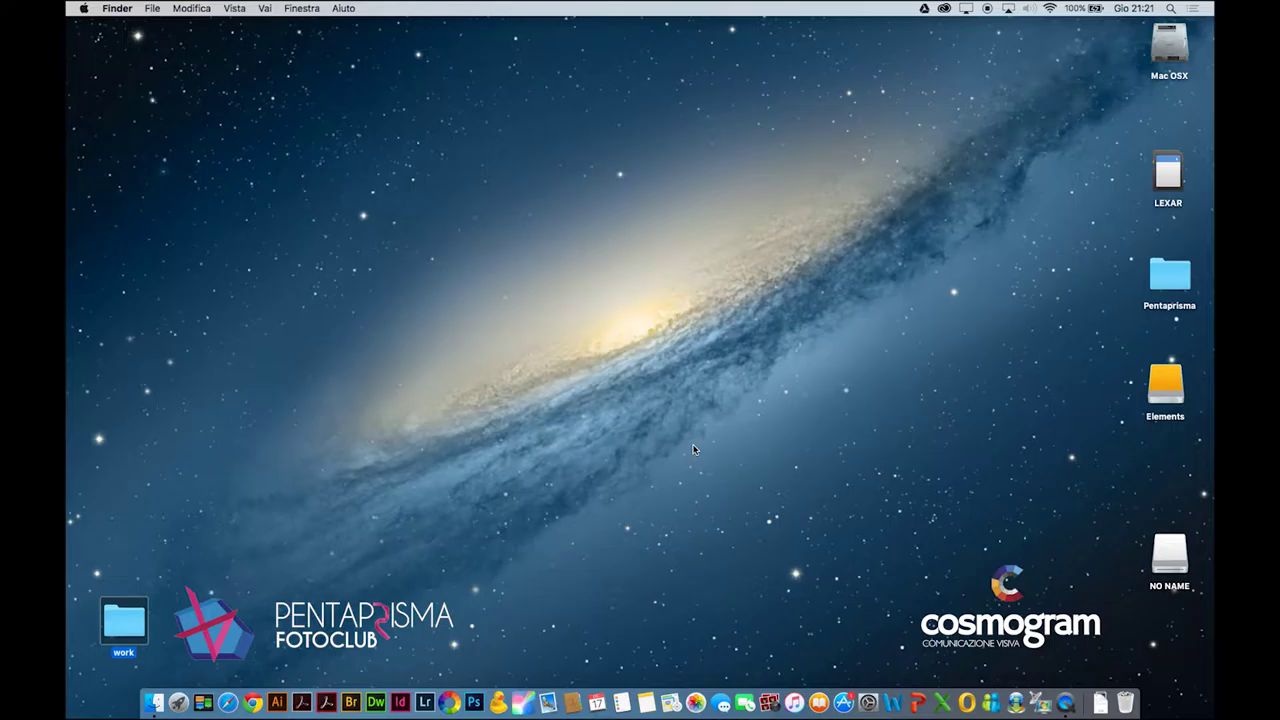
Step: Open the Pentaprisma folder on the desktop and check the contents of its Terza lezione subfolder
double_click(1170, 276)
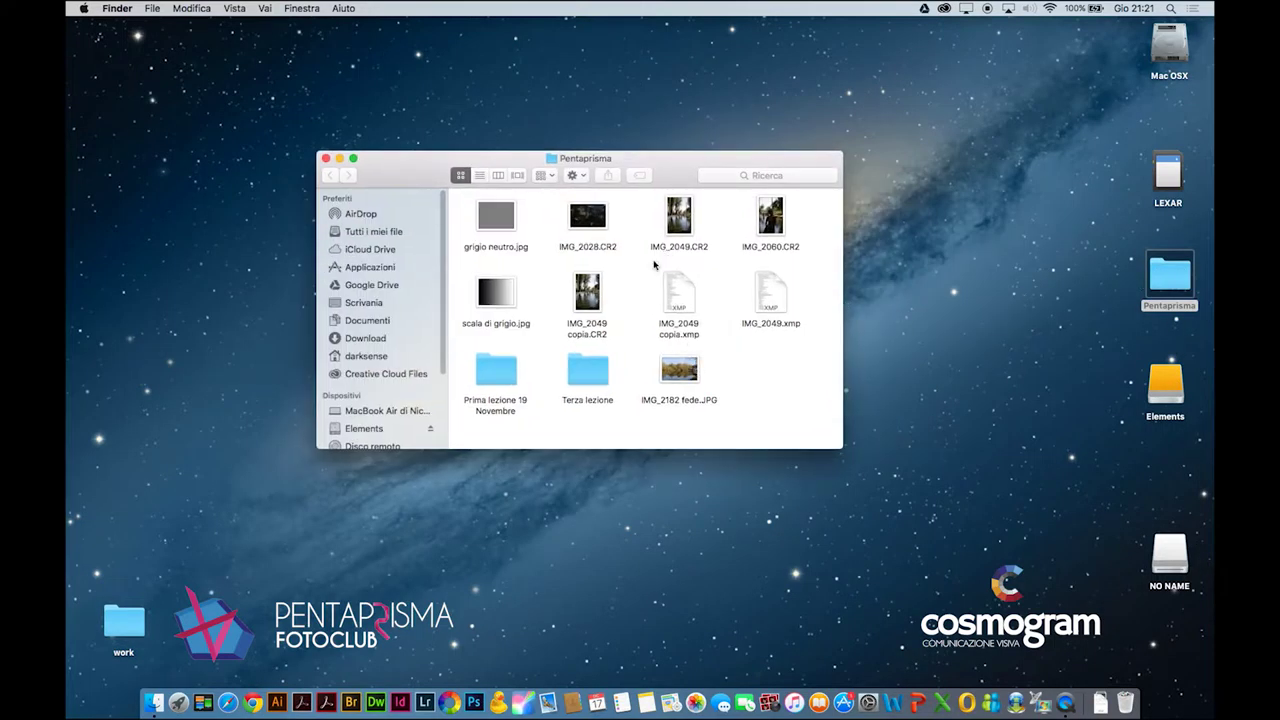
double_click(587, 372)
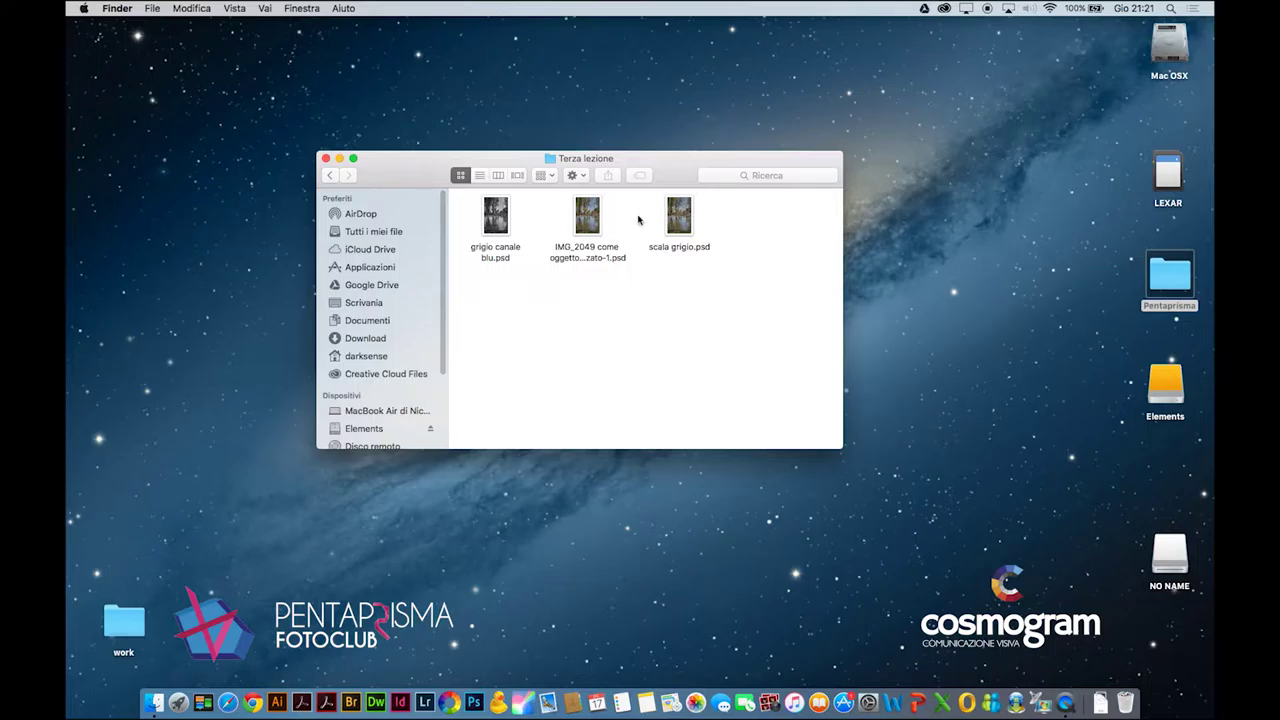
left_click(331, 175)
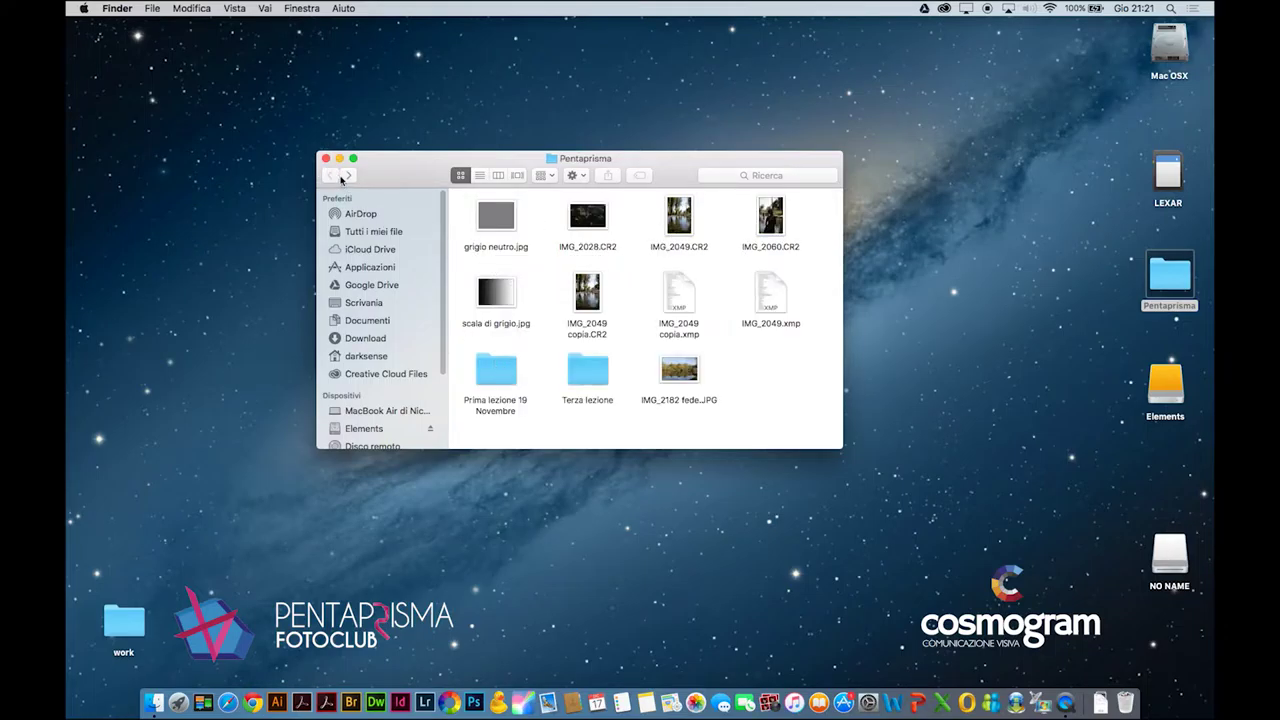
Step: Browse the Elements drive to the giovedì 3 folder inside fotoamatori
left_click(392, 428)
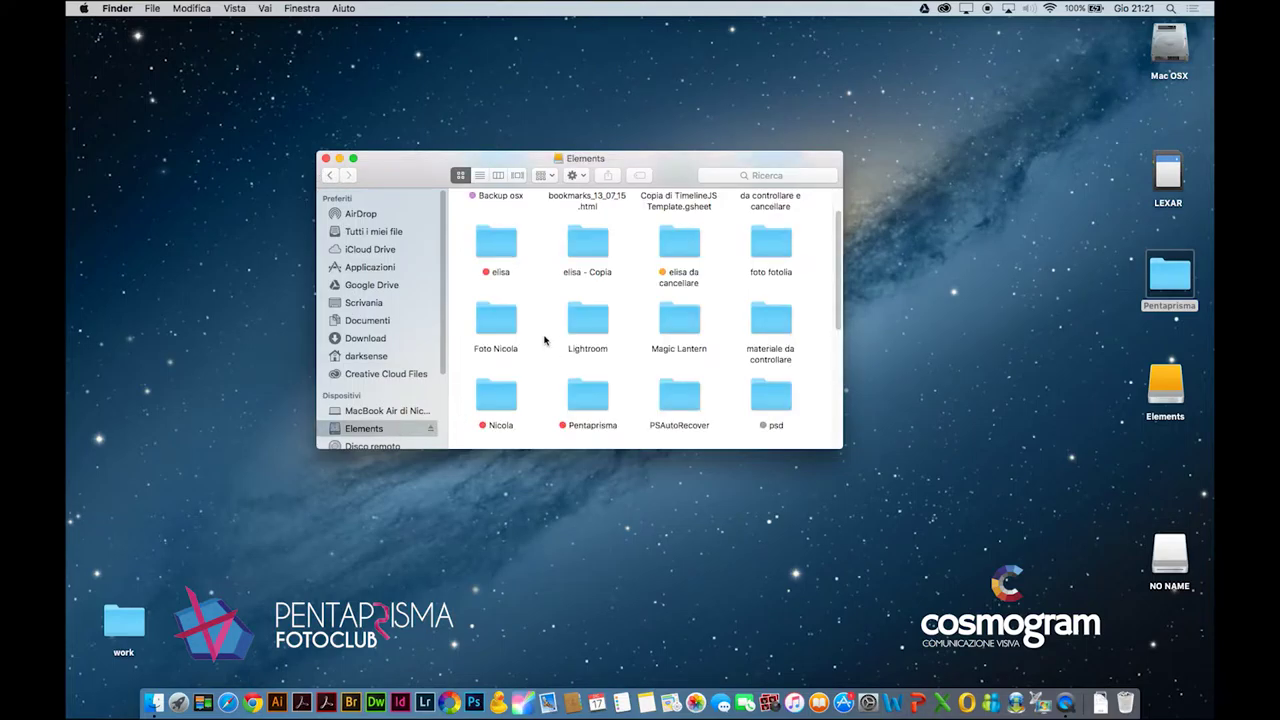
scroll(560, 343, "down", 2)
double_click(586, 346)
left_click(679, 212)
double_click(519, 218)
left_click(600, 222)
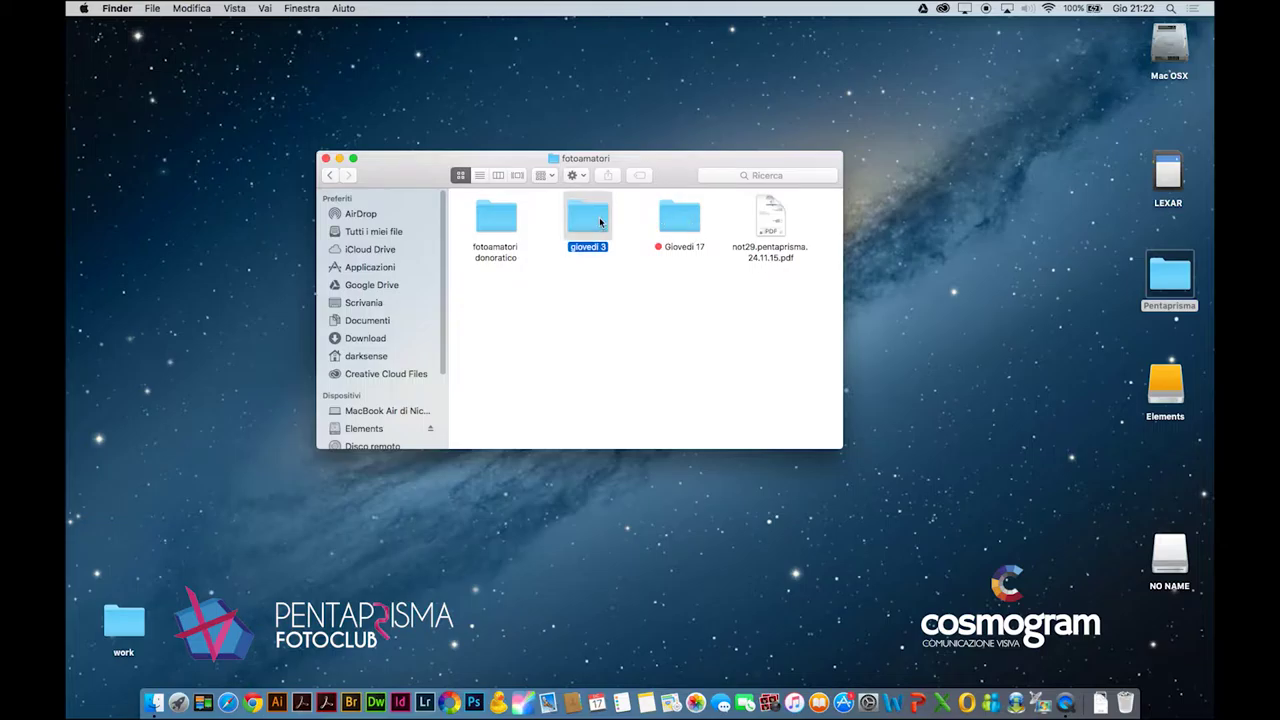
double_click(600, 222)
Step: Open IMG_8314.psd in Adobe Photoshop CC 2015, using its embedded color profile instead of the working space
left_click(590, 215)
right_click(600, 217)
mouse_move(780, 237)
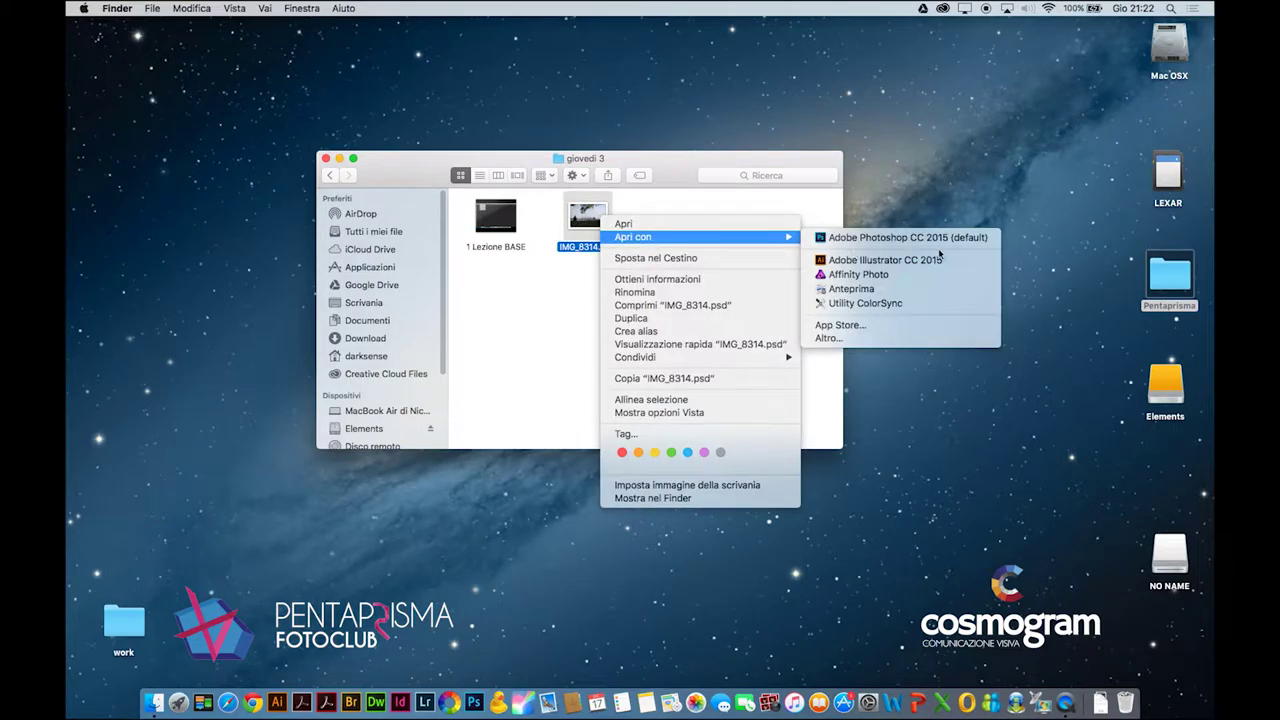
left_click(931, 237)
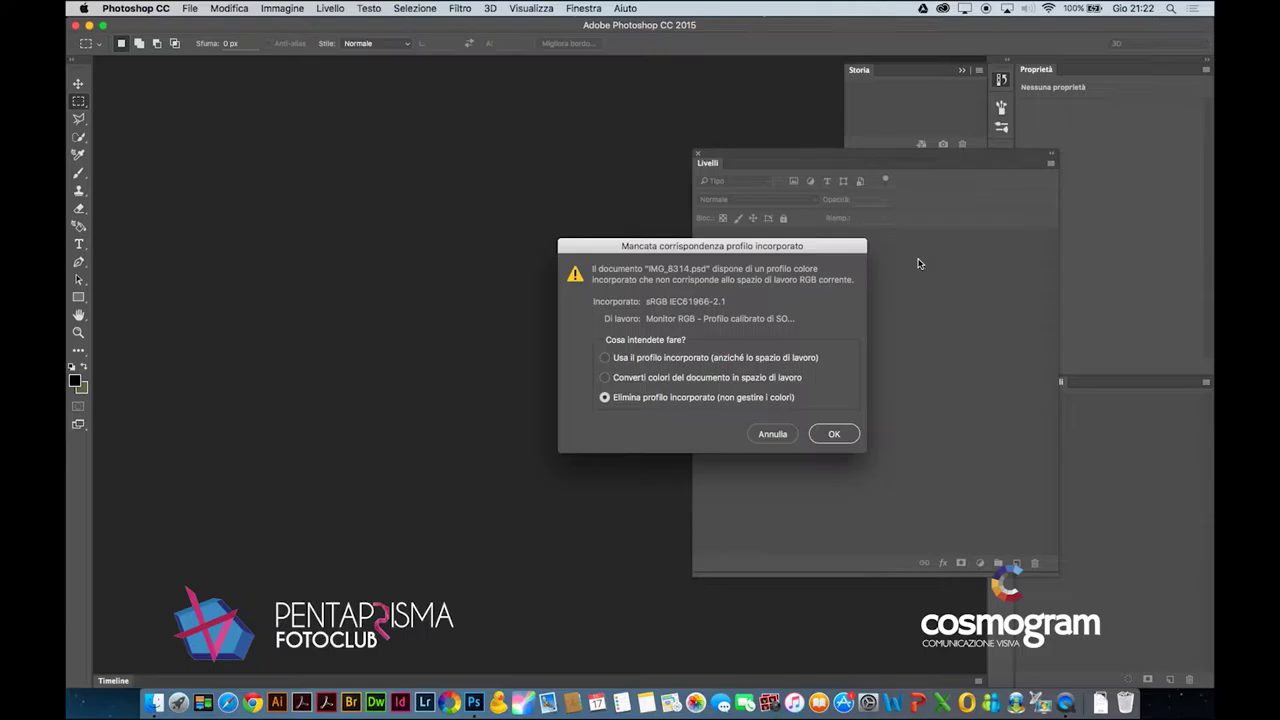
left_click(779, 361)
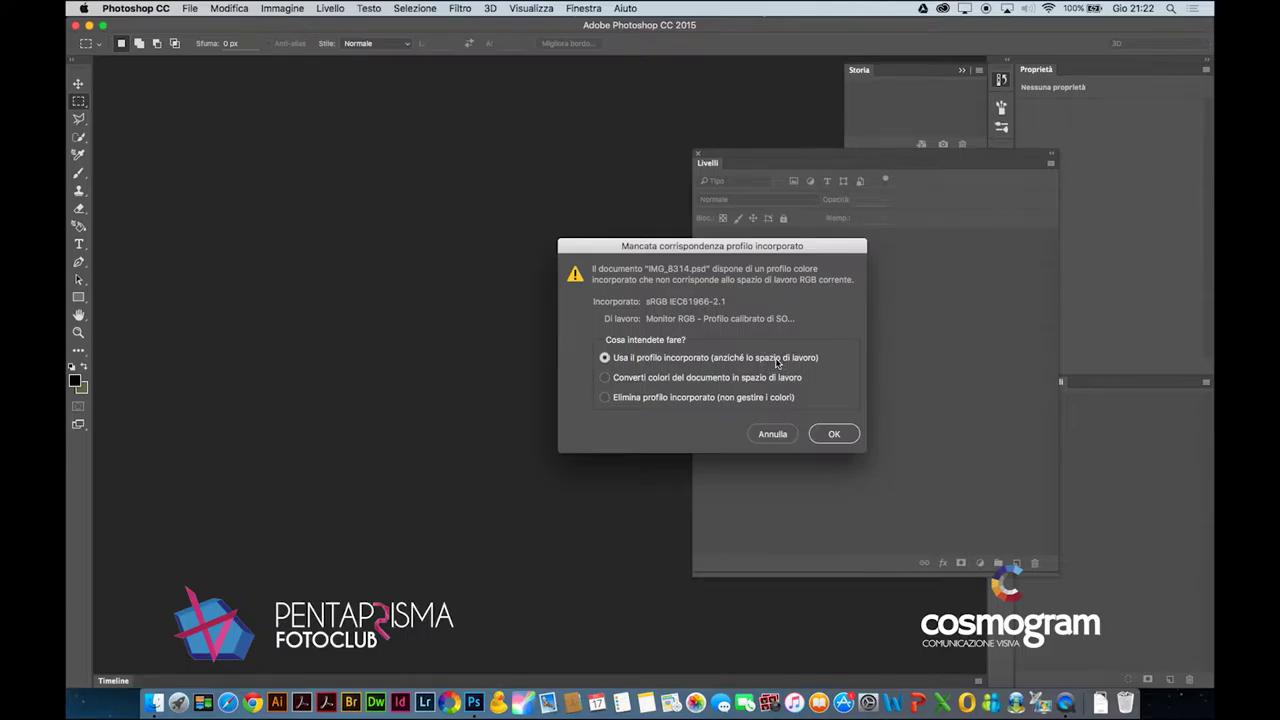
left_click(834, 436)
Step: Change the display setting, and narrow and reposition the floating Livelli panel so that the figures in the photo are uncovered
left_click_drag(742, 162, 251, 177)
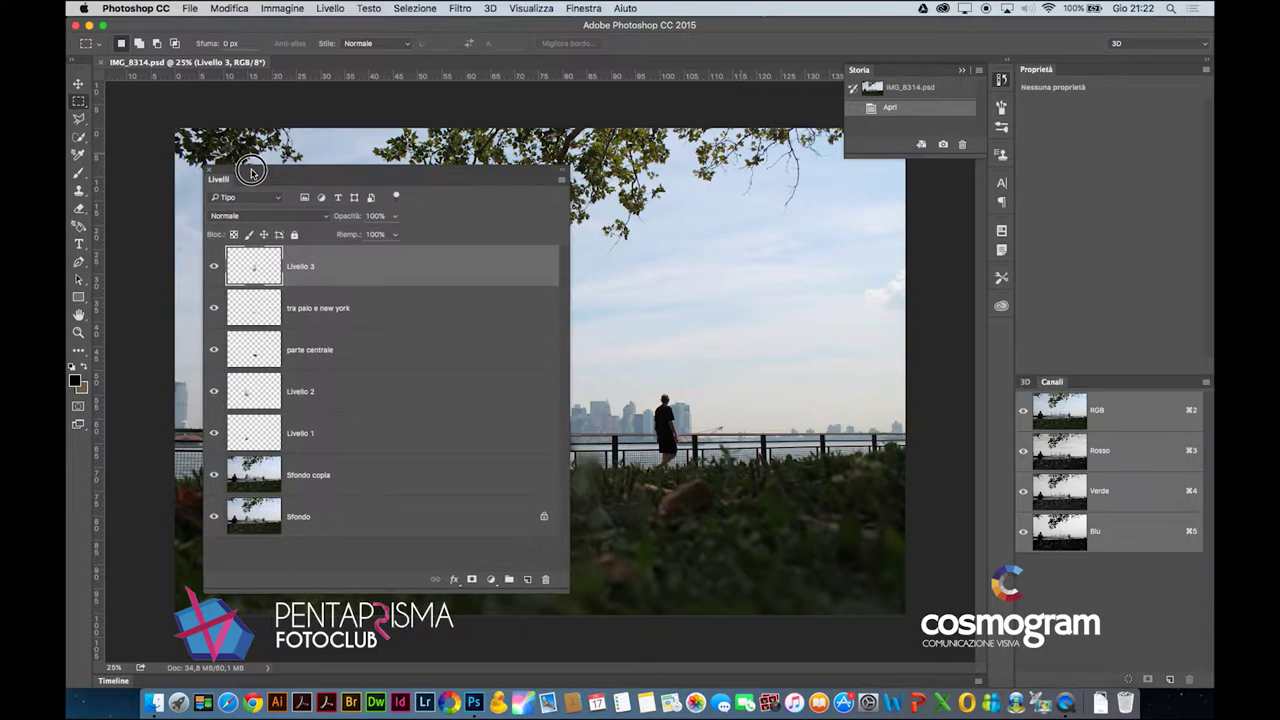
left_click(964, 8)
left_click(974, 134)
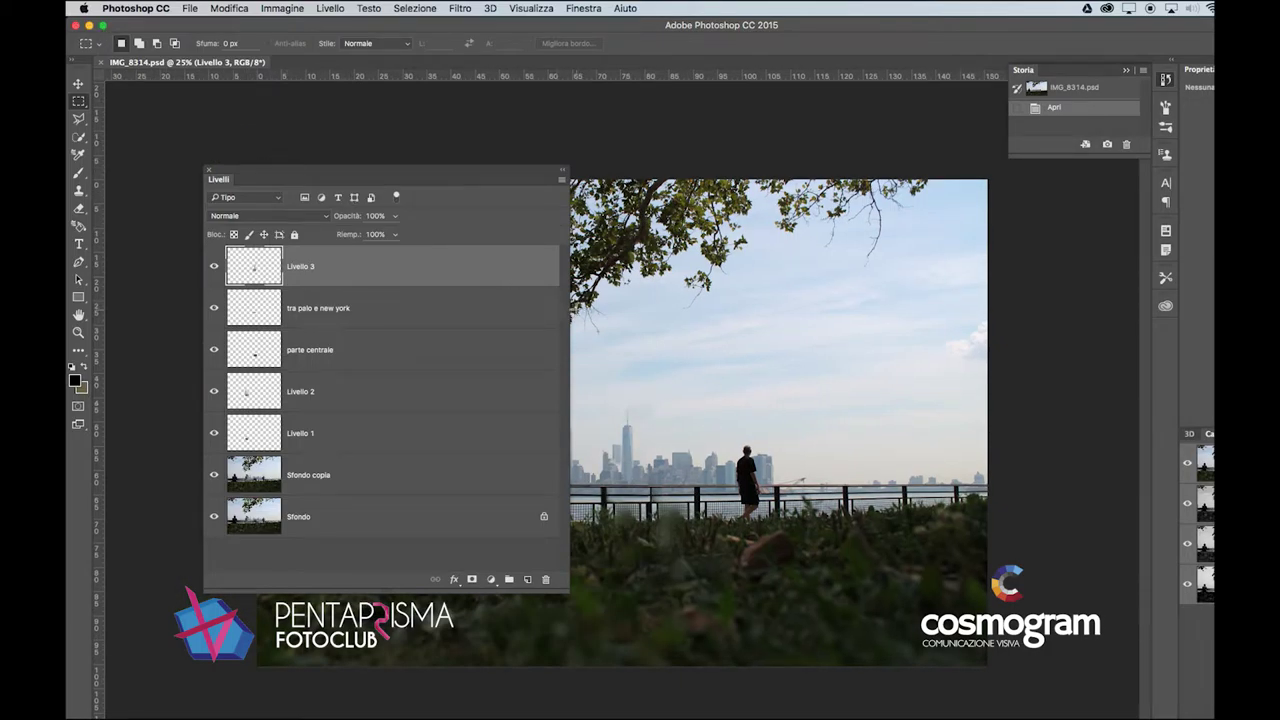
left_click_drag(568, 308, 401, 308)
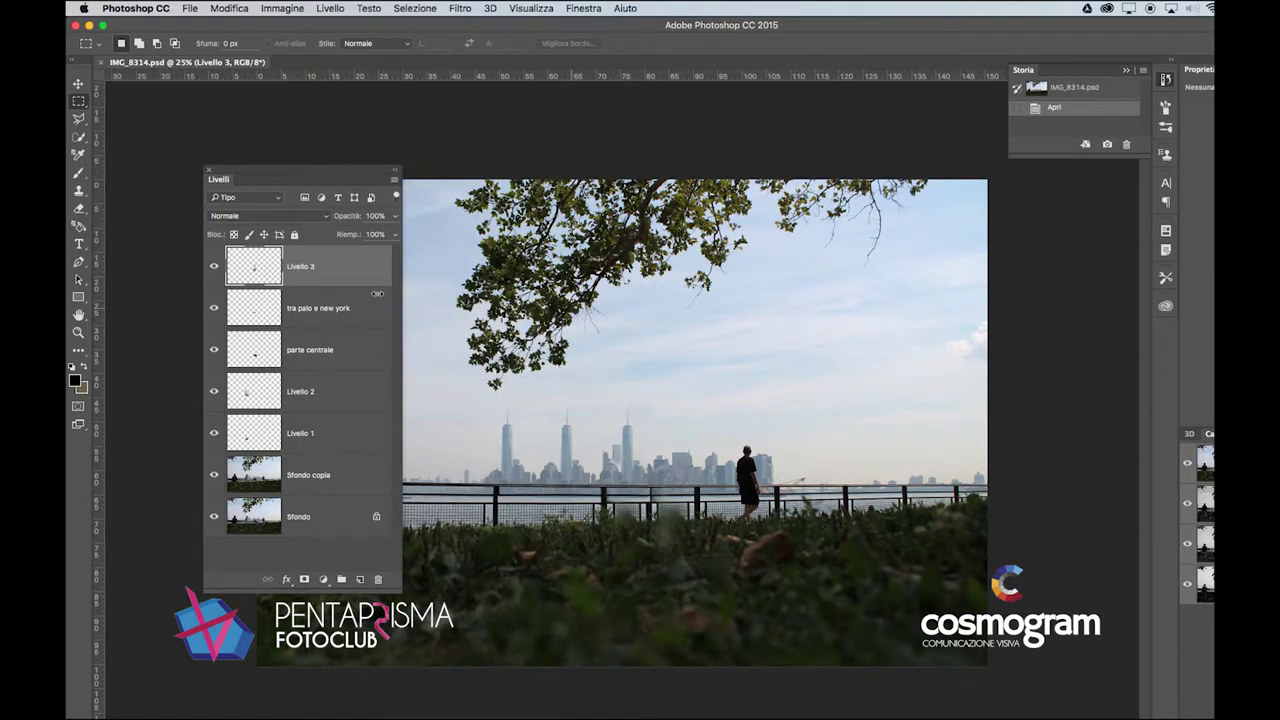
left_click_drag(325, 172, 239, 149)
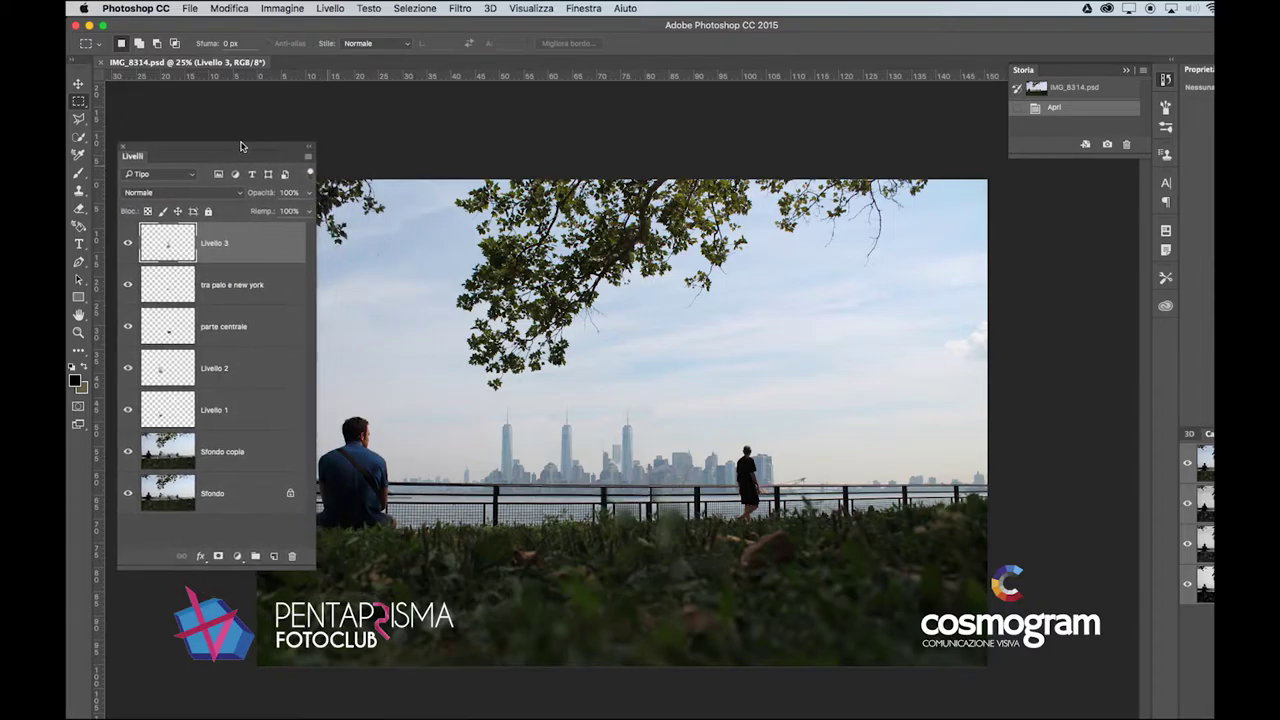
Step: Toggle all layers above Sfondo to compare the retouched and original photo, leaving only Sfondo visible
left_click_drag(124, 243, 130, 444)
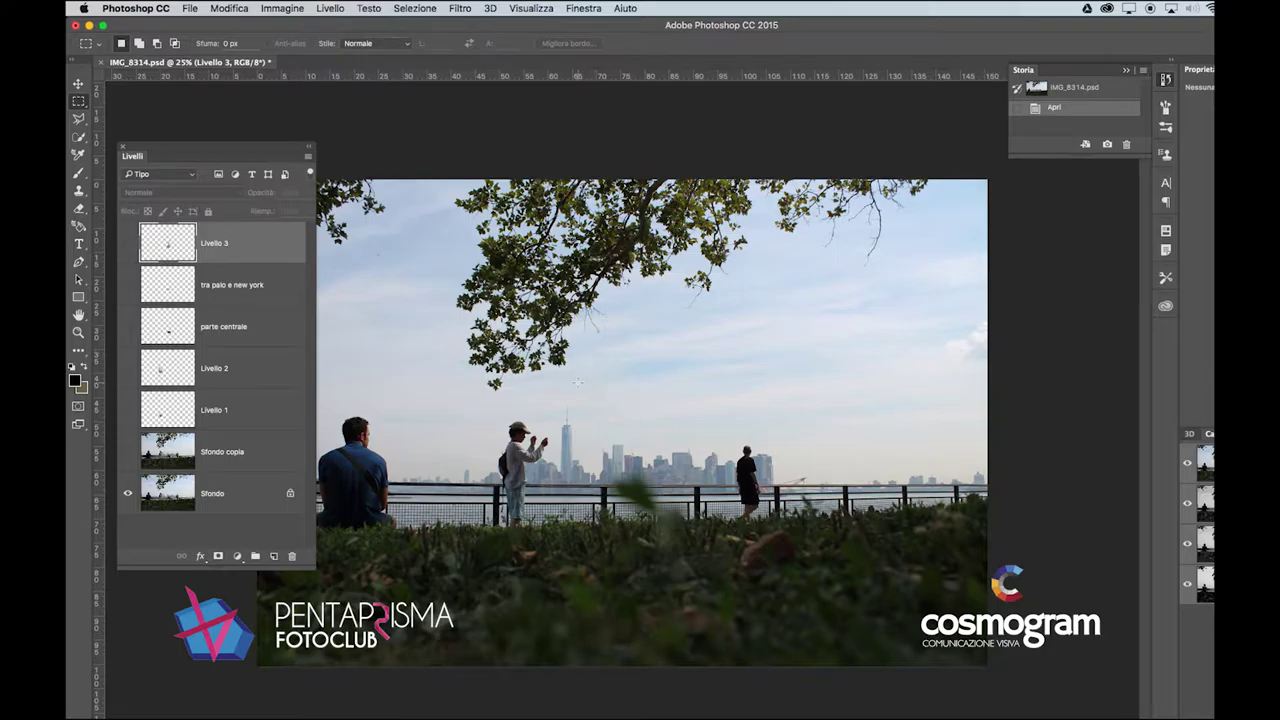
left_click(127, 452)
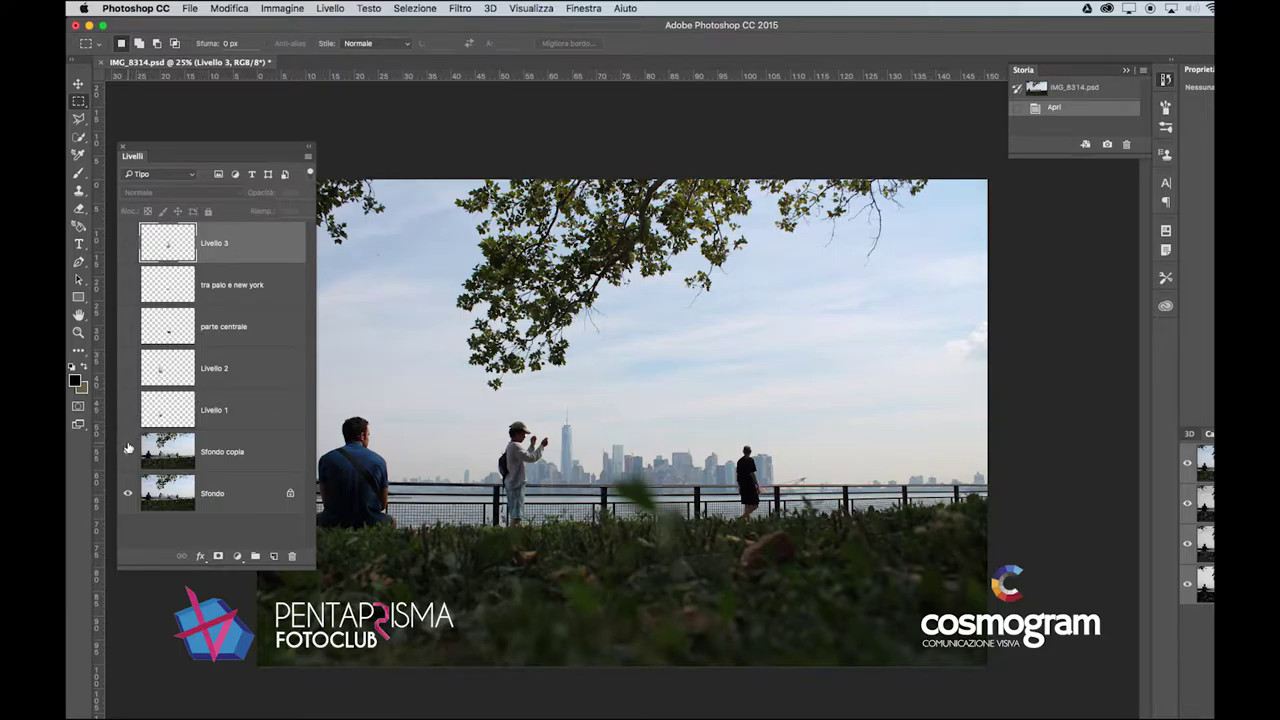
left_click(127, 243)
left_click(127, 285)
left_click_drag(126, 328, 123, 422)
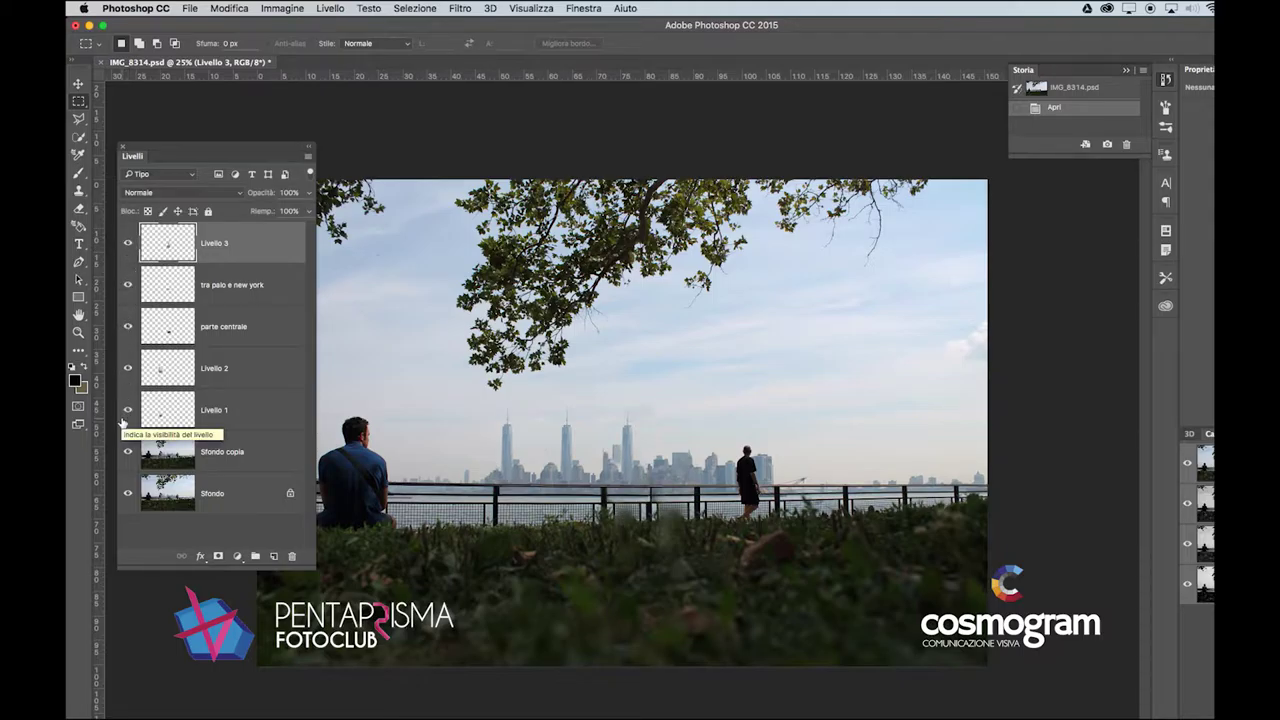
left_click_drag(127, 243, 127, 435)
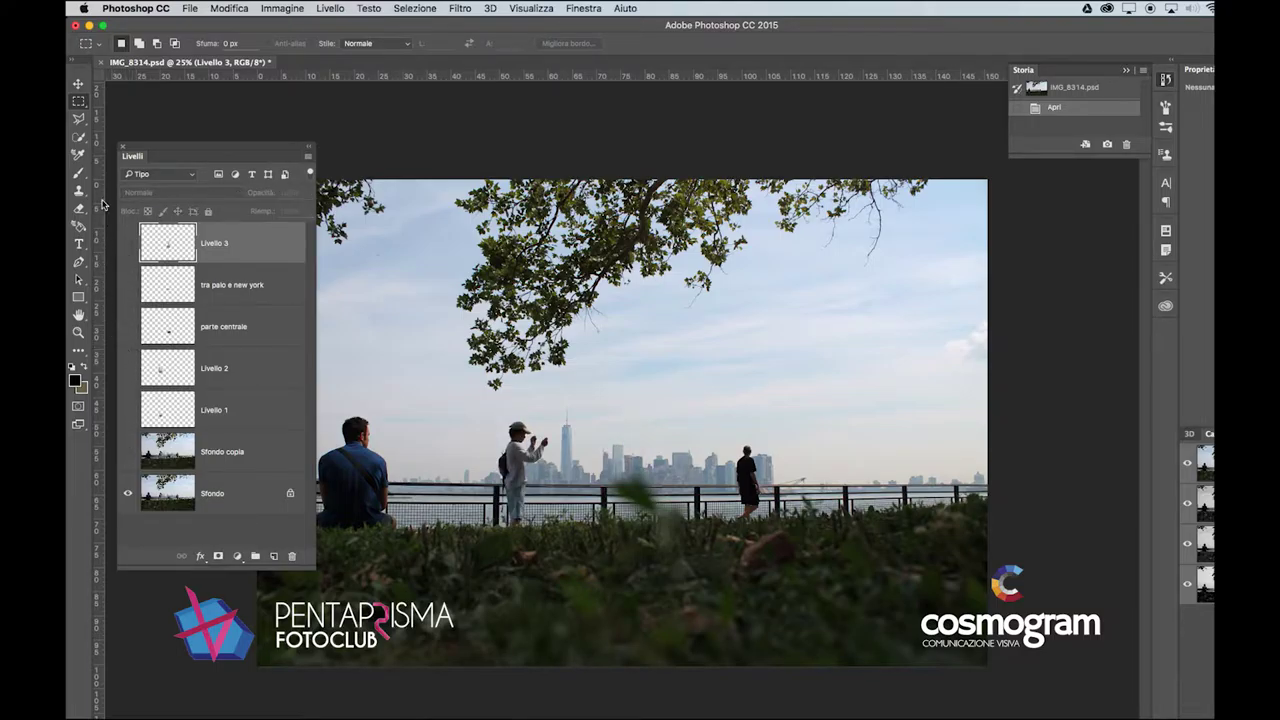
left_click(80, 140)
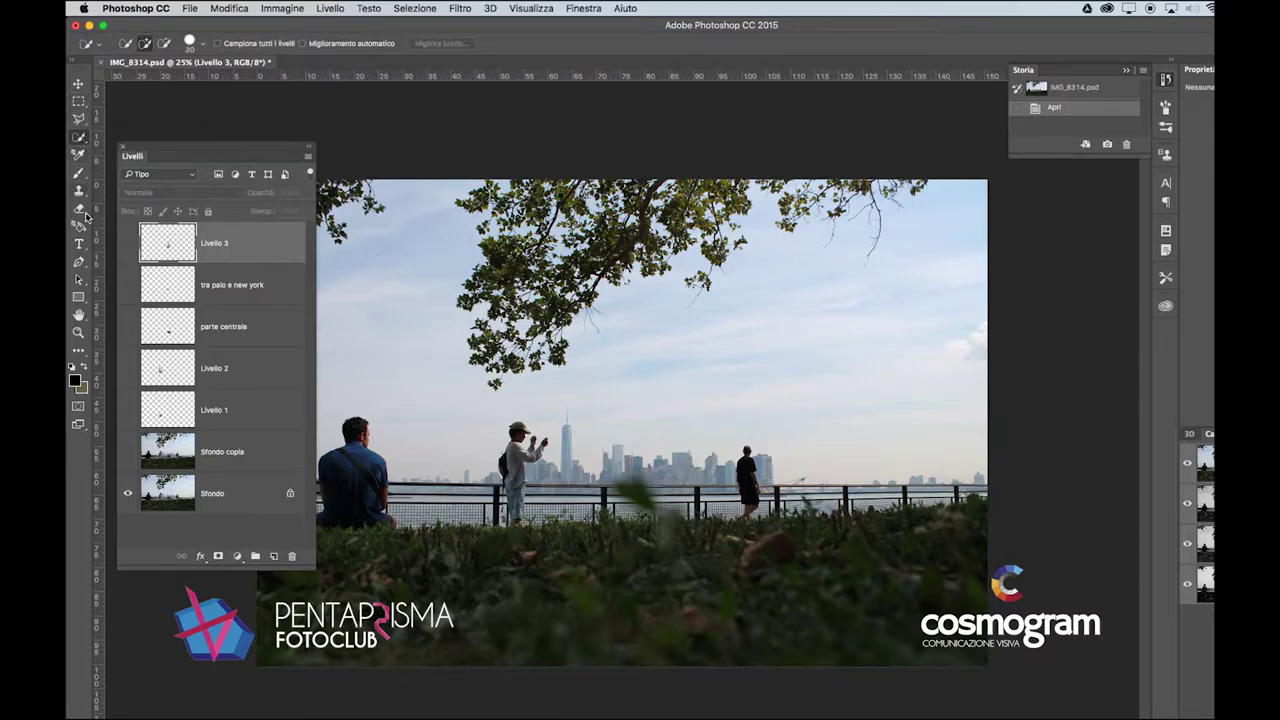
left_click(79, 226)
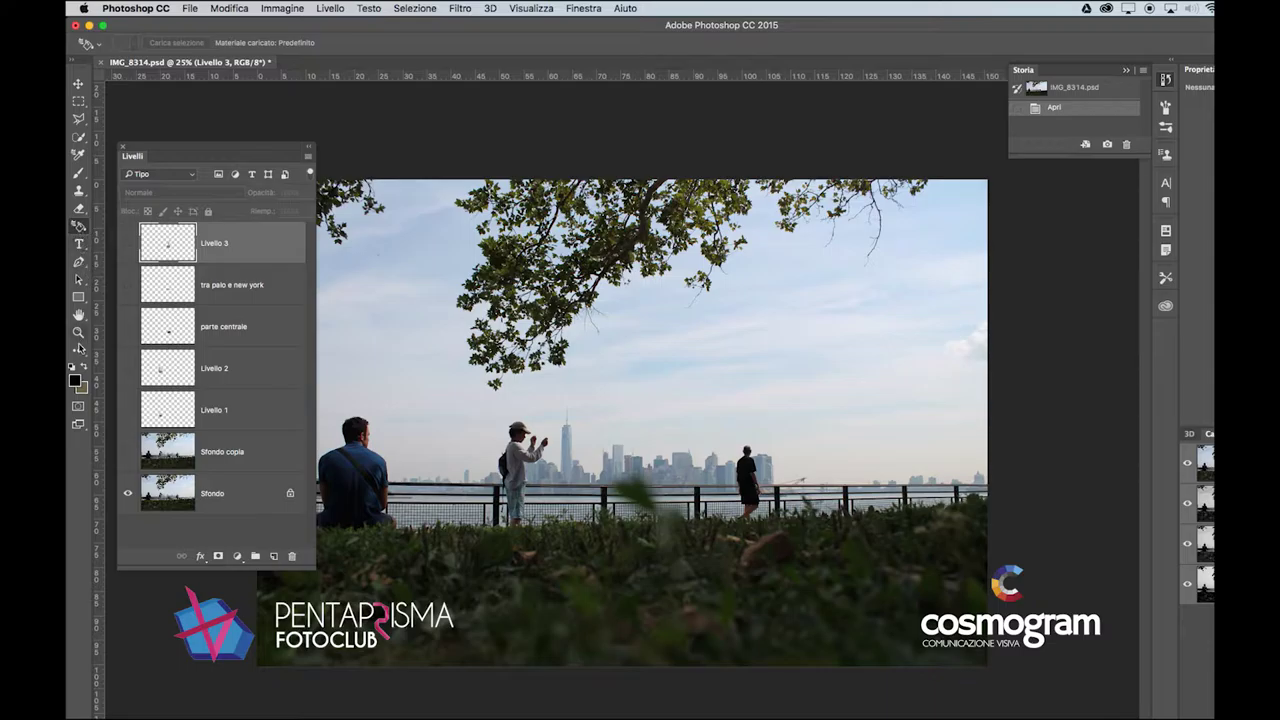
left_click(79, 351)
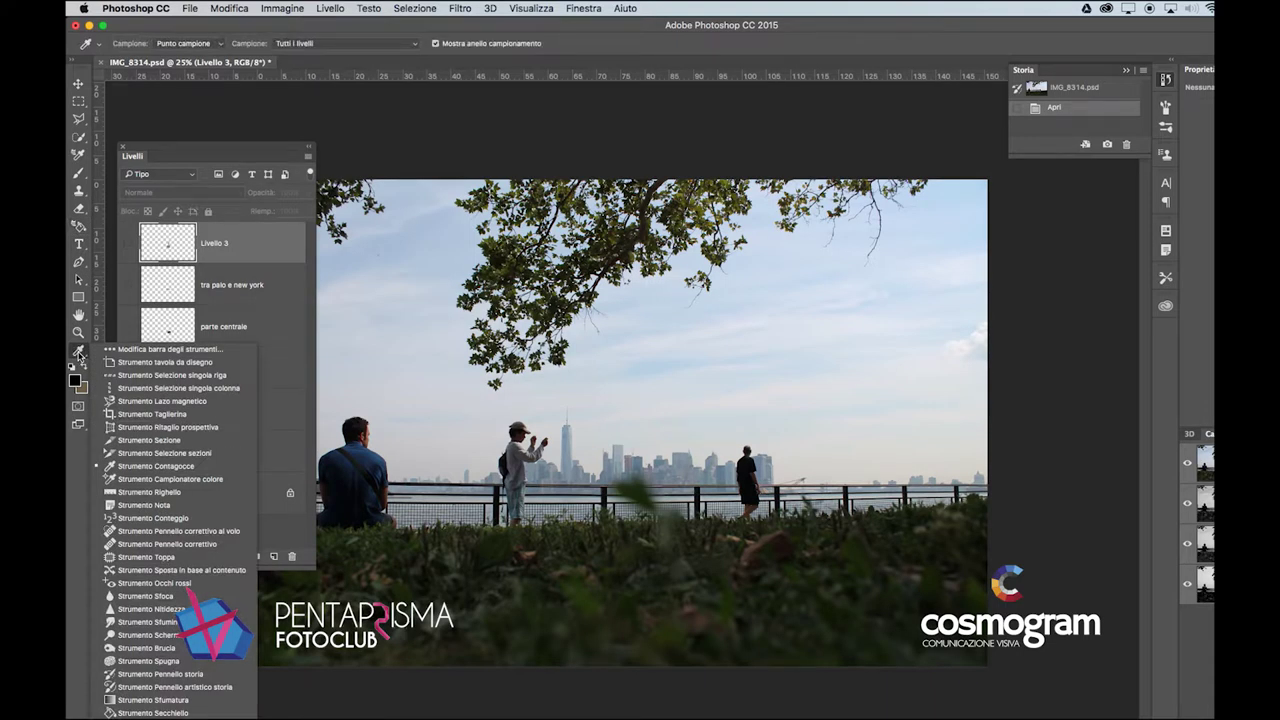
left_click(82, 211)
left_click(80, 192)
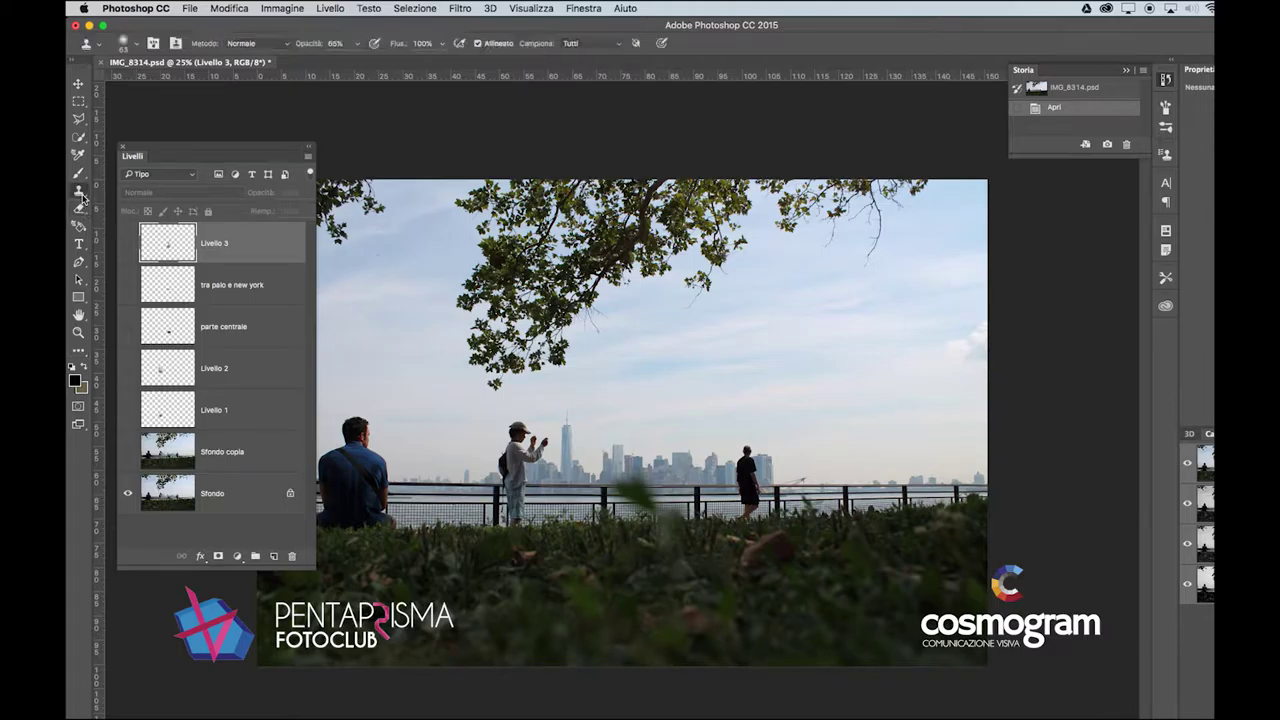
left_click(81, 208)
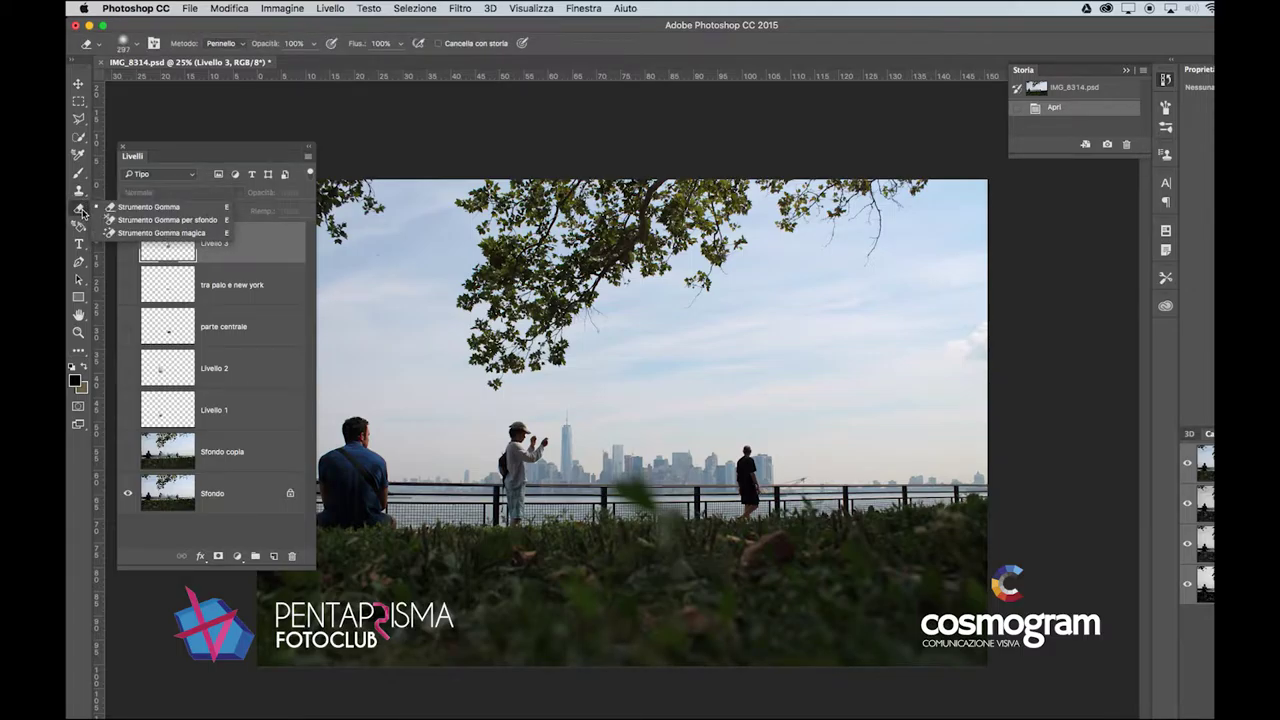
left_click(81, 174)
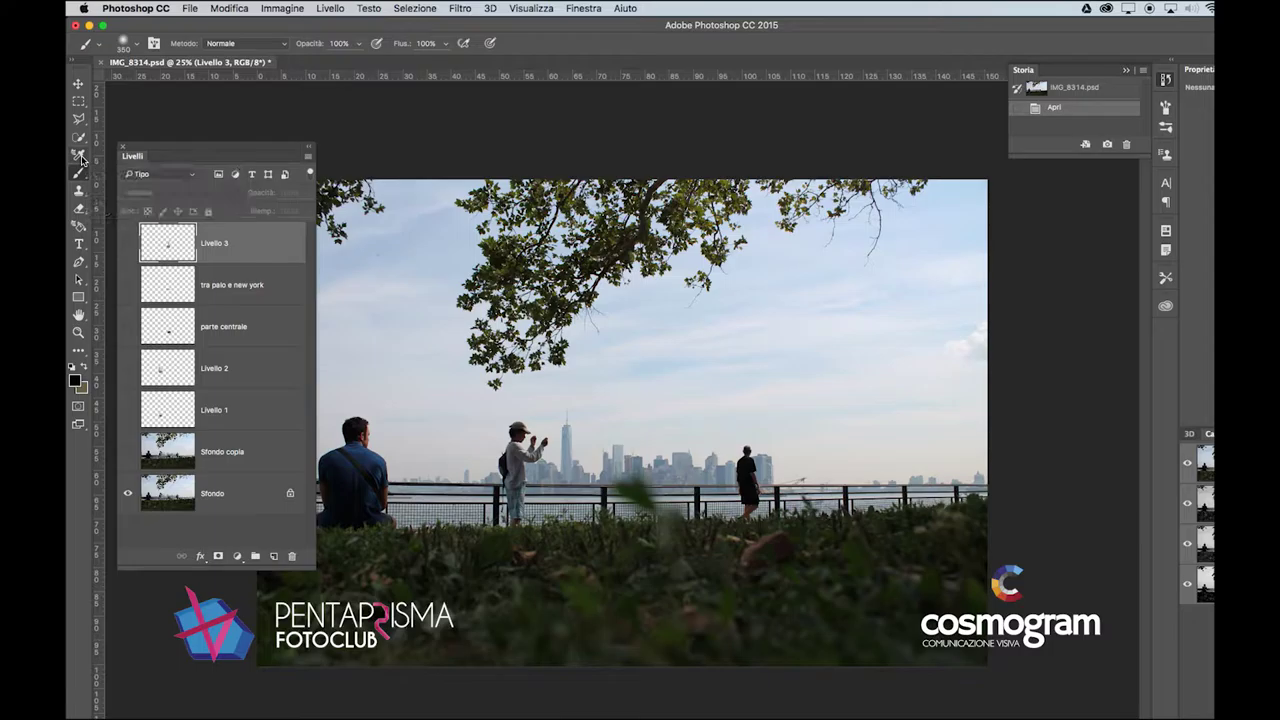
left_click(80, 137)
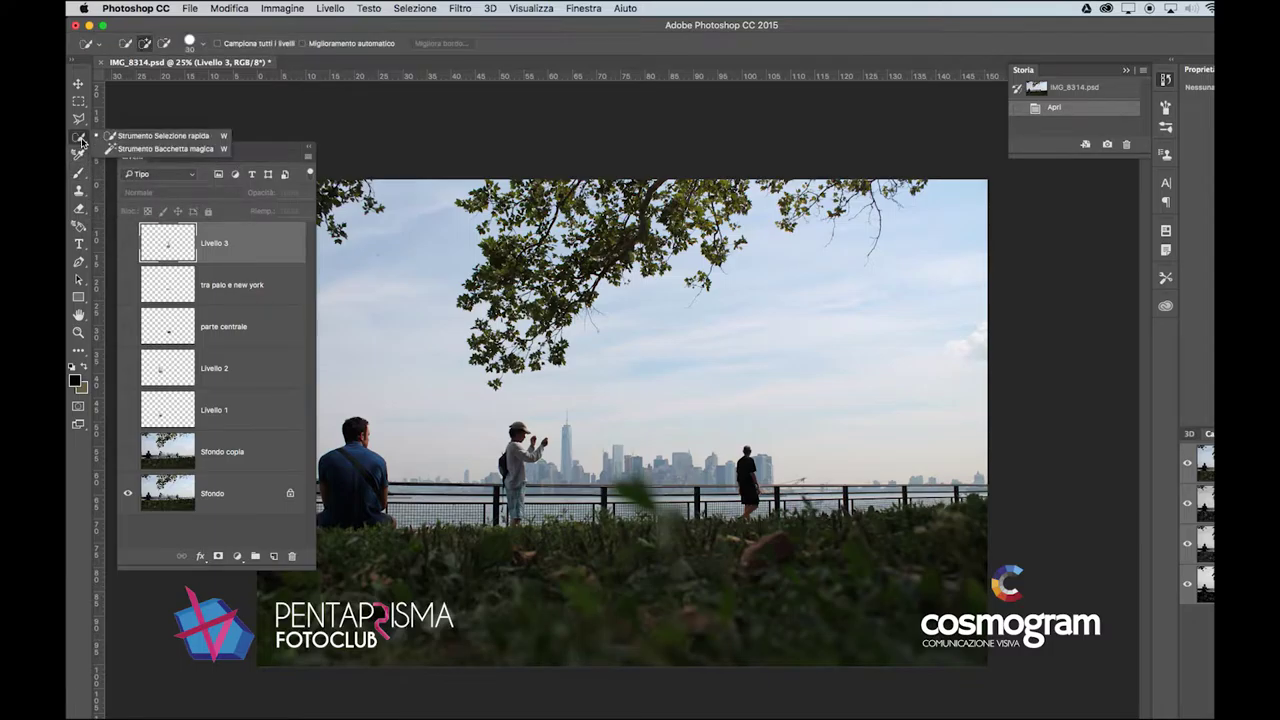
left_click(79, 119)
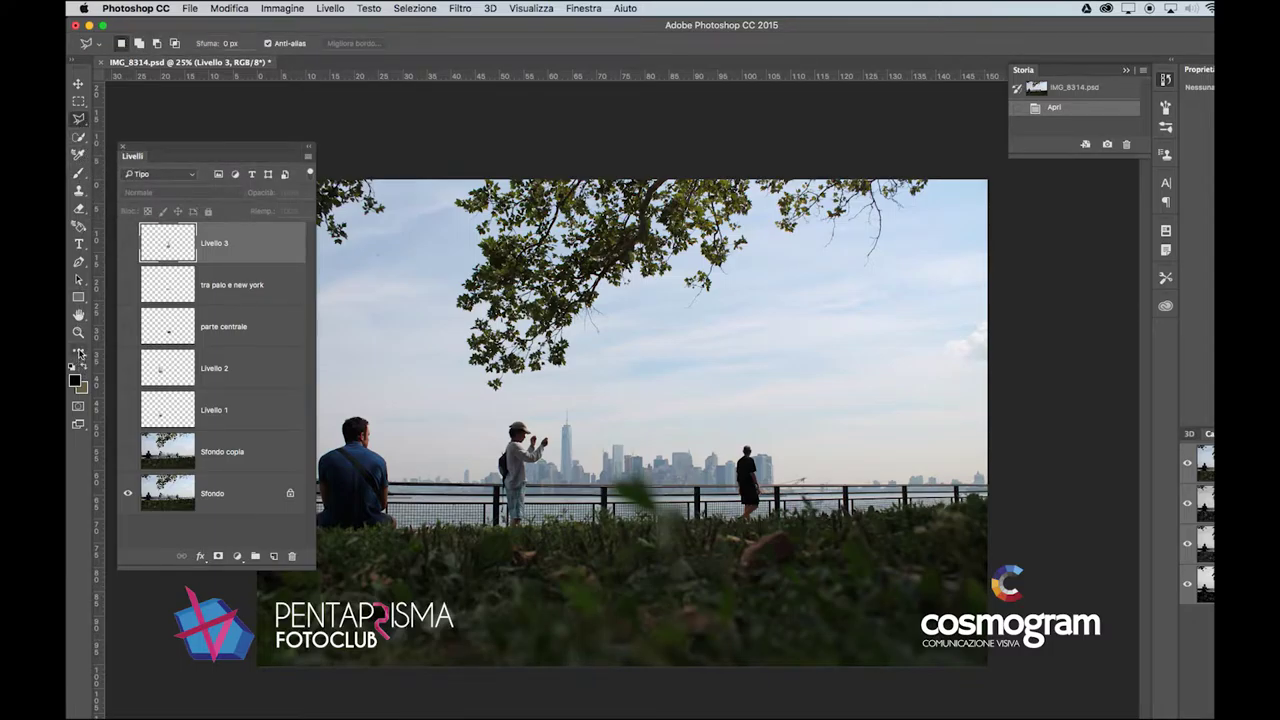
Step: Choose the Patch tool (Strumento Toppa) and make the Sfondo layer active
left_click(80, 352)
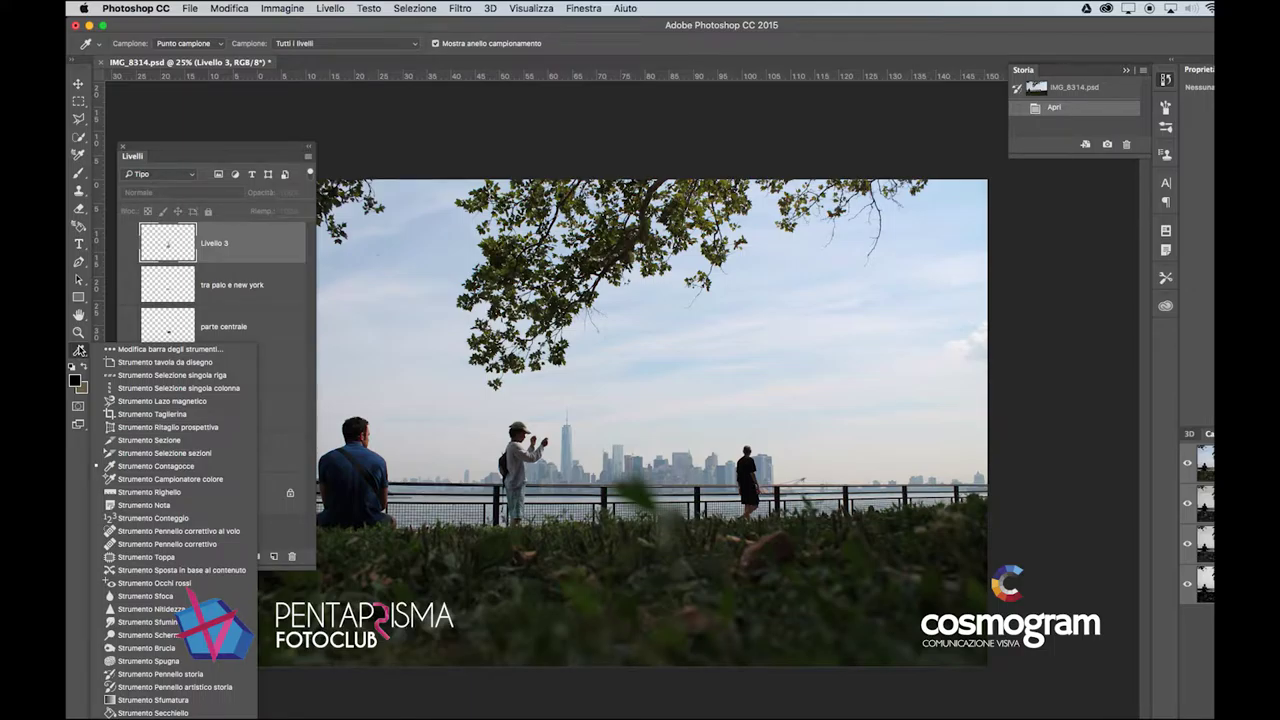
left_click(148, 557)
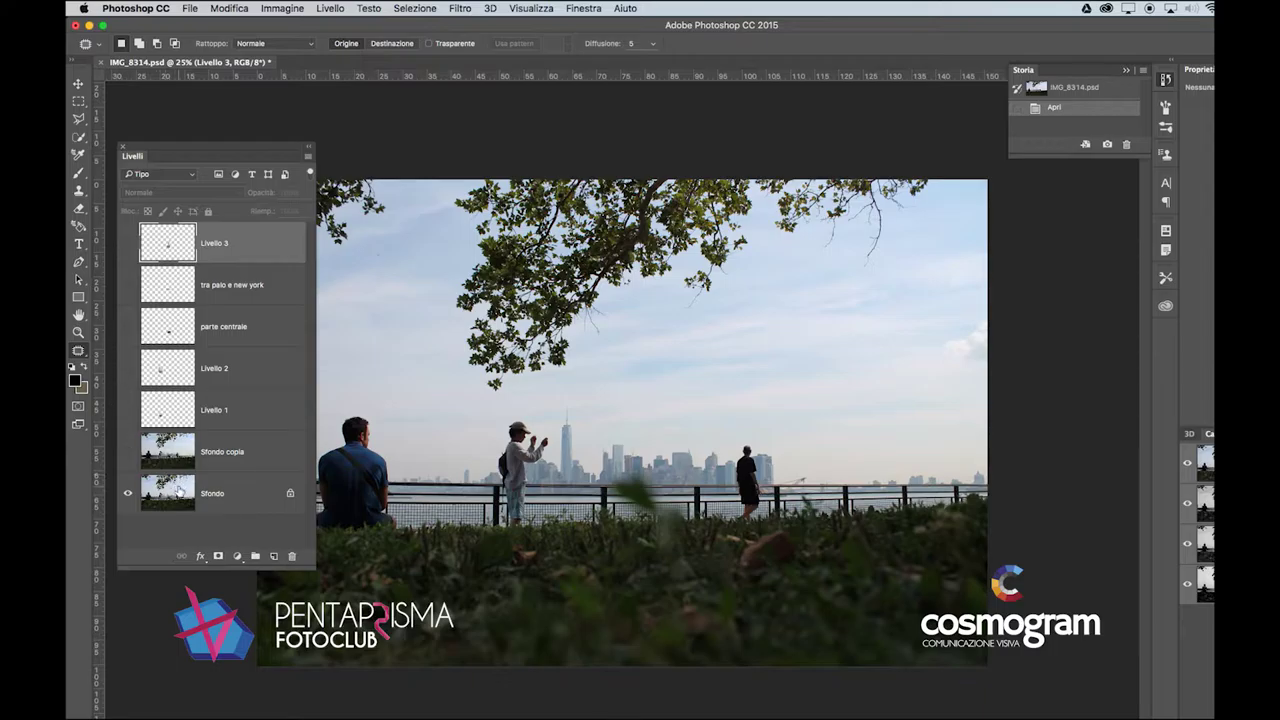
left_click(178, 488)
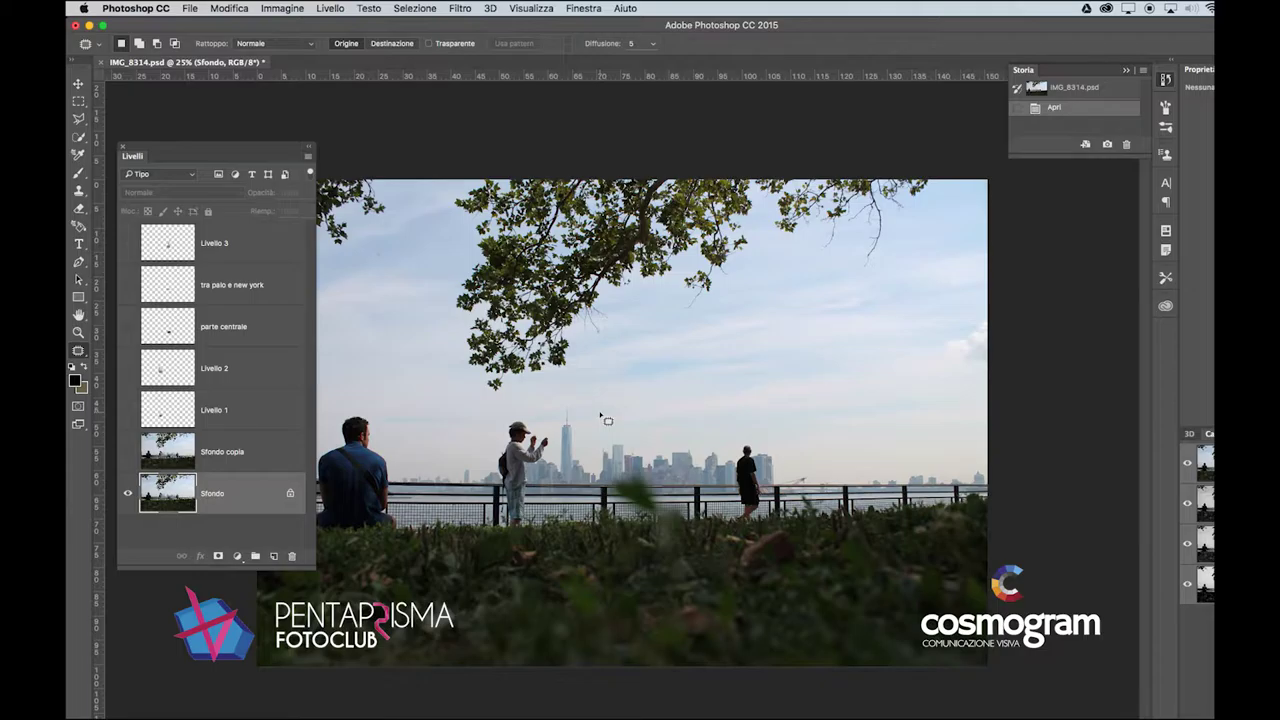
left_click(79, 354)
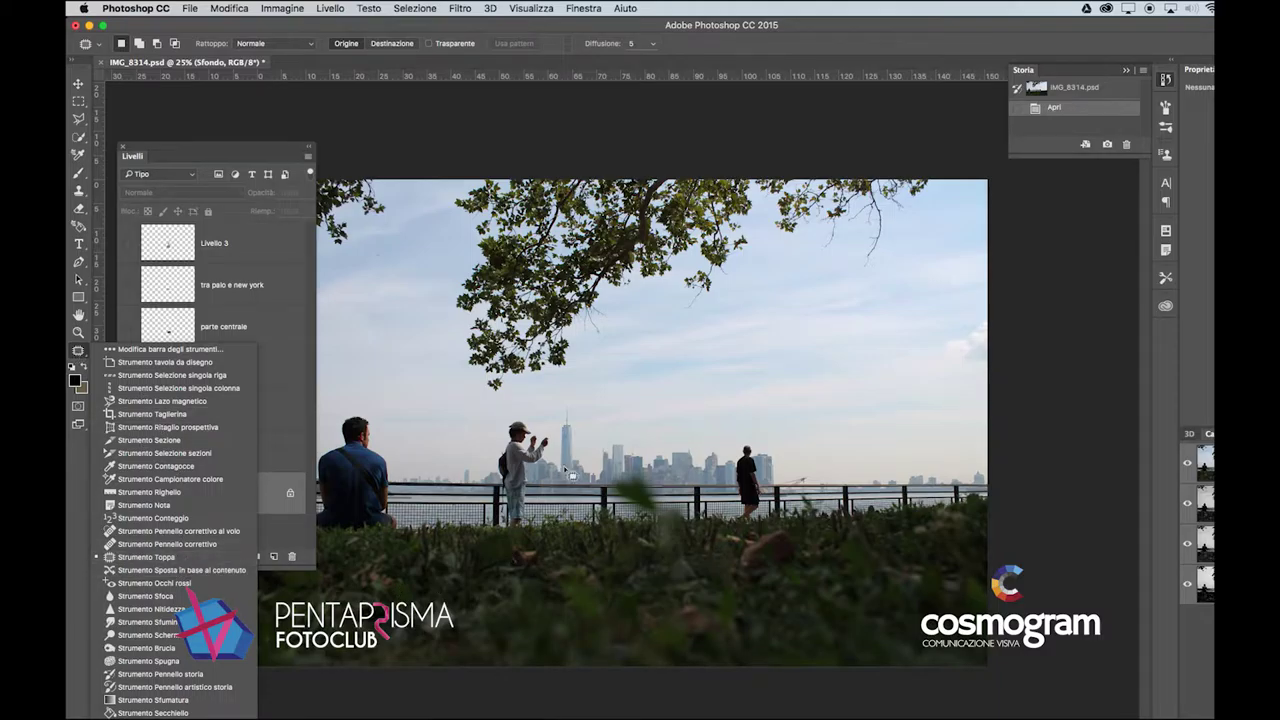
right_click(542, 398)
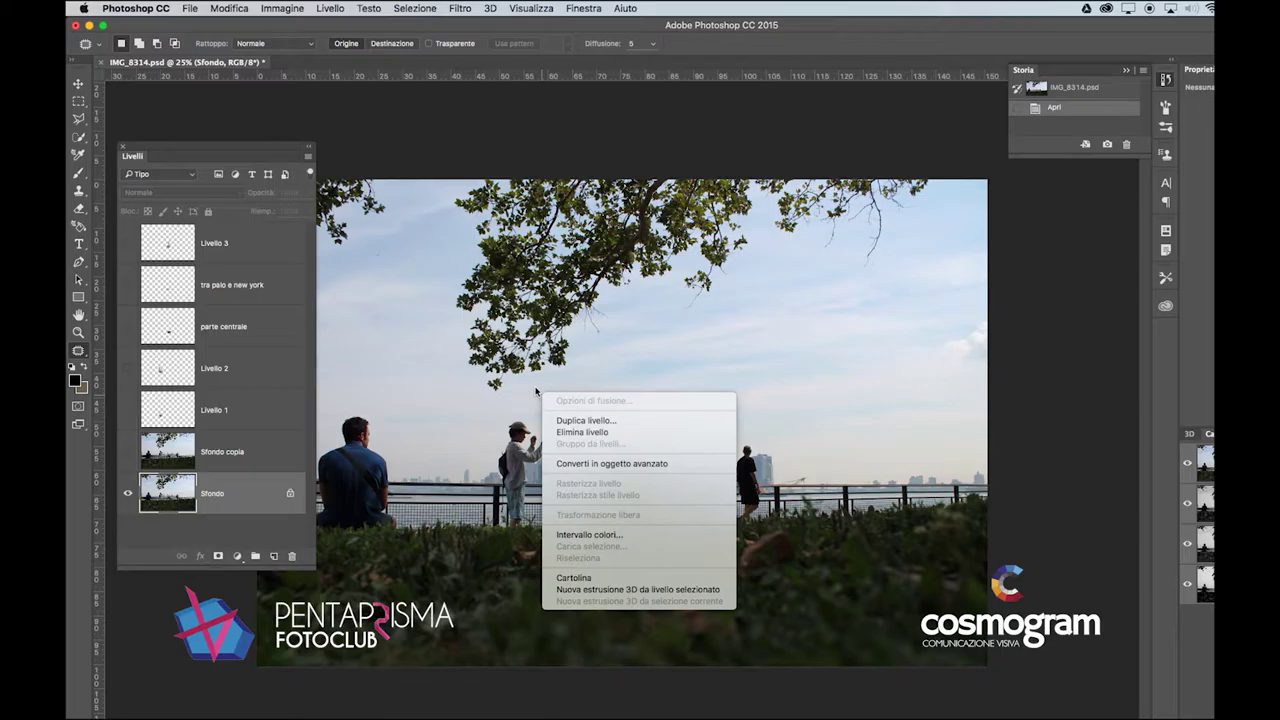
left_click(536, 391)
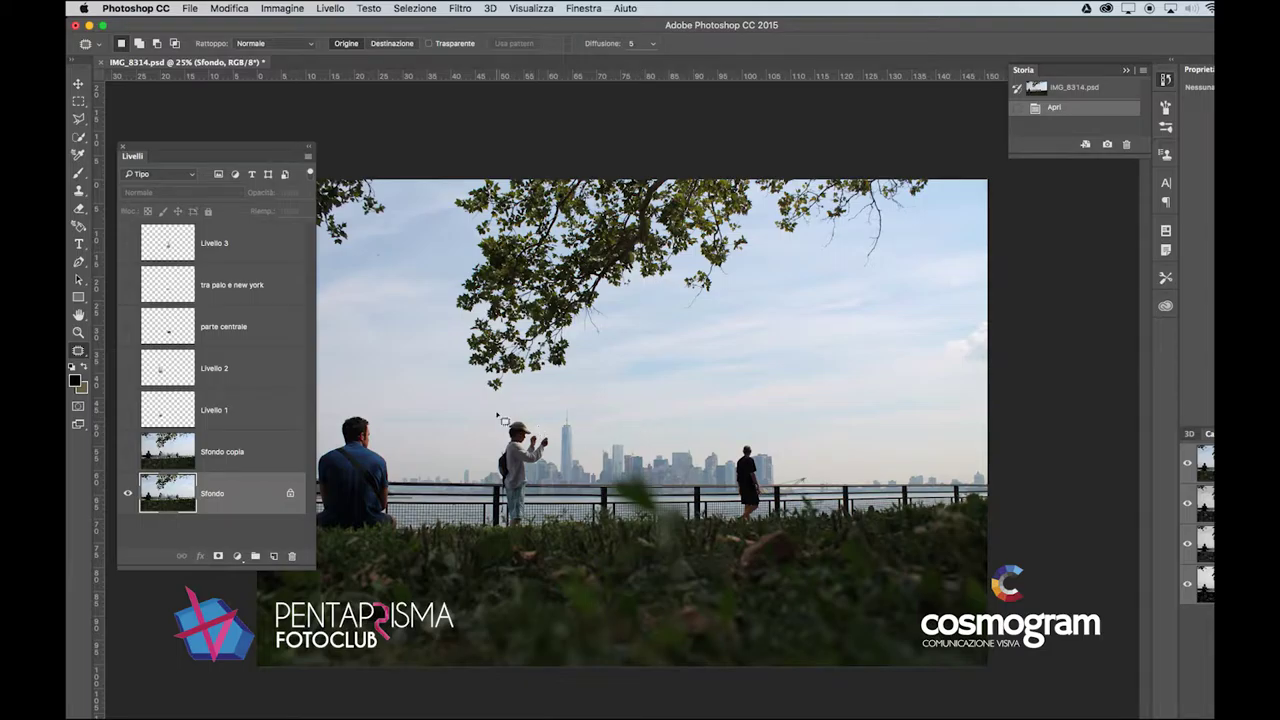
Step: Outline the boy with the cap using the Patch tool and replace him with the skyline and railing area beside the tall tower
left_click_drag(486, 419, 542, 496)
scroll(542, 496, "up", 2)
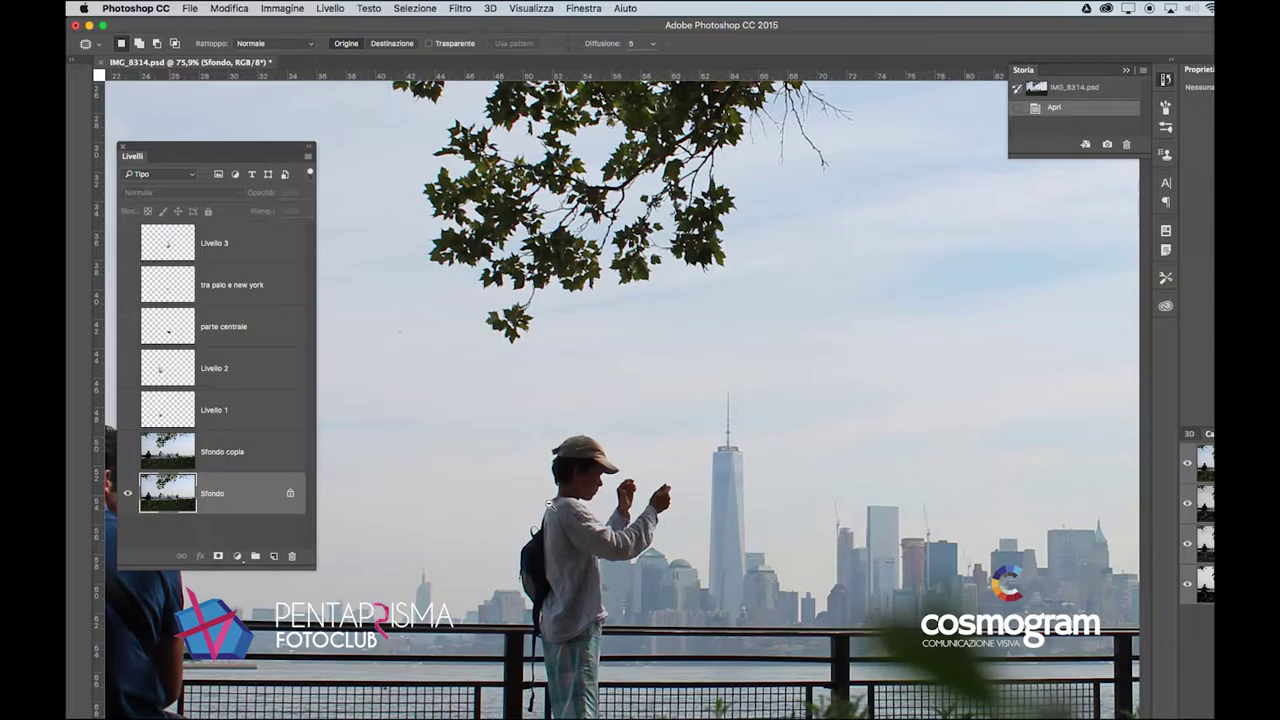
left_click_drag(674, 548, 720, 402)
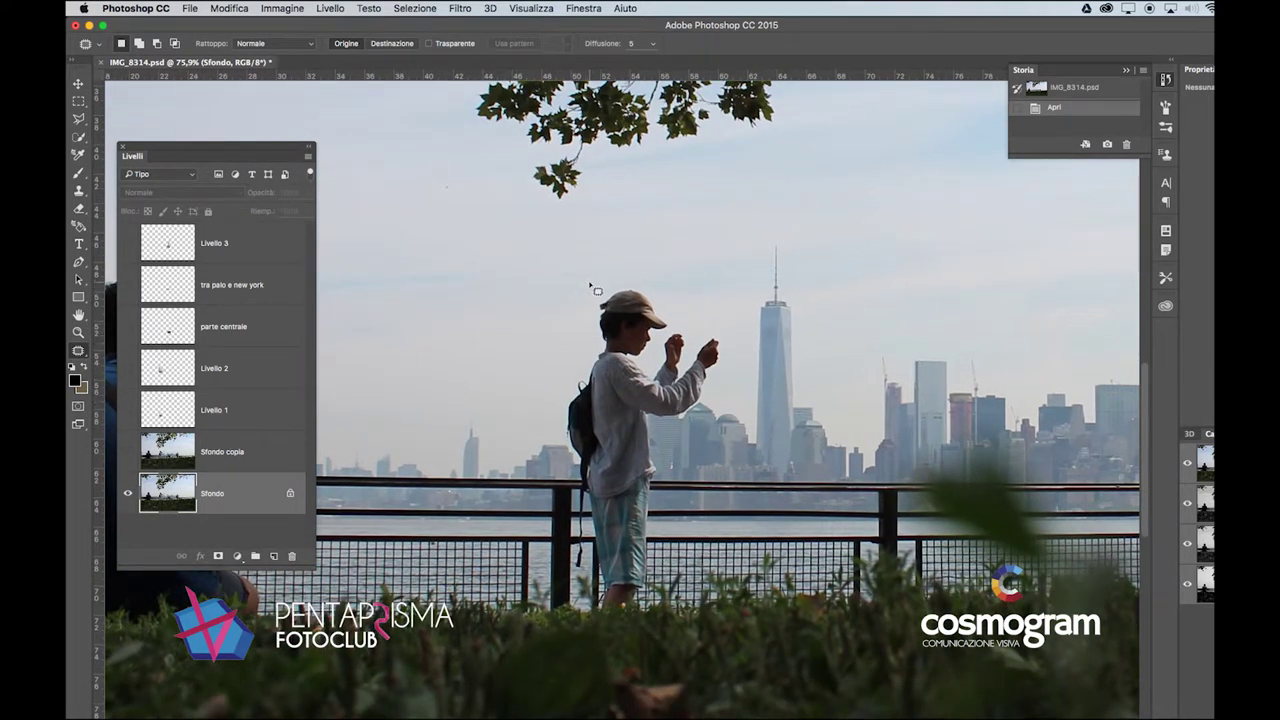
mouse_move(594, 311)
left_mouse_down()
mouse_move(554, 394)
mouse_move(579, 481)
mouse_move(565, 592)
mouse_move(590, 620)
mouse_move(635, 626)
mouse_move(664, 607)
mouse_move(658, 436)
mouse_move(717, 402)
mouse_move(730, 361)
mouse_move(719, 319)
mouse_move(591, 283)
left_mouse_up()
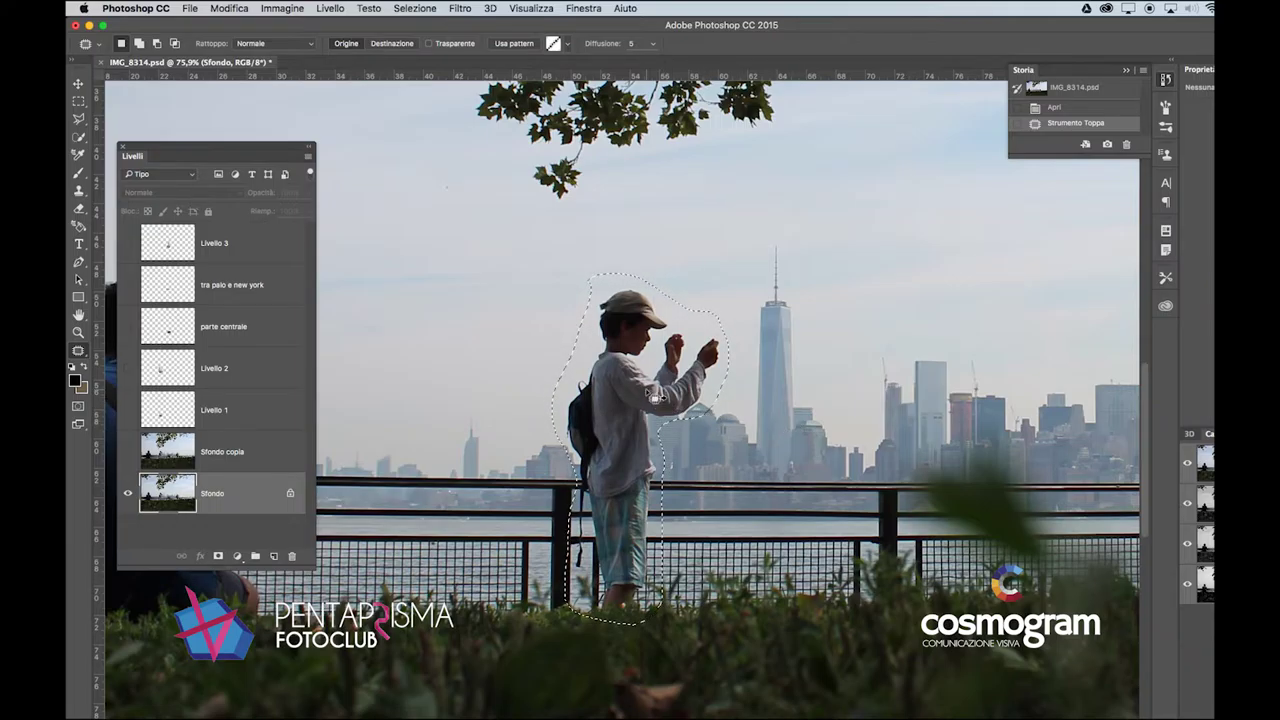
left_click_drag(656, 398, 843, 399)
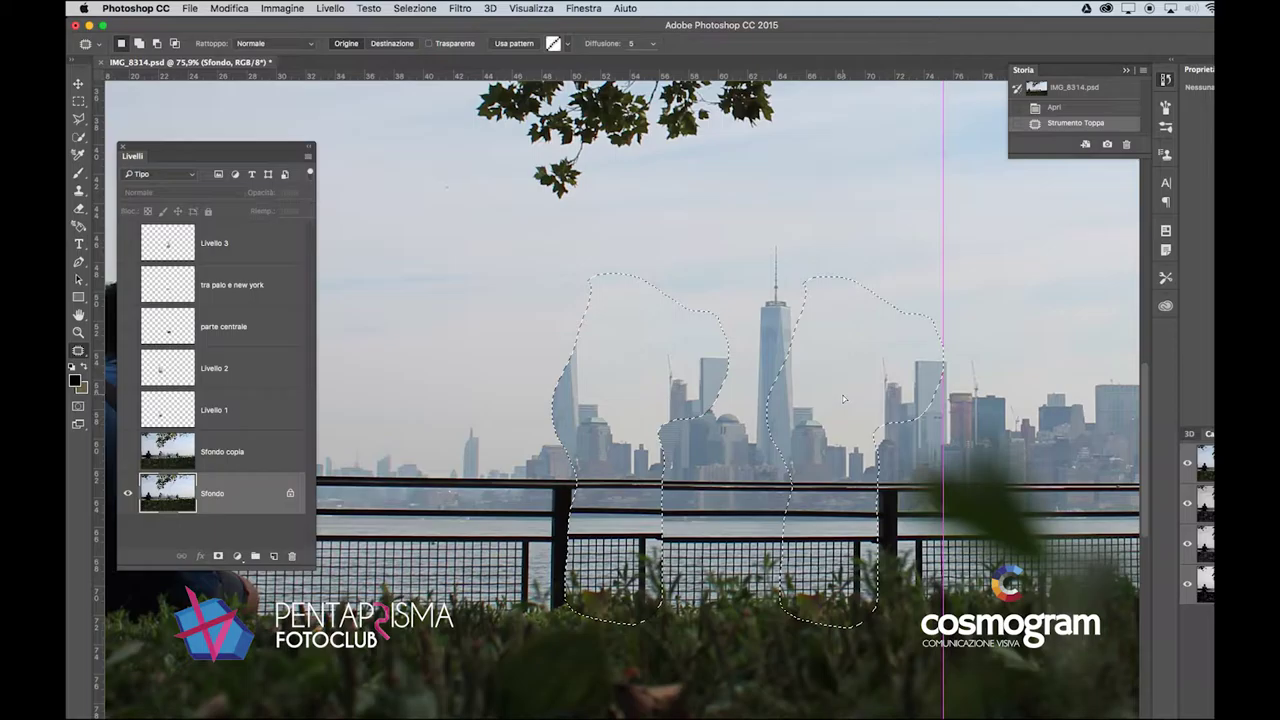
left_click_drag(843, 399, 843, 399)
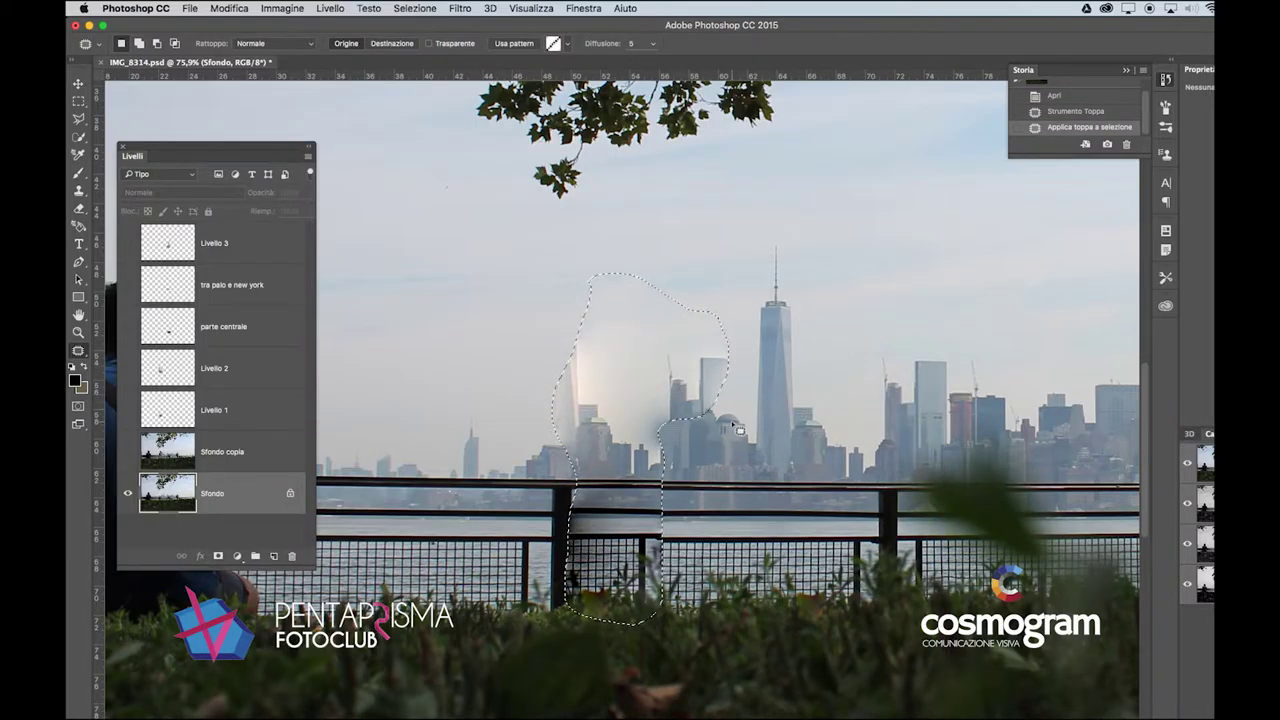
Step: Undo the patch, try replacing the boy with the sky and railing area to his left, and undo that too
key("super+z")
left_click_drag(661, 377, 481, 379)
left_click_drag(455, 378, 441, 371)
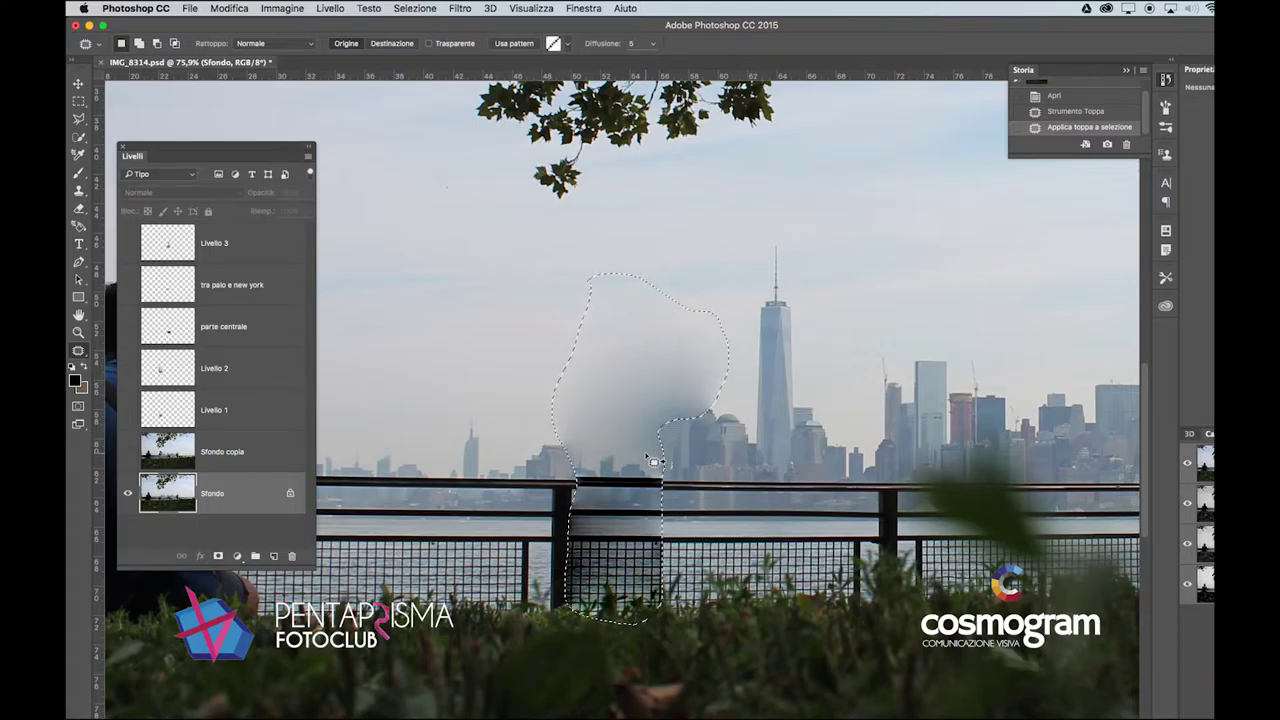
key("super+z")
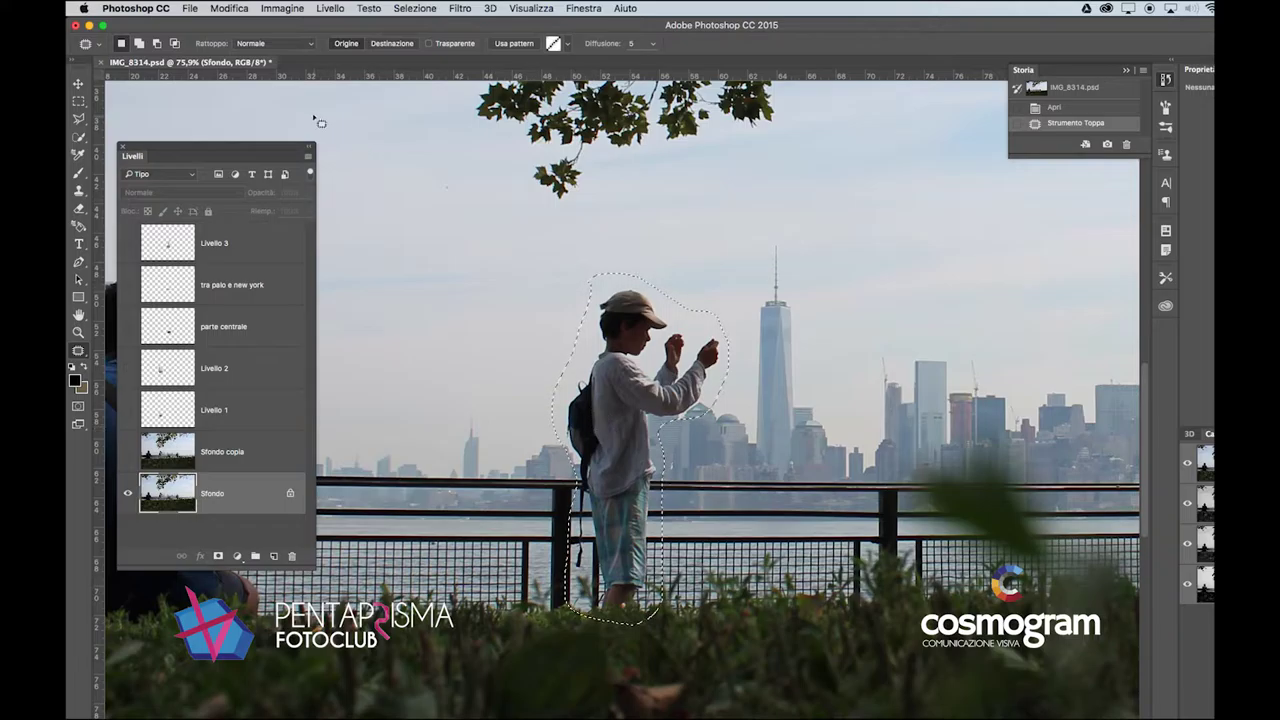
Step: Try patching the boy from the area to his left with the Trasparente option on, and undo it and turn the option off
left_click(450, 44)
left_click_drag(660, 375, 460, 361)
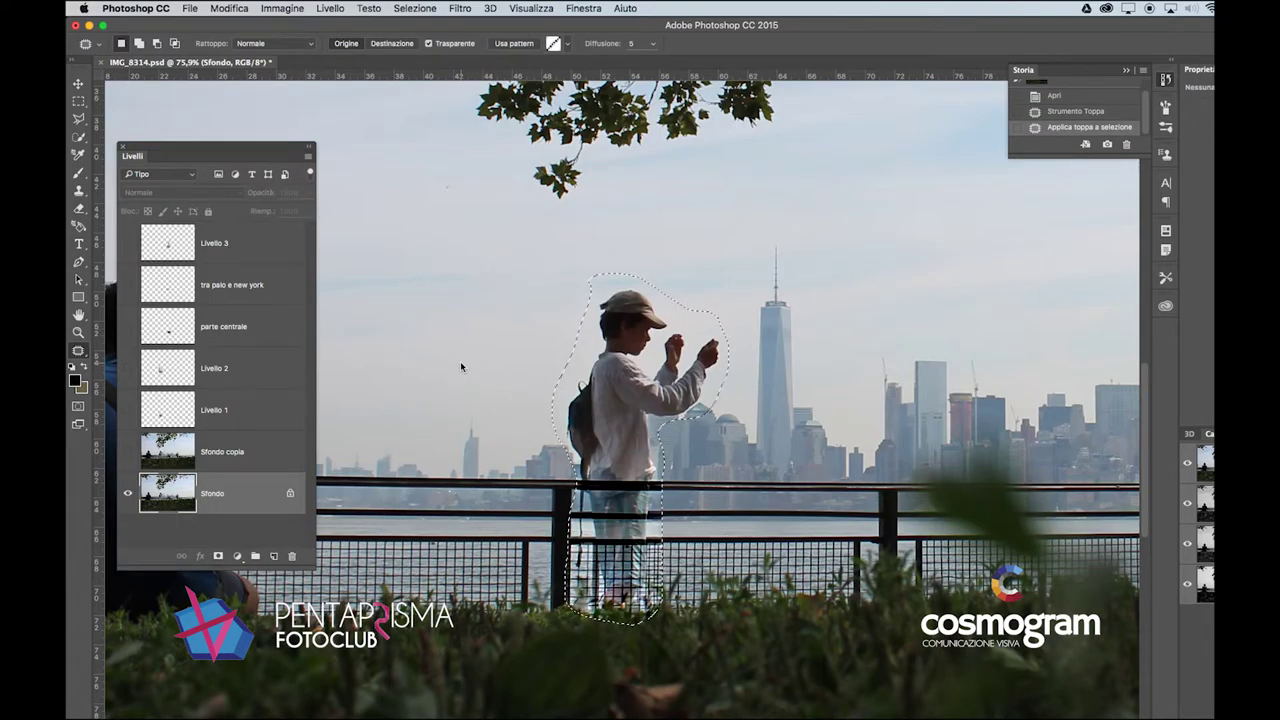
left_click(441, 45)
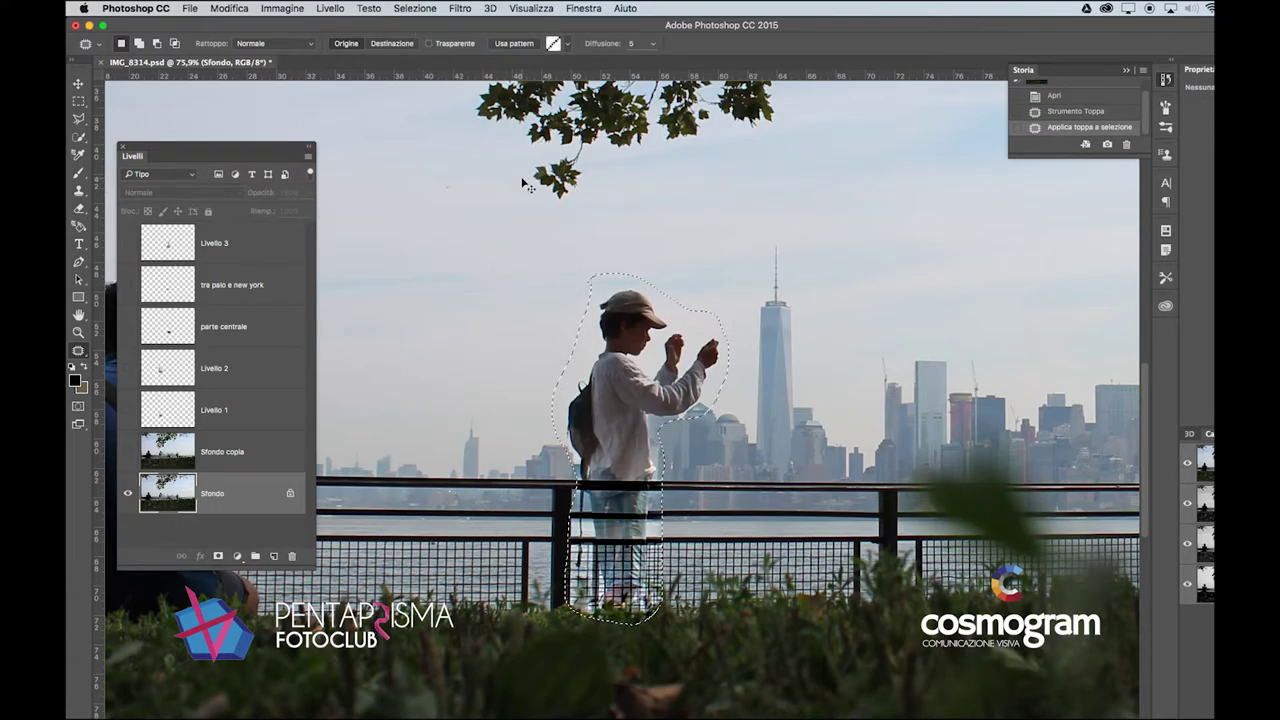
key("ctrl+z")
left_click(446, 45)
left_click_drag(620, 348, 437, 348)
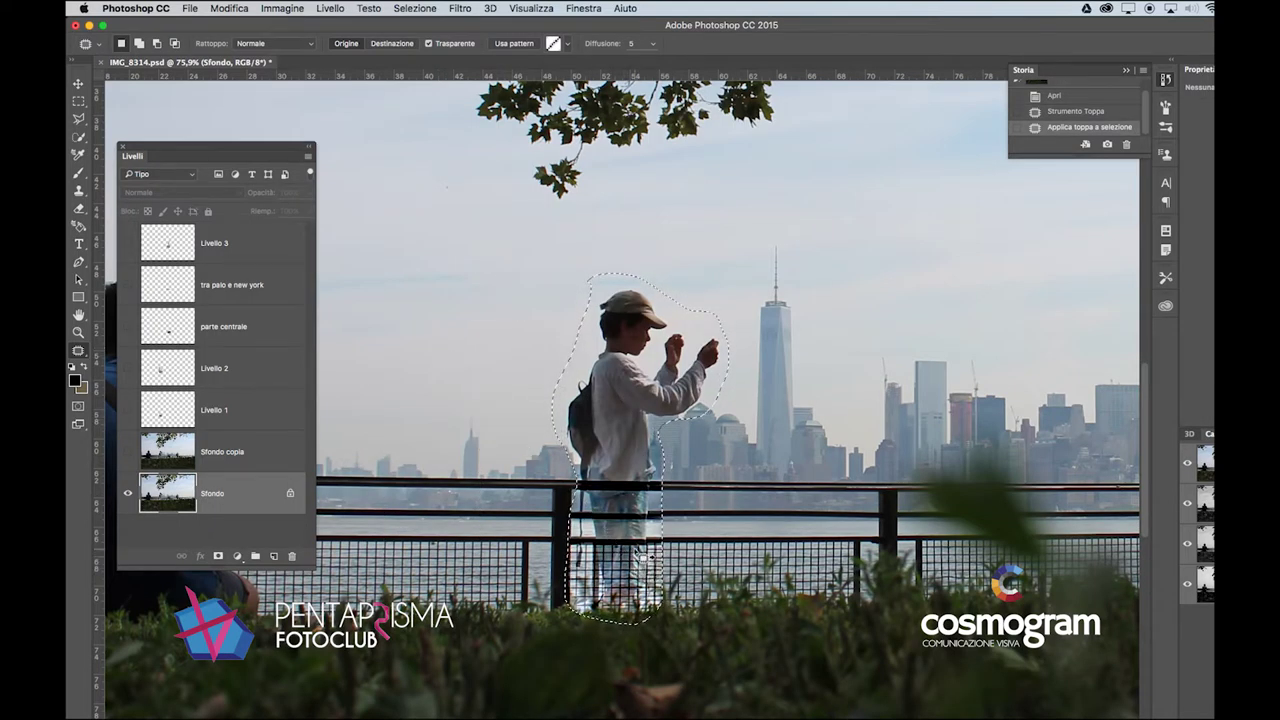
key("super+z")
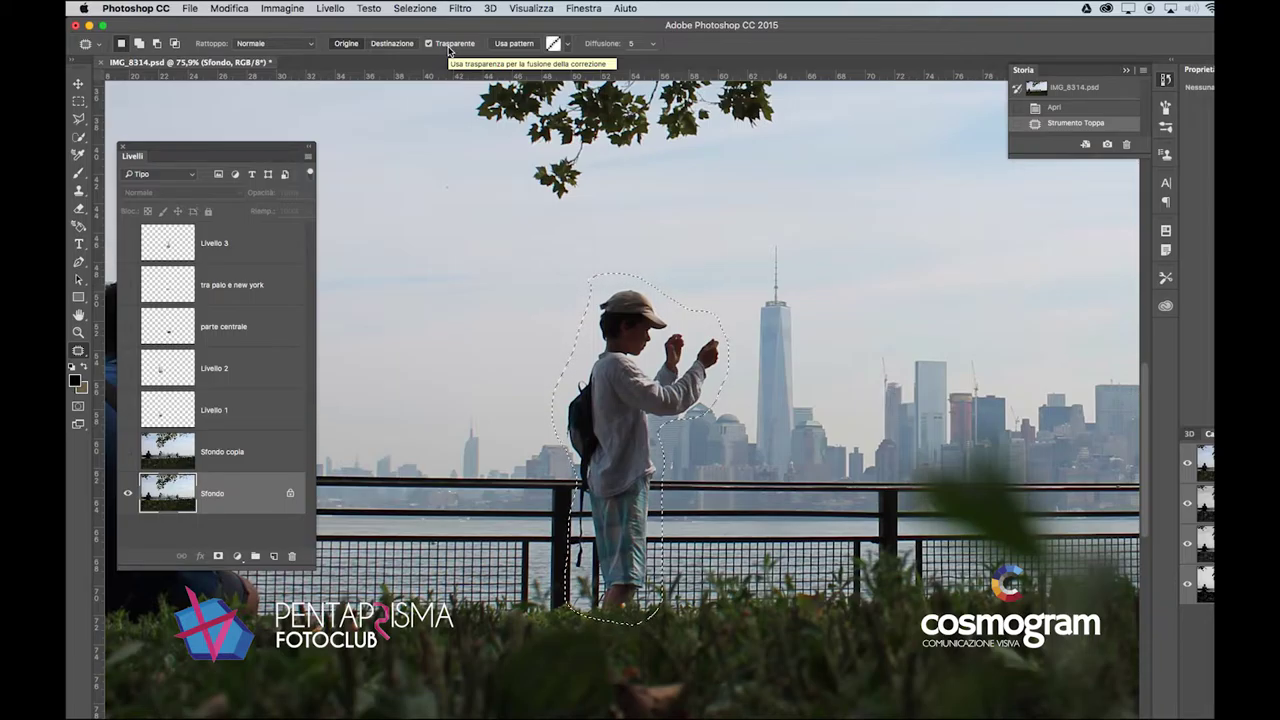
left_click(449, 48)
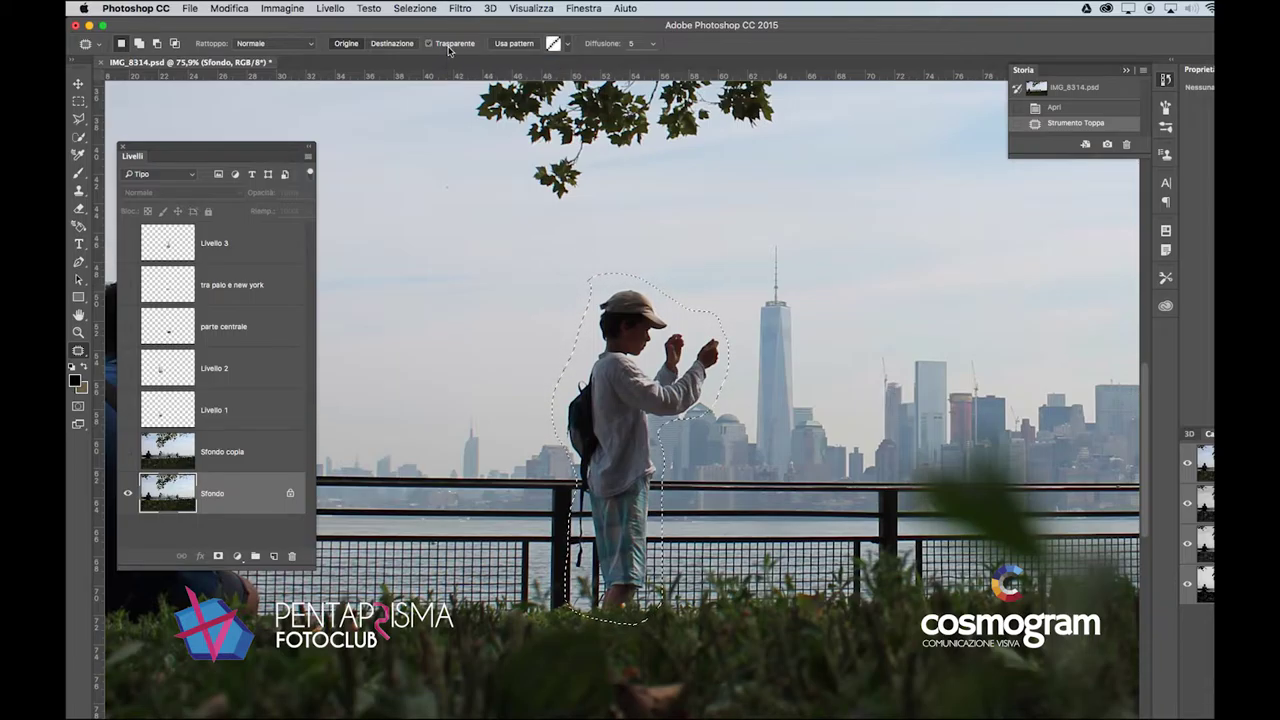
Step: Set the Patch tool's Diffusione to 7, try patching the boy from the area to his left, and undo the patch
left_click(567, 44)
left_click(567, 44)
left_click(657, 50)
left_click_drag(657, 60, 680, 70)
left_click_drag(632, 378, 436, 375)
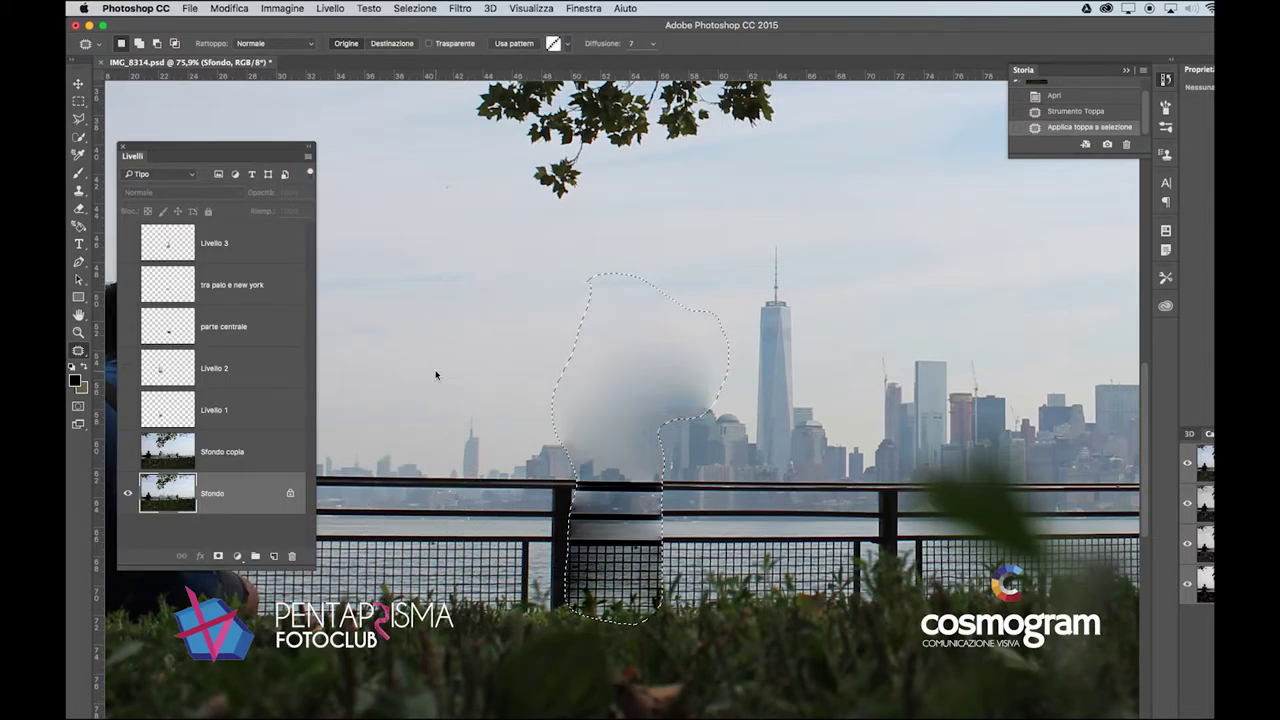
key("super+z")
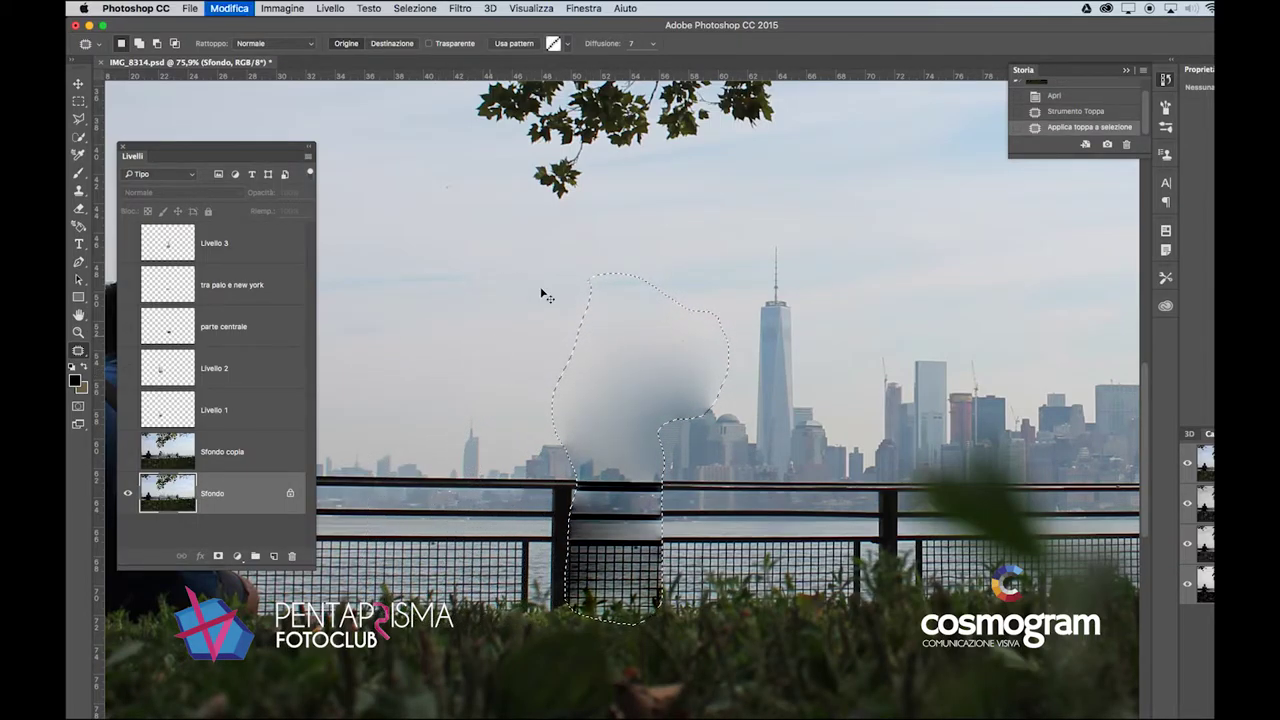
Step: Try patching the boy from the area to his left with Diffusione set to 1, and restore the photo to its Apri history state
left_click(654, 45)
left_click_drag(654, 48, 591, 58)
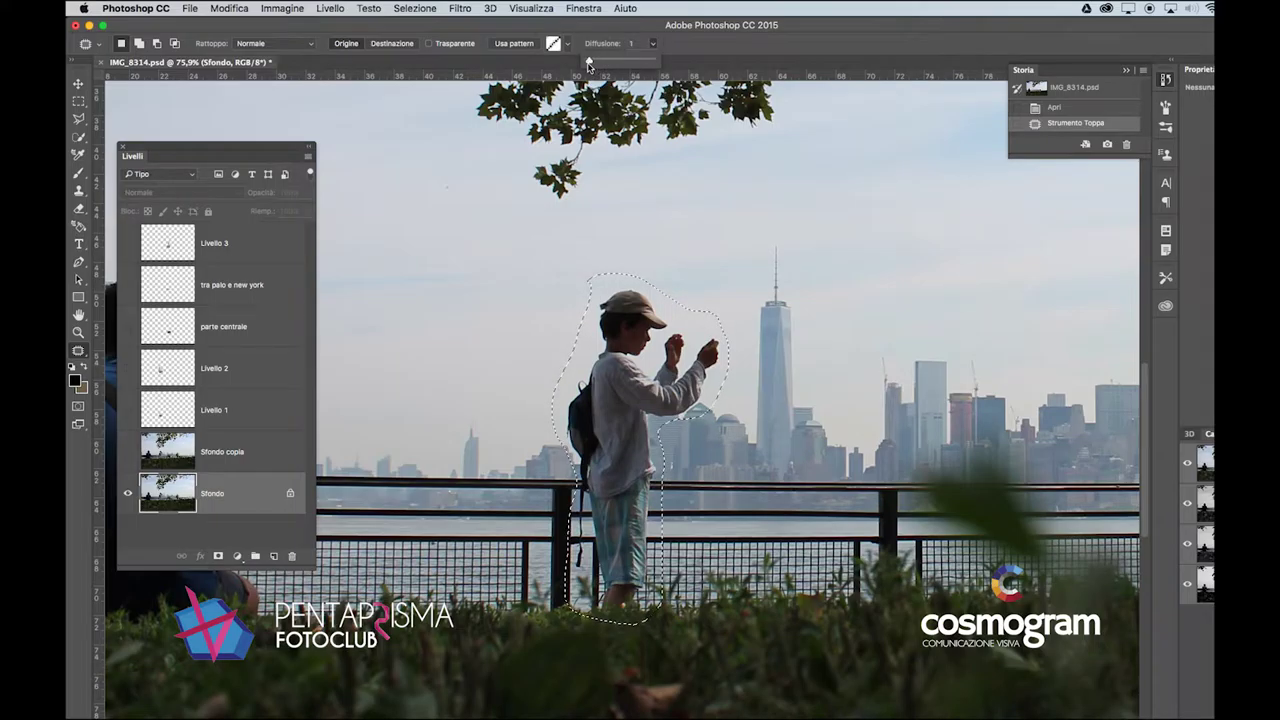
left_click_drag(612, 345, 449, 334)
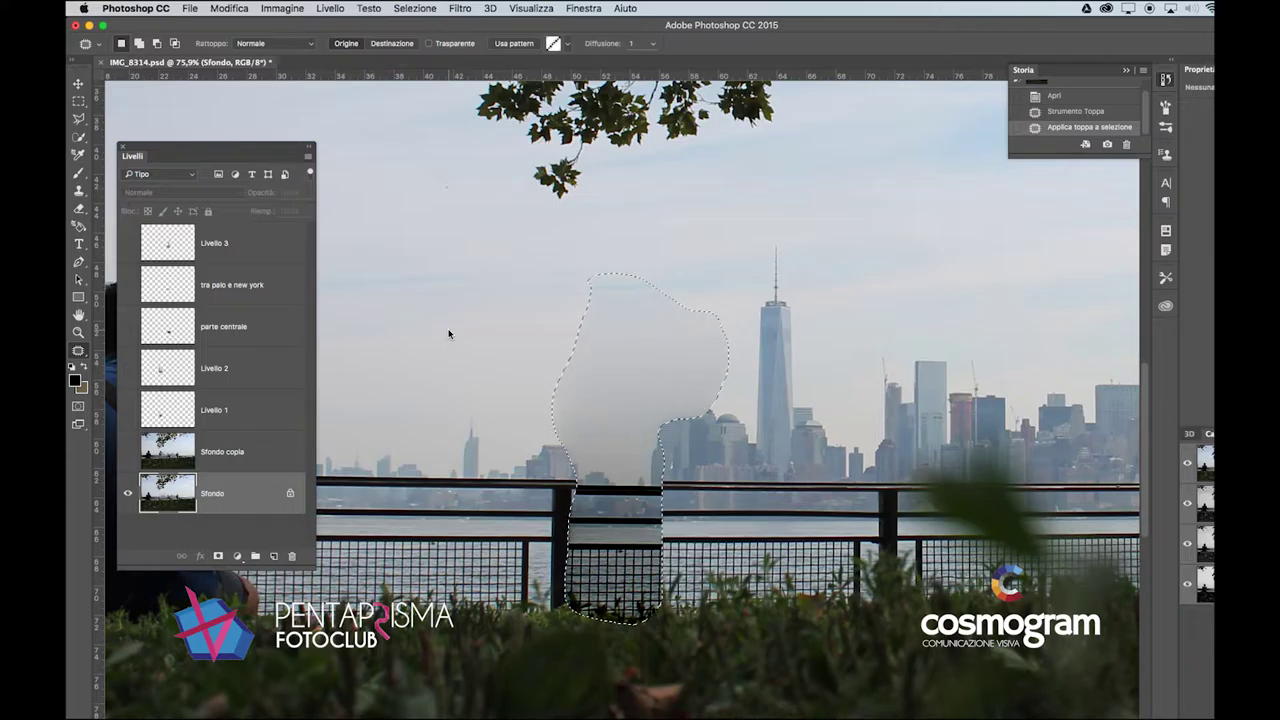
key("ctrl+z")
left_click_drag(620, 358, 470, 358)
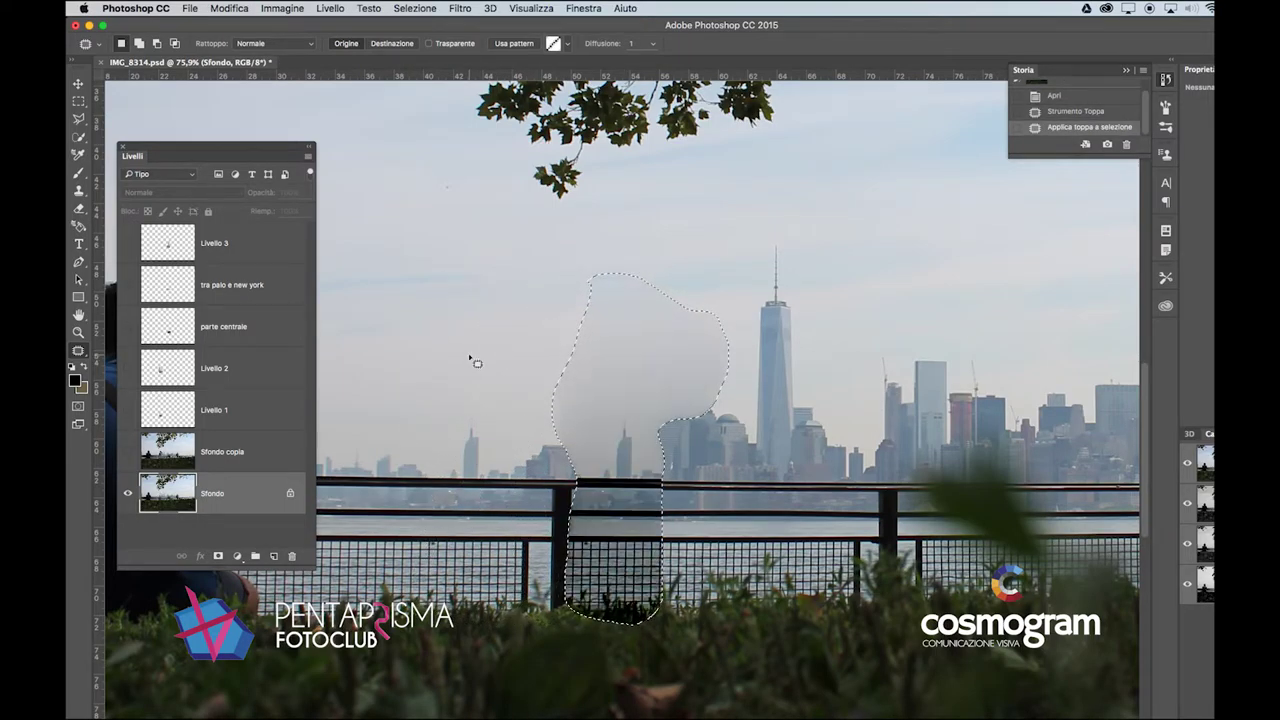
key("ctrl+d")
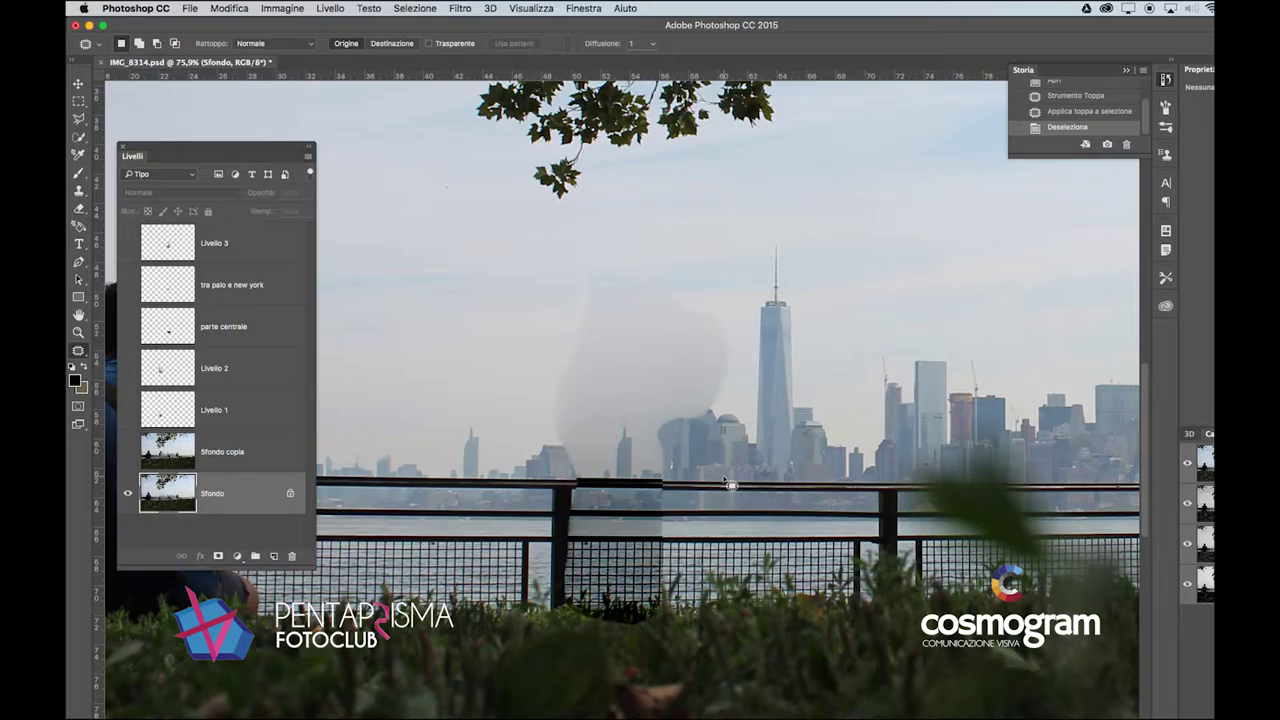
key("ctrl+z")
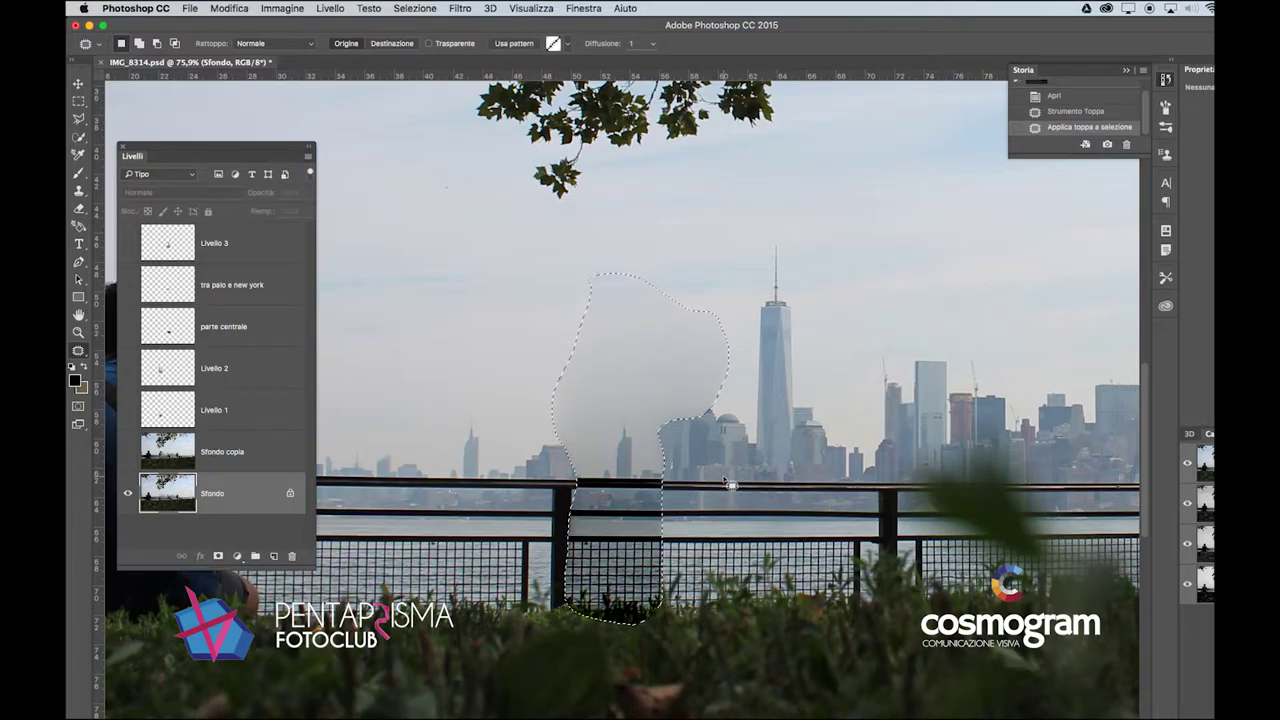
left_click(1055, 95)
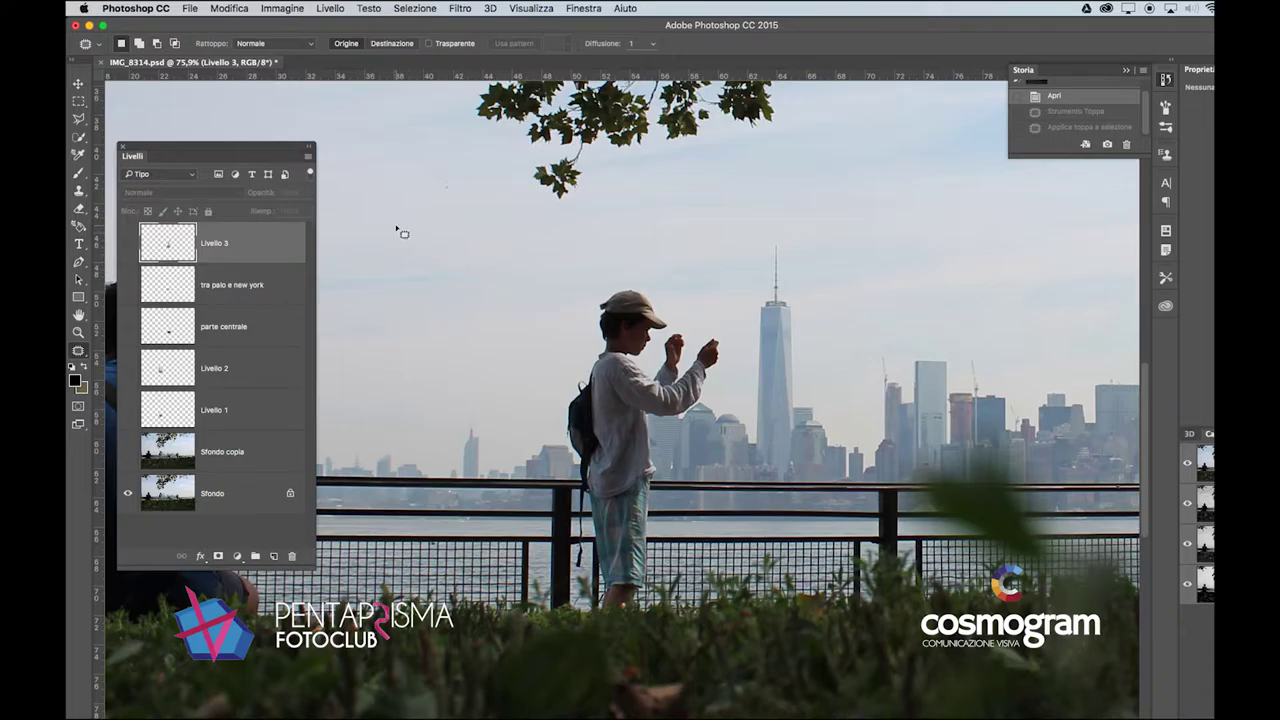
left_click(78, 138)
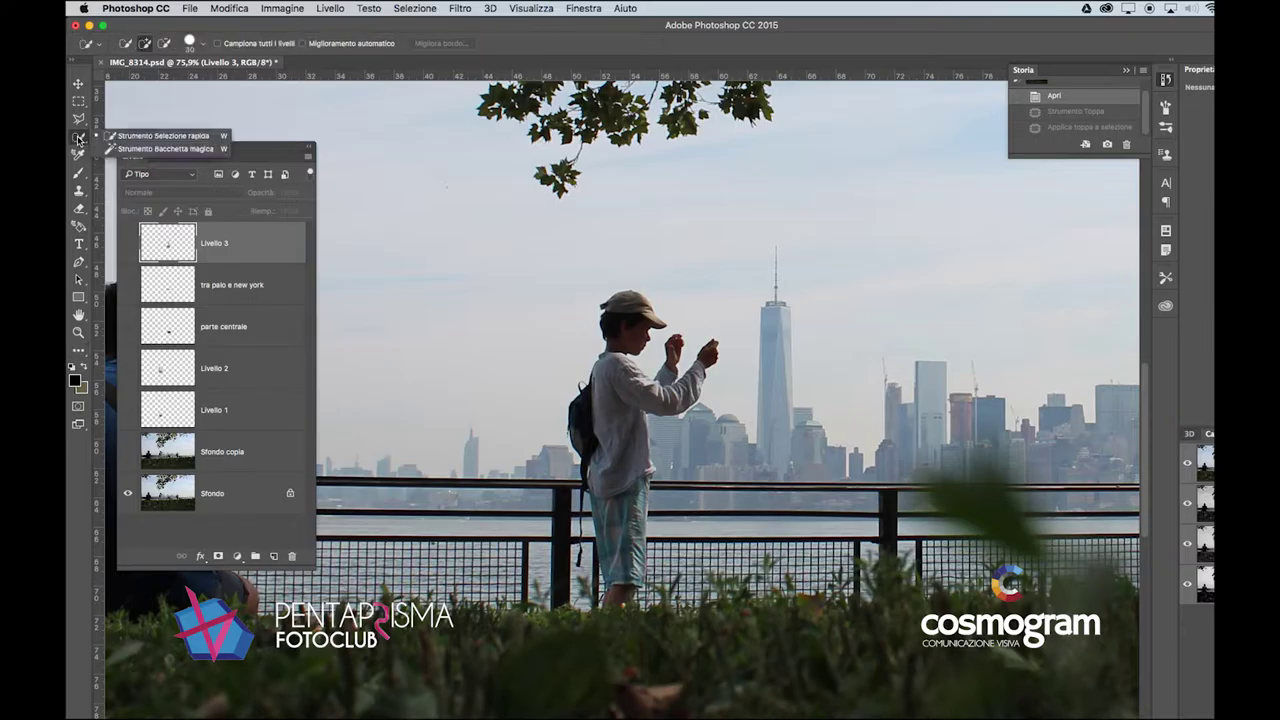
left_click(78, 352)
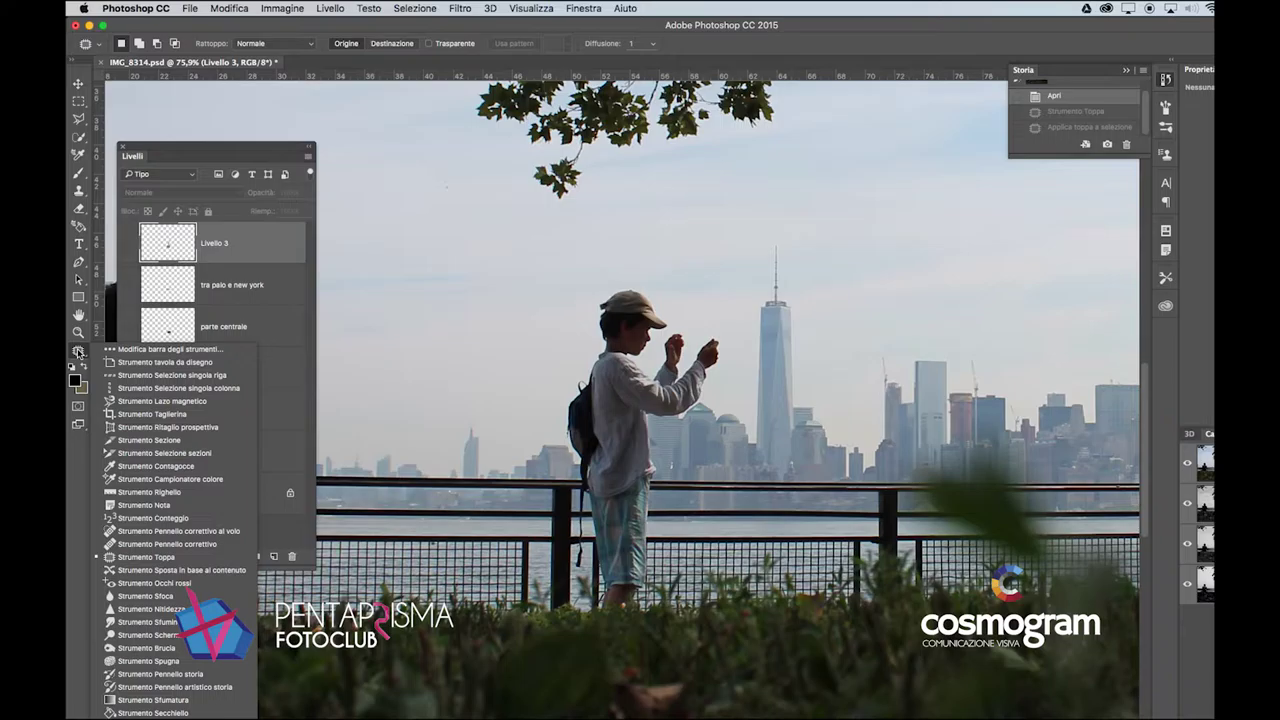
left_click(262, 63)
Step: Close IMG_8314.psd without saving the changes
left_click(101, 62)
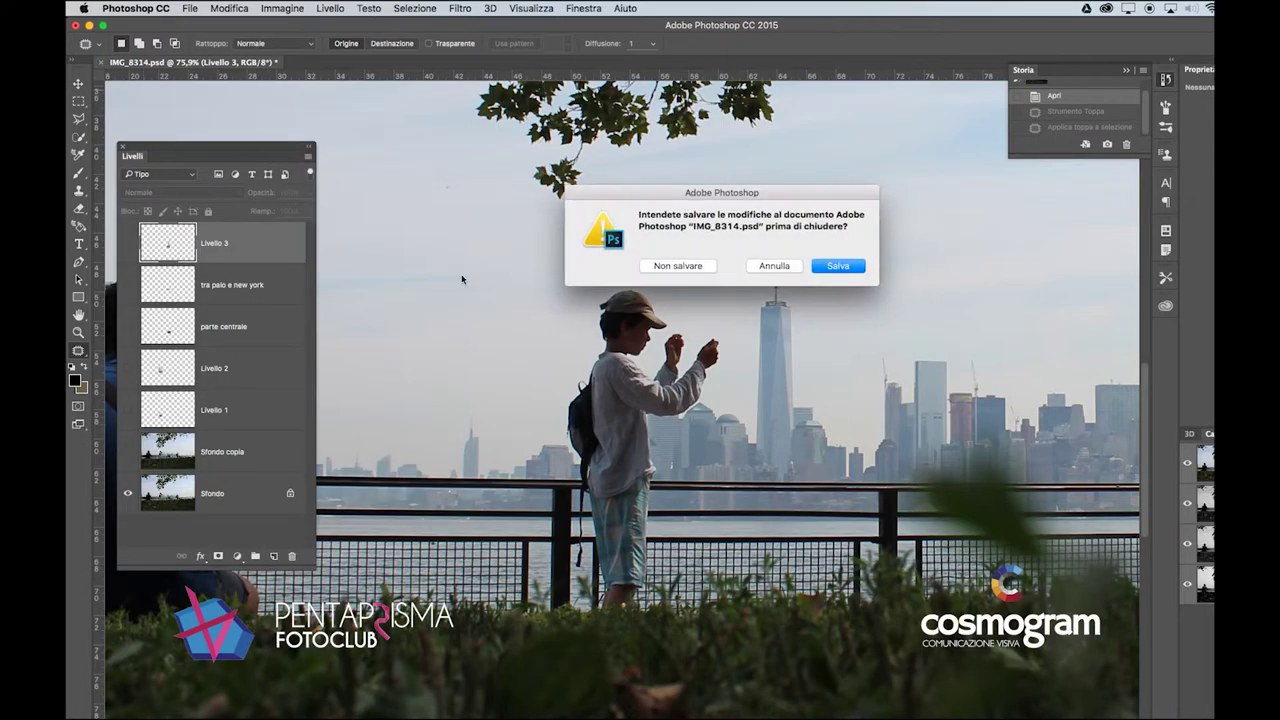
left_click(690, 272)
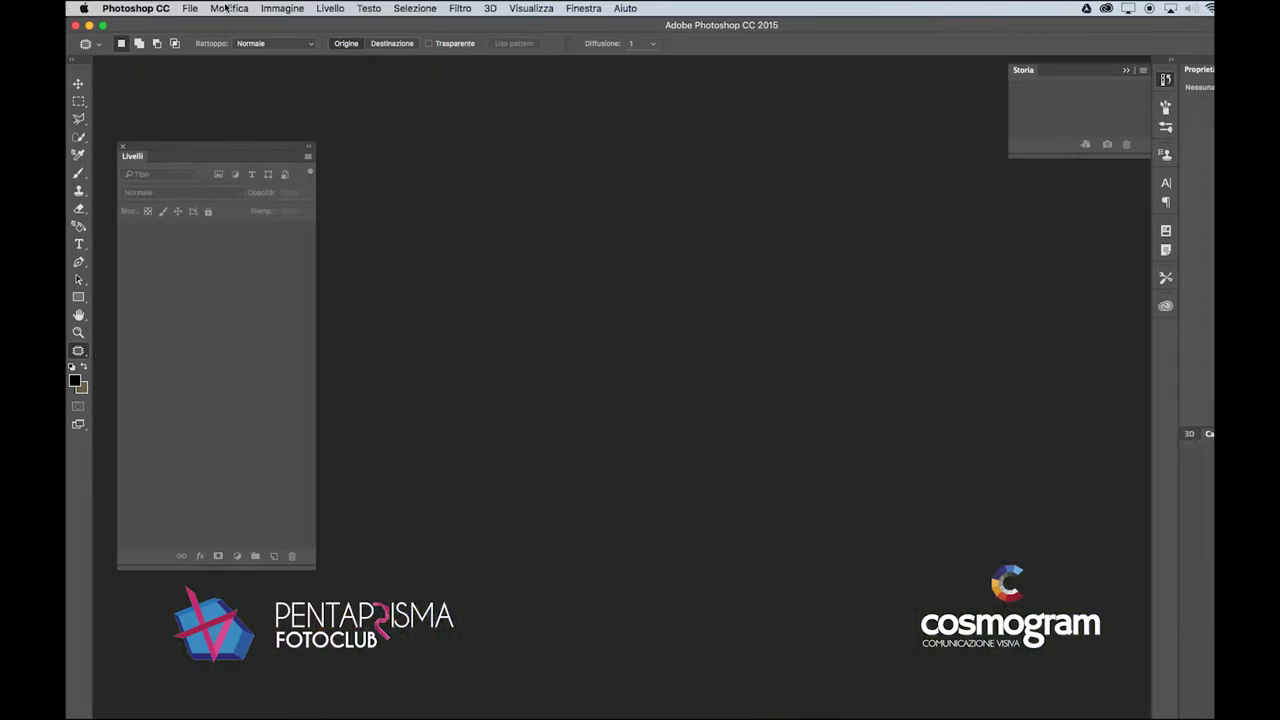
Step: Open IMG_2182 fede.JPG from the Pentaprisma folder on Scrivania, using its embedded colour profile
left_click(191, 8)
left_click(200, 39)
left_click(546, 229)
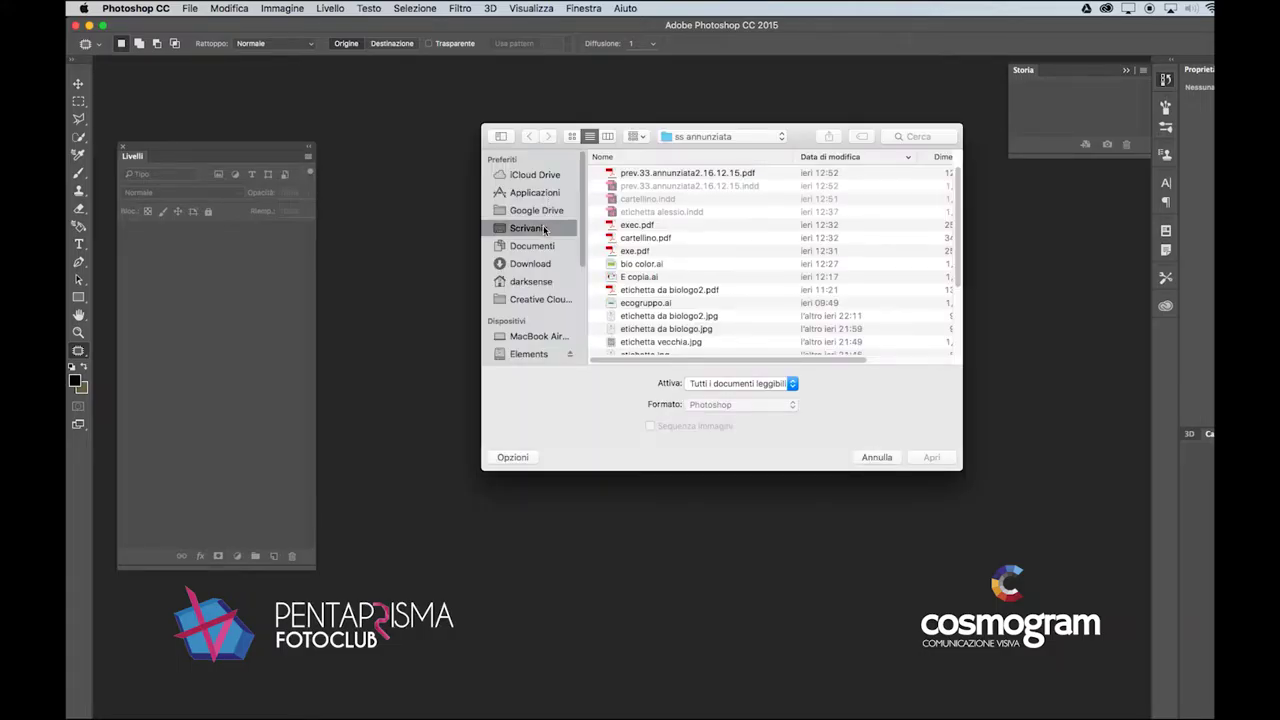
left_click(596, 173)
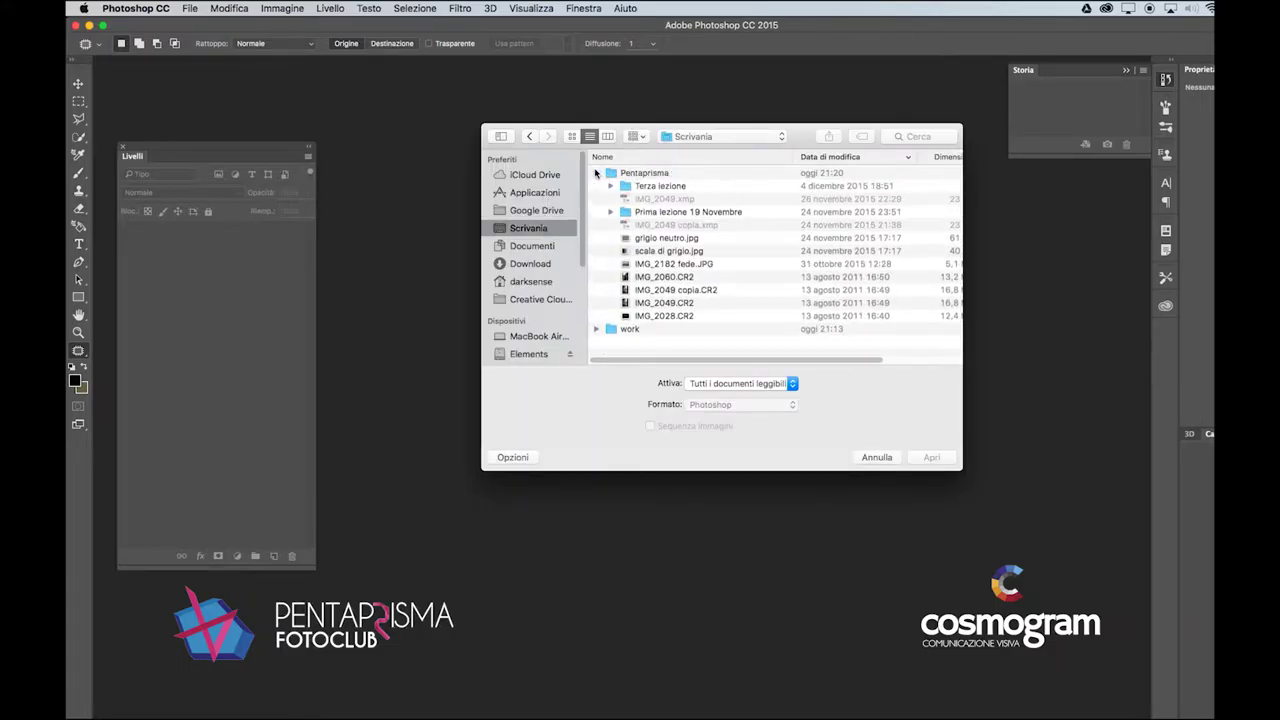
left_click(681, 264)
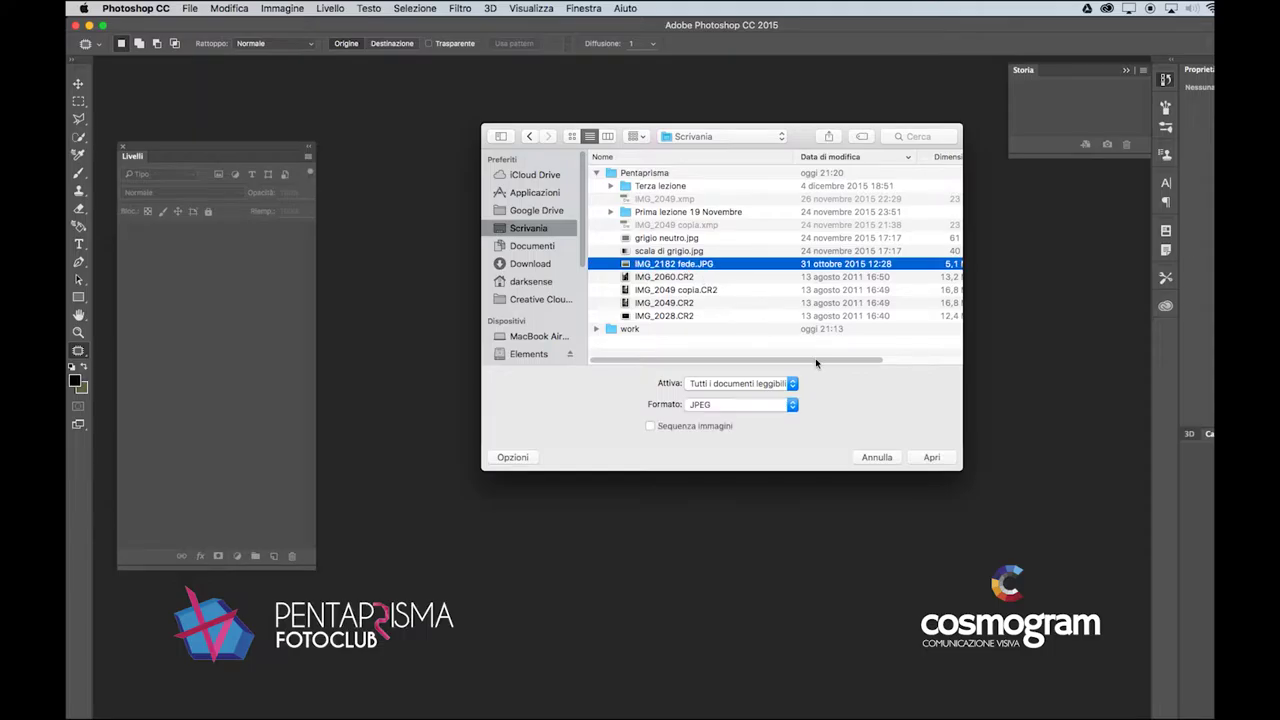
left_click(929, 457)
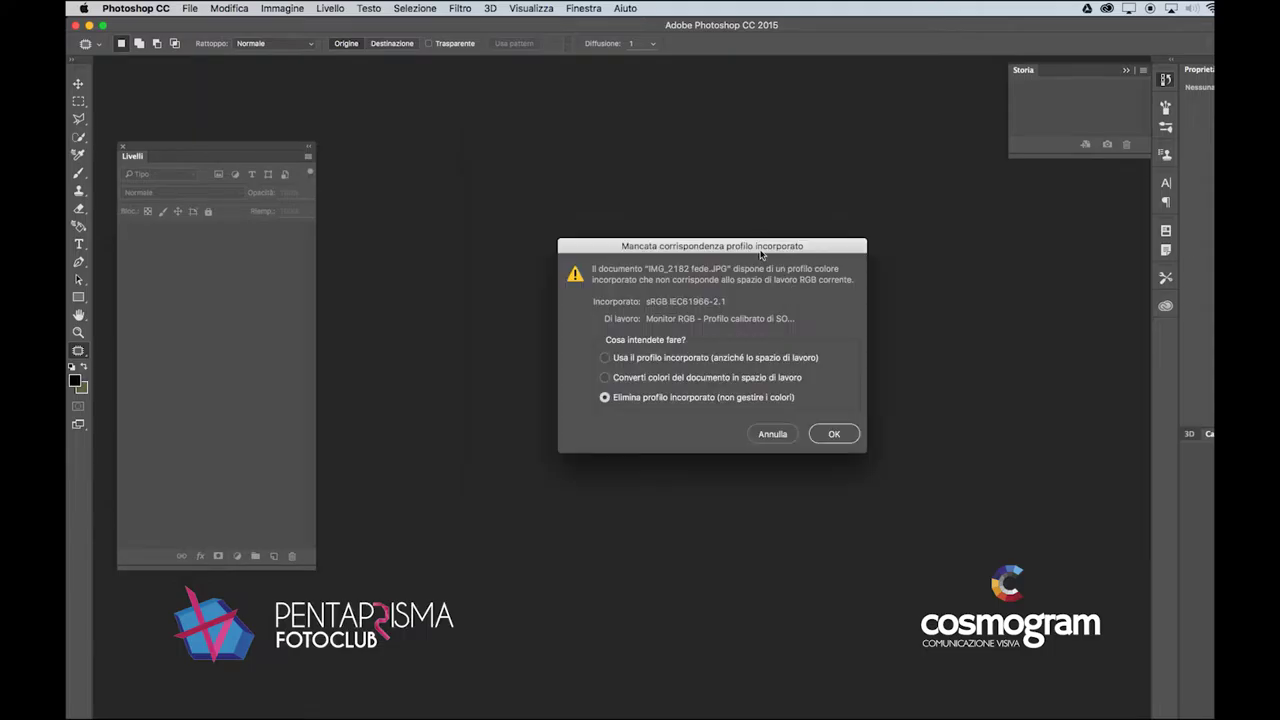
left_click(780, 358)
left_click(832, 432)
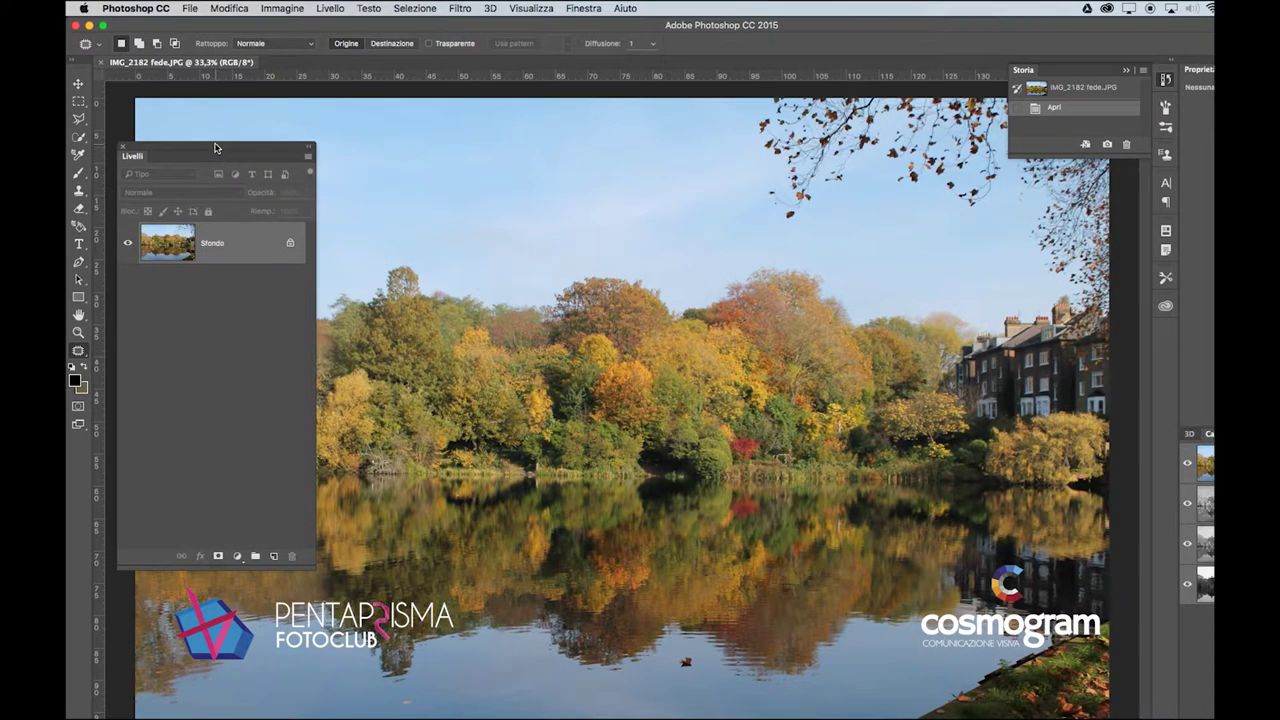
Step: Dock the floating Livelli panel with Proprietà and collapse the Storia panel to uncover the photo
left_click_drag(212, 148, 1213, 80)
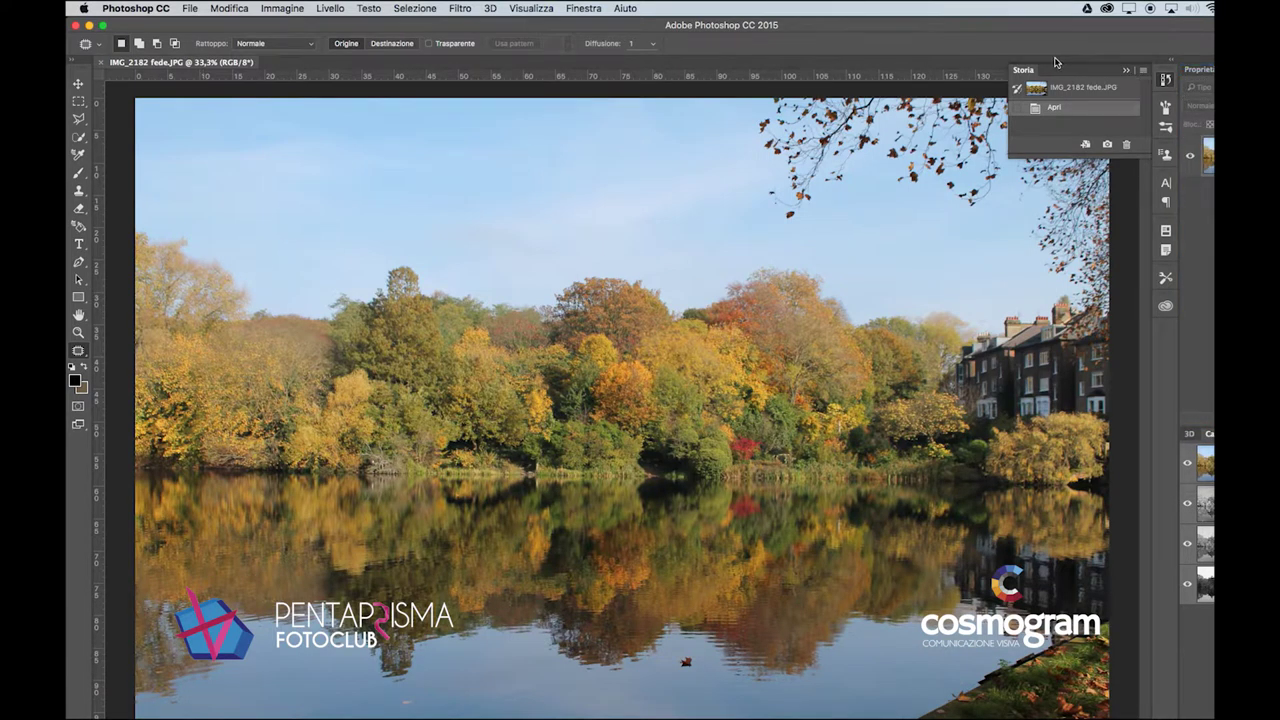
left_click(1126, 71)
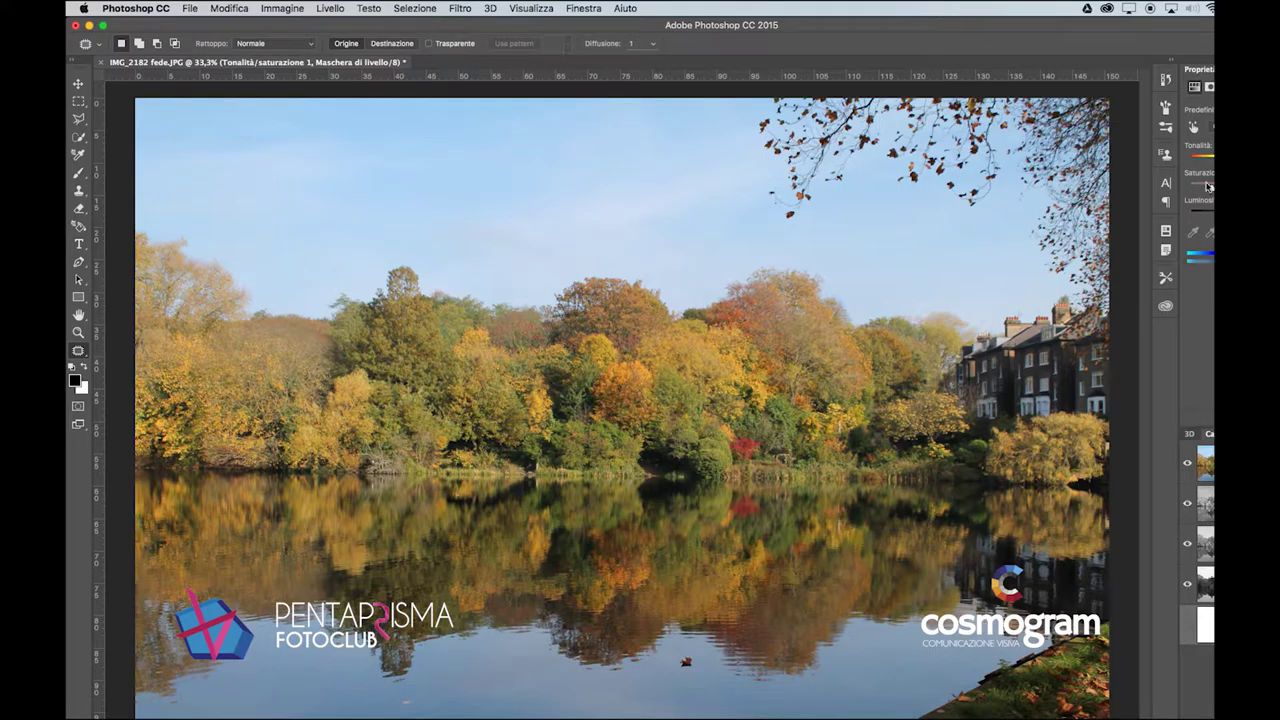
Step: Fully desaturate the photo with a Tonalità/saturazione adjustment layer, and toggle that layer to compare the result with the original colours
left_click_drag(1210, 188, 1172, 186)
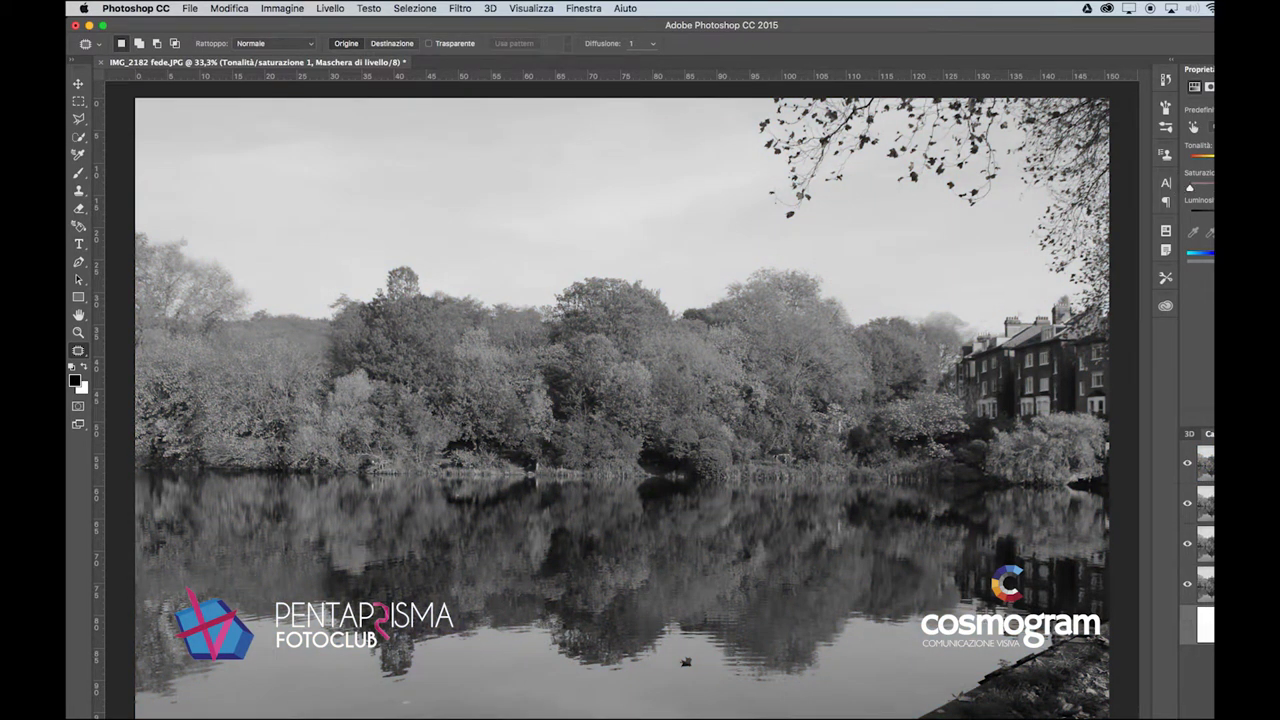
key("F7")
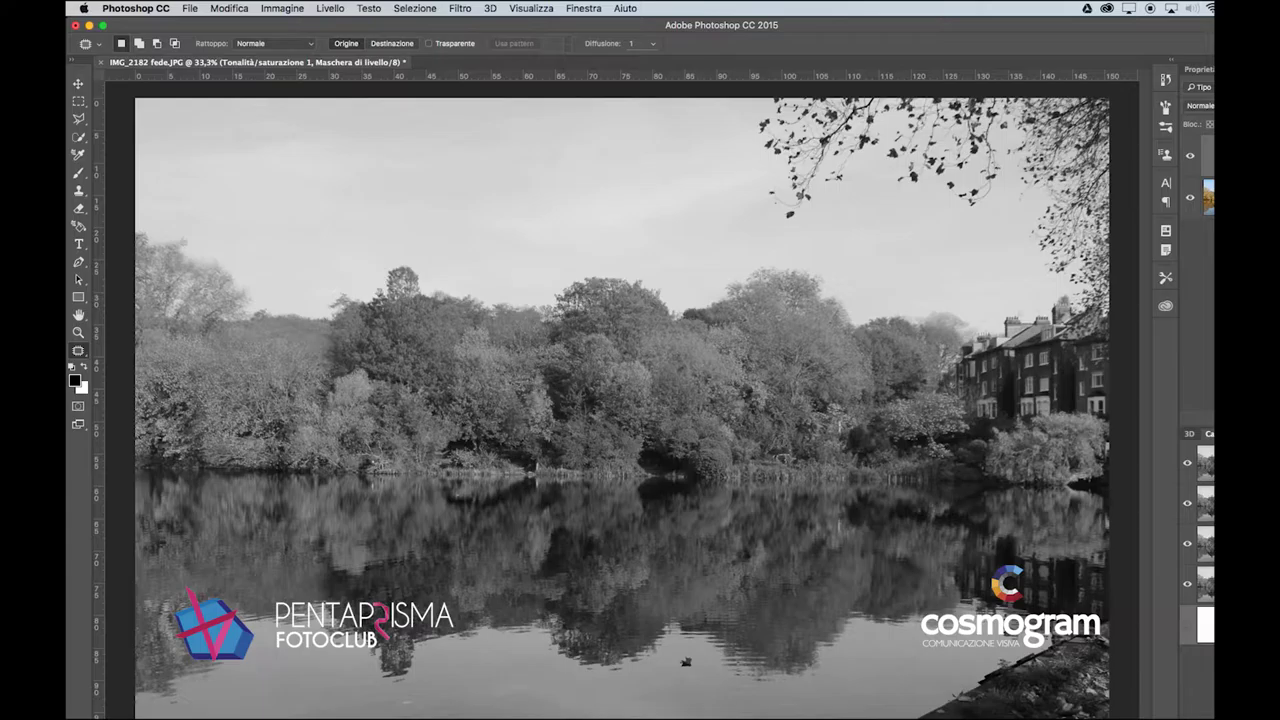
left_click(1190, 156)
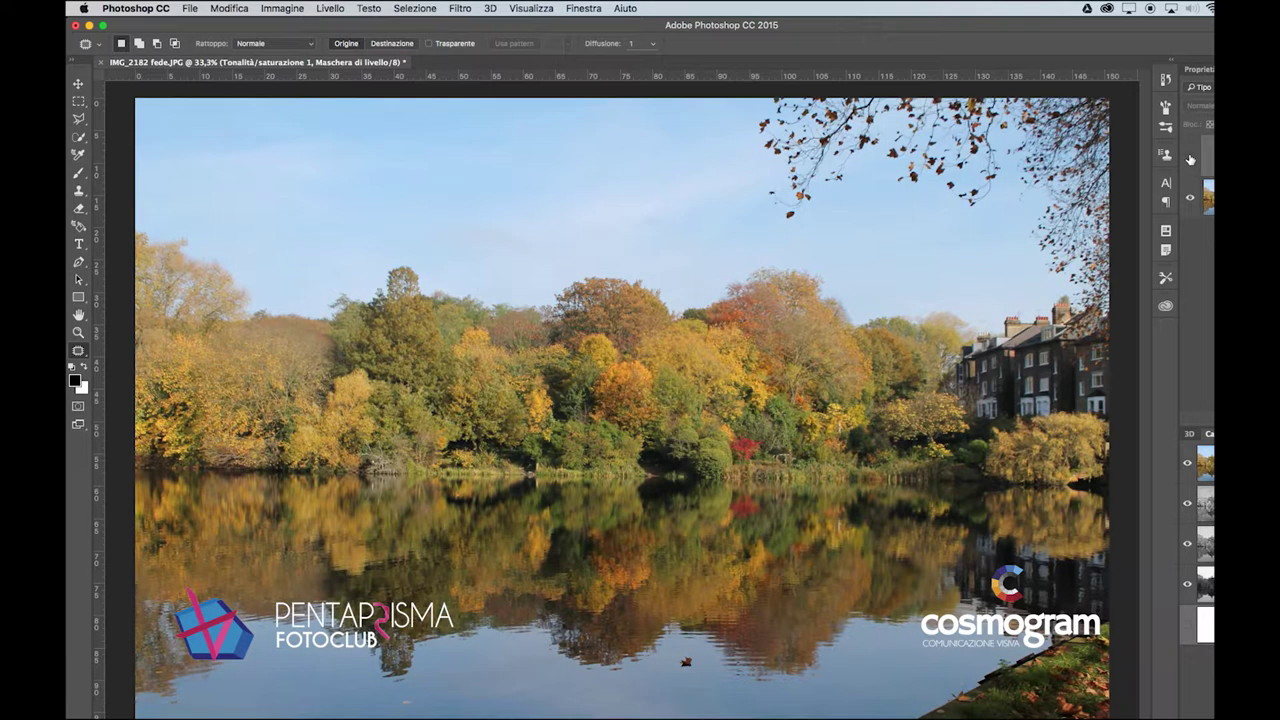
left_click(1190, 157)
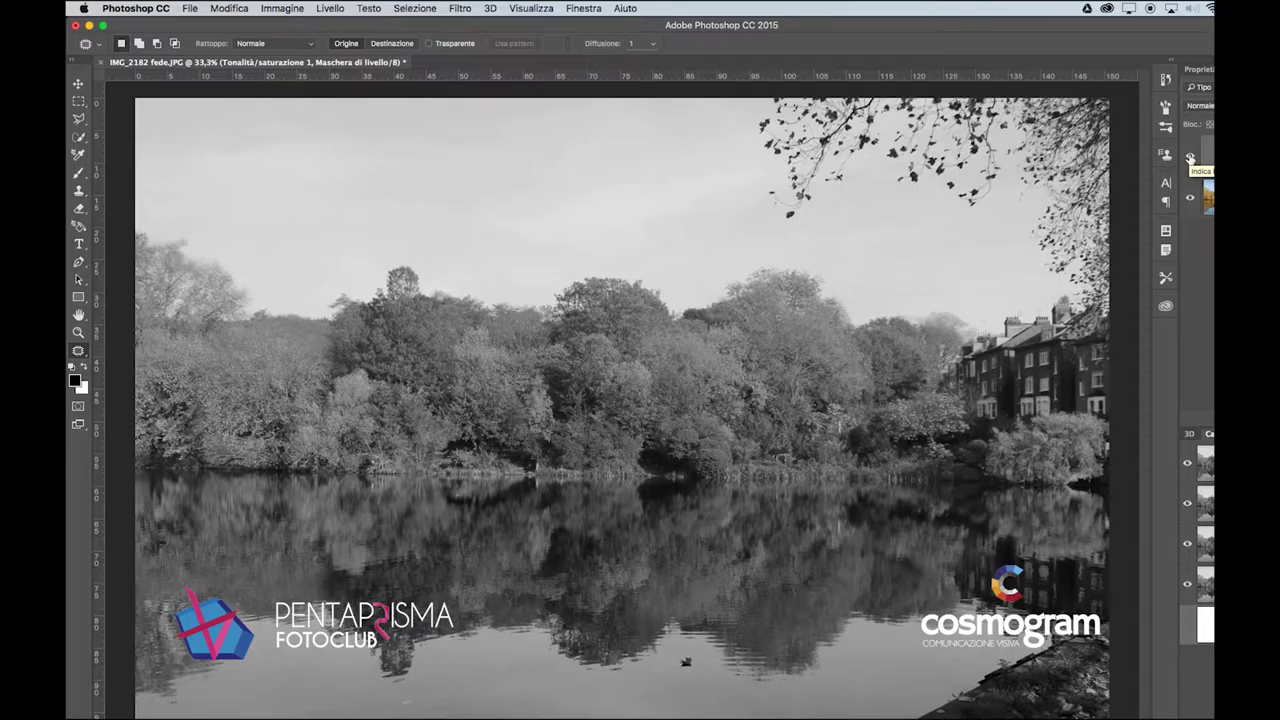
left_click(1190, 157)
left_click(1190, 157)
Step: Make Sfondo active and add a Bianco e nero adjustment layer directly above it, beneath the Tonalità/saturazione layer
left_click(1208, 197)
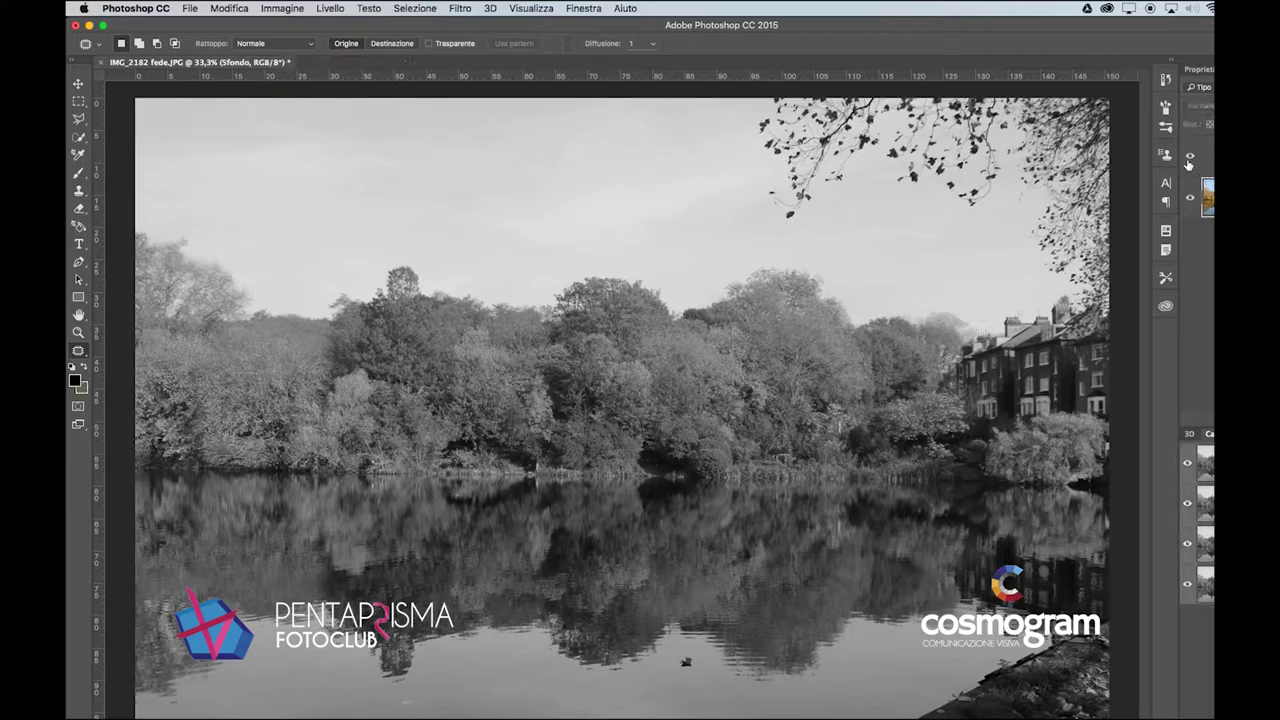
left_click(1189, 158)
left_click(1189, 158)
double_click(1208, 156)
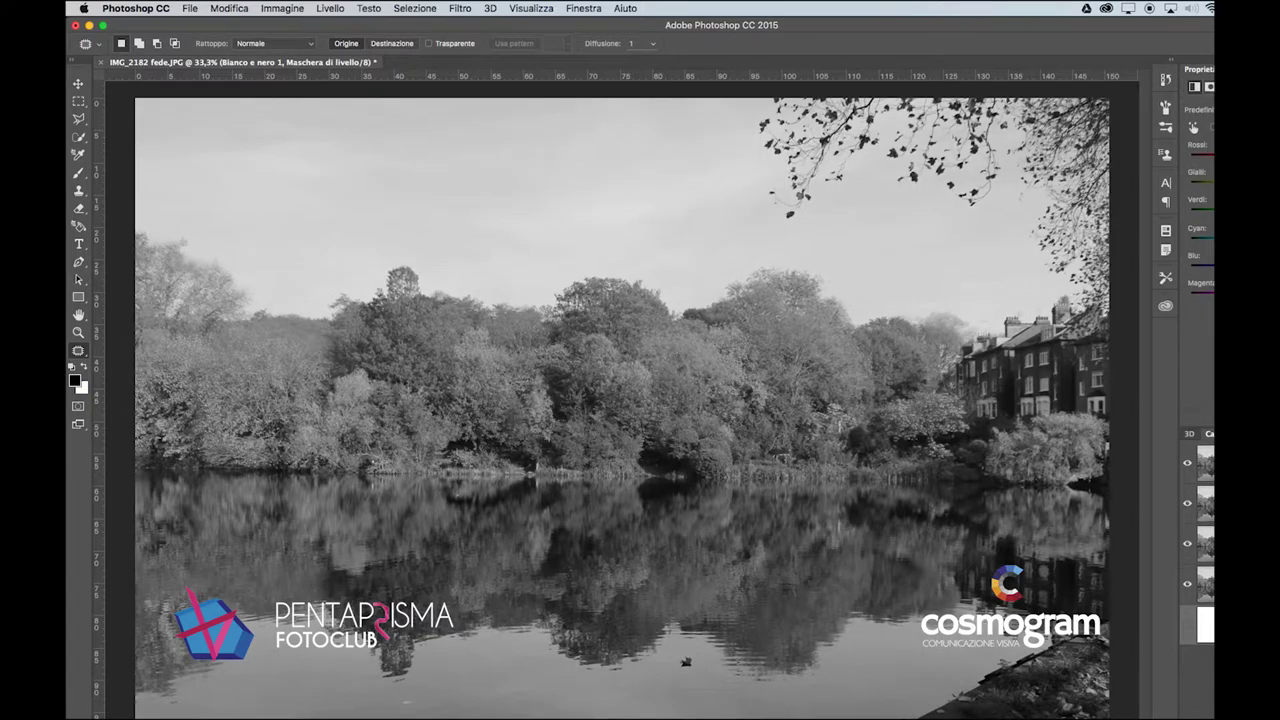
key("F7")
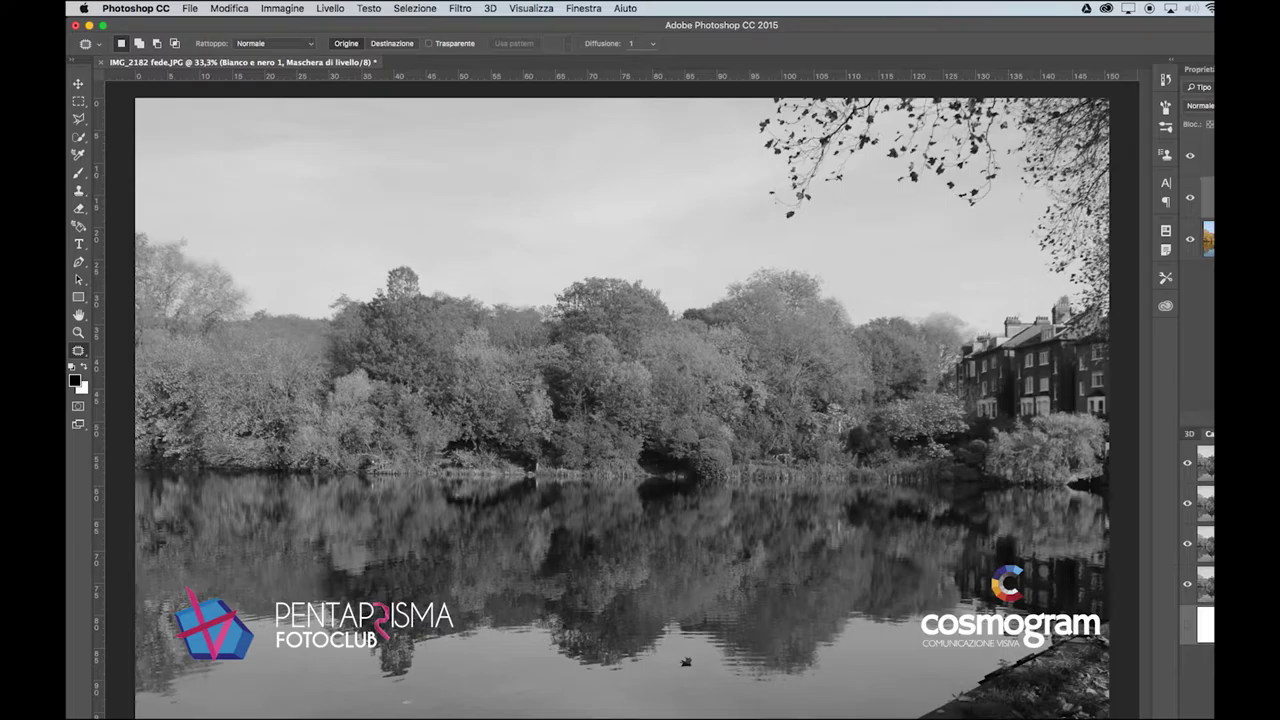
left_click(1207, 155)
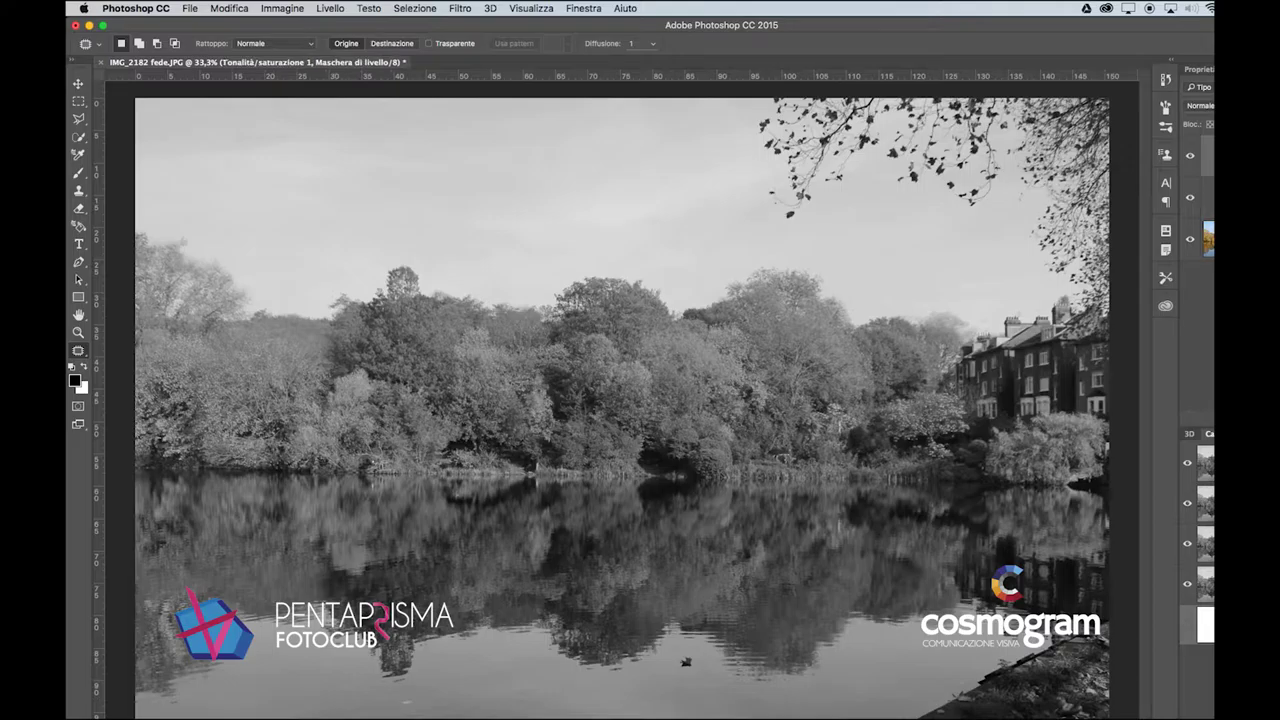
left_click(1207, 197)
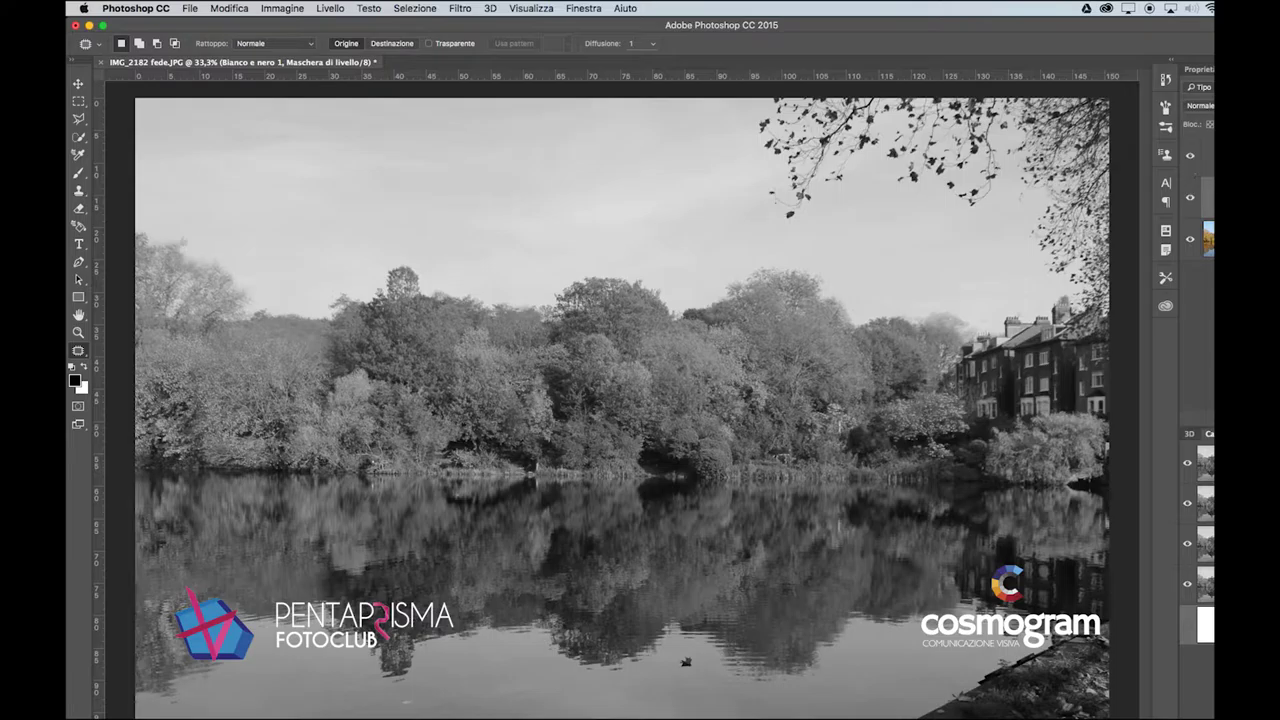
Step: Replace the Bianco e nero layer with a Correzione colore selettiva adjustment layer, and toggle the Tonalità/saturazione layer above it
key("Delete")
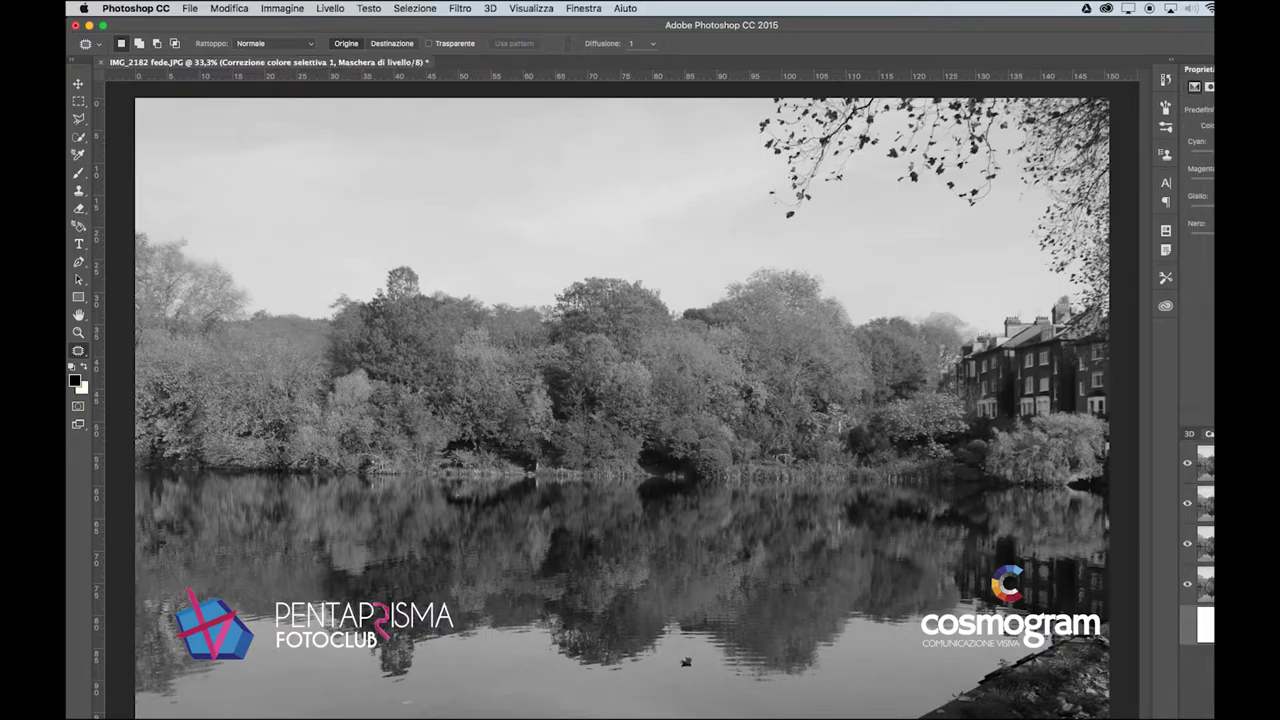
left_click(1189, 158)
left_click(1189, 158)
left_click(1189, 158)
left_click(1189, 158)
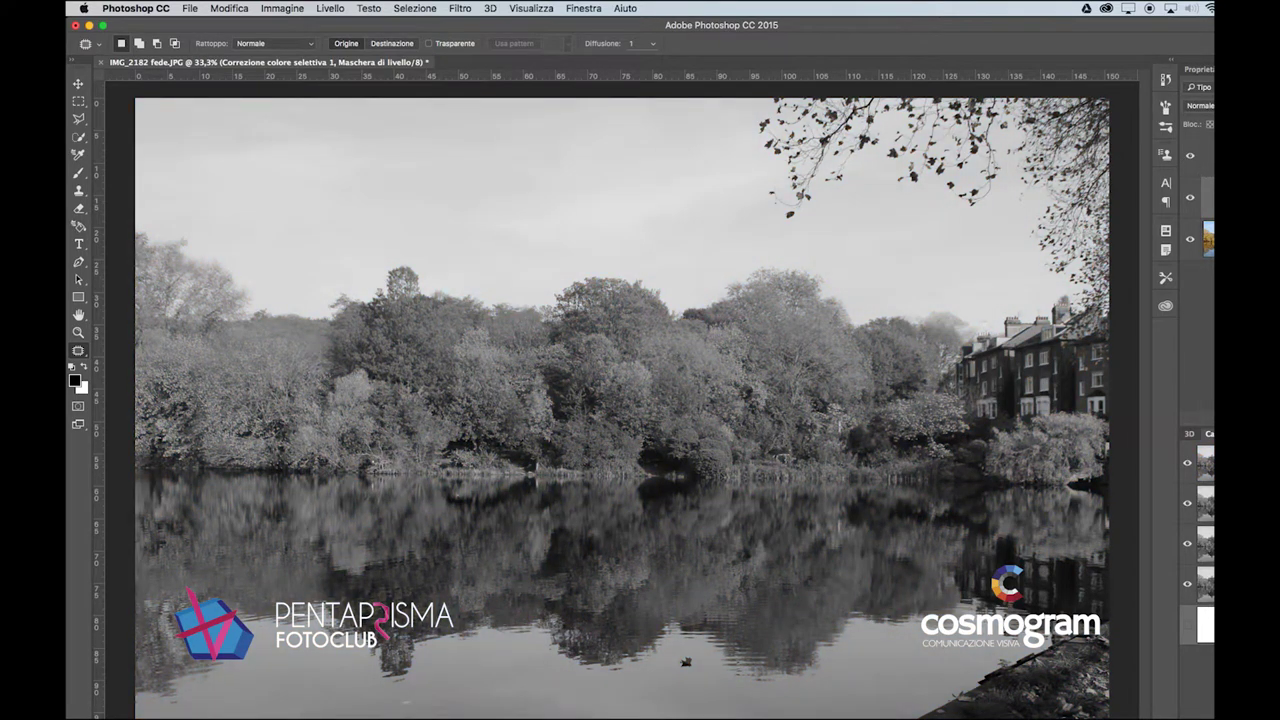
Step: Check the Correzione colore selettiva settings and toggle the Tonalità/saturazione layer to compare with the original colours
left_click(1207, 190)
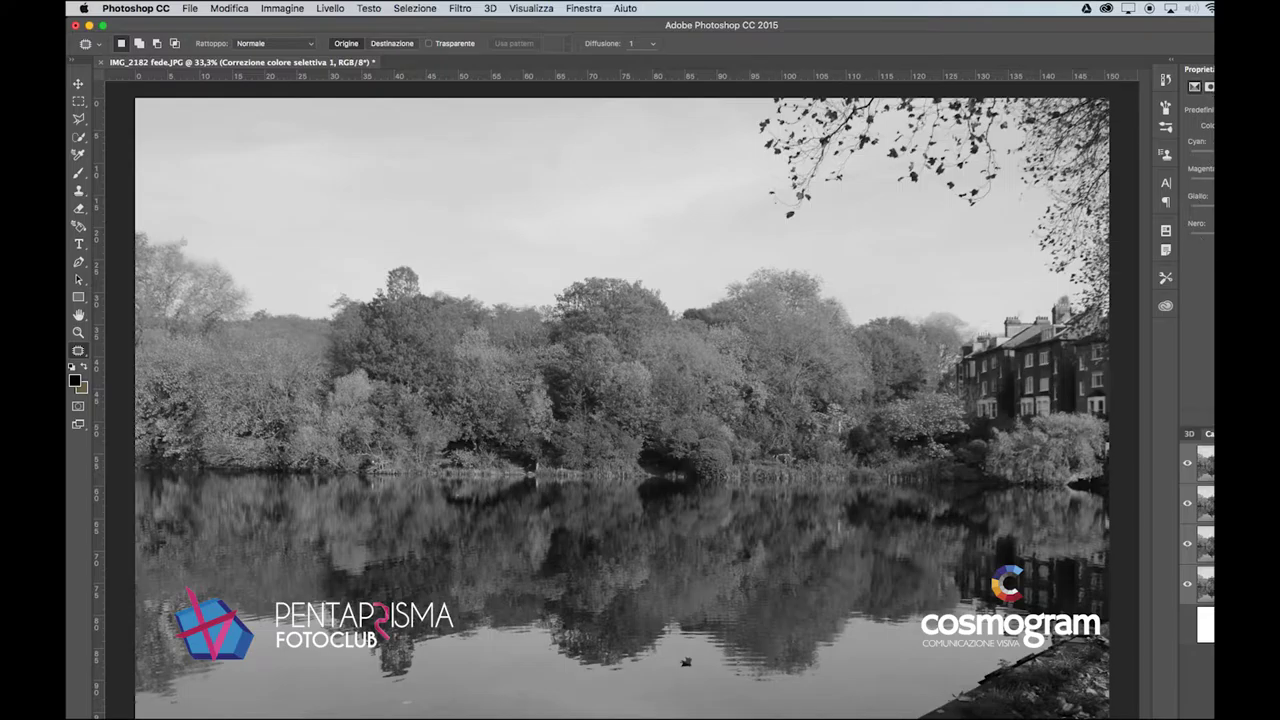
key("F7")
left_click(1190, 155)
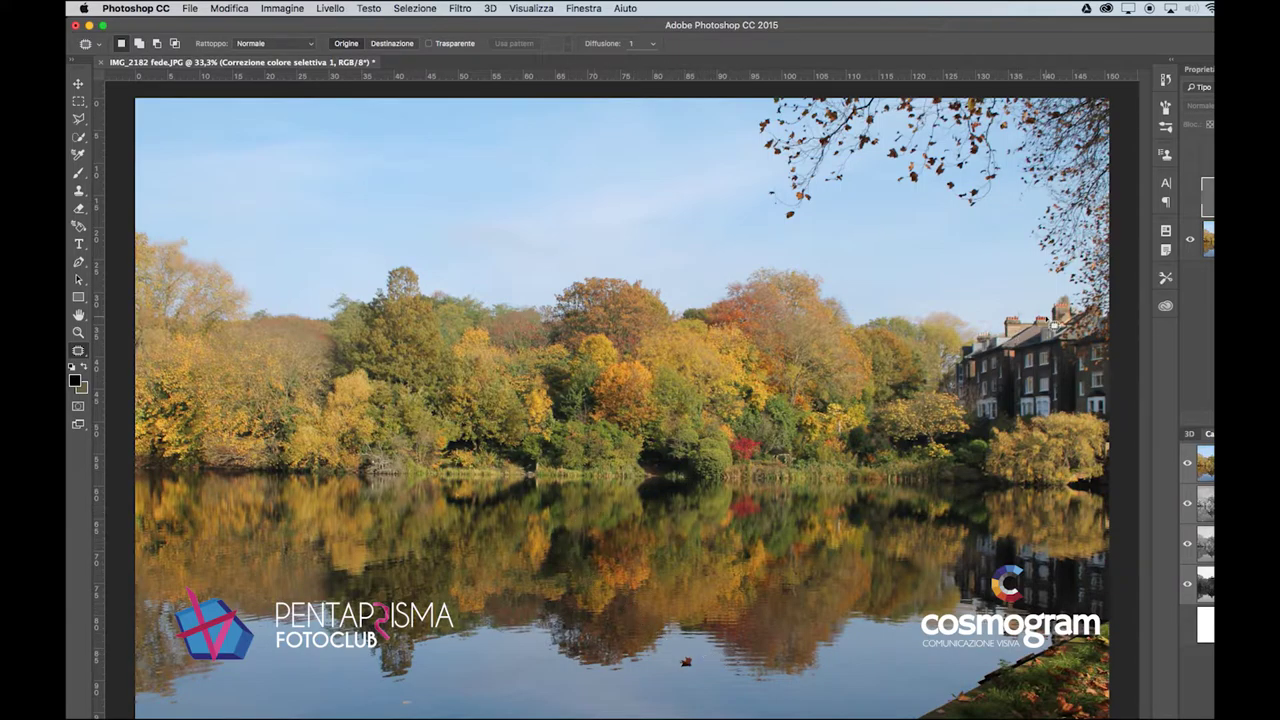
left_click(1190, 163)
left_click(1189, 198)
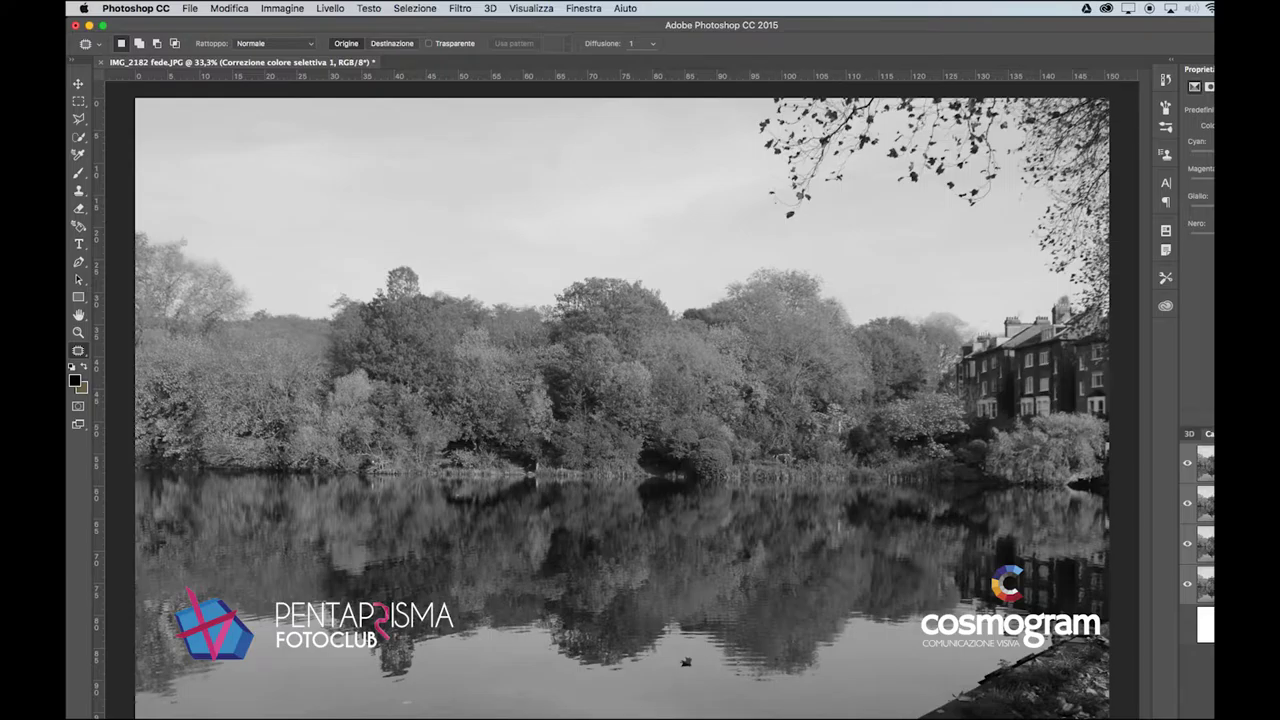
Step: Adjust the colour ranges of the Correzione colore selettiva layer to darken the sky and shift the foliage tones
mouse_move(1212, 151)
left_mouse_down()
mouse_move(1175, 150)
mouse_move(1212, 151)
left_mouse_up()
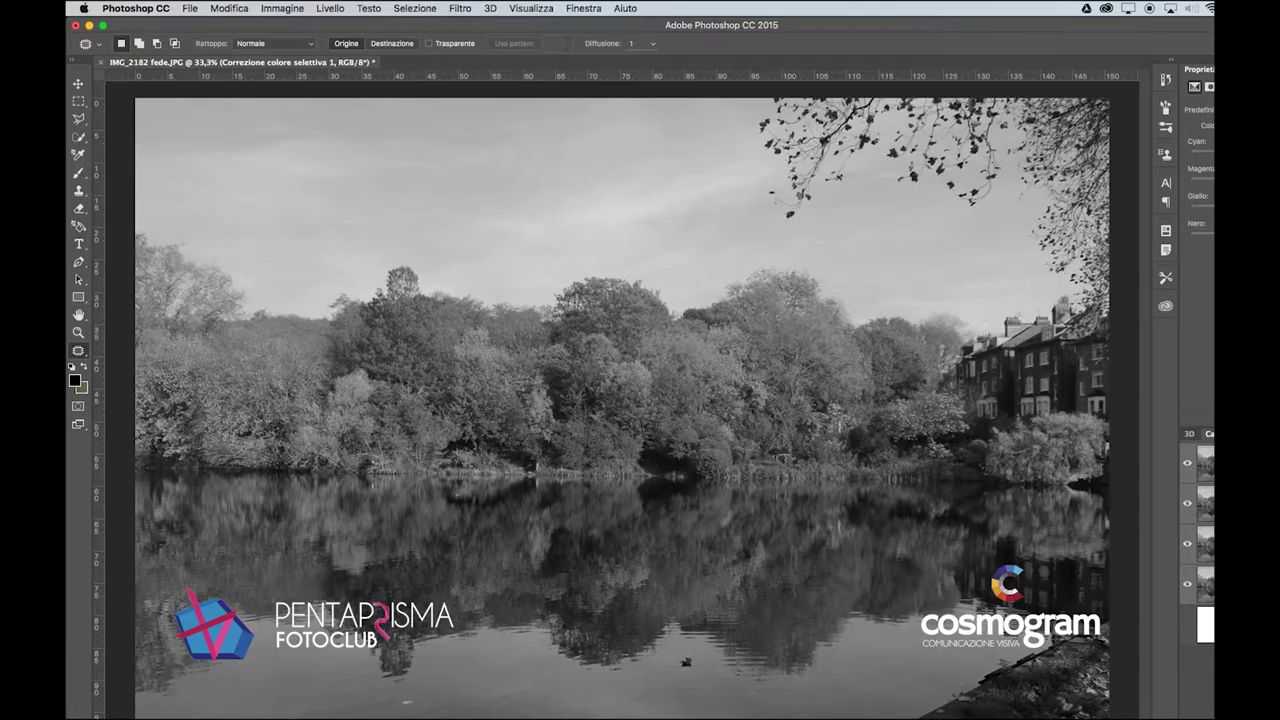
left_click(1213, 69)
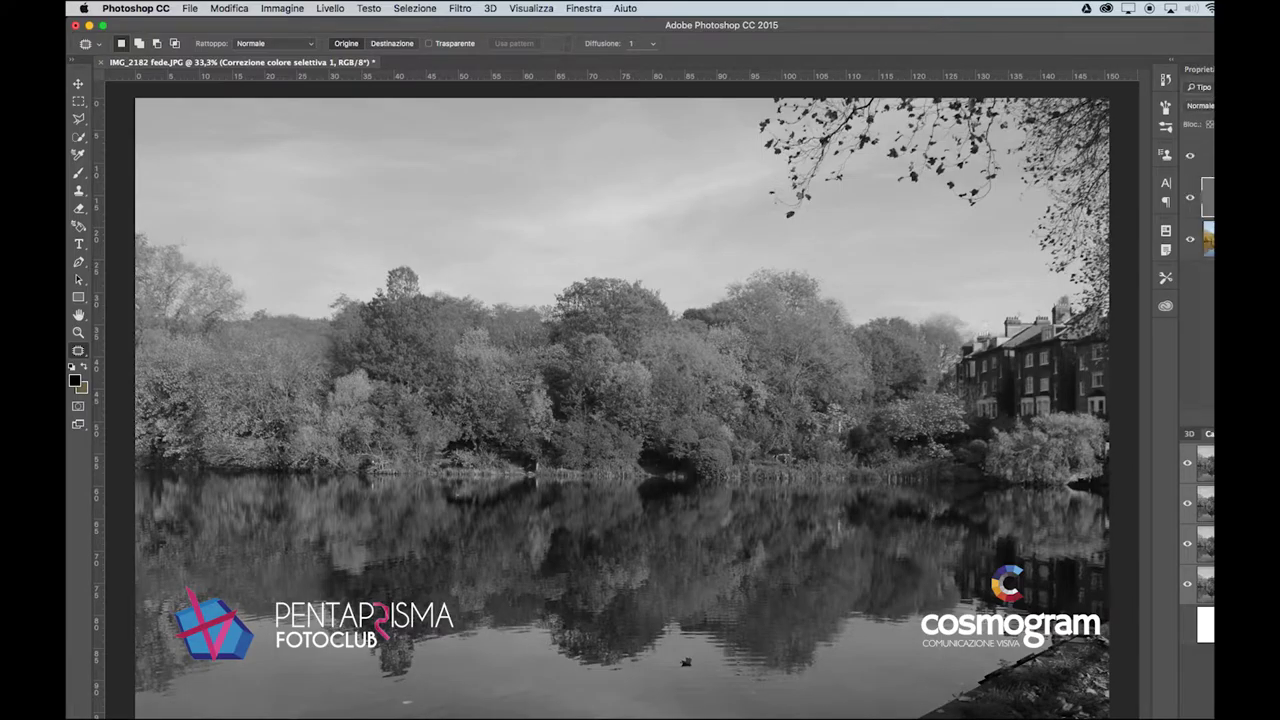
left_click(1199, 69)
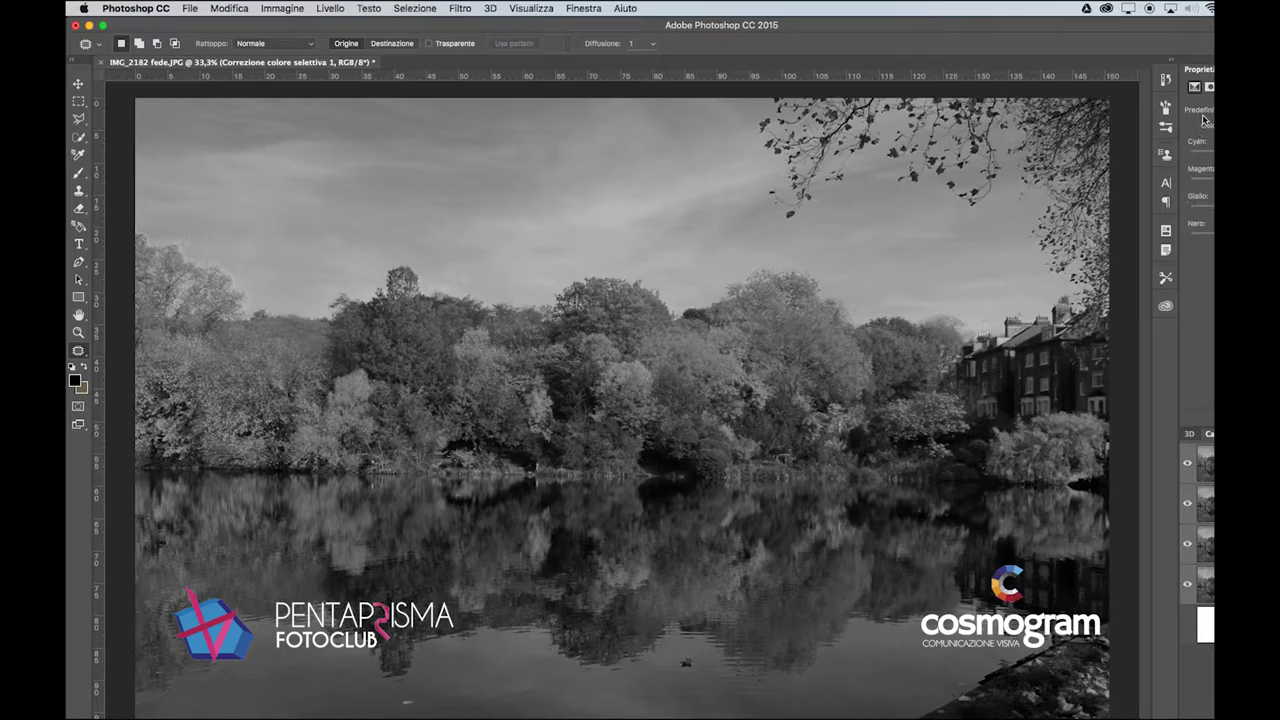
Step: Hide and show the Tonalità/saturazione layer to view the selective colour correction in colour
left_click(1240, 69)
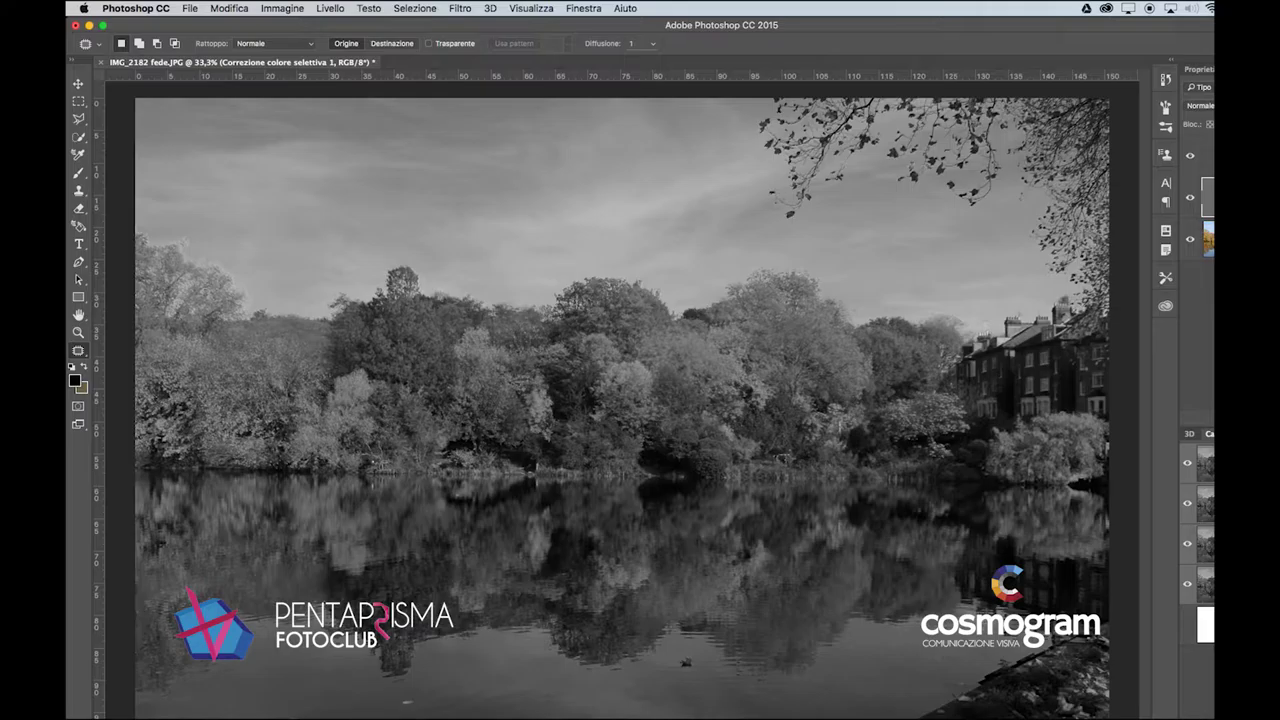
left_click(1190, 157)
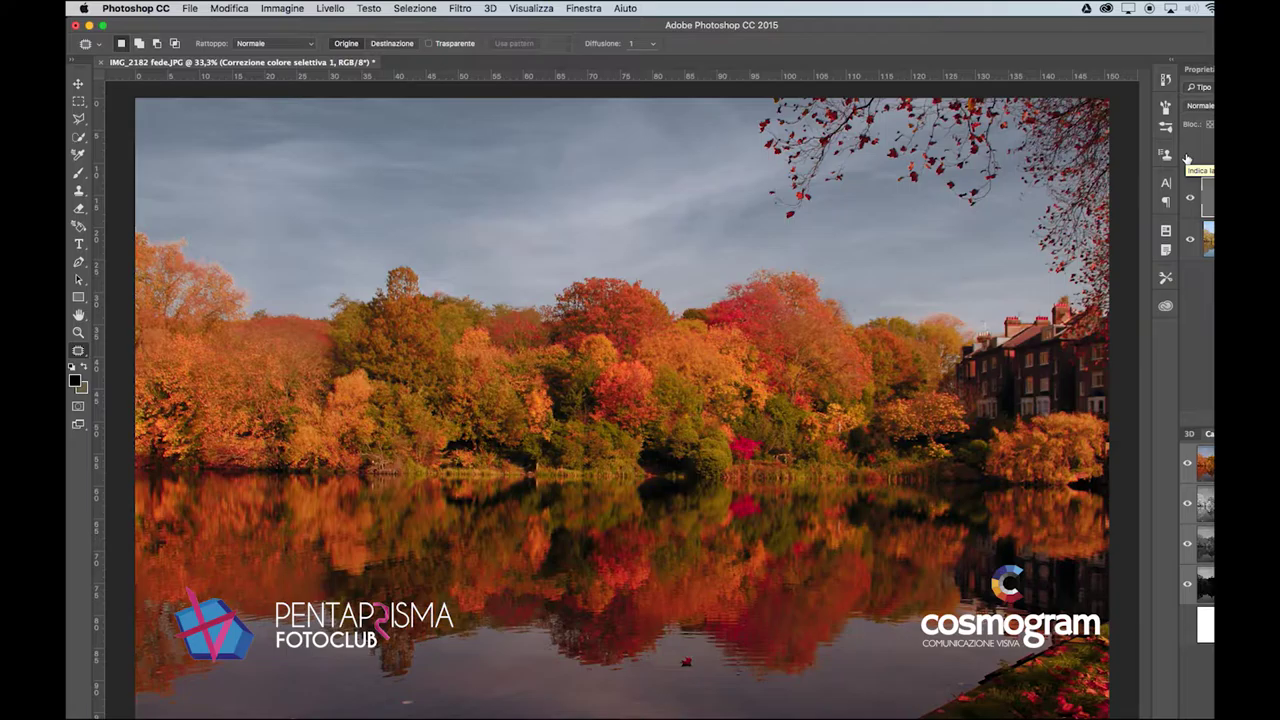
left_click(1189, 157)
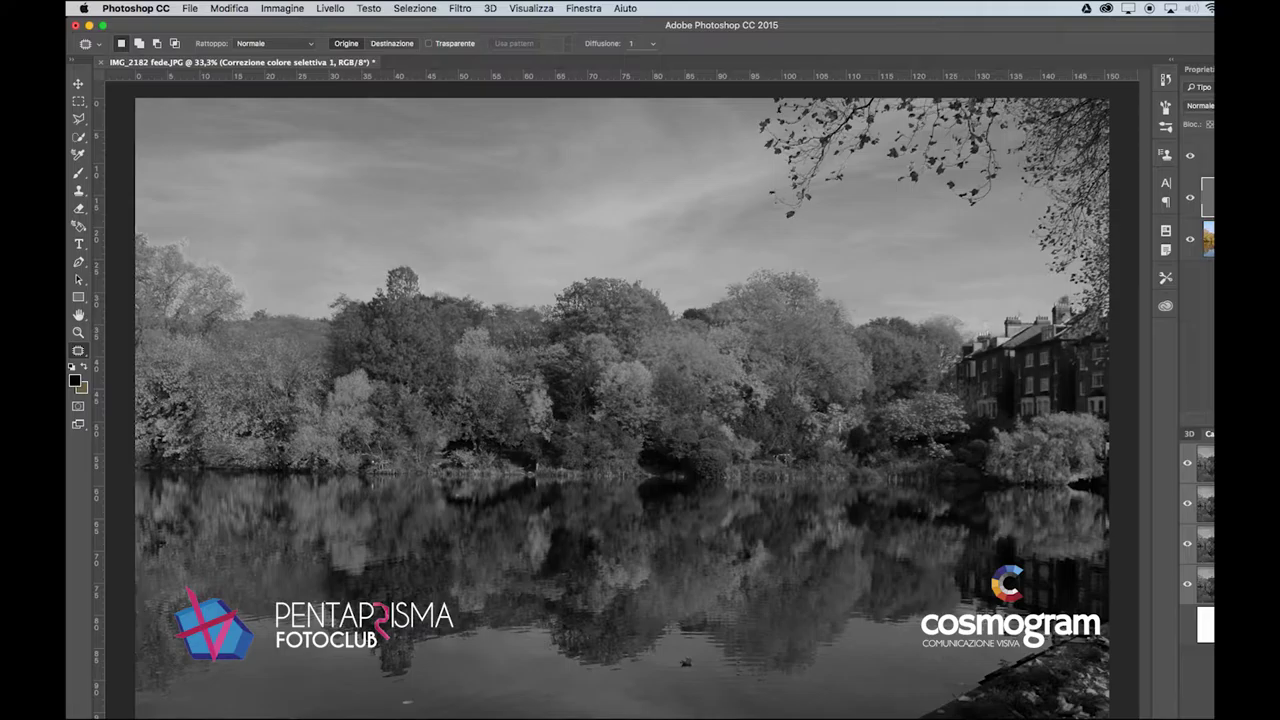
Step: Add a Bianco e nero adjustment layer between the Correzione colore selettiva and Tonalità/saturazione layers
double_click(1208, 155)
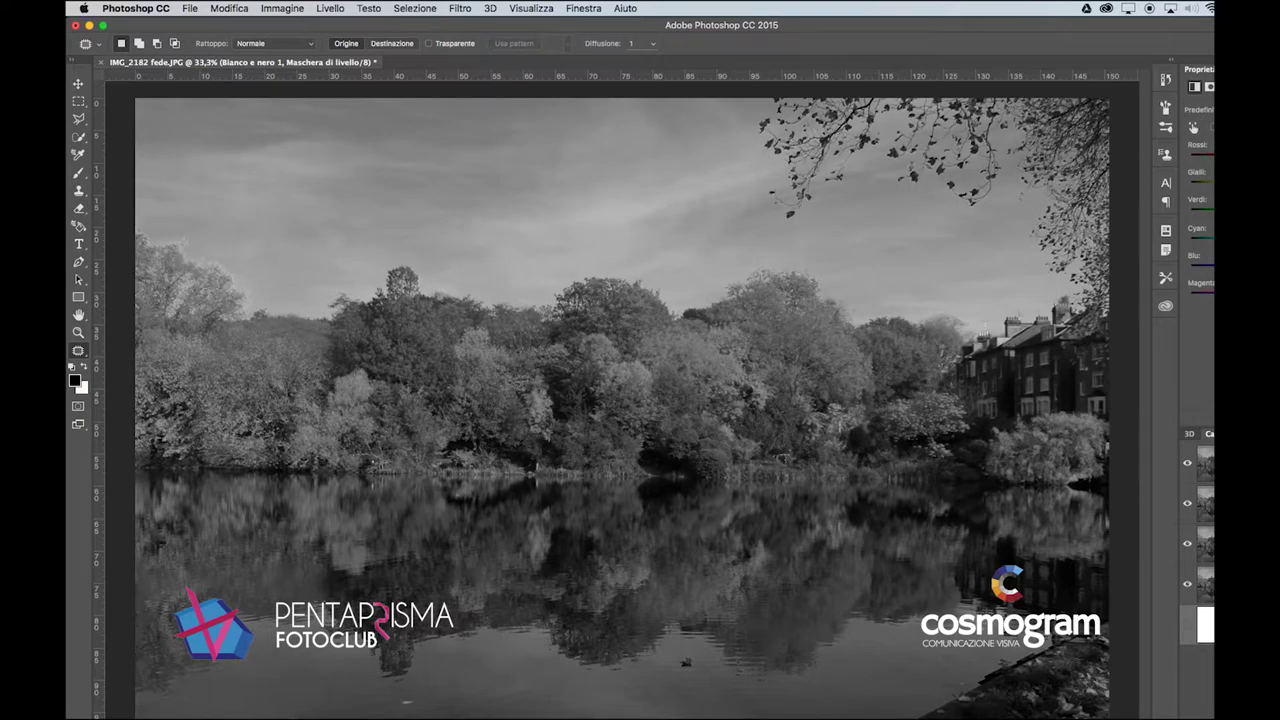
key("F7")
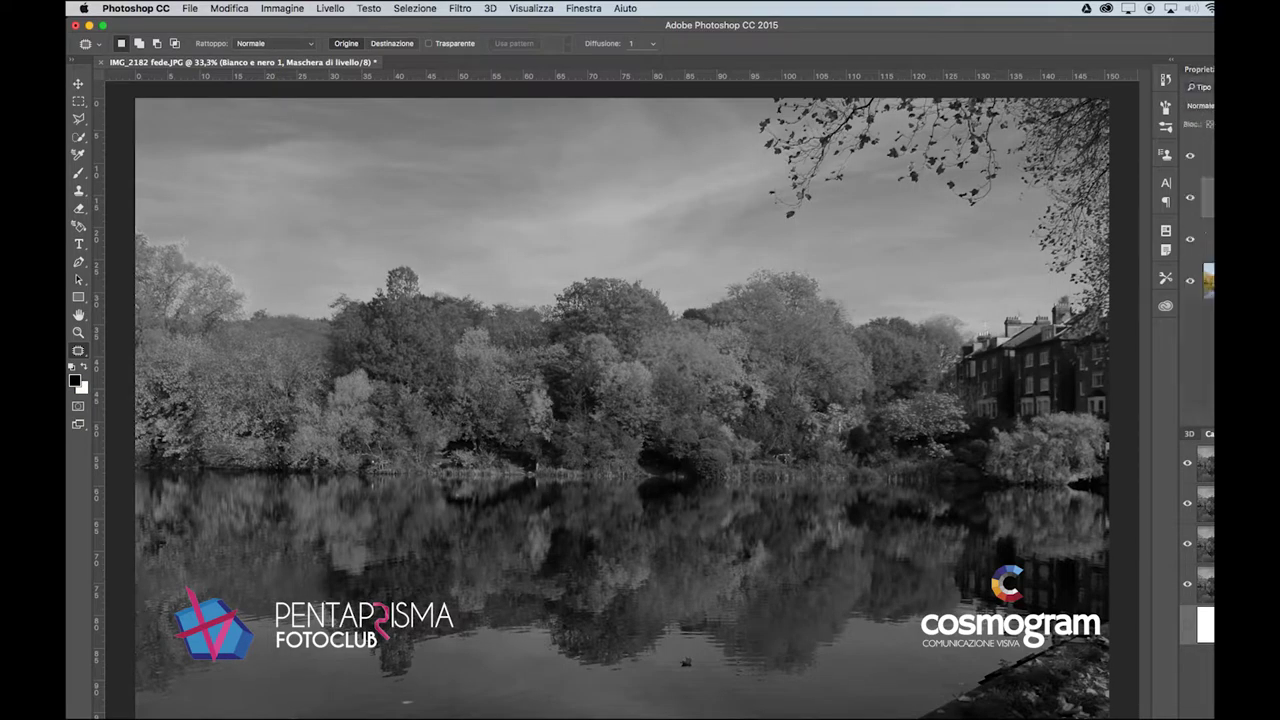
Step: Toggle the three adjustment layers on and off to compare the plain Bianco e nero conversion with the selective colour version
left_click(1189, 201)
left_click(1190, 156)
left_click(1190, 239)
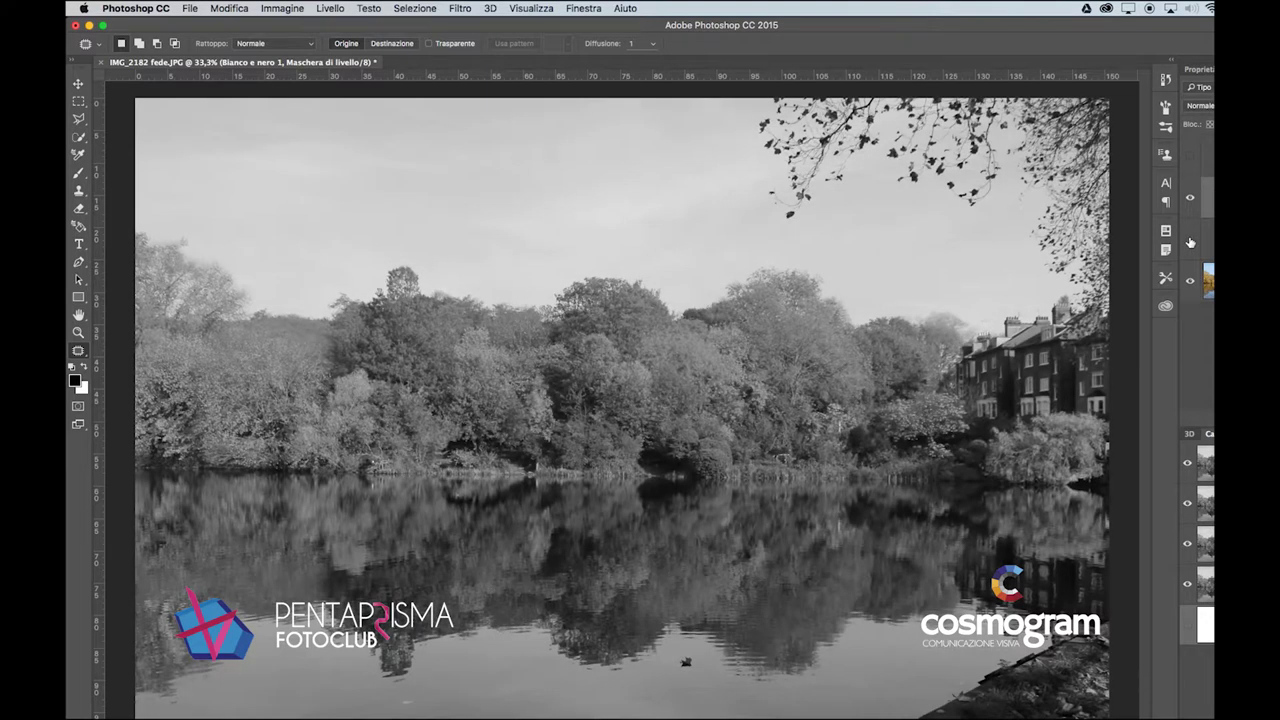
left_click(1190, 203)
left_click(1190, 202)
left_click(1190, 239)
left_click(1191, 153)
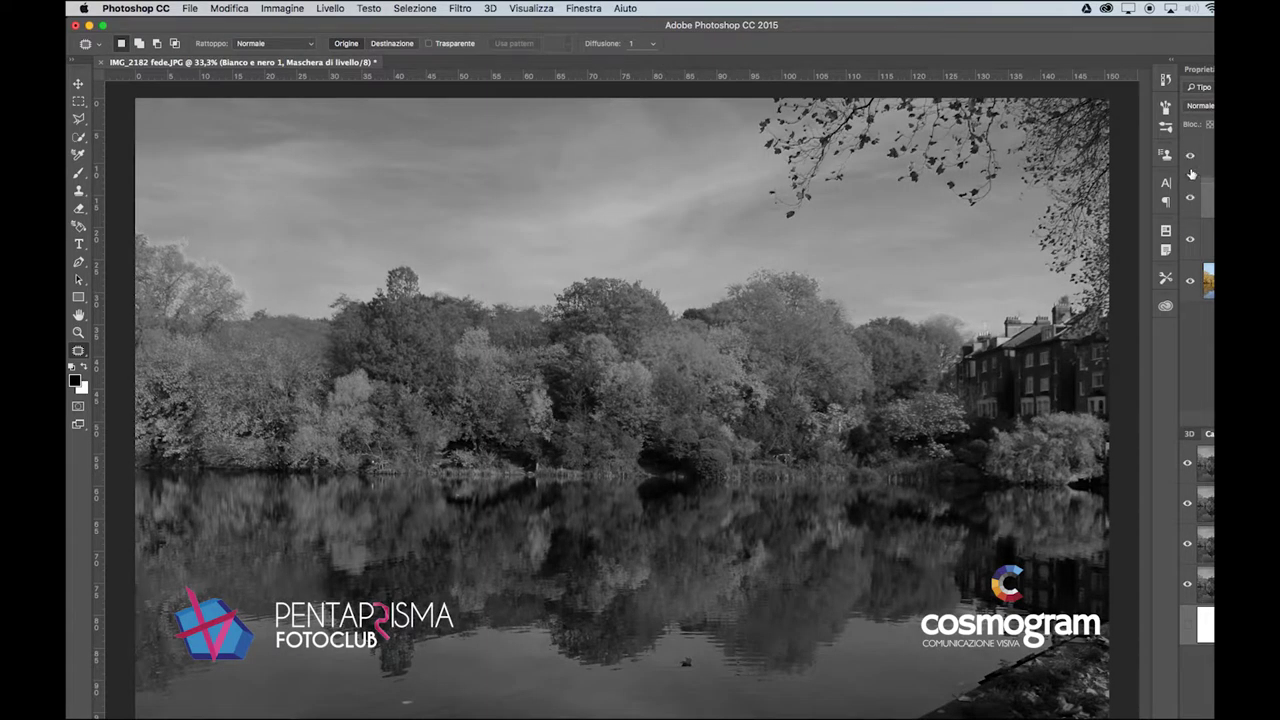
left_click(1190, 200)
left_click(1190, 200)
Step: Check the Bianco e nero layer's settings and delete that layer
double_click(1210, 198)
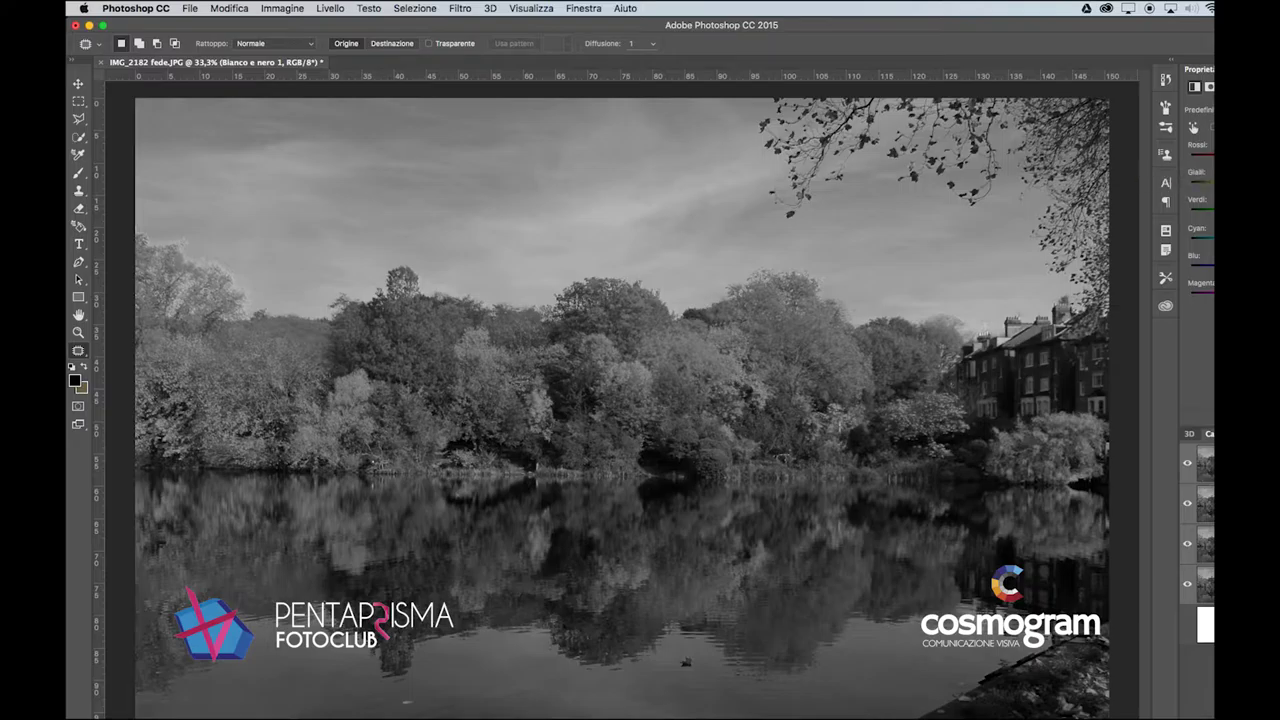
key("F7")
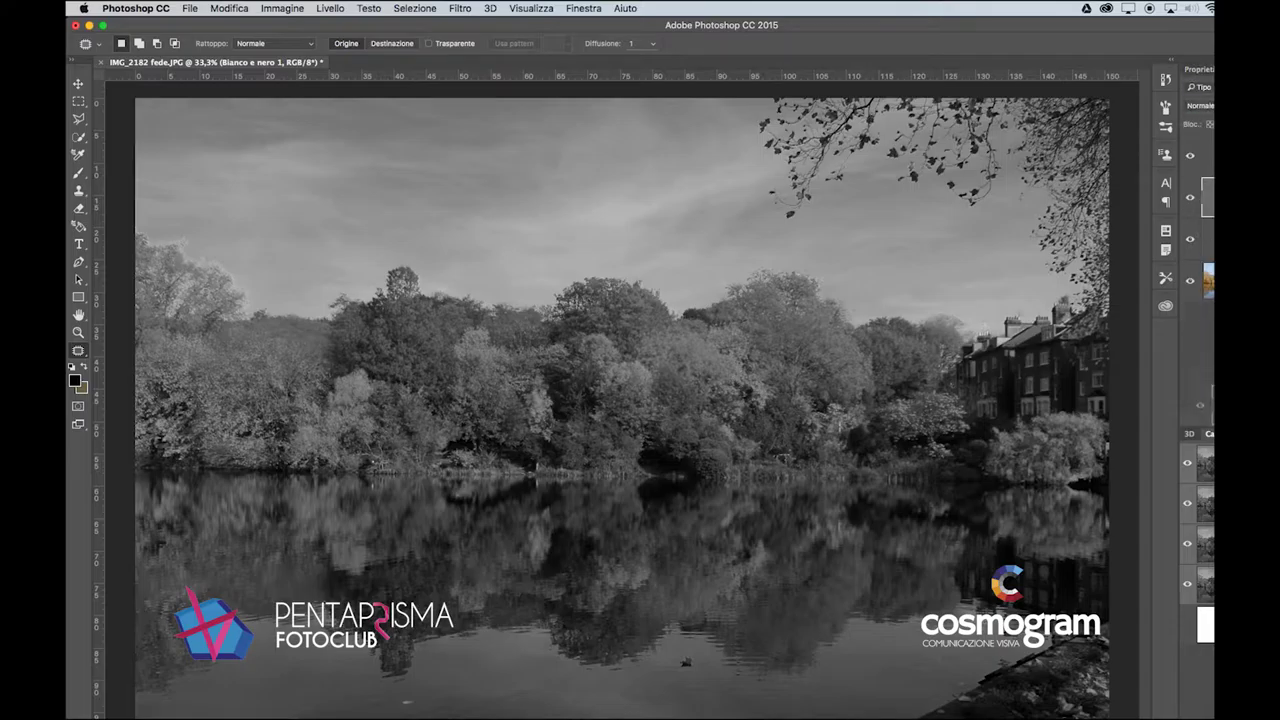
left_click_drag(1208, 405, 1212, 420)
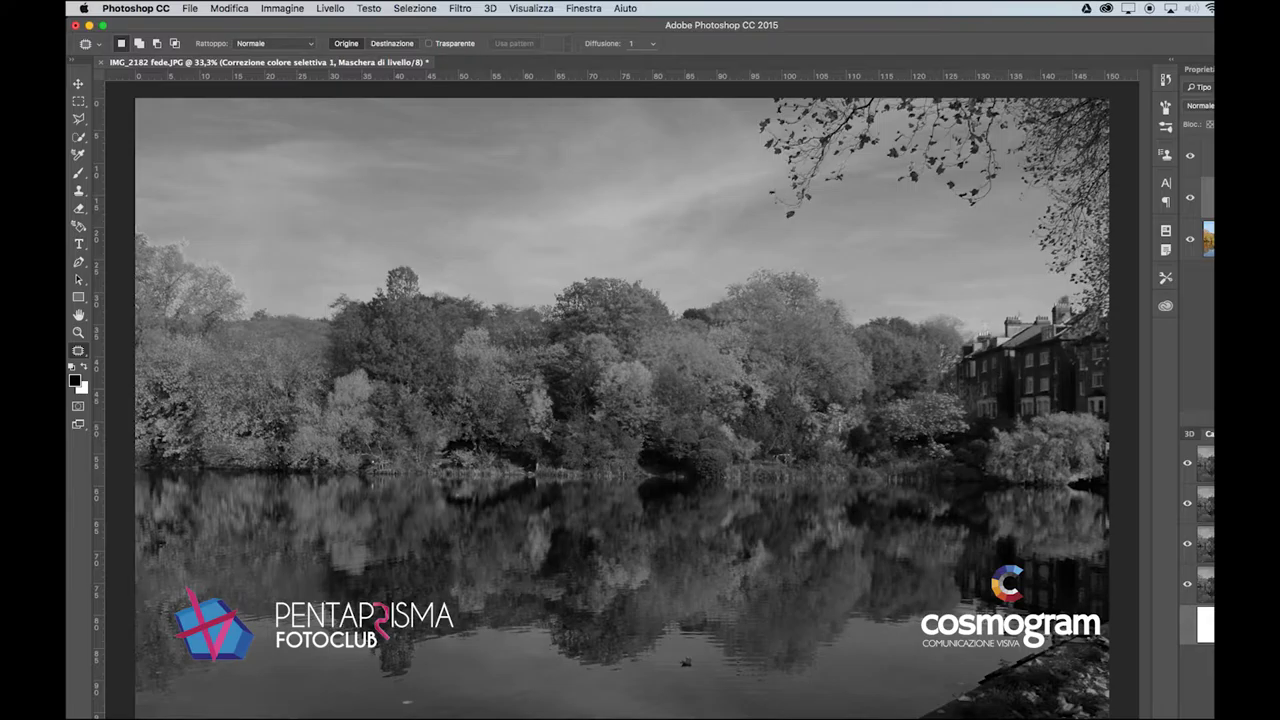
Step: Duplicate the Correzione colore selettiva layer twice to intensify its effect
right_click(1208, 196)
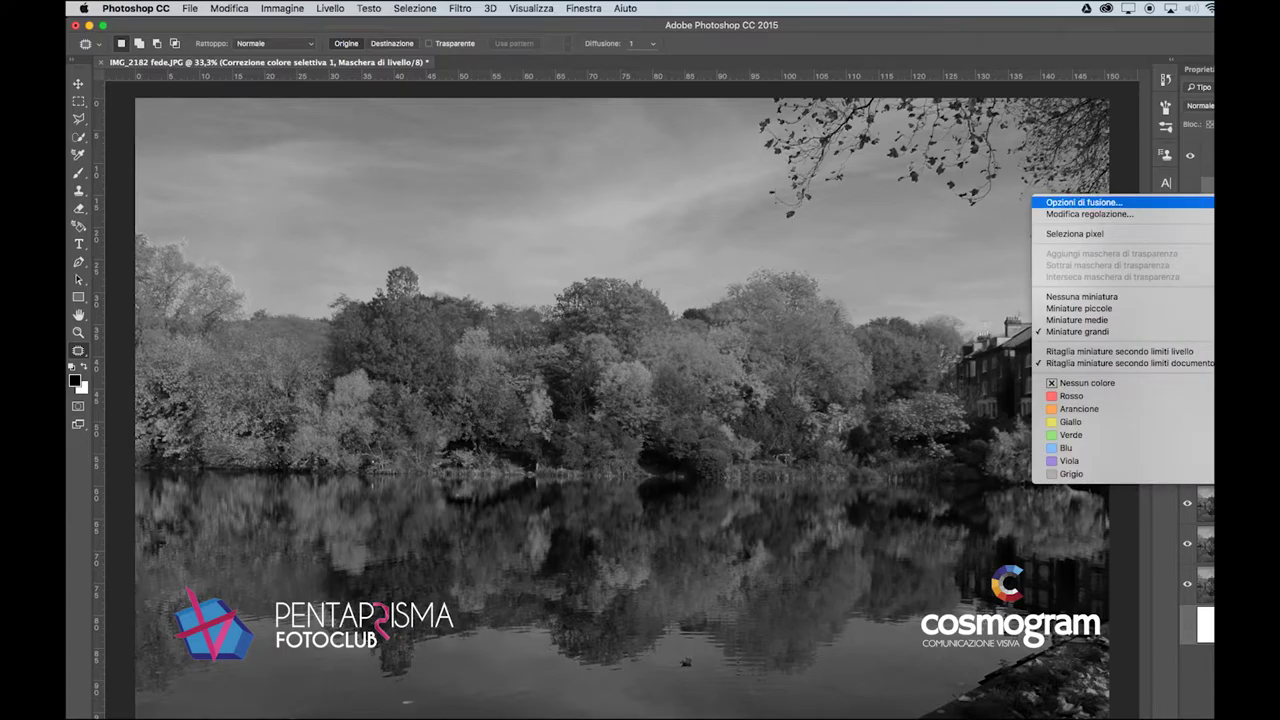
key("Escape")
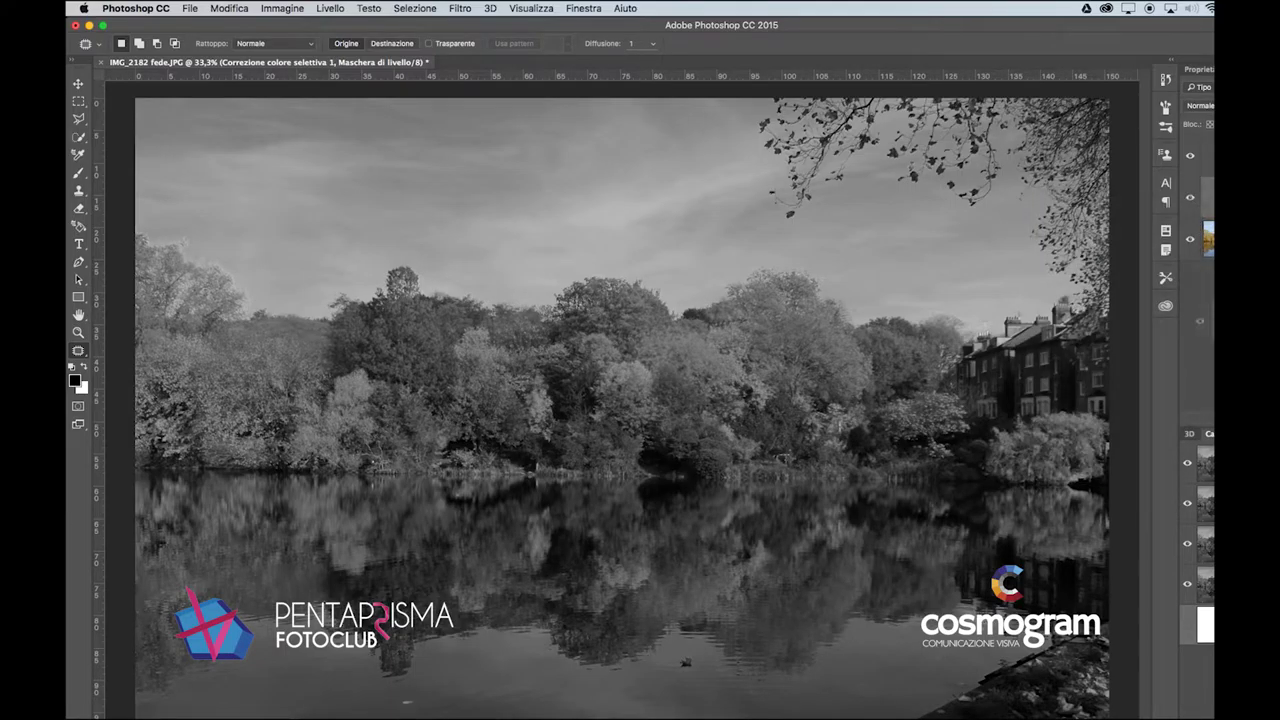
key("super+j")
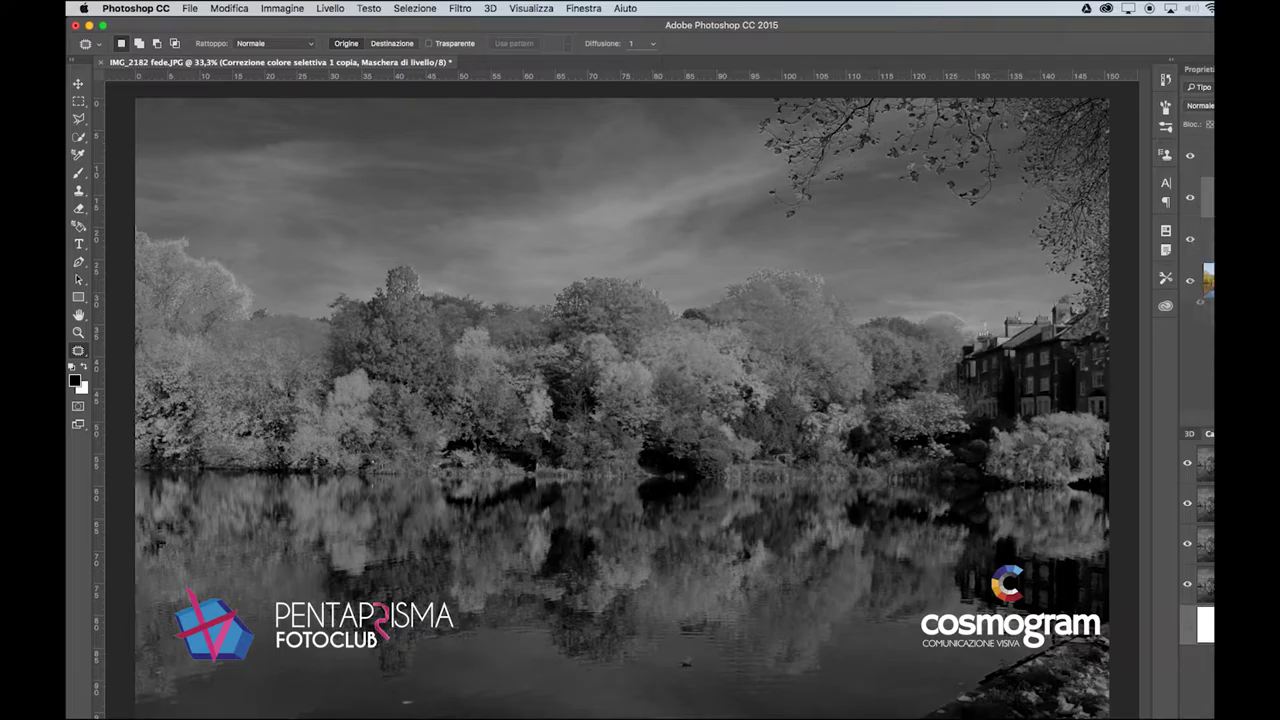
key("super+j")
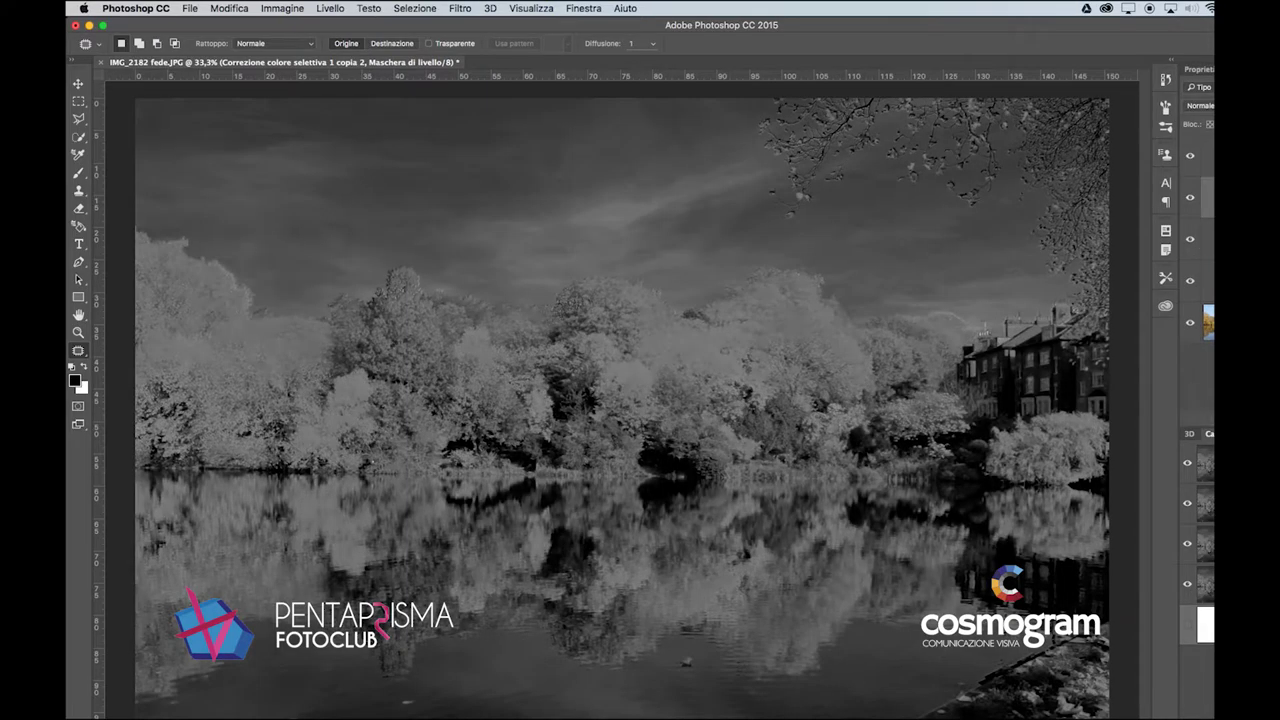
Step: Toggle the two Correzione colore selettiva copies to compare their effect, then delete both copies
left_click(1189, 197)
left_click(1189, 239)
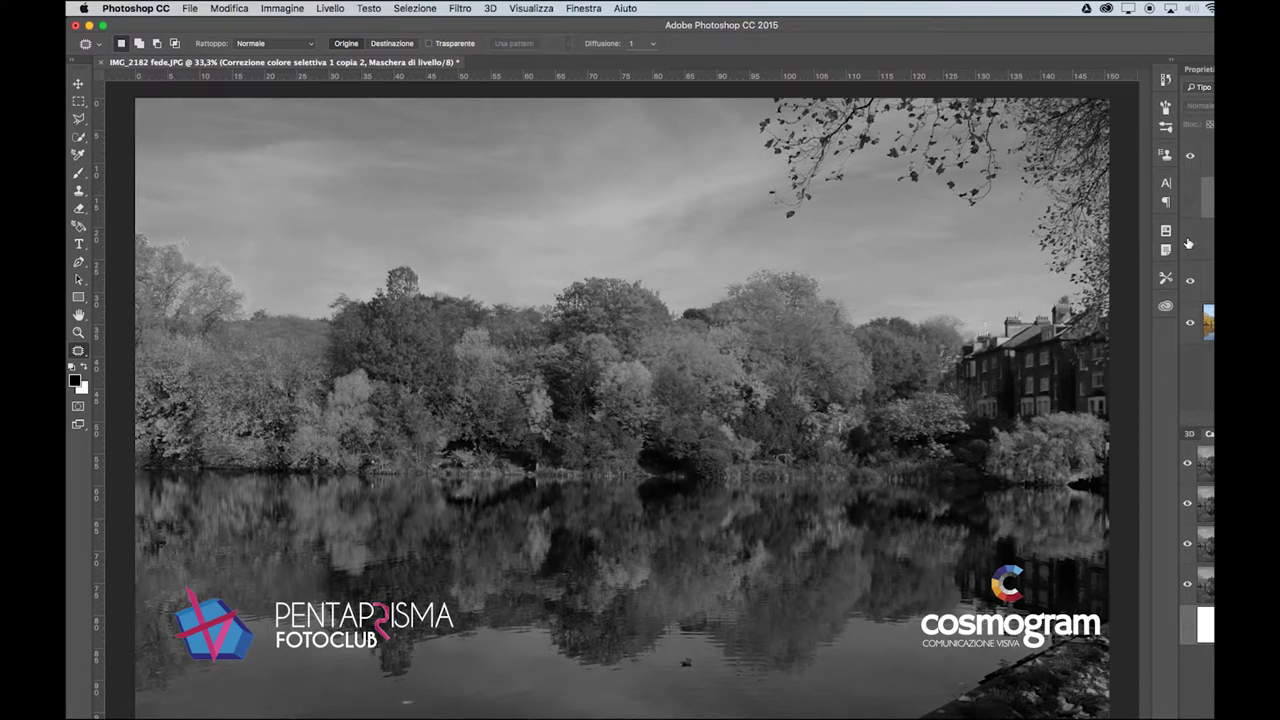
left_click(1189, 240)
left_click(1189, 242)
key("Delete")
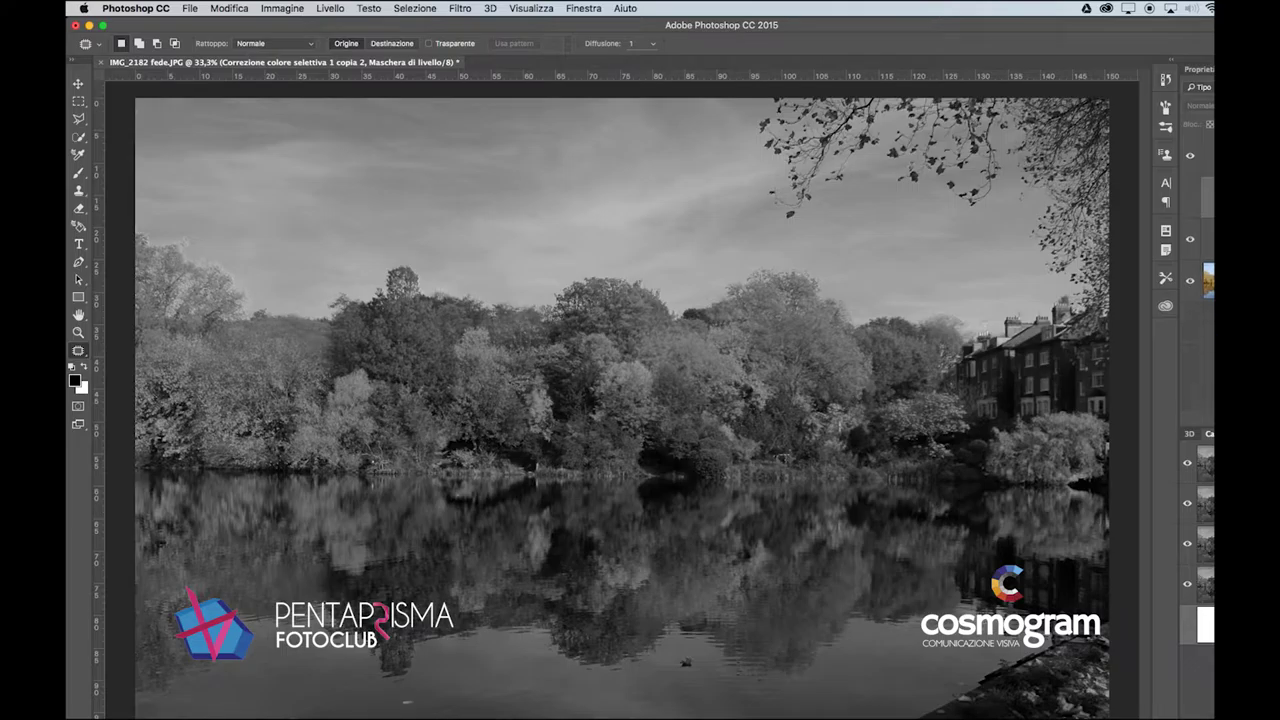
key("Delete")
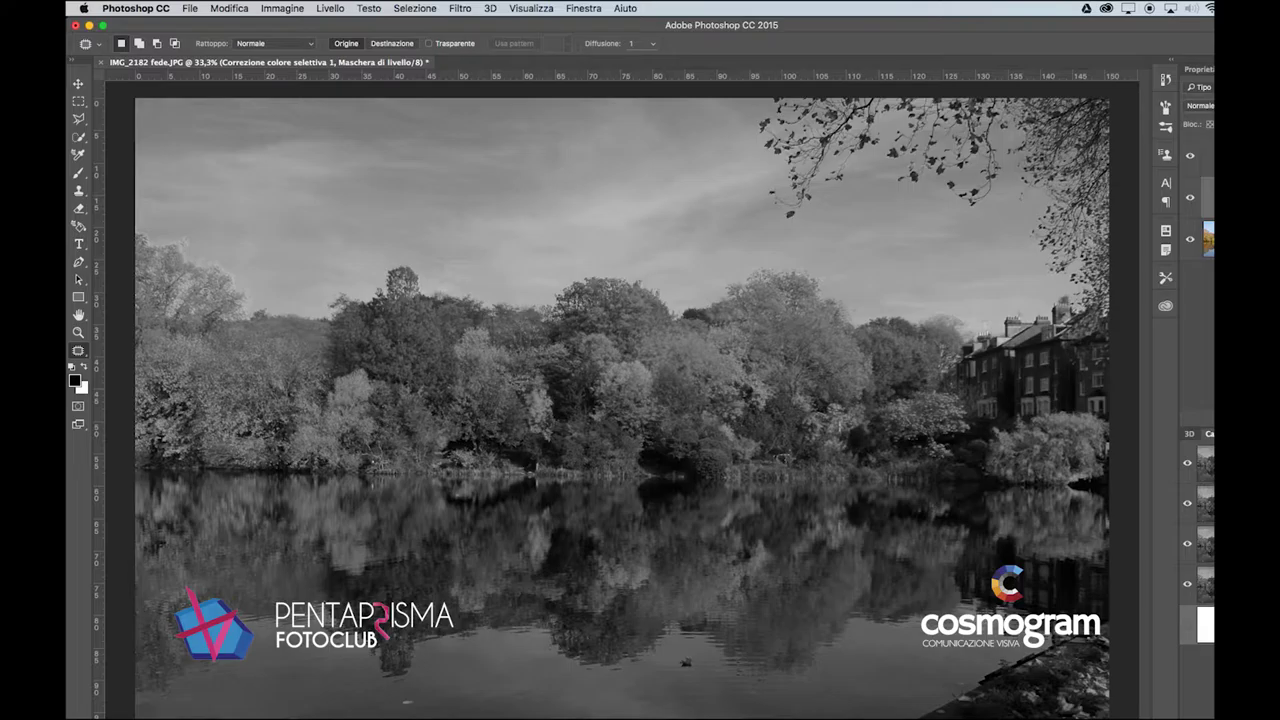
Step: Add a Bianco e nero adjustment layer above Correzione colore selettiva and adjust its conversion to brighten the foliage
key("Delete")
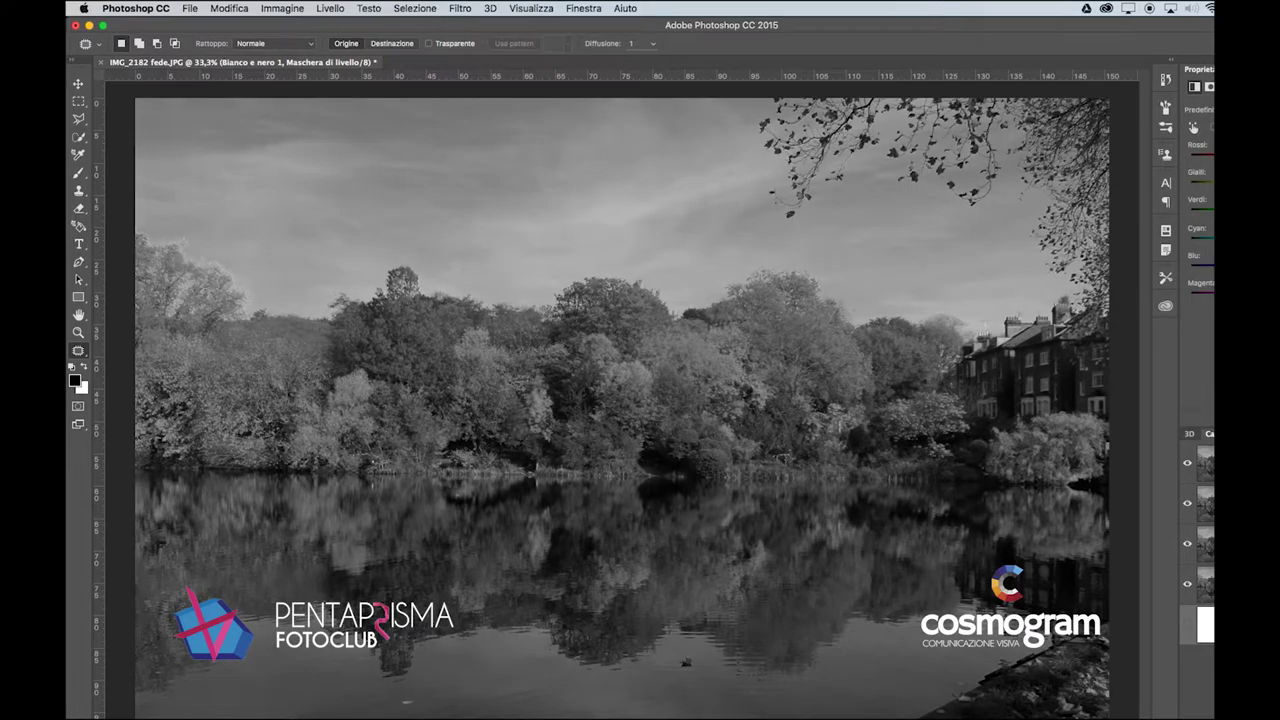
key("Down")
key("Down")
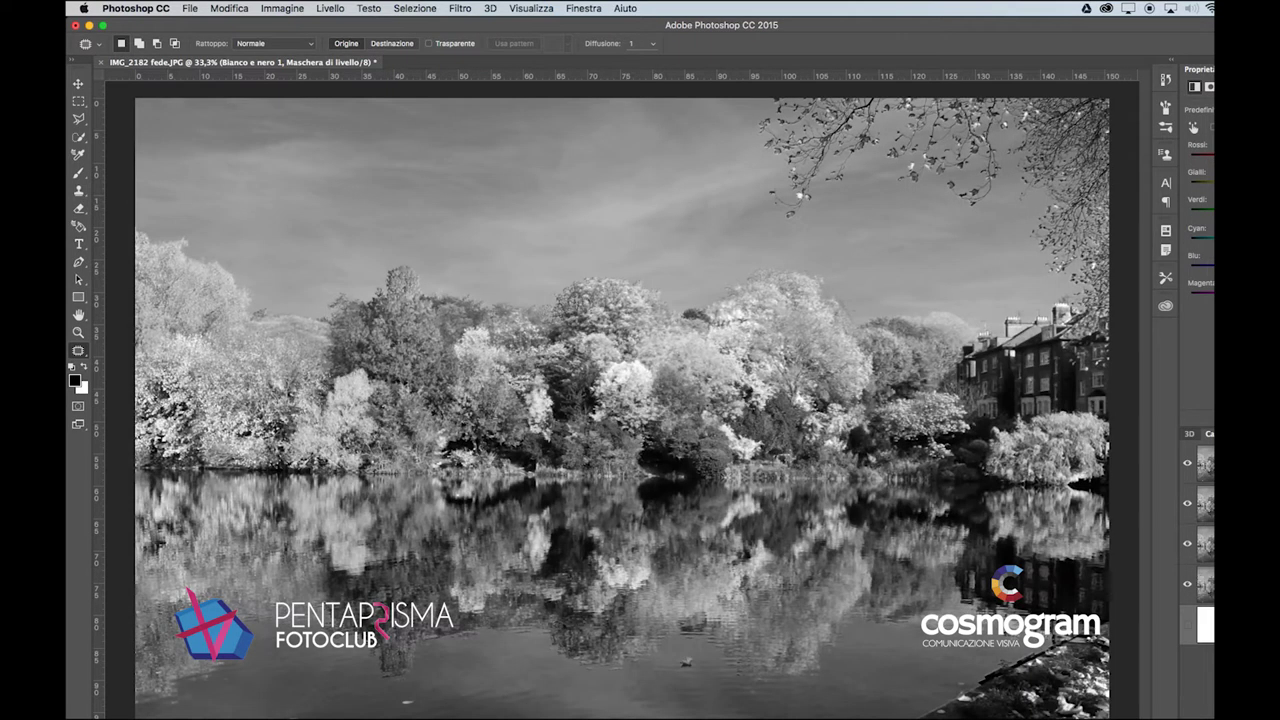
key("super+z")
key("super+z")
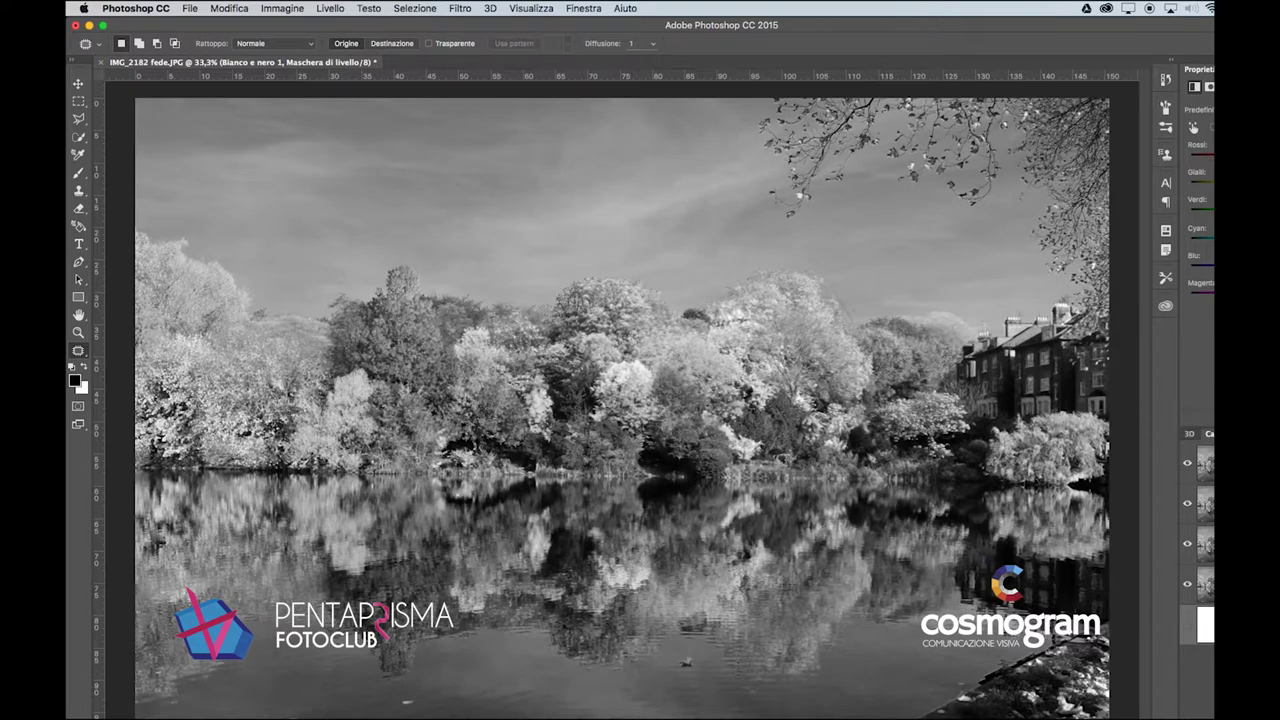
Step: Fine-tune the colour tones of the Bianco e nero layer to darken the sky
key("Down")
key("Up")
key("Down")
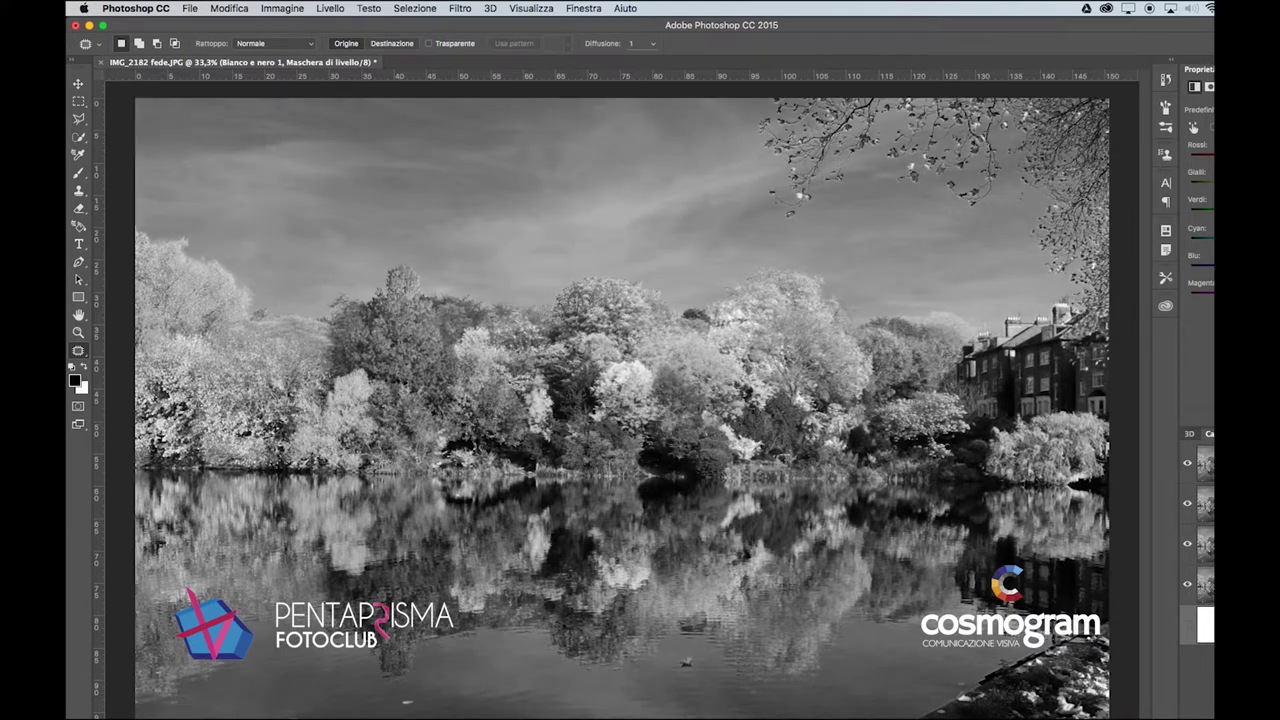
key("Down")
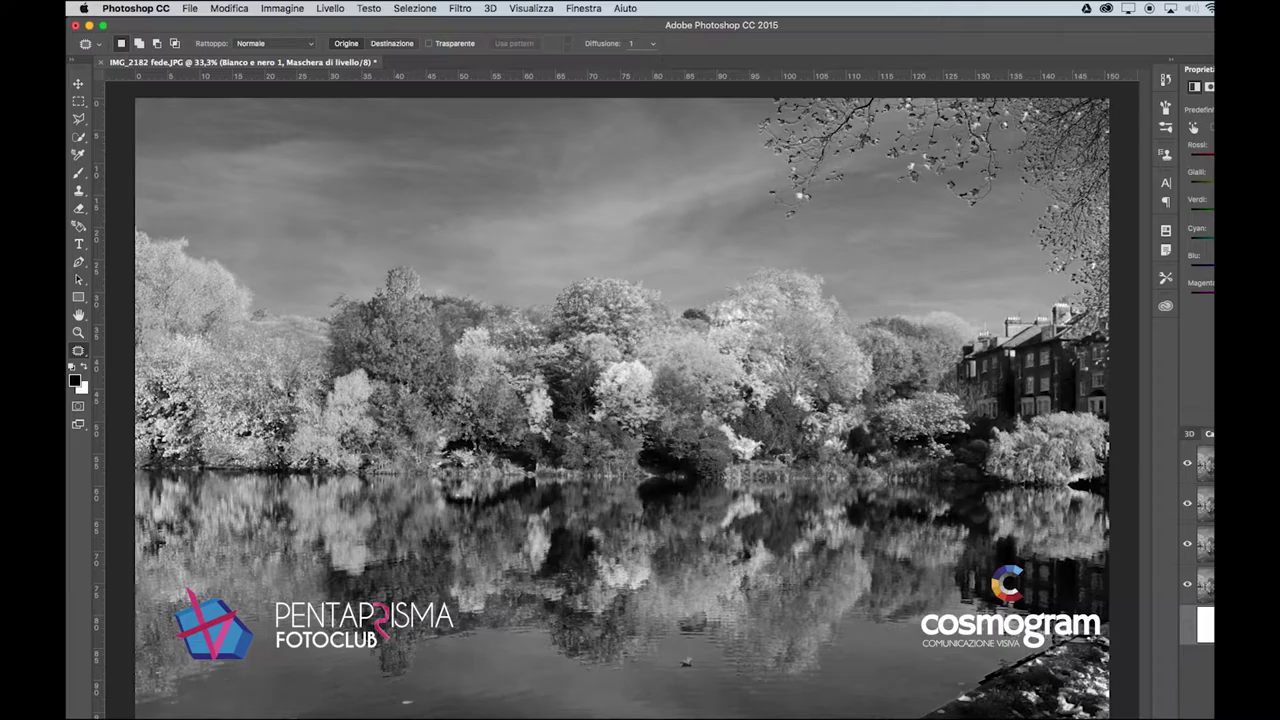
Step: Toggle the Bianco e nero layer repeatedly to compare the conversion with and without it, and review its settings
left_click(1240, 69)
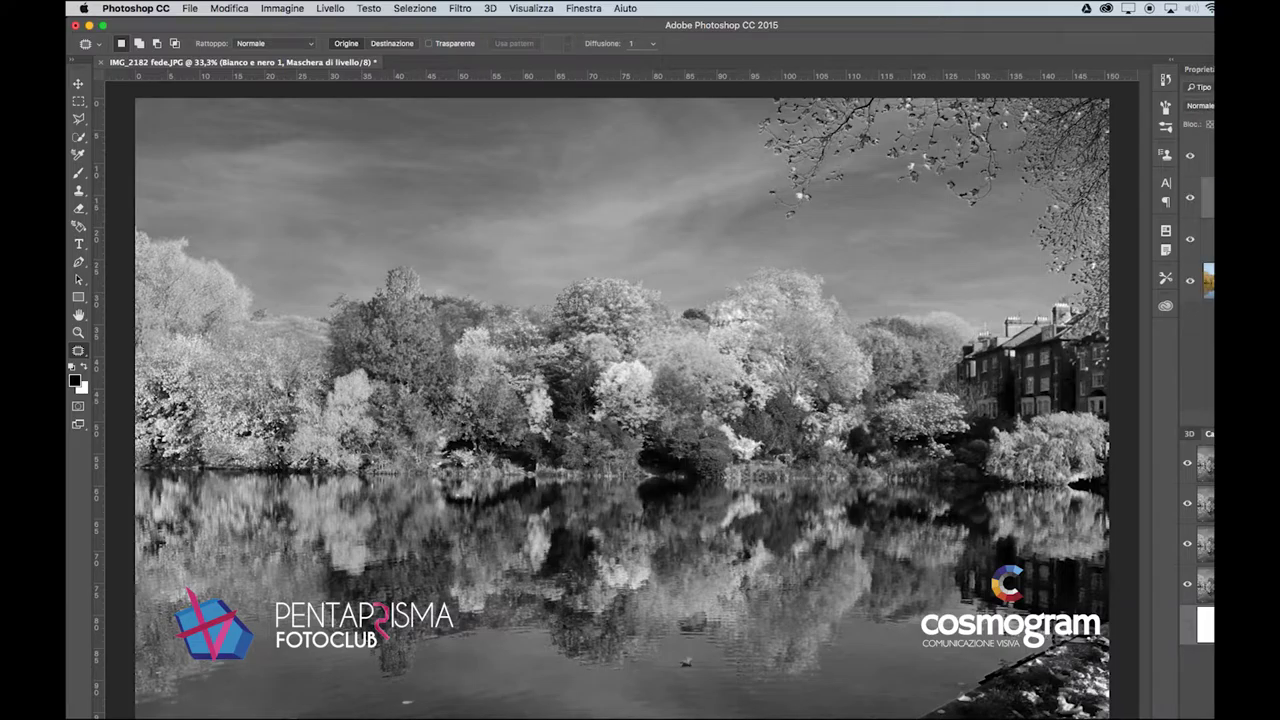
left_click(1188, 201)
left_click(1189, 200)
left_click(1189, 200)
left_click(1189, 200)
double_click(1210, 198)
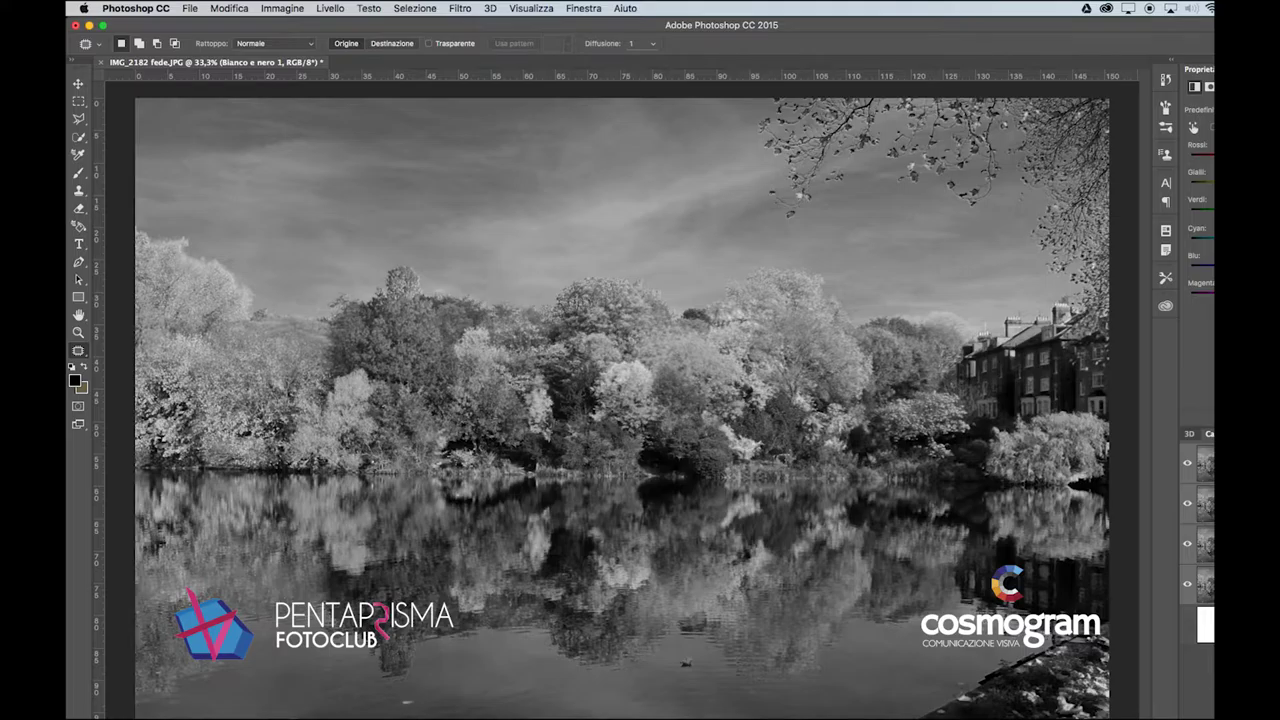
key("F7")
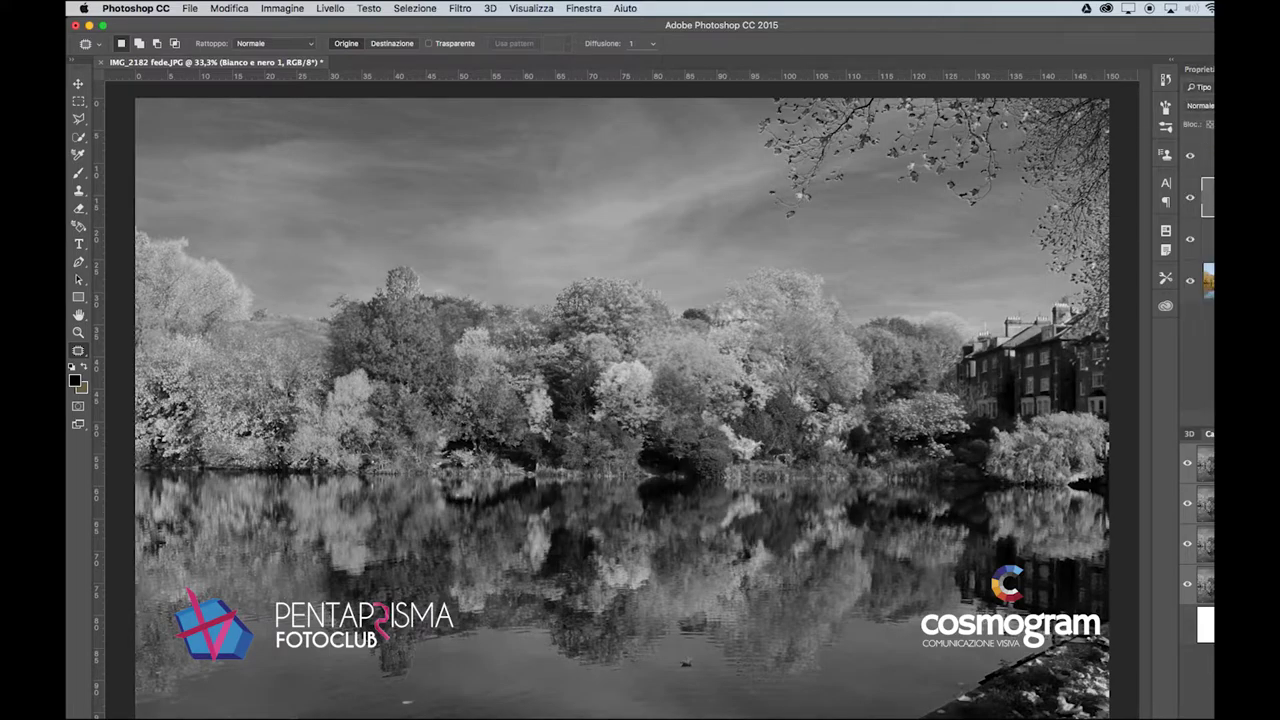
Step: Hide the Tonalità/saturazione and Bianco e nero layers to compare with the corrected colours, and show both again
left_click(1190, 156)
left_click(1188, 196)
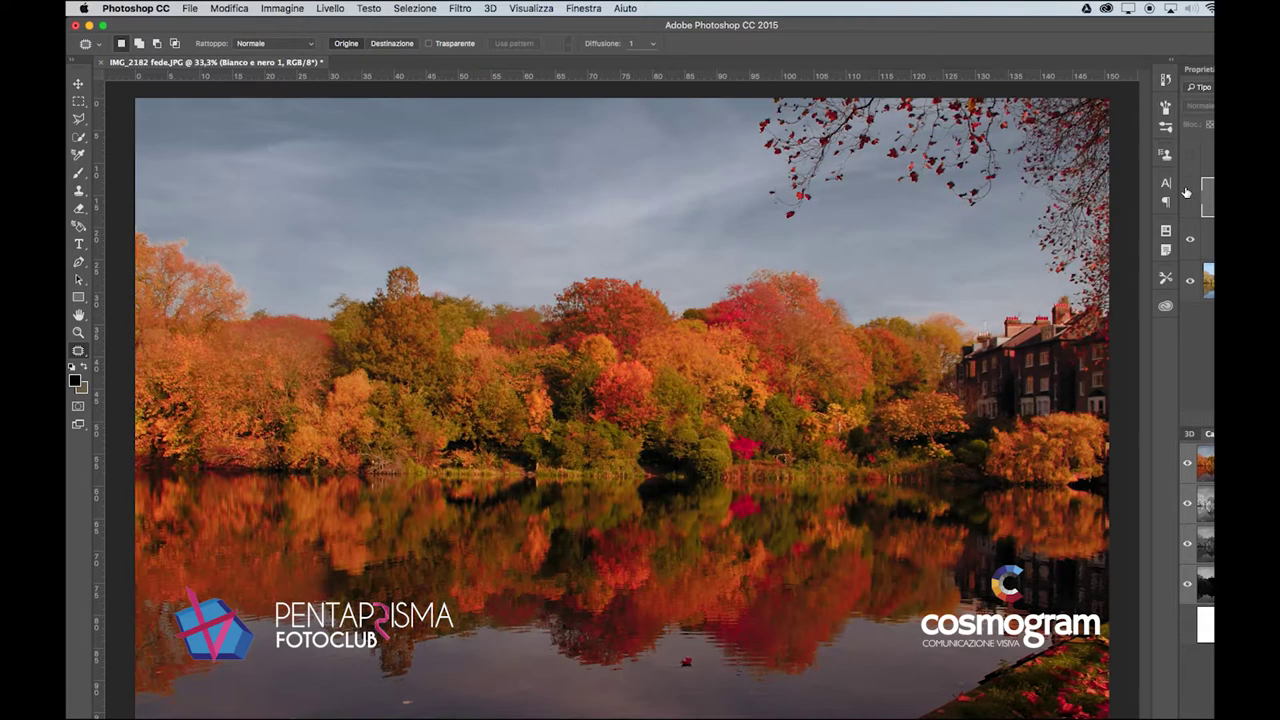
left_click(1186, 192)
left_click(1186, 192)
left_click(1186, 192)
left_click(1190, 158)
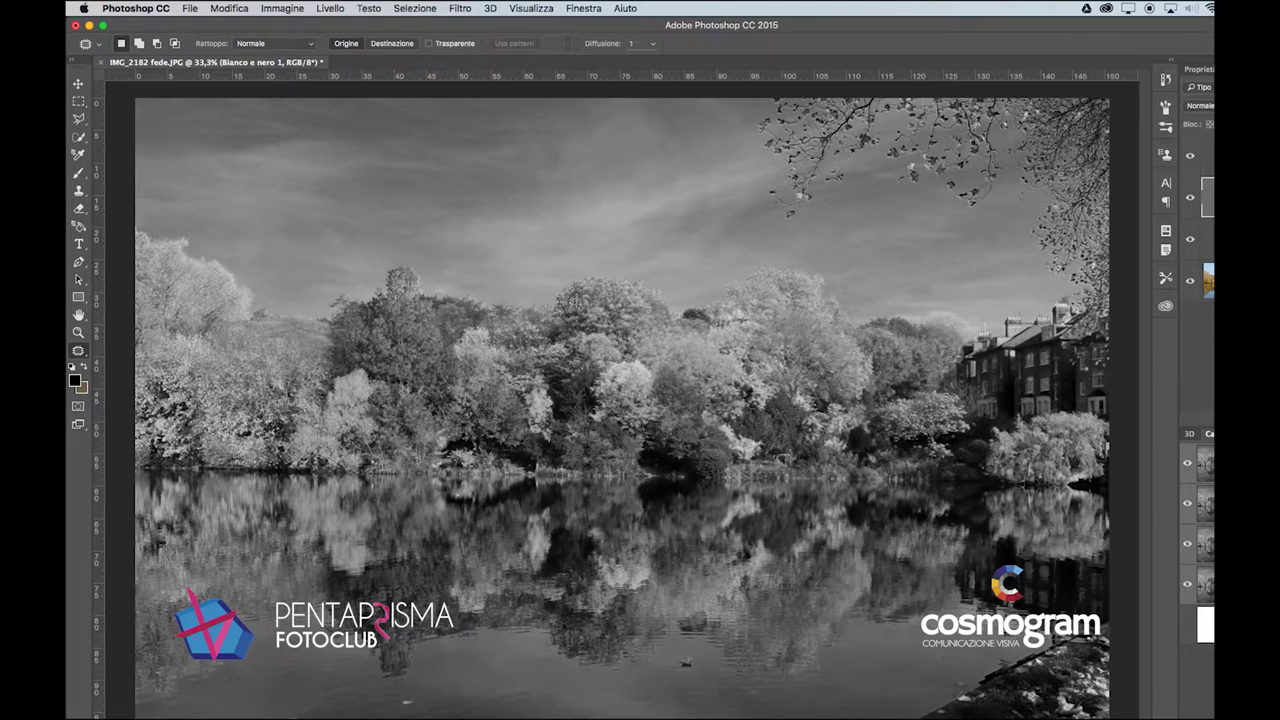
Step: Add a Filtro fotografico adjustment layer directly above the photo and set its filter colour to cyan-blue 00abec
left_click(1208, 281)
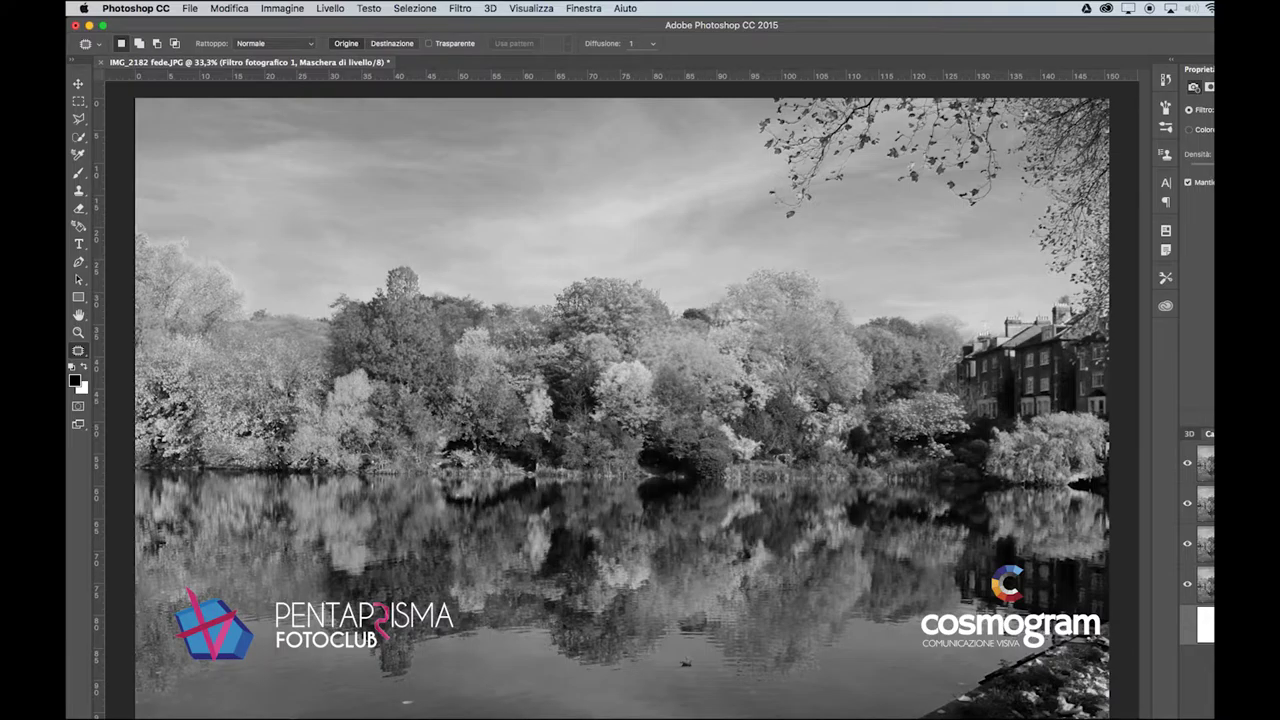
left_click_drag(660, 146, 1208, 271)
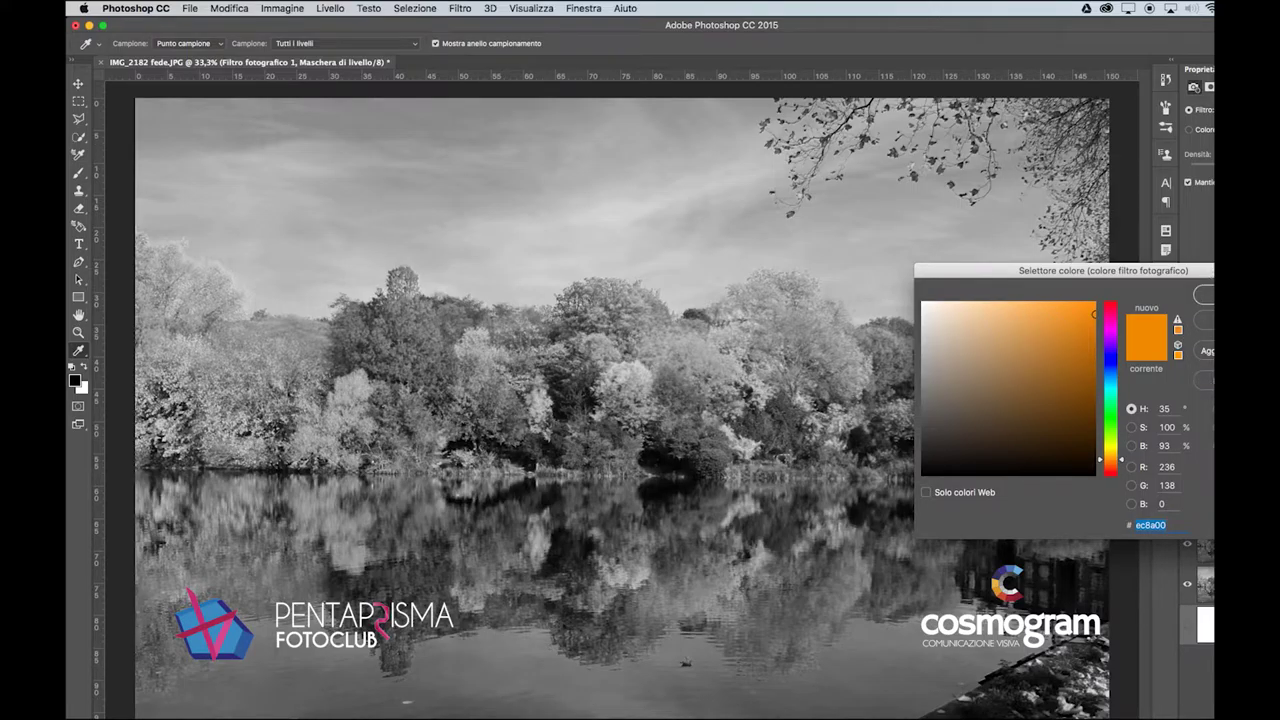
type("006b4400aeef")
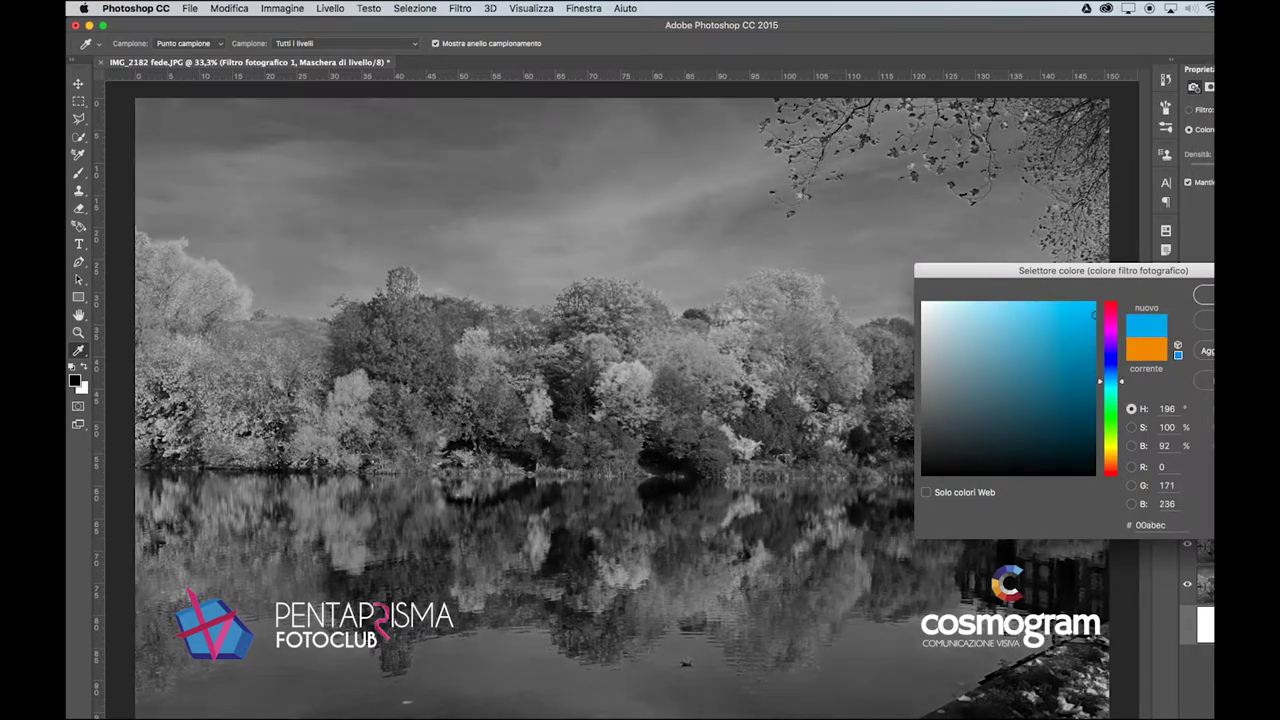
key("Return")
key("j")
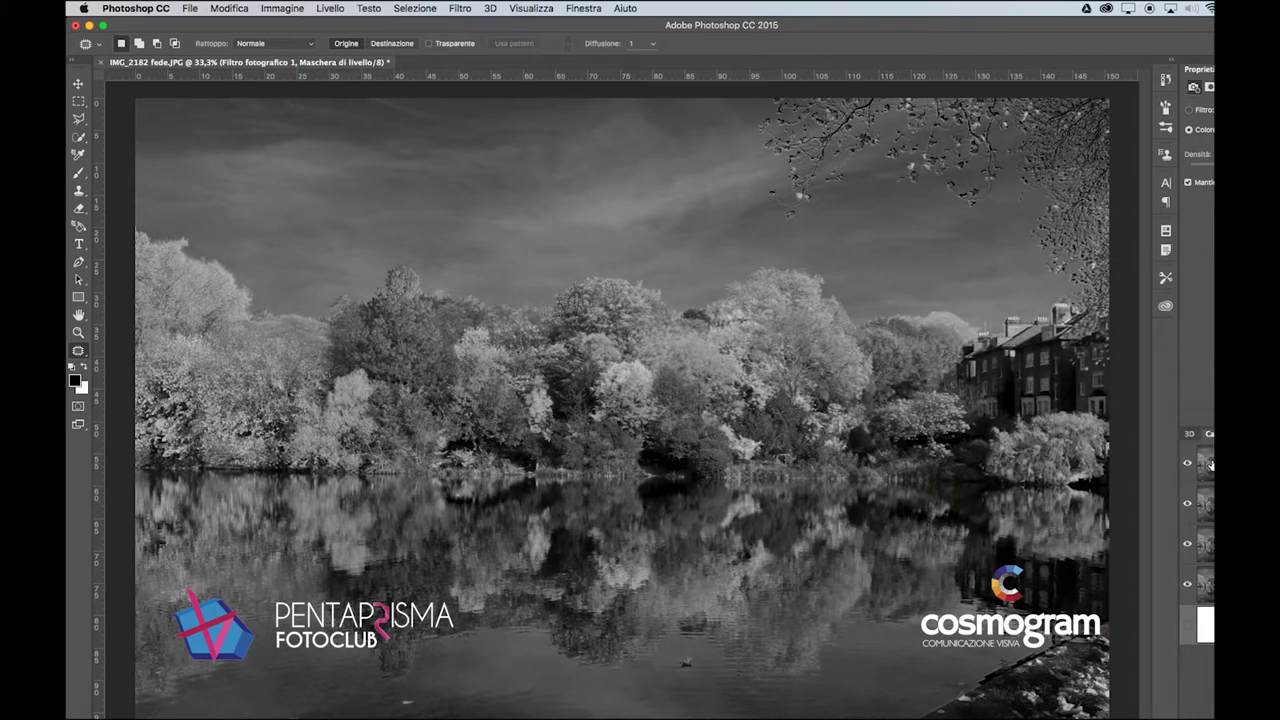
Step: Toggle the Filtro fotografico layer off and on to compare the sky with and without it
key("F7")
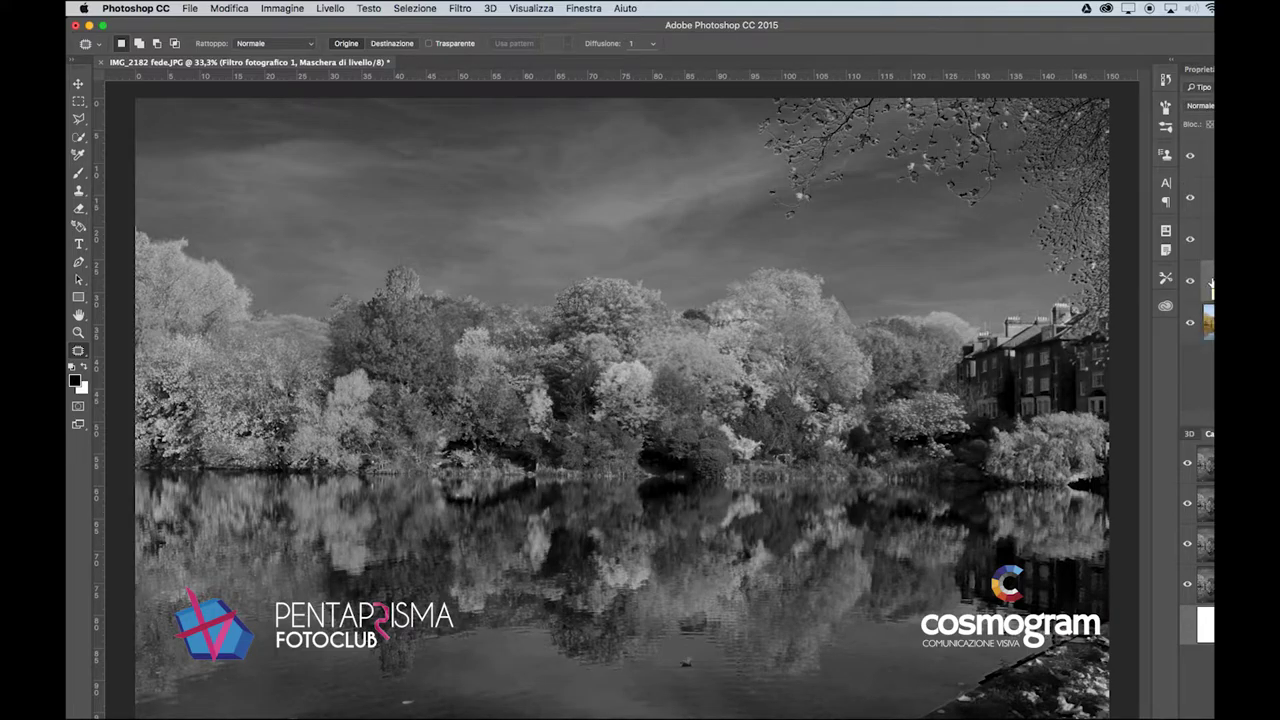
left_click(1190, 284)
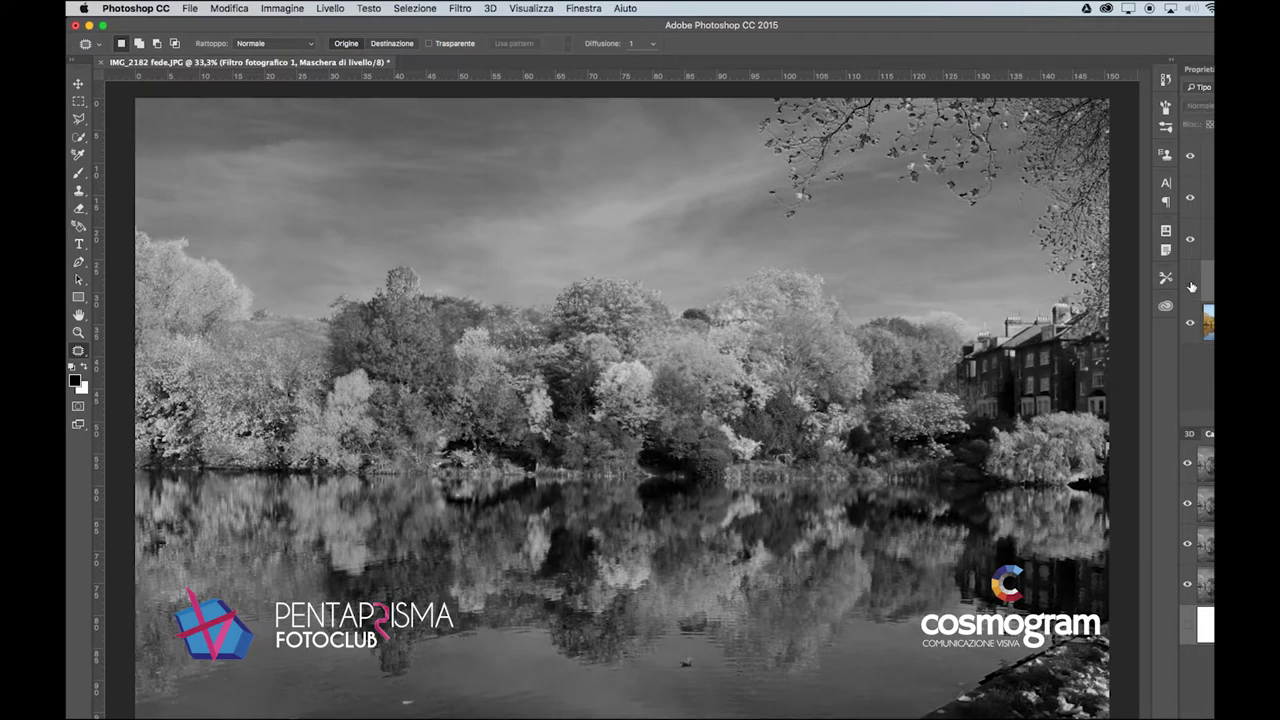
left_click(1190, 284)
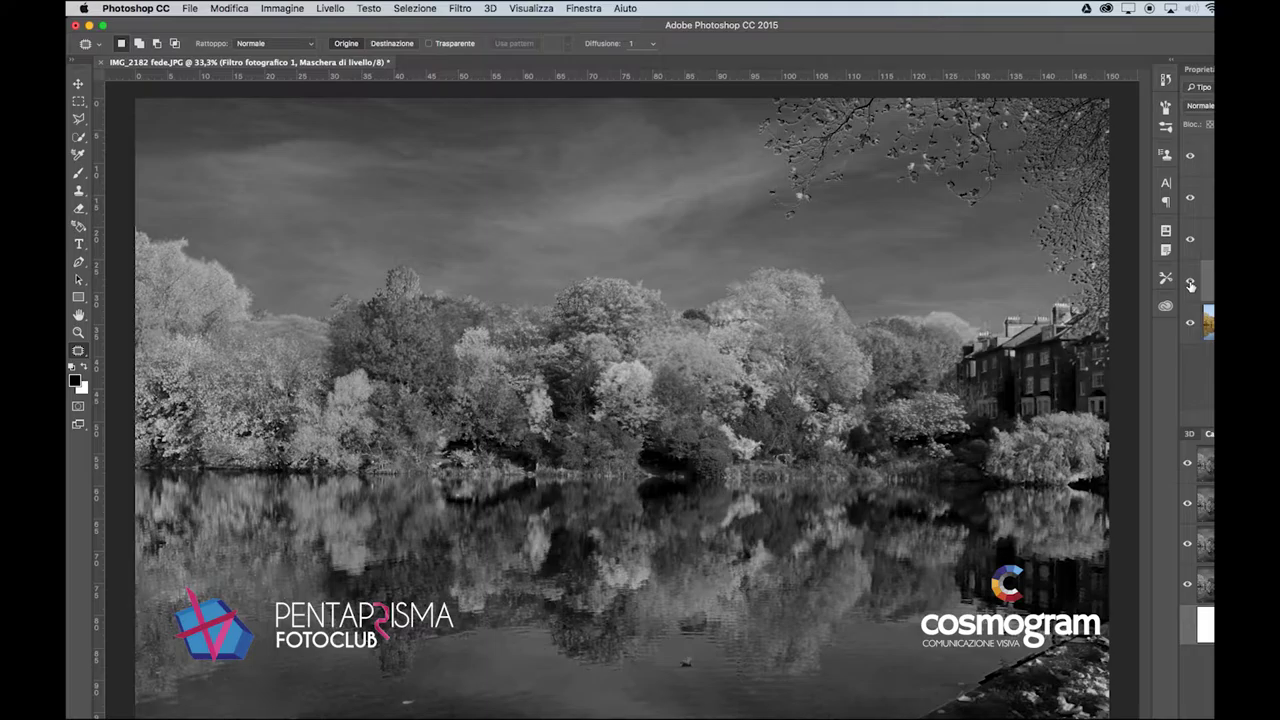
Step: Inspect the sky, foliage and water reflections at high magnification for artefacts, and return to the whole-image view
left_click(78, 334)
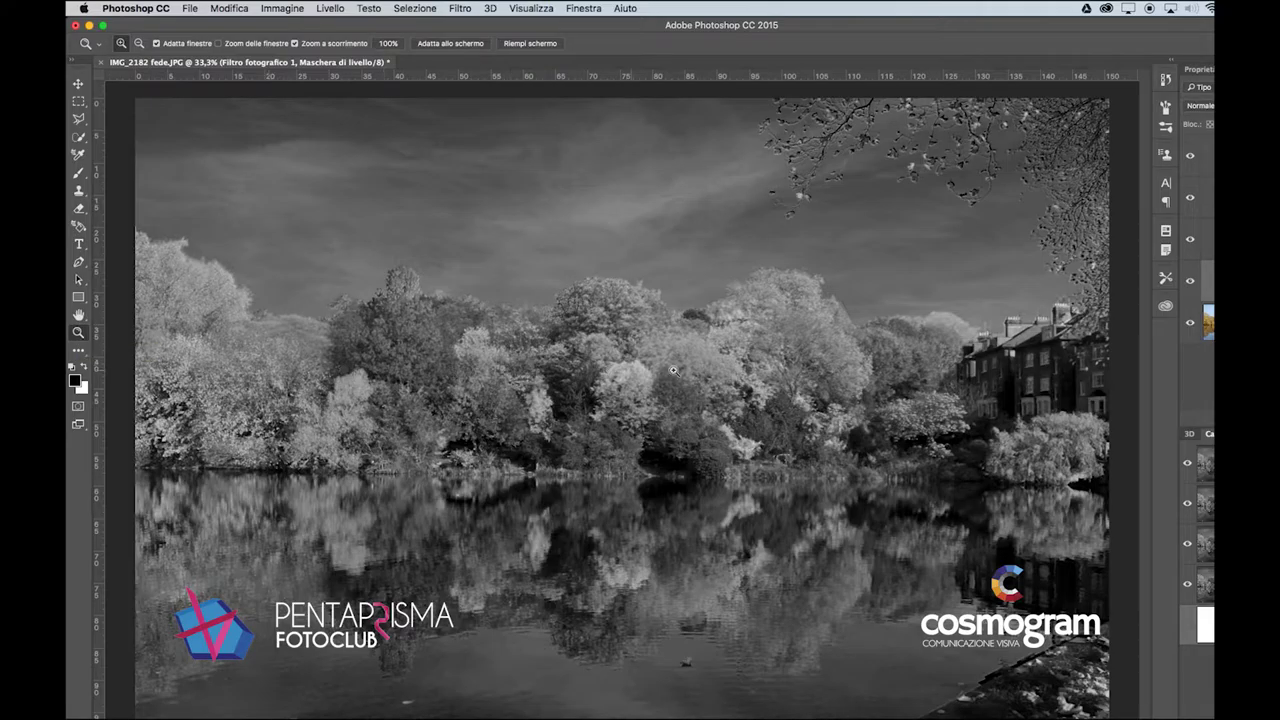
left_click_drag(815, 237, 947, 417)
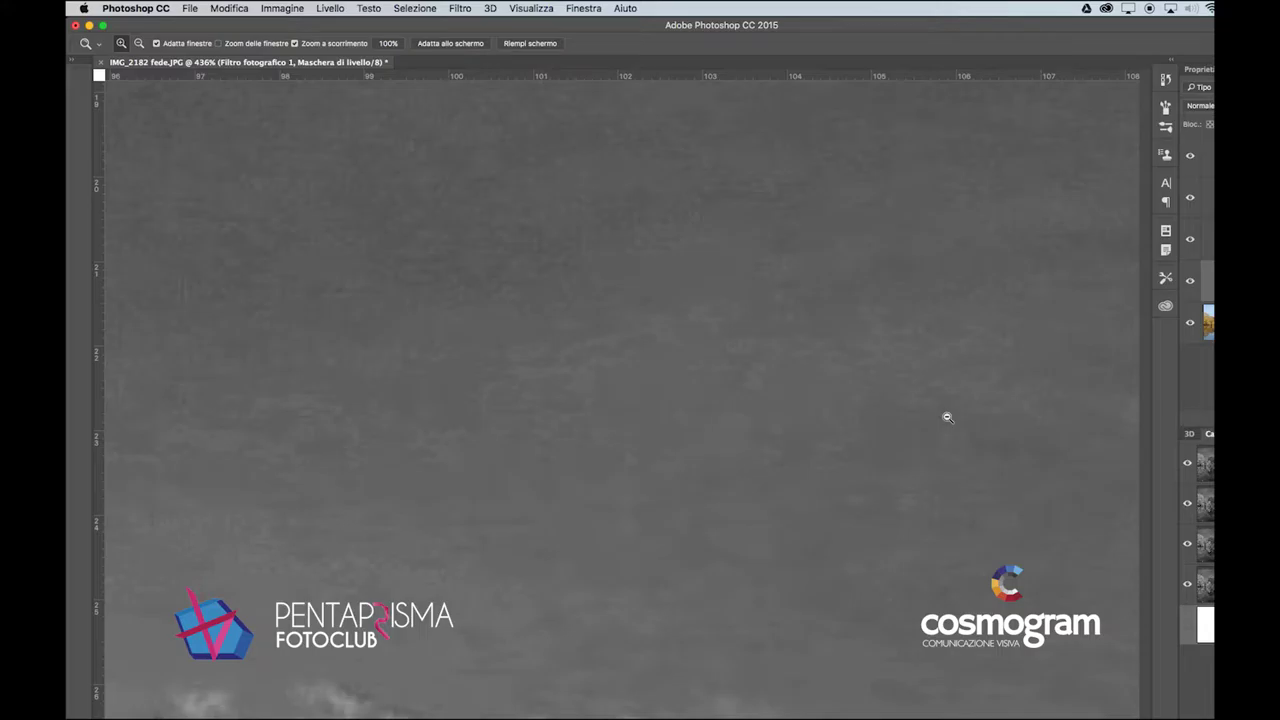
left_click_drag(947, 417, 685, 539)
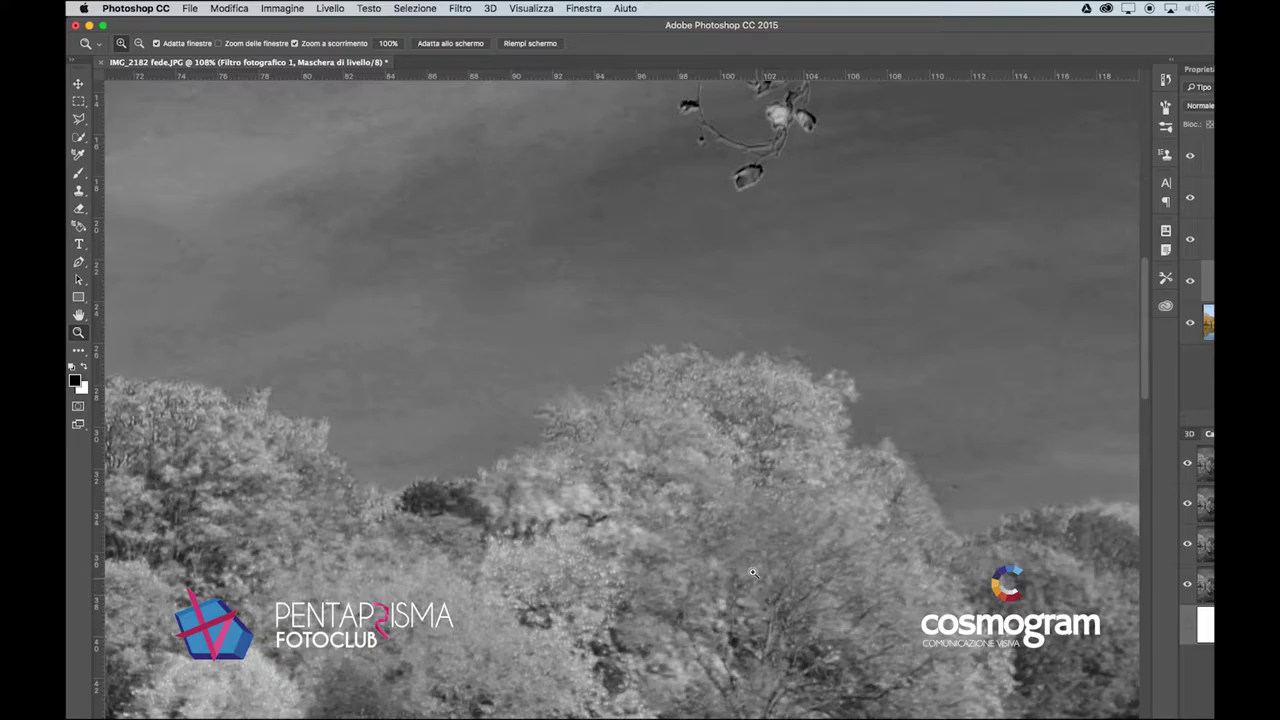
left_click_drag(705, 510, 768, 563)
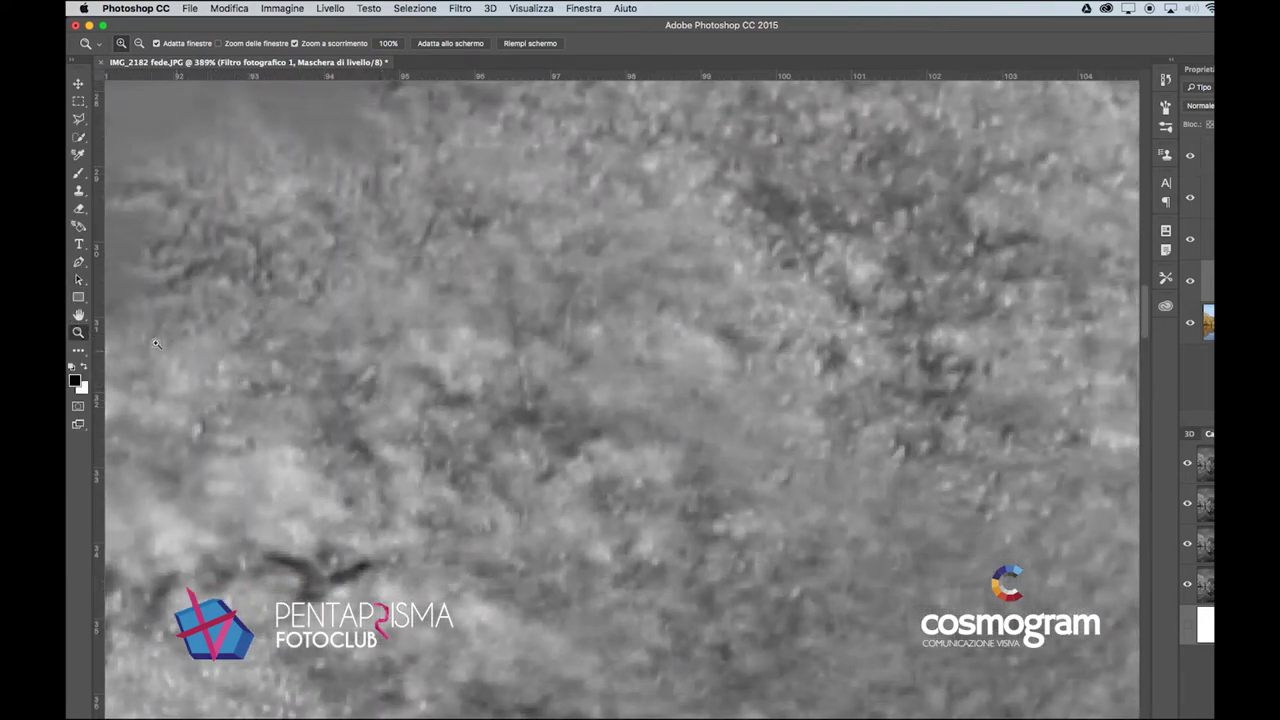
left_click(78, 315)
left_click_drag(845, 434, 434, 443)
left_click_drag(880, 425, 250, 420)
left_click_drag(1100, 690, 500, 255)
left_click_drag(752, 460, 666, 371)
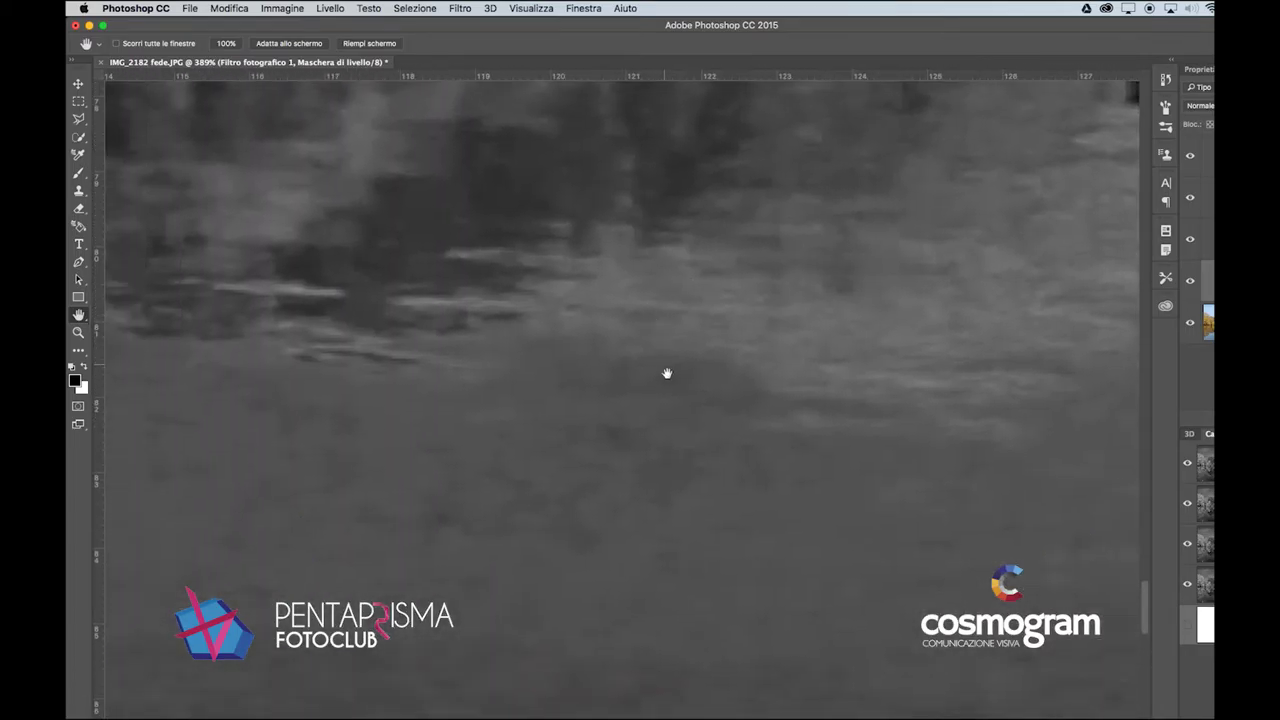
left_click_drag(606, 403, 869, 260)
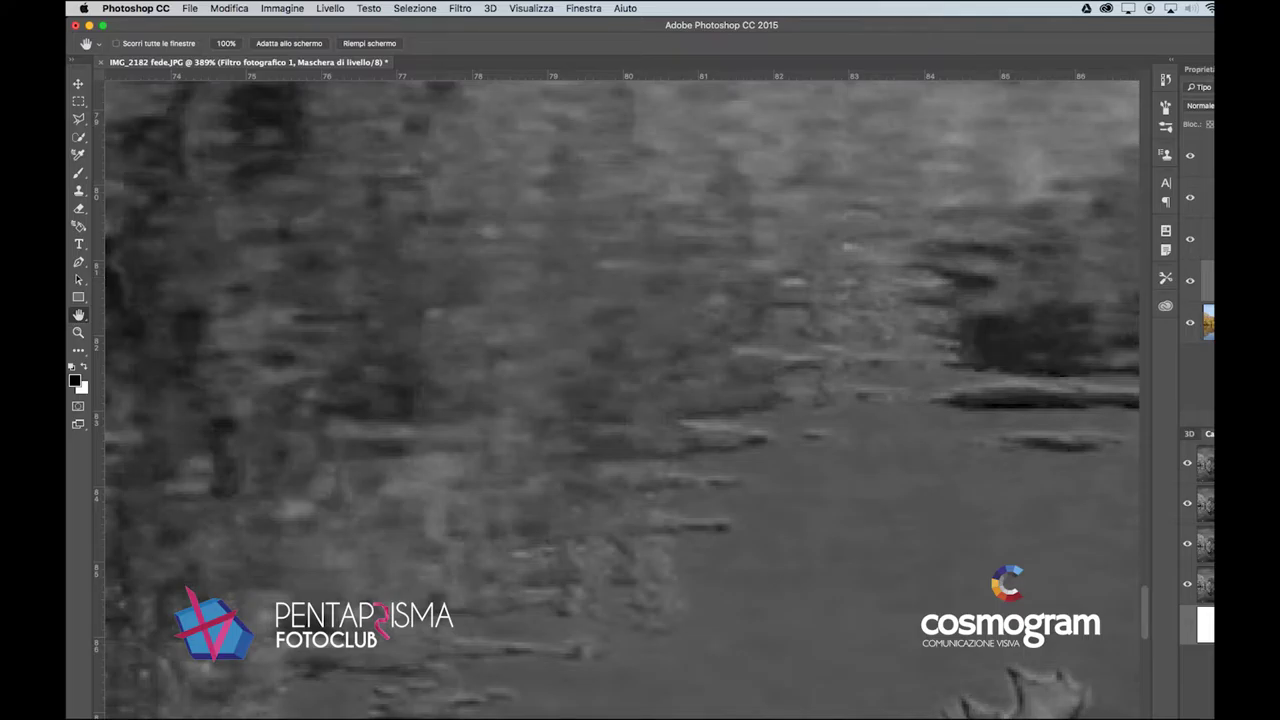
left_click_drag(503, 340, 871, 351)
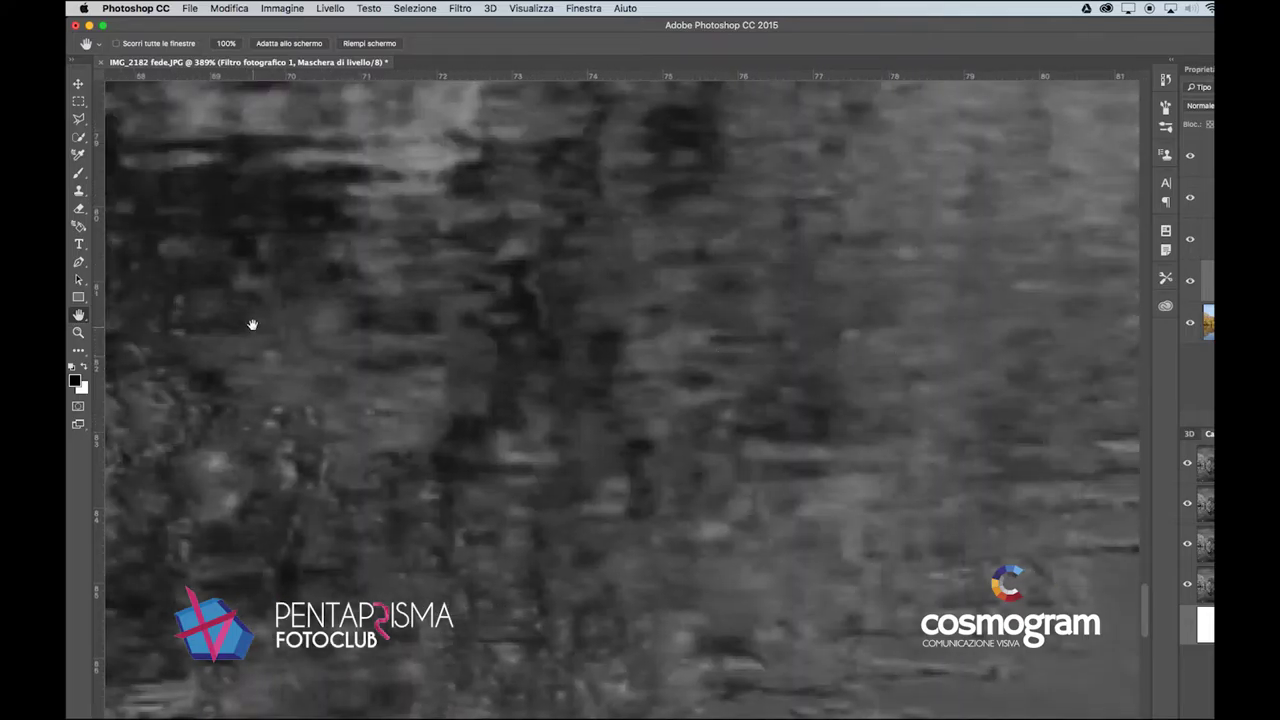
double_click(79, 316)
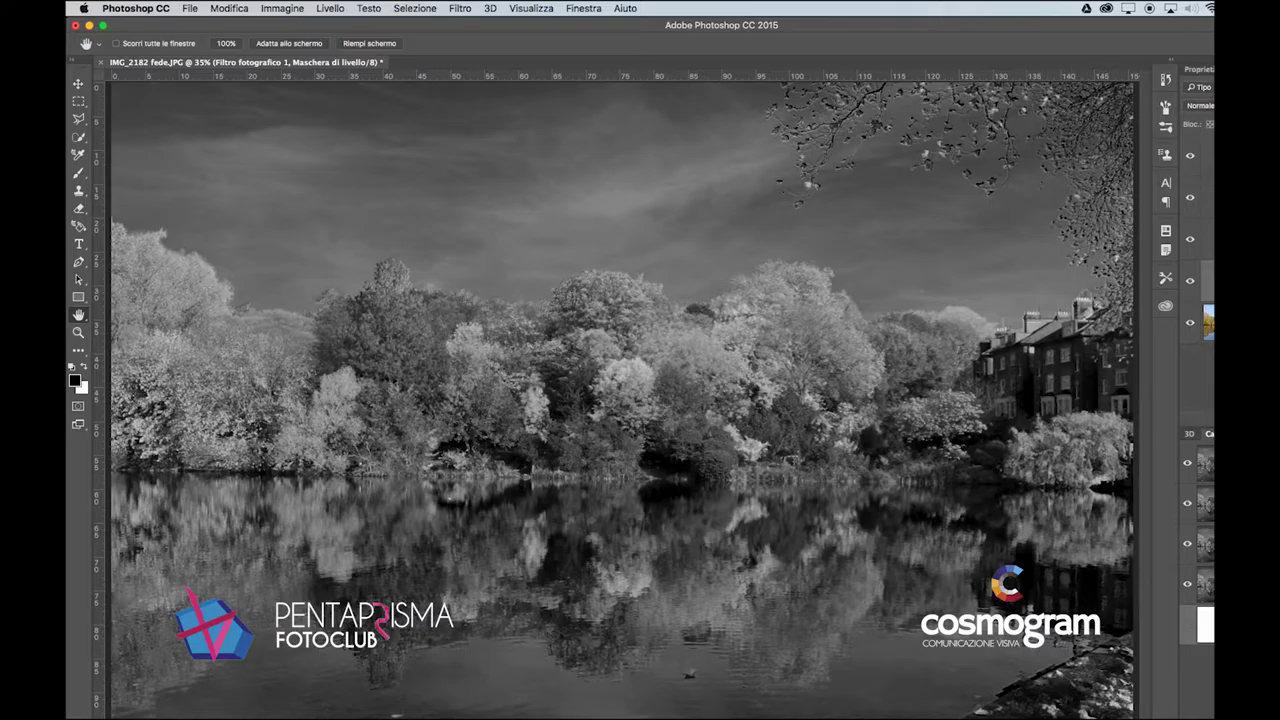
Step: Hide the Bianco e nero layer, toggle Filtro fotografico to compare its effect, and show both layers again
left_click(1188, 156)
left_click(1189, 197)
left_click(1189, 156)
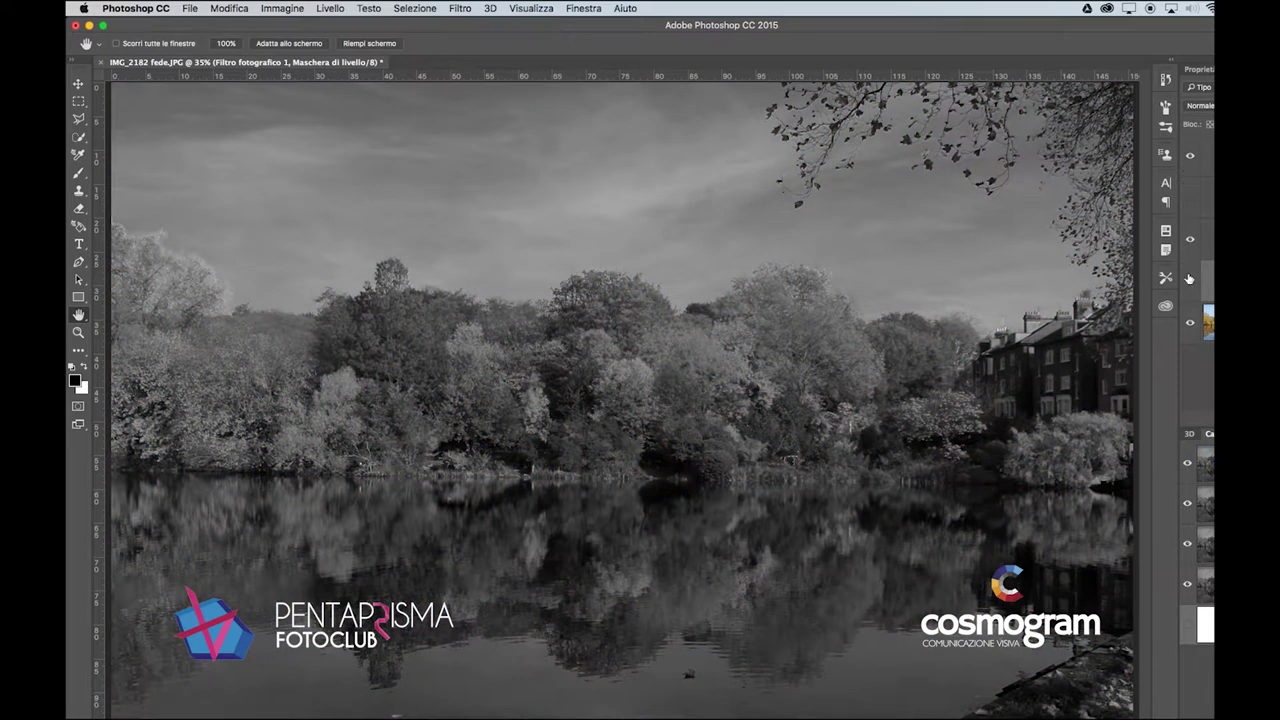
left_click(1189, 283)
left_click(1190, 283)
left_click(1190, 283)
left_click(1190, 283)
left_click(1189, 200)
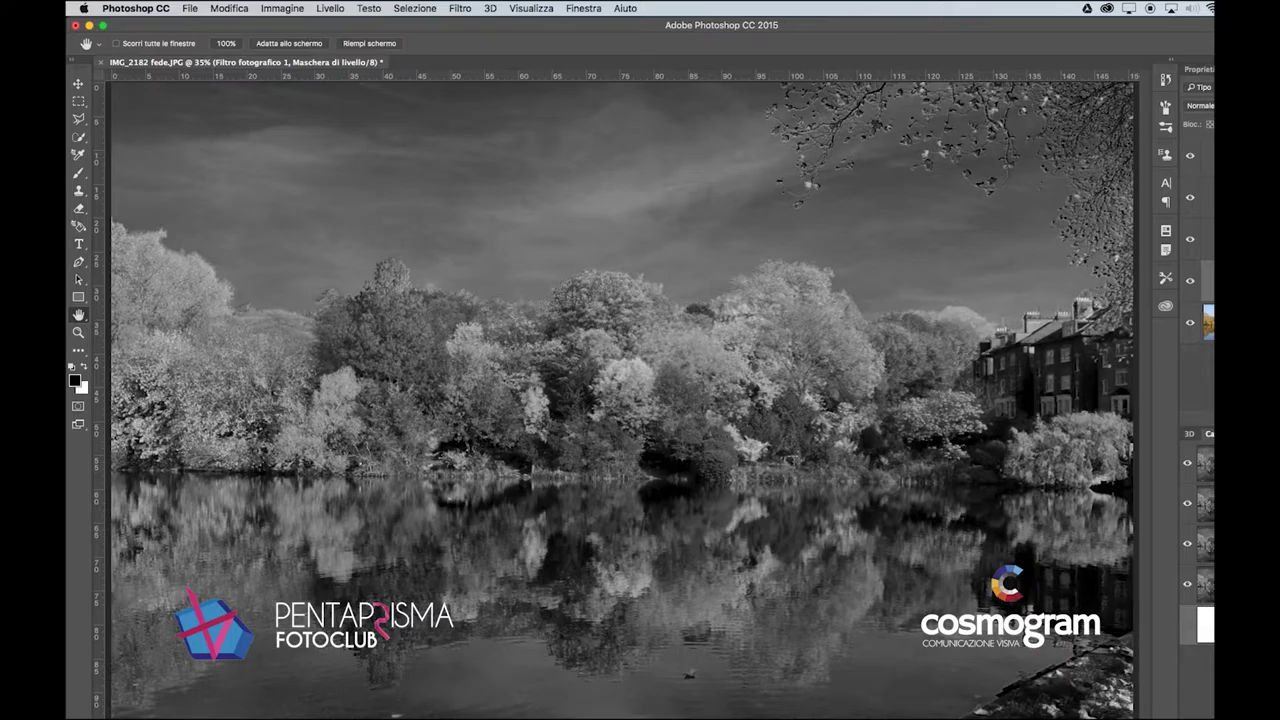
Step: Add a Miscelatore canale adjustment layer above Filtro fotografico and open its settings
double_click(1207, 239)
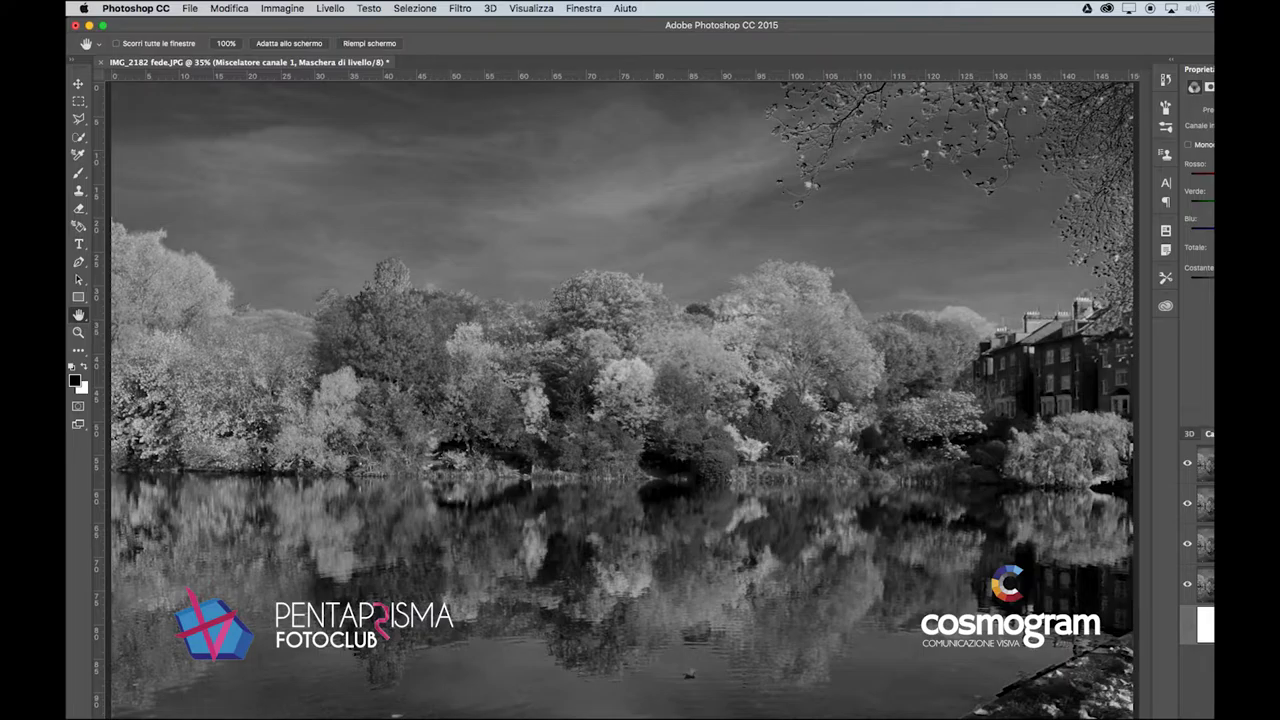
key("F7")
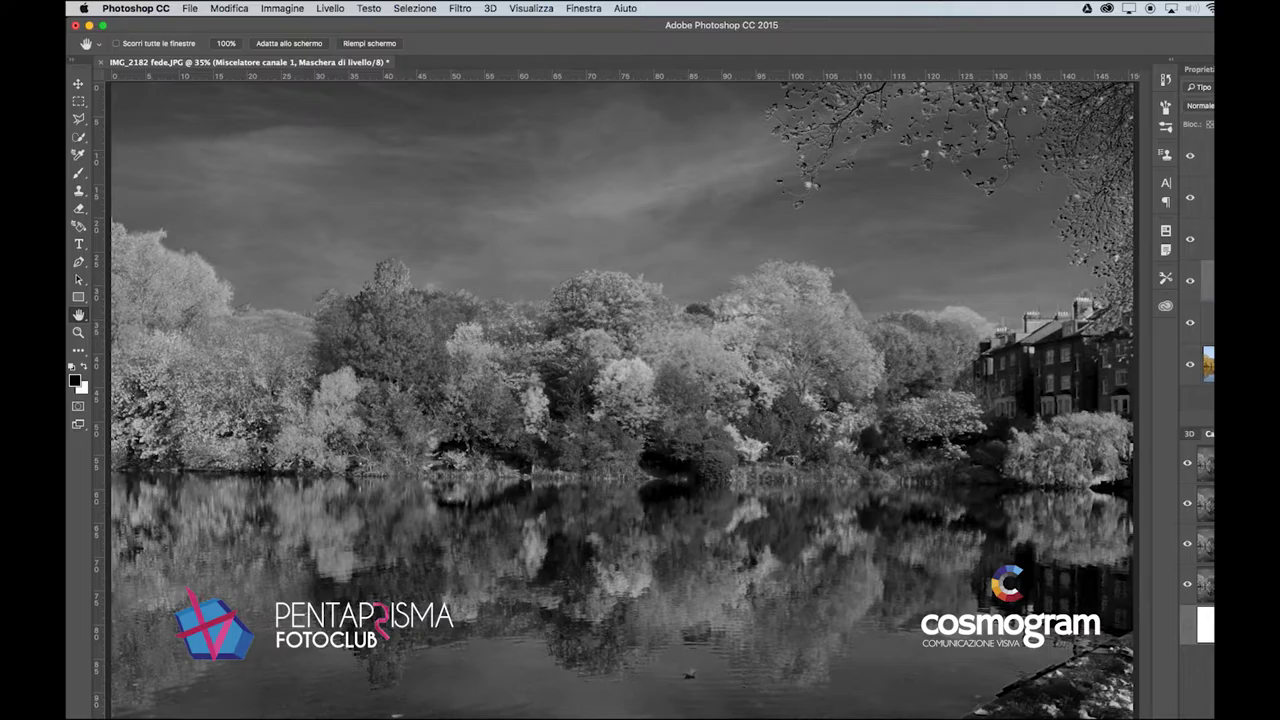
double_click(1208, 281)
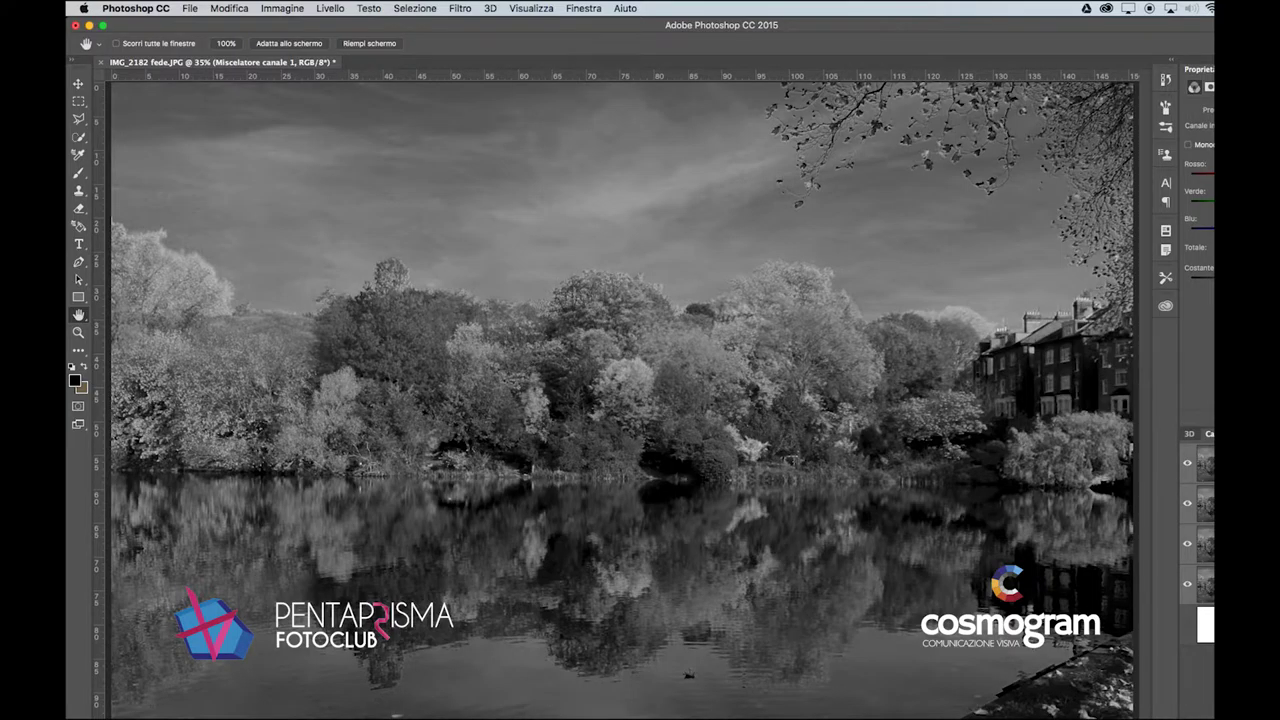
Step: Examine the image's individual red, green and blue channels, and return to the RGB composite
key("super+3")
key("super+4")
key("super+5")
key("super+4")
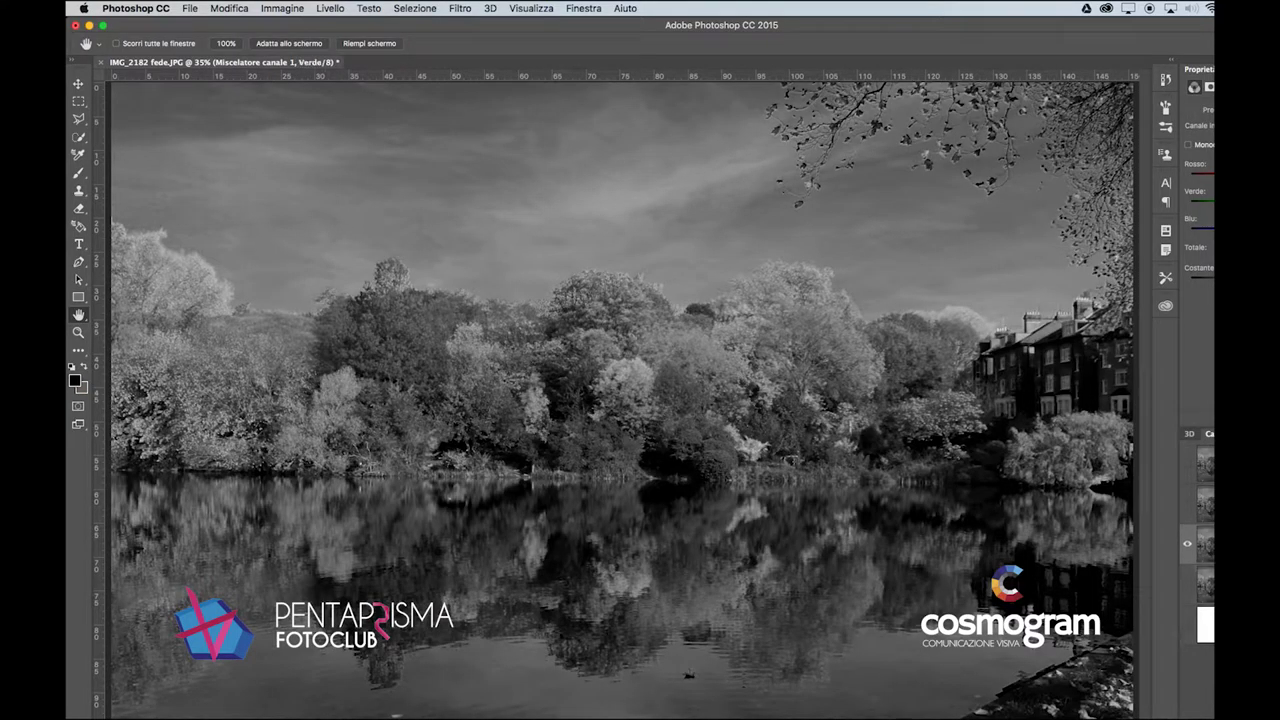
key("super+2")
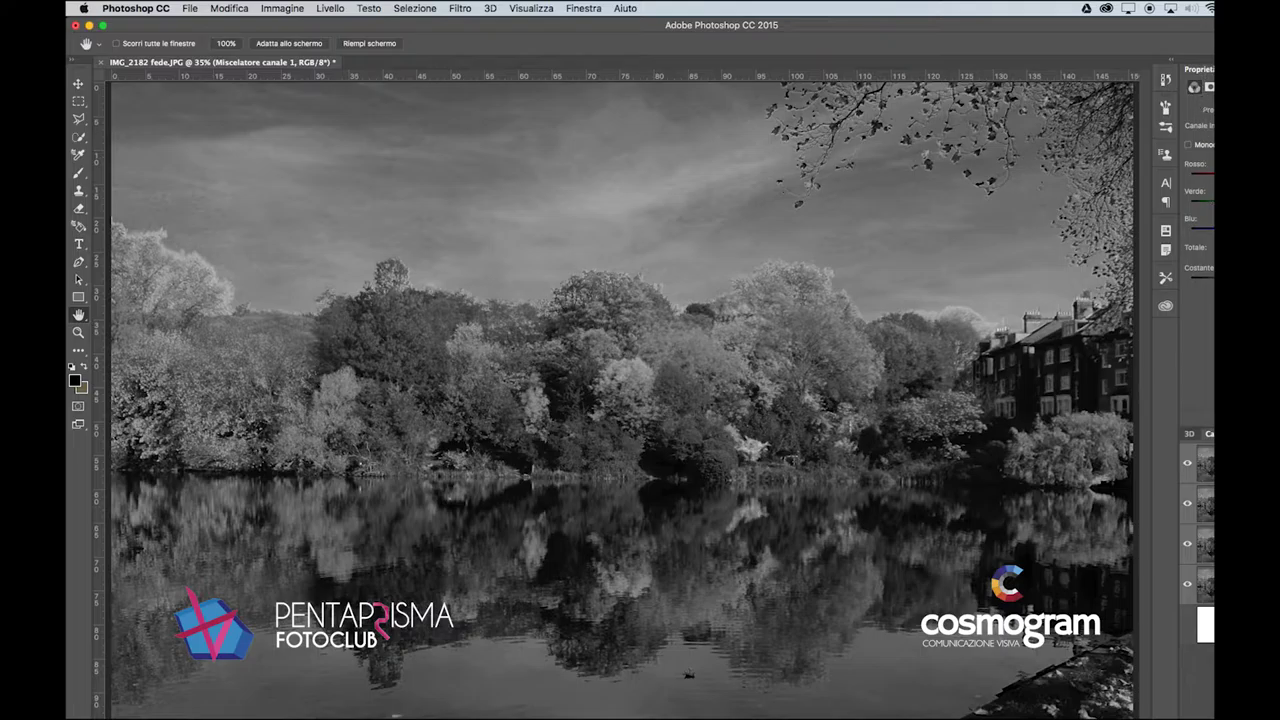
Step: Add a Bilanciamento colore adjustment layer above Miscelatore canale
key("F7")
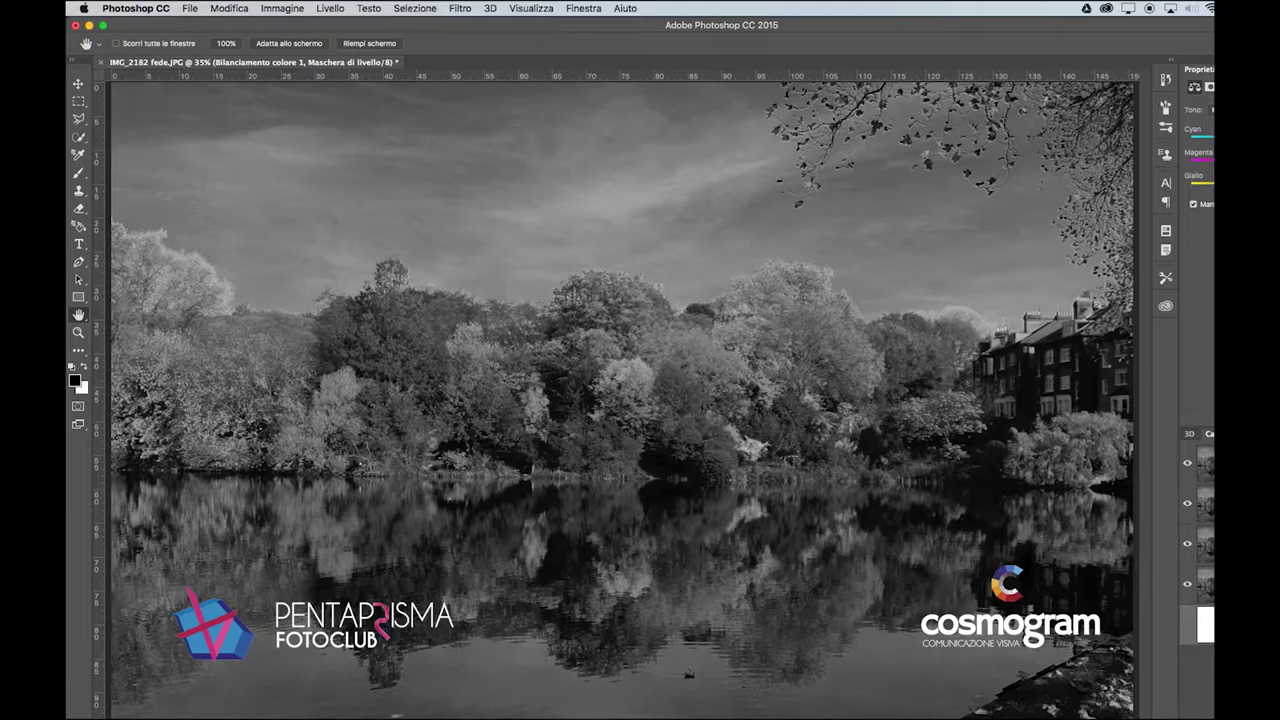
key("F7")
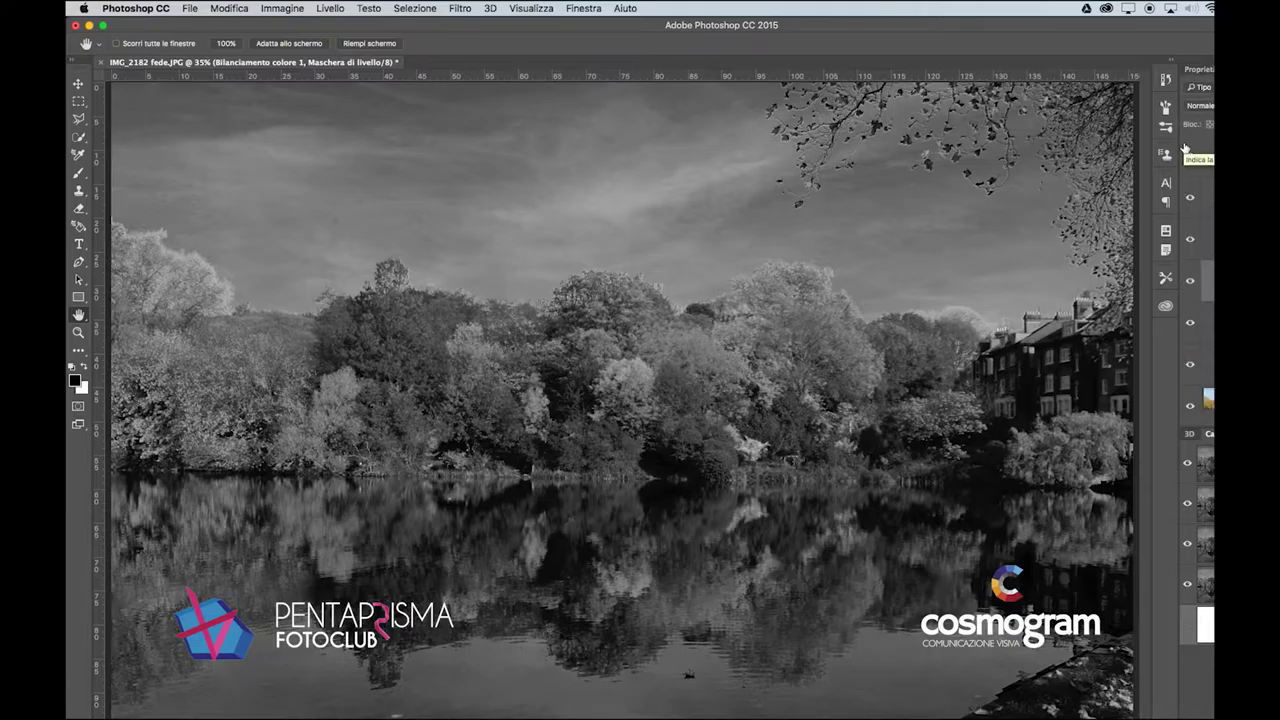
Step: Toggle the Bilanciamento colore and Miscelatore canale layers repeatedly to compare their effect on the sky and foliage
left_click(1189, 284)
left_click(1189, 322)
left_click(1188, 322)
left_click(1188, 322)
left_click(1188, 322)
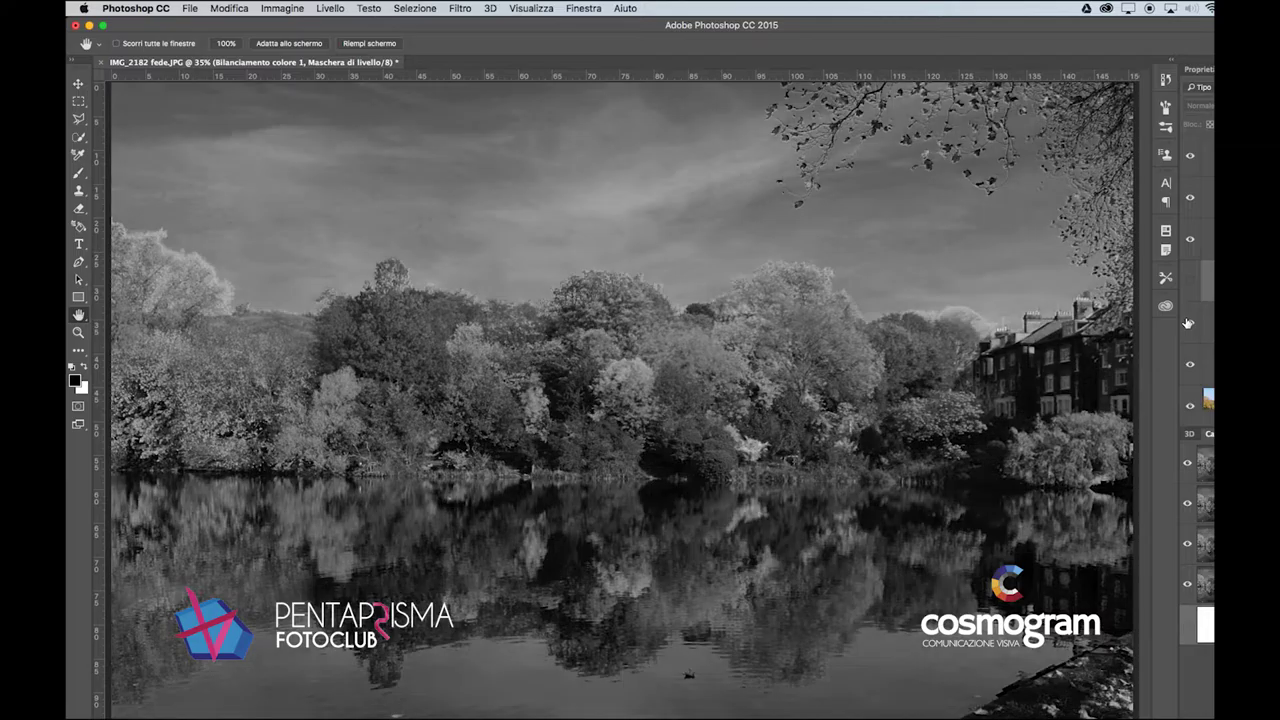
left_click(1188, 322)
left_click(1188, 322)
left_click(1188, 322)
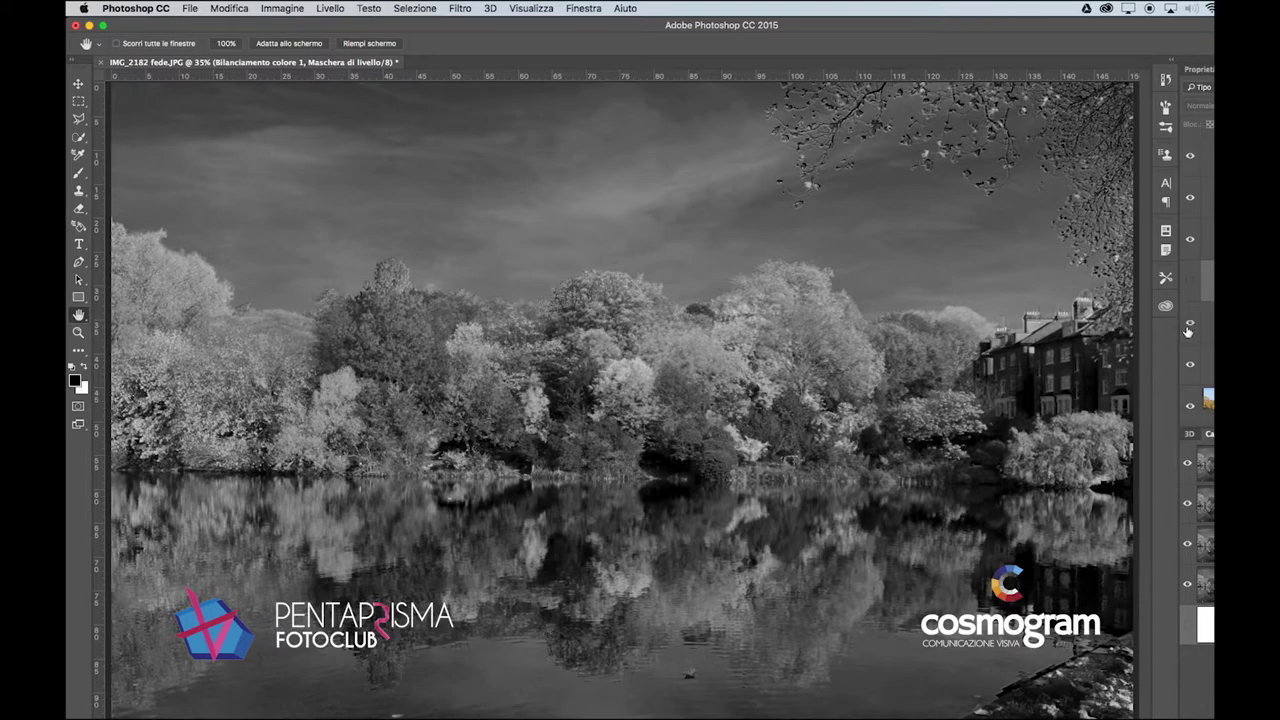
left_click(1188, 325)
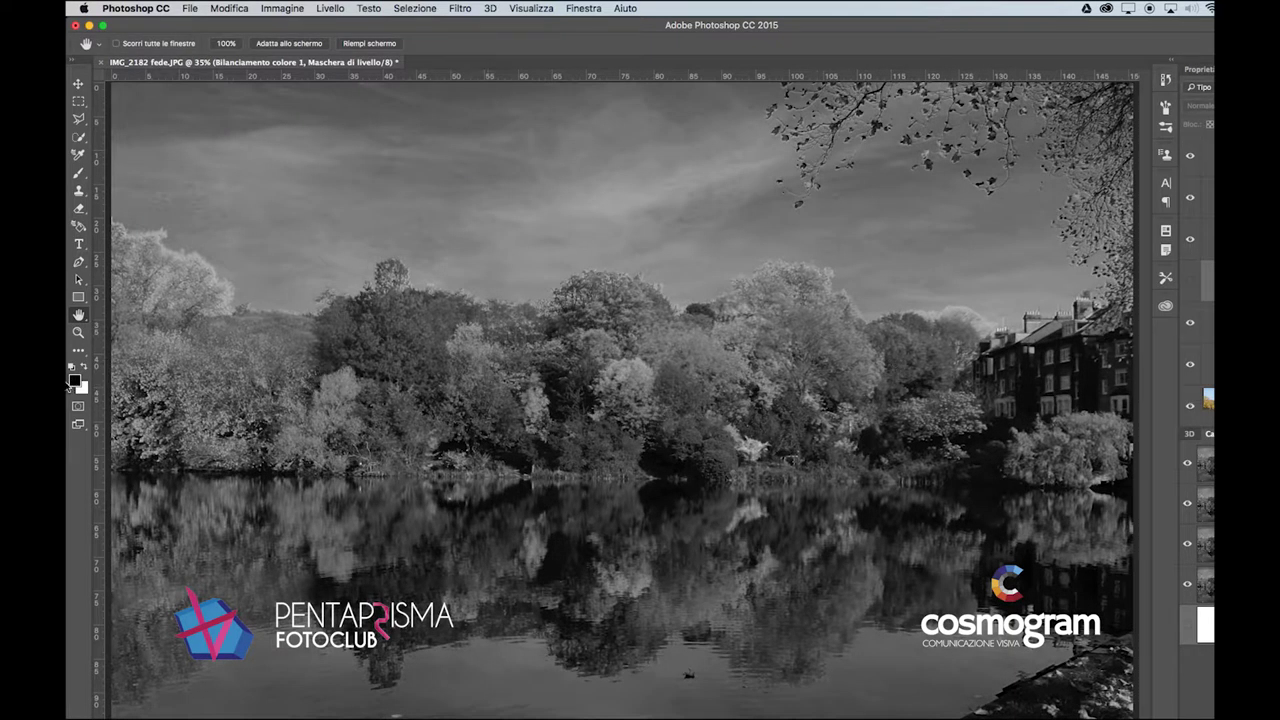
Step: Examine the foliage detail and the edge between the treetops and the sky at high magnification
left_click(78, 332)
left_click_drag(605, 412, 713, 518)
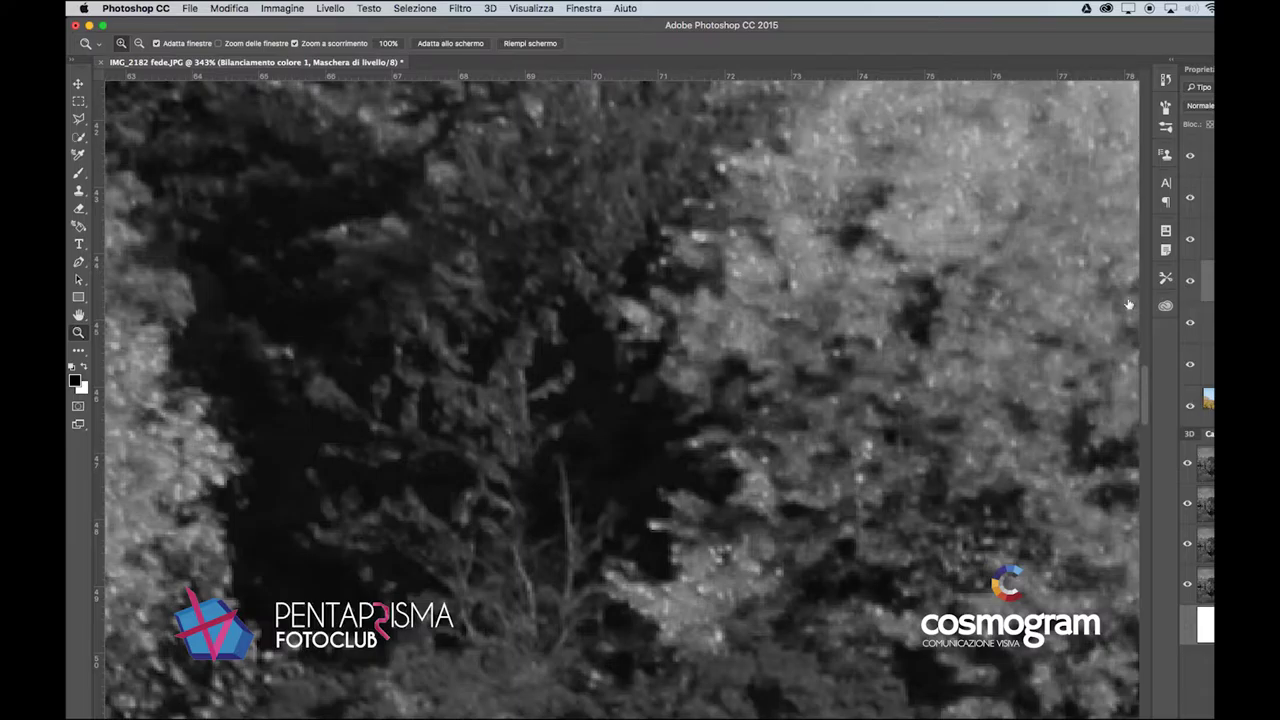
double_click(78, 315)
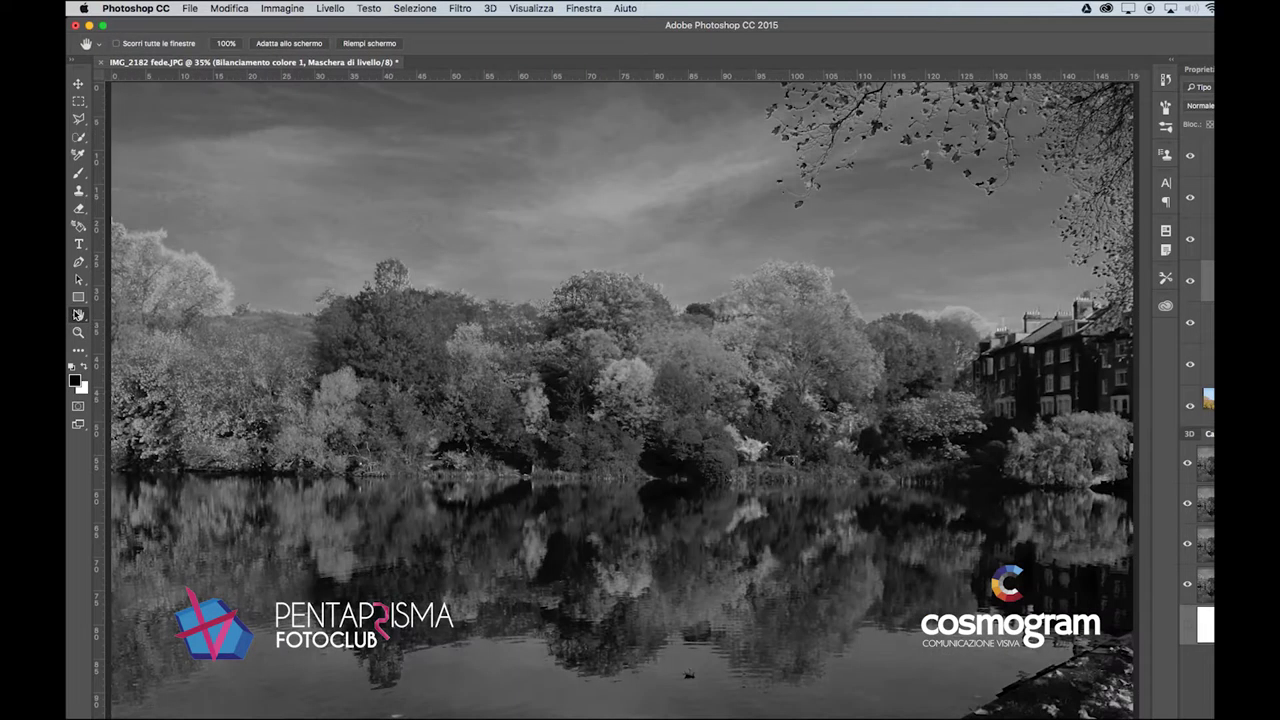
left_click(78, 332)
left_click_drag(486, 302, 592, 402)
key("h")
left_click_drag(887, 469, 273, 516)
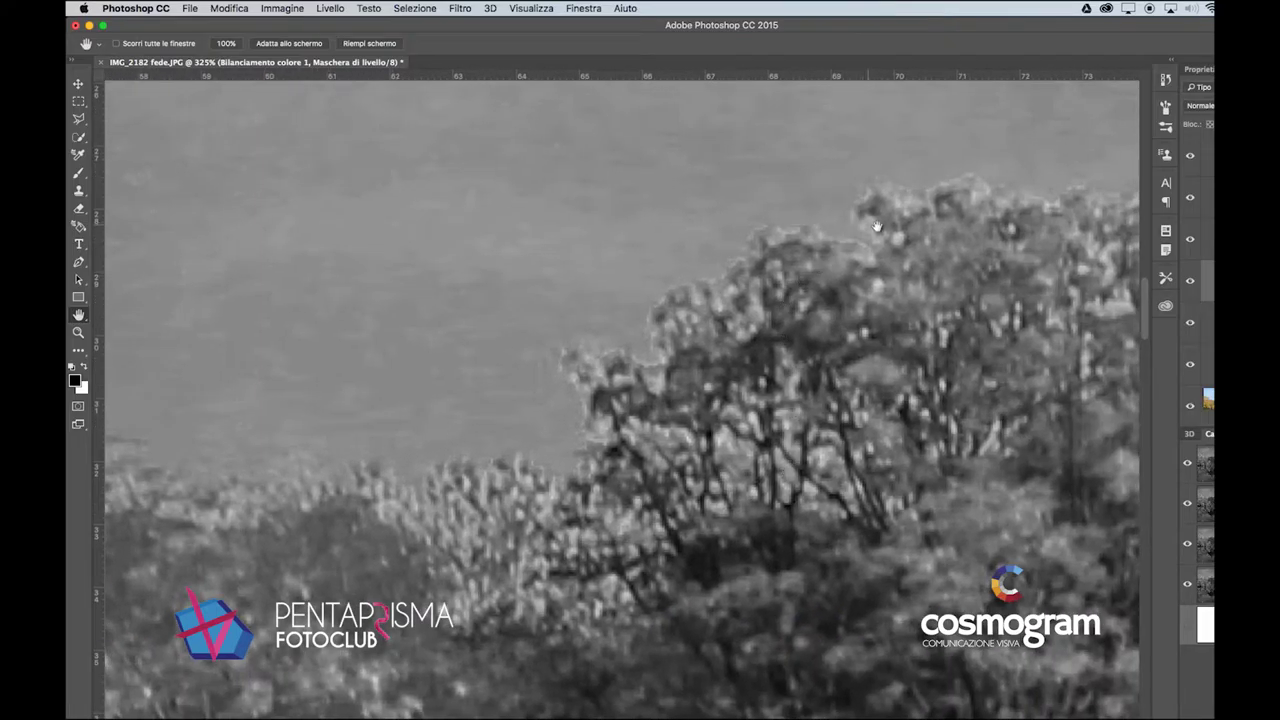
Step: Toggle Miscelatore canale, Bilanciamento colore and Correzione colore selettiva to compare the treetop edges, and return to the whole image
left_click(1190, 323)
left_click(1190, 281)
left_click(1189, 282)
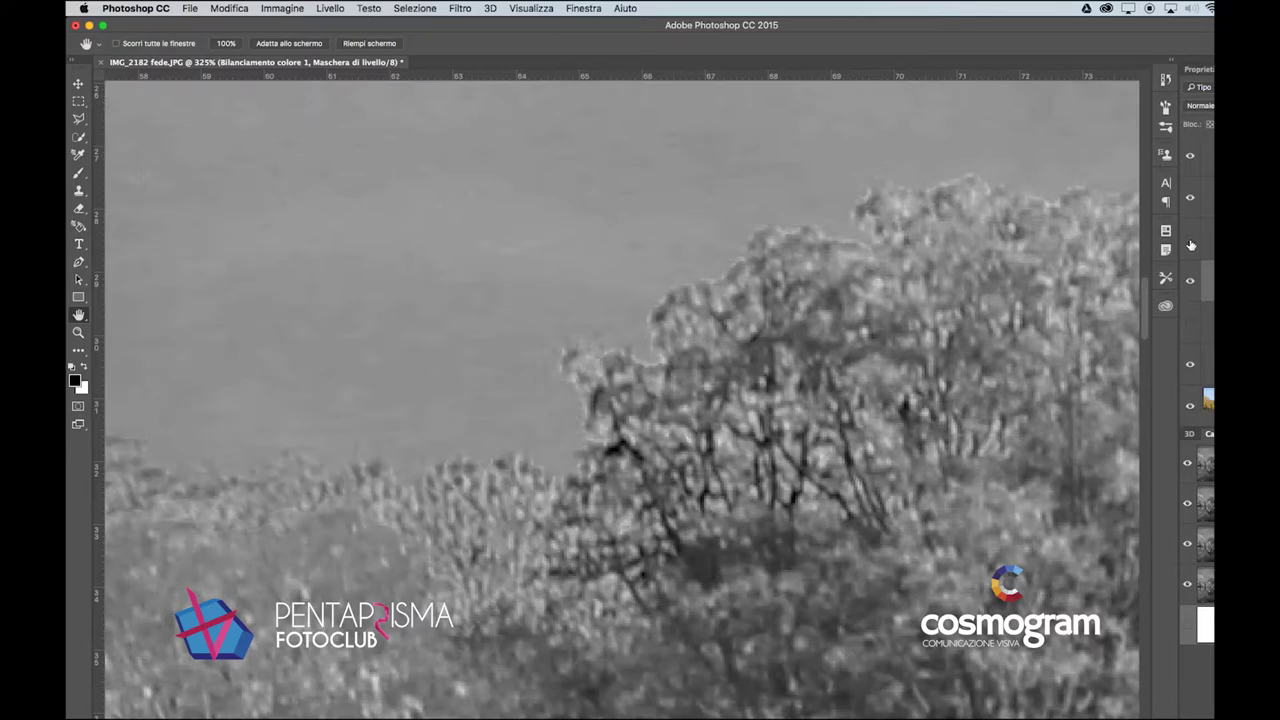
left_click(1190, 242)
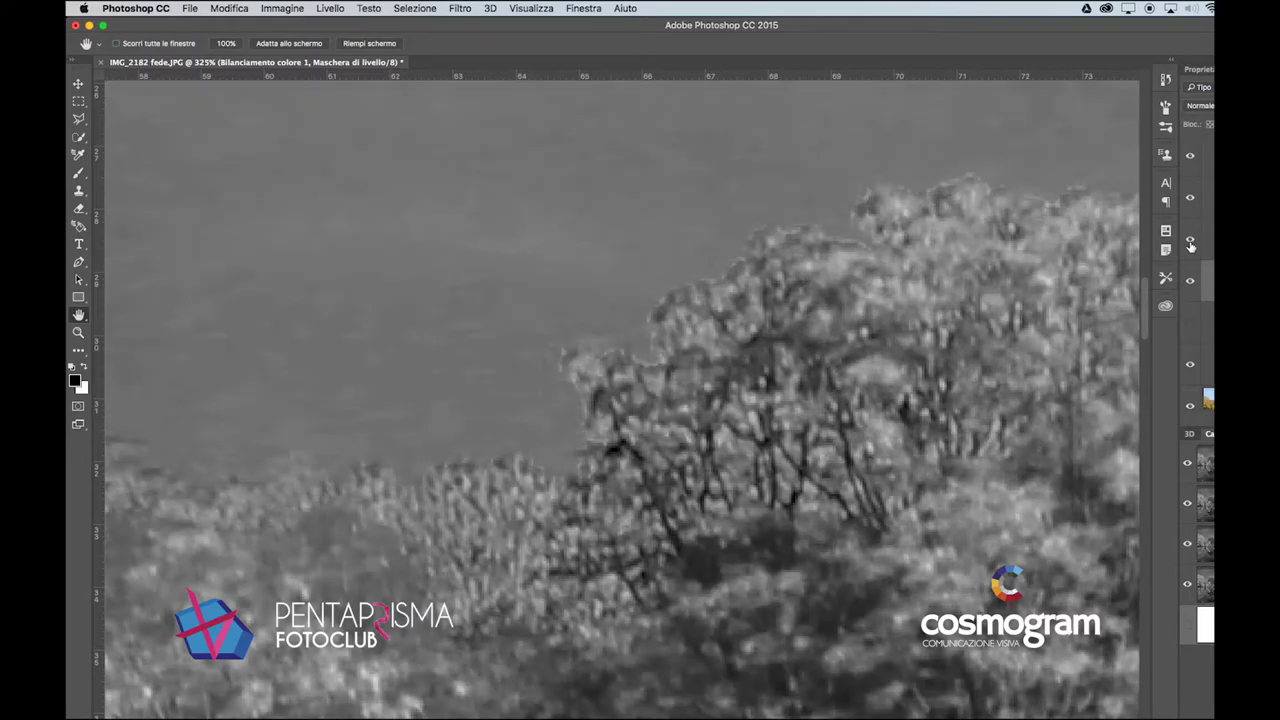
left_click(1188, 322)
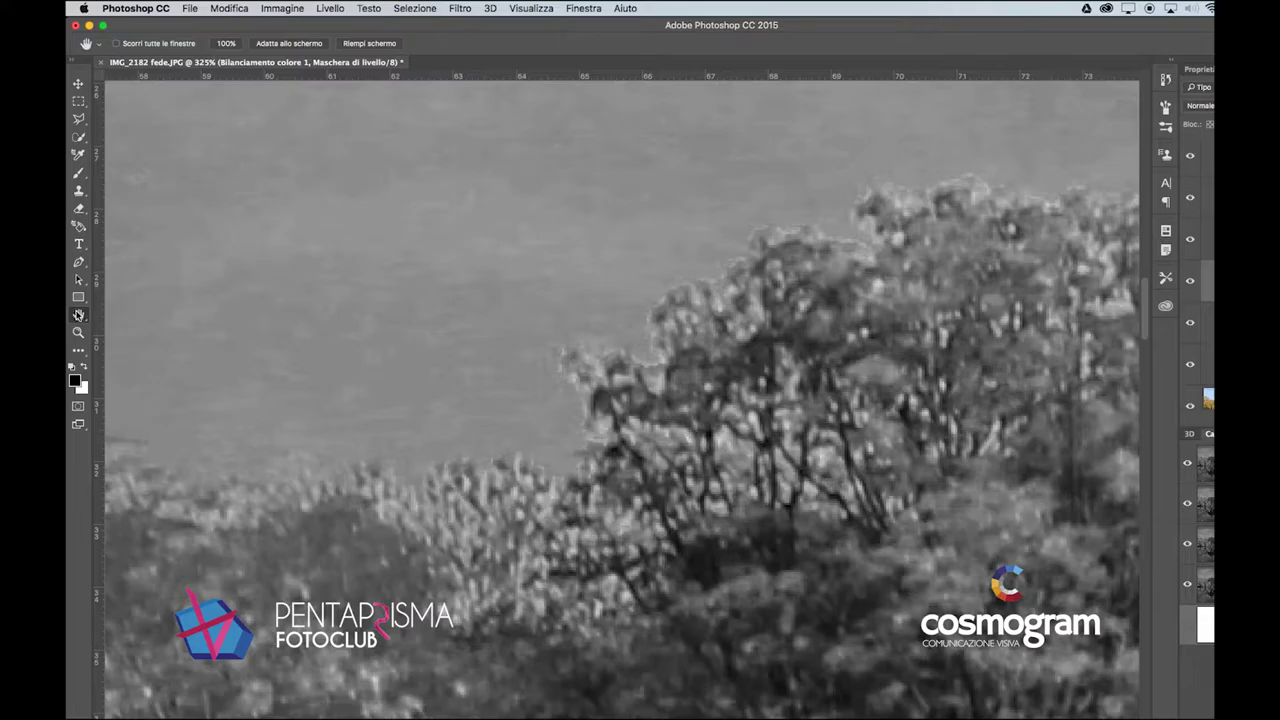
double_click(78, 315)
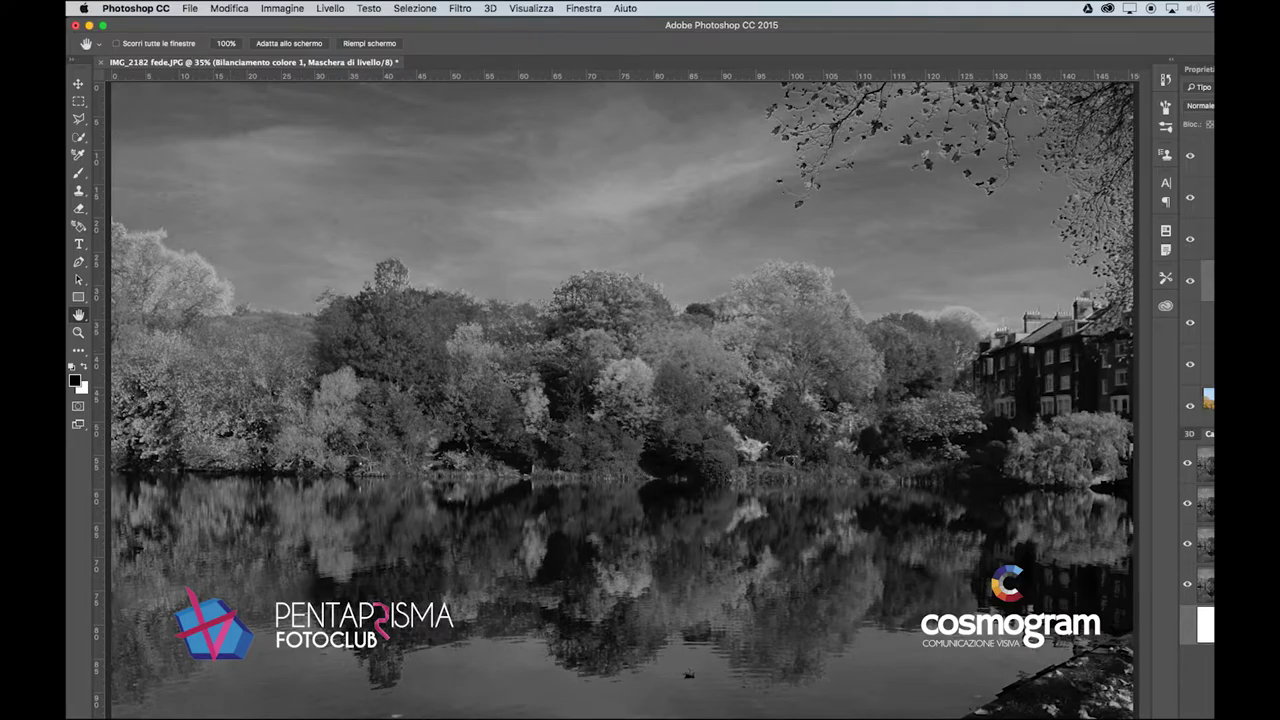
scroll(1195, 280, "down", 1)
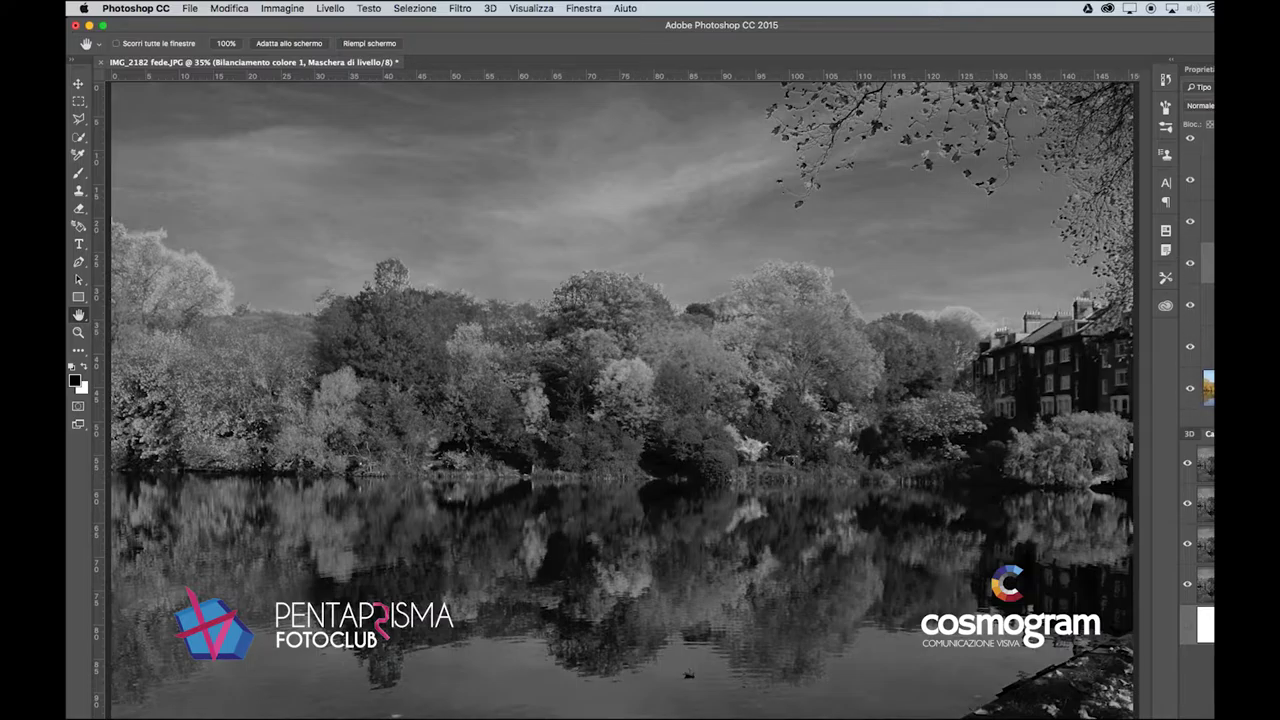
scroll(1195, 280, "up", 1)
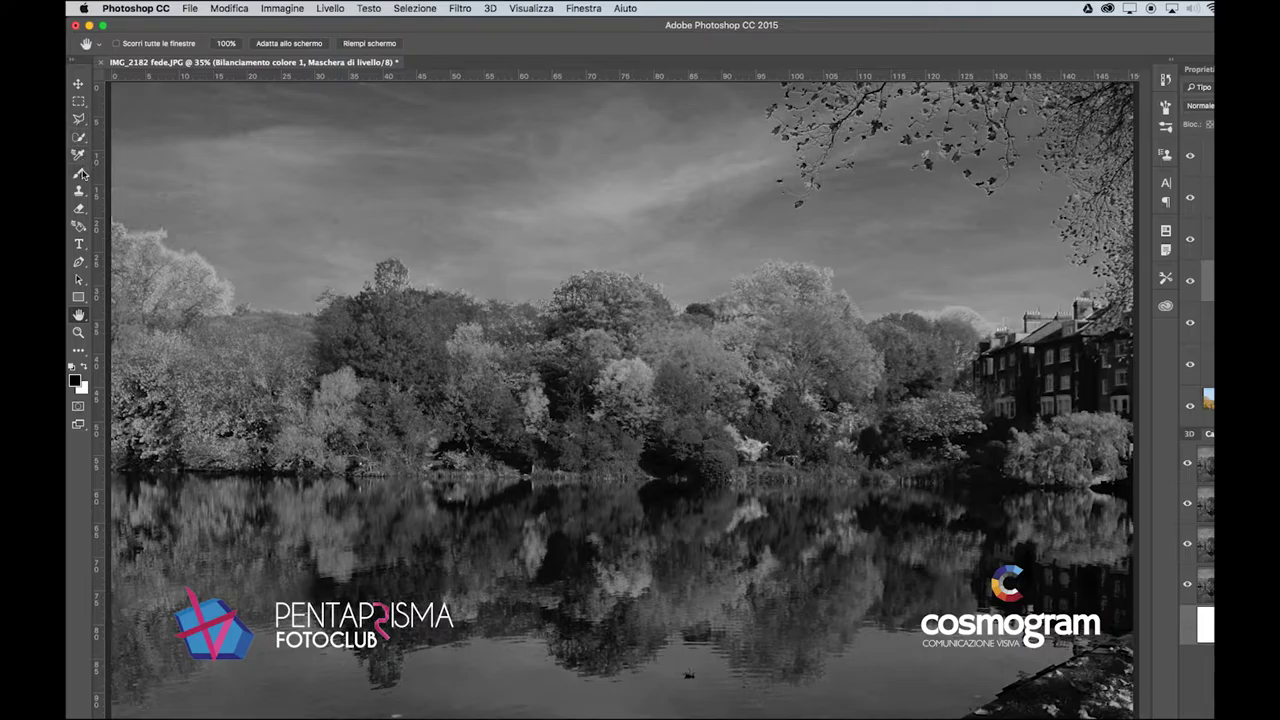
left_click(80, 157)
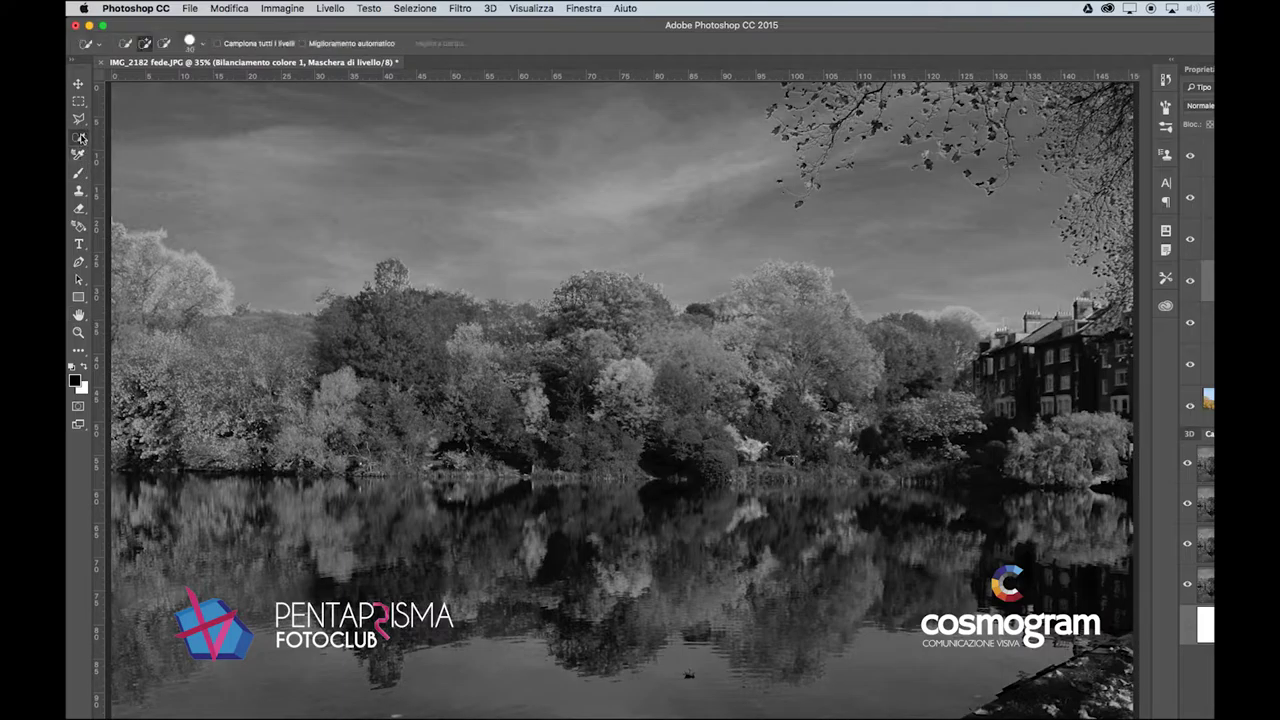
left_click(80, 174)
right_click(80, 174)
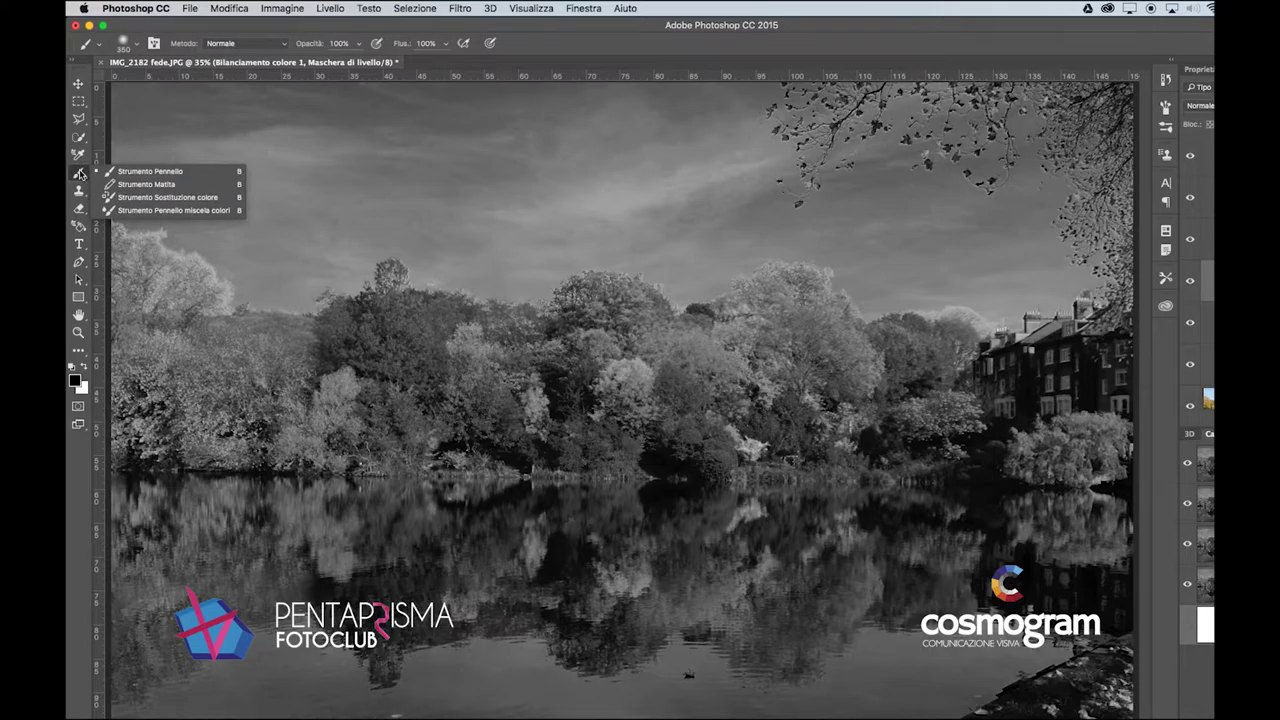
left_click(80, 172)
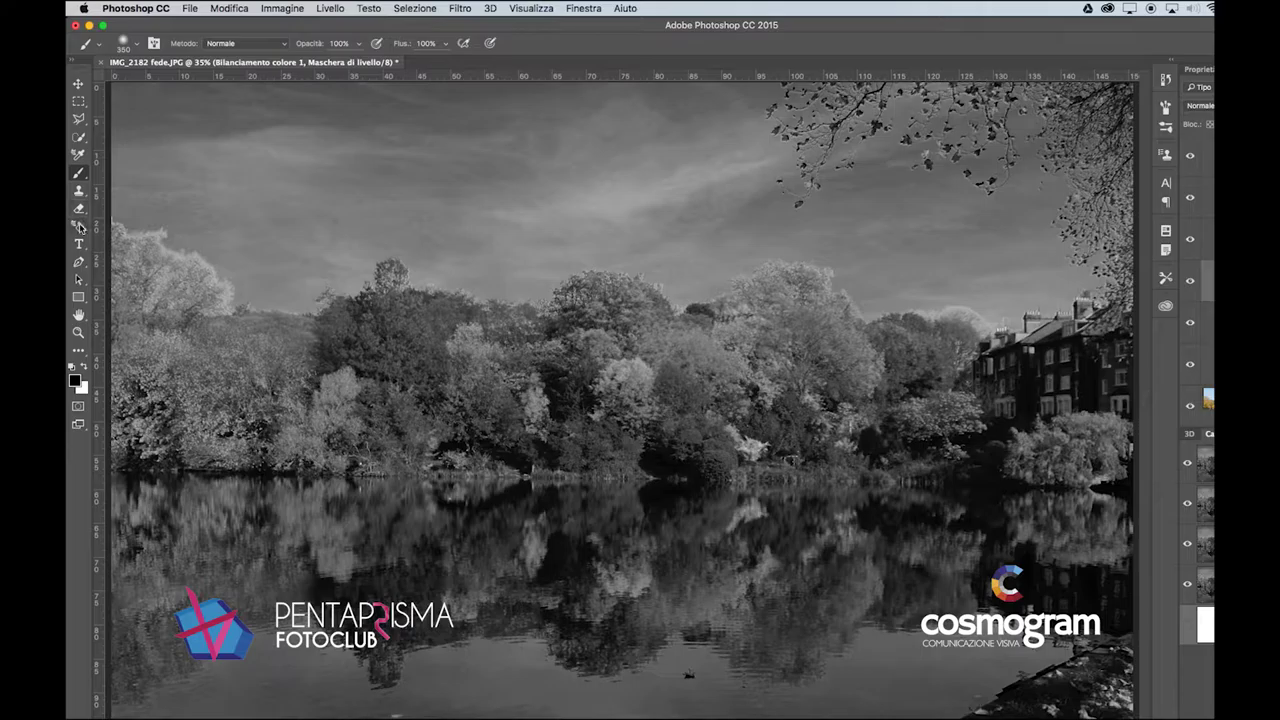
left_click(80, 211)
right_click(83, 216)
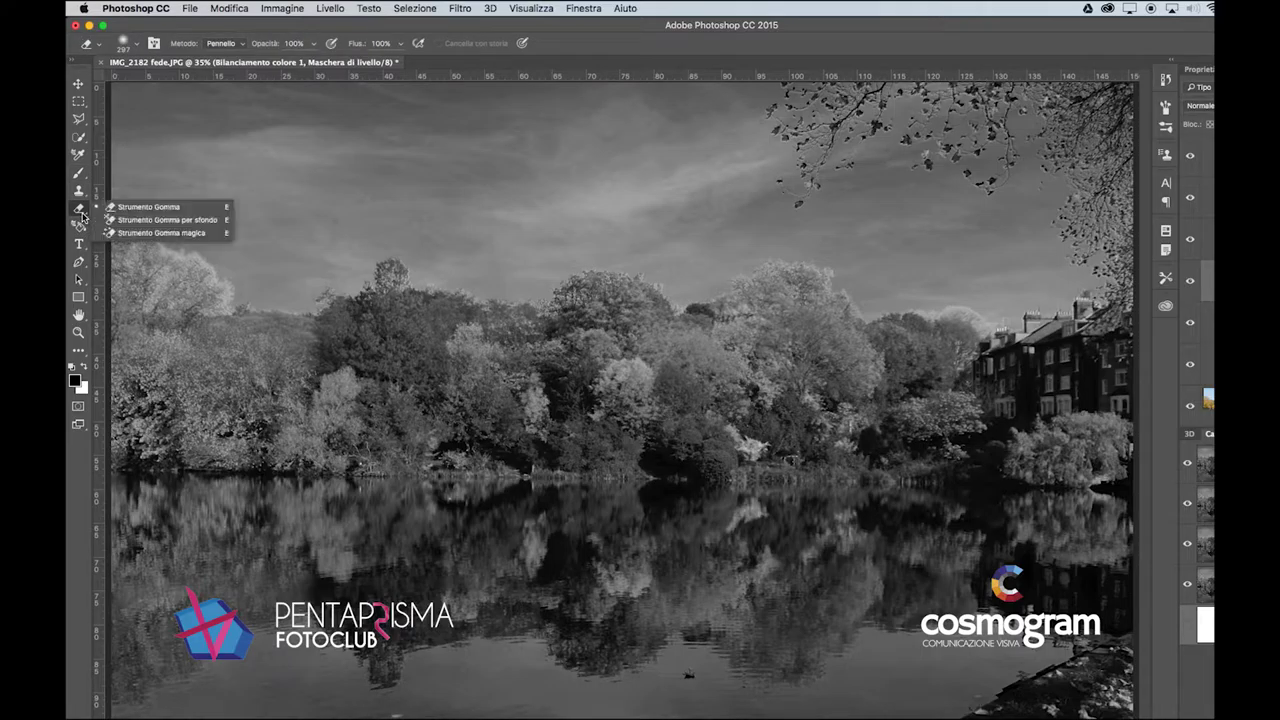
left_click(80, 190)
right_click(82, 192)
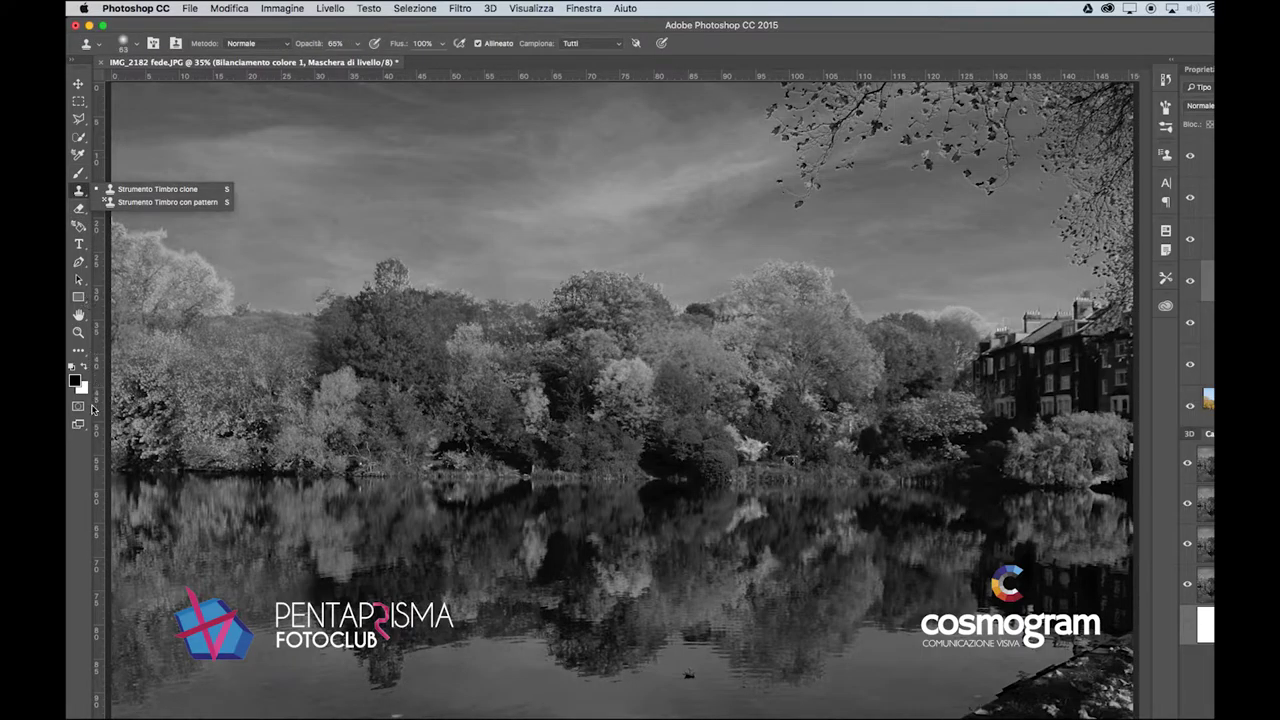
Step: Measure the waterline across the full width of the photo with Strumento Righello
left_click(82, 353)
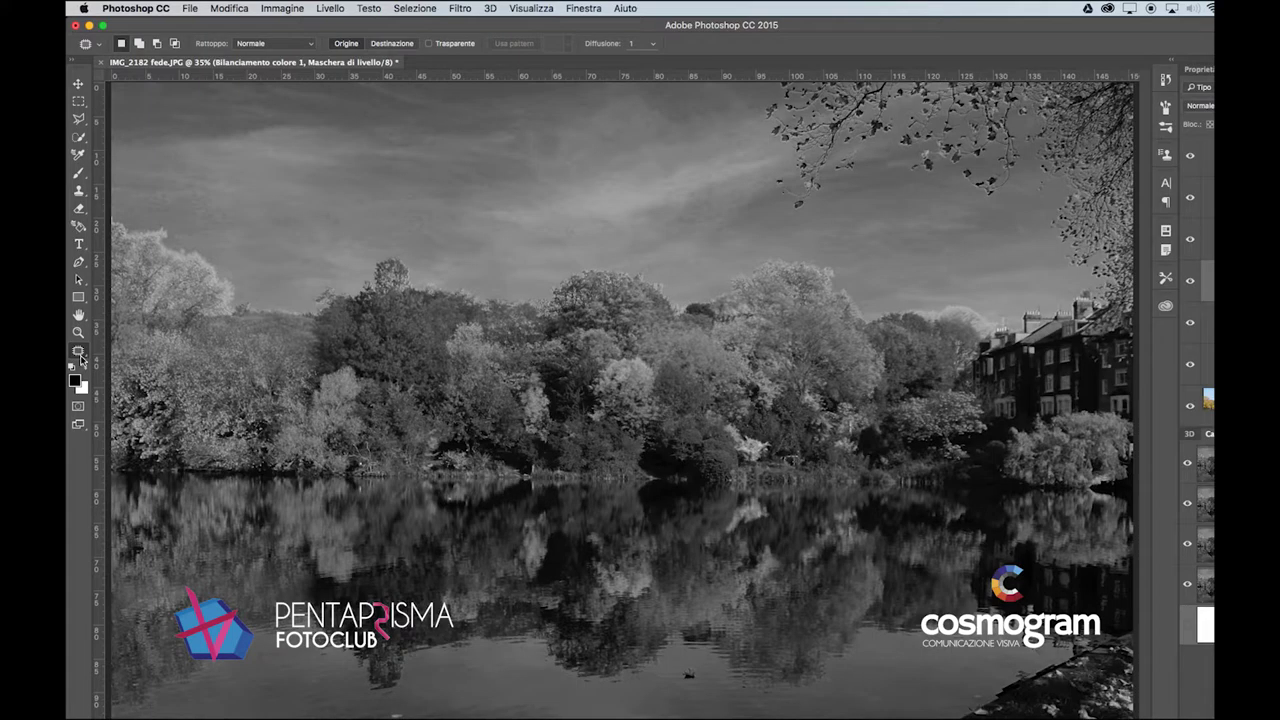
right_click(83, 357)
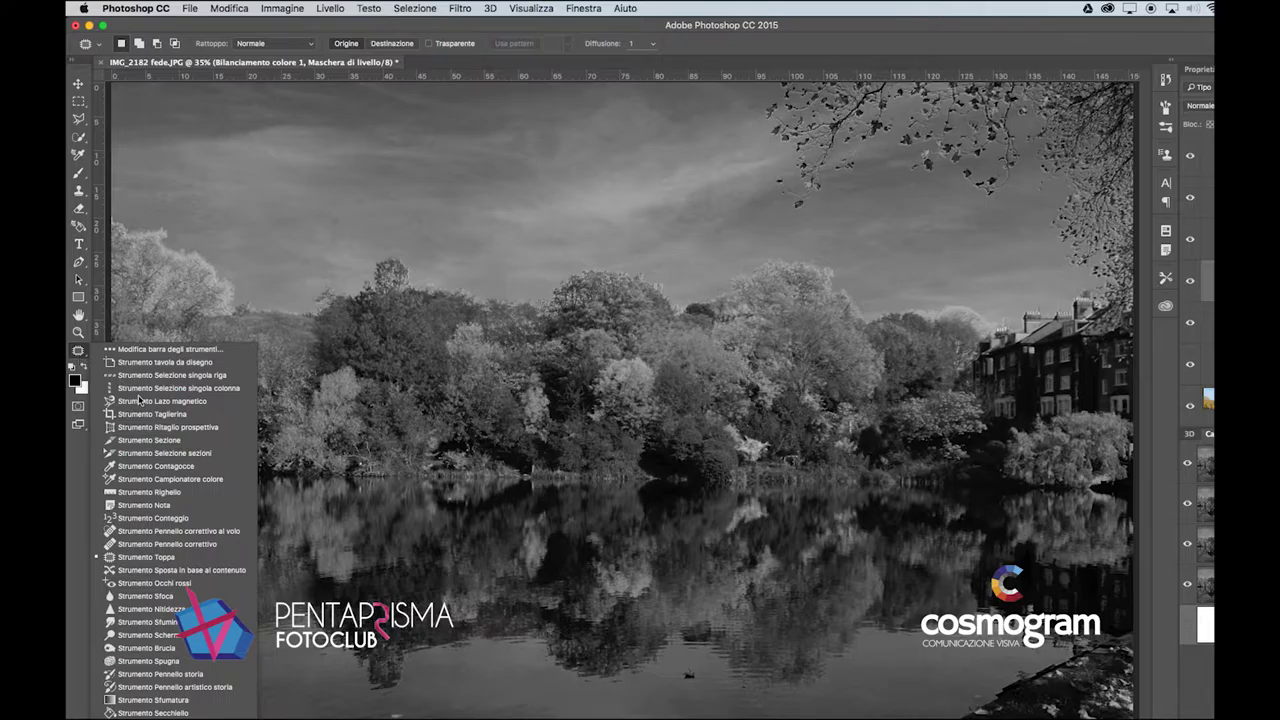
left_click(174, 493)
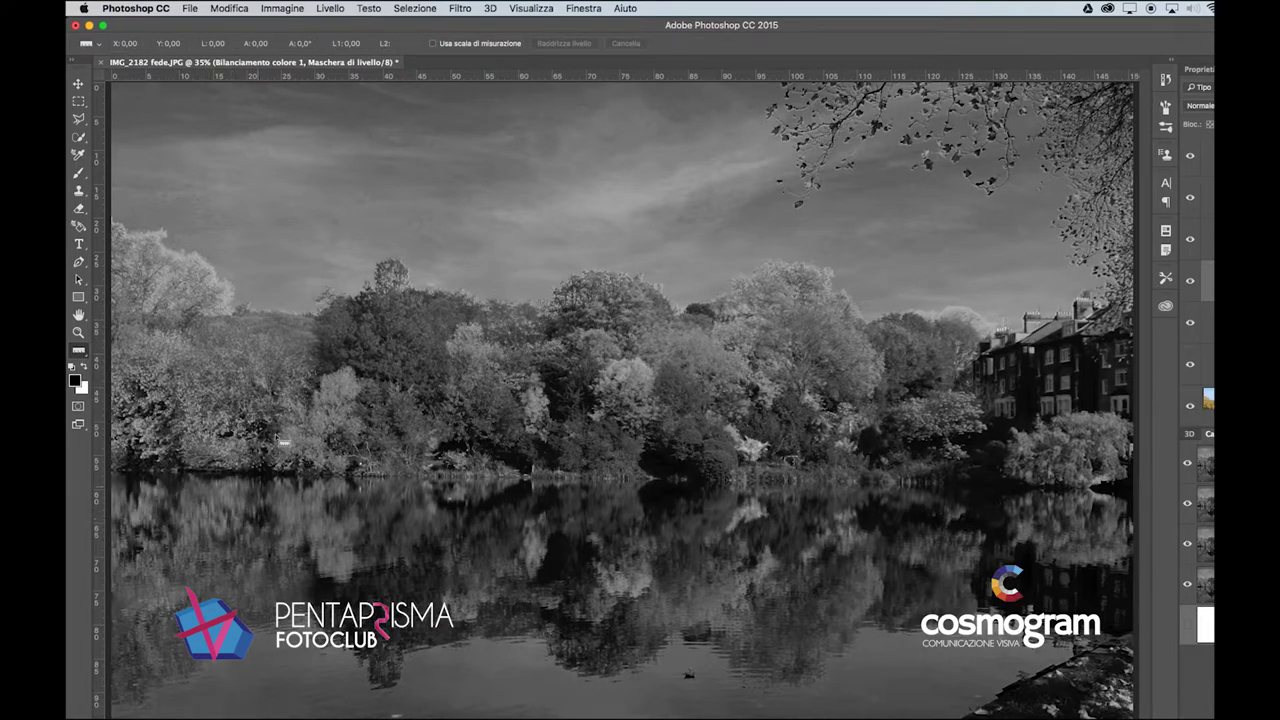
left_click(551, 486, "alt")
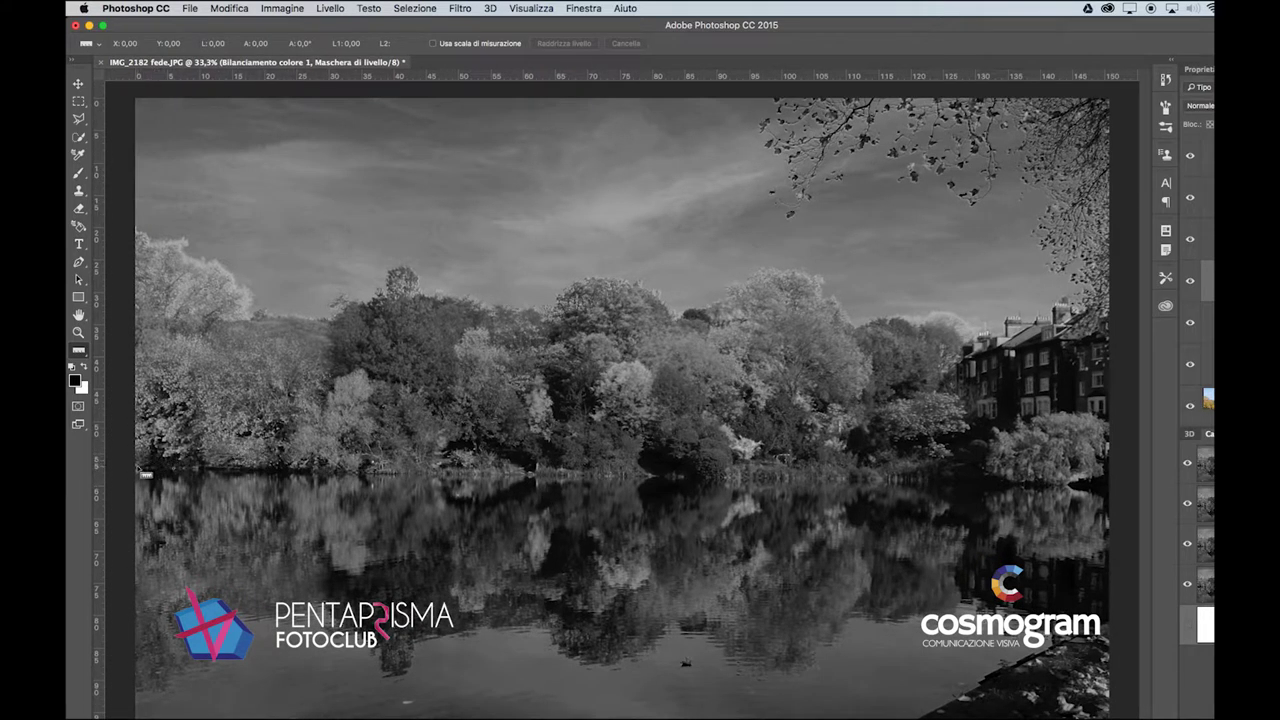
left_click_drag(137, 469, 1049, 503)
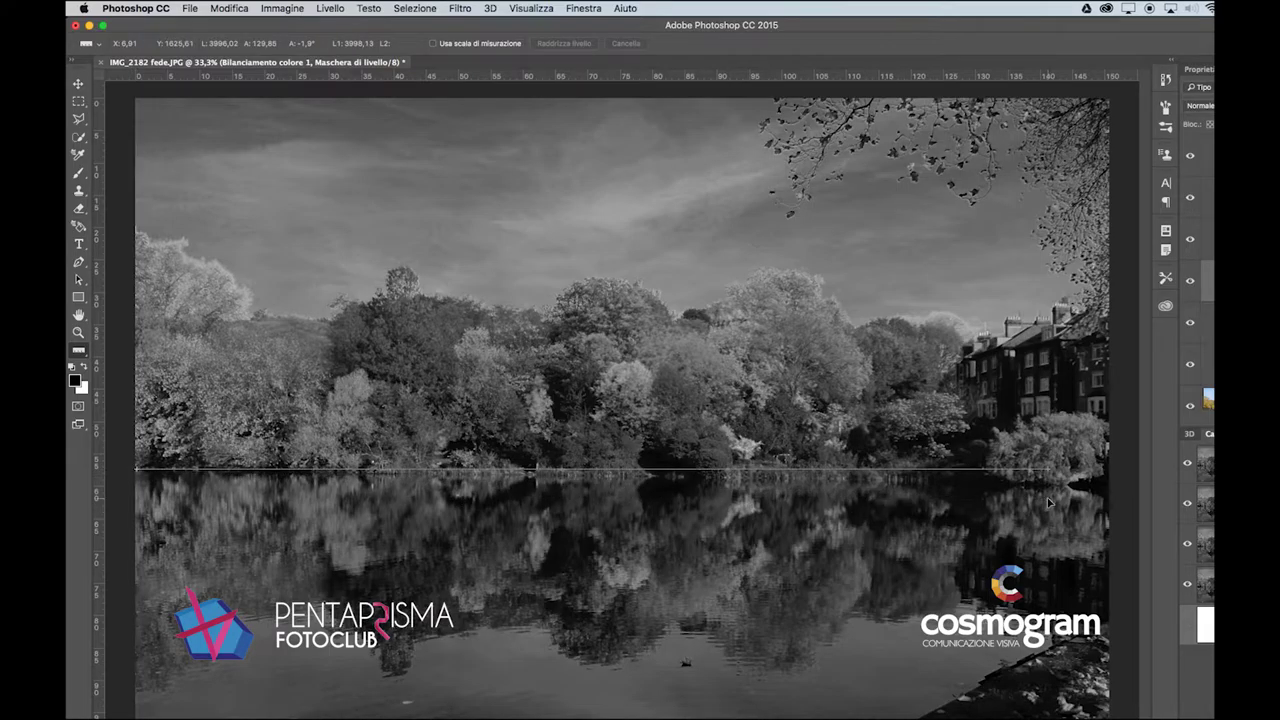
left_click_drag(1049, 503, 1108, 473)
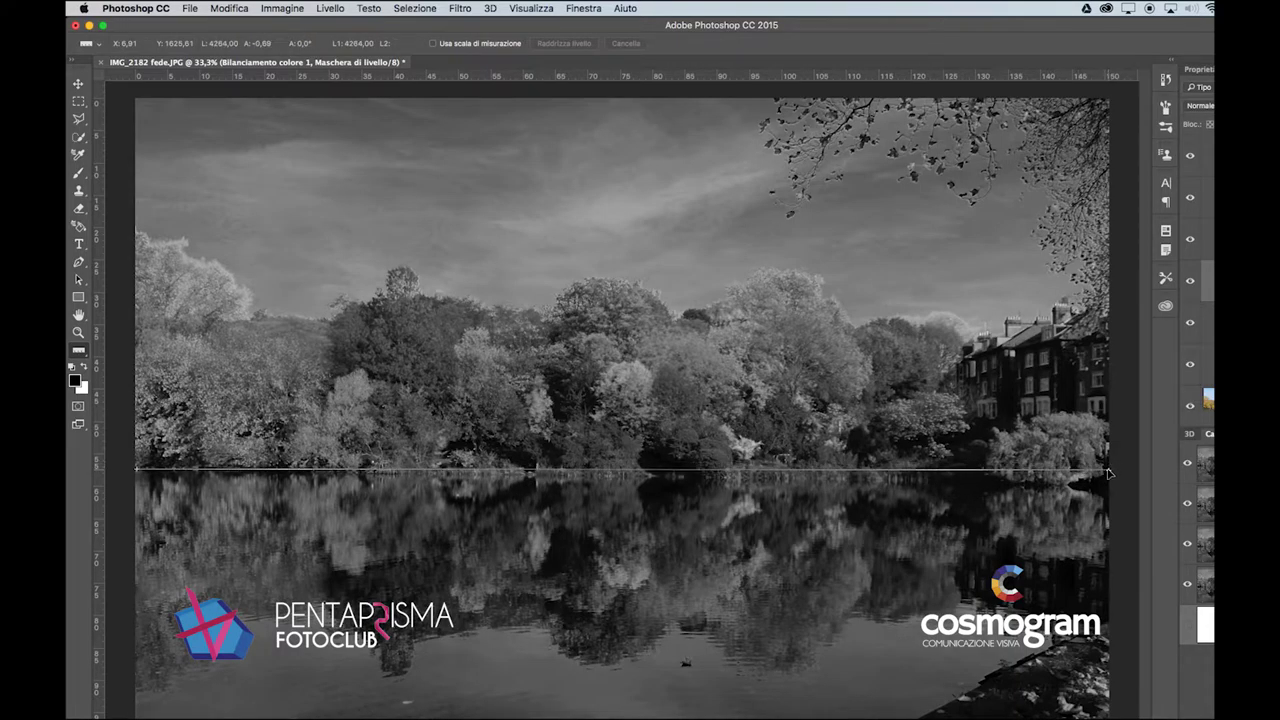
left_click_drag(1108, 473, 1107, 471)
Step: Rotate the canvas 0,06° counterclockwise from the ruler measurement, check the waterline again, and undo the rotation
left_click(281, 8)
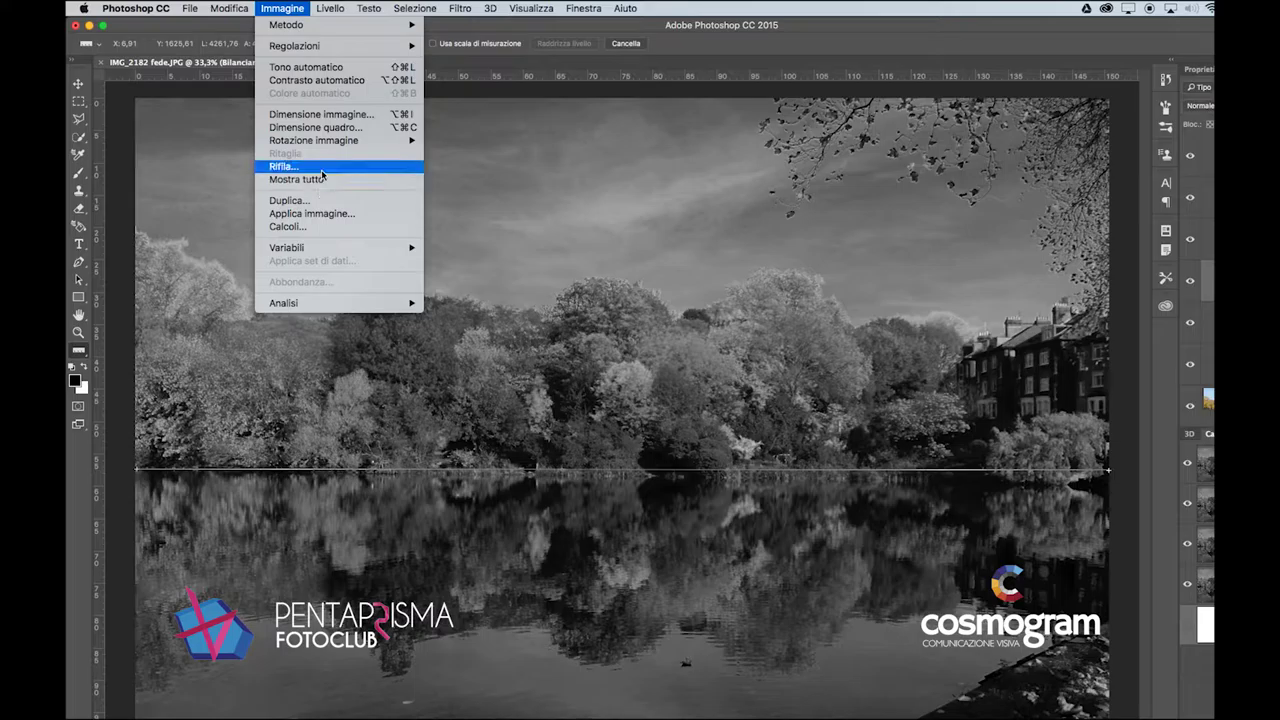
mouse_move(330, 141)
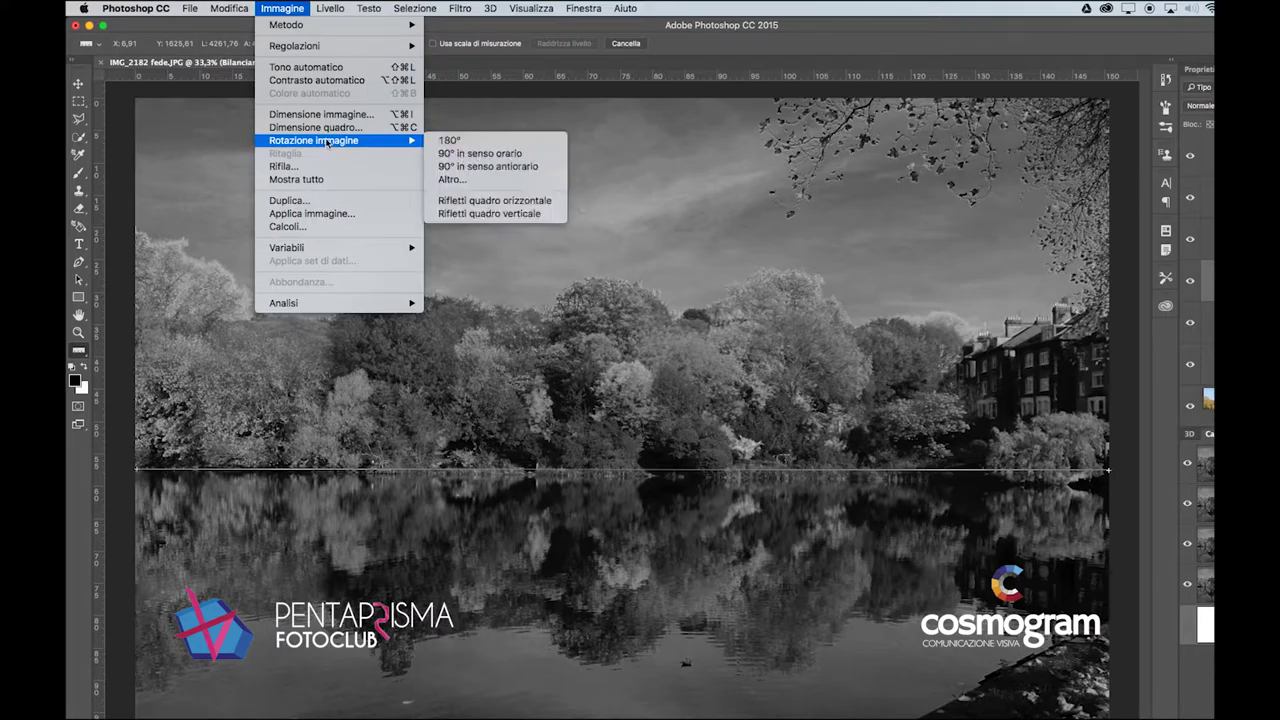
left_click(465, 181)
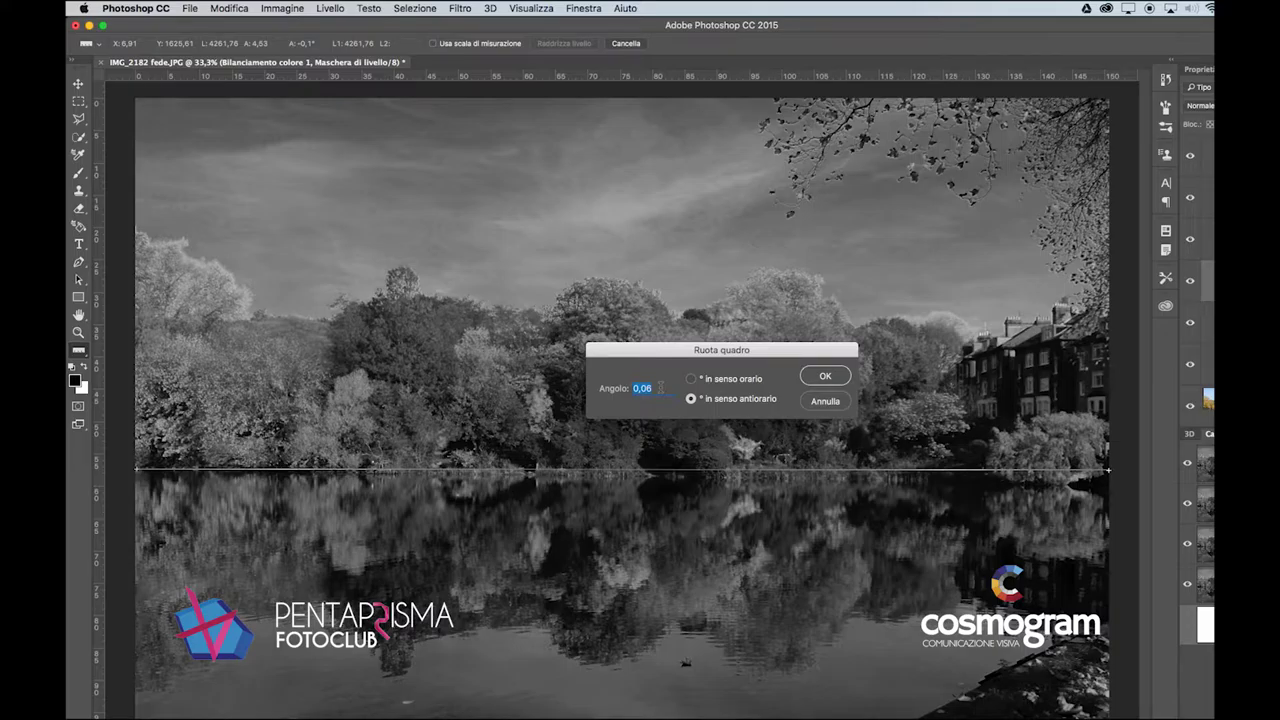
left_click(822, 376)
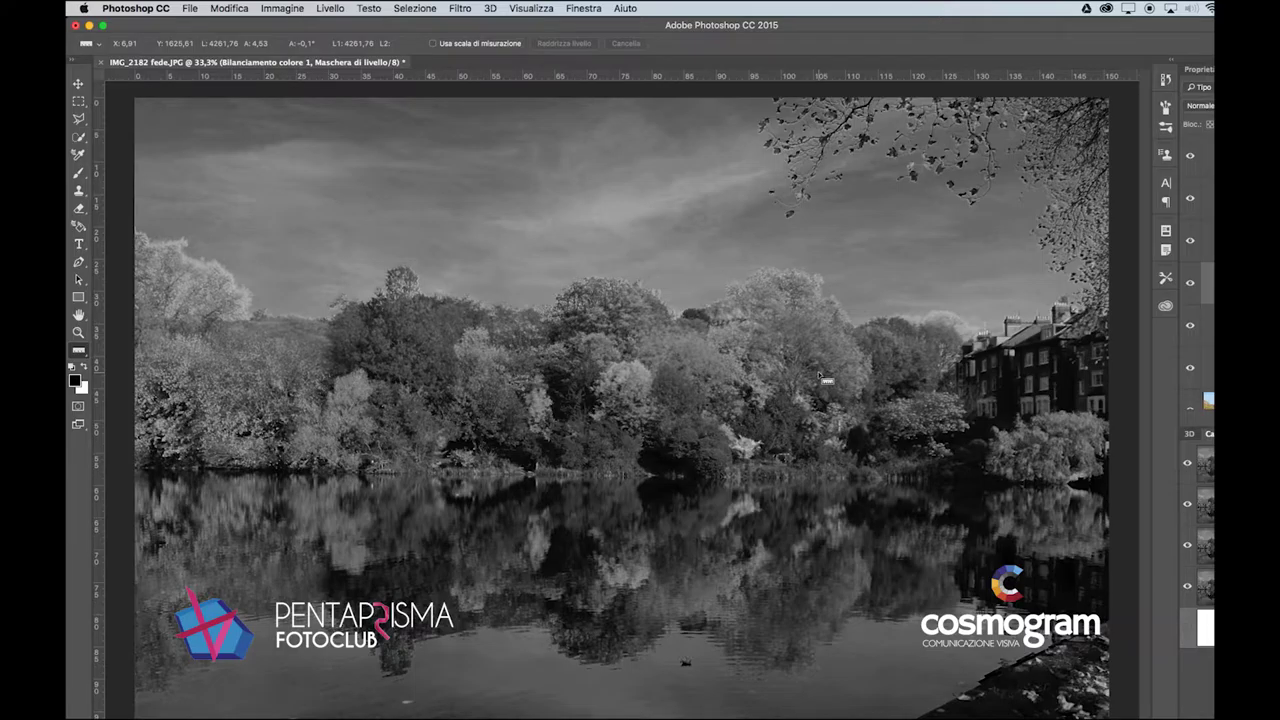
left_click_drag(134, 468, 1113, 469)
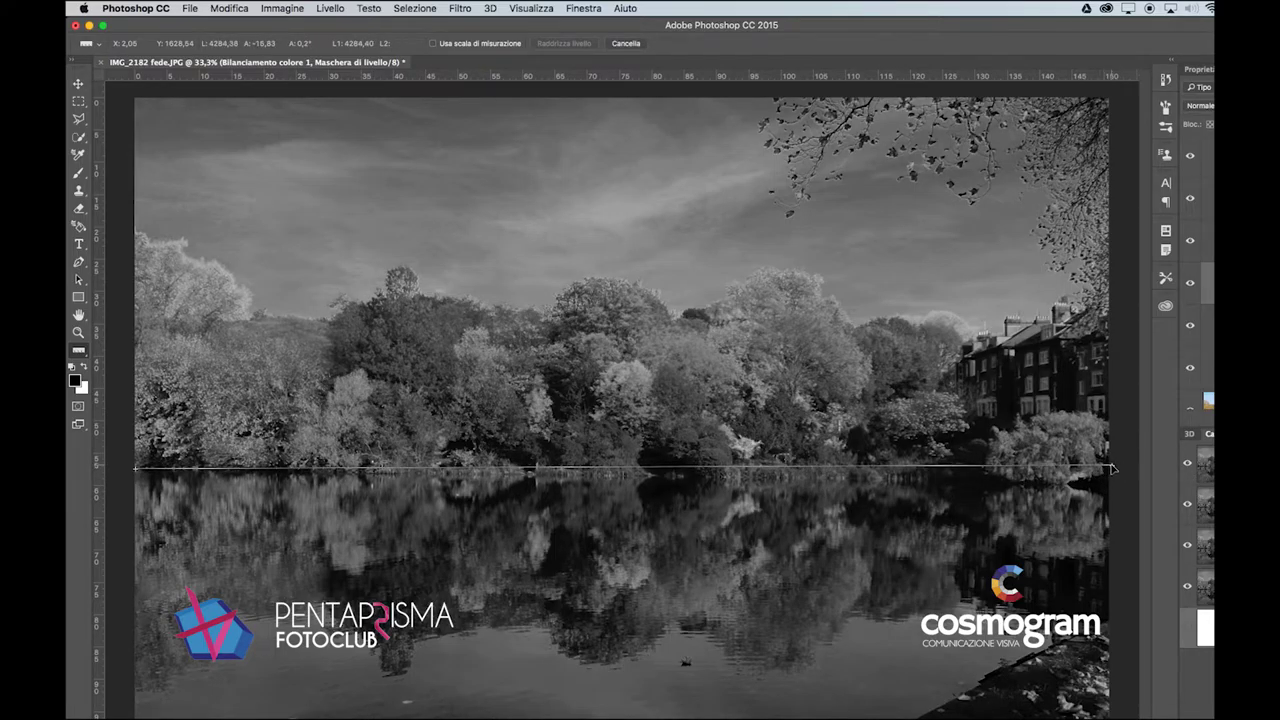
key("super+z")
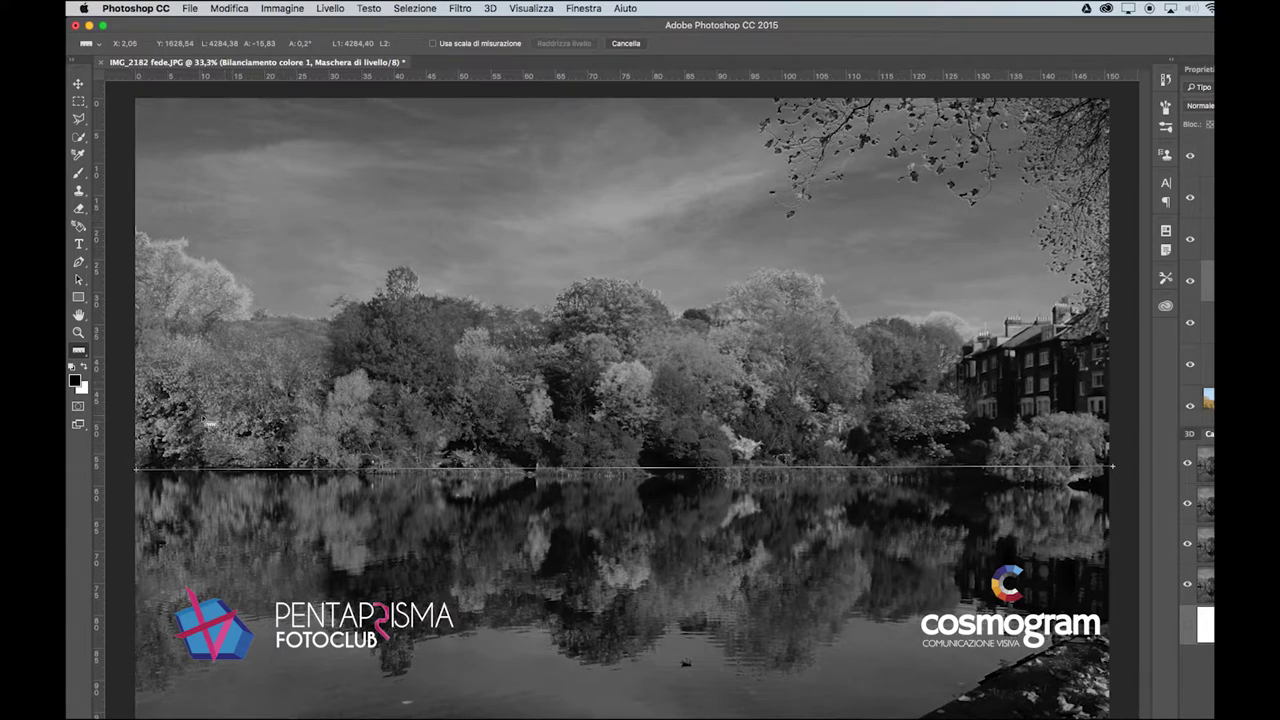
Step: Draw a diagonal ruler line down across the trees and lake, rotate the canvas 23,54° counterclockwise from it, and undo the rotation
left_click_drag(139, 281, 915, 612)
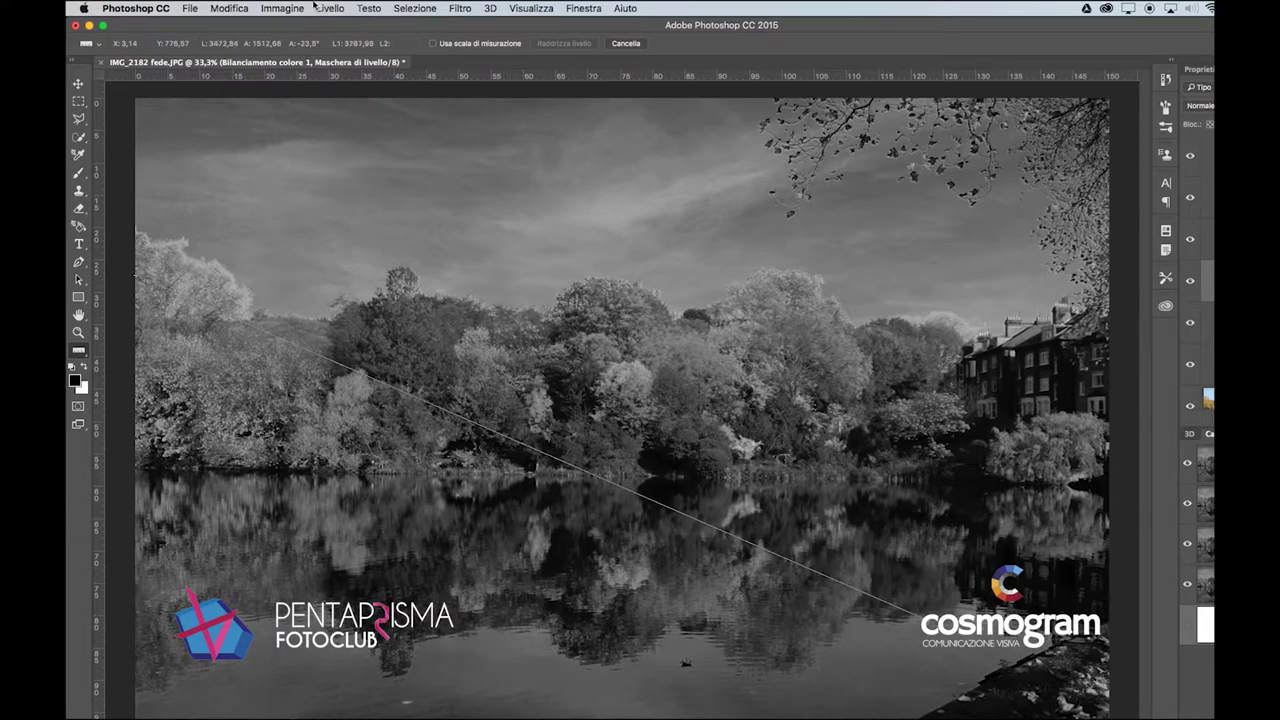
left_click(282, 8)
mouse_move(303, 141)
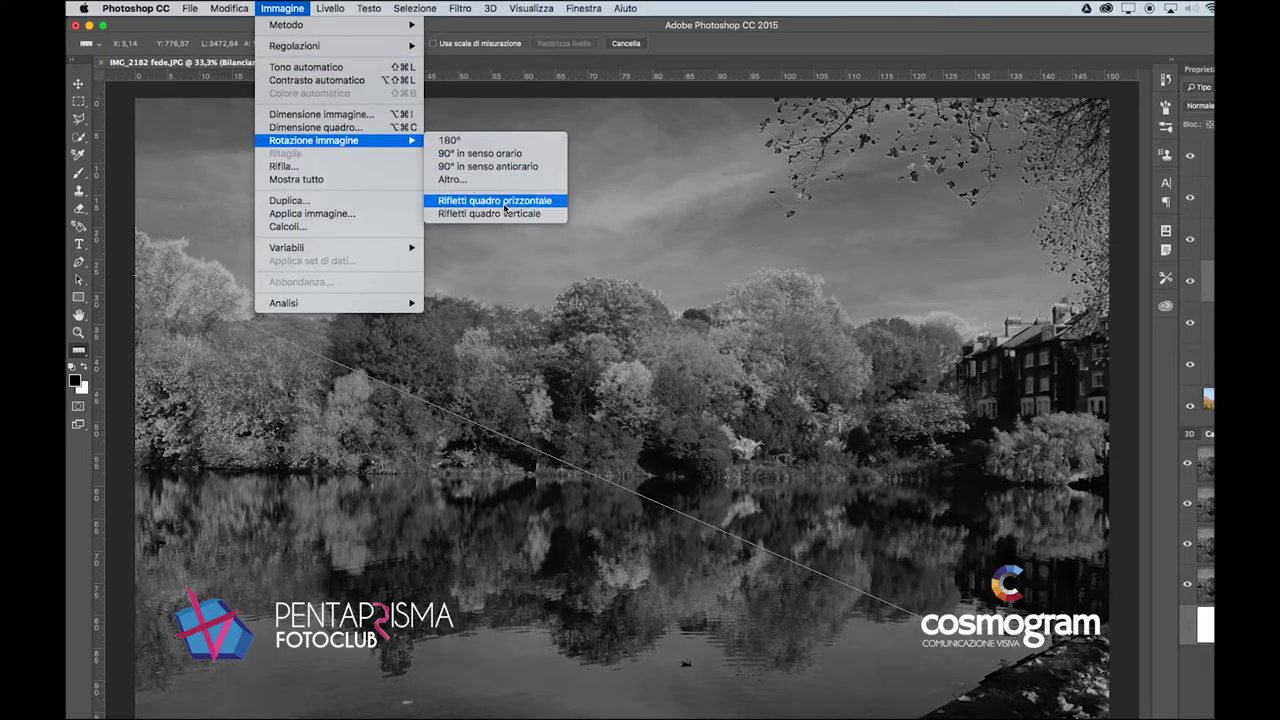
left_click(452, 179)
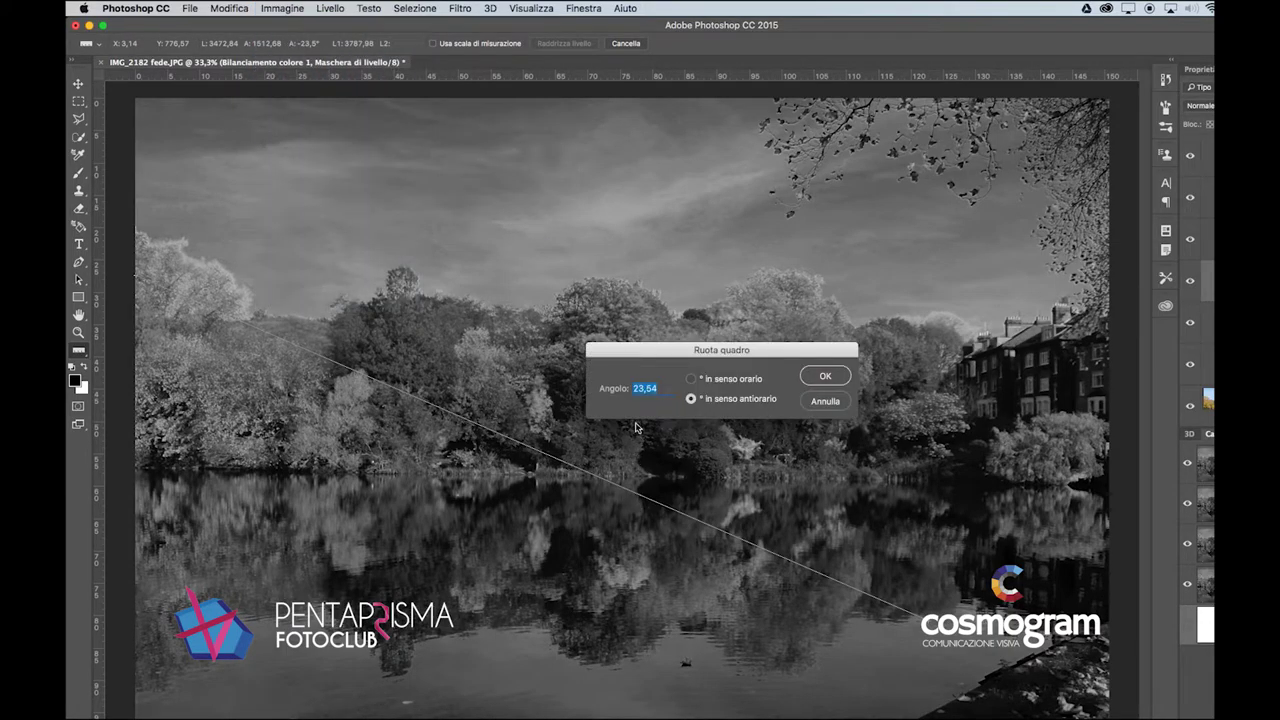
left_click(828, 376)
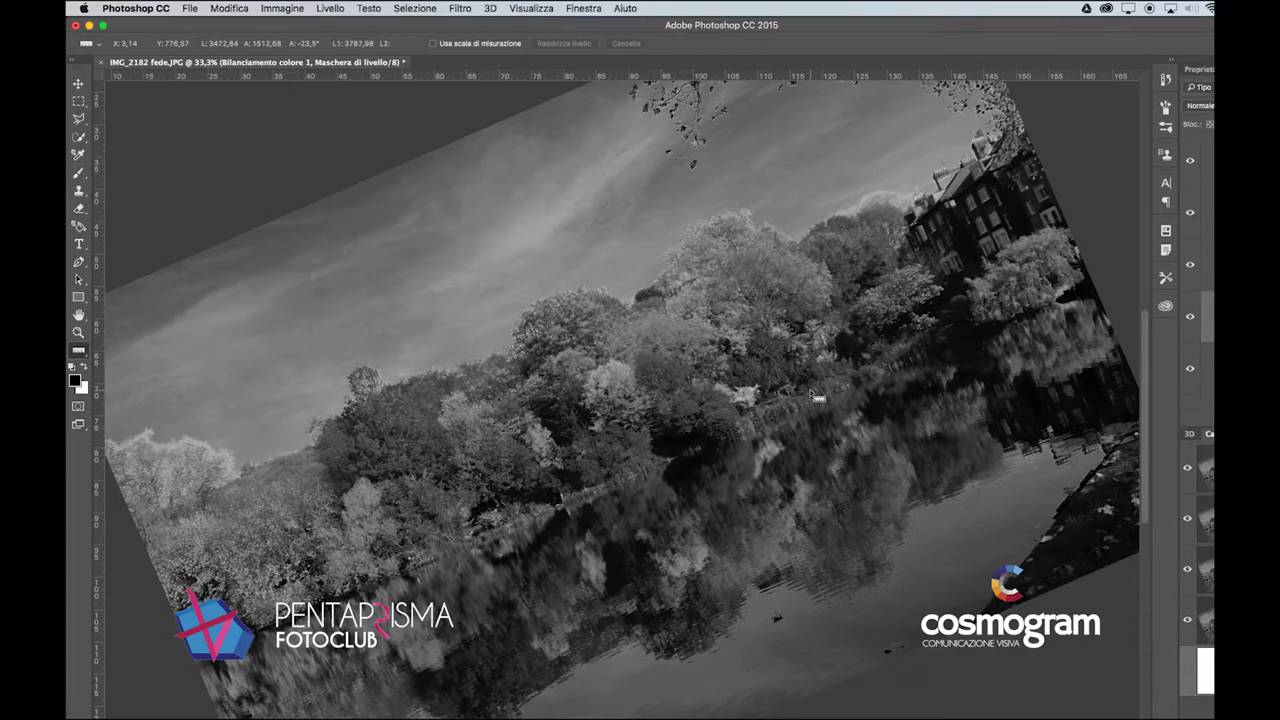
key("super+z")
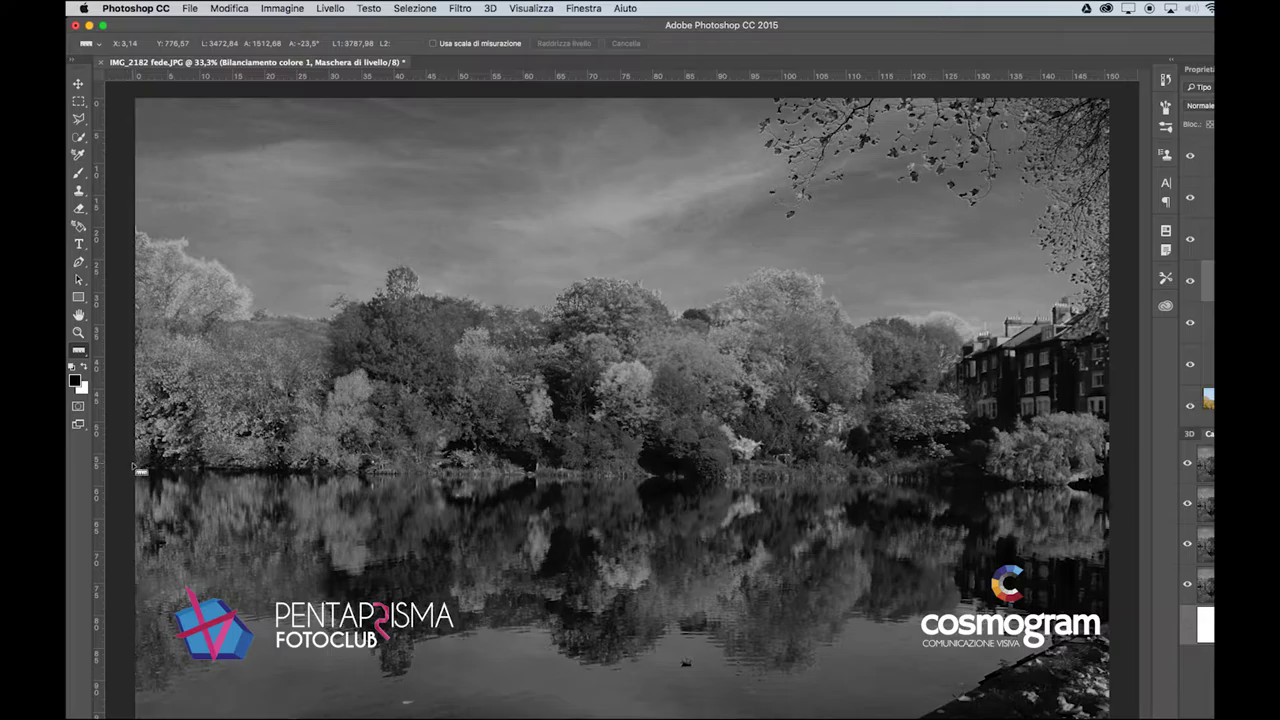
Step: Measure the waterline from the far bank's edge to near the houses, and check its arbitrary canvas rotation angle without applying it
left_click_drag(138, 467, 916, 471)
left_click(282, 8)
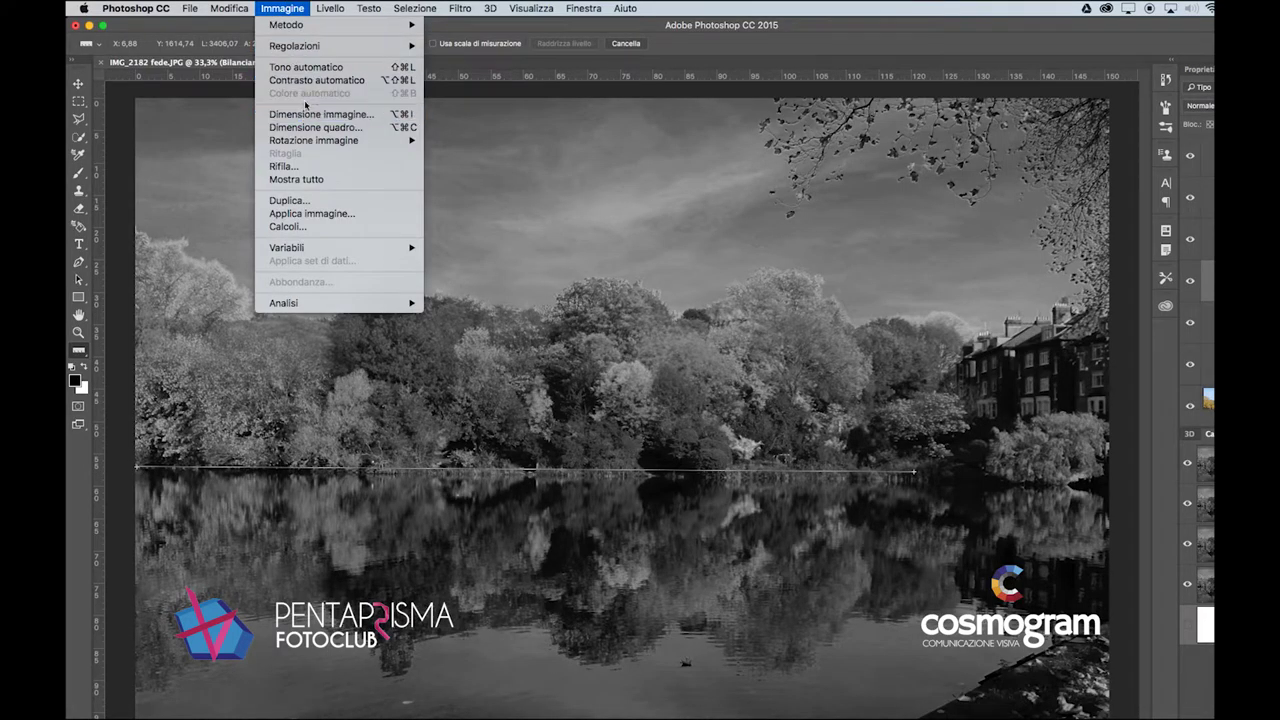
mouse_move(315, 141)
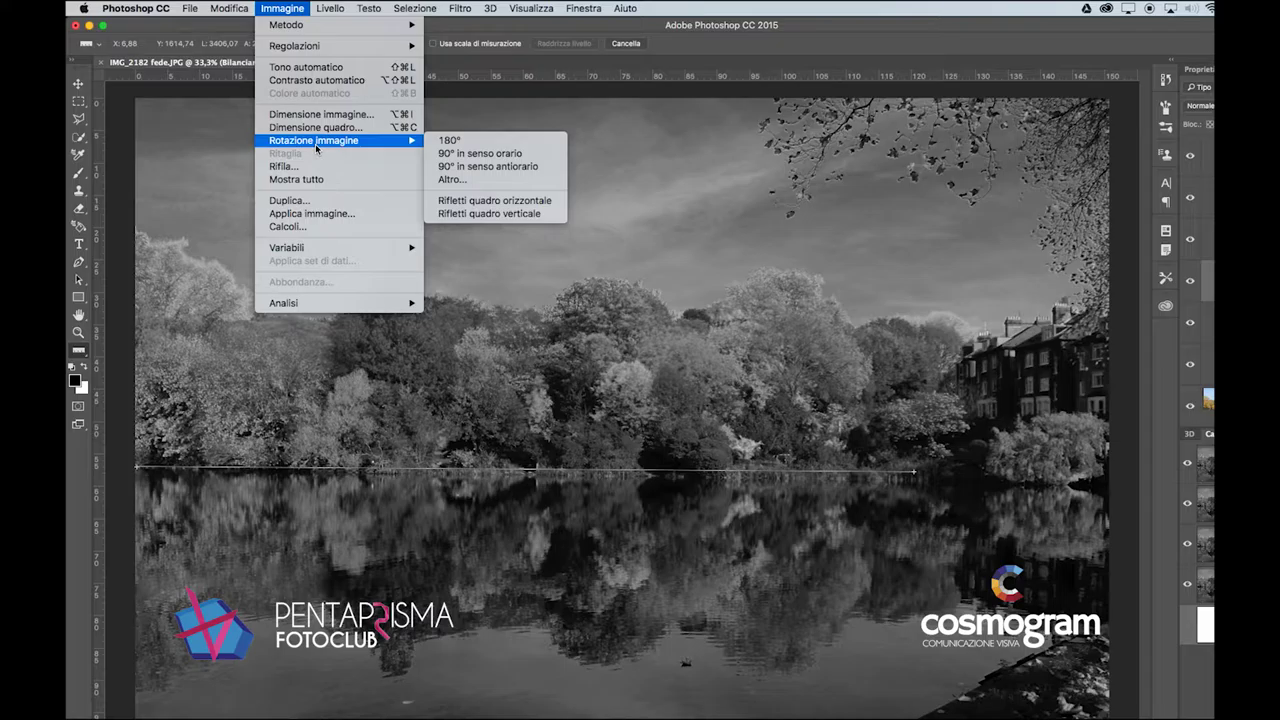
left_click(487, 179)
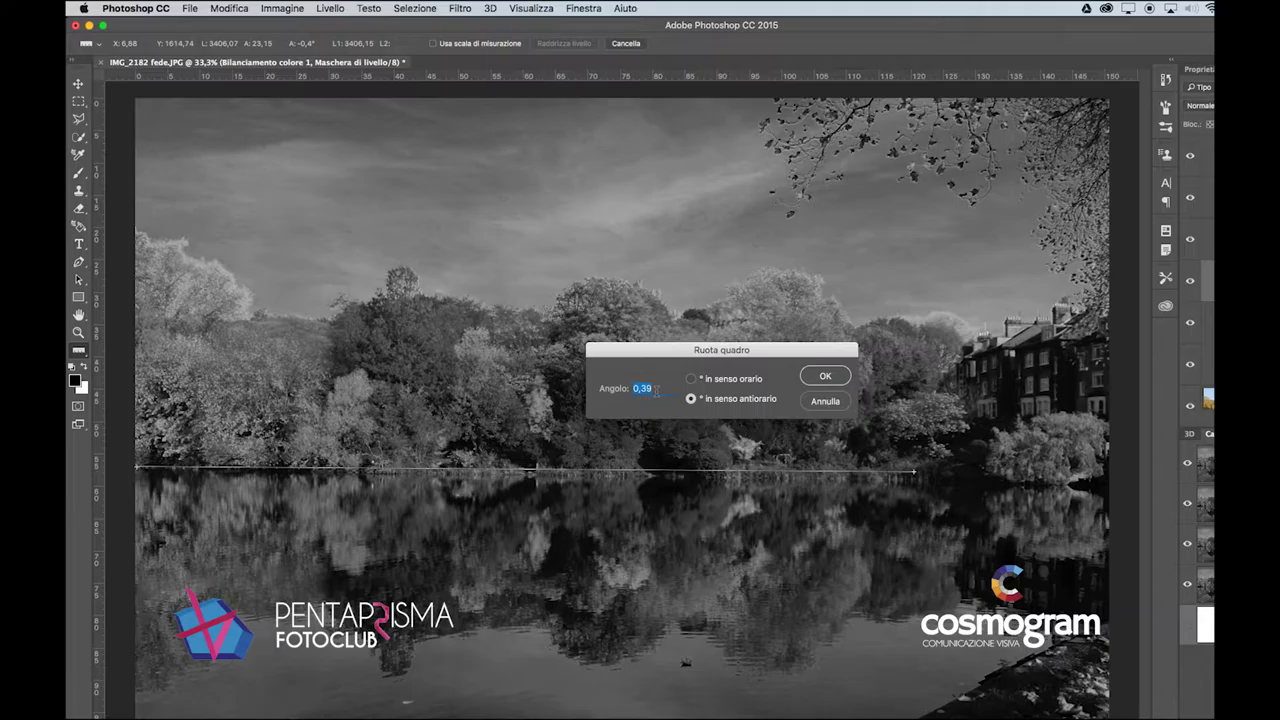
left_click(824, 401)
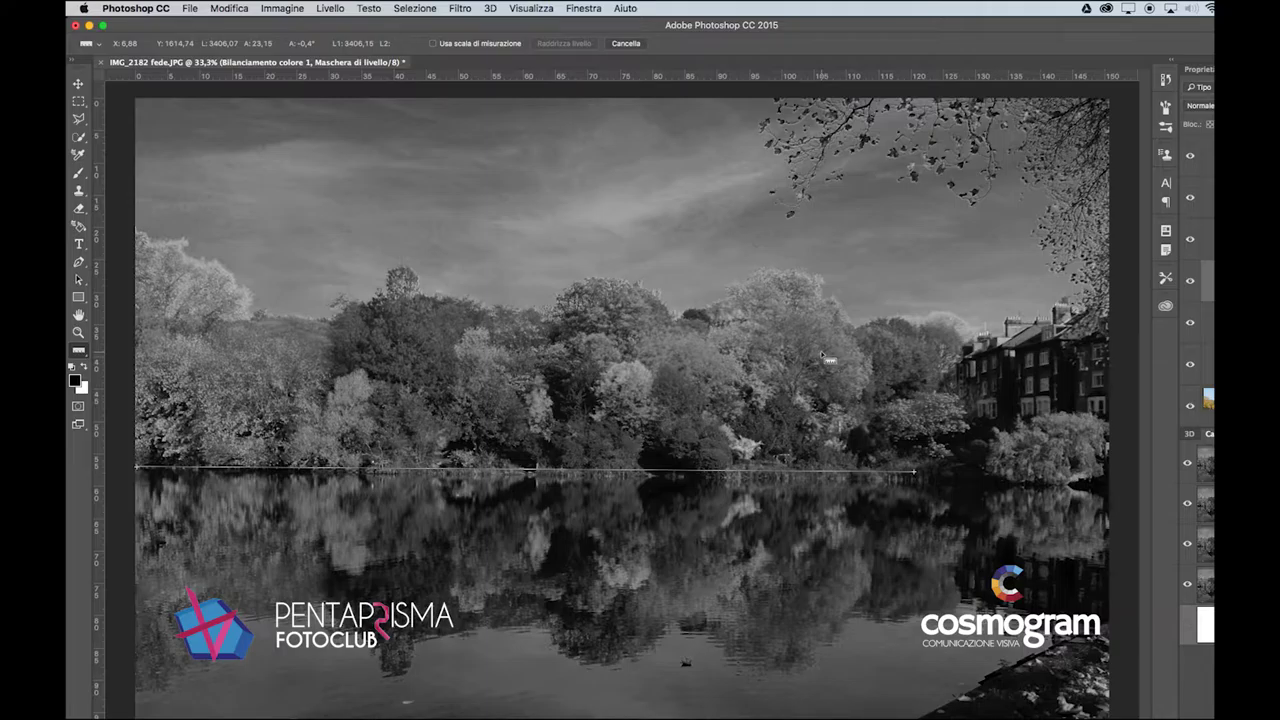
Step: Set the arbitrary canvas rotation angle to 0 and accept it
left_click(276, 8)
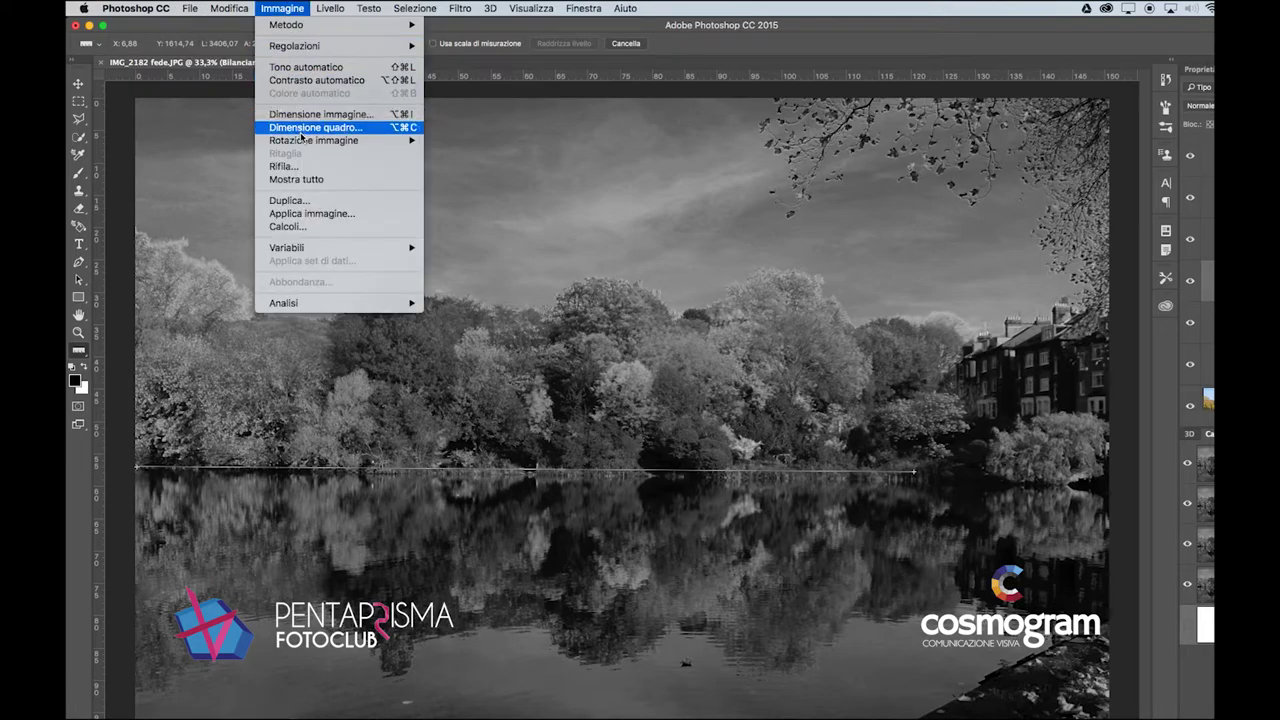
left_click(276, 8)
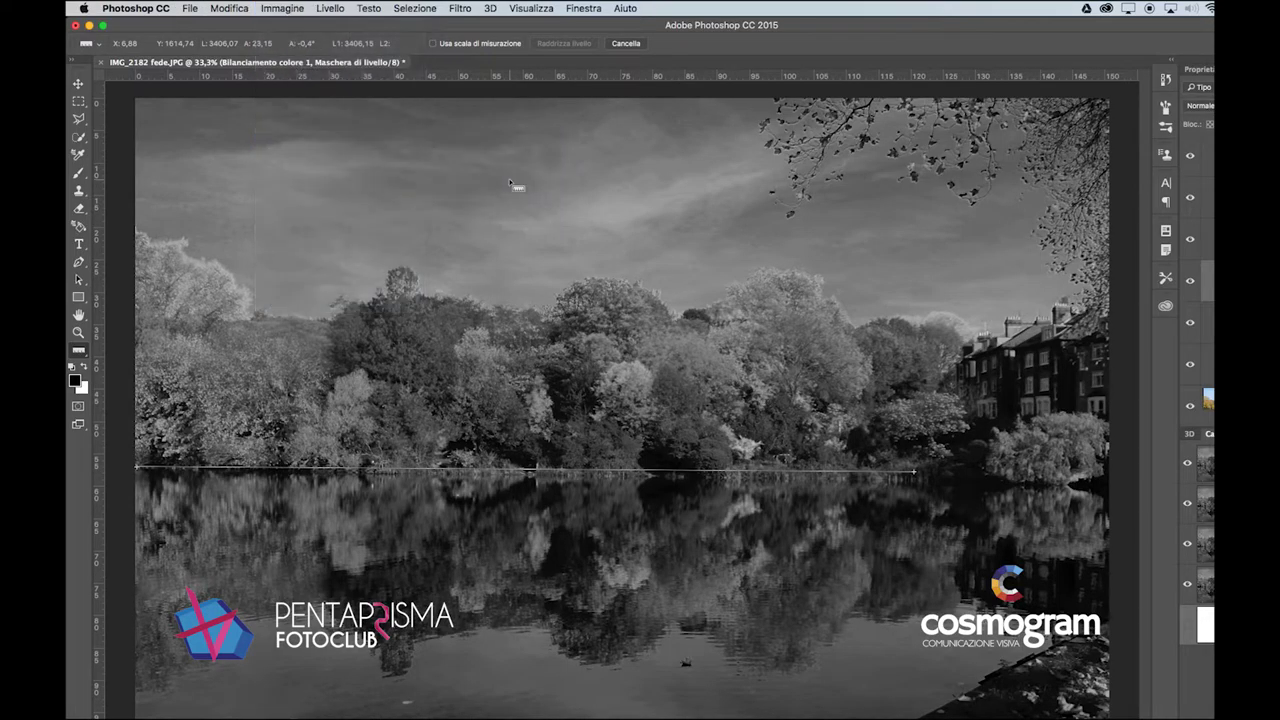
left_click(276, 8)
mouse_move(352, 140)
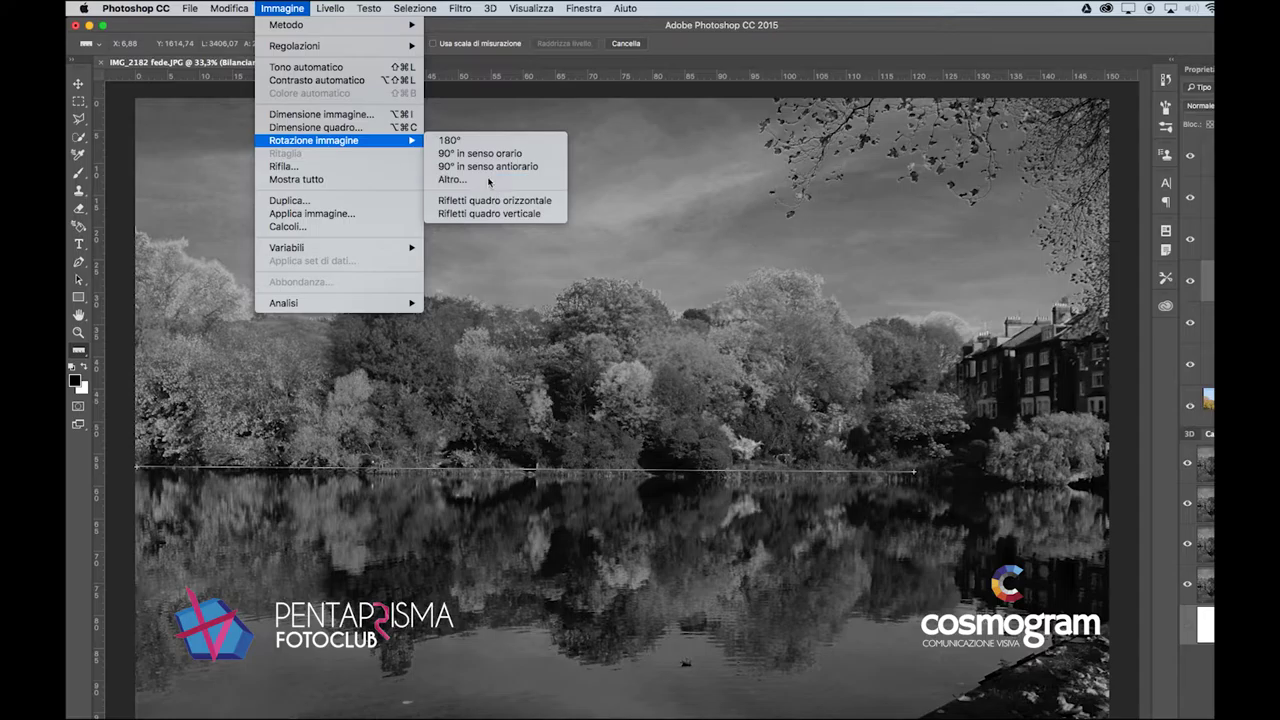
left_click(489, 181)
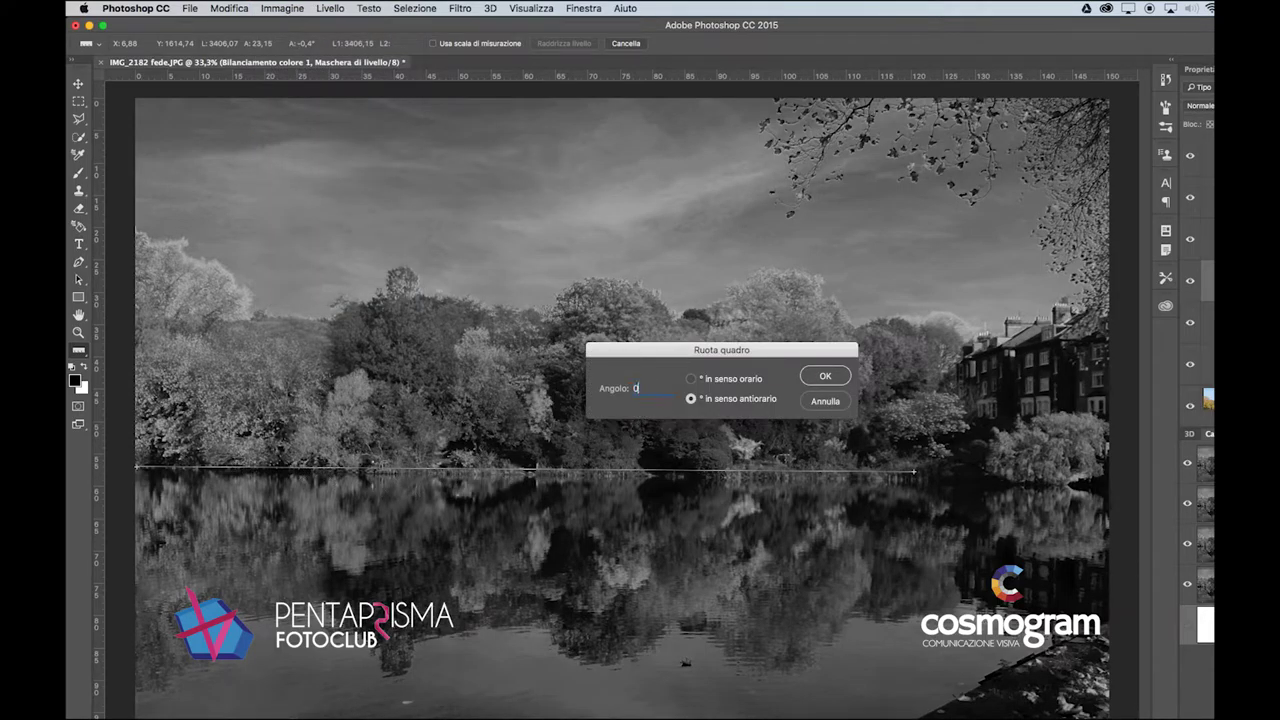
left_click(825, 376)
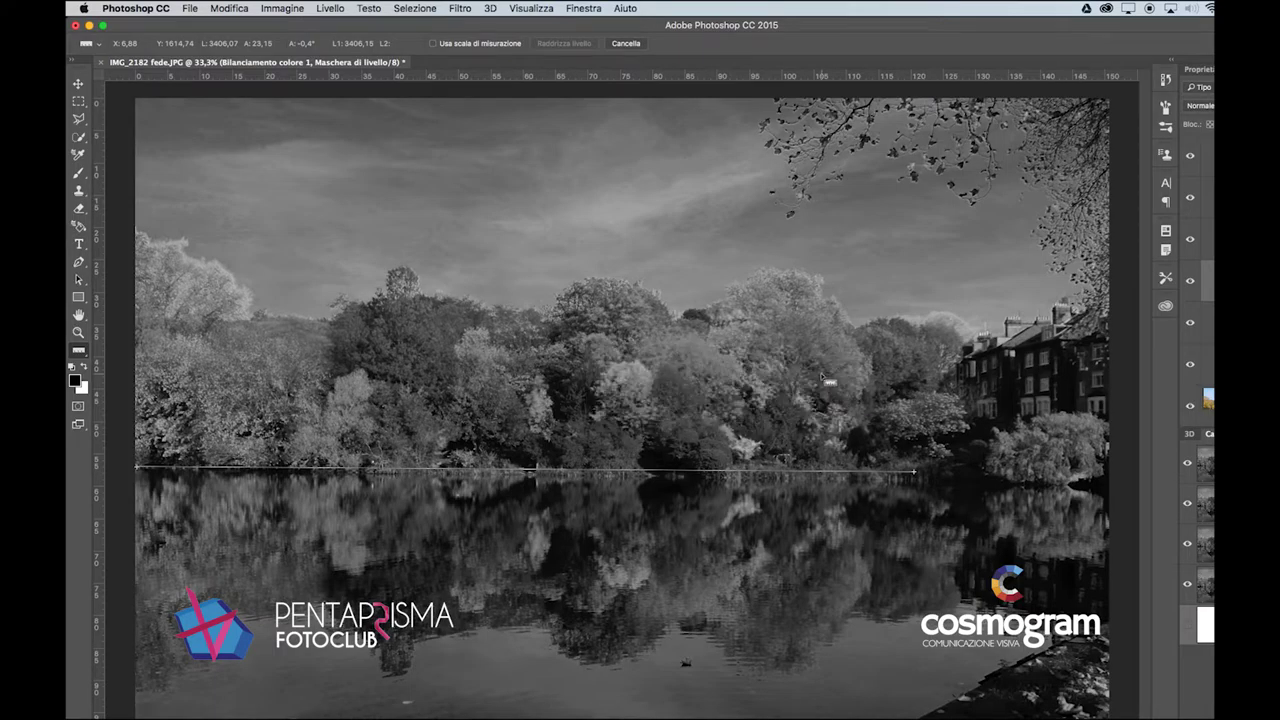
Step: Draw a diagonal ruler line from the sky down to the treetops
left_click_drag(289, 165, 695, 450)
left_click_drag(625, 534, 818, 447)
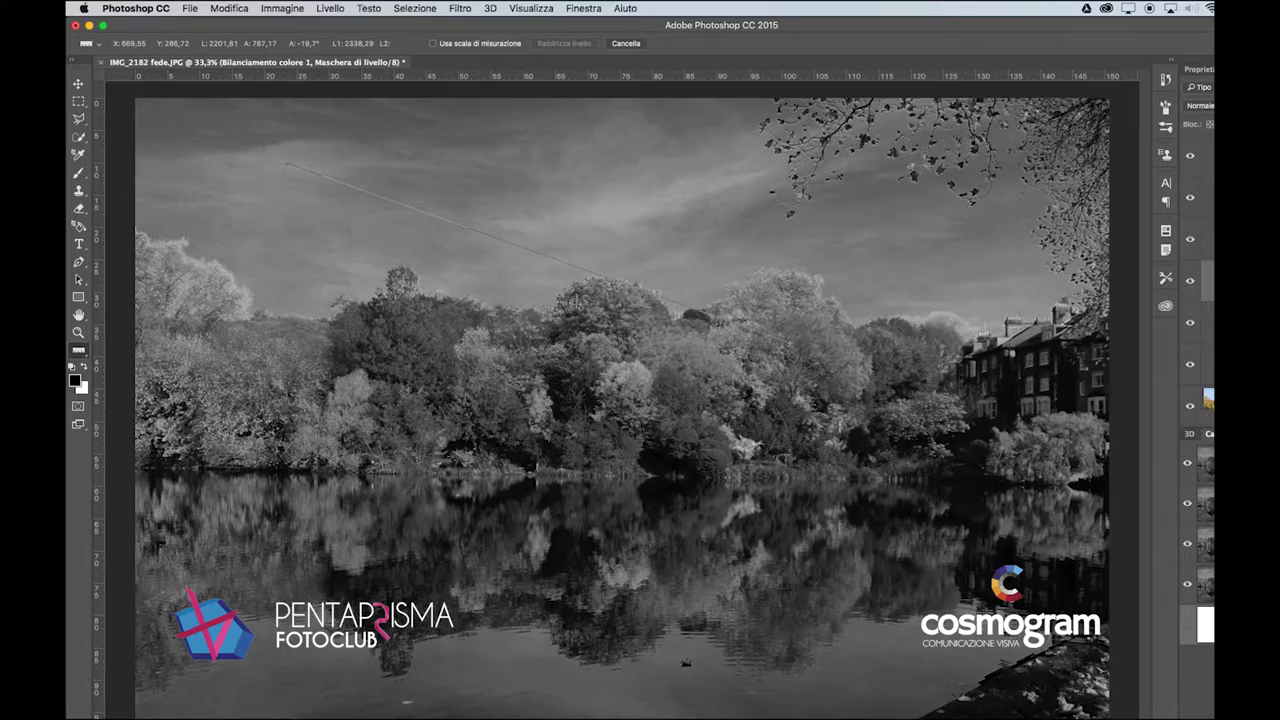
Step: Duplicate the Filtro fotografico 1 adjustment layer
scroll(1195, 280, "down", 1)
scroll(1195, 270, "up", 1)
left_click(1208, 322)
left_click(1208, 364)
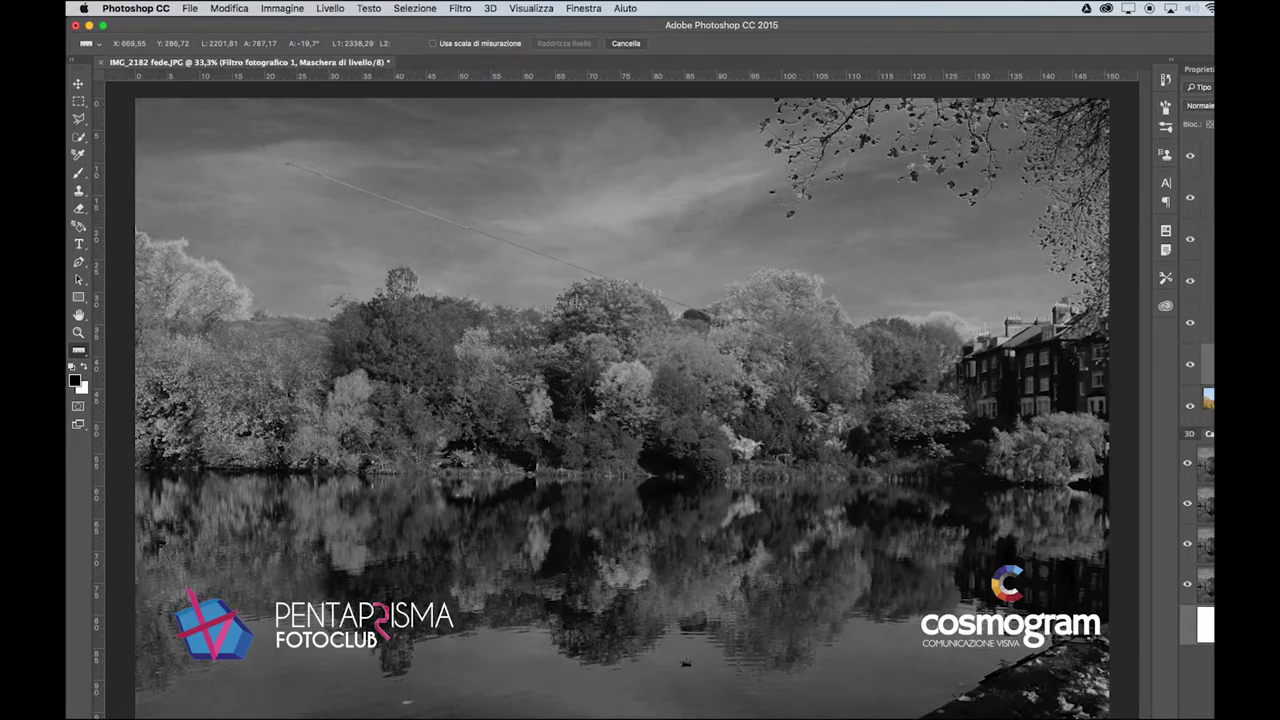
scroll(1200, 404, "down", 1)
key("super+j")
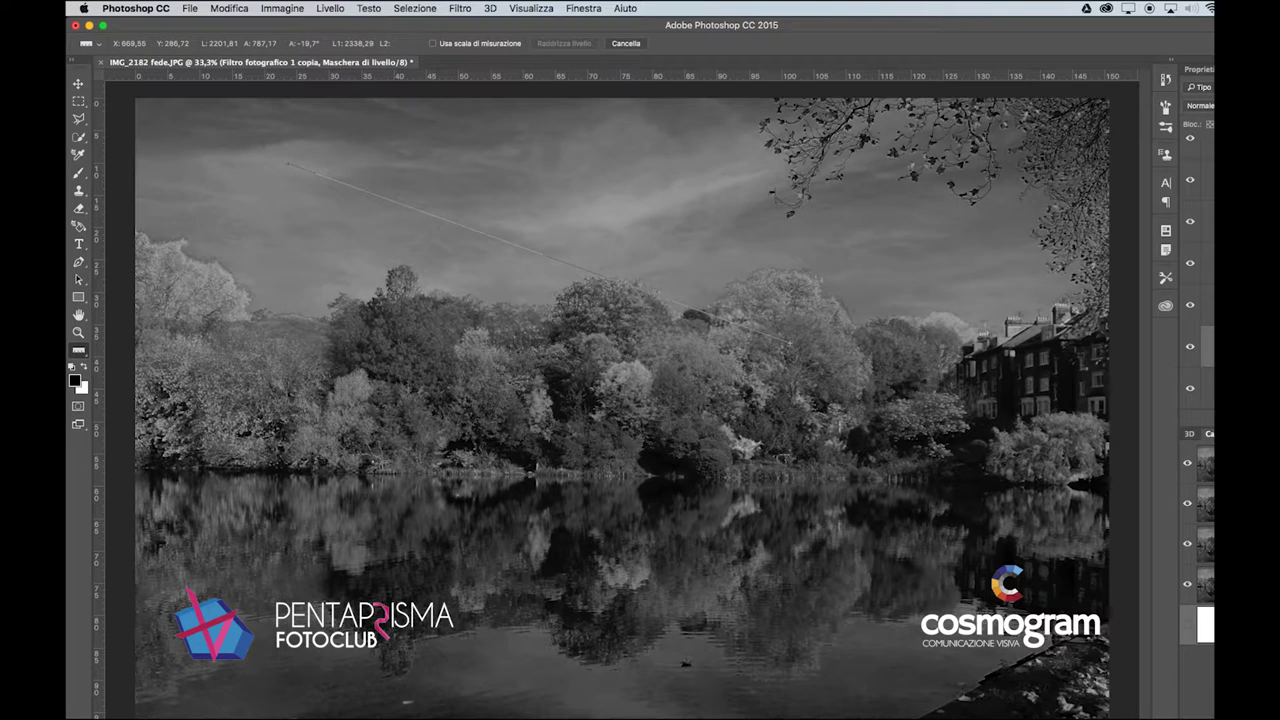
Step: Compare the image with and without the layer directly above Filtro fotografico 1 copia, leaving that layer hidden
left_click(1190, 348)
left_click(1190, 350)
left_click(1191, 312)
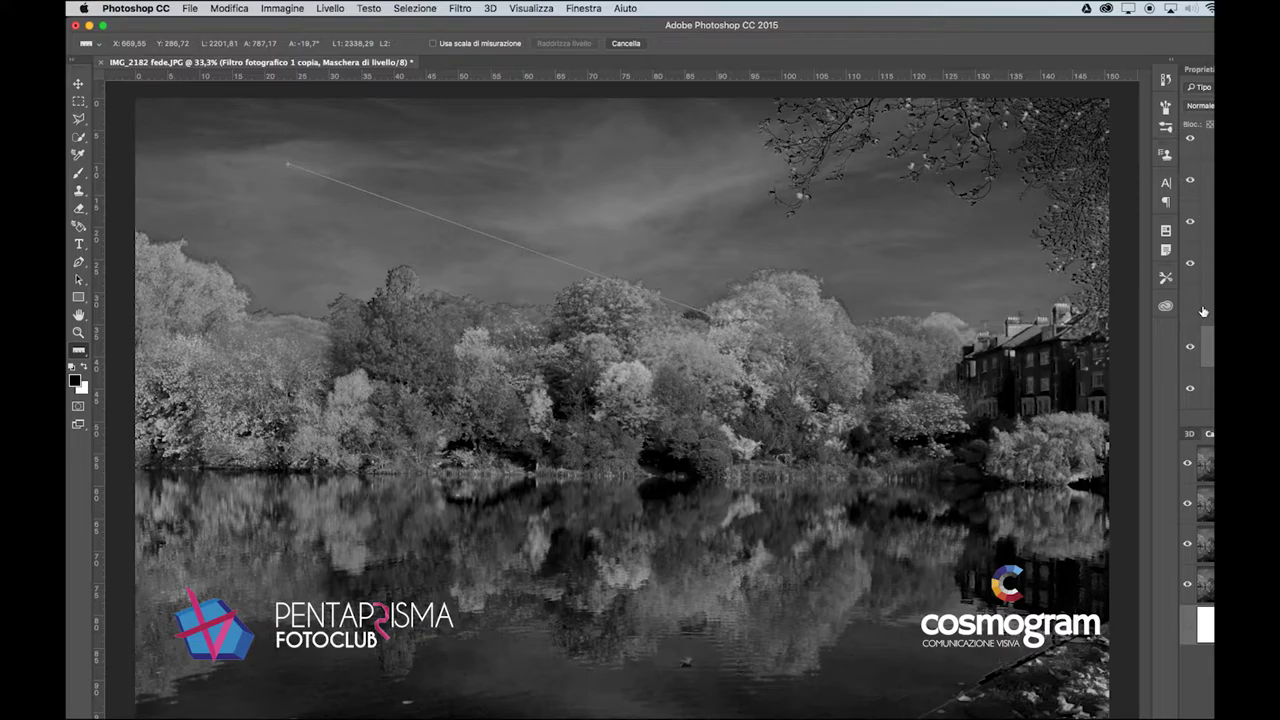
left_click(1191, 306)
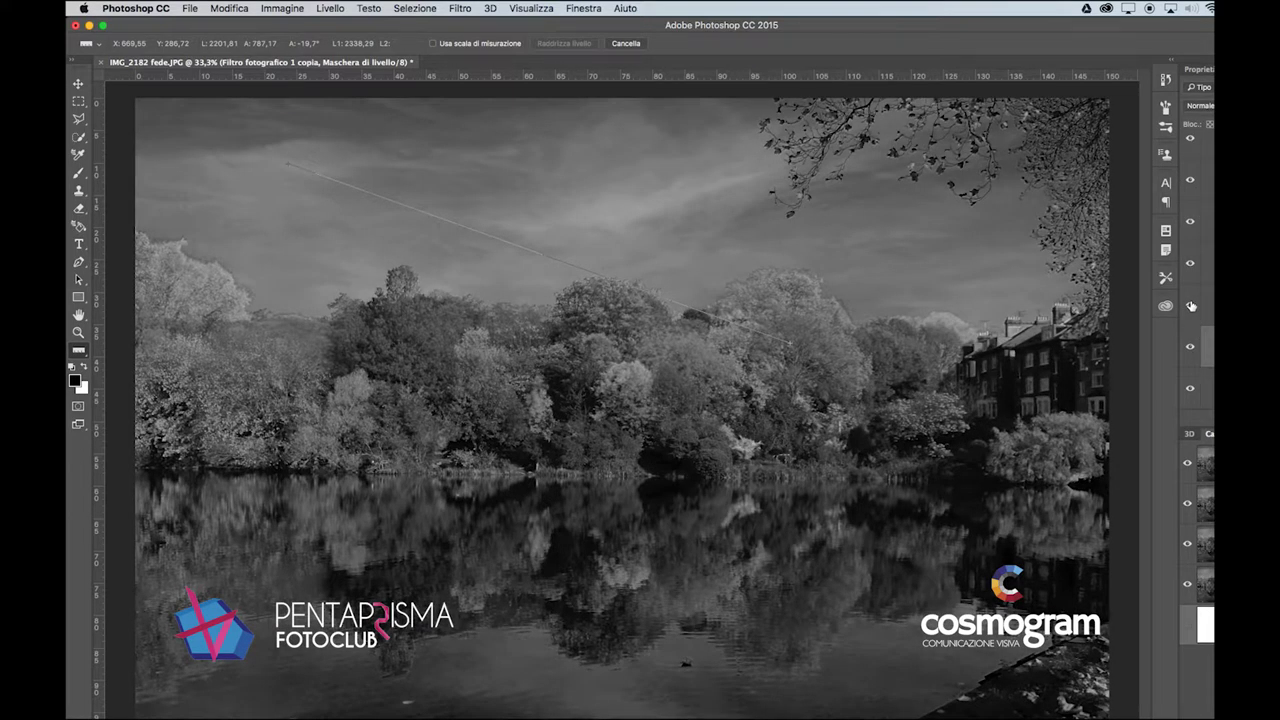
left_click(1191, 306)
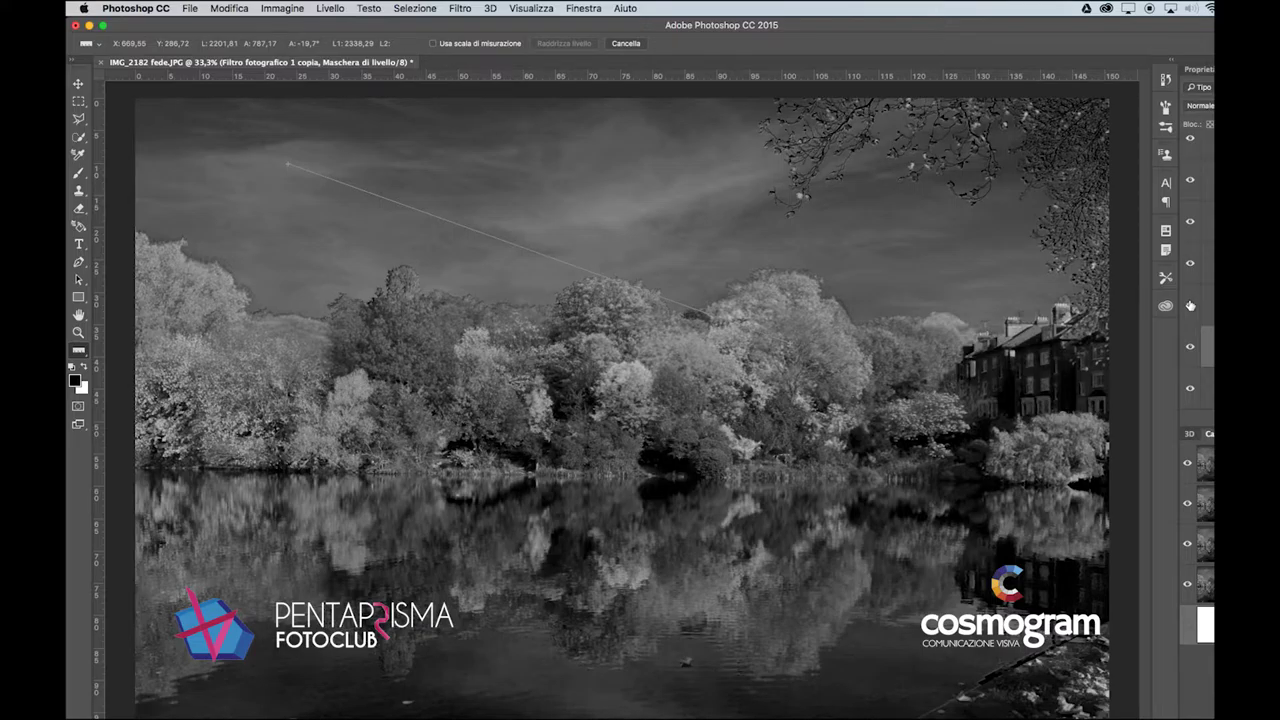
left_click(1190, 305)
left_click(1190, 305)
scroll(1195, 300, "up", 1)
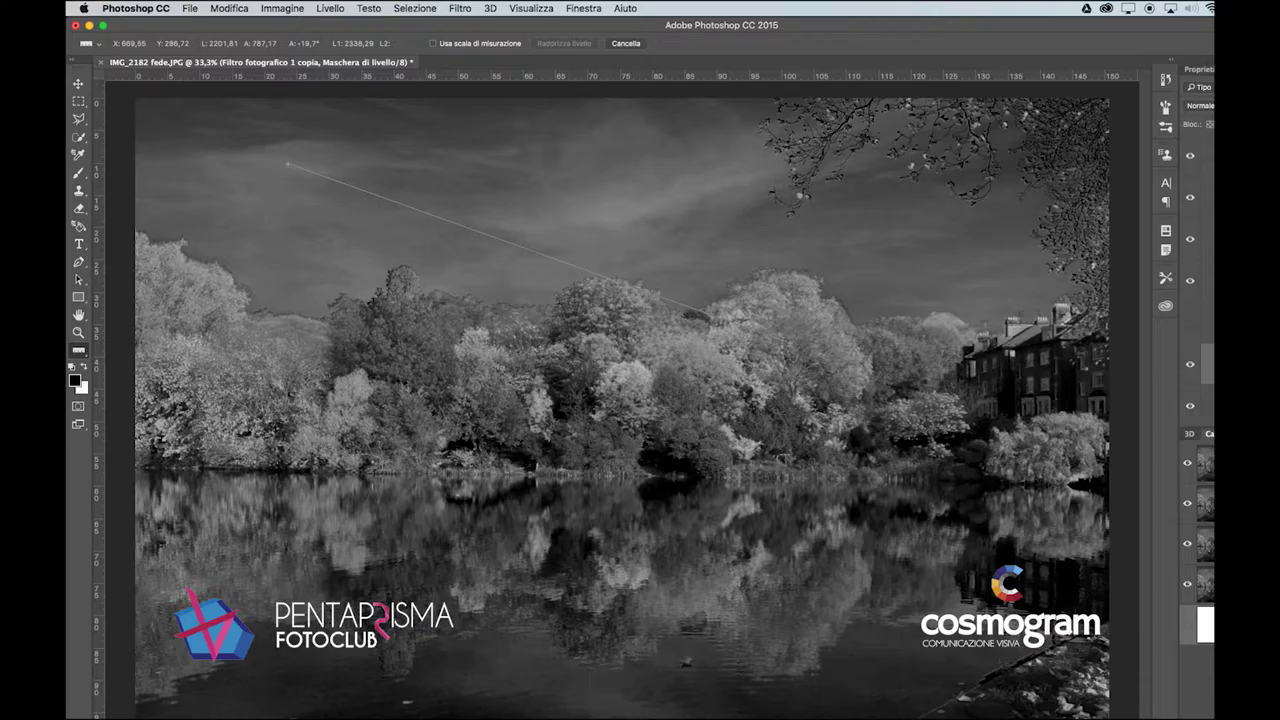
Step: Select the Tonalità/saturazione 1 layer and compare the red, green and blue channels, ending on the RGB composite
left_click(1207, 155)
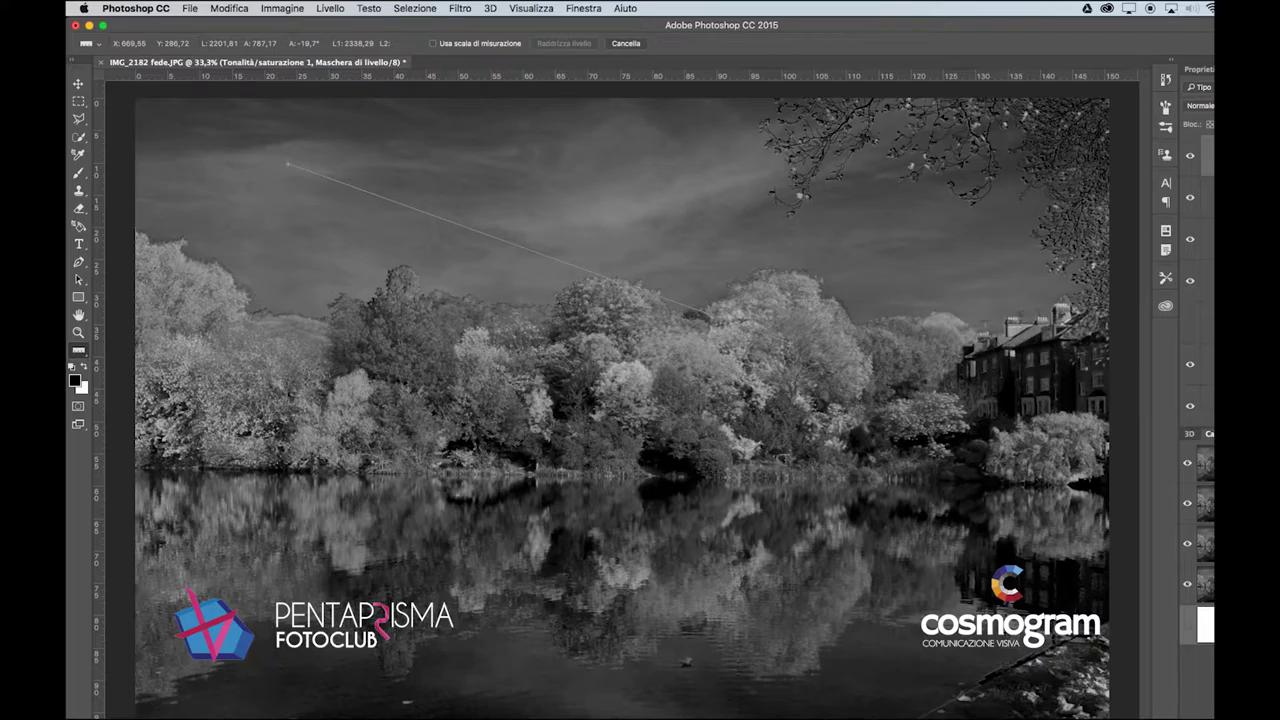
key("super+2")
key("super+3")
key("super+4")
key("super+5")
key("super+4")
key("super+3")
key("super+2")
key("super+3")
key("super+4")
key("super+5")
key("super+4")
key("super+3")
left_click(1205, 463)
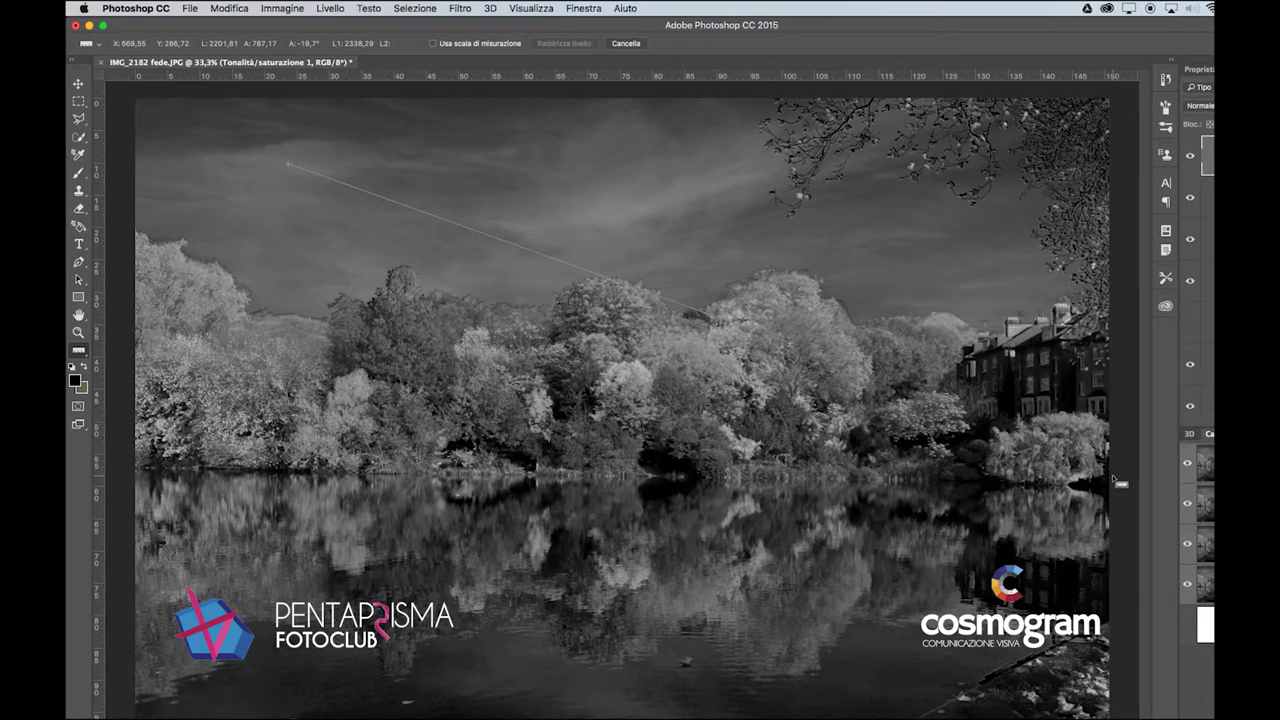
Step: Save the layered image as IMG_2182 fede.psd in Photoshop format with maximised compatibility
left_click(189, 8)
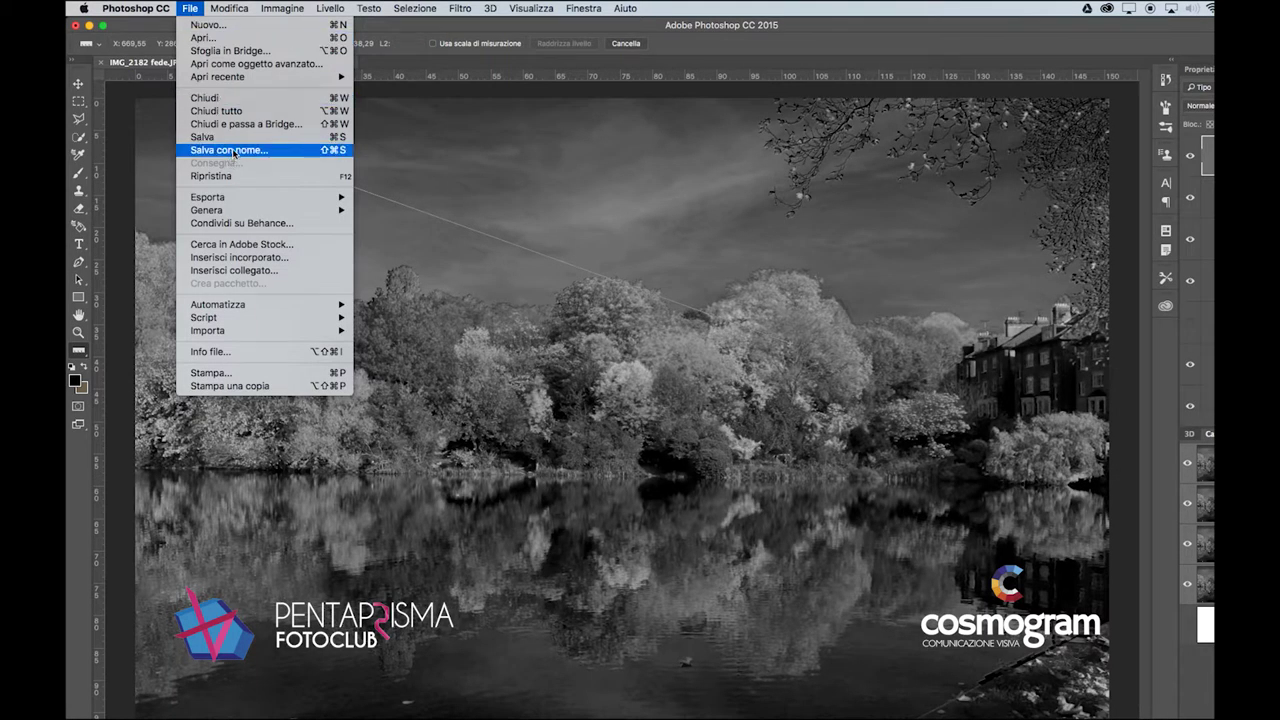
left_click(229, 150)
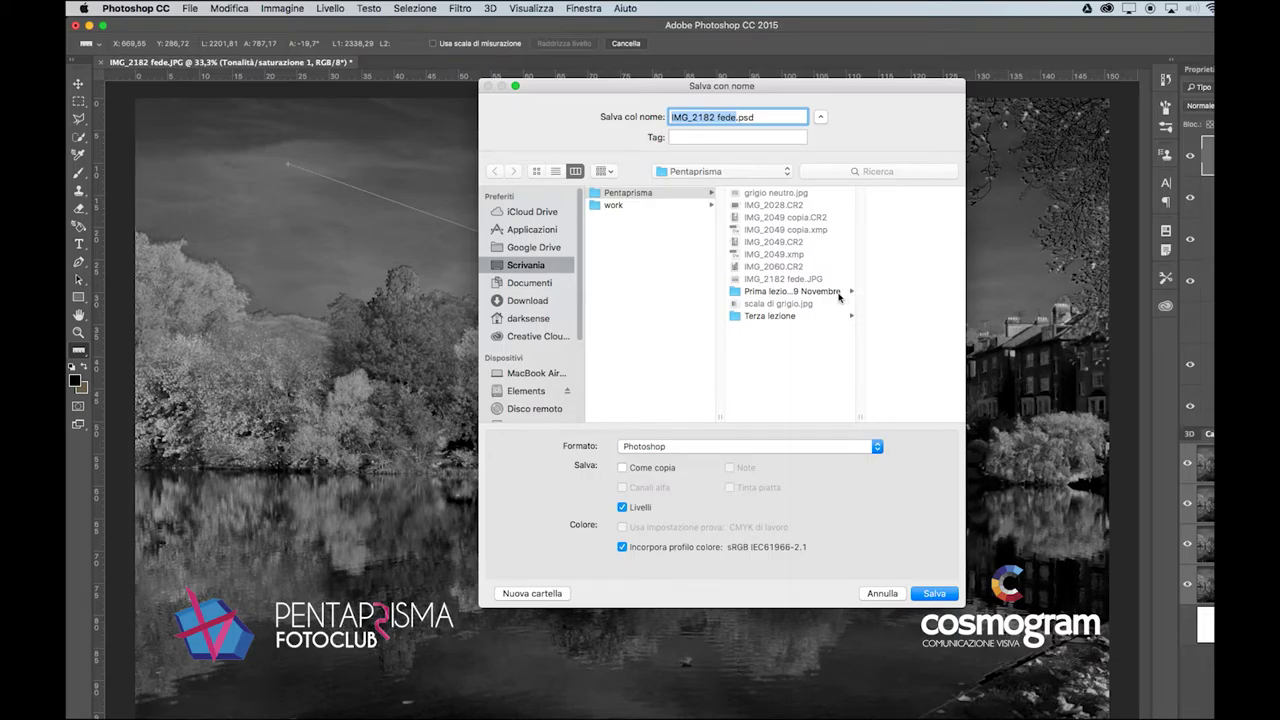
left_click(934, 595)
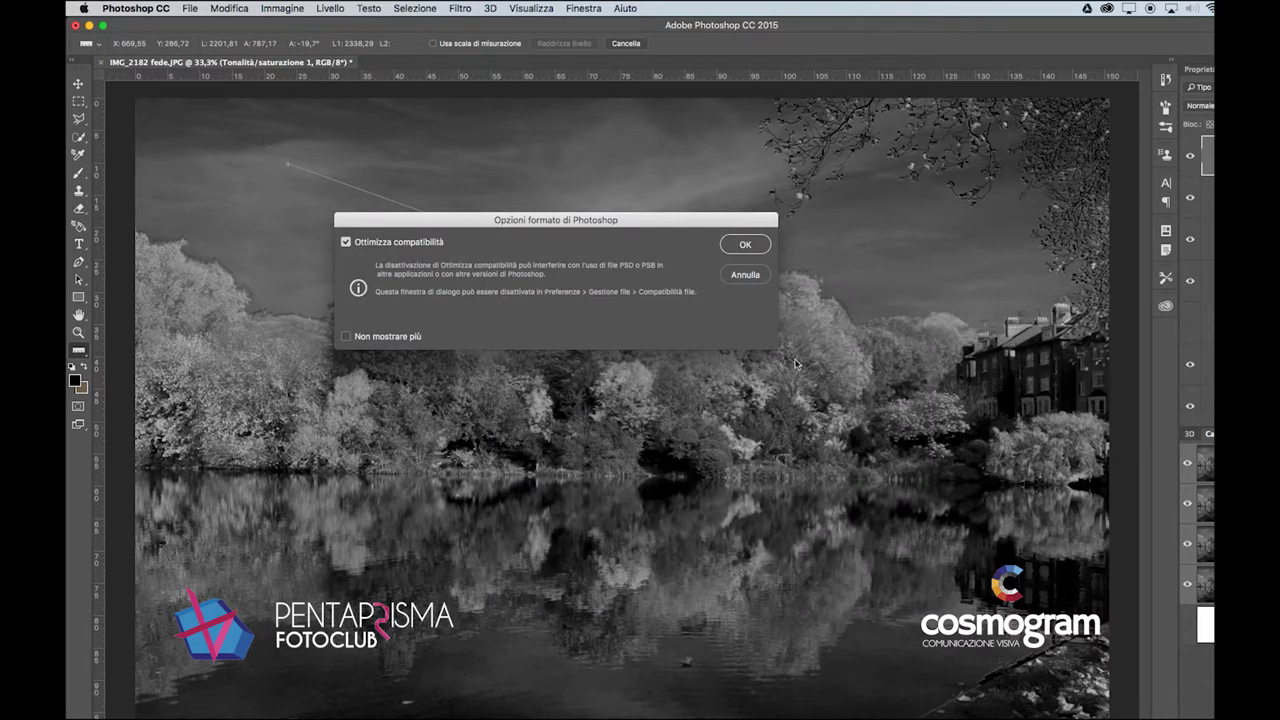
left_click(746, 246)
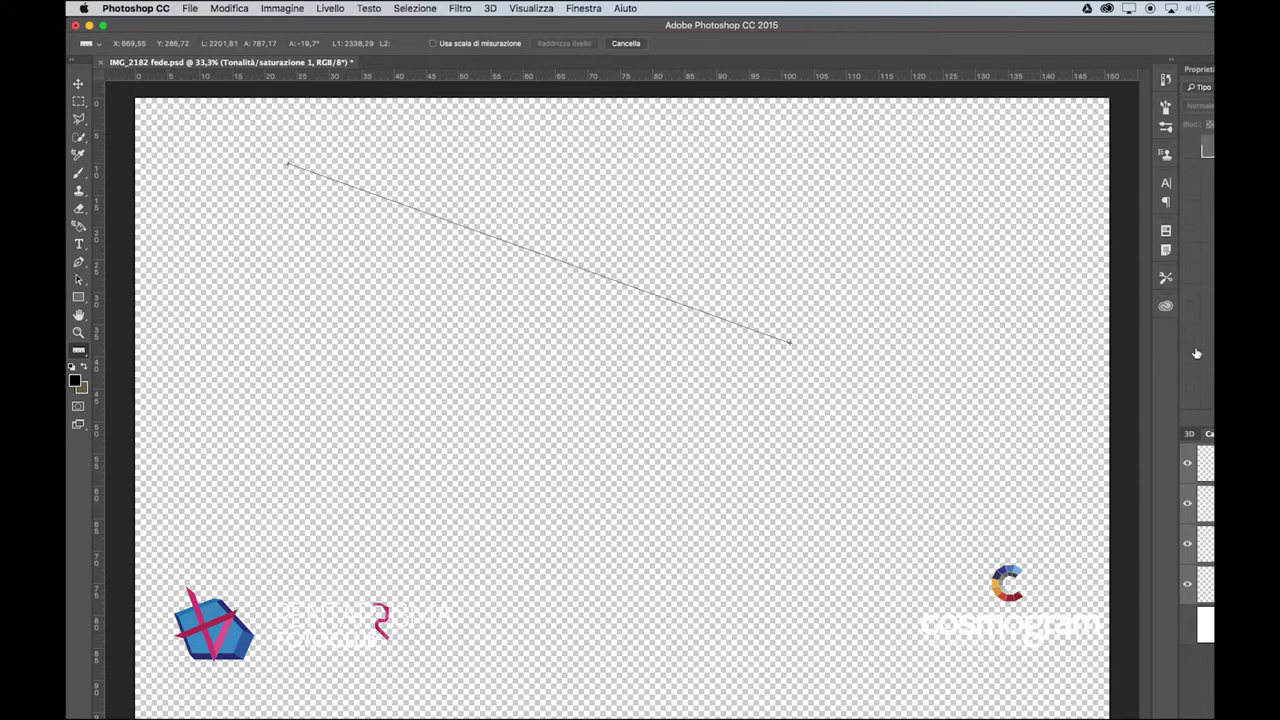
Step: Leave only the Sfondo background layer visible and select it
scroll(1196, 352, "down", 2)
left_click(1189, 388)
left_click(1208, 388)
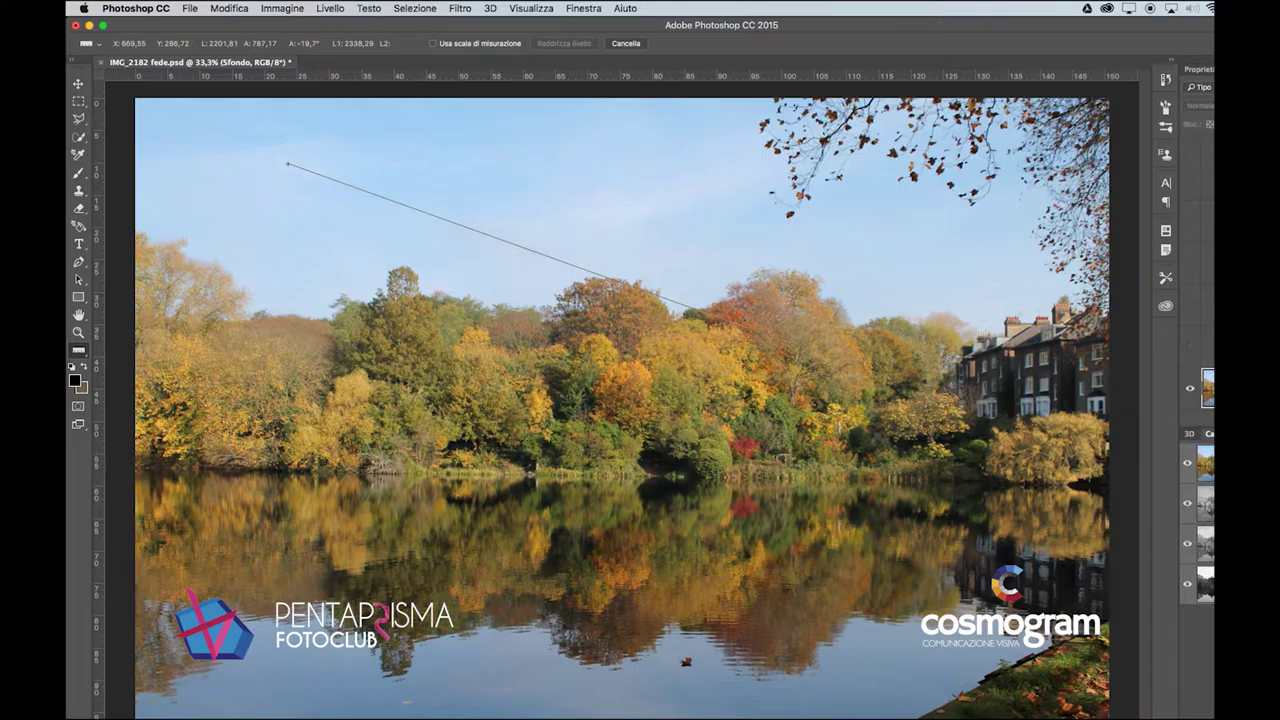
Step: Add a Levels (Valori tonali) adjustment layer above Sfondo and display its properties
key("super+3")
key("super+2")
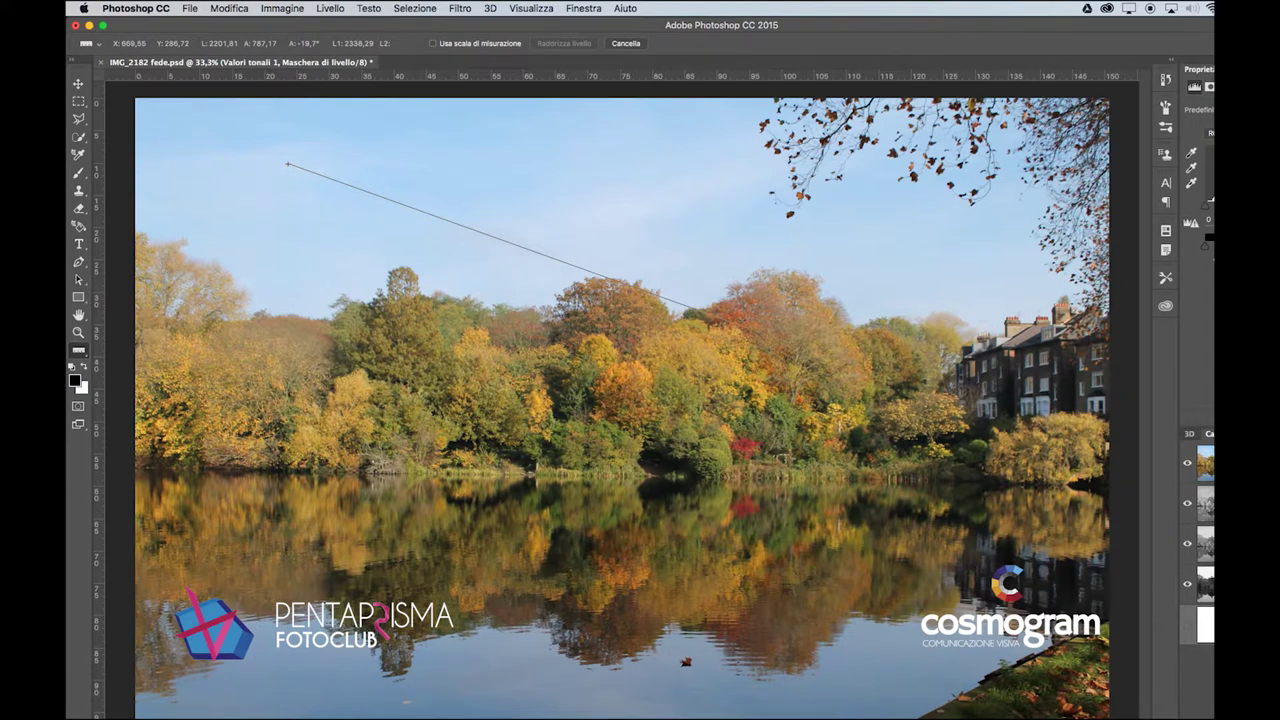
key("F7")
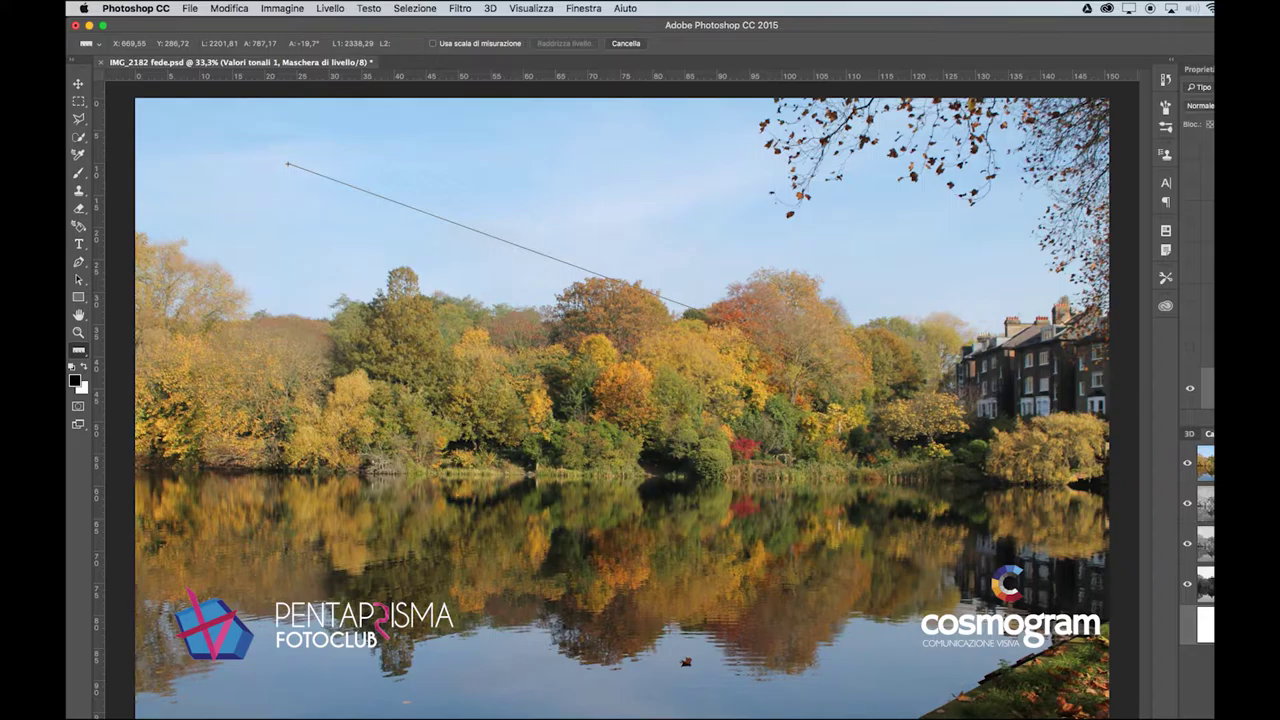
left_click(1203, 70)
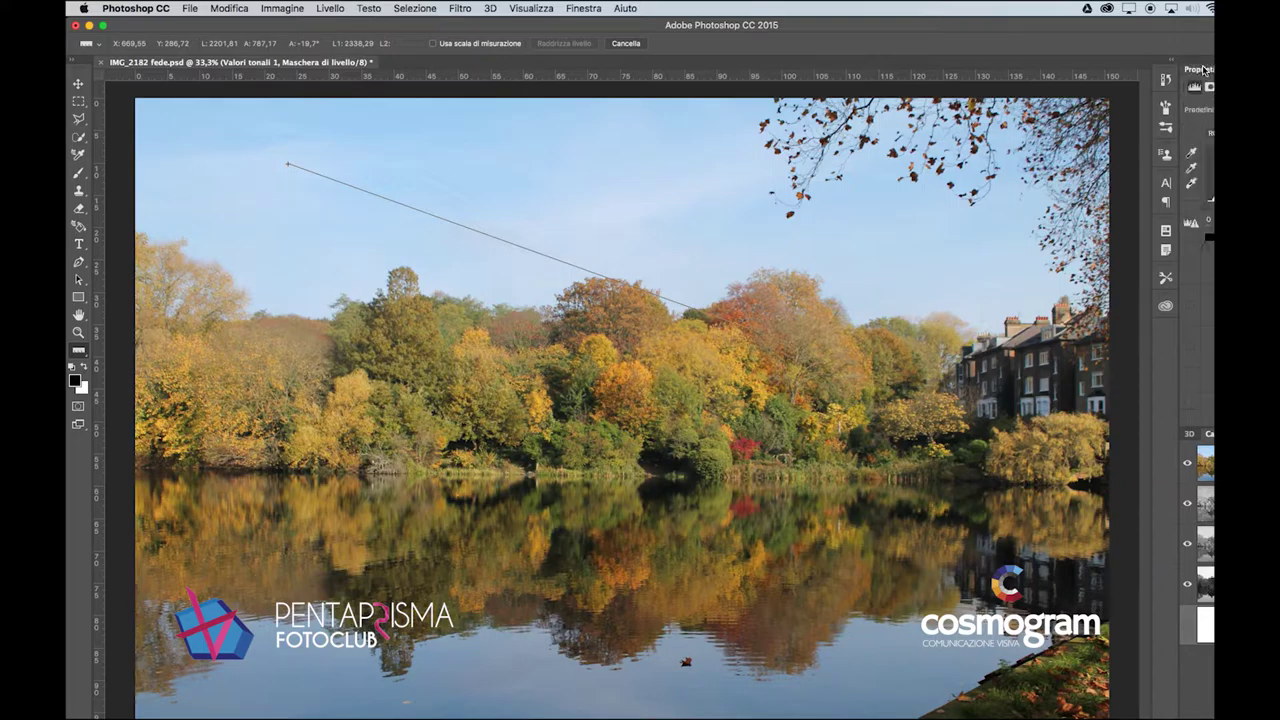
Step: Show the histogram and examine it for the red, green and blue channels and the RGB composite
left_click(584, 8)
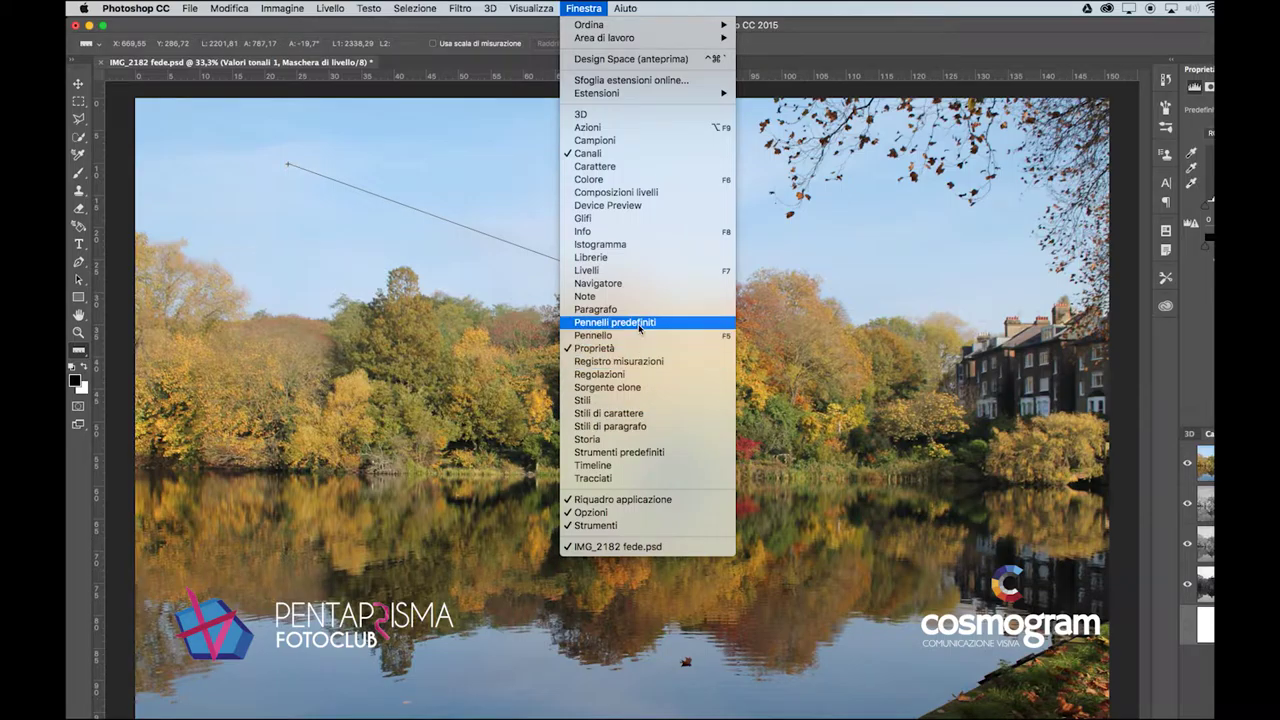
left_click(628, 244)
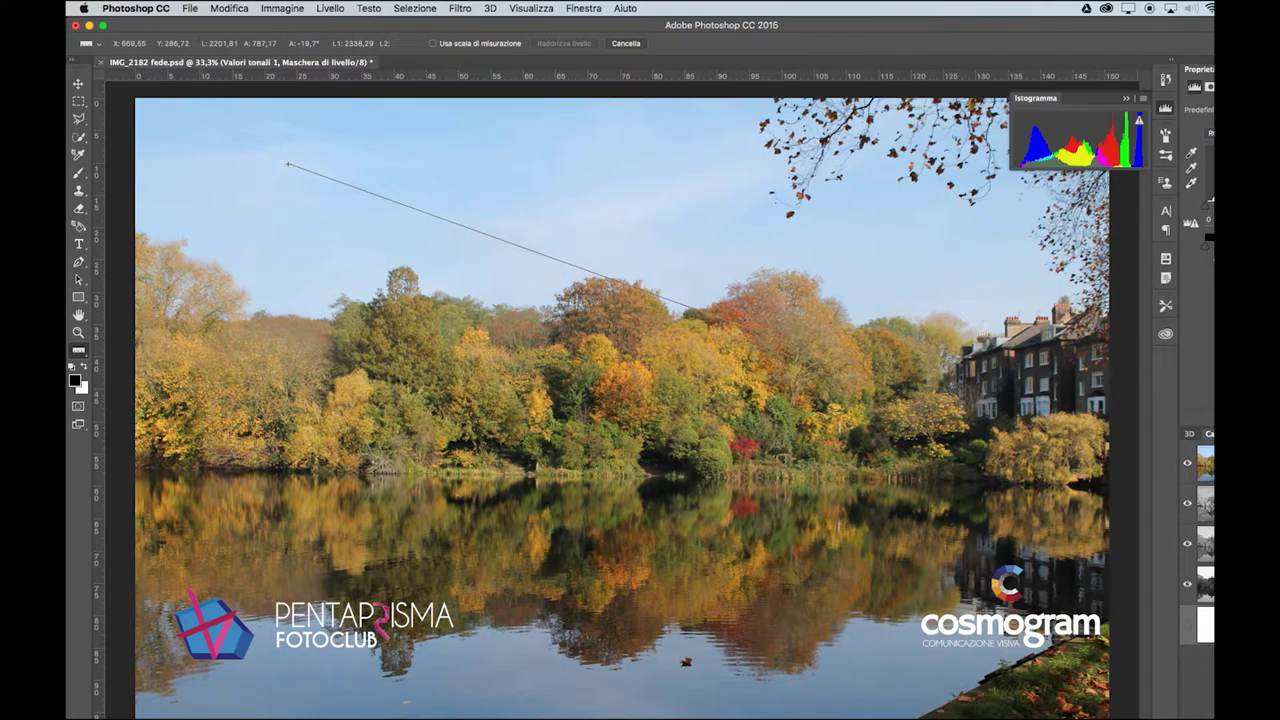
key("super+3")
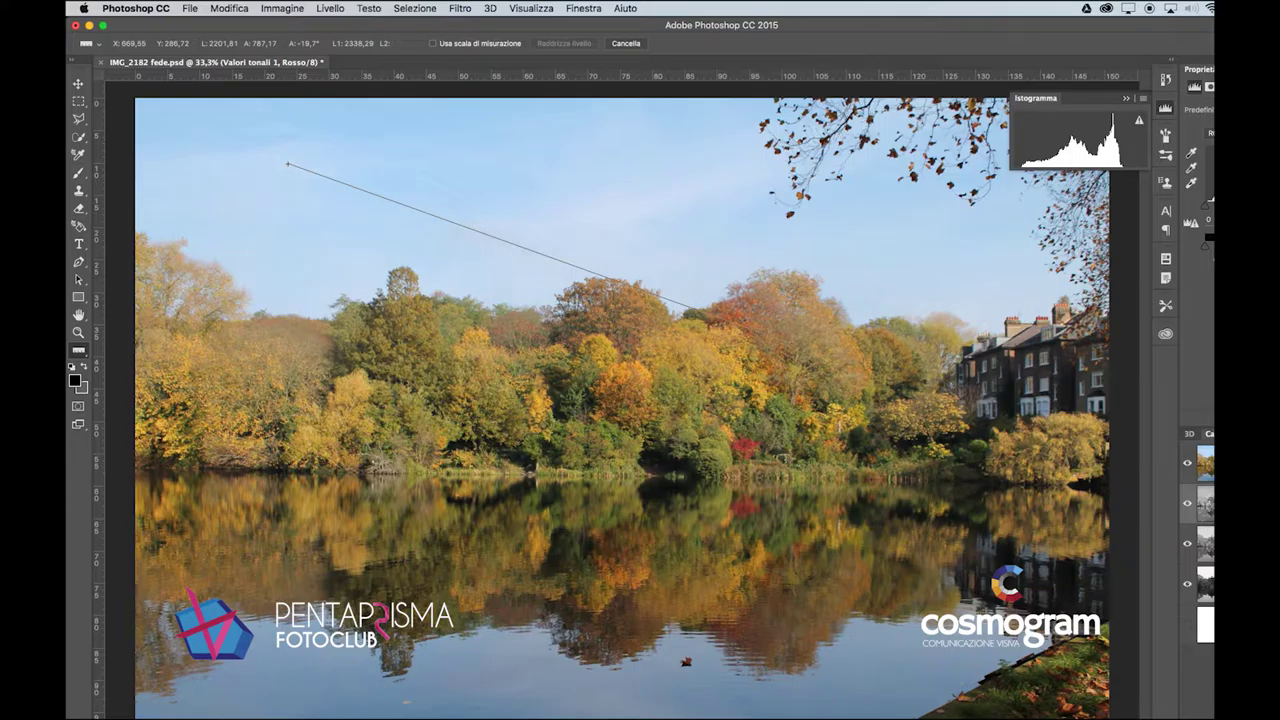
key("super+4")
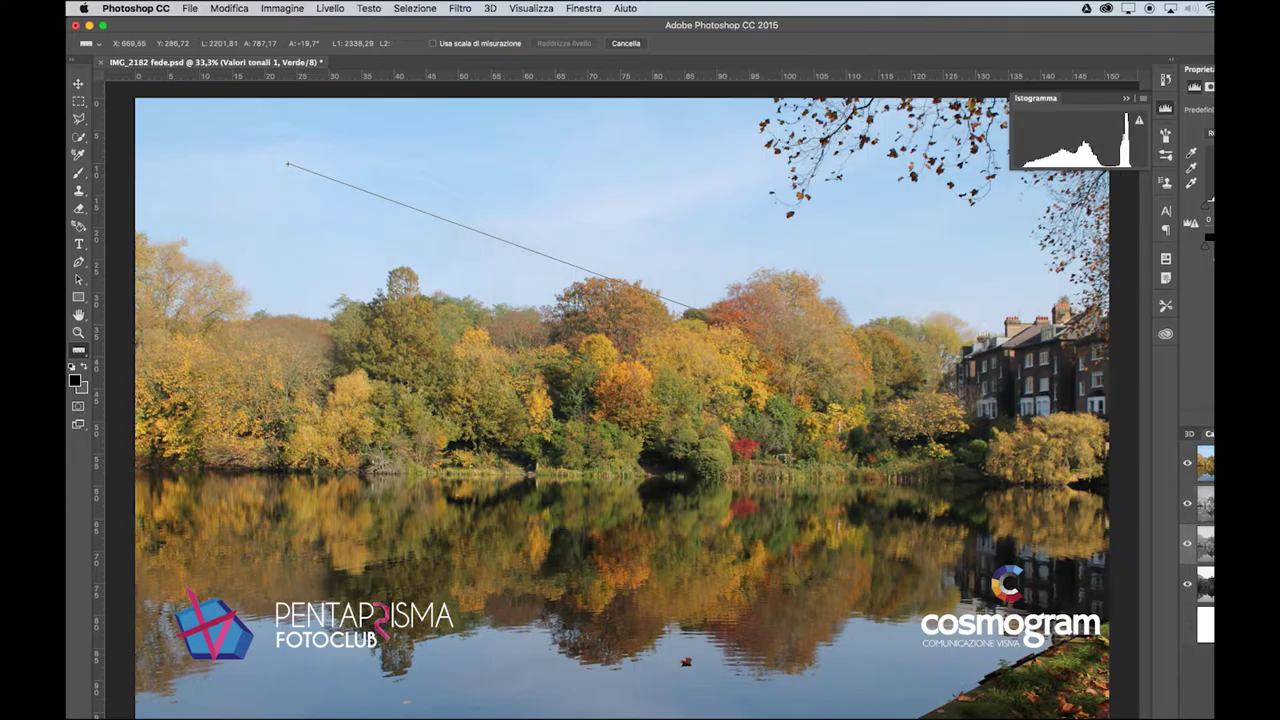
key("super+5")
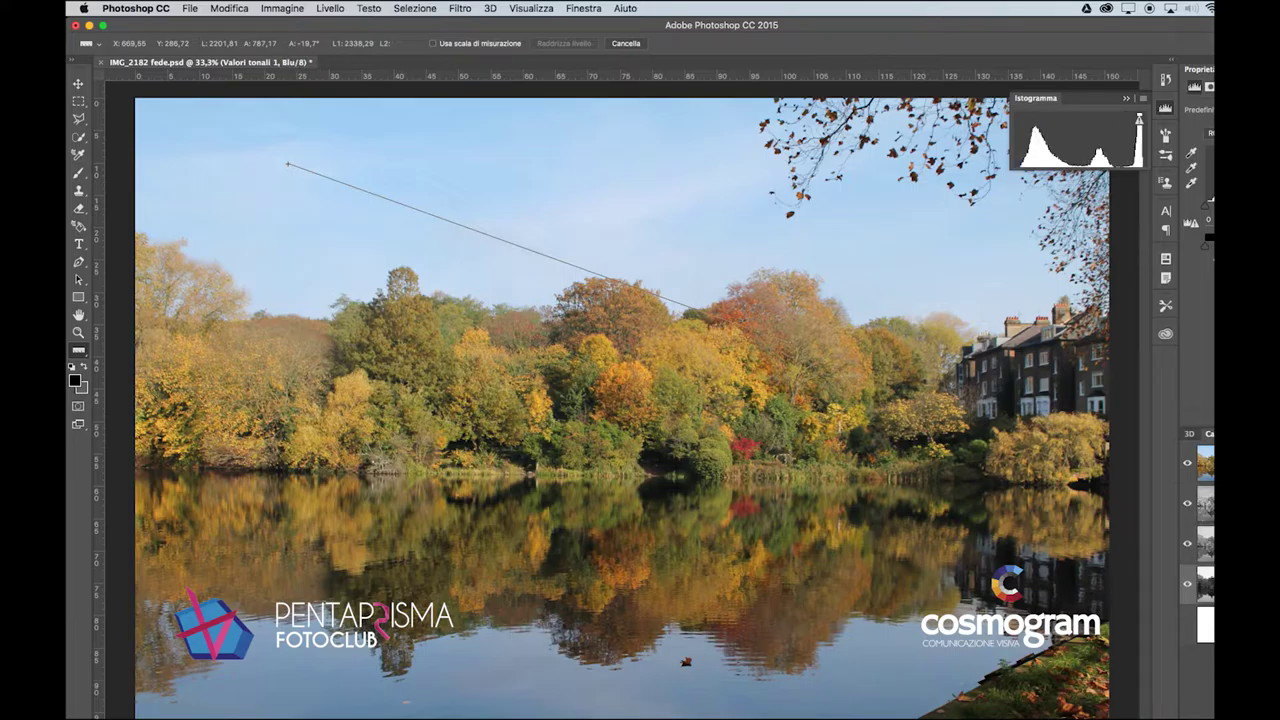
key("super+2")
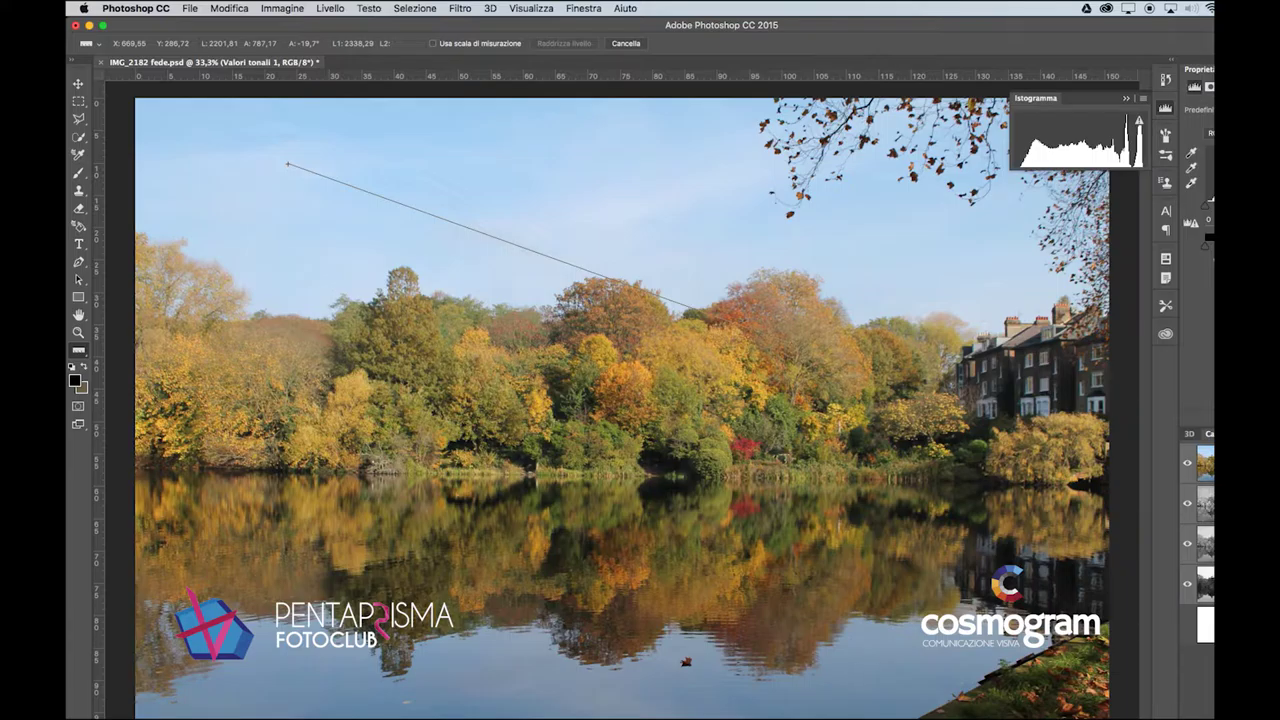
key("F7")
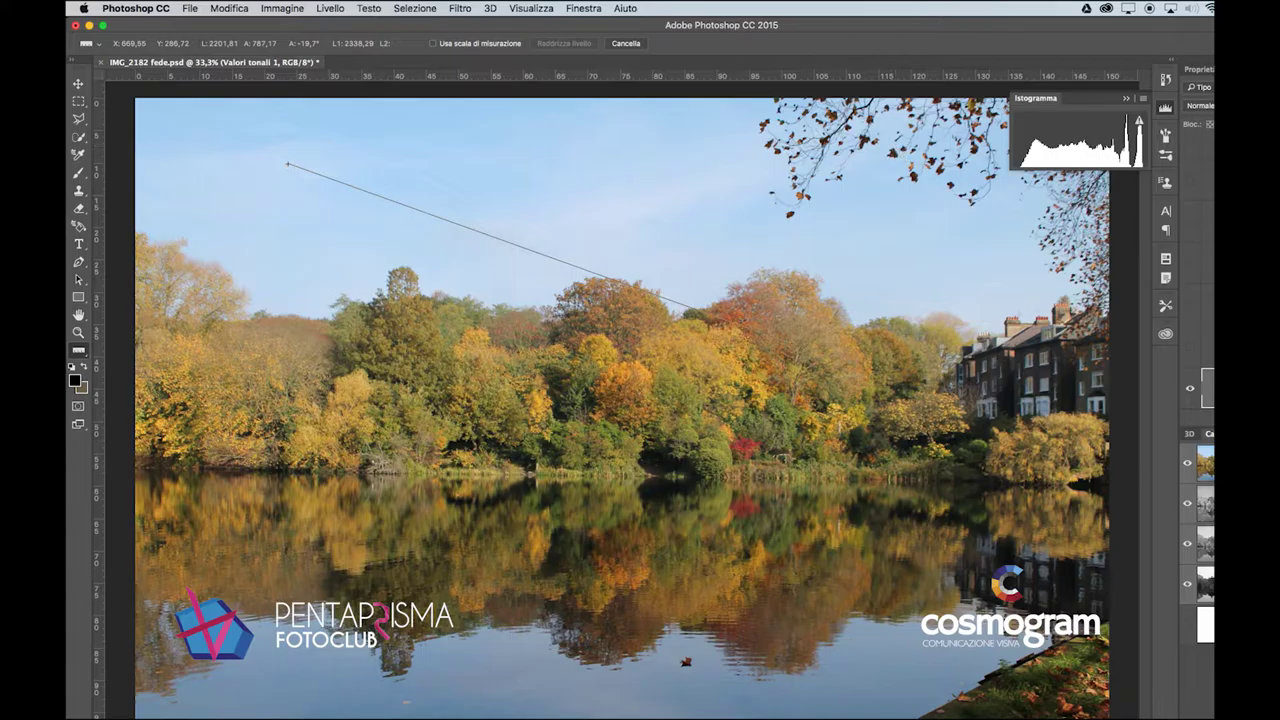
Step: Isolate the blue channel with the Sfondo layer selected and duplicate that channel
key("super+5")
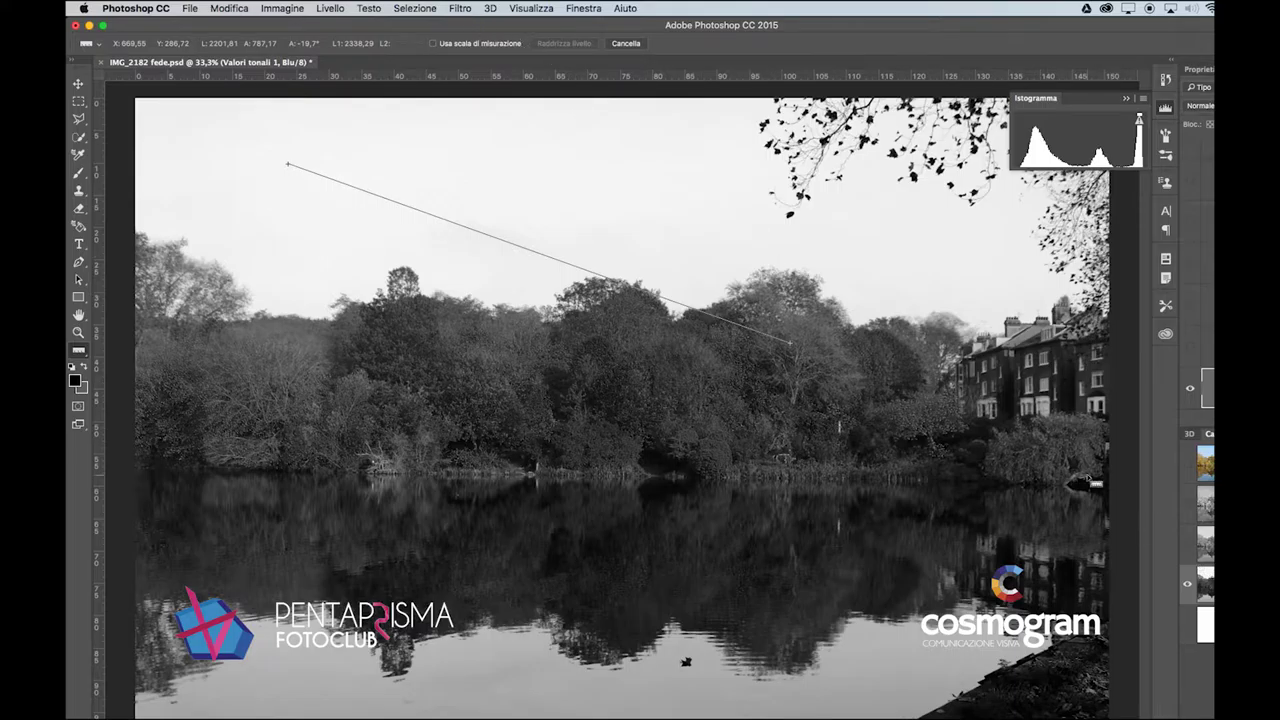
left_click(295, 7)
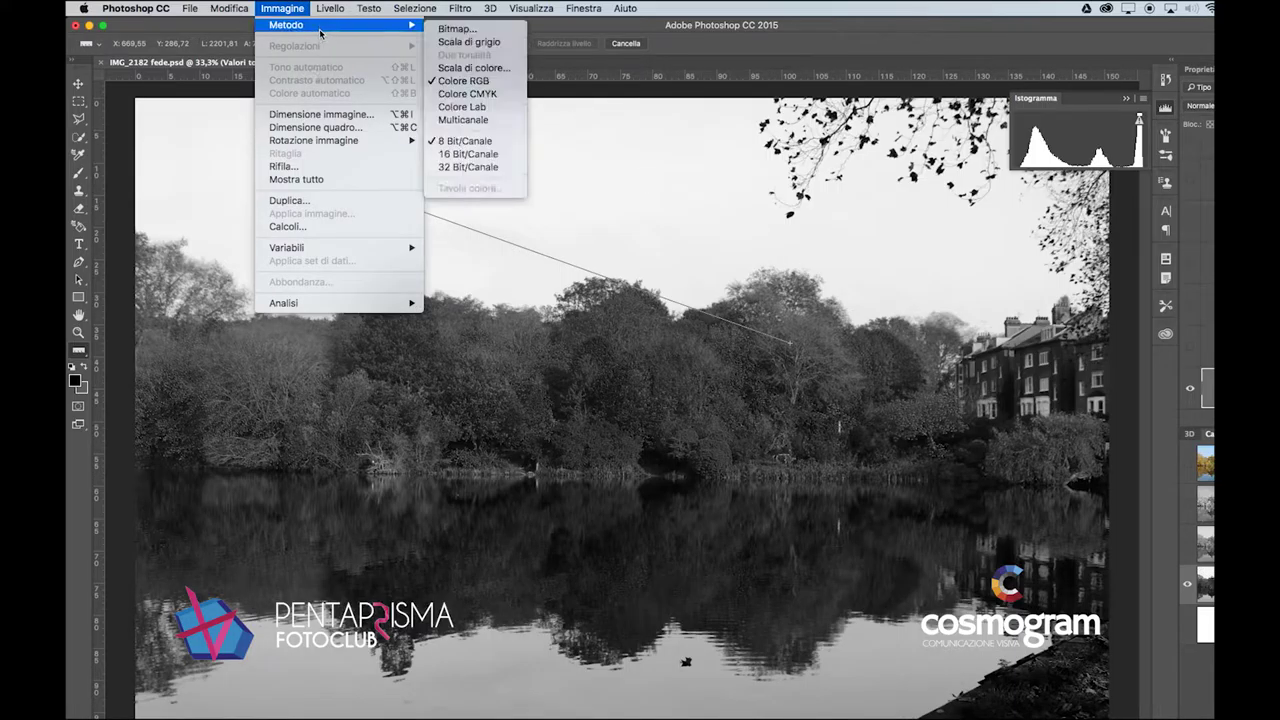
mouse_move(369, 7)
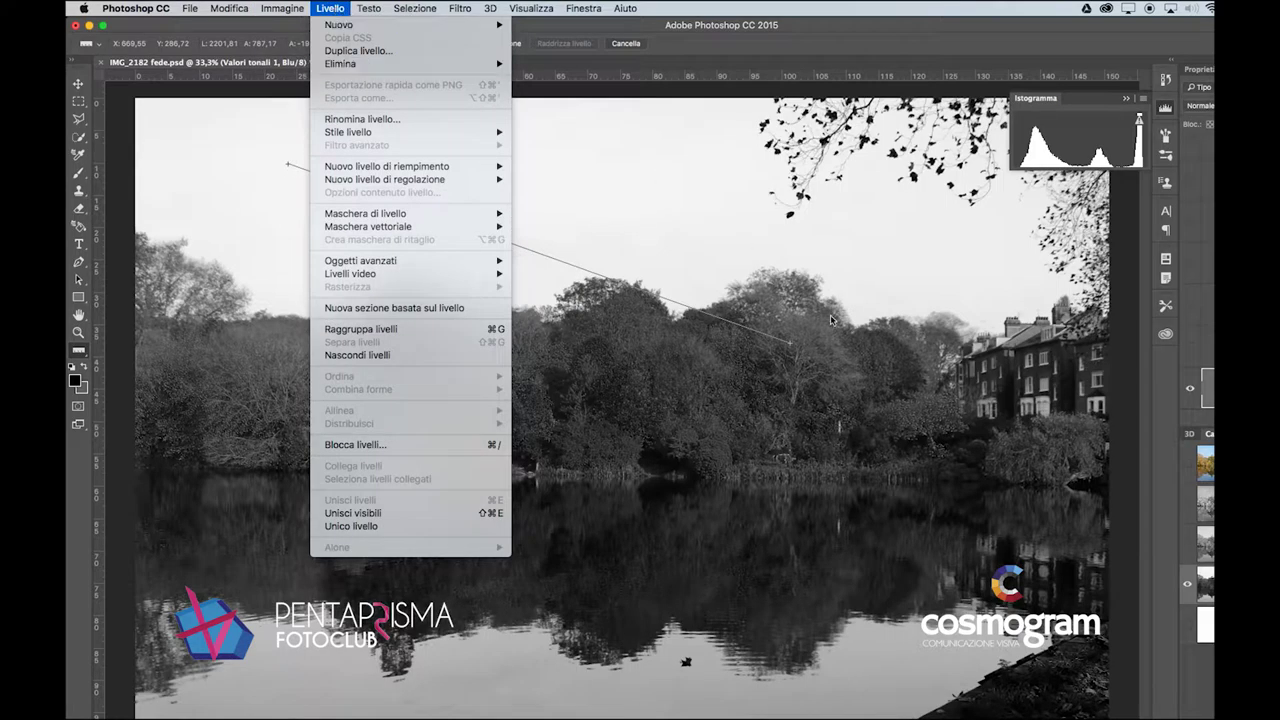
left_click(1194, 385)
left_click(1190, 389)
left_click(1205, 388)
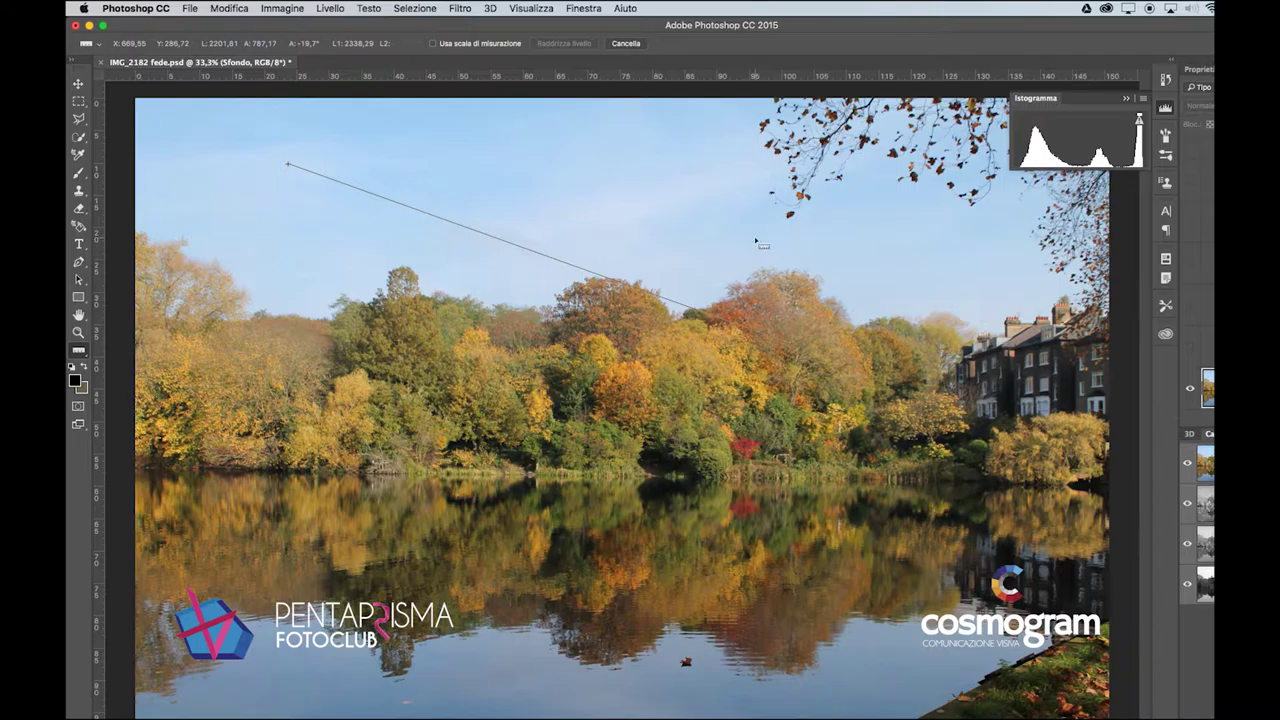
left_click(1205, 583)
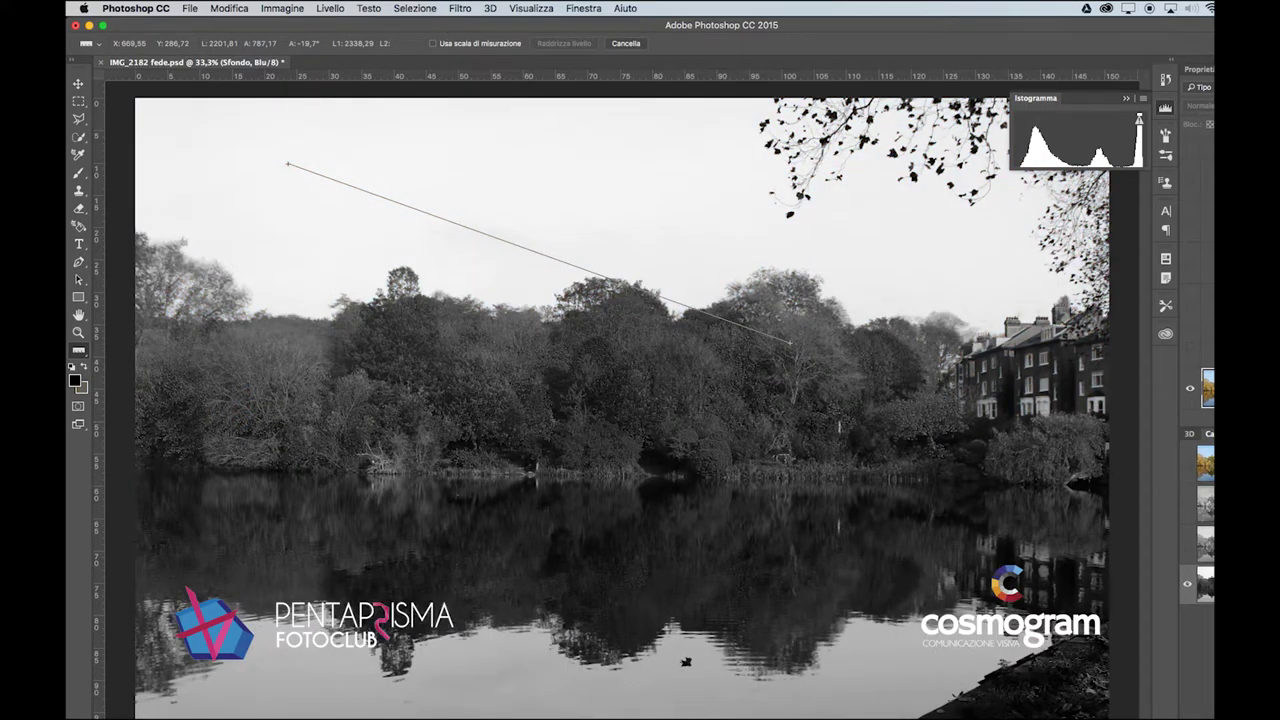
Step: Try a Brightness/Contrast adjustment on the duplicated blue channel, with contrast 99 and strongly reduced brightness
left_click(282, 8)
mouse_move(297, 46)
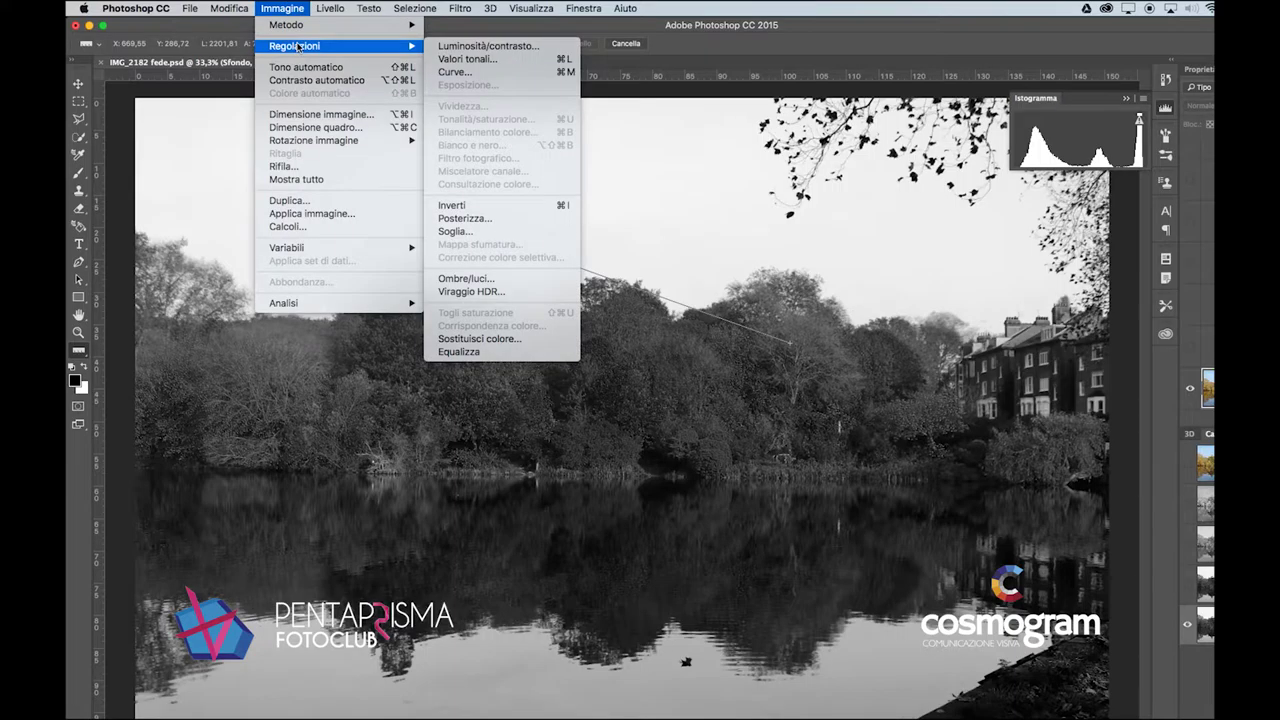
left_click(495, 46)
left_click_drag(703, 391, 645, 357)
left_click_drag(743, 398, 751, 395)
left_click(681, 359)
left_click_drag(681, 359, 668, 360)
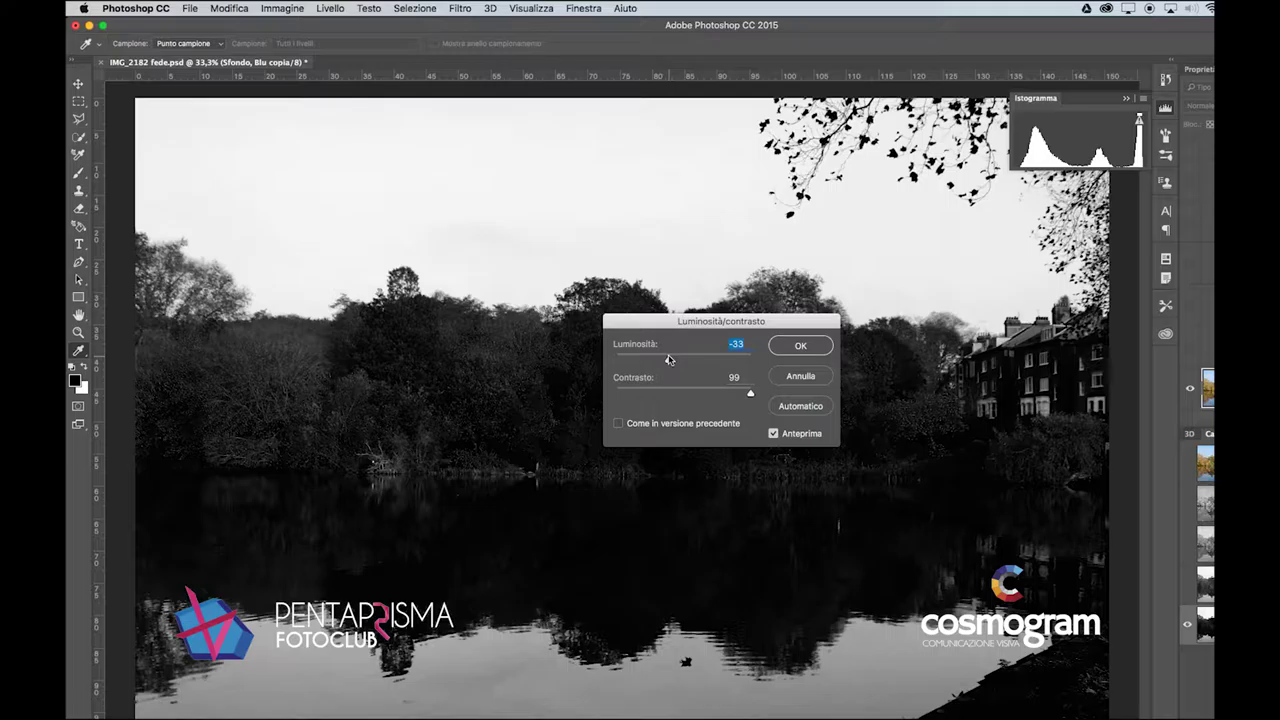
mouse_move(669, 359)
left_mouse_down()
mouse_move(640, 362)
mouse_move(660, 364)
left_mouse_up()
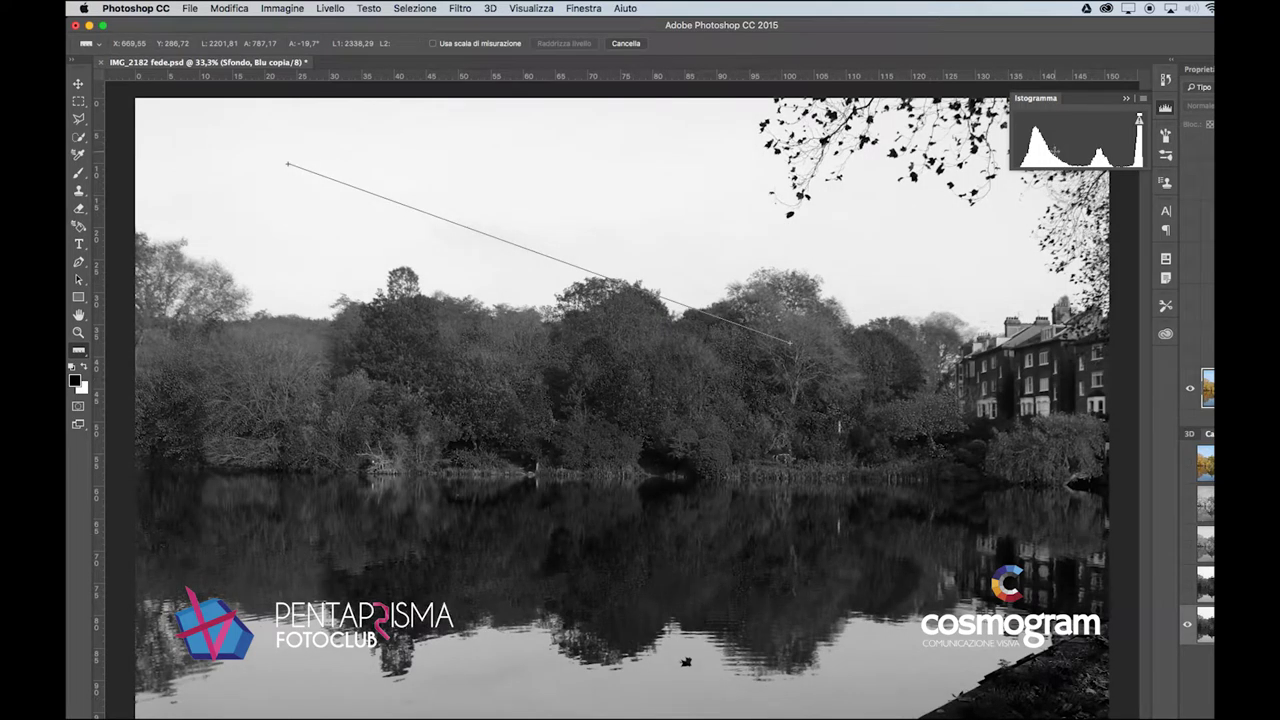
Step: Restore the colour view with the Blu copia overlay hidden, and add a Curves adjustment layer with the RGB composite selected
left_click(1187, 467)
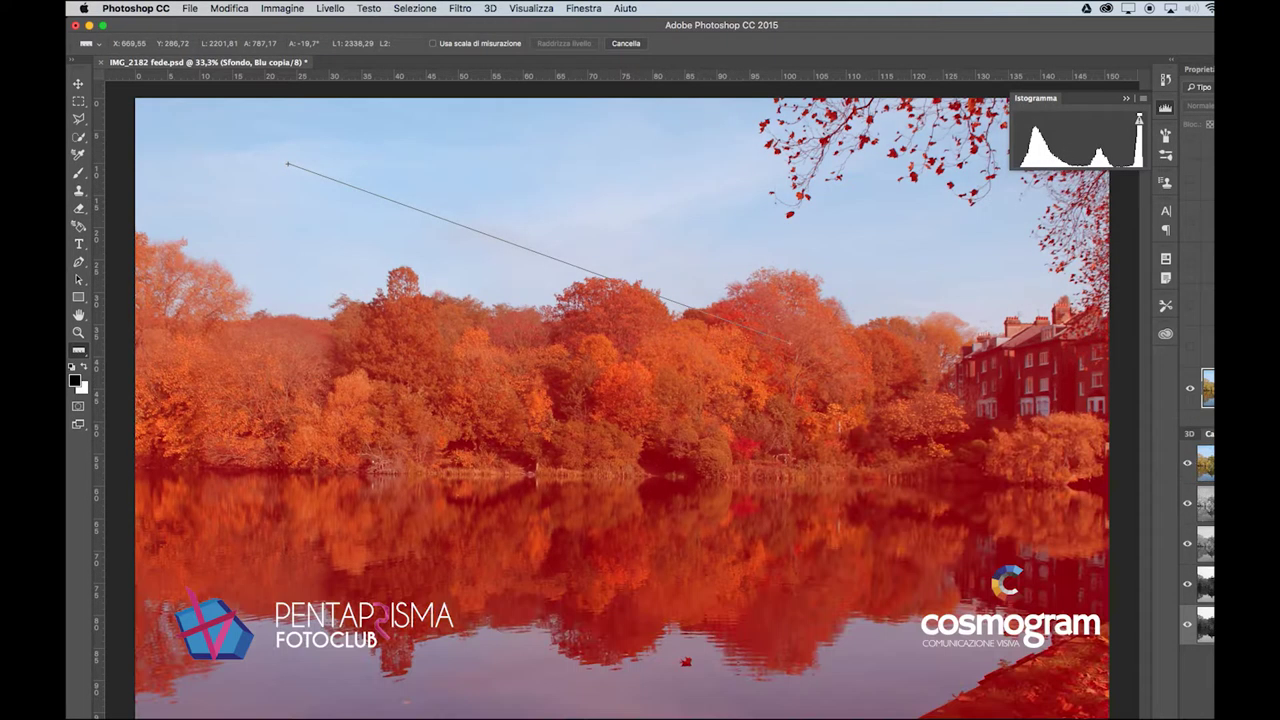
left_click(1189, 626)
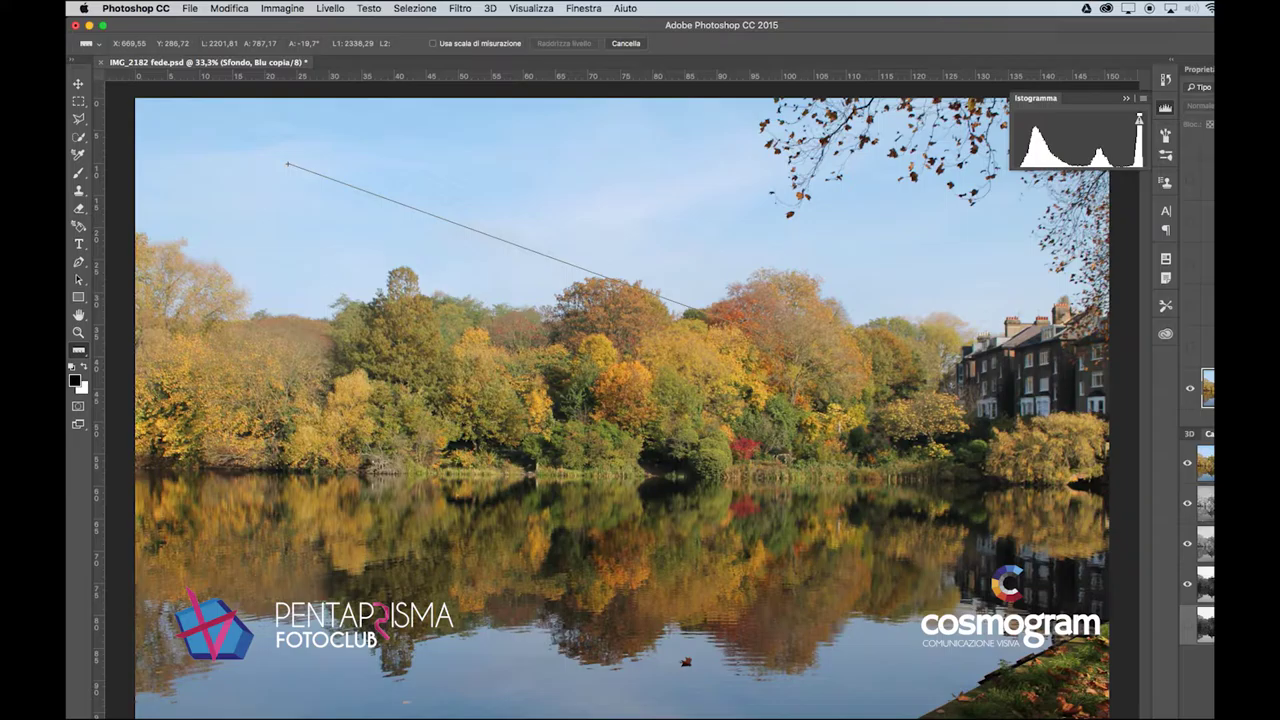
left_click(1205, 626)
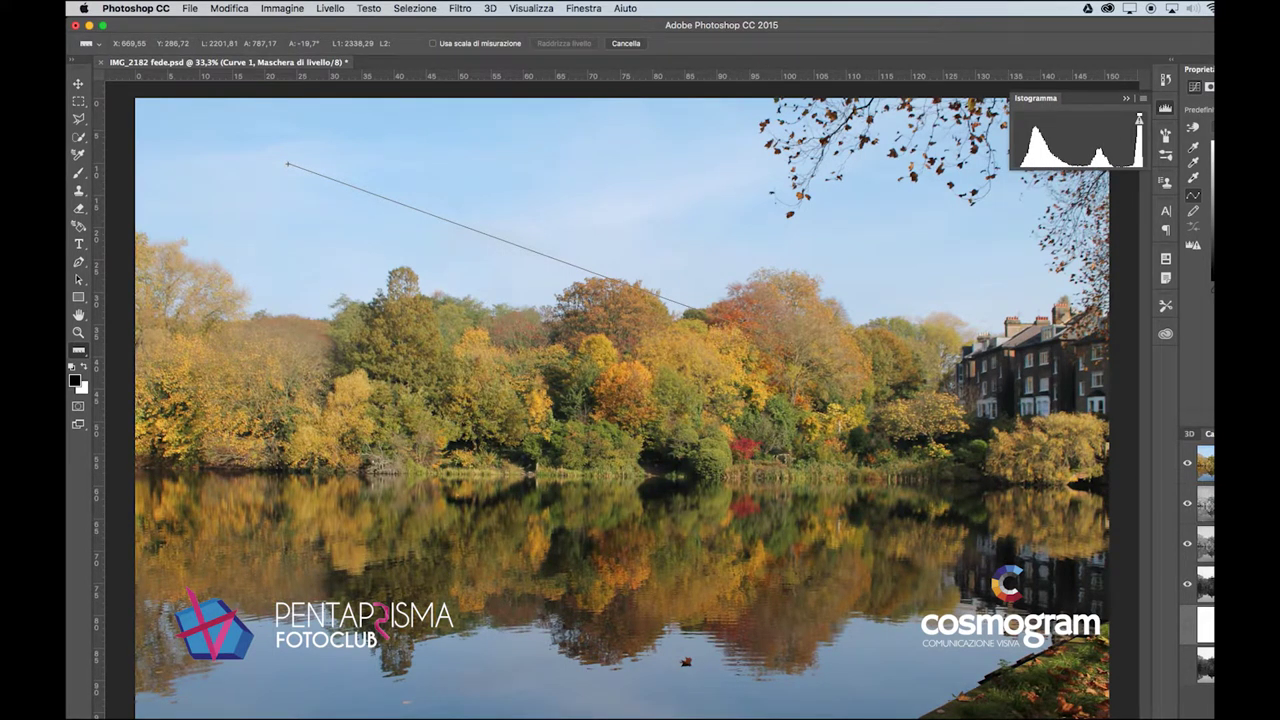
left_click(1205, 463)
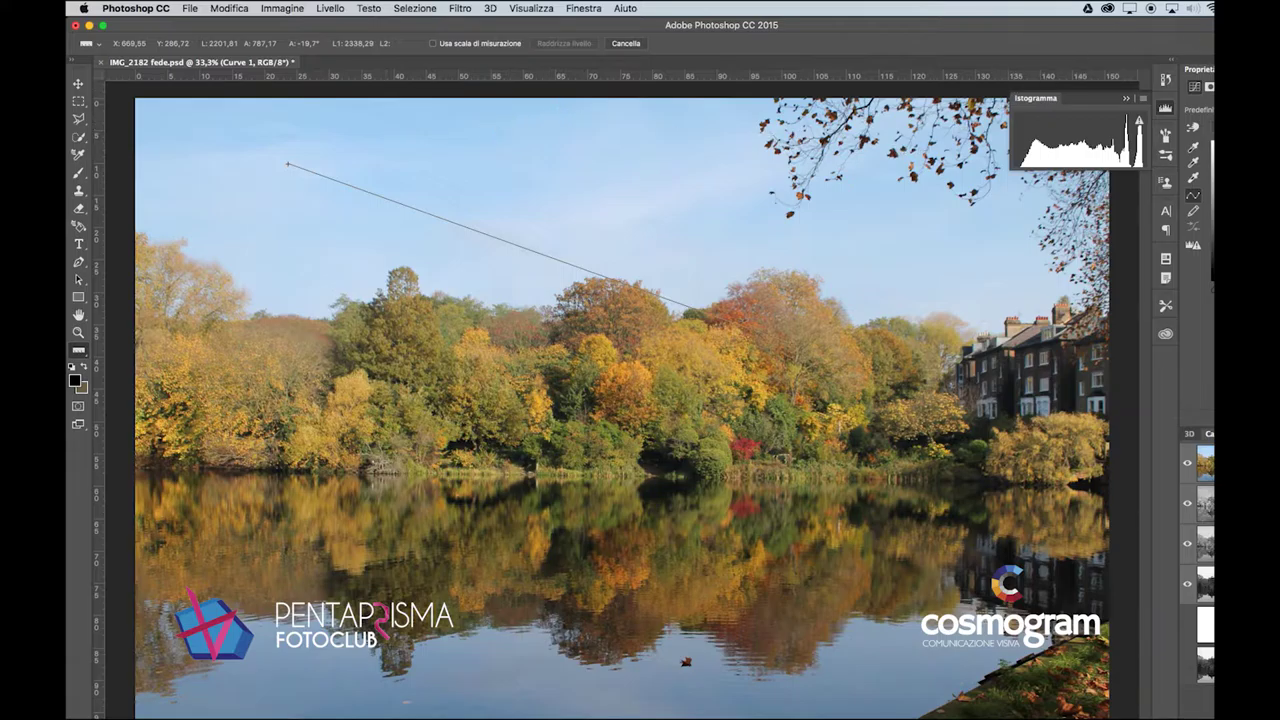
Step: Make the hidden adjustment layers above Curve 1 visible again
key("F7")
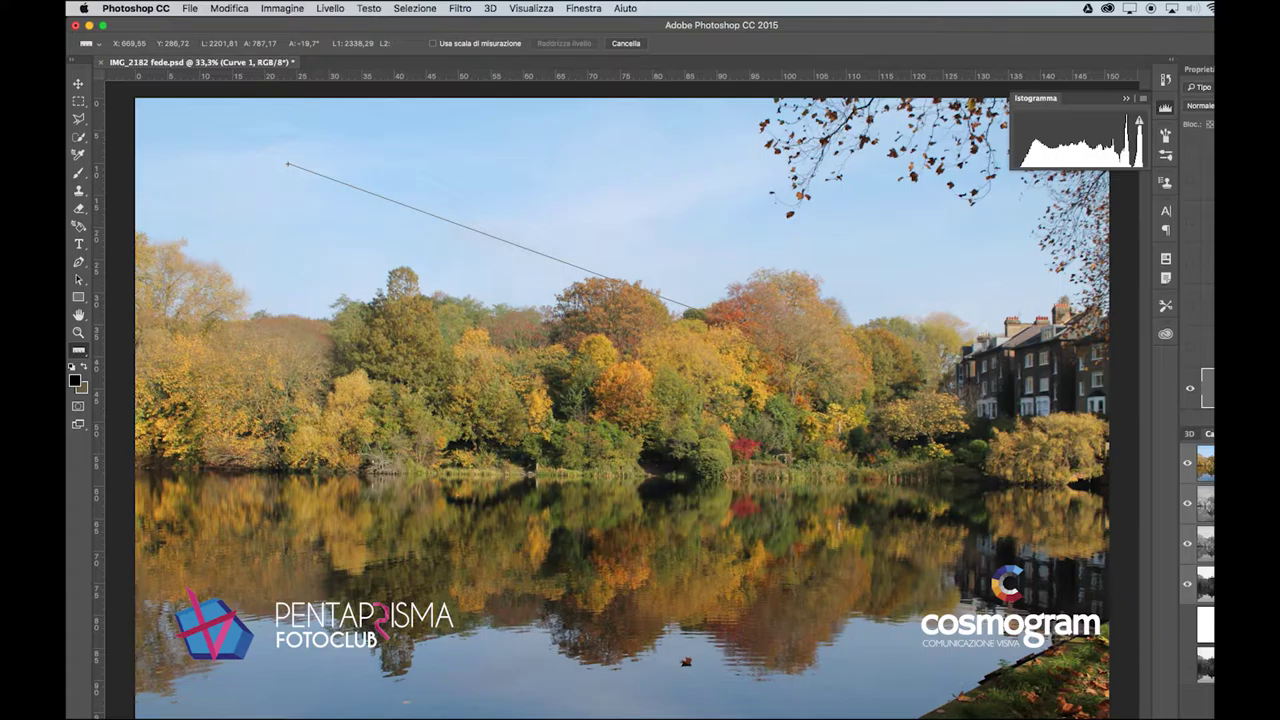
left_click_drag(1191, 347, 1189, 138)
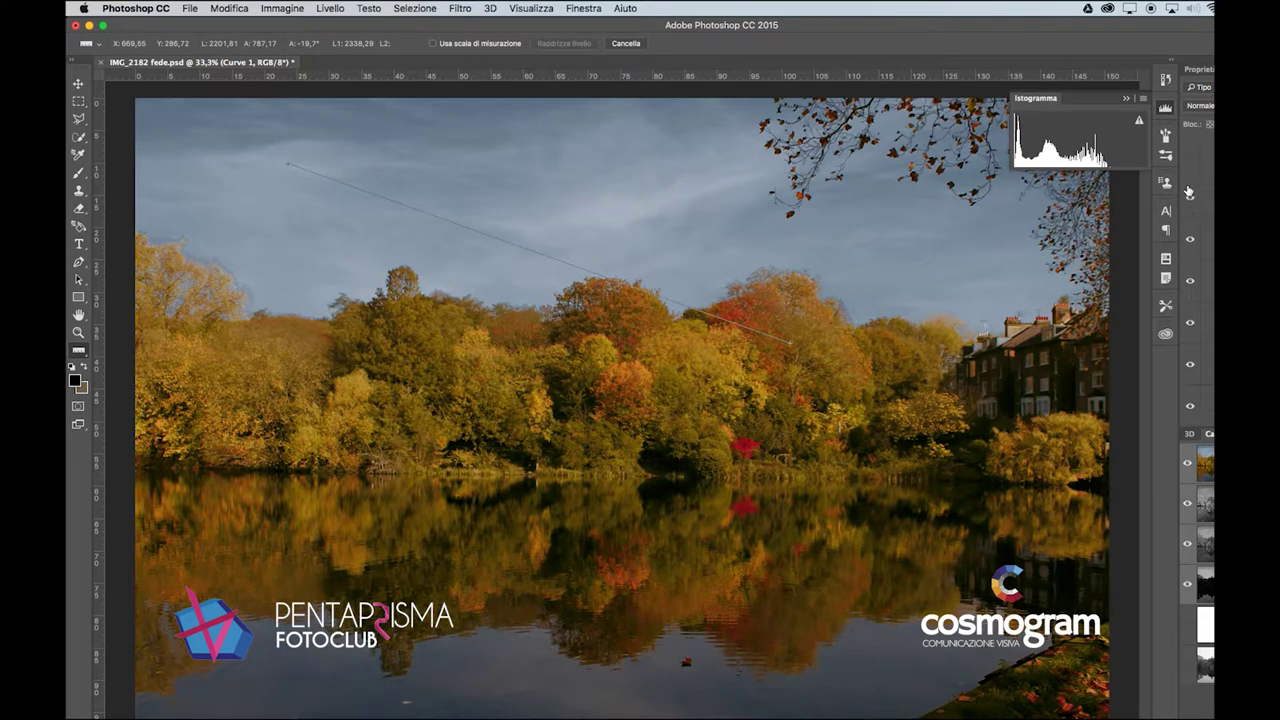
Step: With the topmost adjustment layer made visible again, hide the fifth layer down in the stack and refresh the histogram
left_click(1189, 155)
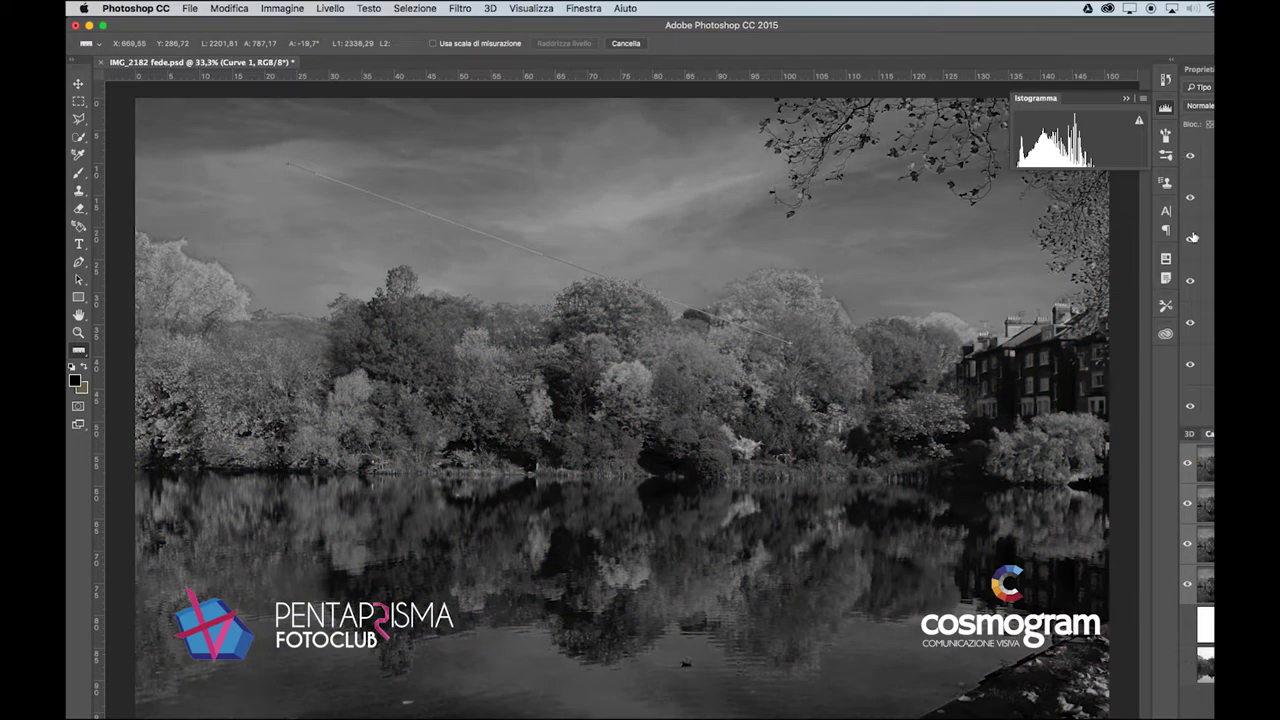
left_click(1190, 325)
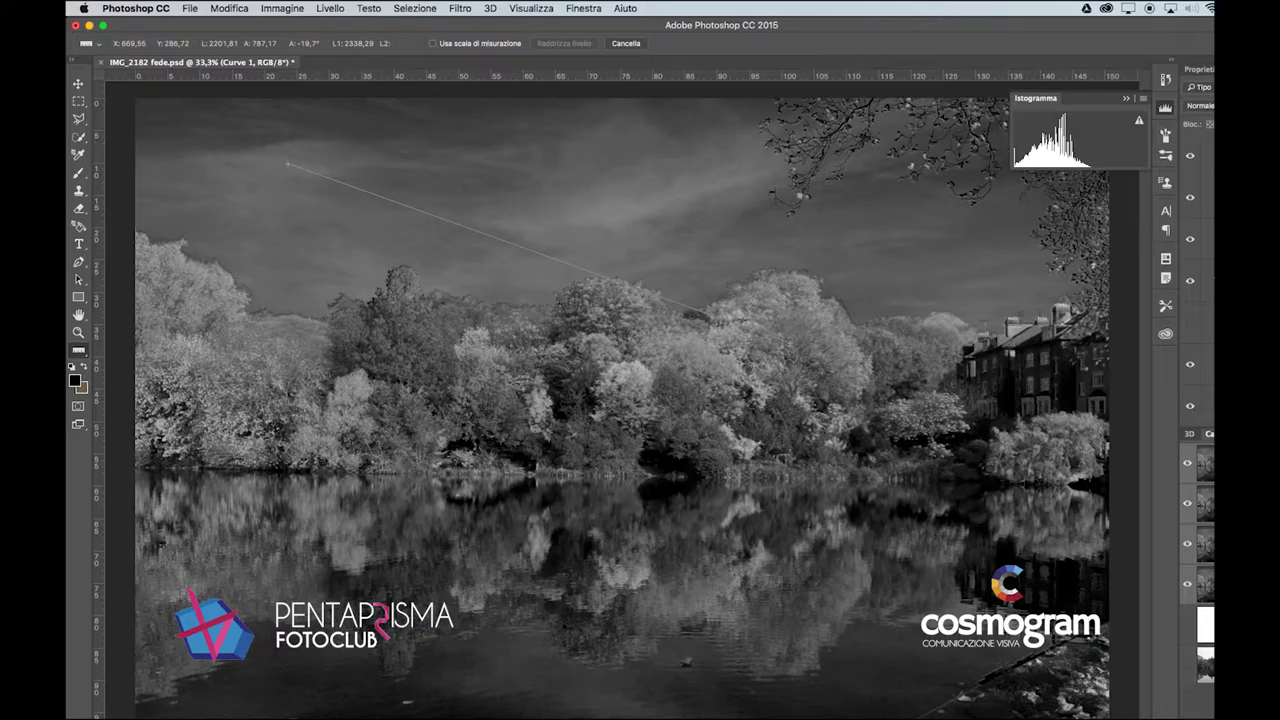
scroll(1197, 270, "down", 3)
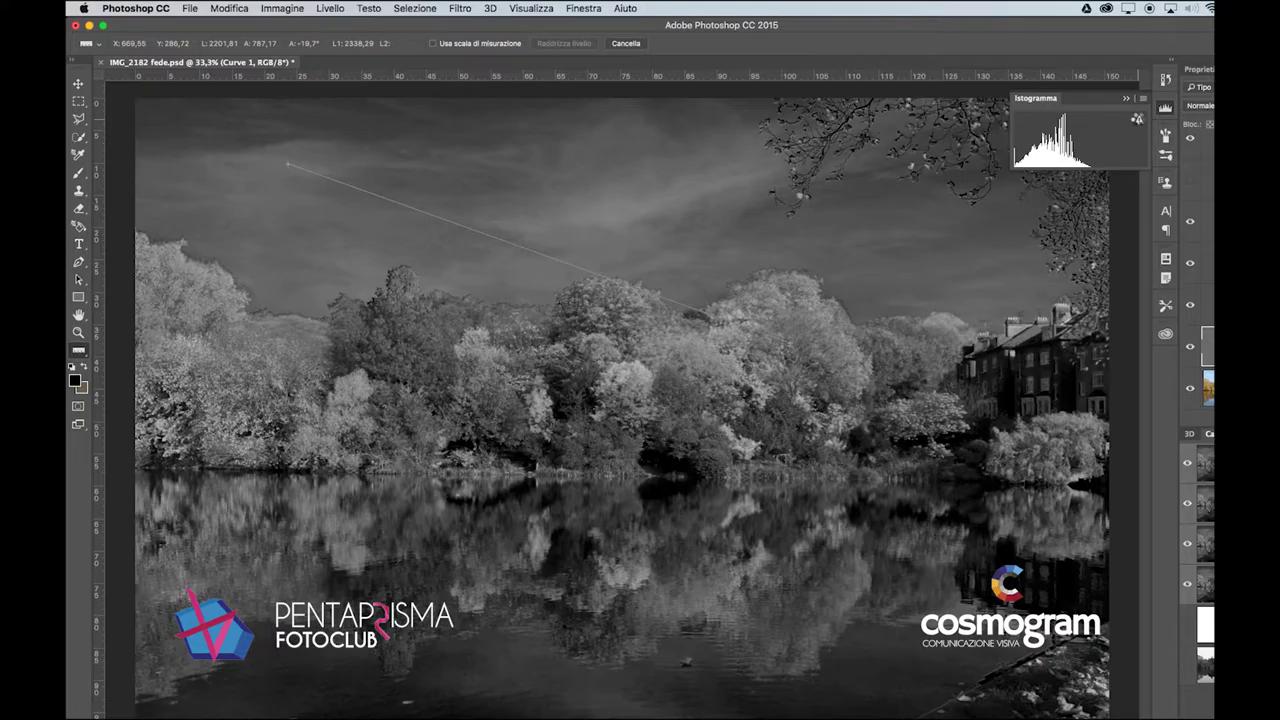
left_click(1137, 119)
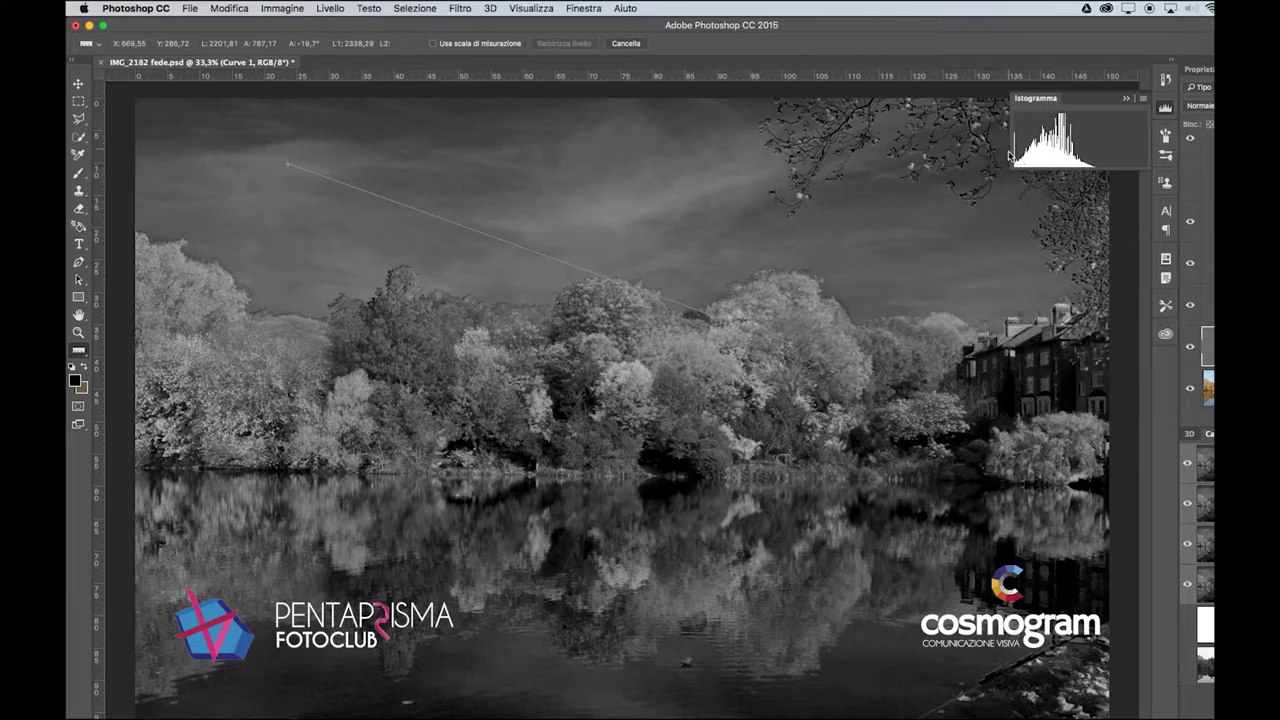
scroll(1197, 270, "up", 3)
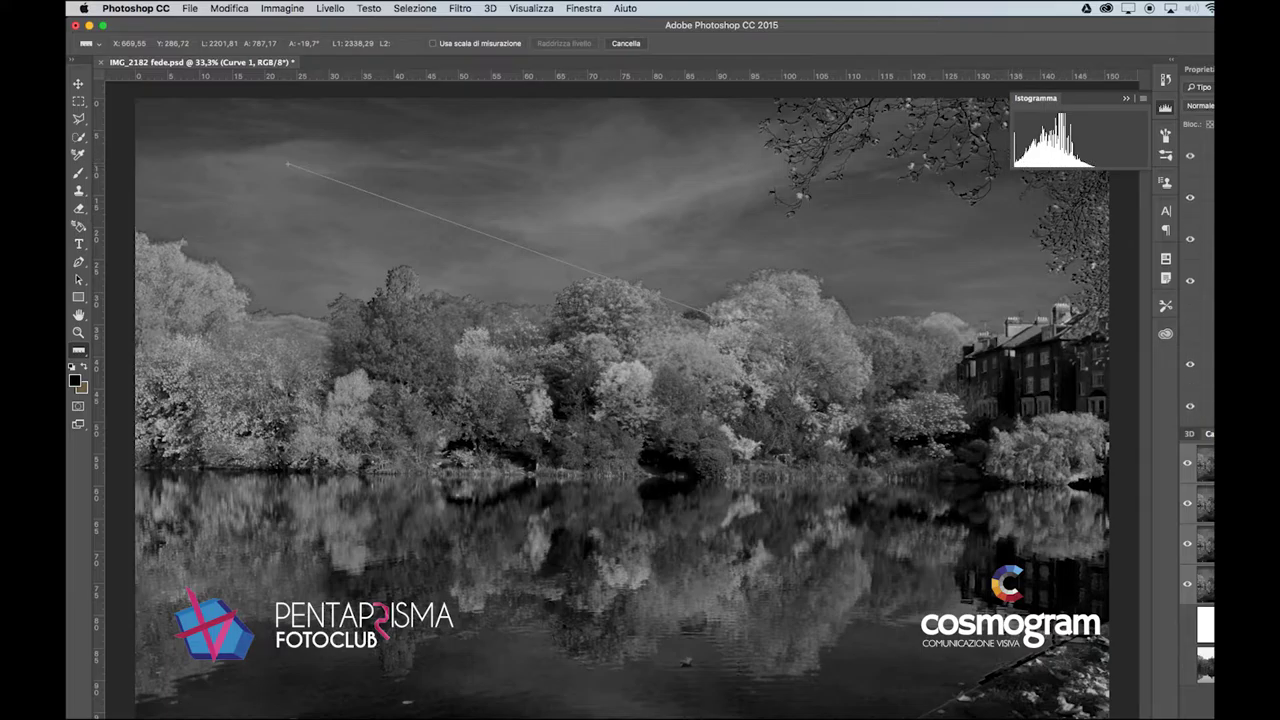
Step: Add a Levels adjustment layer directly above Tonalità/saturazione 1 and slightly brighten the image with it
left_click(1207, 156)
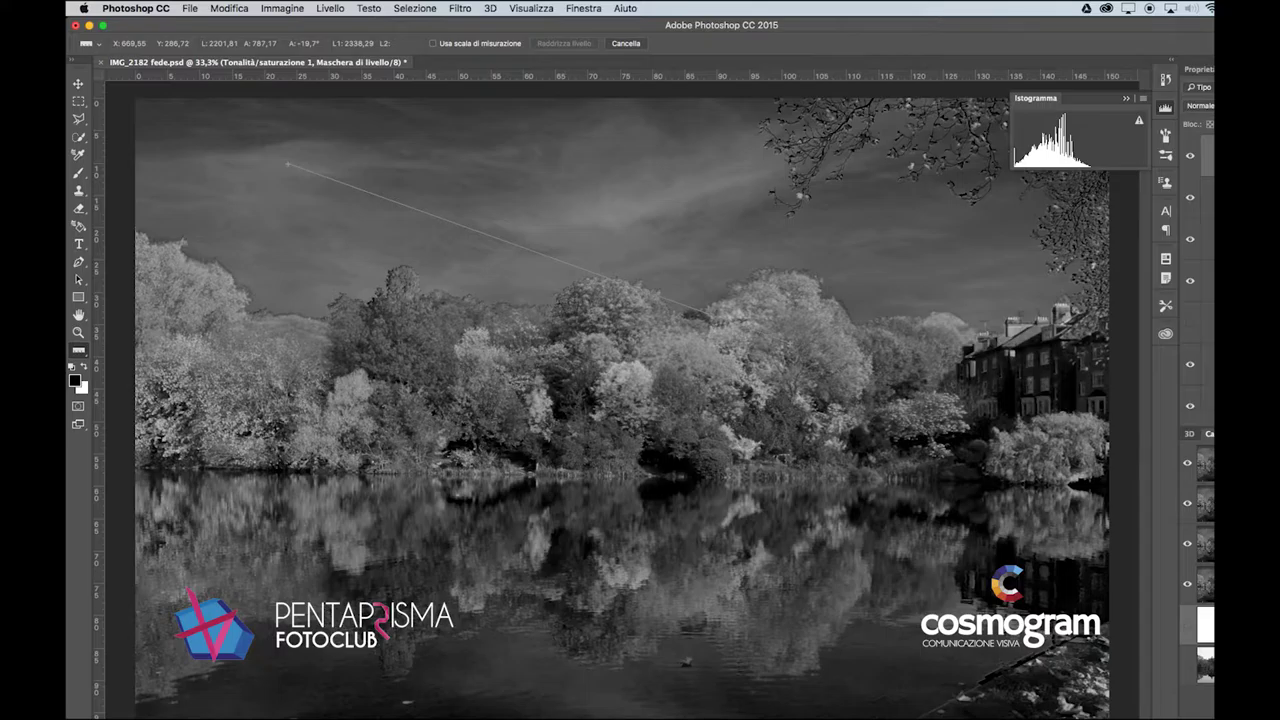
key("alt+bracketright")
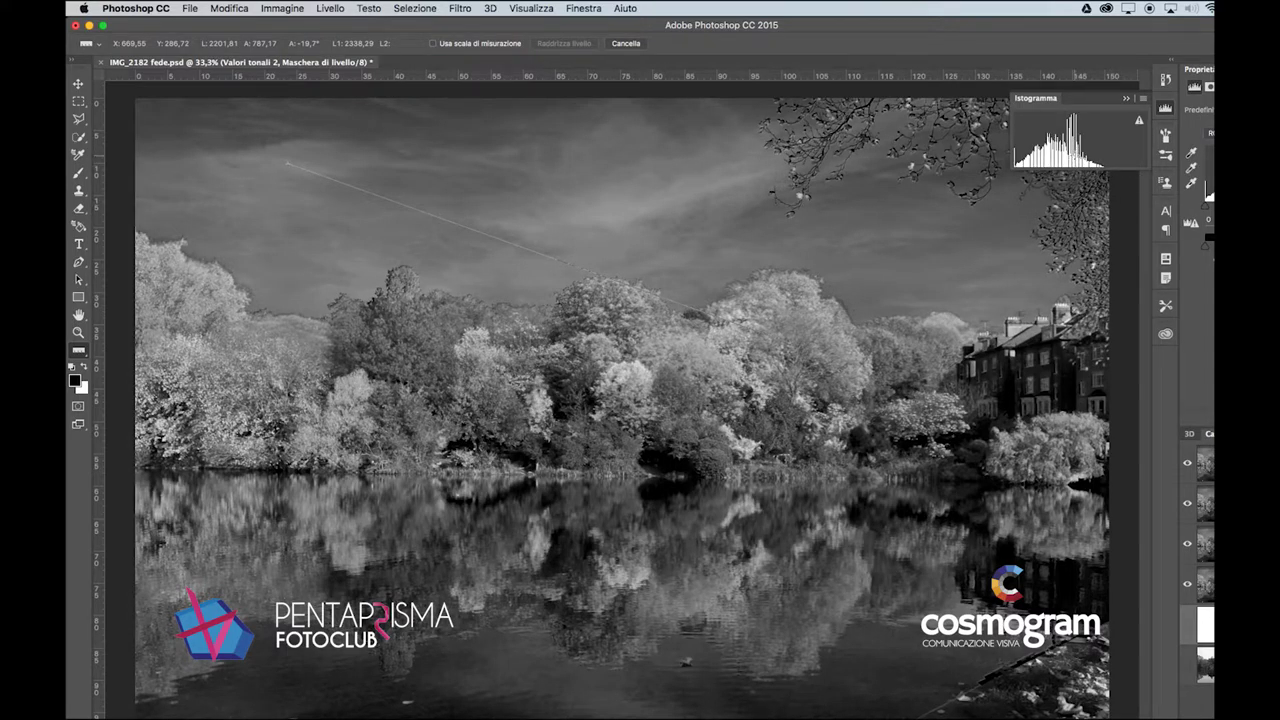
Step: Convert the image to 16 bits per channel and refresh the histogram
left_click(289, 8)
mouse_move(345, 25)
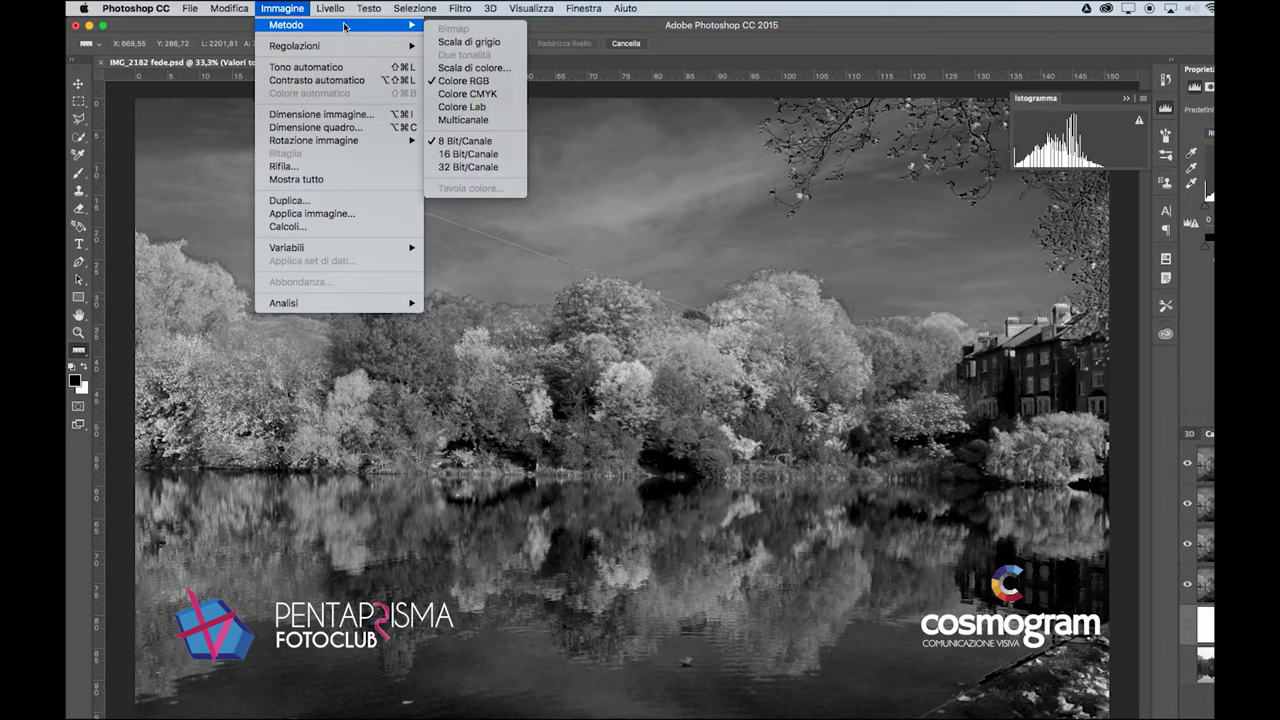
left_click(496, 156)
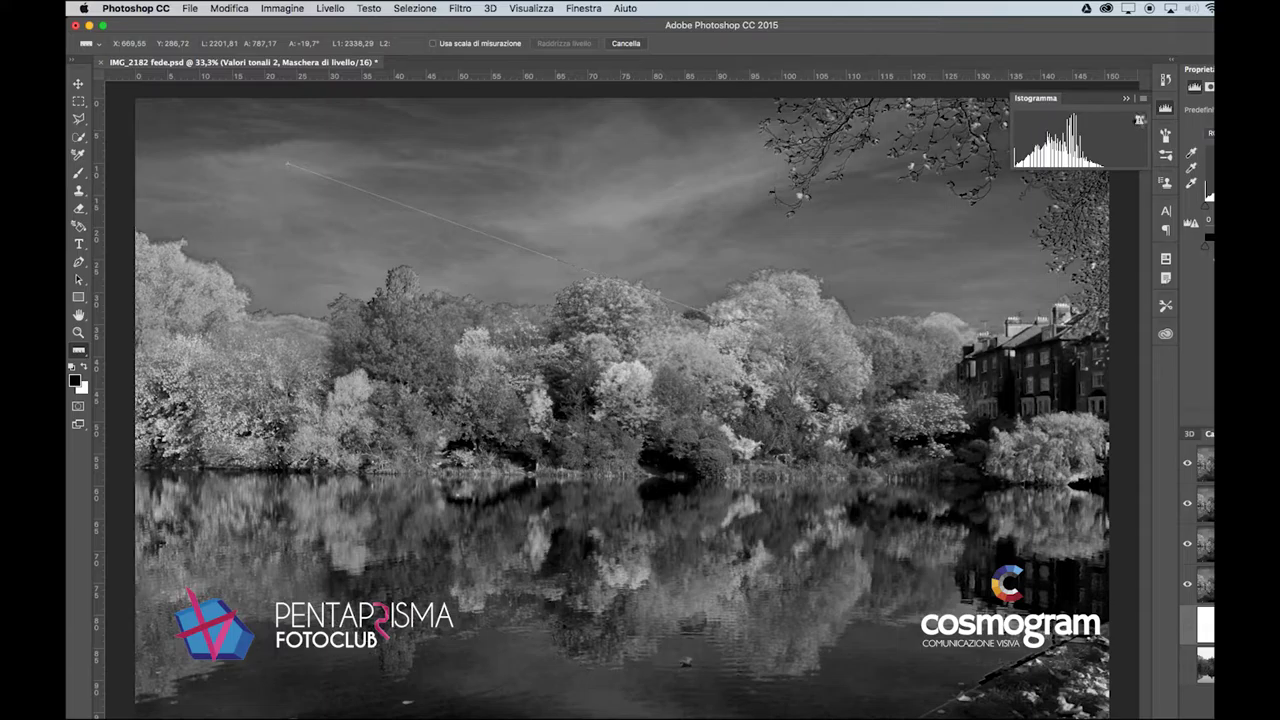
left_click(1140, 121)
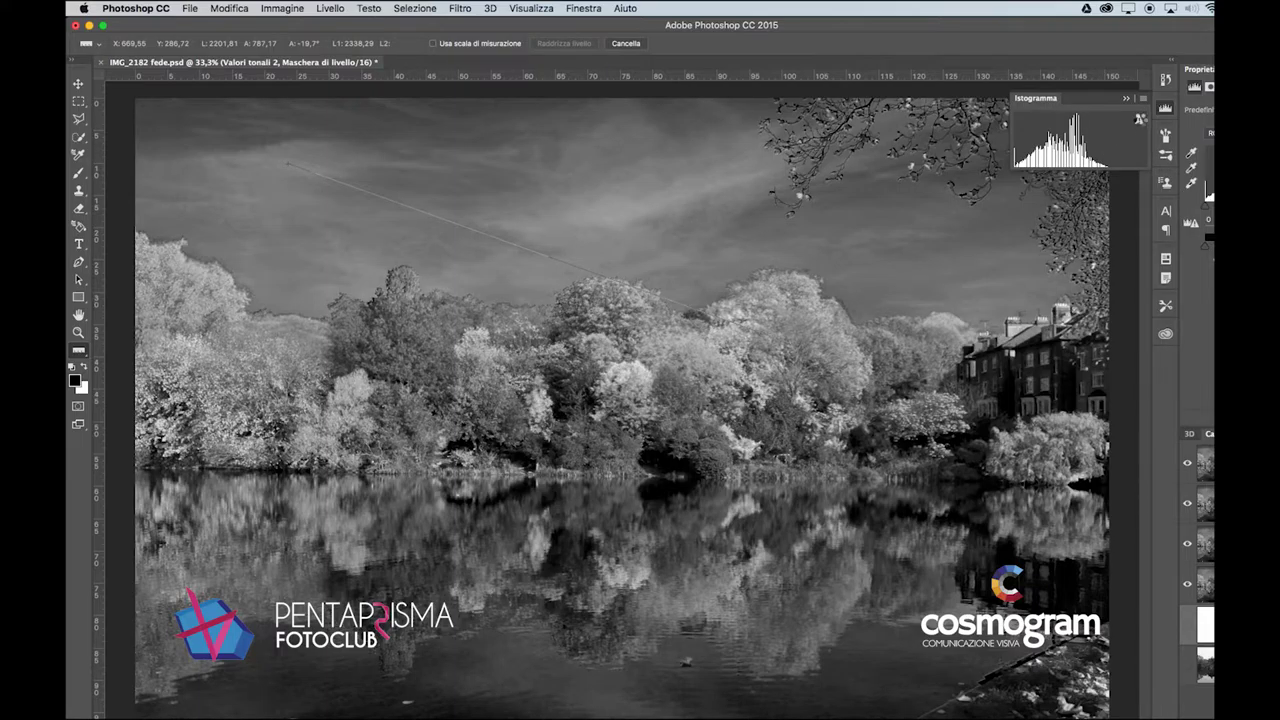
left_click(1140, 119)
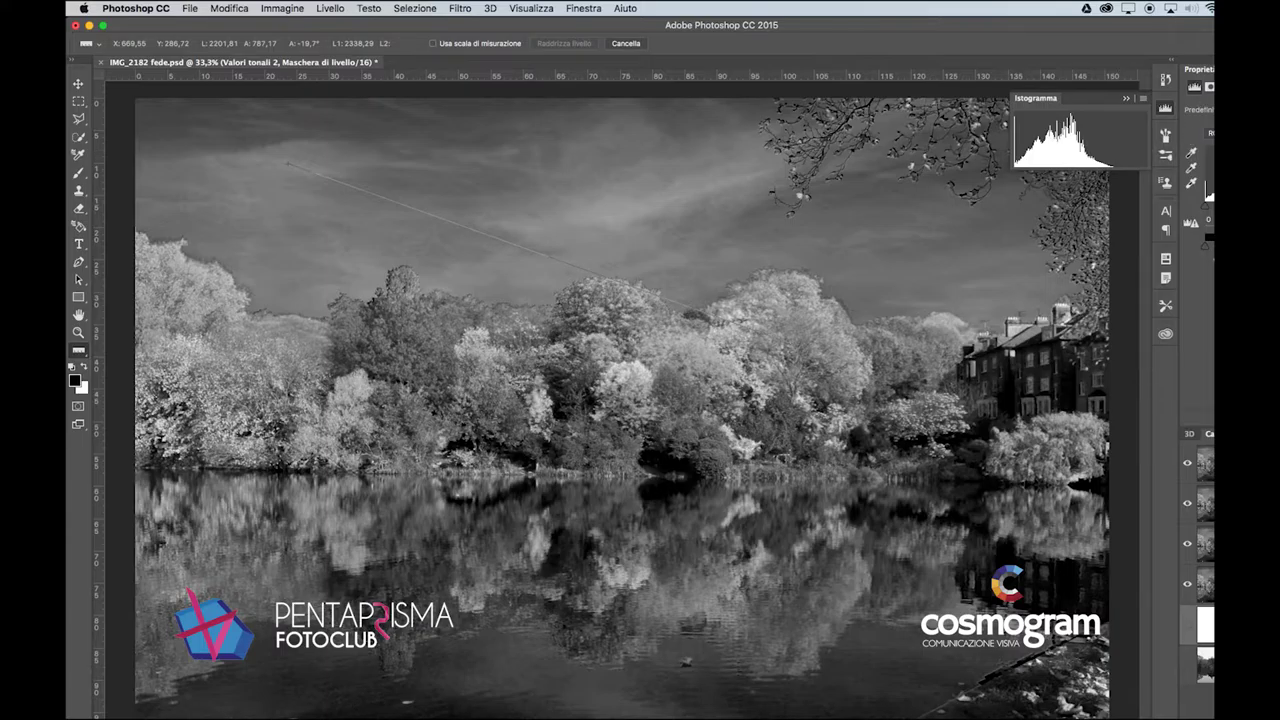
Step: Examine the tree detail close up and at full view, and look through the layer stack
key("F7")
left_click(78, 333)
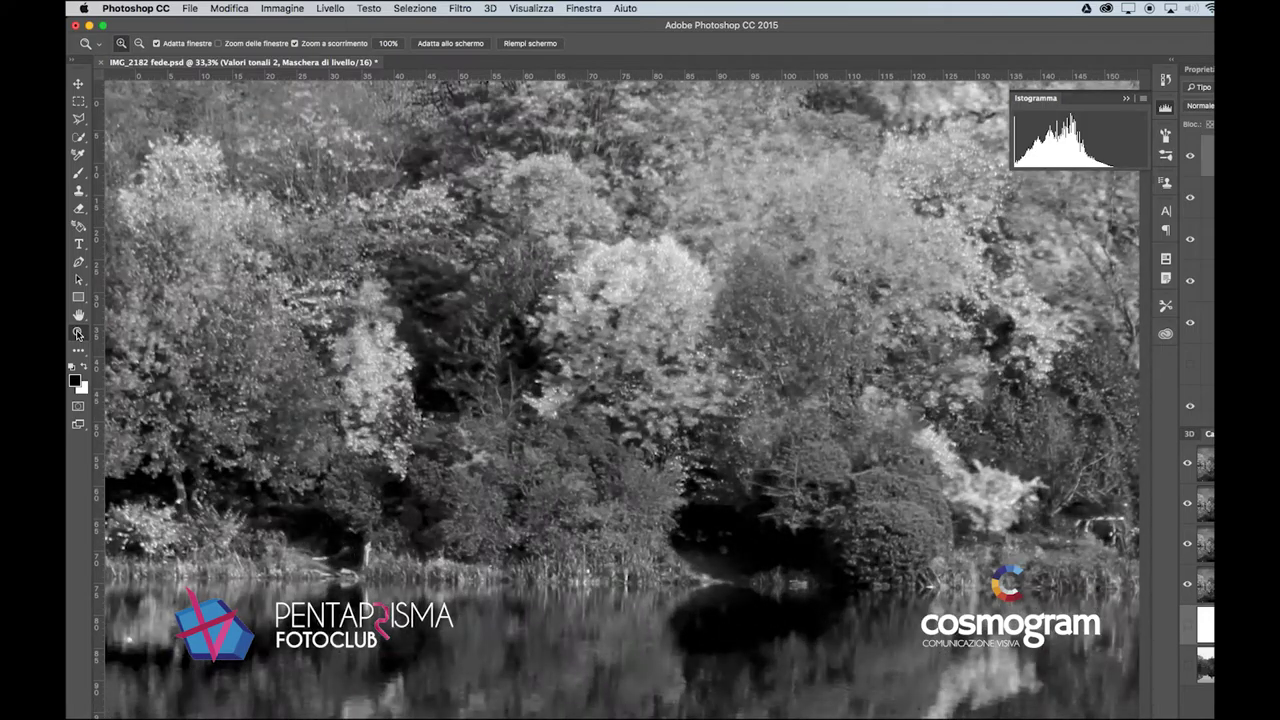
left_click_drag(624, 294, 621, 343)
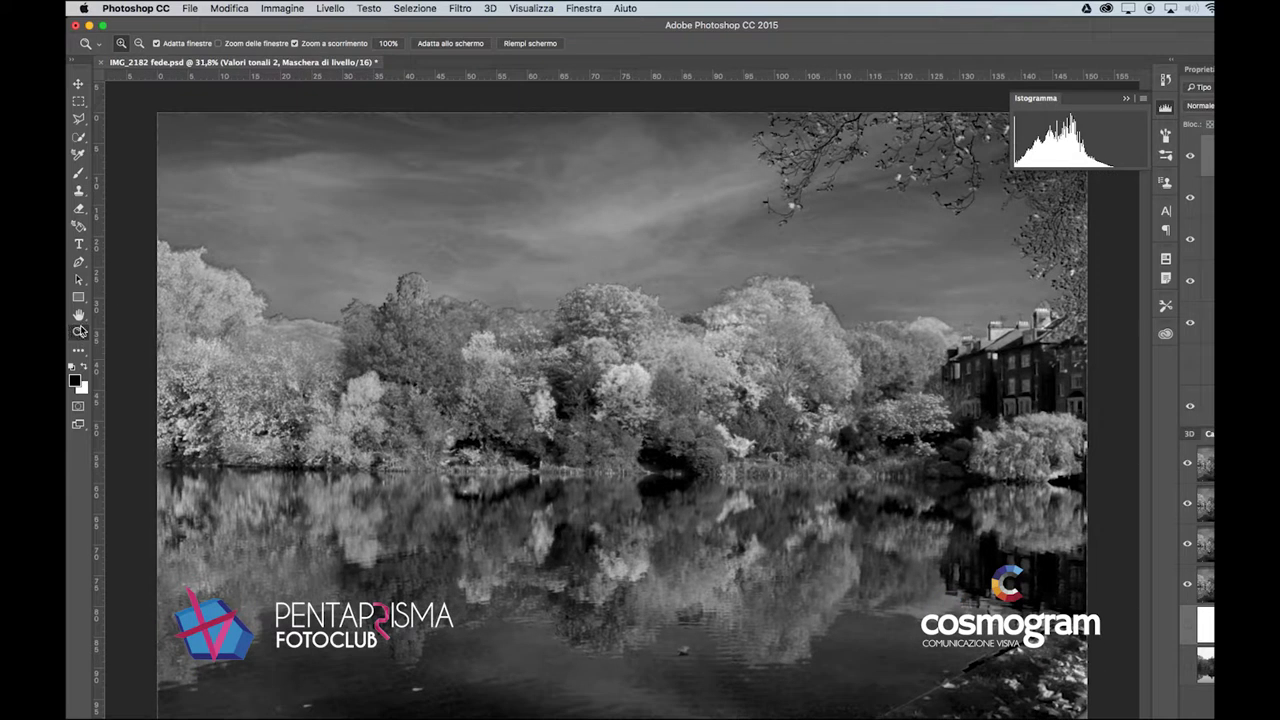
left_click(78, 314)
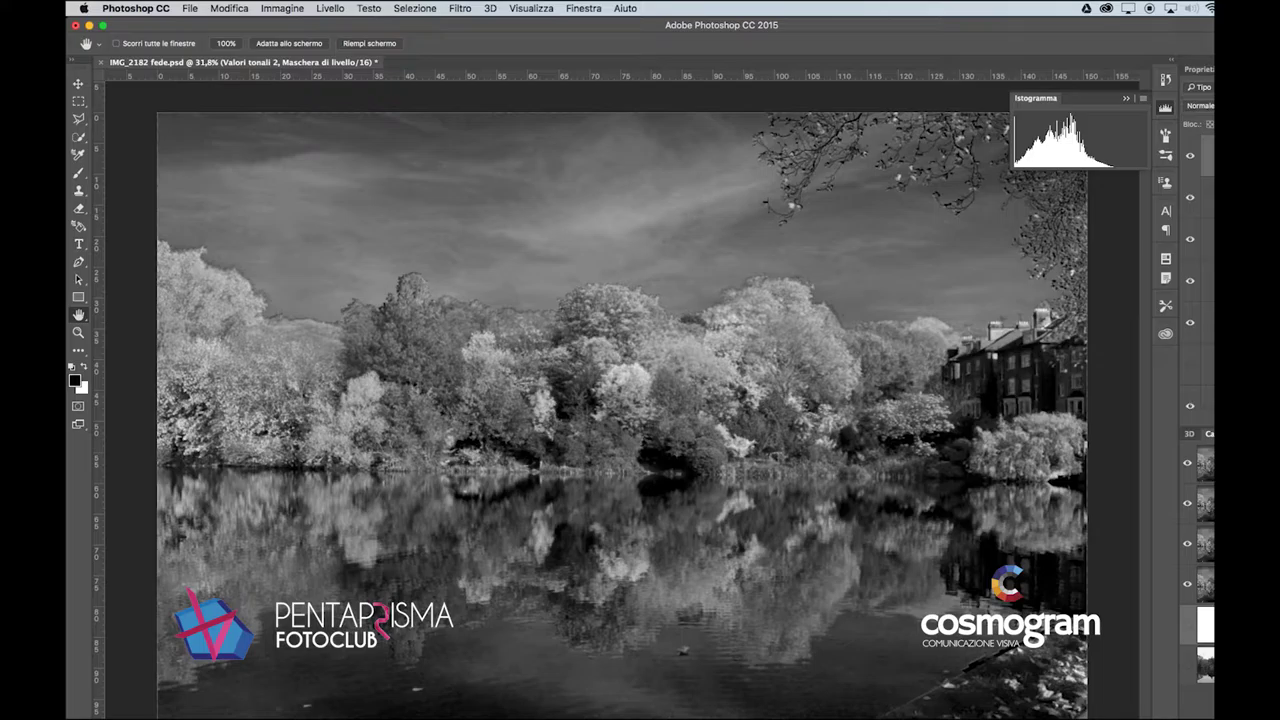
scroll(1200, 280, "down", 3)
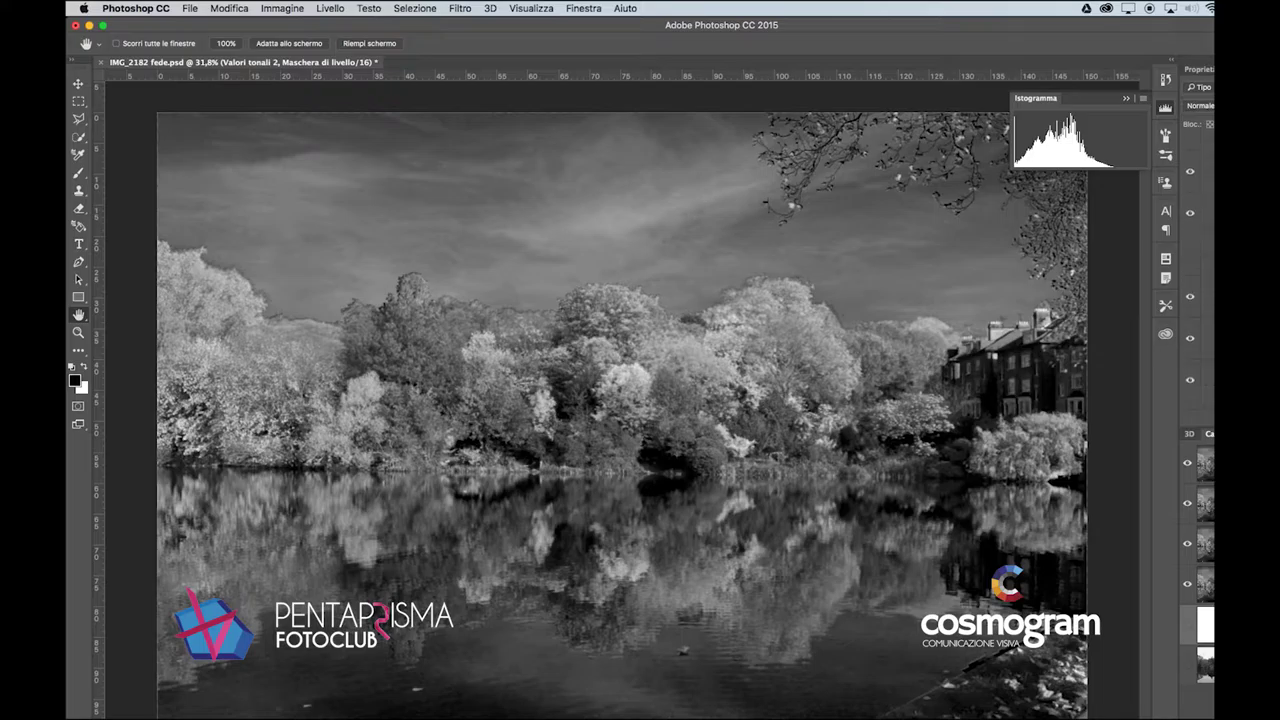
scroll(1200, 280, "up", 3)
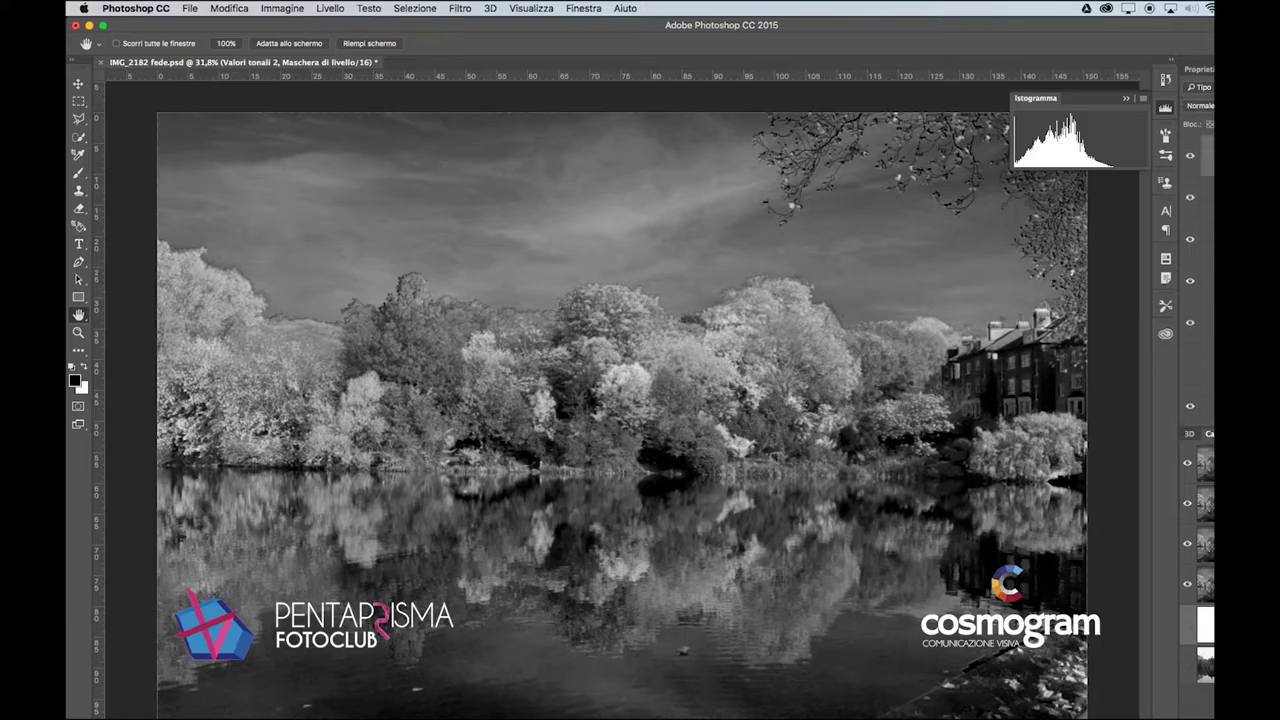
Step: Select the Bianco e nero 1 adjustment layer and toggle its visibility off and back on
left_click(1204, 245)
left_click(1187, 243)
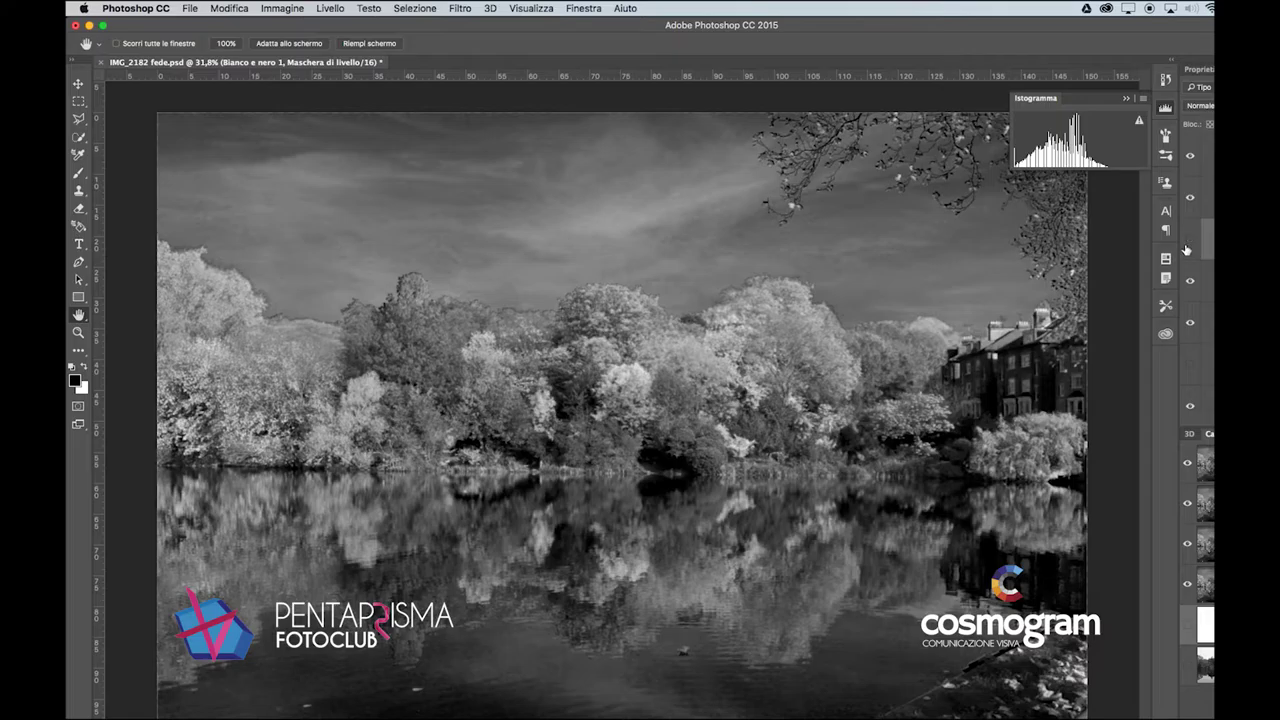
left_click(1187, 243)
Step: Try painting black over the sky and trees on the Bianco e nero 1 layer mask with a size 350 Brush, and undo the painting
left_click(80, 175)
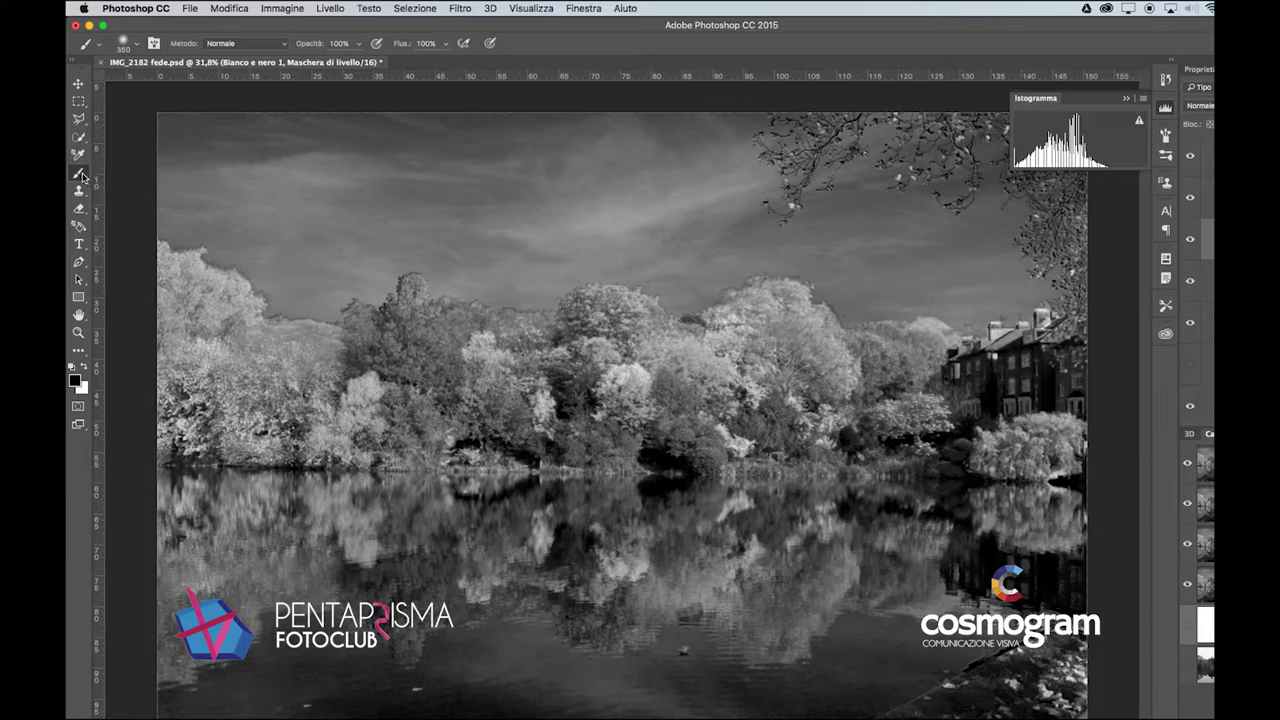
right_click(82, 175)
left_click(107, 172)
left_click_drag(748, 365, 380, 365)
mouse_move(487, 372)
left_mouse_down()
mouse_move(355, 365)
mouse_move(835, 310)
mouse_move(893, 365)
mouse_move(680, 262)
mouse_move(496, 150)
mouse_move(97, 195)
mouse_move(255, 283)
mouse_move(530, 490)
mouse_move(390, 600)
mouse_move(748, 665)
mouse_move(880, 610)
mouse_move(640, 470)
mouse_move(600, 430)
left_mouse_up()
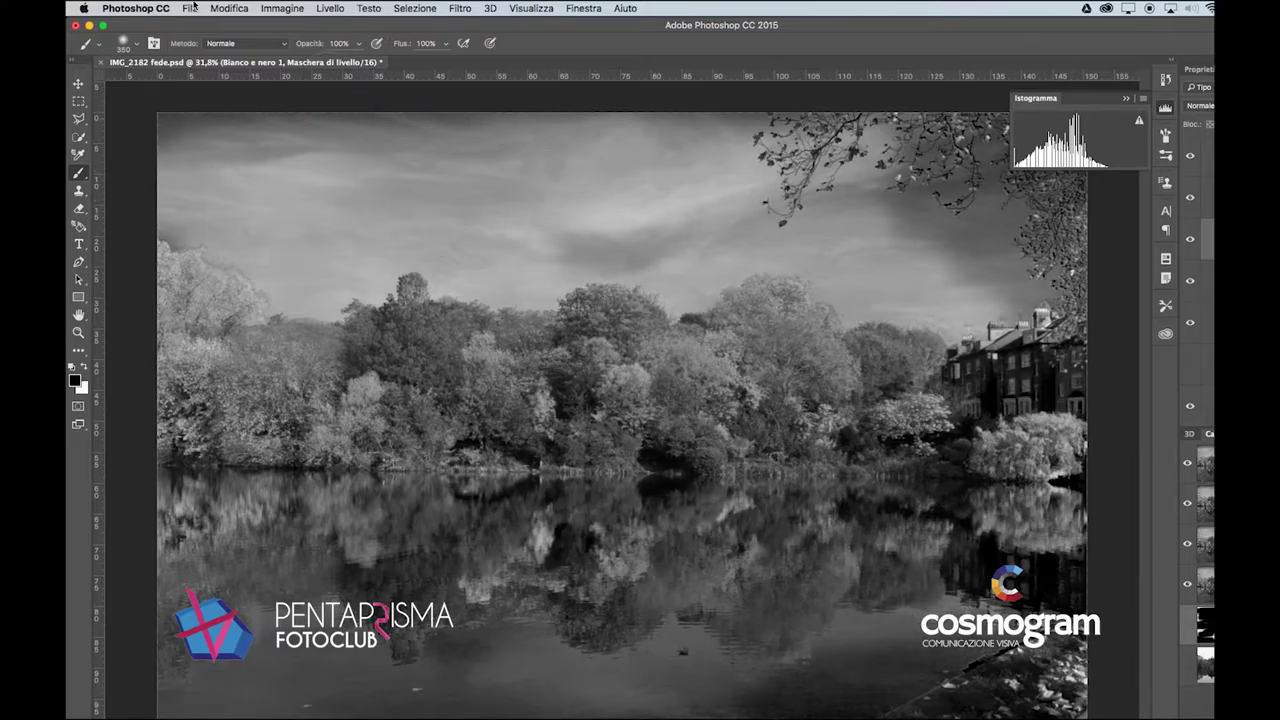
left_click(238, 8)
left_click(238, 28)
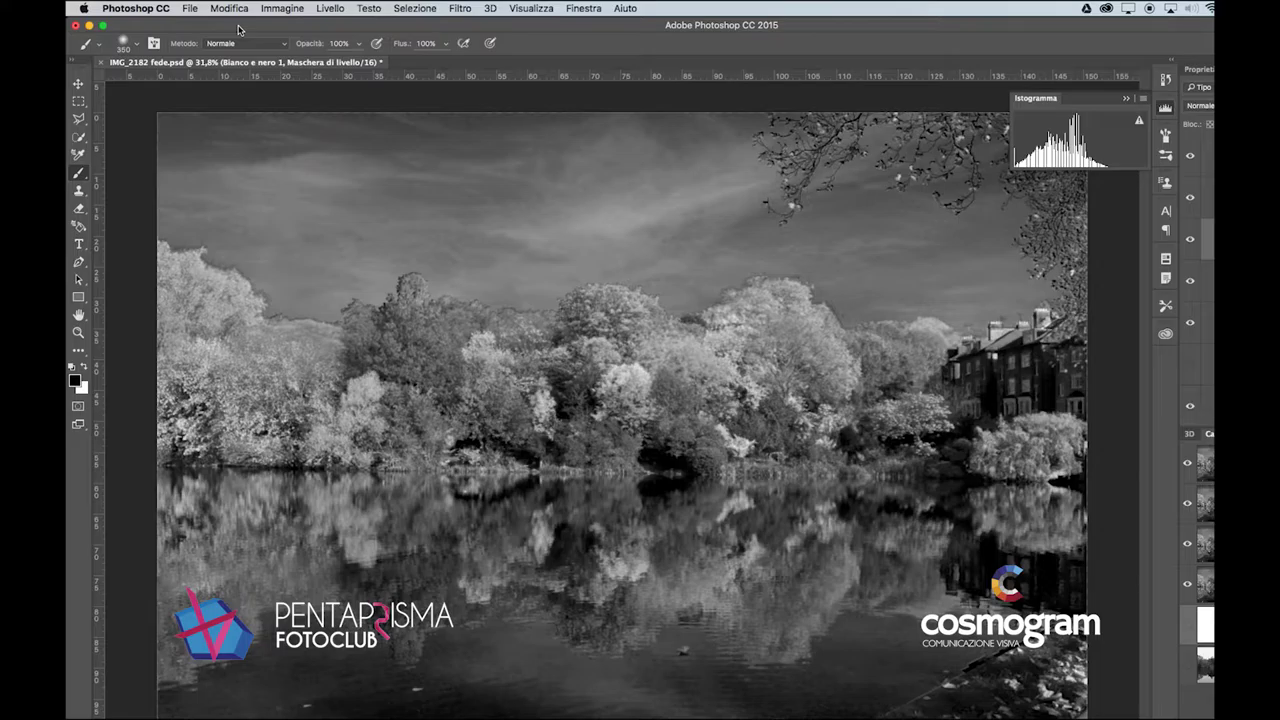
Step: Make the hidden adjustment layer, sixth from the top of the stack, visible again and refresh the histogram
left_click(1190, 365)
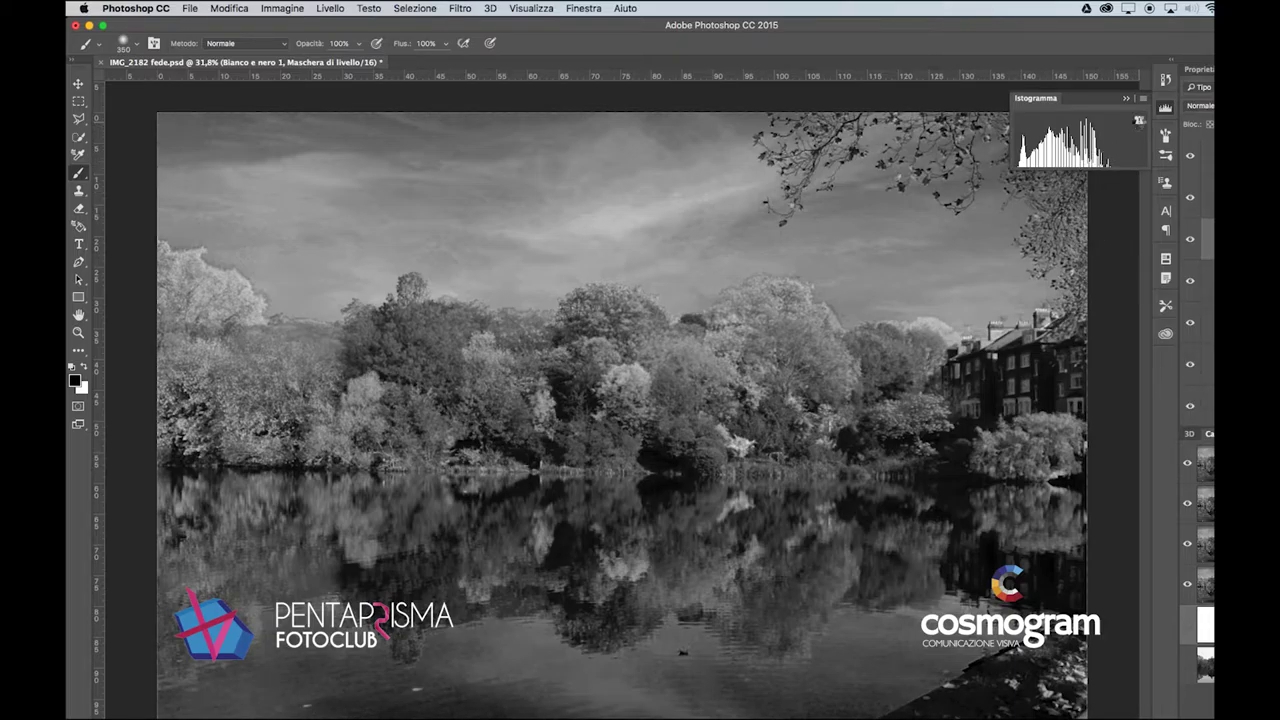
left_click(1139, 120)
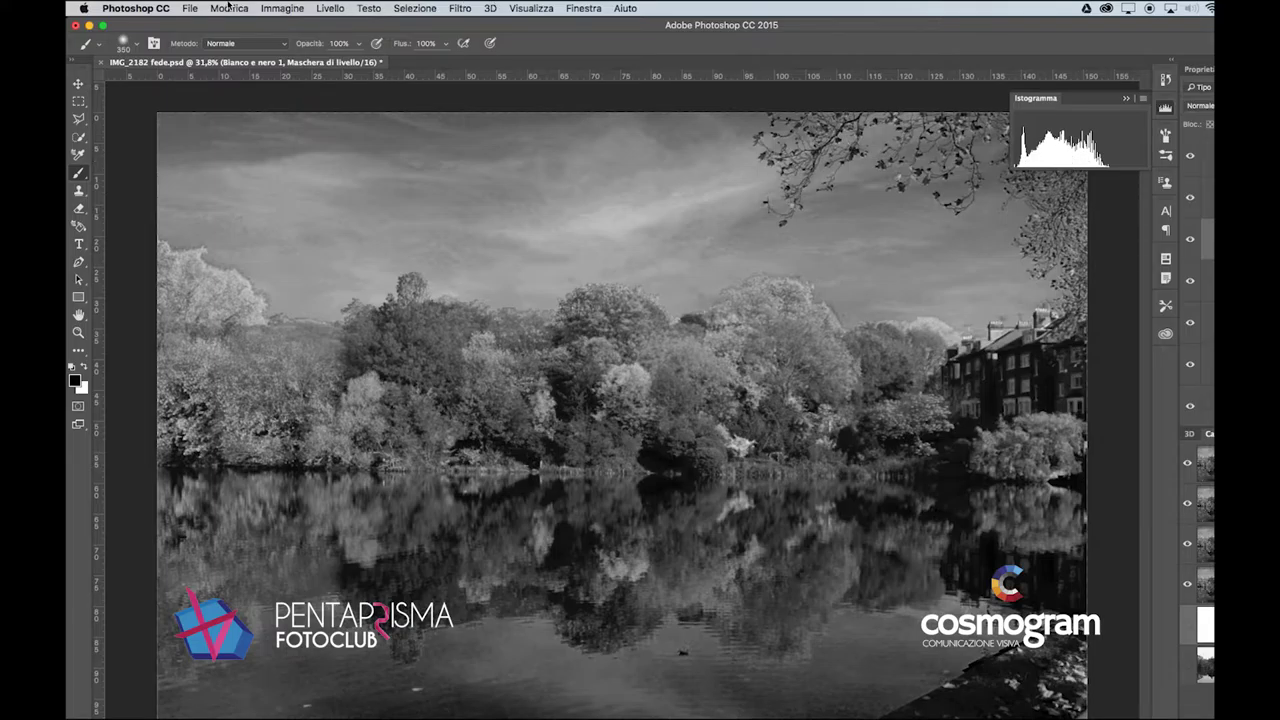
Step: Save a JPEG copy of the photo as IMG_2182 fede2.jpg in the Pentaprisma folder at maximum quality 12
left_click(189, 8)
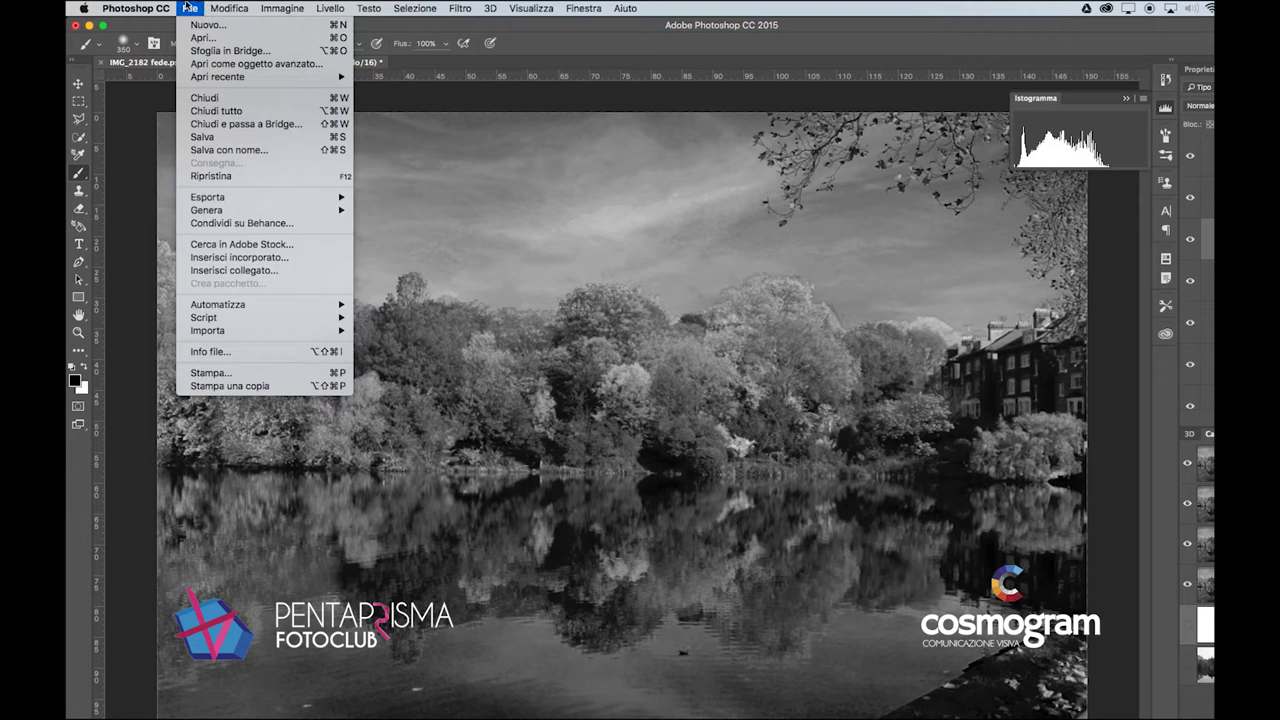
left_click(224, 150)
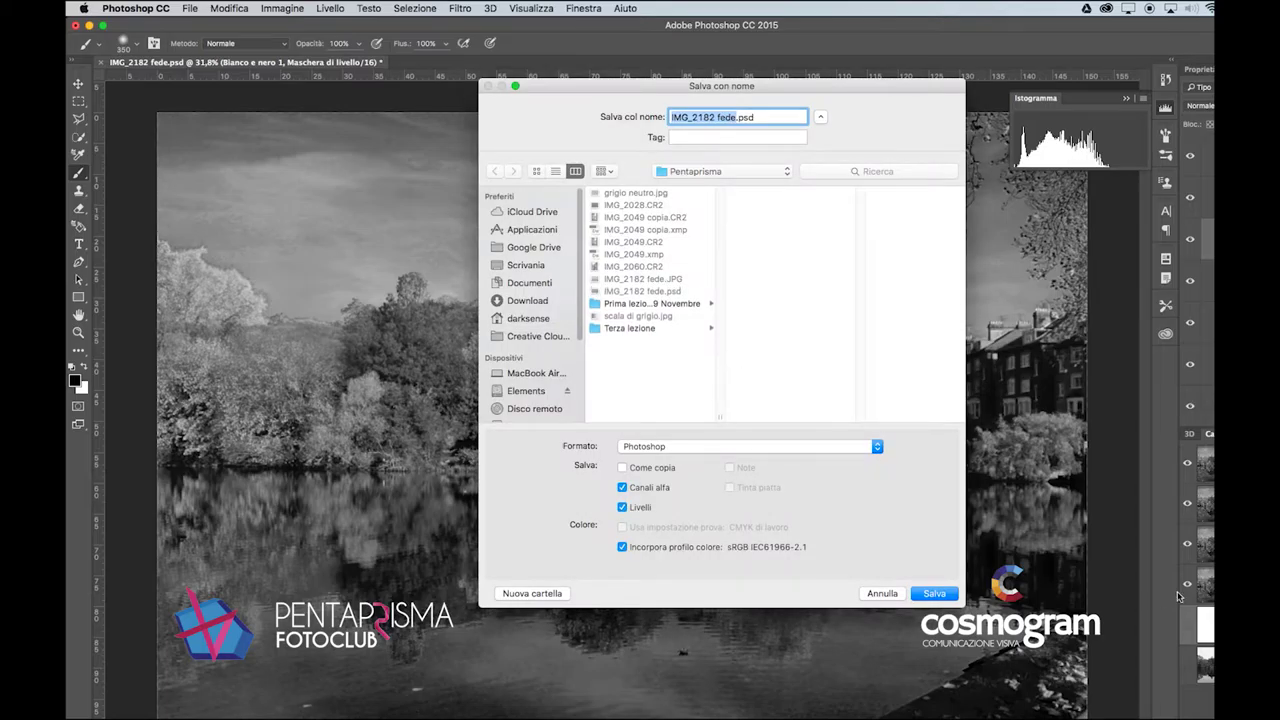
left_click(789, 446)
scroll(768, 541, "down", 1)
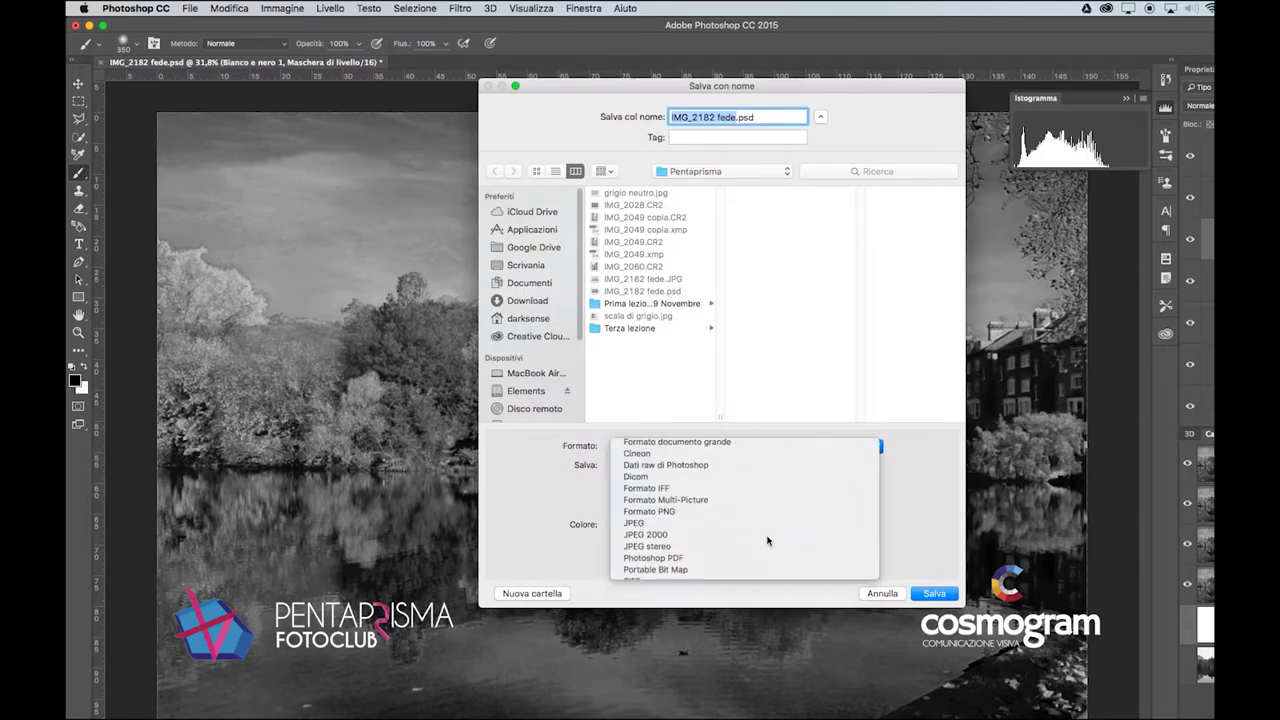
left_click(768, 541)
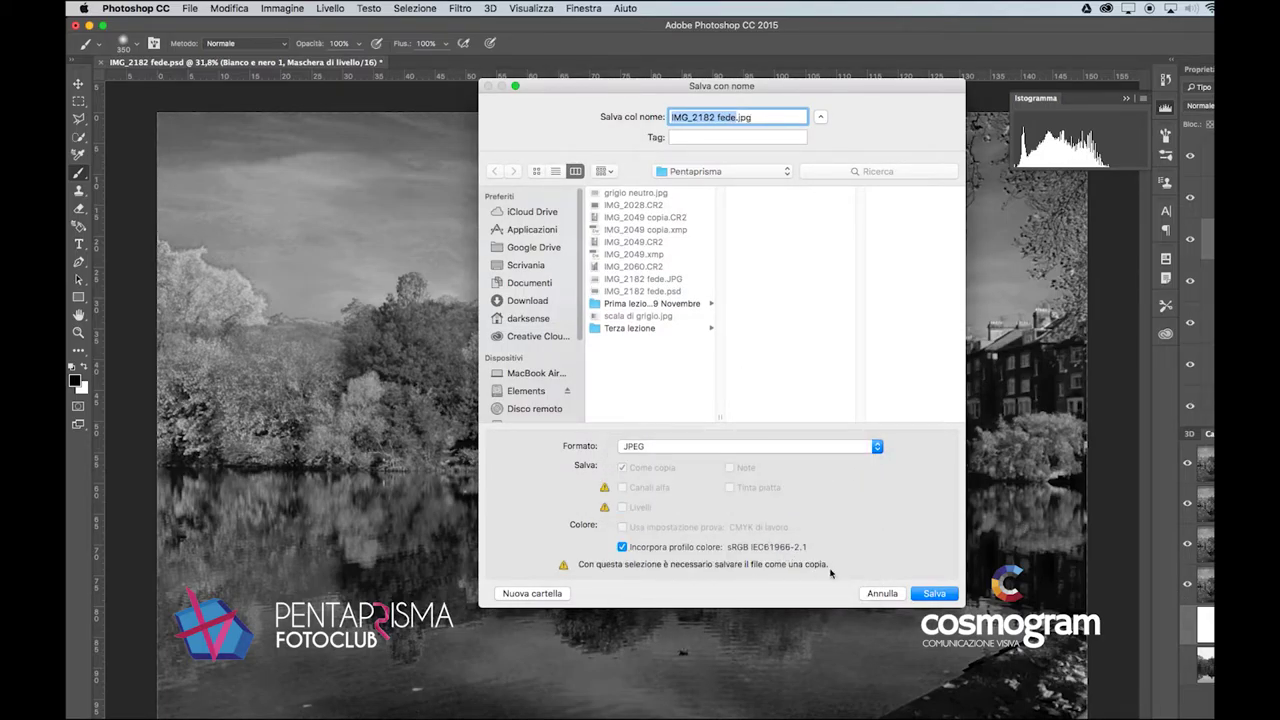
left_click(736, 116)
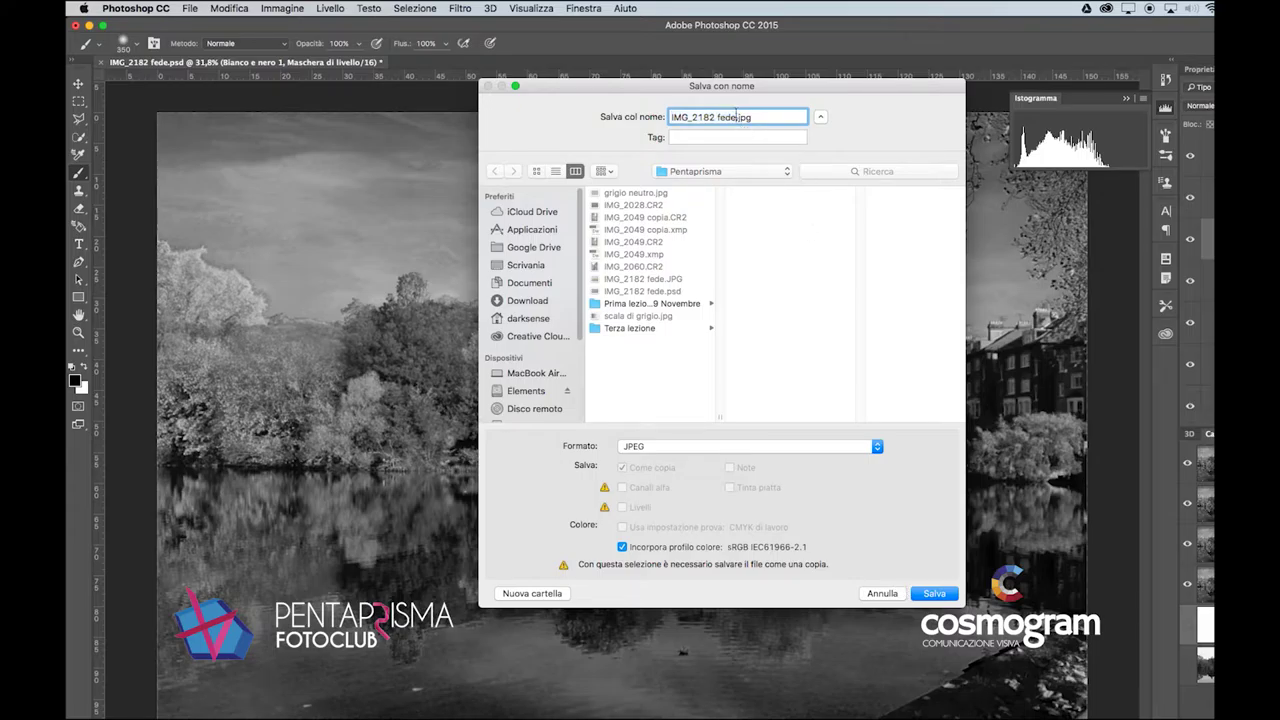
type("2")
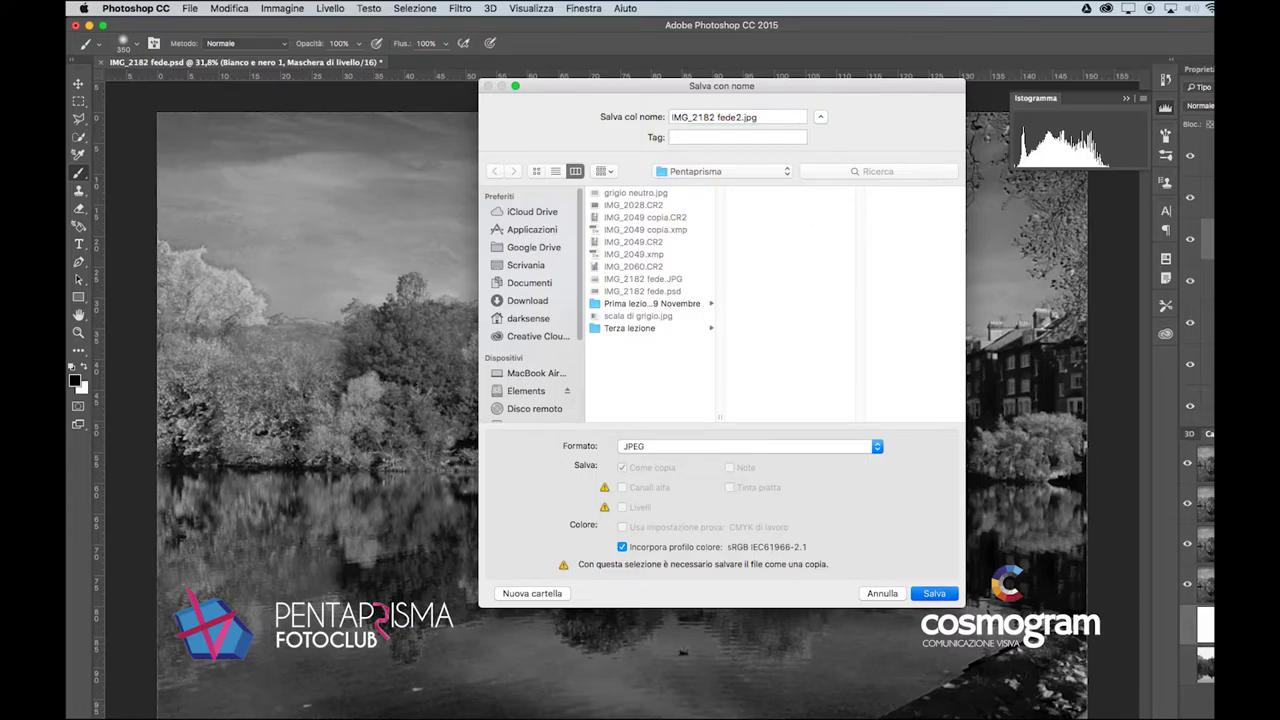
key("Return")
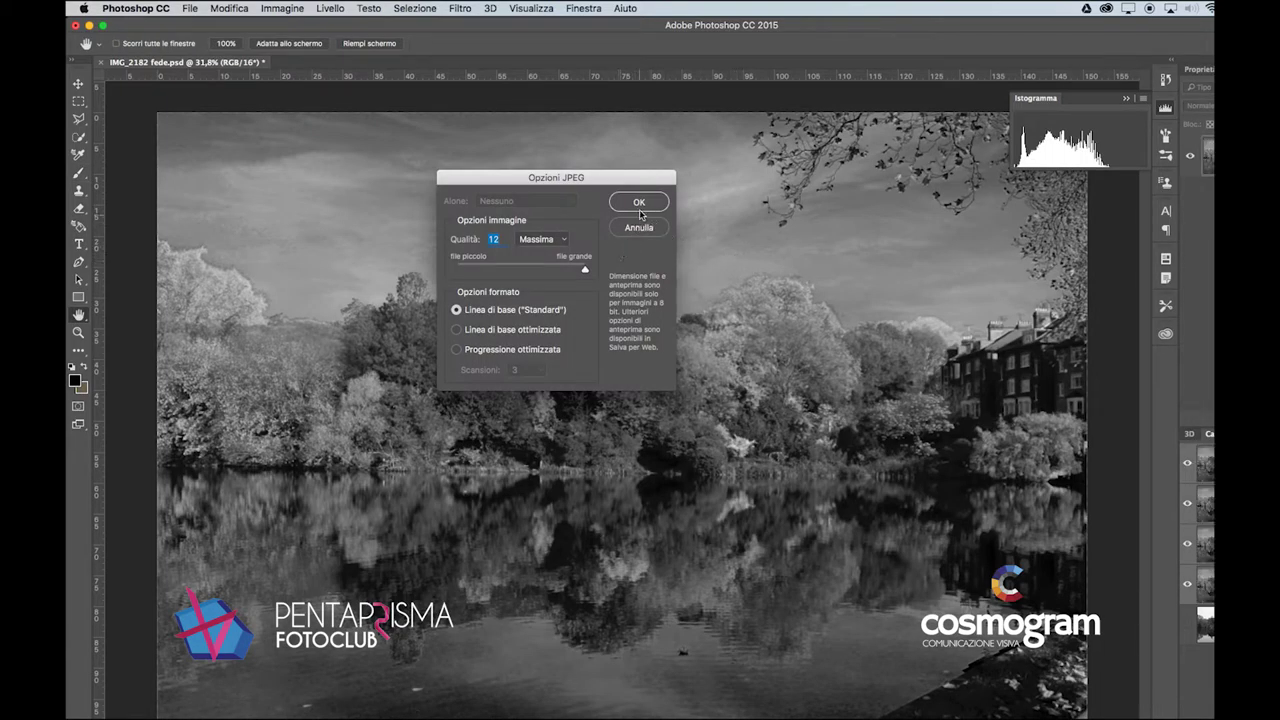
left_click(641, 202)
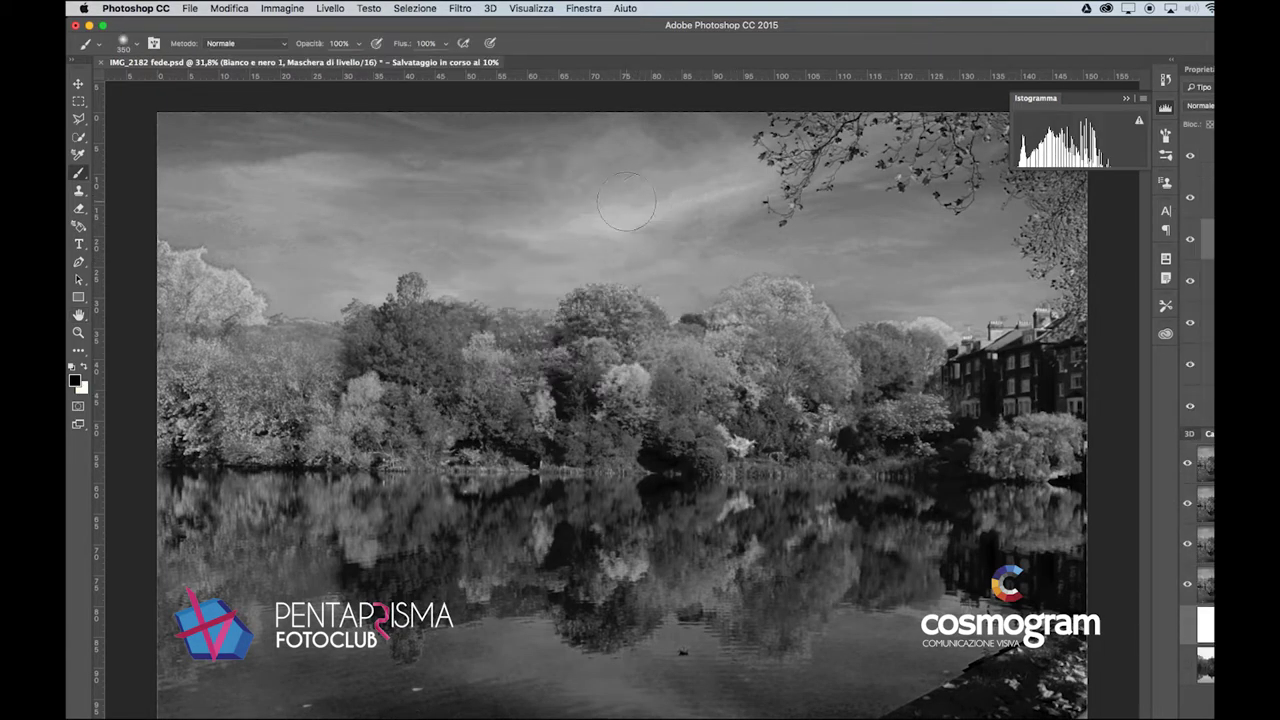
left_click(189, 8)
left_click(200, 36)
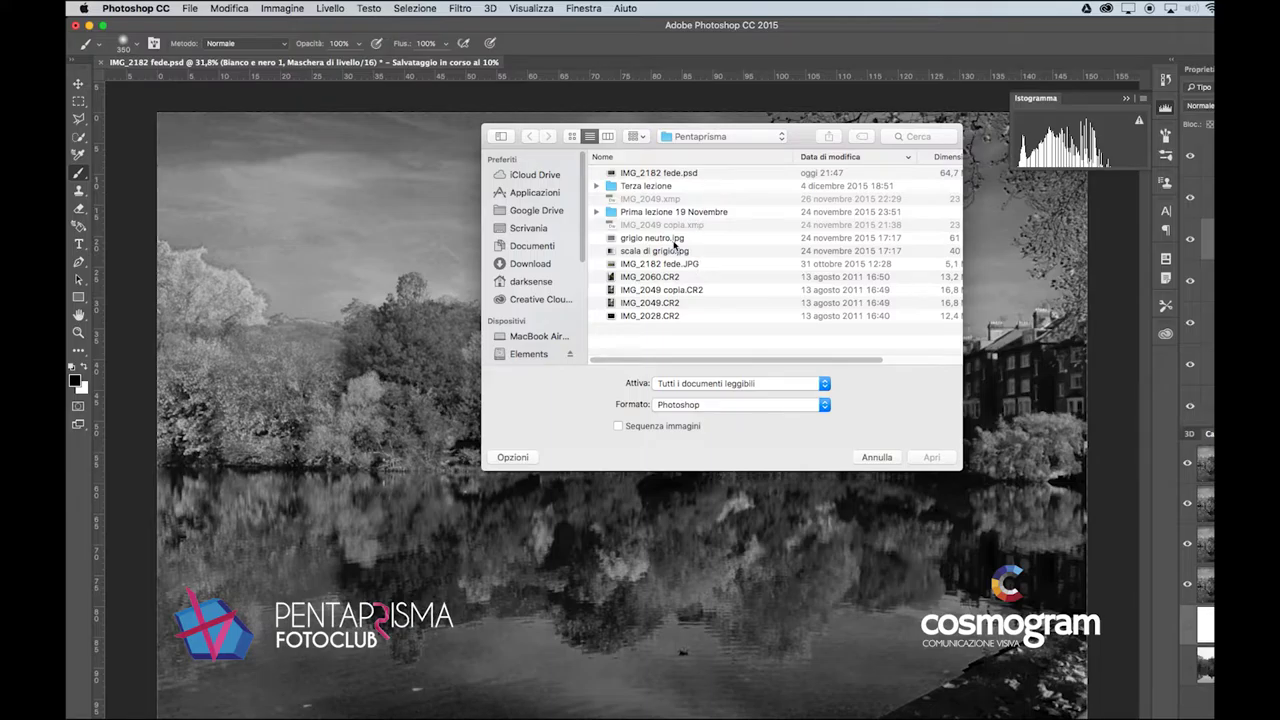
left_click(686, 137)
left_click(689, 152)
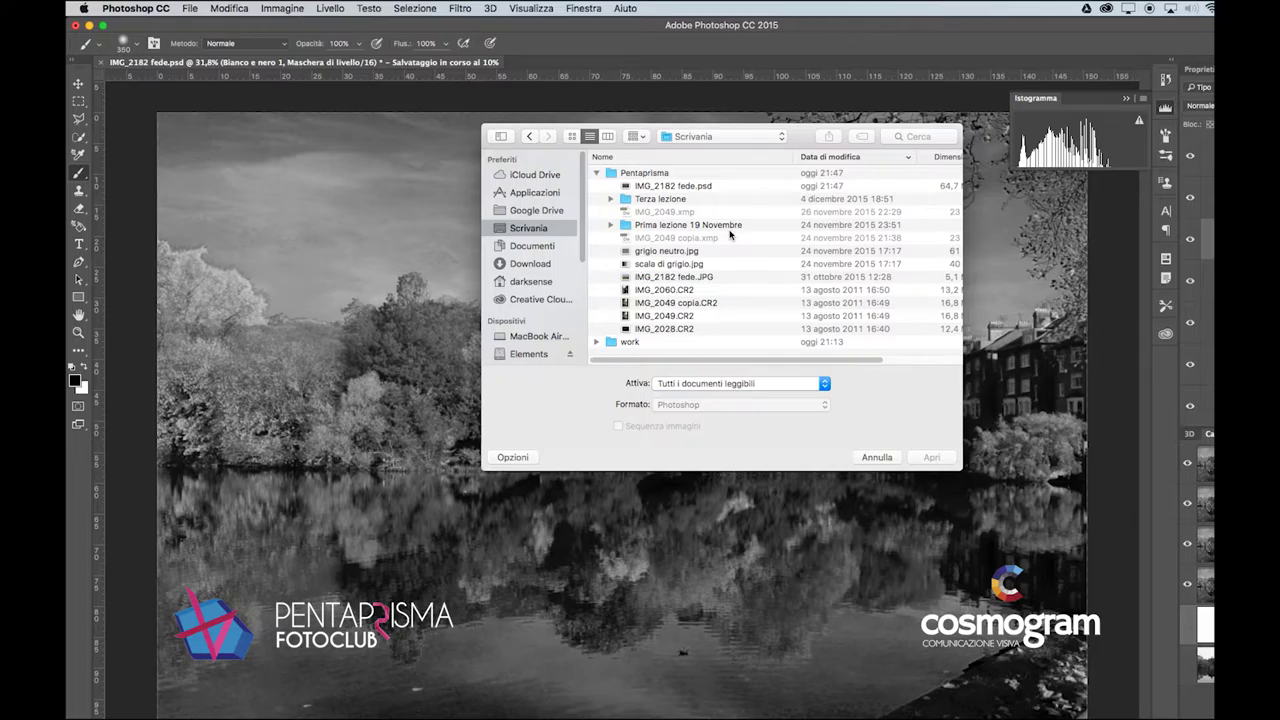
left_click(882, 458)
left_click(186, 8)
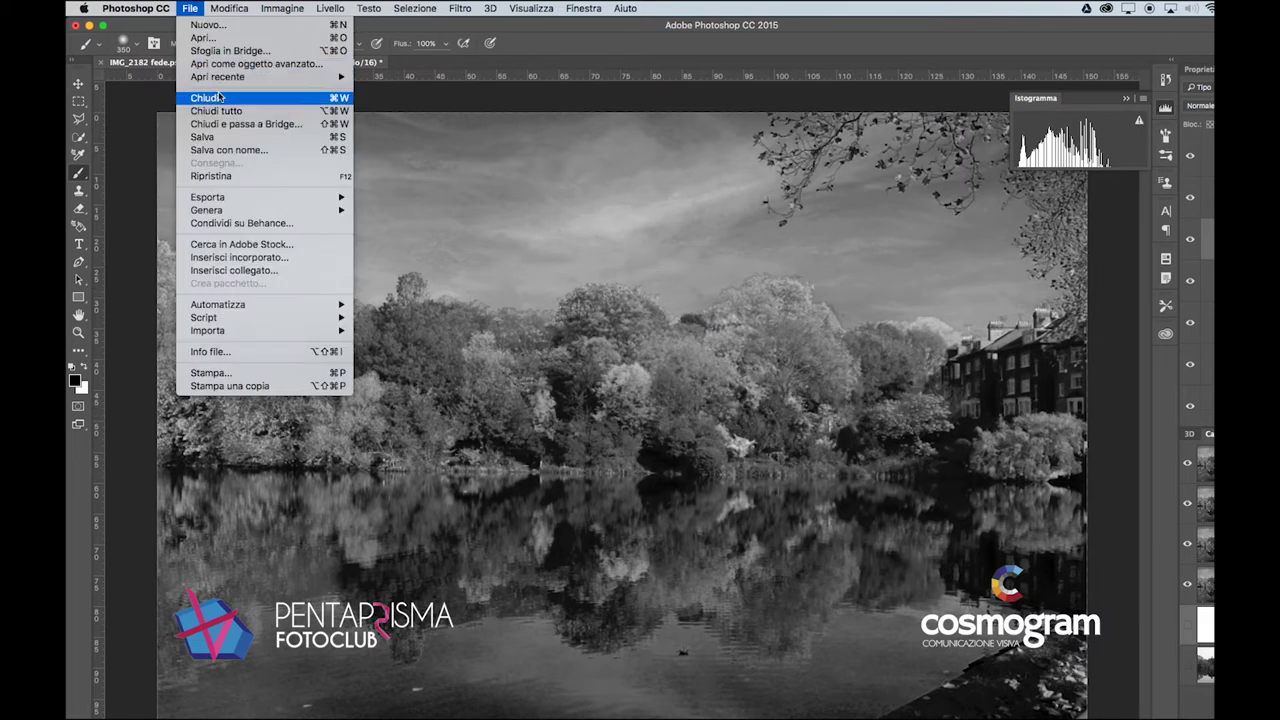
left_click(228, 151)
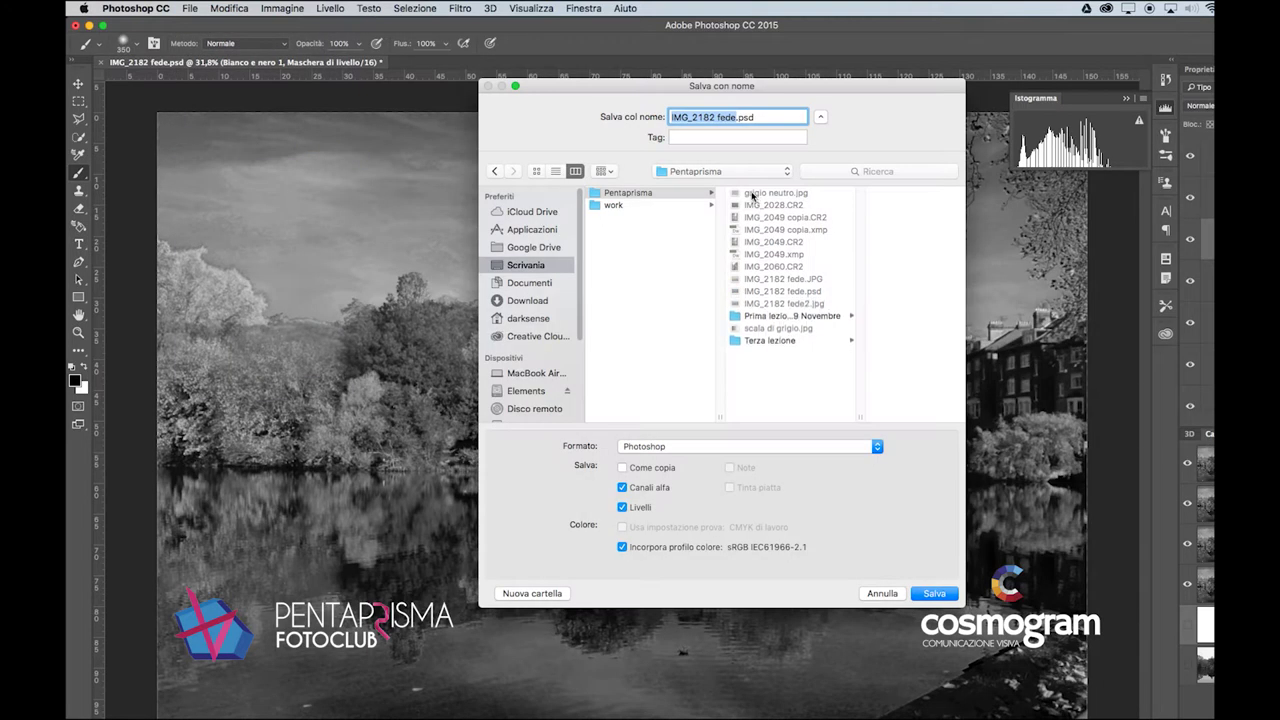
left_click(706, 450)
left_click(696, 540)
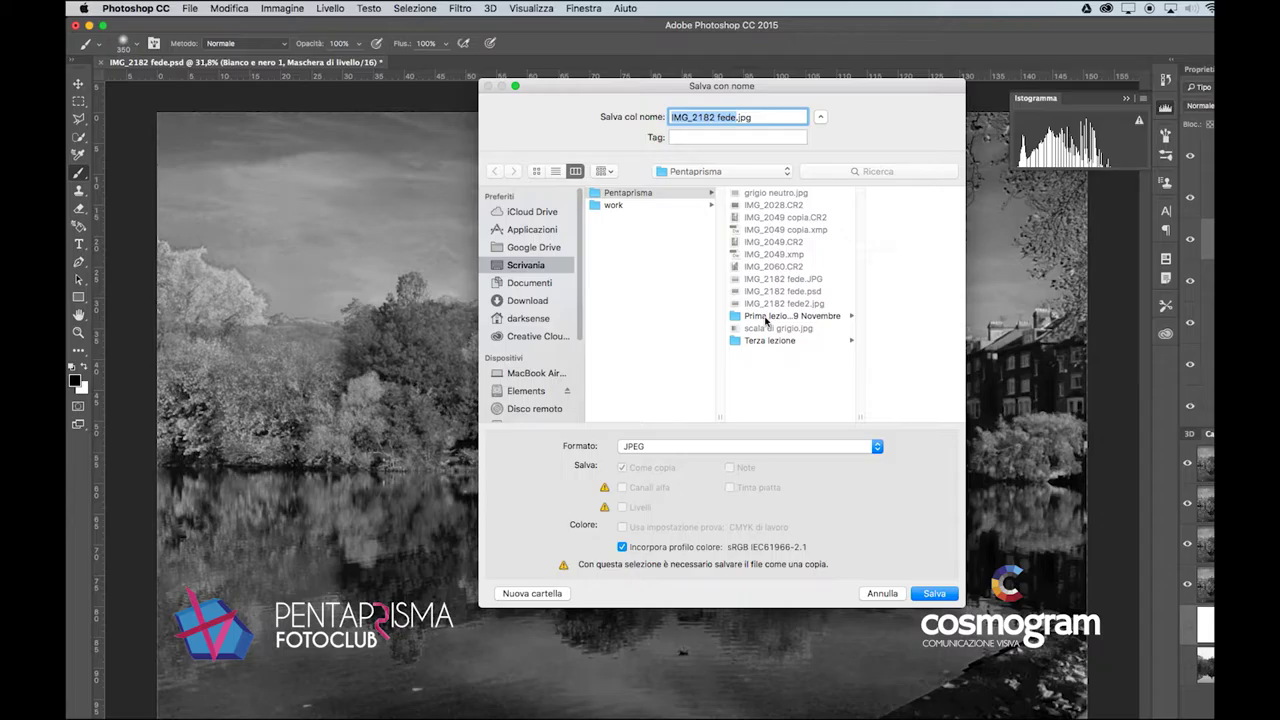
left_click(735, 117)
type("2")
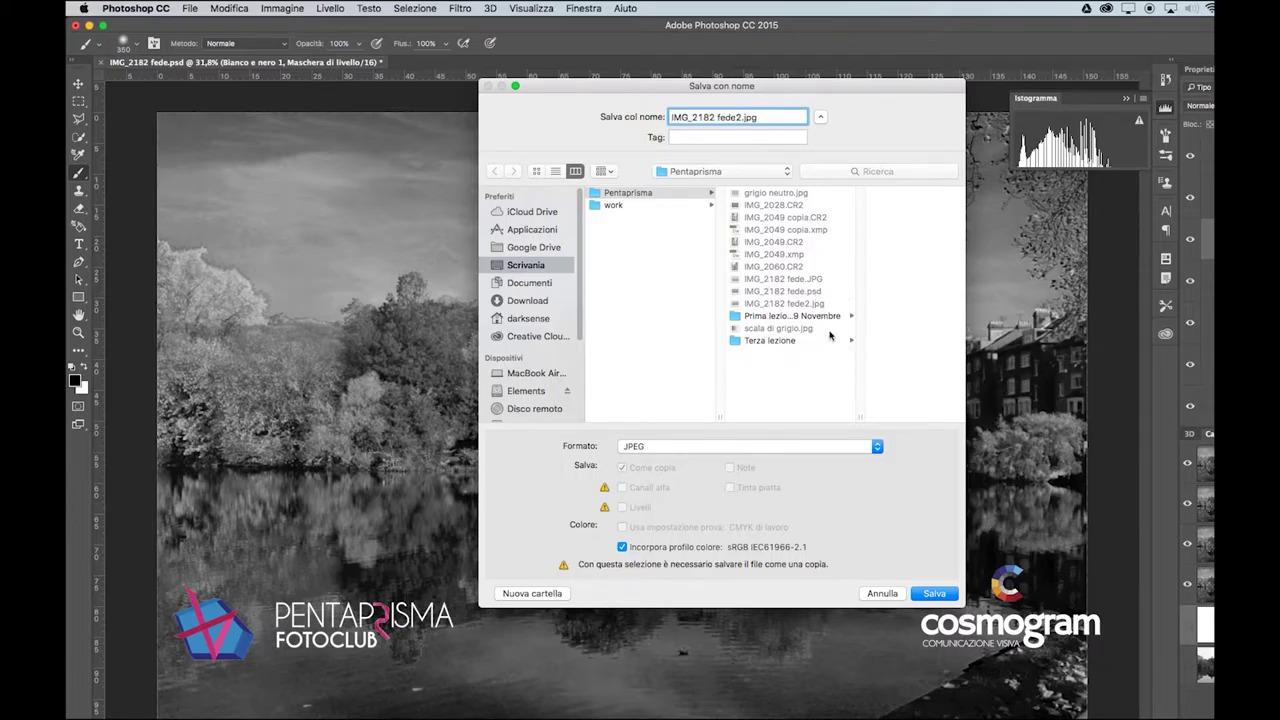
left_click(746, 171)
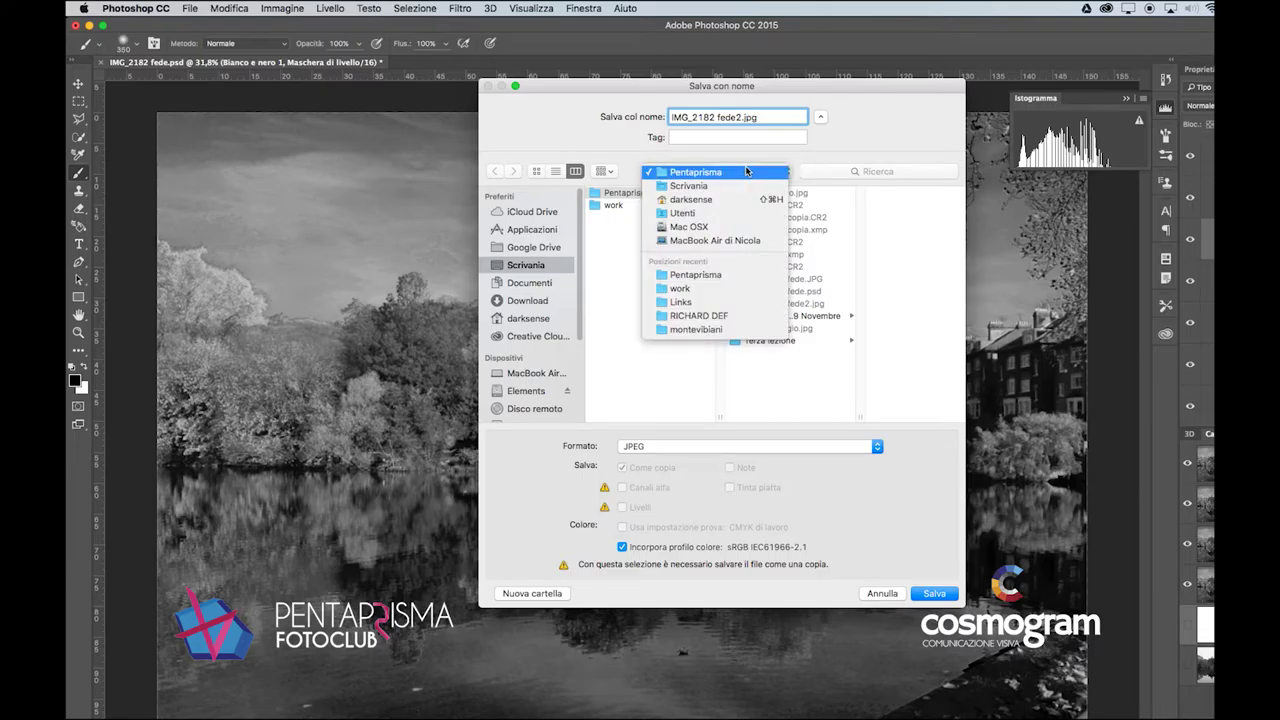
left_click(881, 595)
Step: Open IMG_2182 fede2.jpg from the Pentaprisma folder, using its embedded colour profile
left_click(185, 7)
left_click(200, 37)
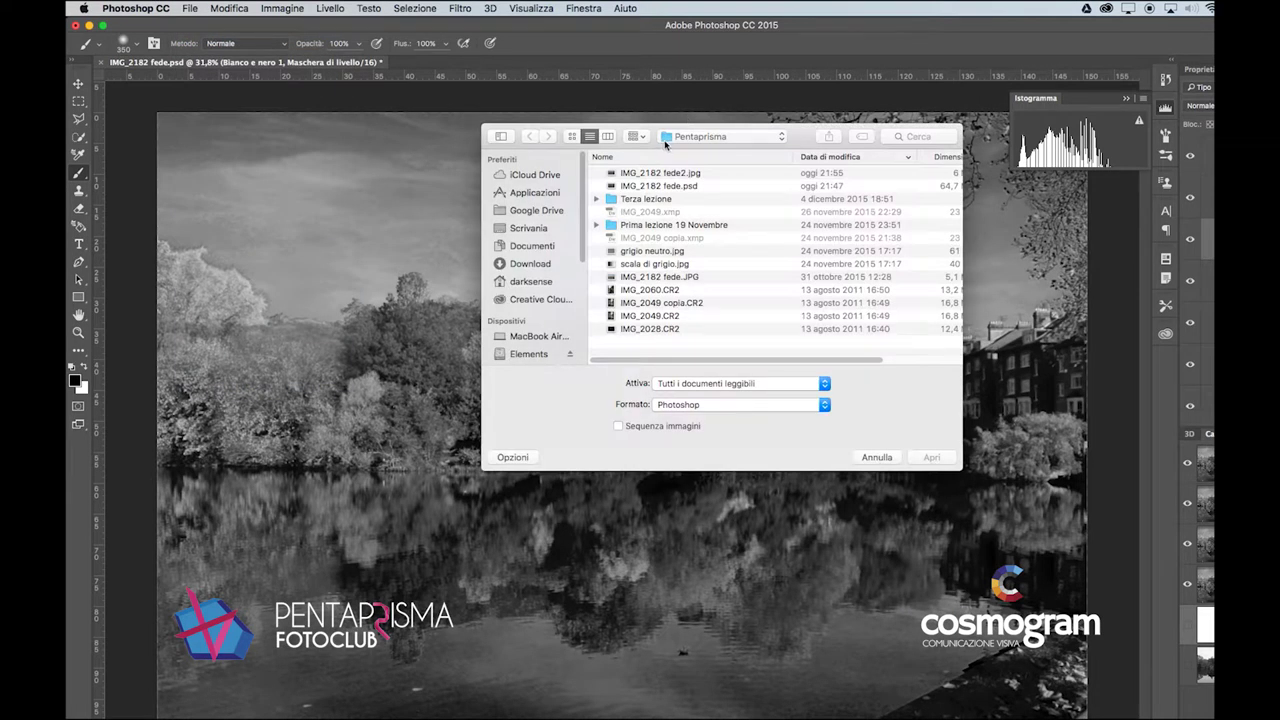
left_click(667, 139)
left_click(657, 341)
left_click(690, 175)
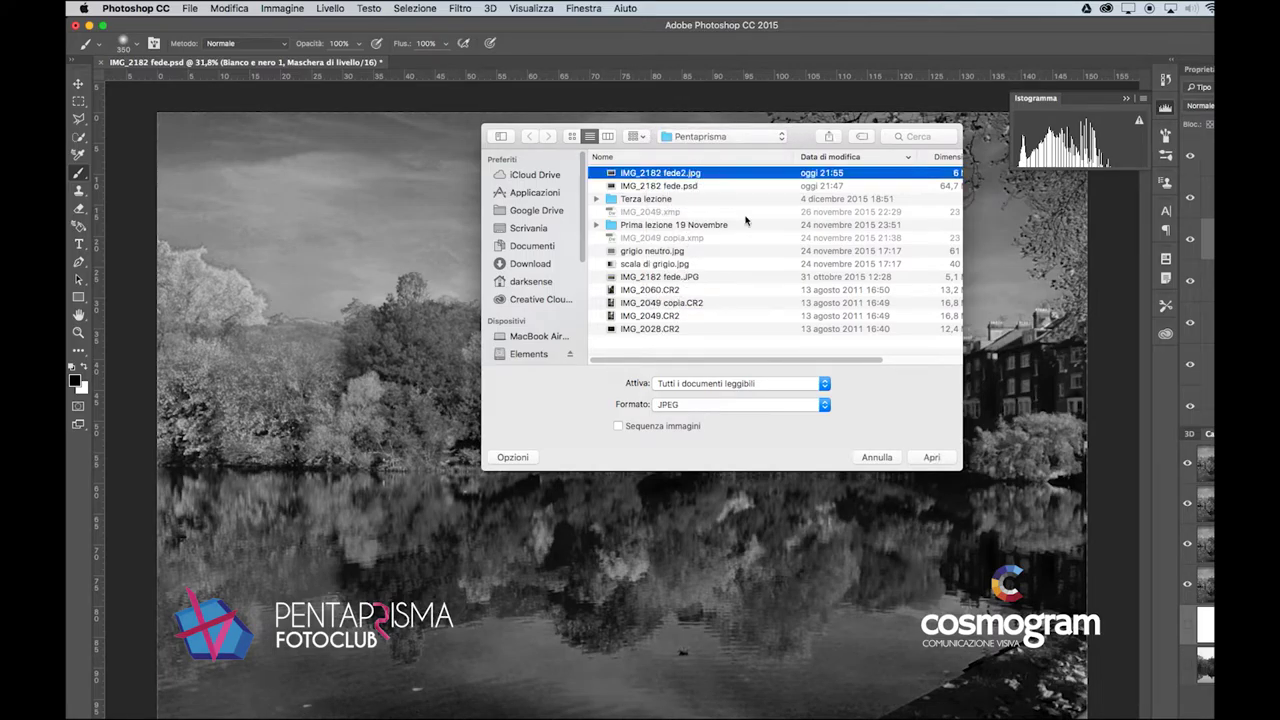
left_click(932, 457)
left_click(810, 359)
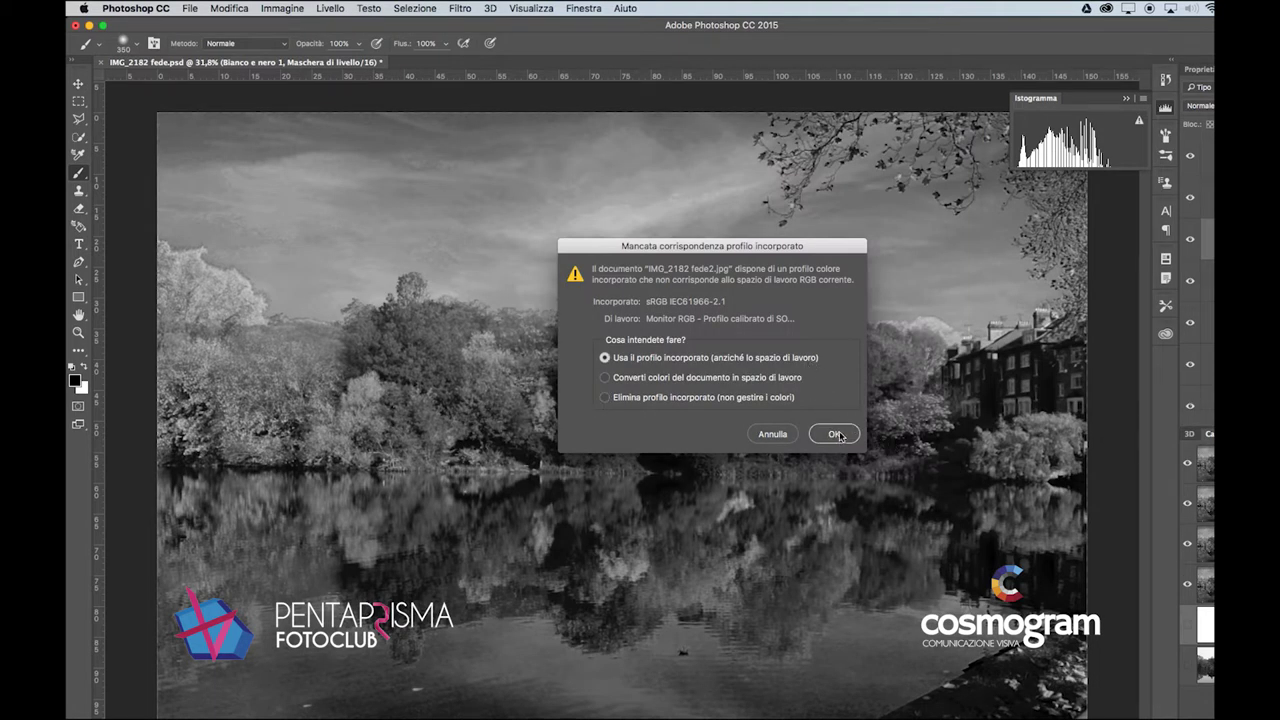
left_click(836, 434)
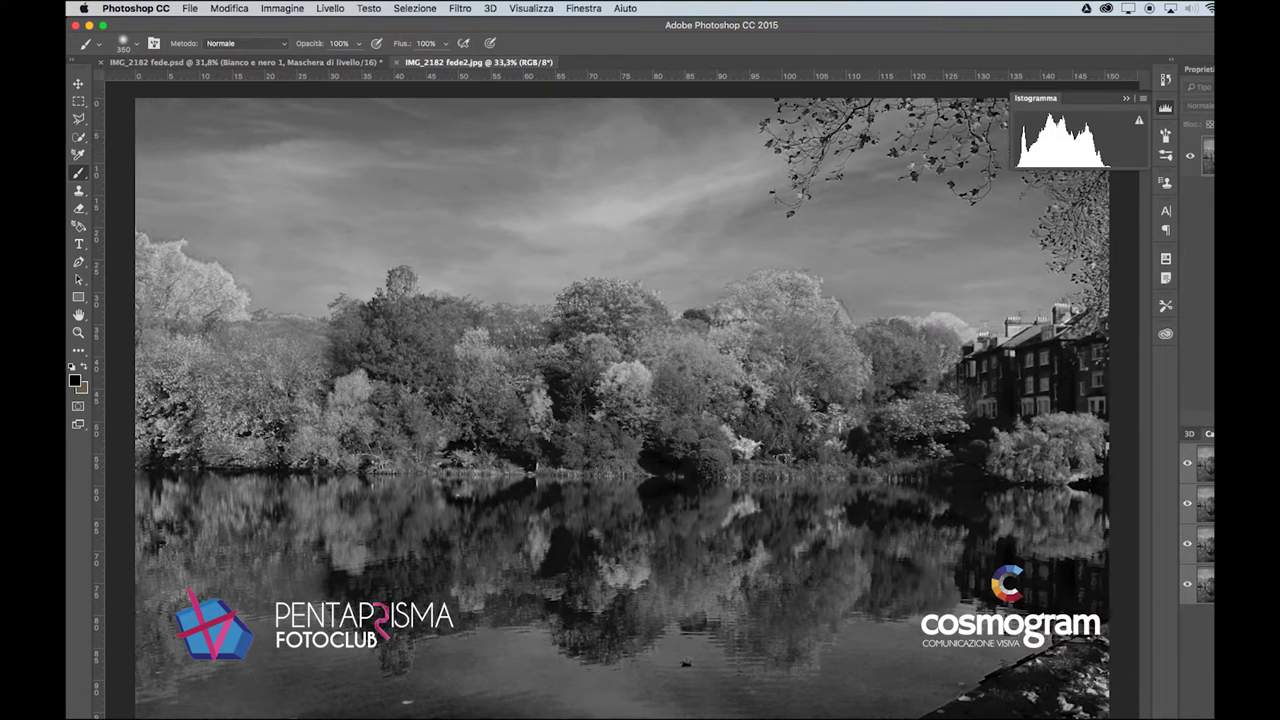
Step: View the JPEG's red, green and blue channels one by one, then return to the RGB composite
key("super+3")
key("super+4")
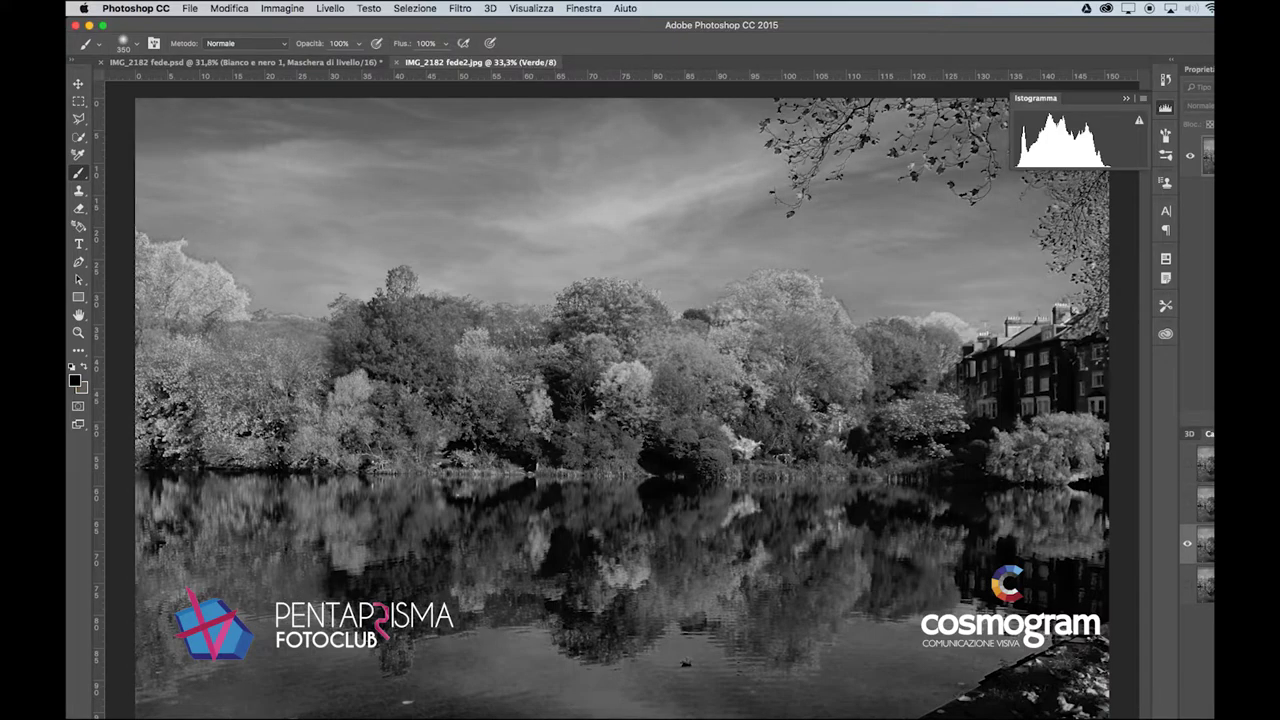
key("super+5")
key("super+2")
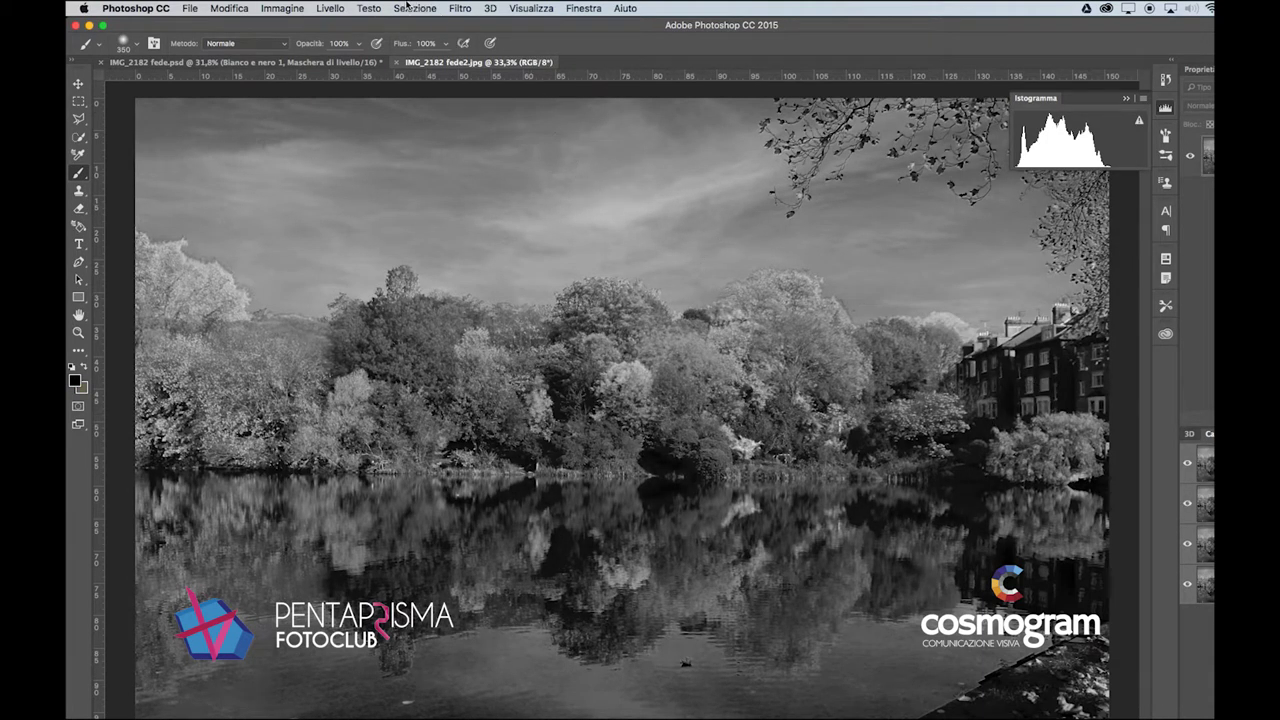
Step: Convert the JPEG to Grayscale mode, discarding its colour information
left_click(280, 8)
mouse_move(377, 32)
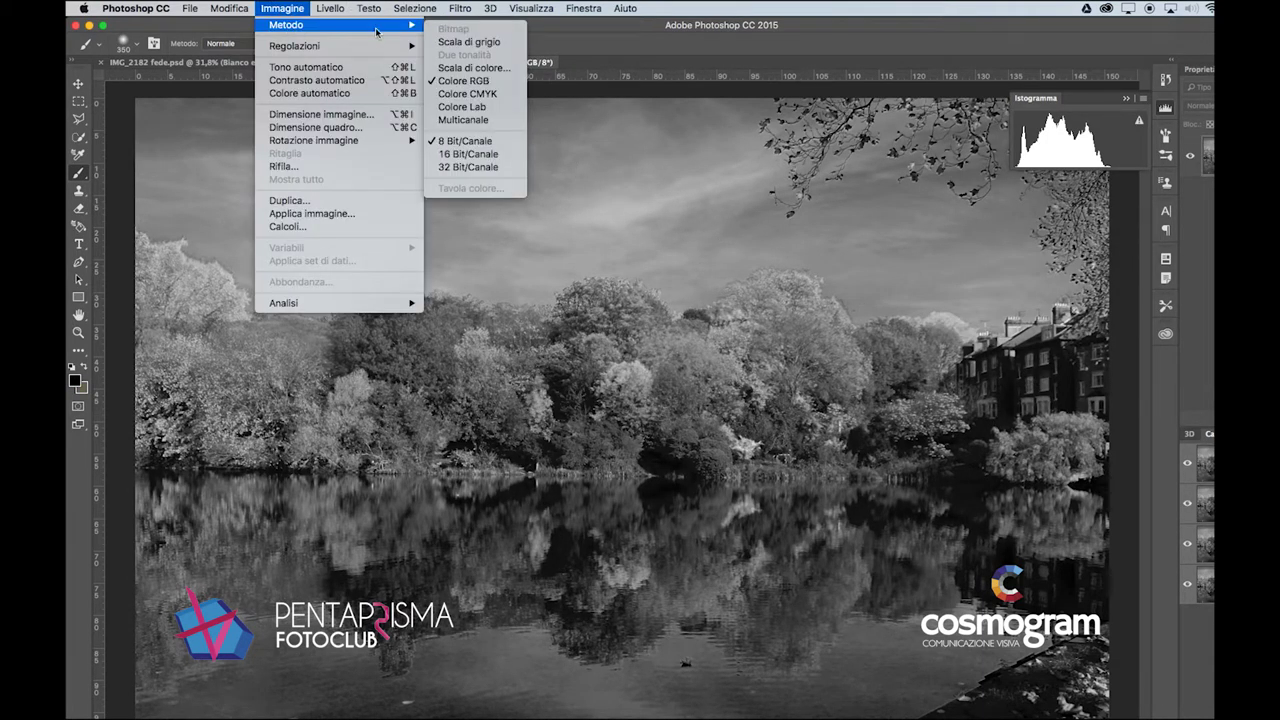
left_click(479, 43)
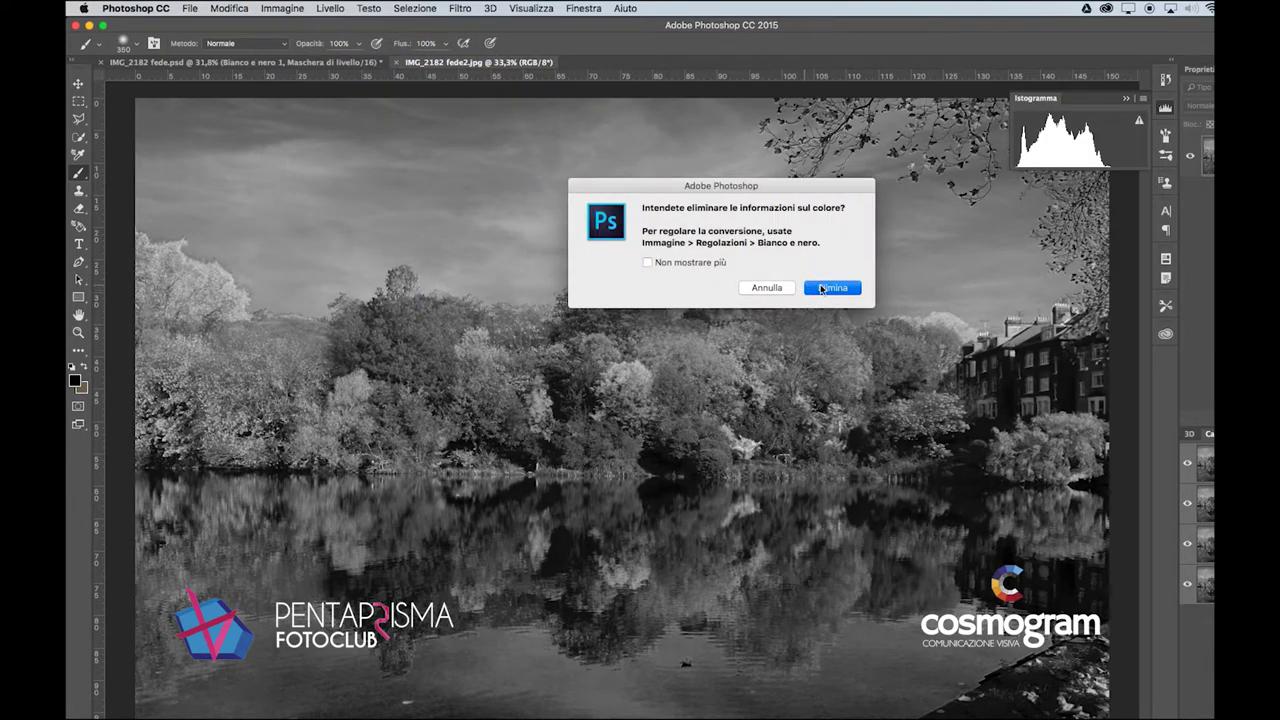
left_click(821, 288)
Step: Convert the grayscale JPEG back to RGB Color mode
left_click(282, 8)
mouse_move(400, 25)
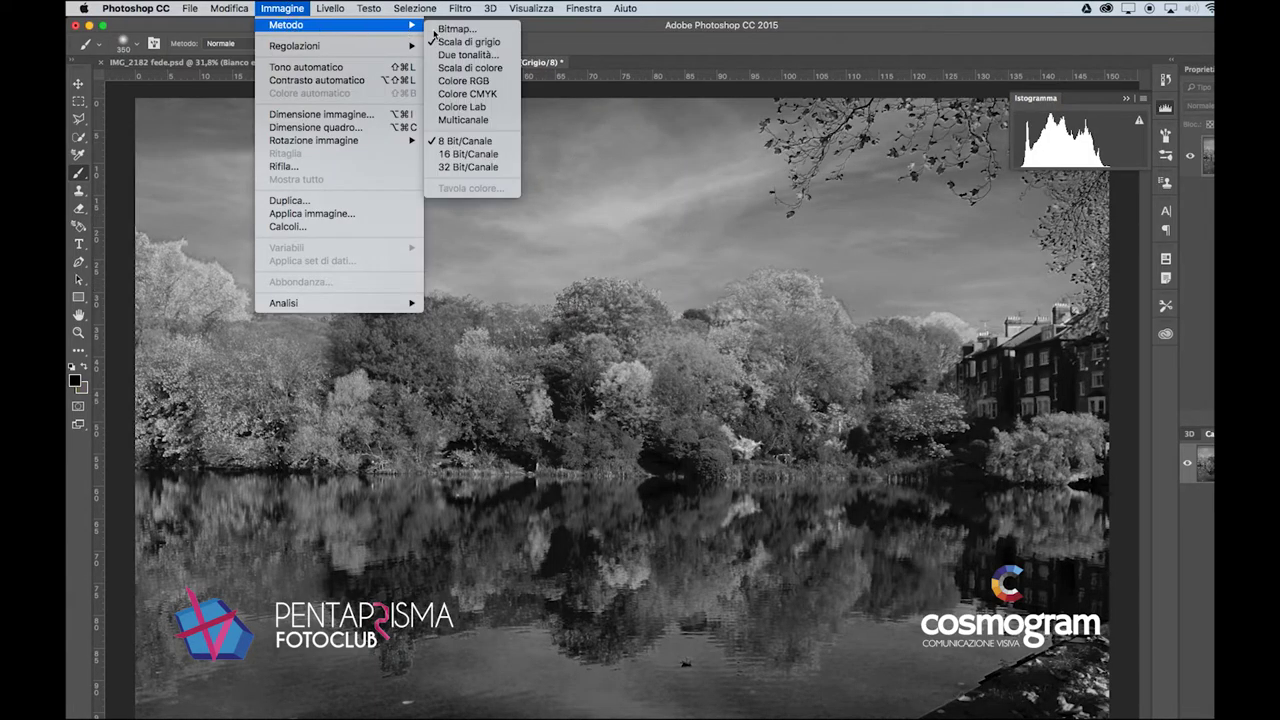
left_click(468, 81)
Step: Compare the individual channels of the reconverted RGB image, return to the composite and refresh the histogram
key("super+3")
key("super+4")
key("super+5")
key("super+3")
key("super+2")
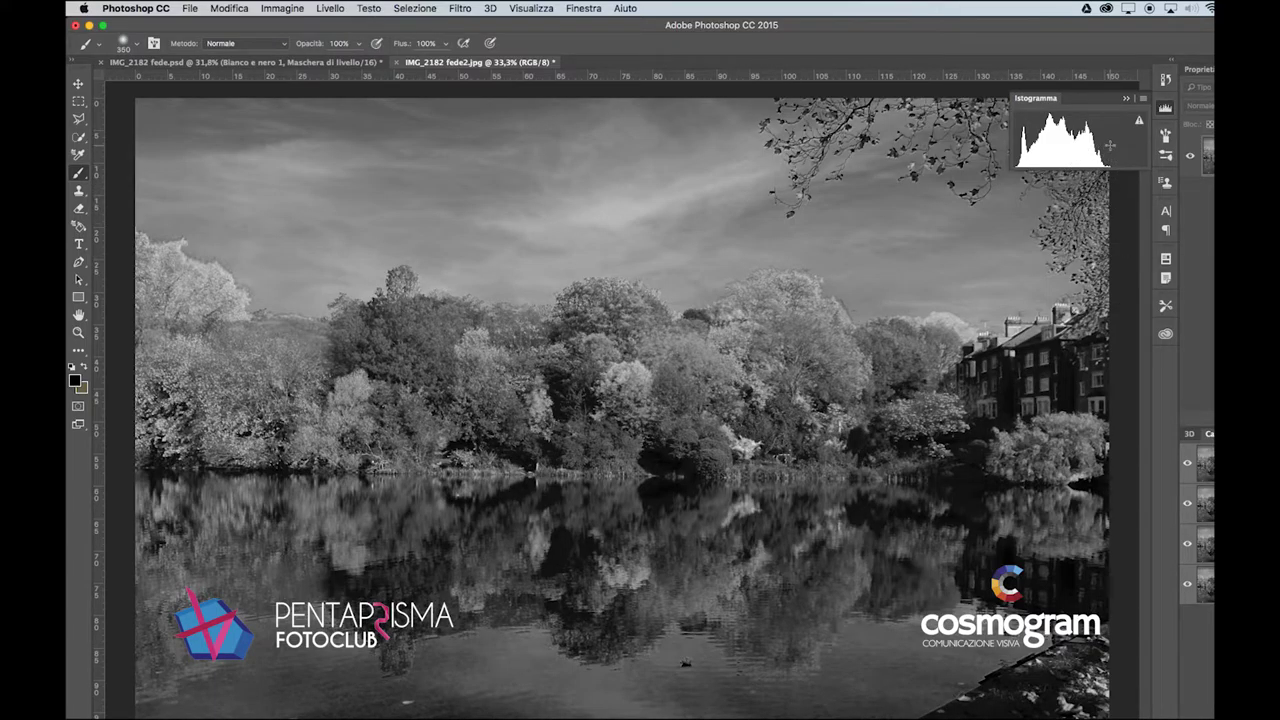
left_click(1139, 121)
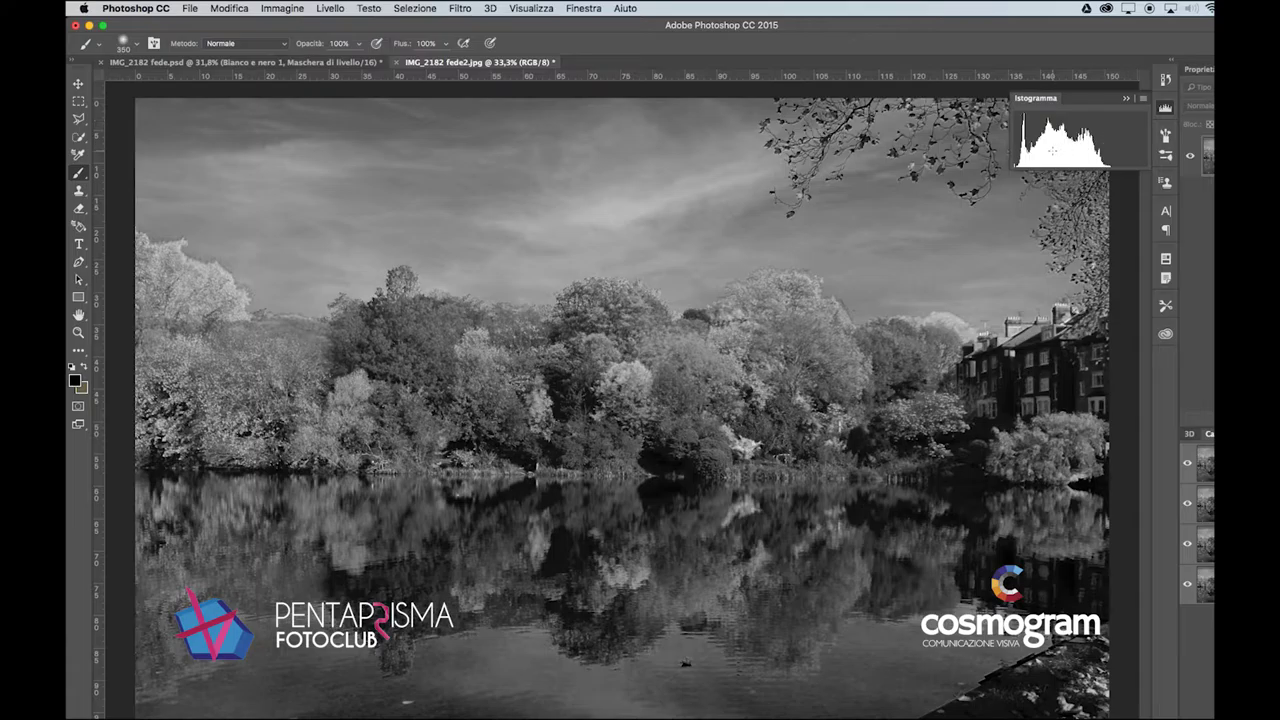
left_click(284, 8)
mouse_move(289, 26)
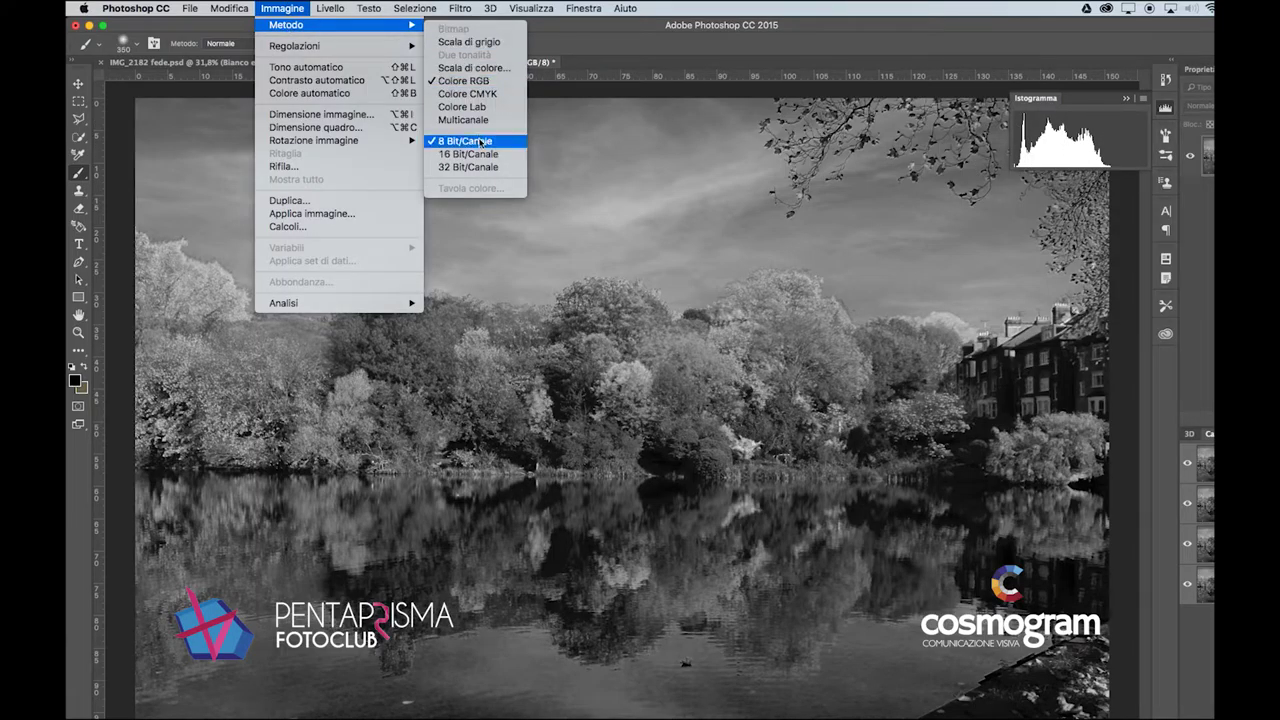
left_click(1069, 148)
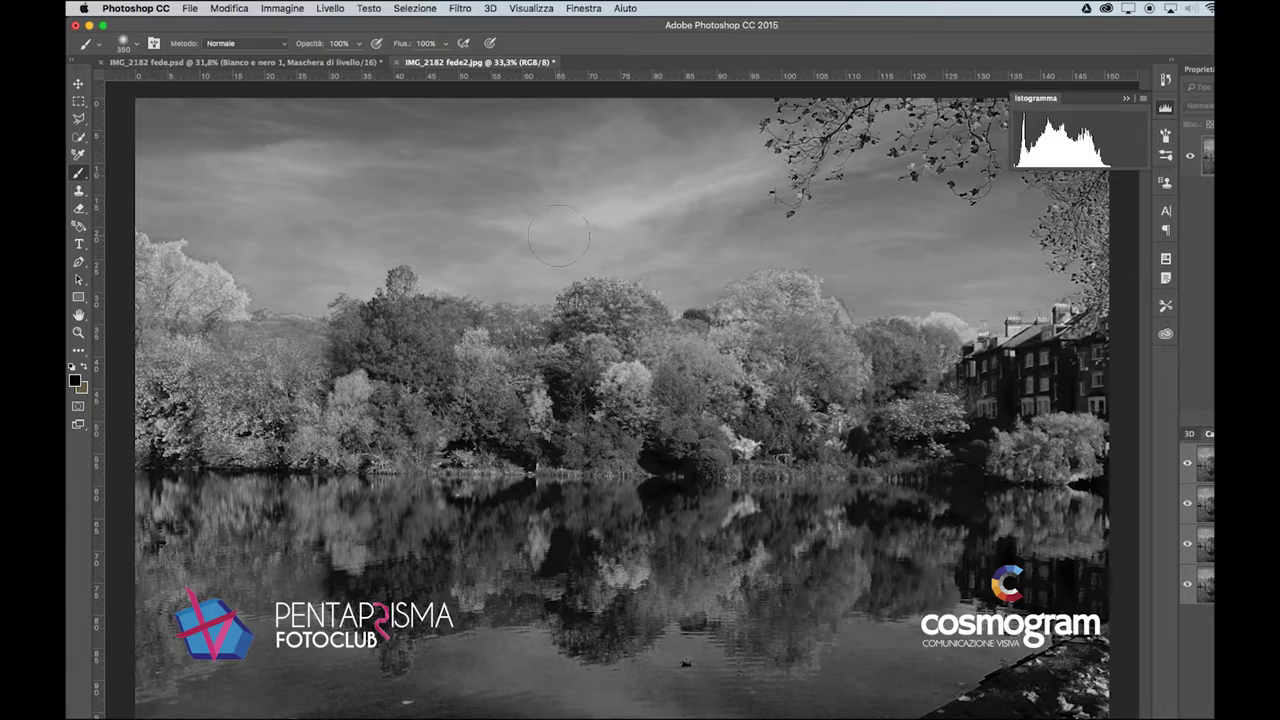
Step: Convert the JPEG to CMYK Color mode, accepting the conversion without choosing a colour profile
left_click(281, 8)
mouse_move(300, 24)
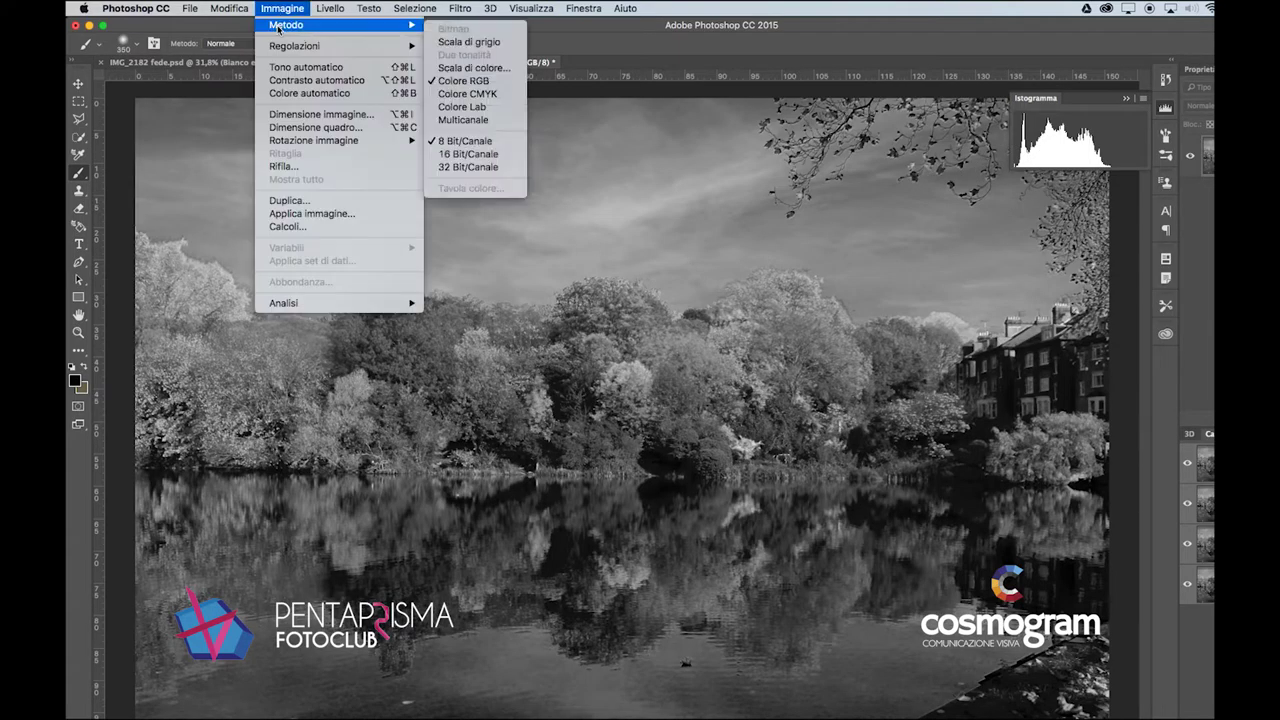
left_click(470, 87)
left_click(833, 287)
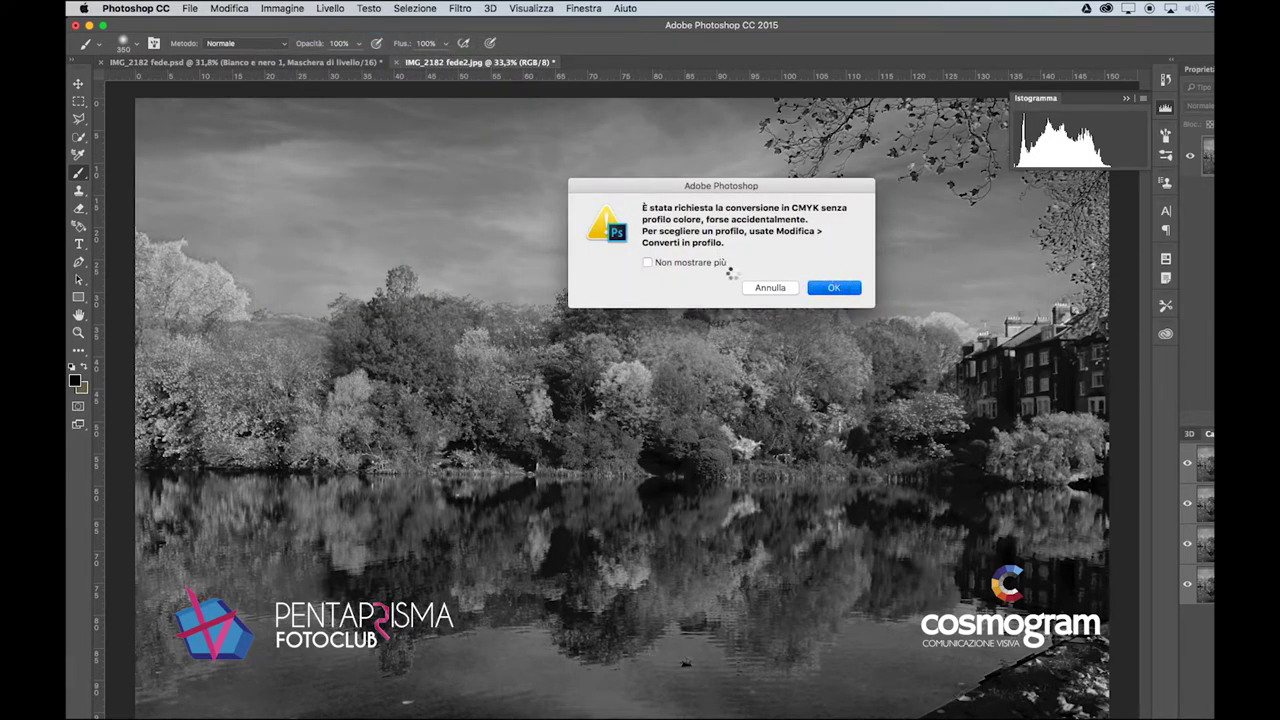
Step: Convert the CMYK image to RGB Color mode
left_click(291, 7)
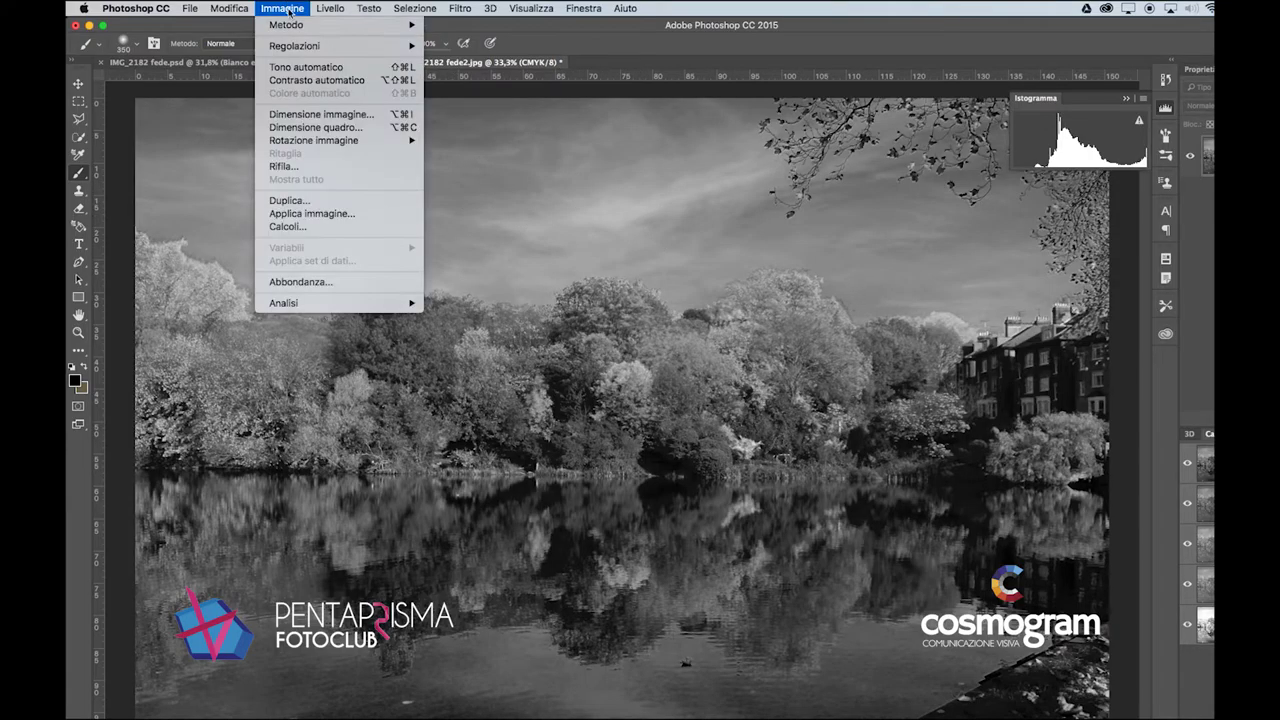
mouse_move(291, 24)
left_click(490, 81)
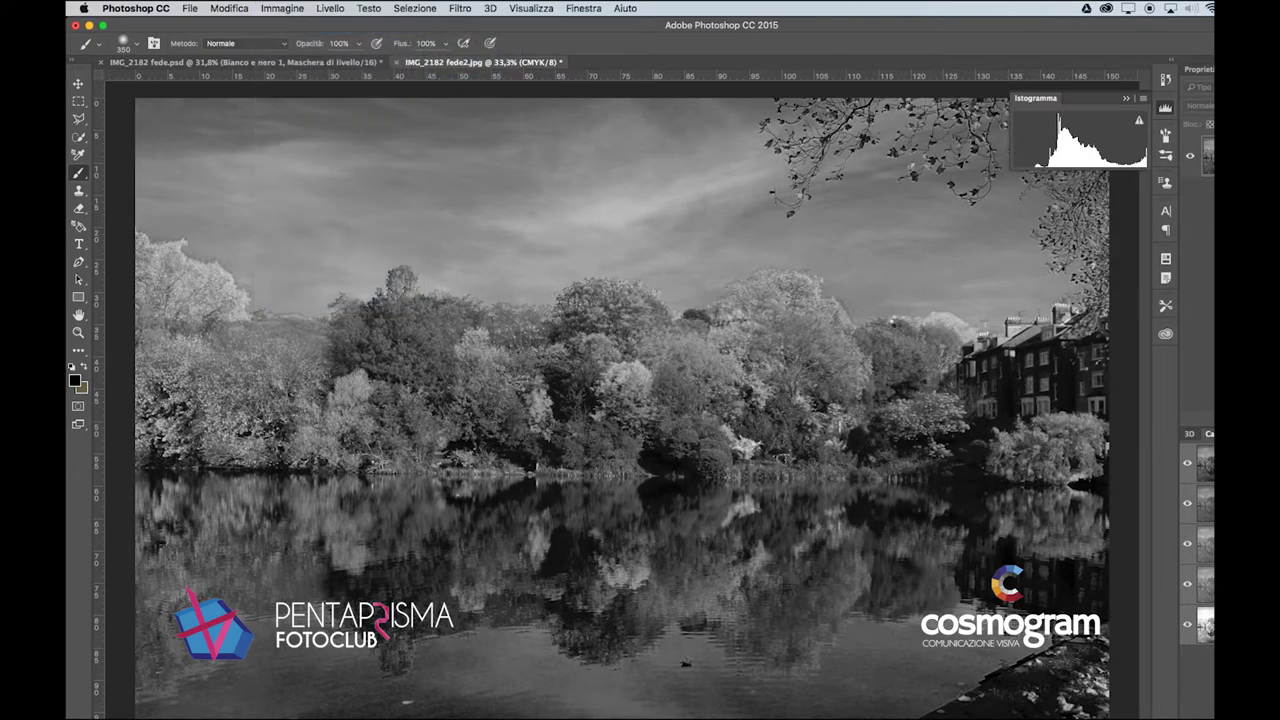
Step: Inspect the image's channels individually after the CMYK conversion, ending on the RGB composite
left_click(1205, 503)
left_click(1210, 480)
left_click(1210, 518)
left_click(1210, 545)
left_click(1210, 572)
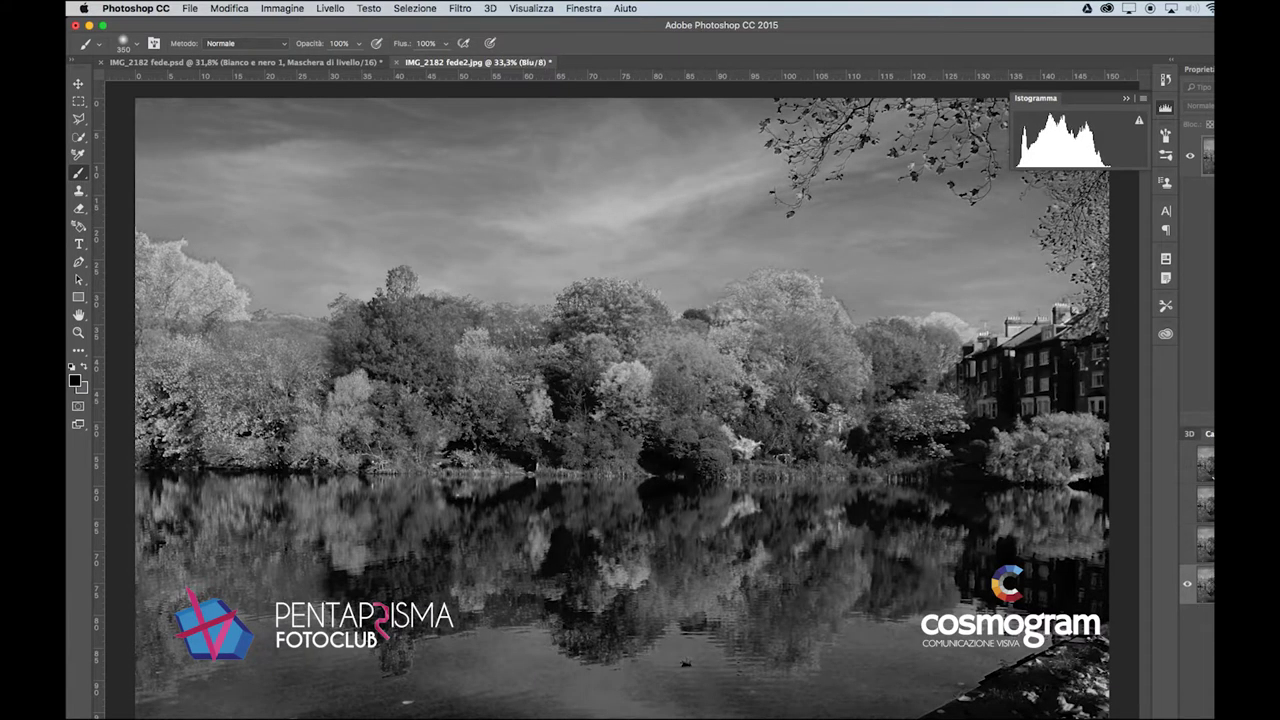
left_click(1210, 471)
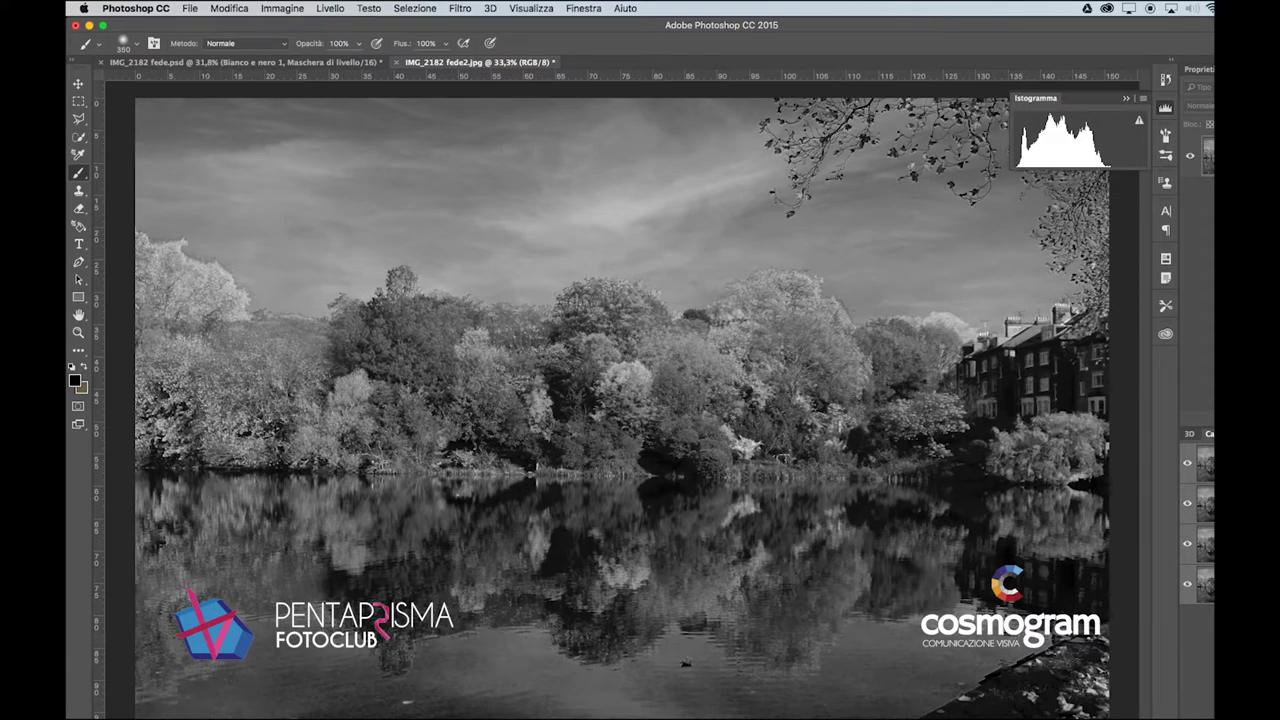
Step: Switch to Finder and browse into a photo folder on the Elements drive
left_click(232, 712)
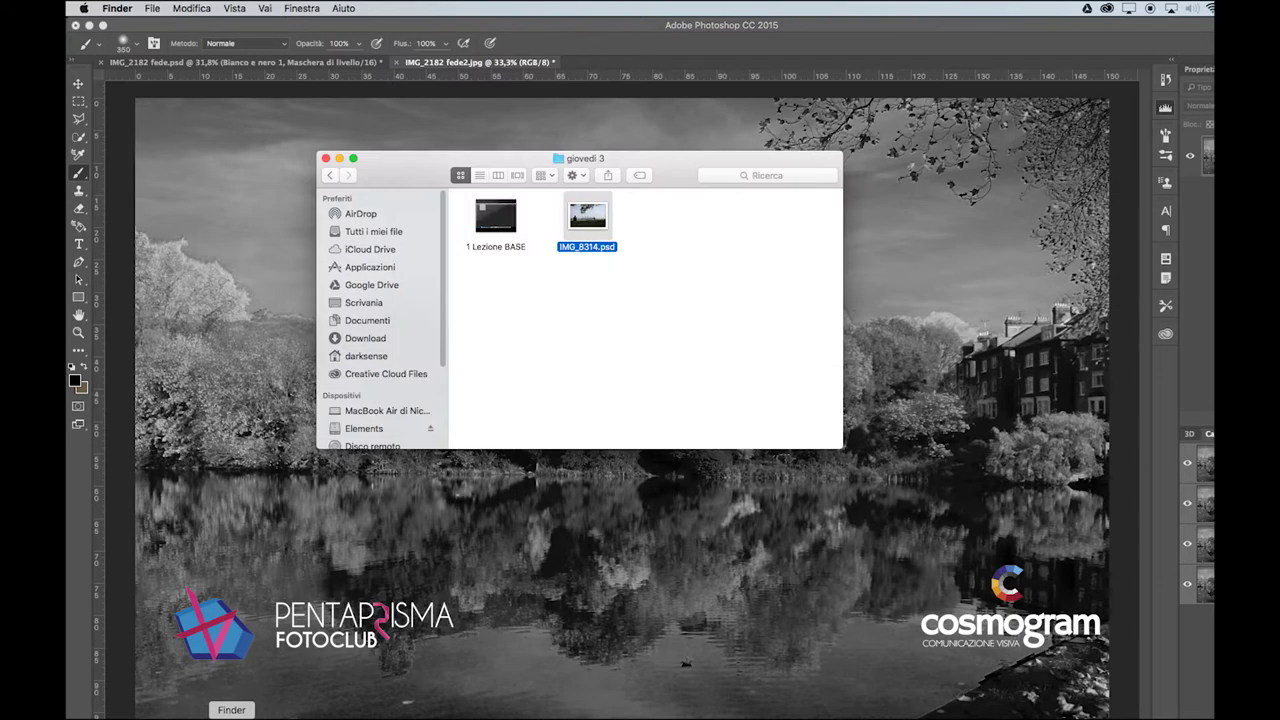
left_click(386, 430)
double_click(496, 204)
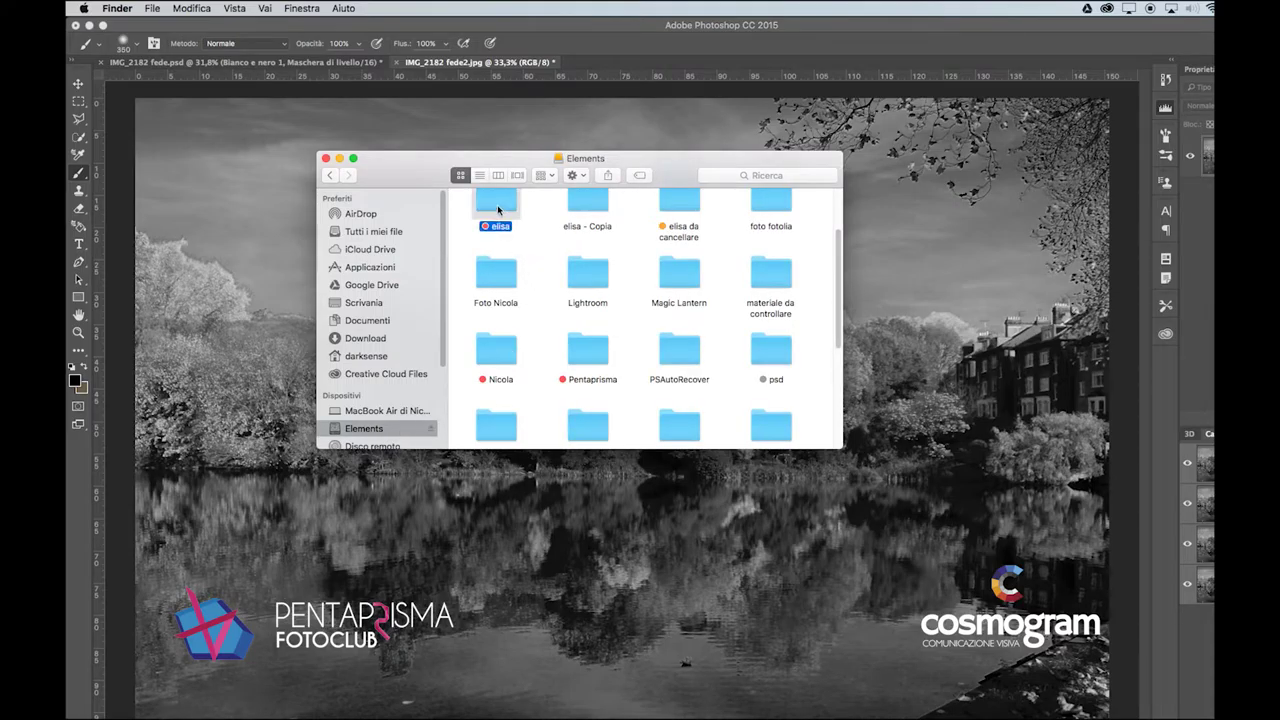
Step: Return to Photoshop and close IMG_2182 fede2.jpg without saving its changes
left_click(396, 62)
left_click(396, 62)
left_click(695, 267)
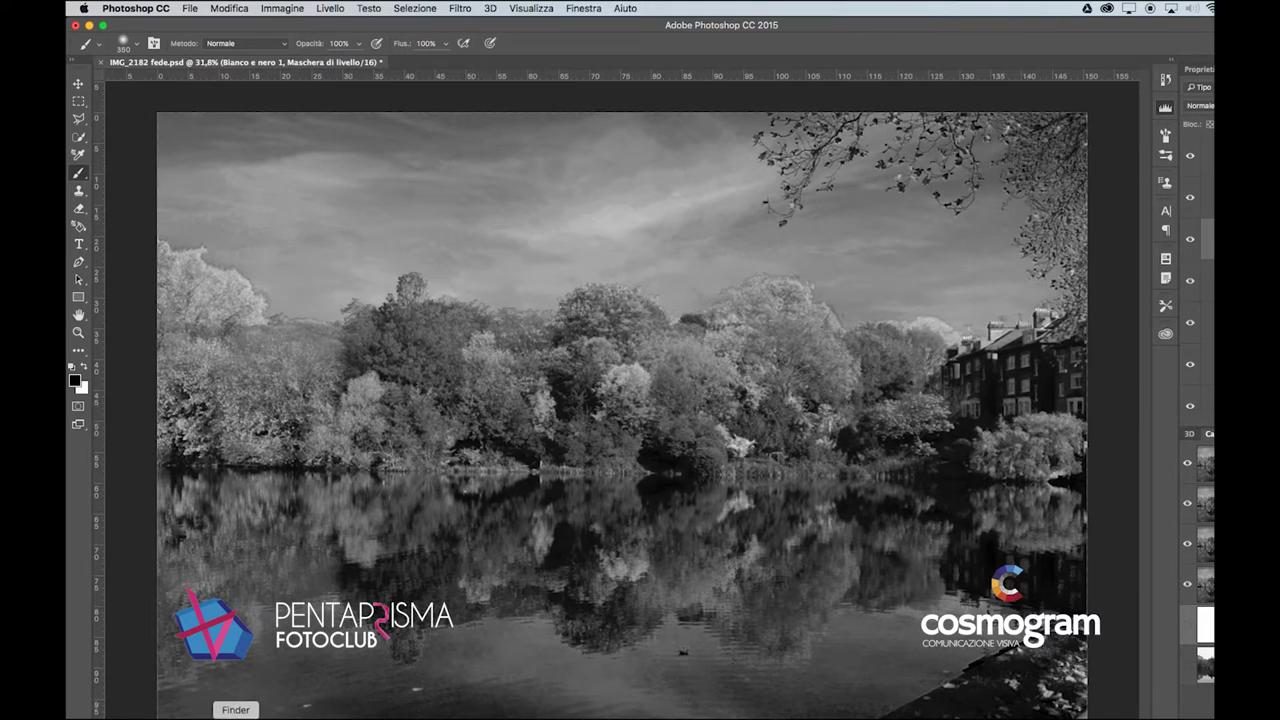
Step: Switch to Finder, look through the photos in the animali folder and return to the Elements drive
left_click(238, 714)
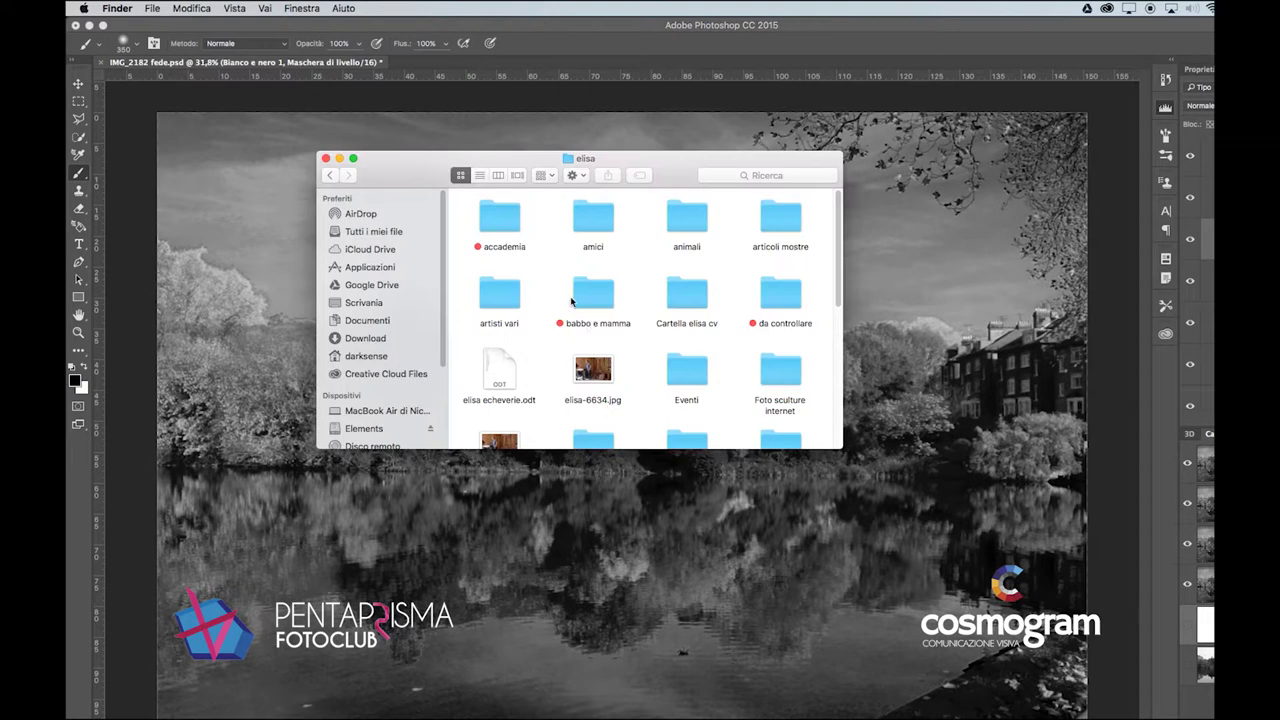
double_click(667, 219)
scroll(665, 224, "down", 5)
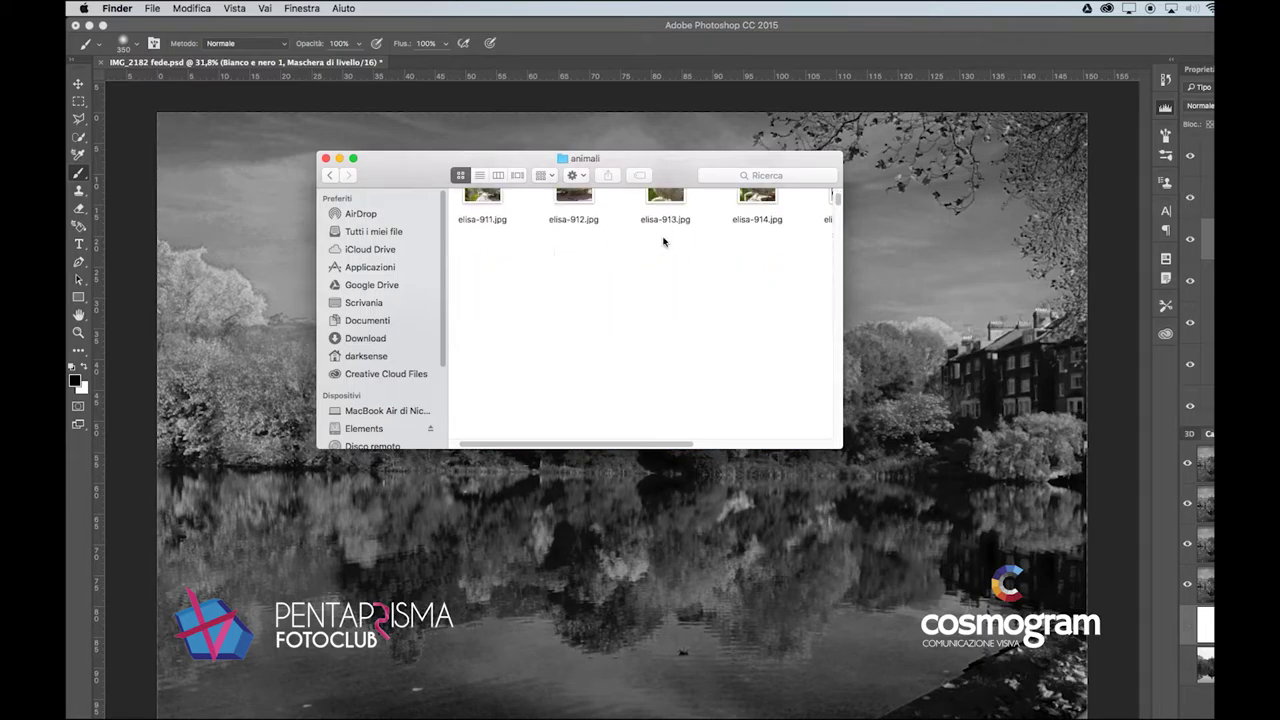
left_click(328, 175)
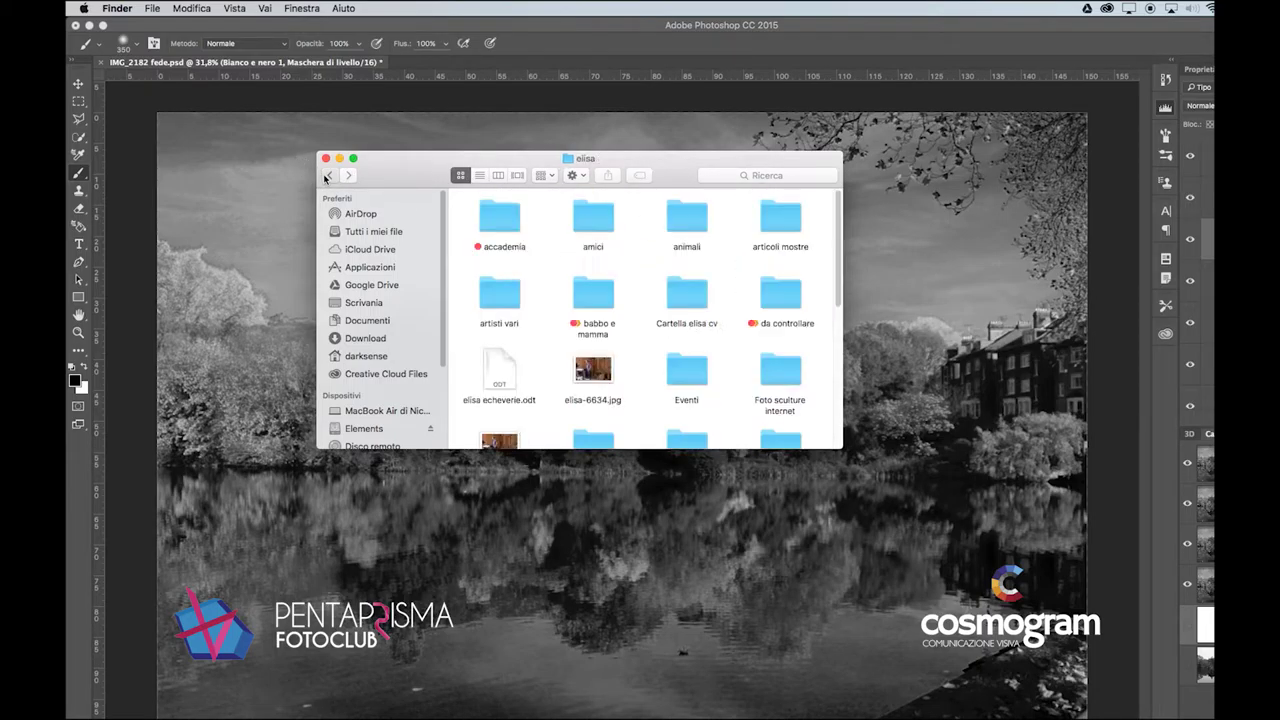
left_click(328, 175)
Step: View DSC_0001.NEF from the raw animali folder, inside raw on the Elements drive, in Camera Raw and cancel the dialog
scroll(570, 290, "down", 5)
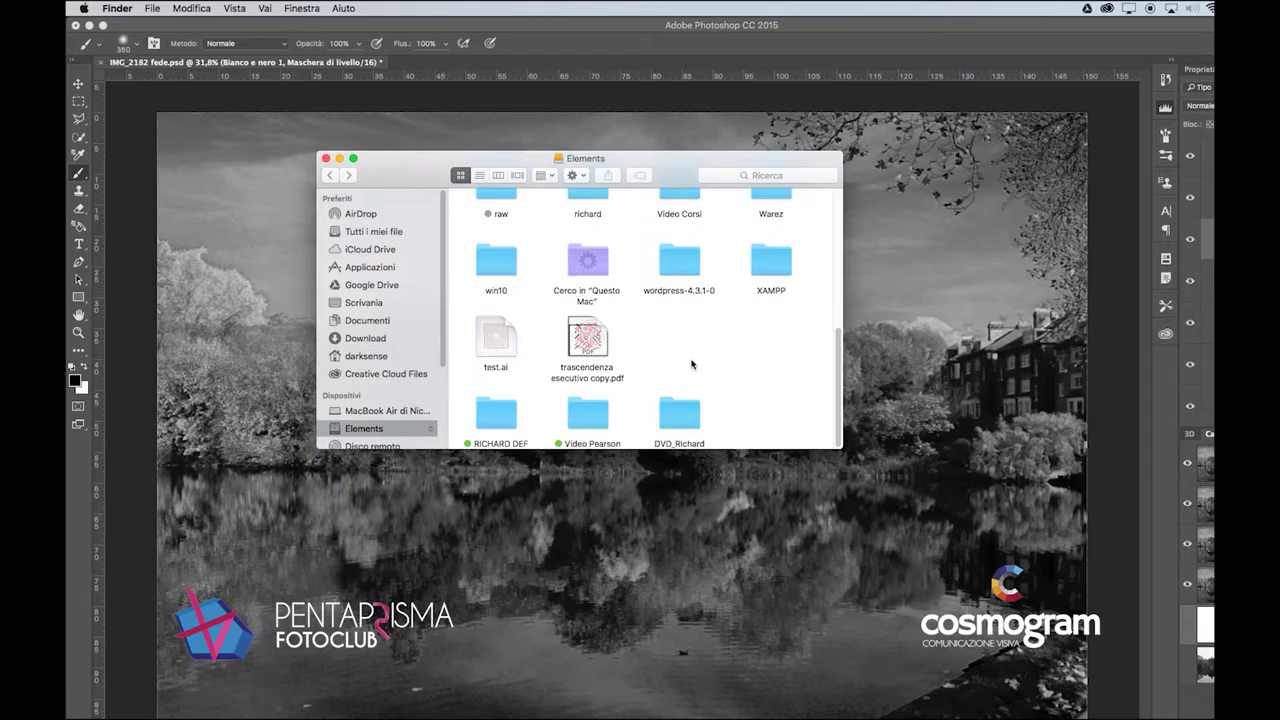
scroll(691, 364, "up", 2)
double_click(506, 240)
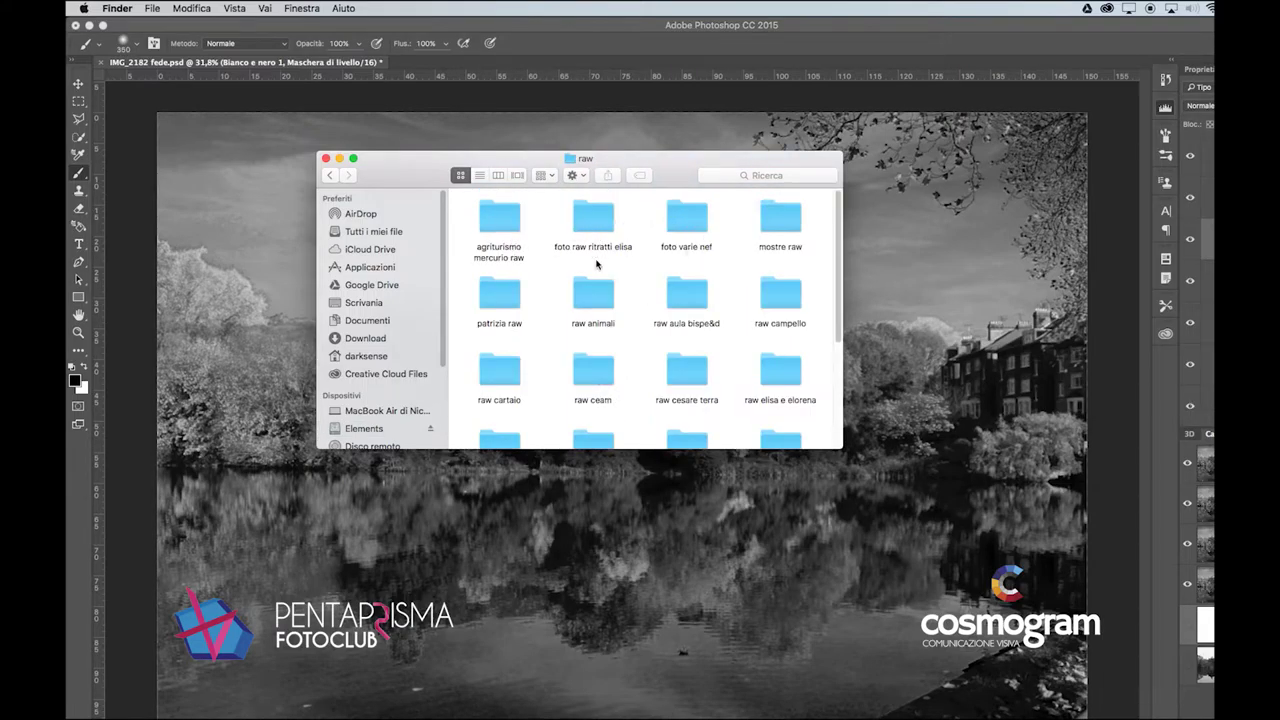
double_click(593, 293)
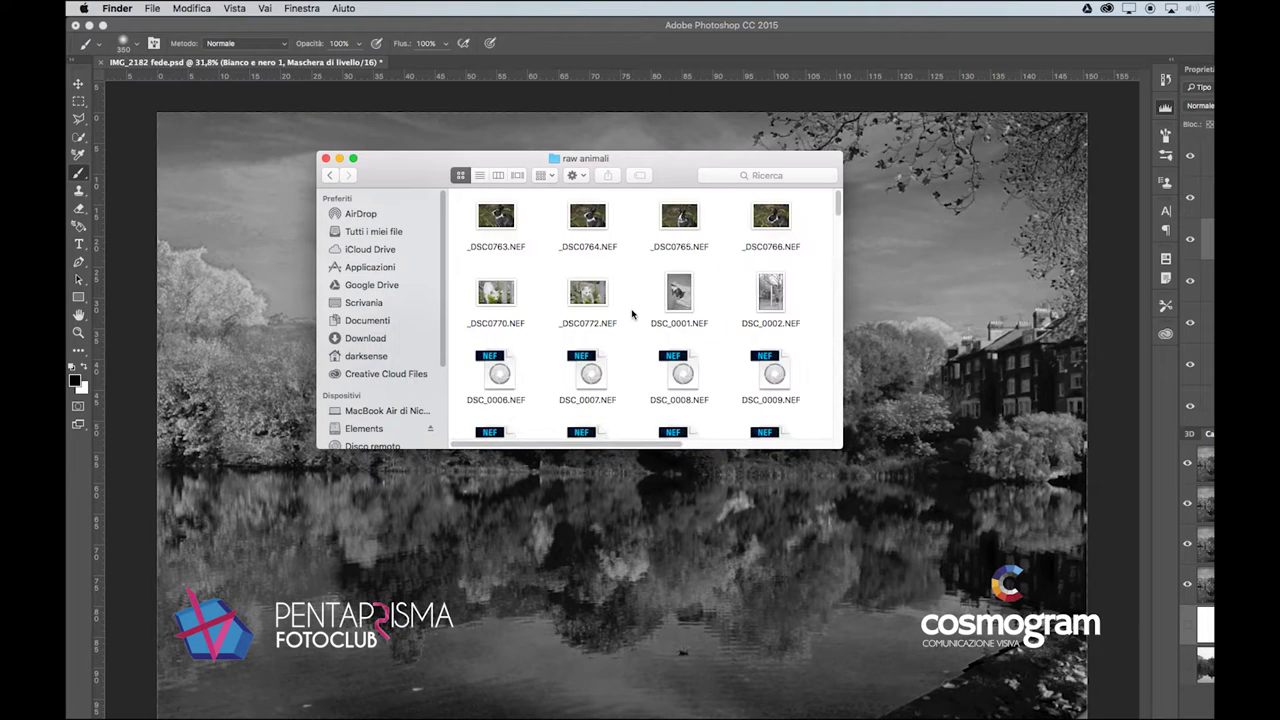
double_click(690, 287)
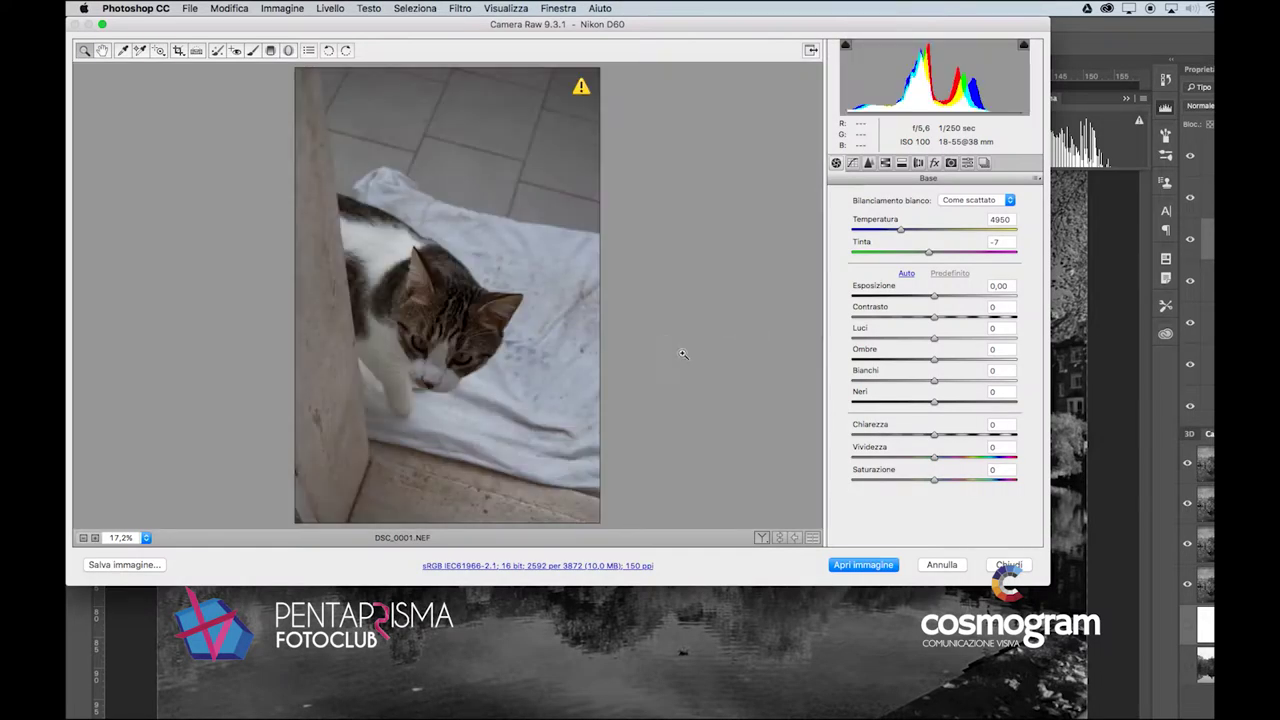
left_click(940, 564)
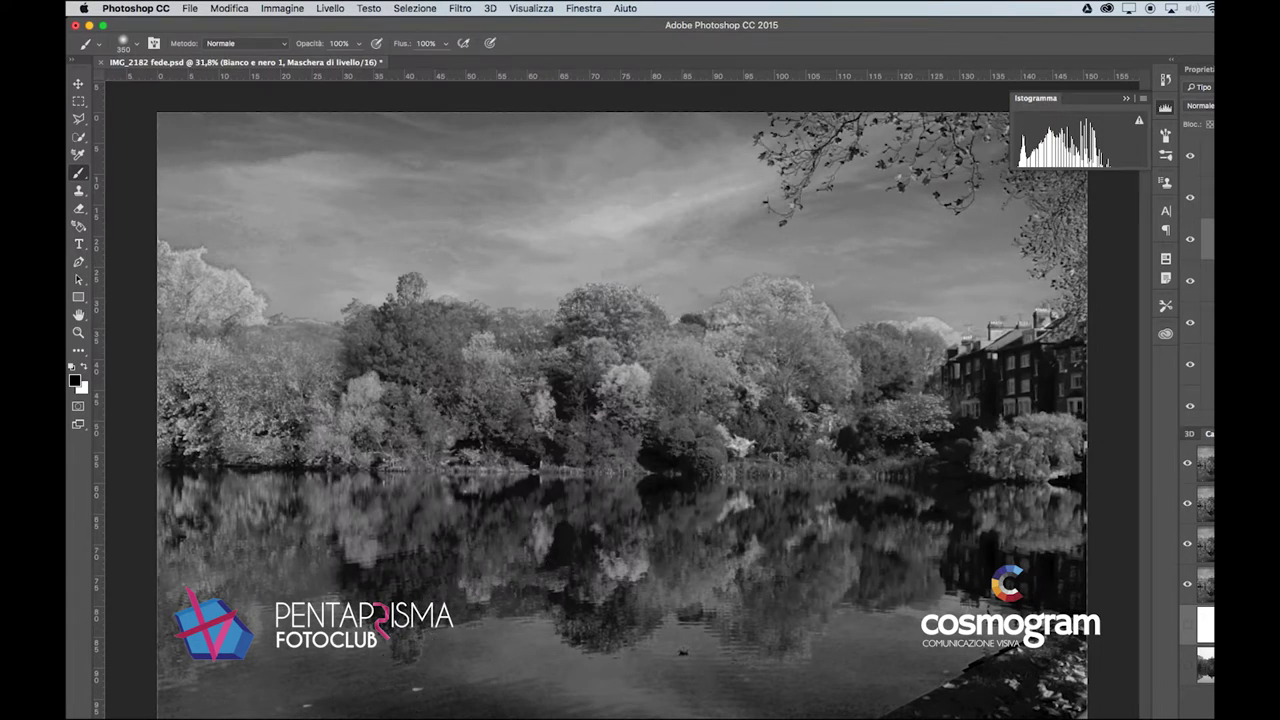
Step: Return to Finder and preview NEF photos in the raw animali folder, including DSC_0001, DSC_0002 and DSC_0007
left_click(240, 716)
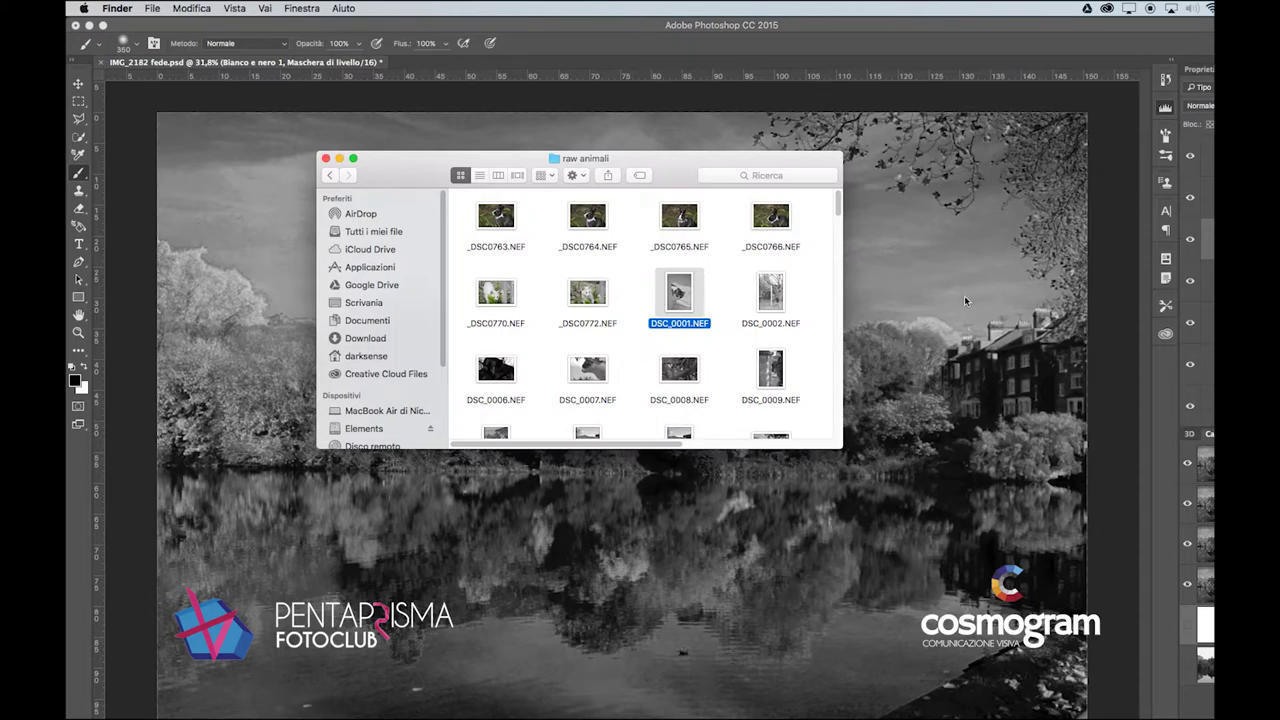
key("space")
key("space")
left_click(777, 291)
key("space")
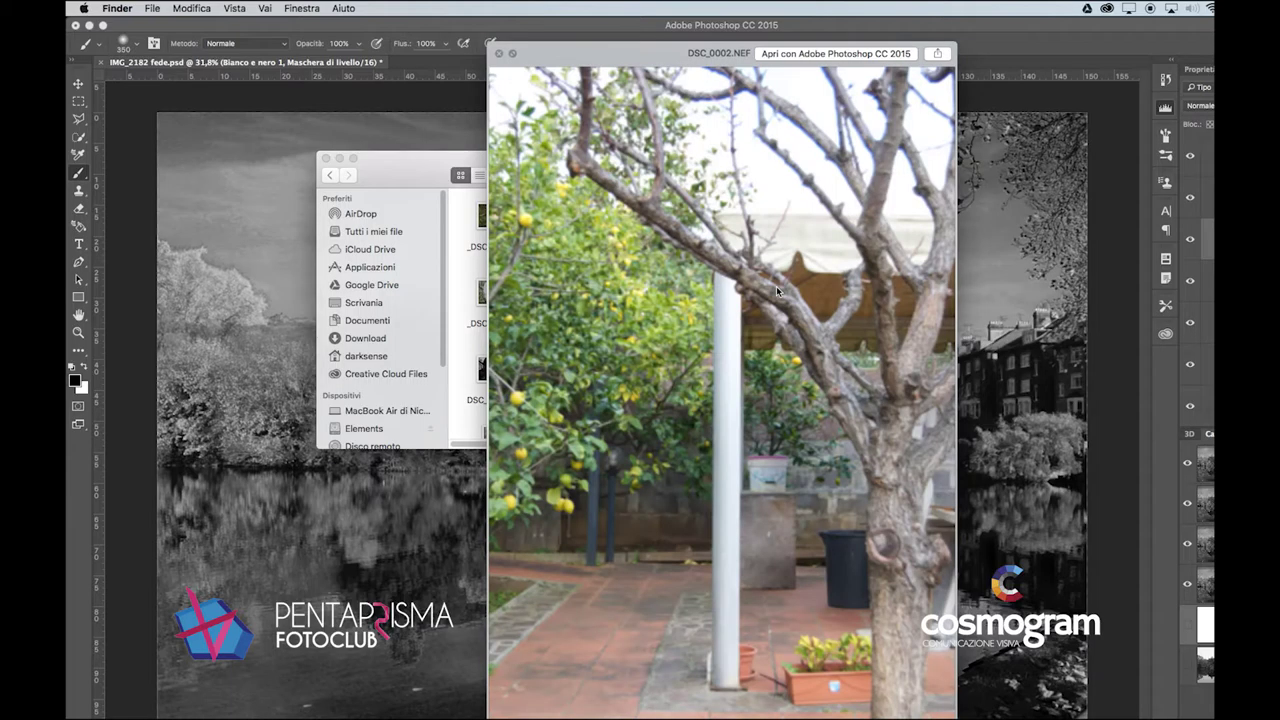
key("space")
scroll(777, 292, "down", 3)
scroll(776, 292, "down", 2)
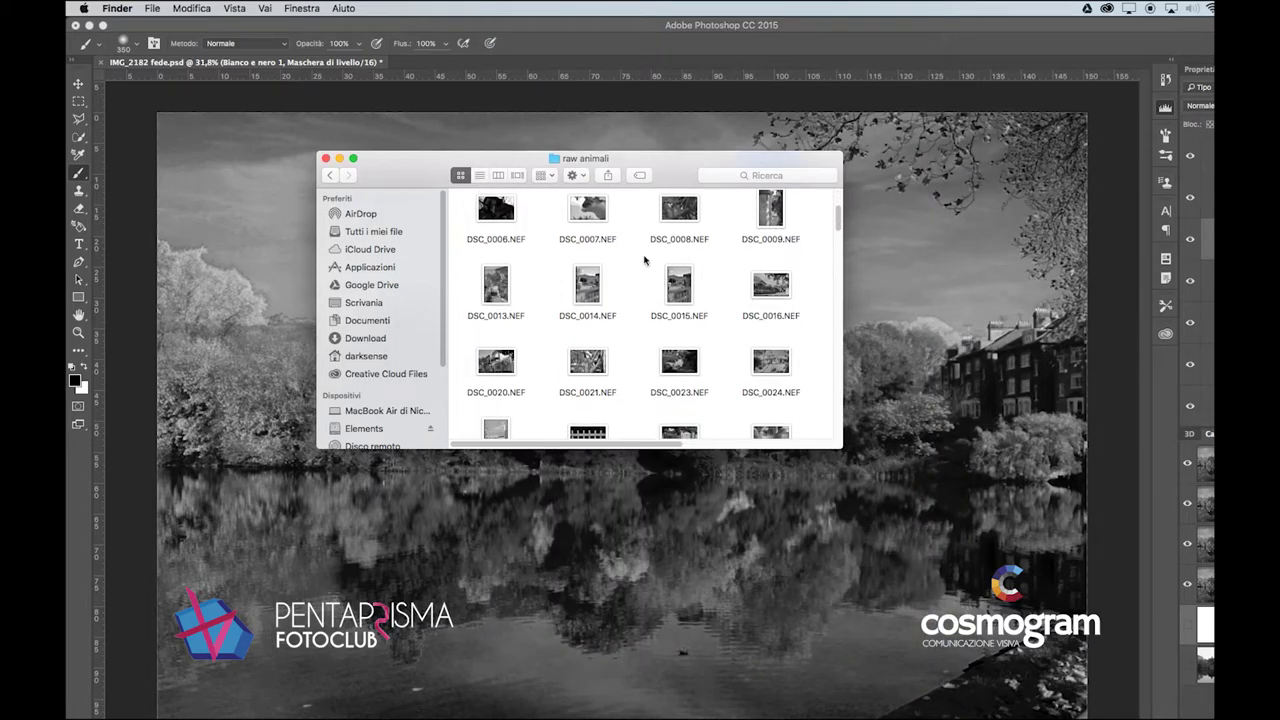
left_click(605, 214)
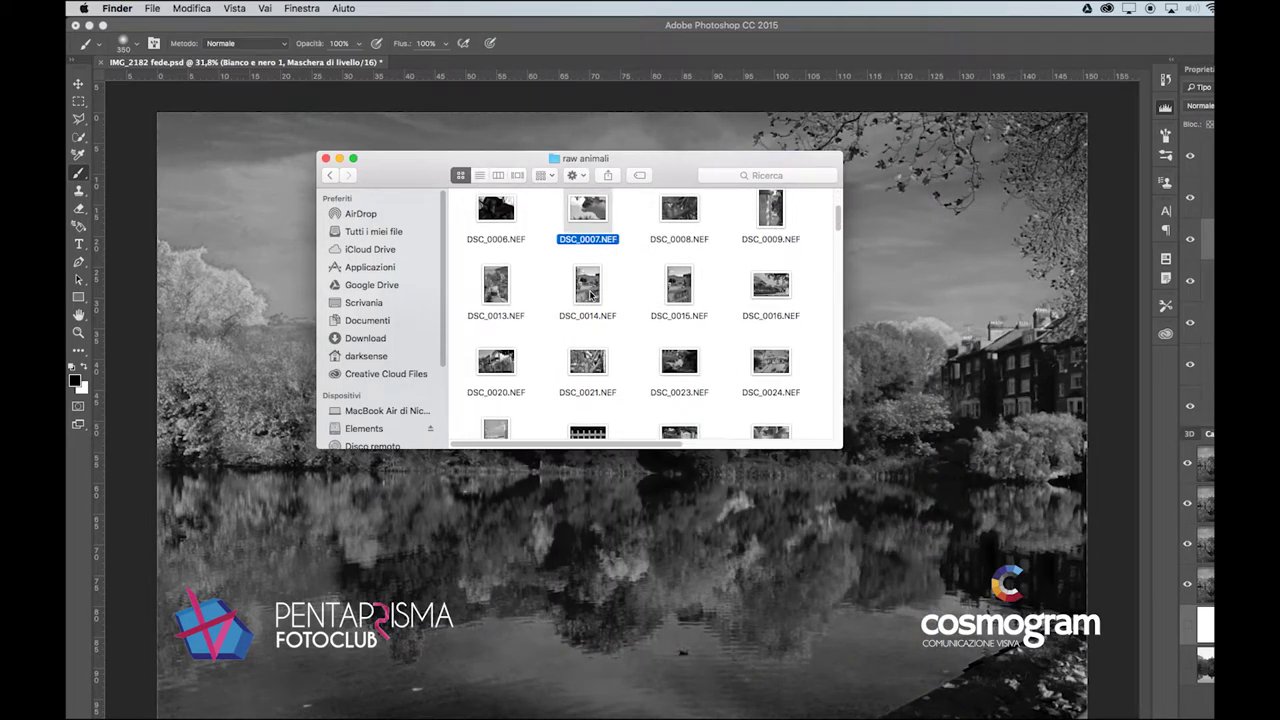
key("space")
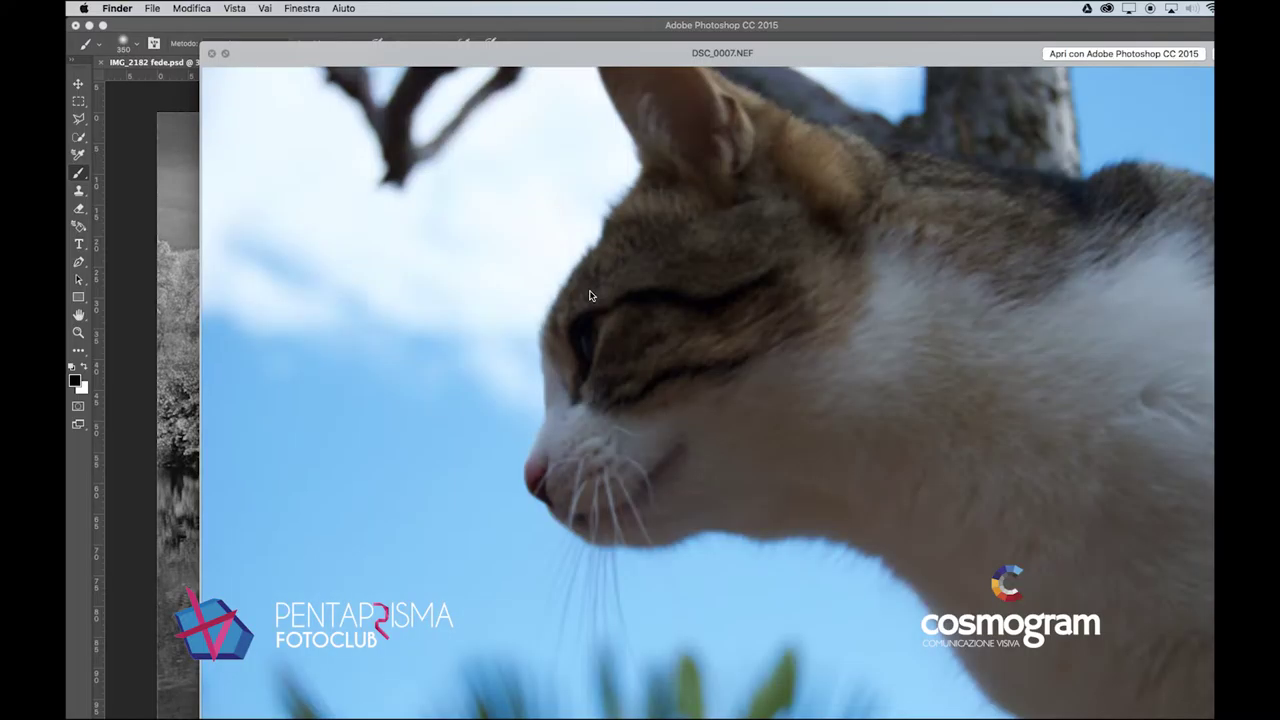
key("space")
scroll(630, 298, "down", 10)
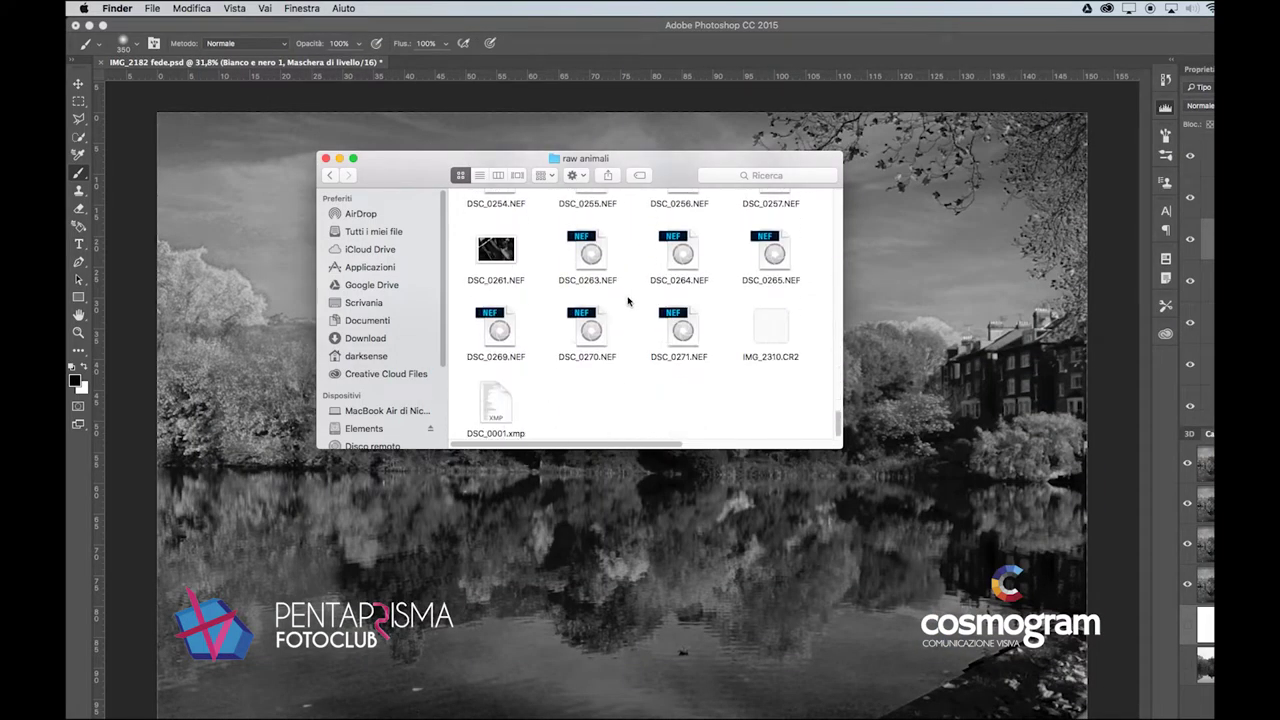
Step: Try the Finder's different folder views for raw animali, ending on the column view
left_click(498, 176)
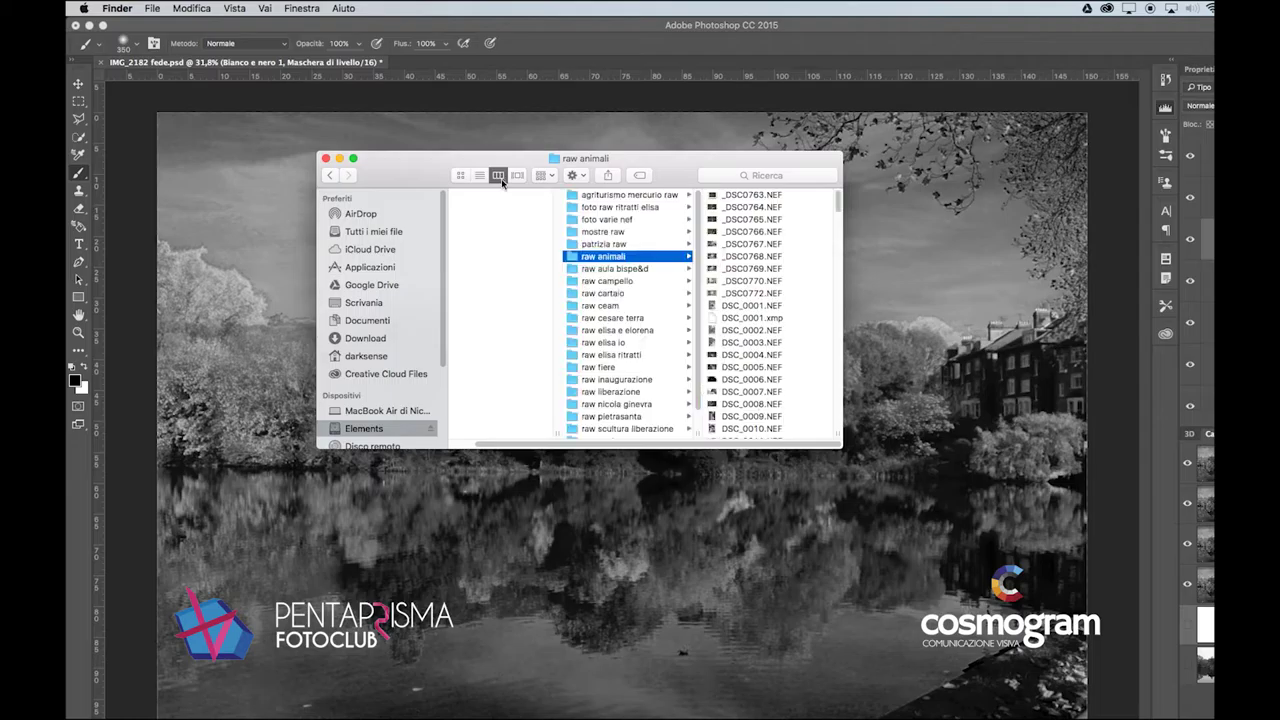
left_click(482, 177)
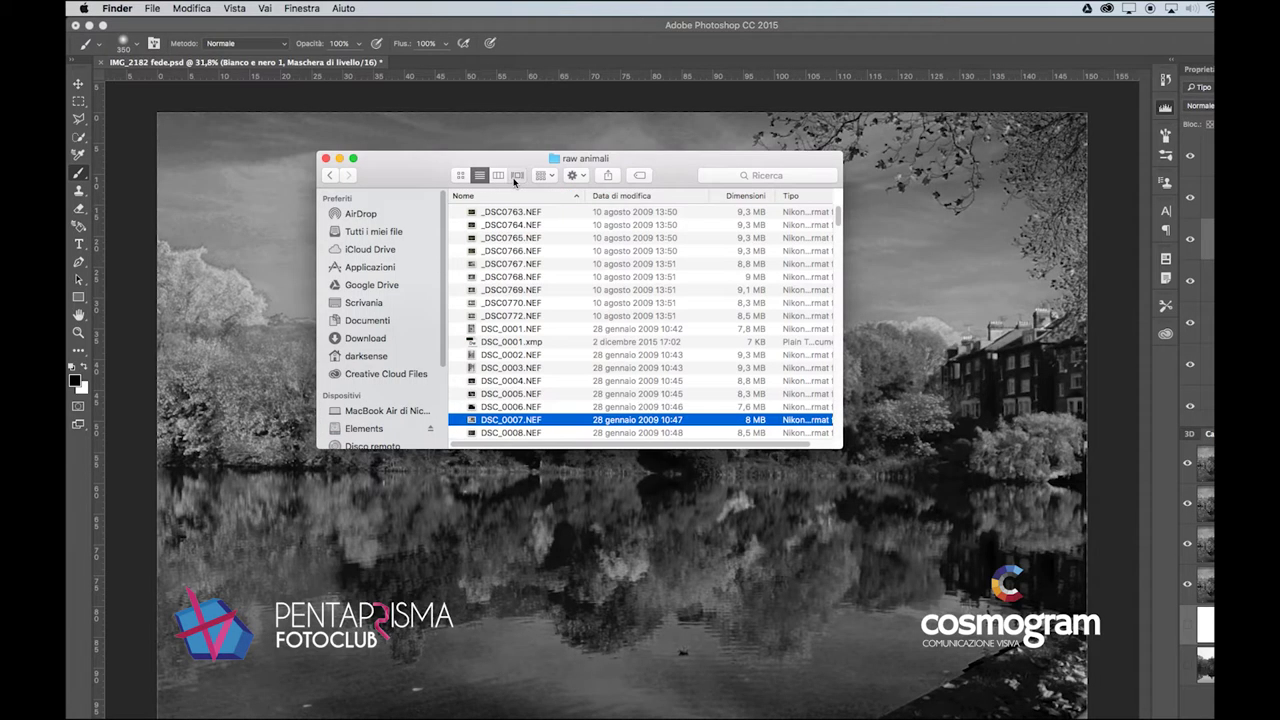
left_click(517, 176)
left_click(498, 176)
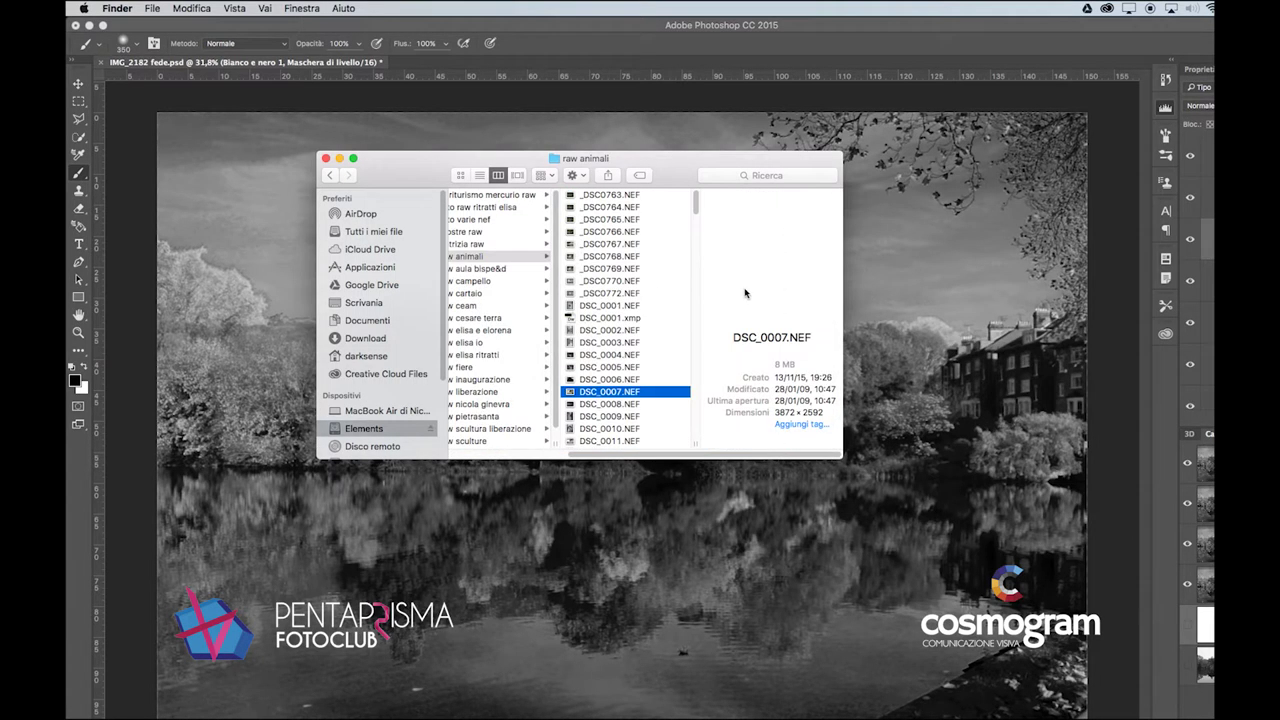
Step: Step through the file previews from DSC_0001.NEF up the list to _DSC0765.NEF
left_click(635, 308)
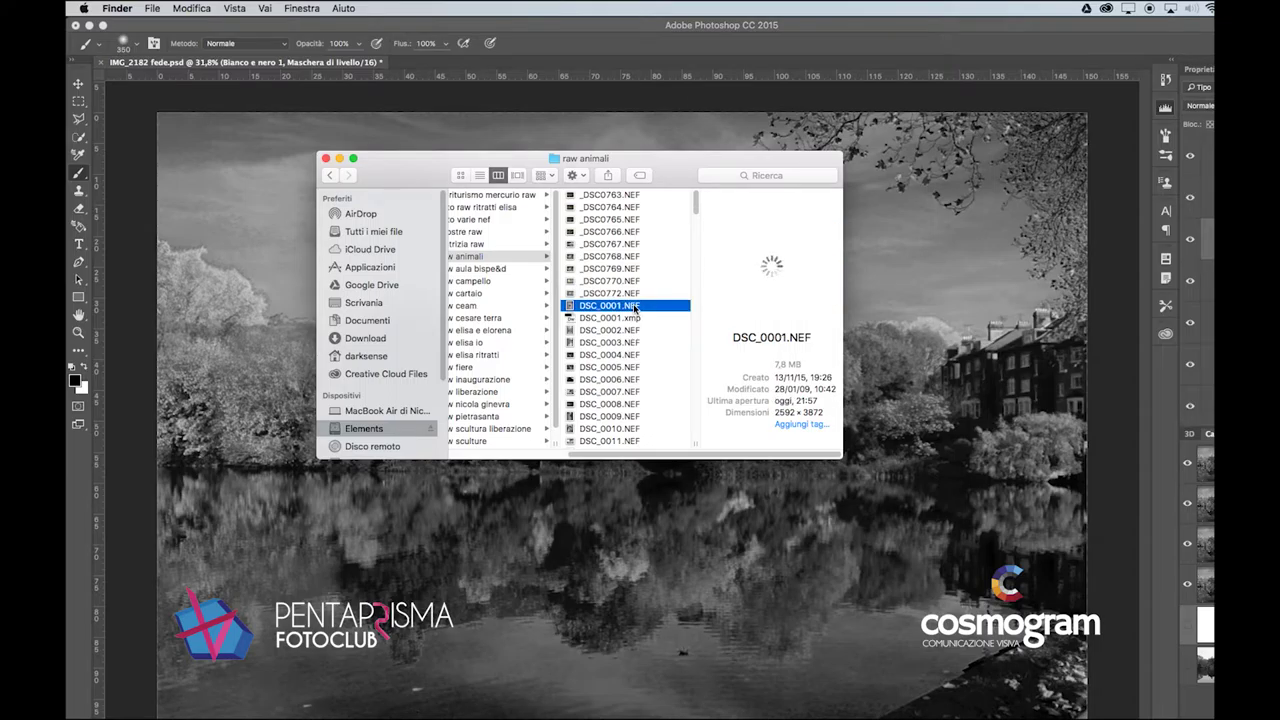
key("Up")
key("Up")
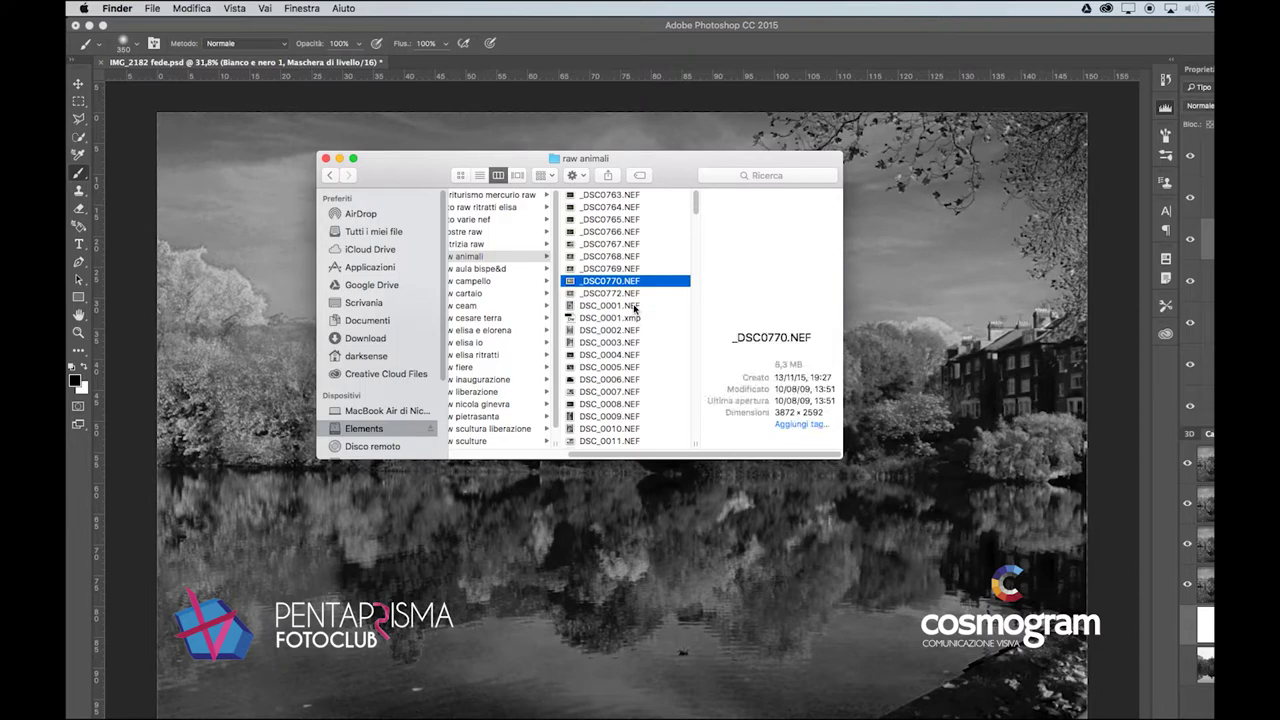
key("Up")
key("Up")
key("Up")
key("Up")
key("Up")
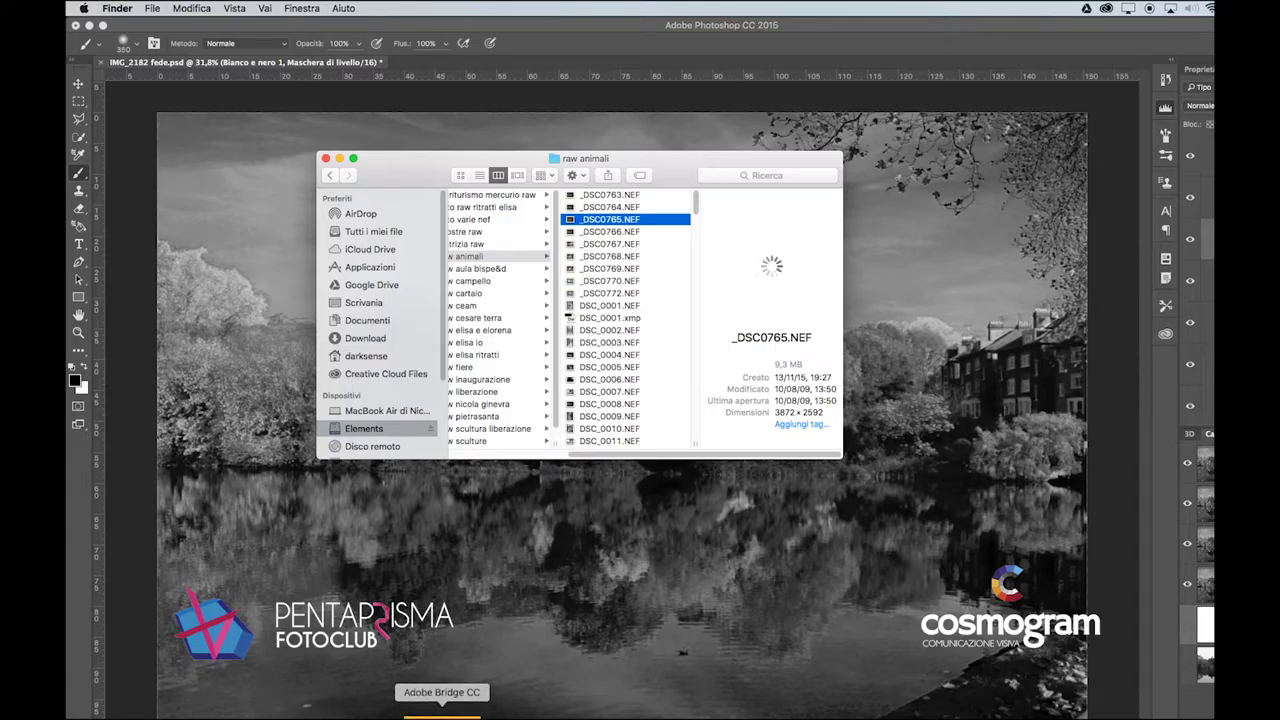
Step: Check the previews of DSC_0162.NEF and DSC_0161.NEF further down the file list
scroll(643, 280, "down", 15)
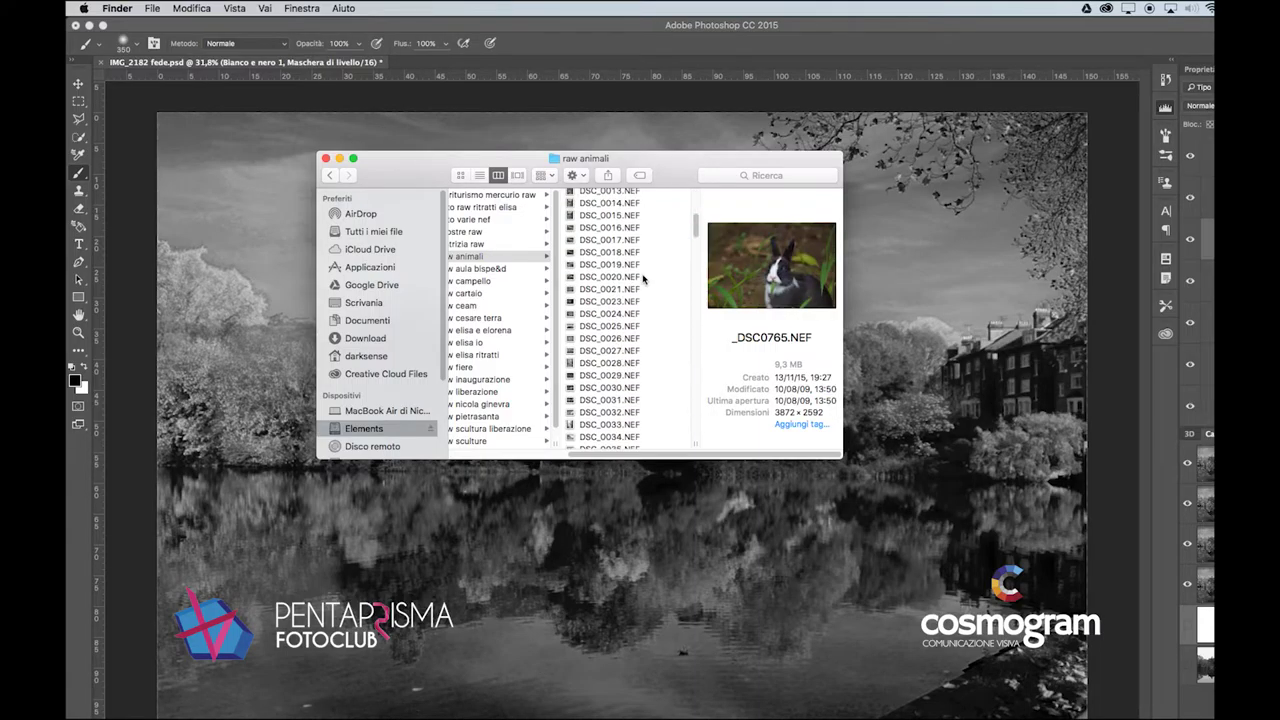
left_click(617, 323)
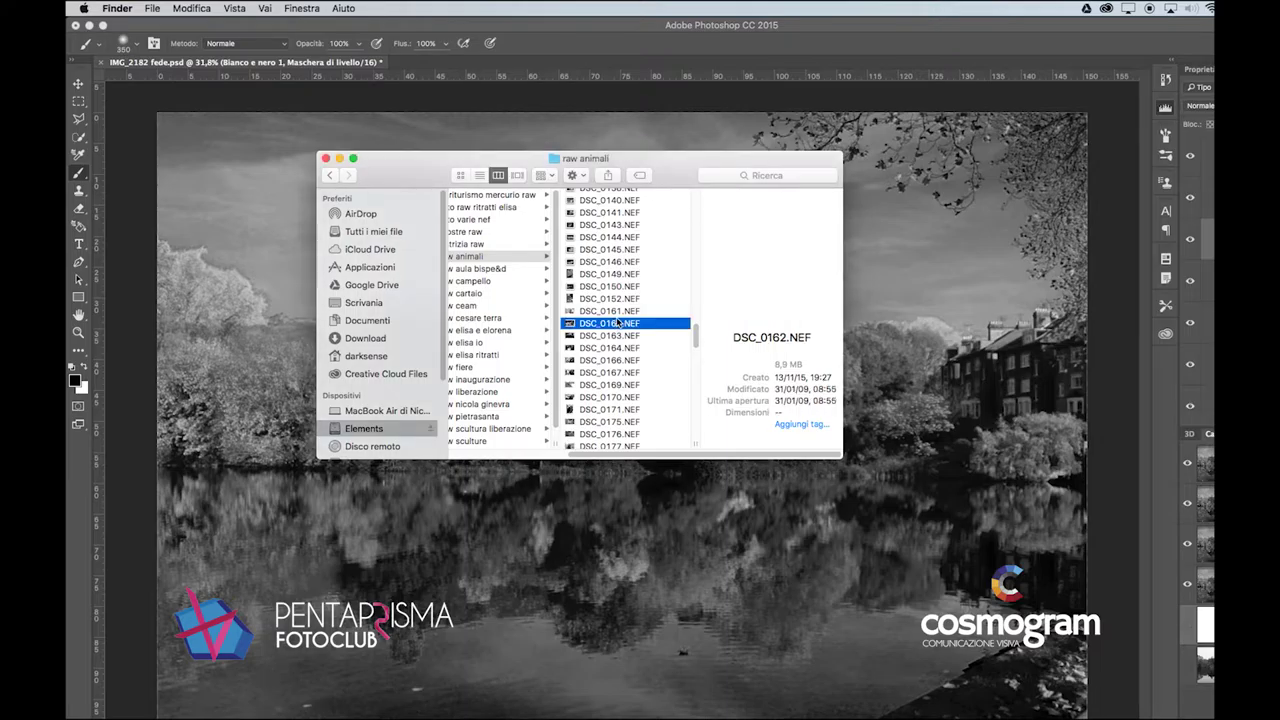
left_click(617, 323)
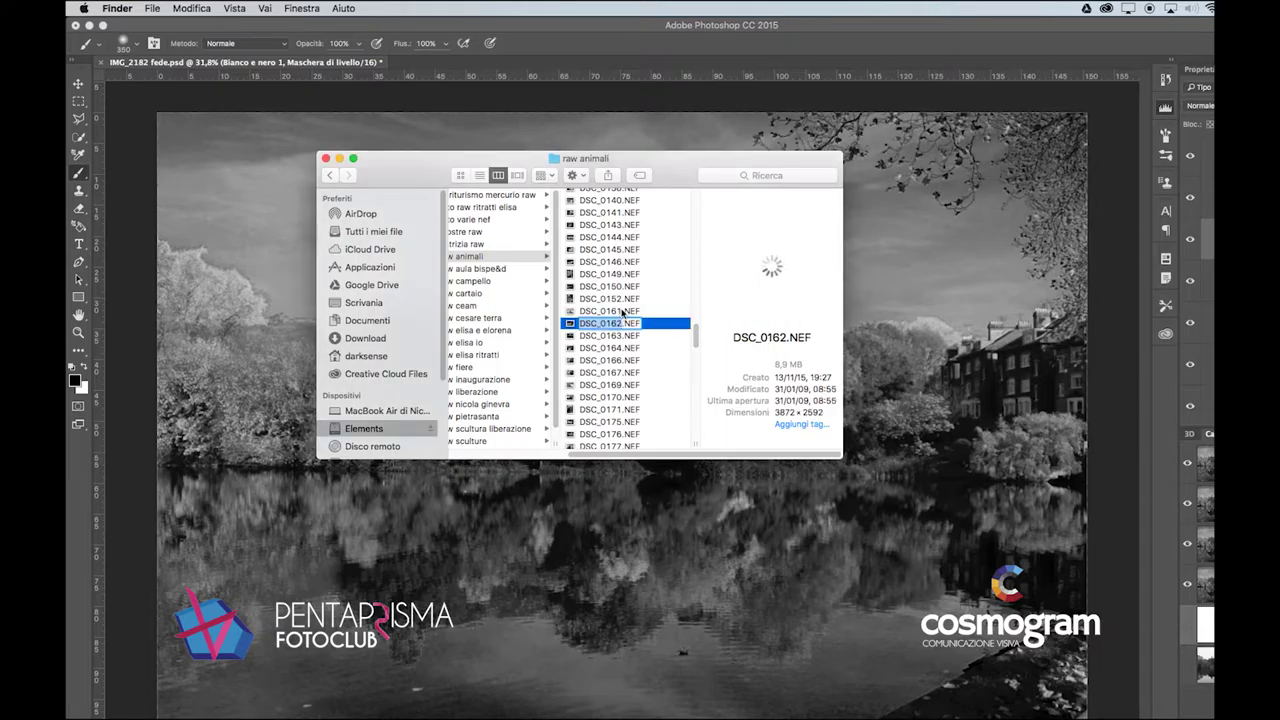
left_click(621, 311)
key("Return")
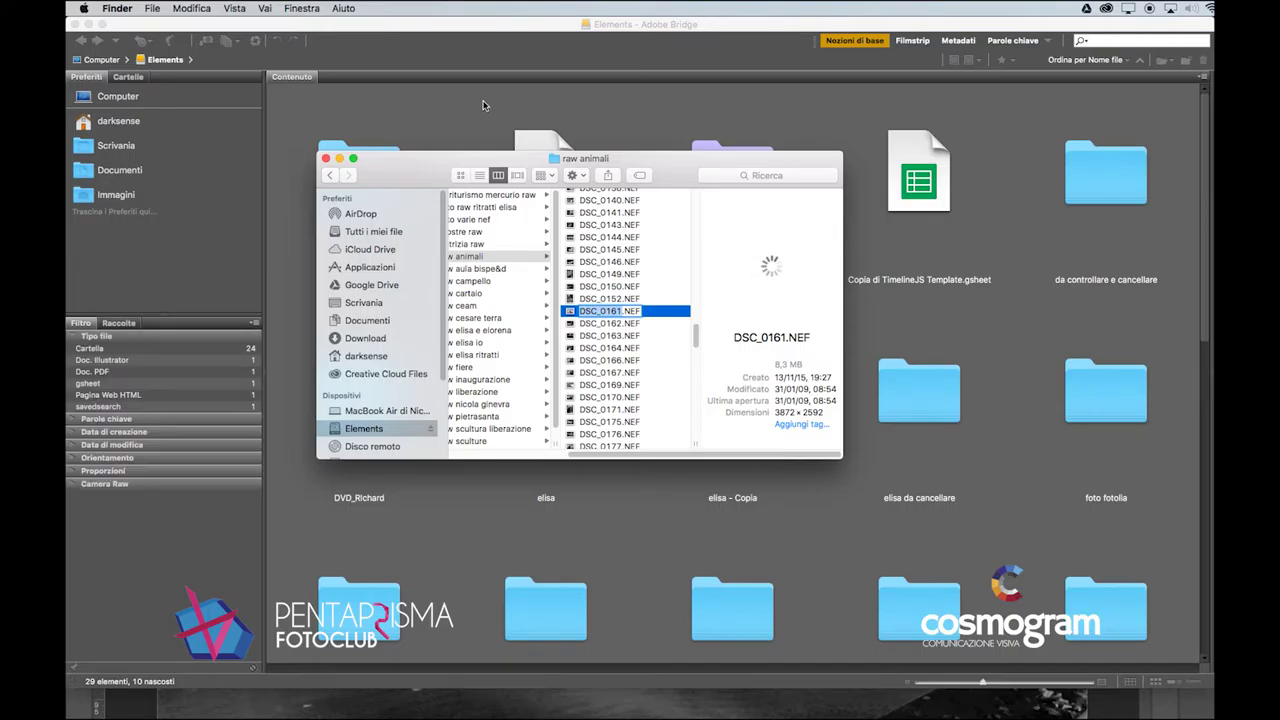
Step: Switch to Adobe Bridge and open the raw animali folder inside raw on the Elements drive
left_click(484, 106)
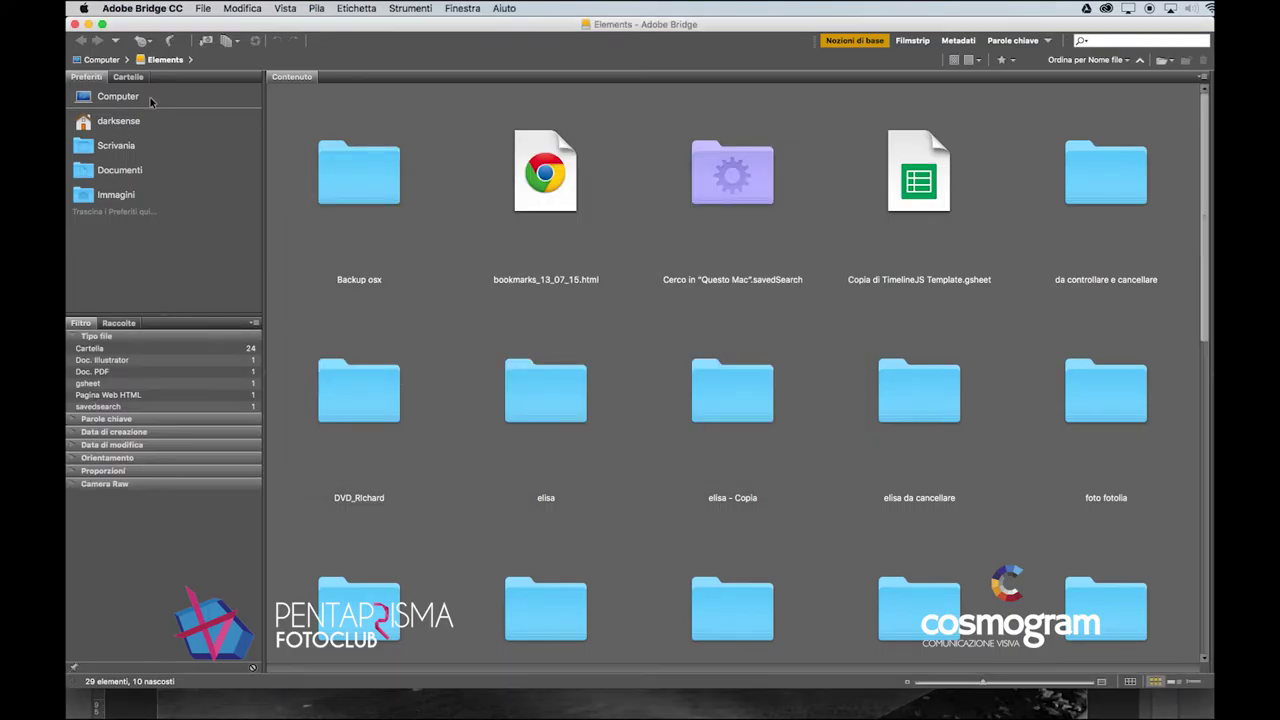
scroll(600, 360, "down", 10)
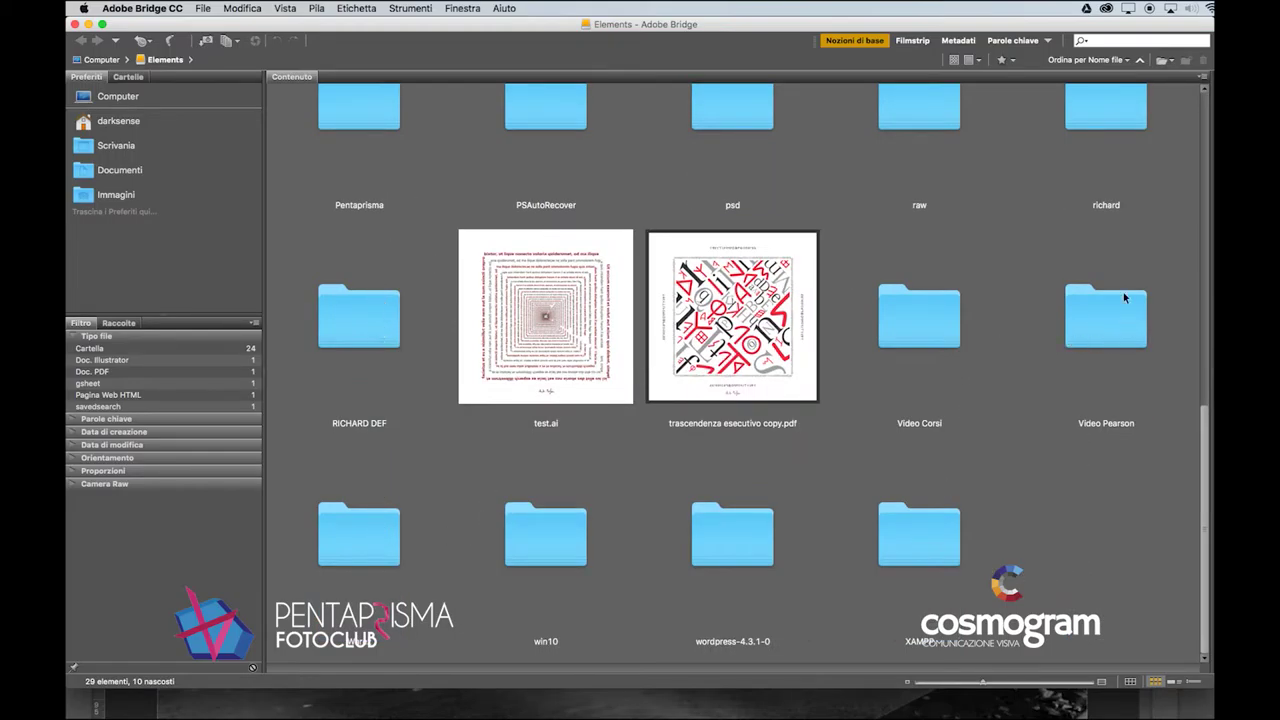
double_click(918, 144)
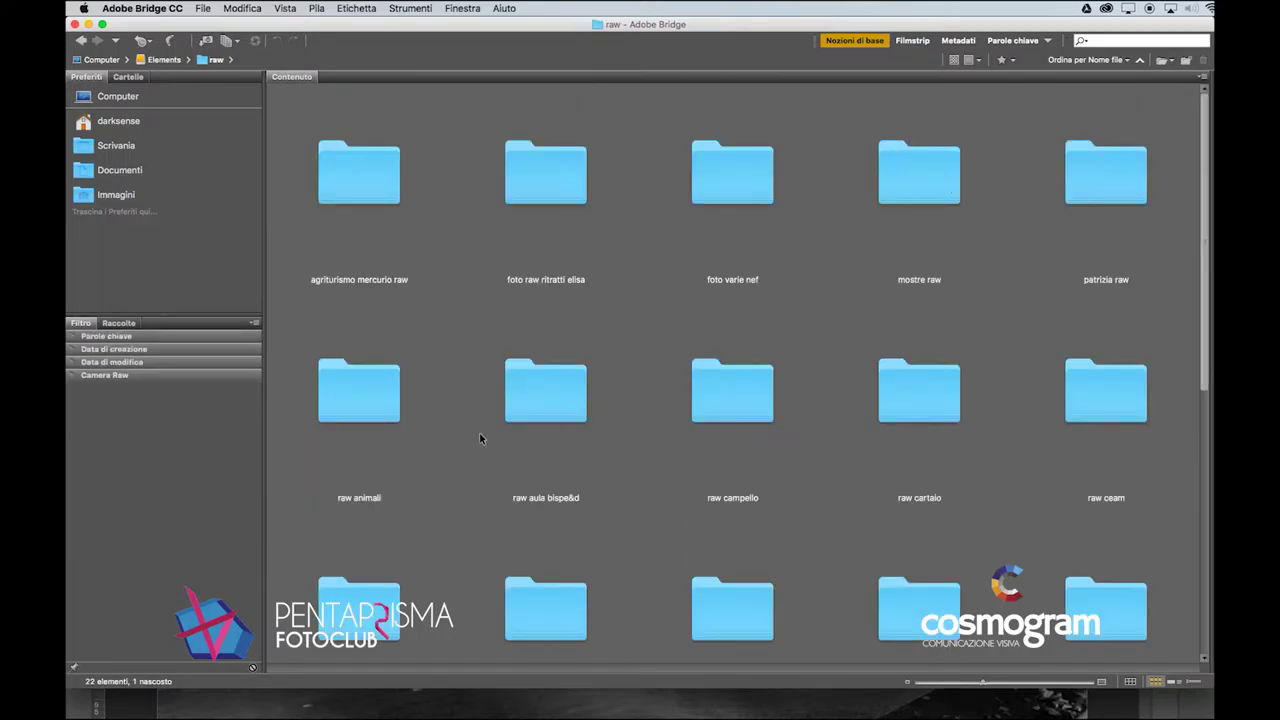
double_click(360, 404)
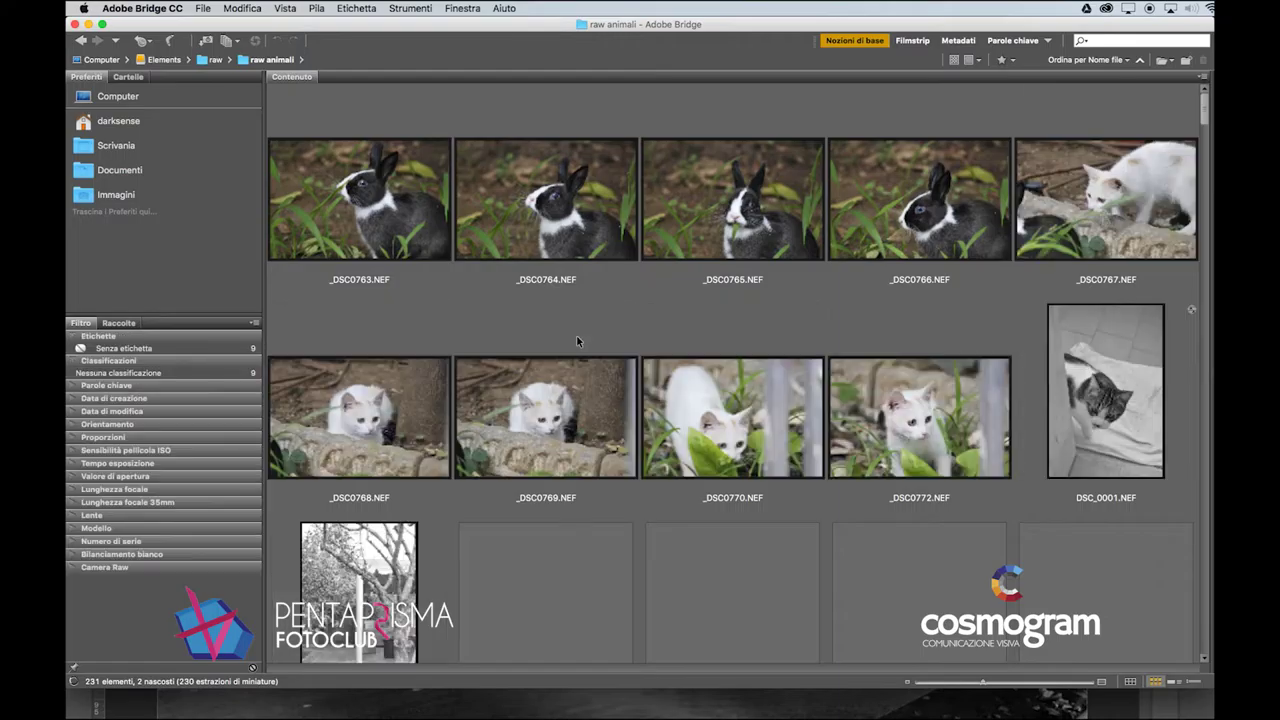
Step: Open the cat photo DSC_0007.NEF from the Bridge thumbnails in Camera Raw
scroll(577, 332, "down", 5)
scroll(576, 335, "up", 2)
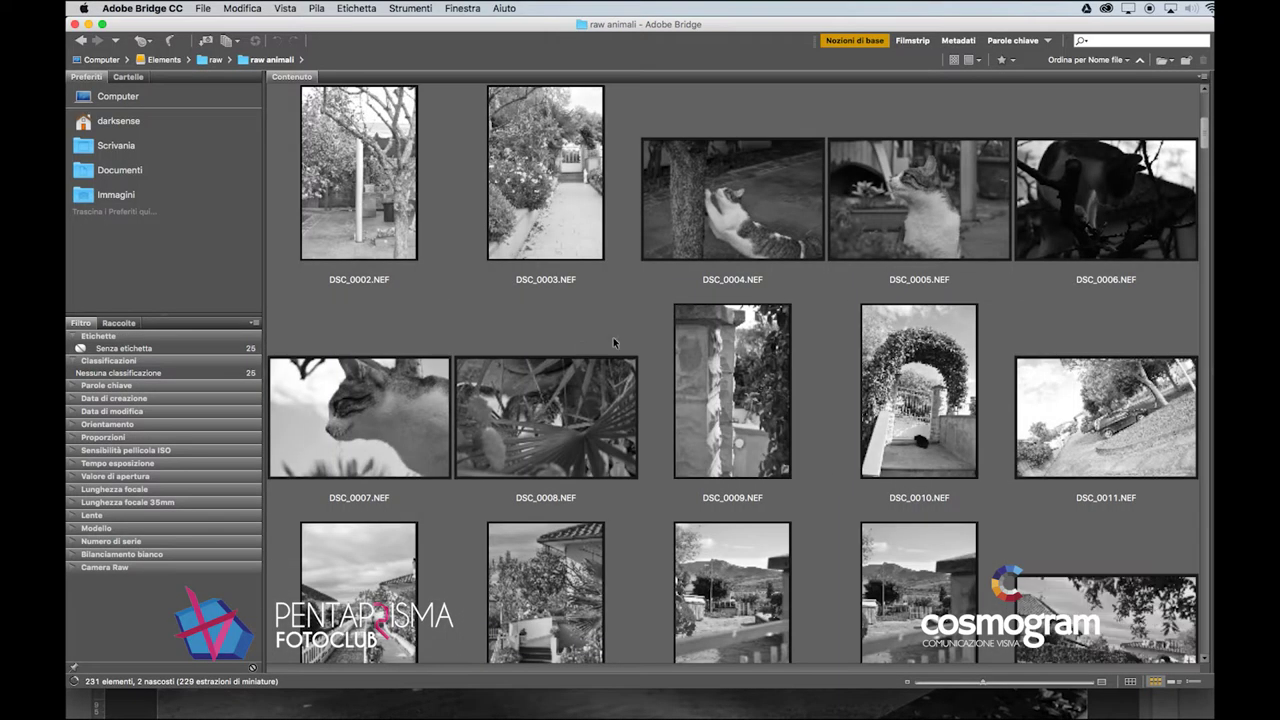
left_click(370, 406)
right_click(370, 406)
left_click(381, 415)
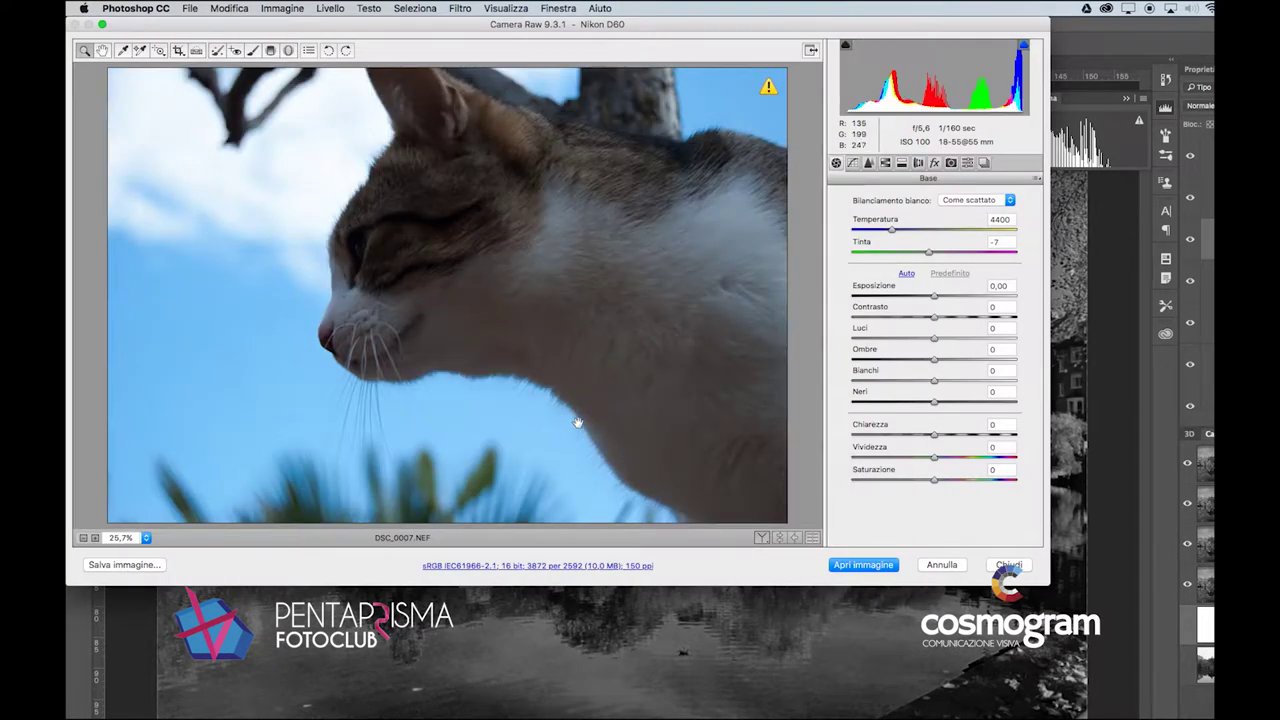
Step: Switch back to Bridge and look through the raw animali thumbnails for another suitable cat photo
key("super+Tab")
scroll(644, 414, "up", 3)
scroll(636, 410, "down", 5)
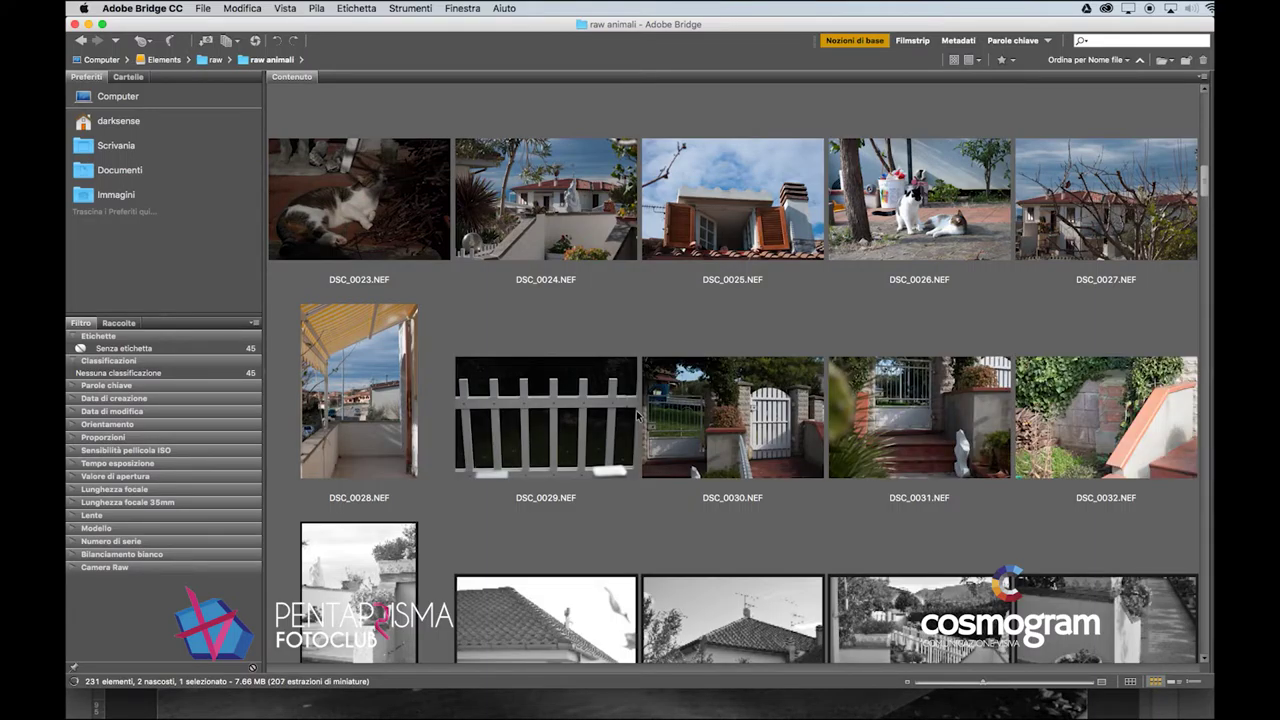
scroll(637, 414, "down", 5)
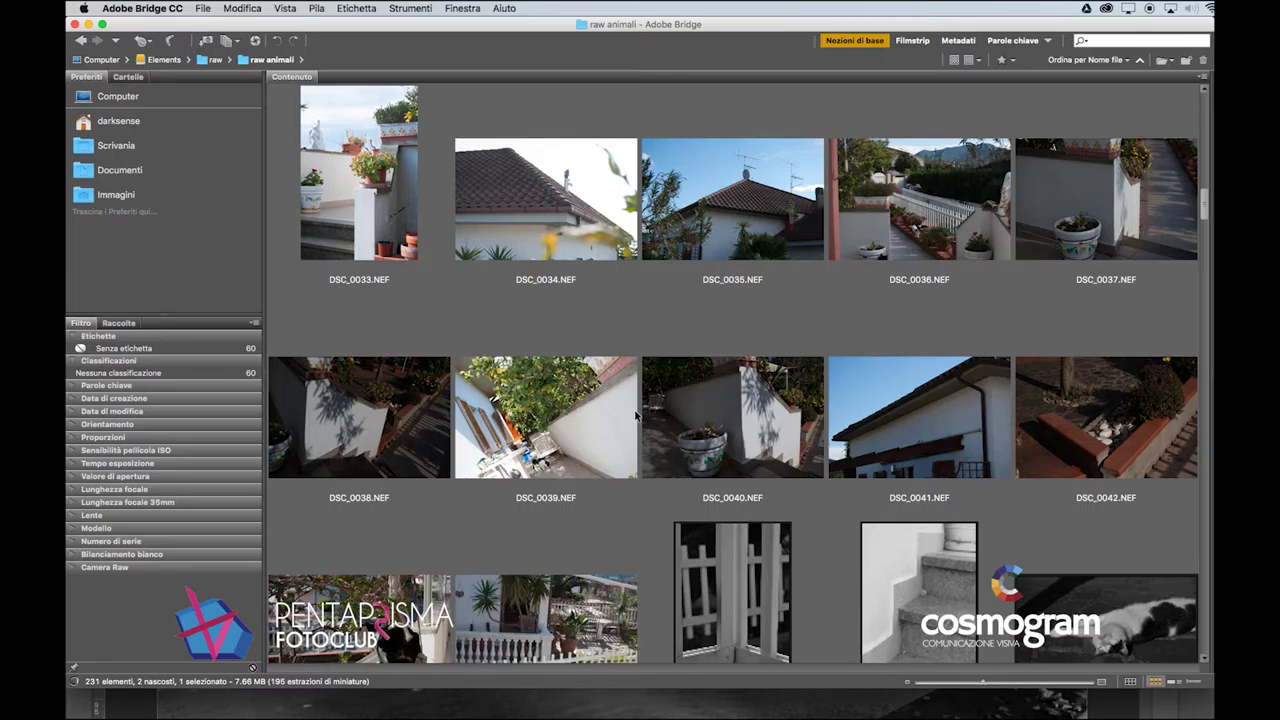
scroll(636, 416, "down", 4)
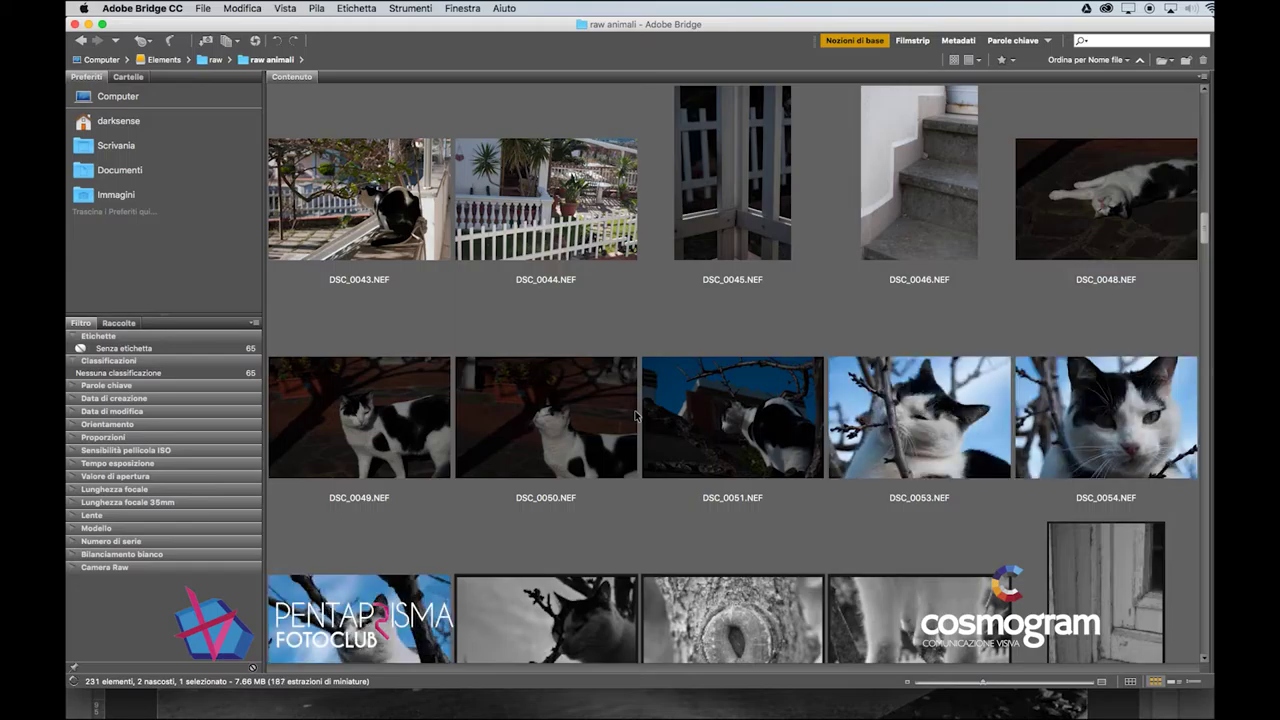
scroll(636, 416, "down", 2)
scroll(636, 416, "down", 2)
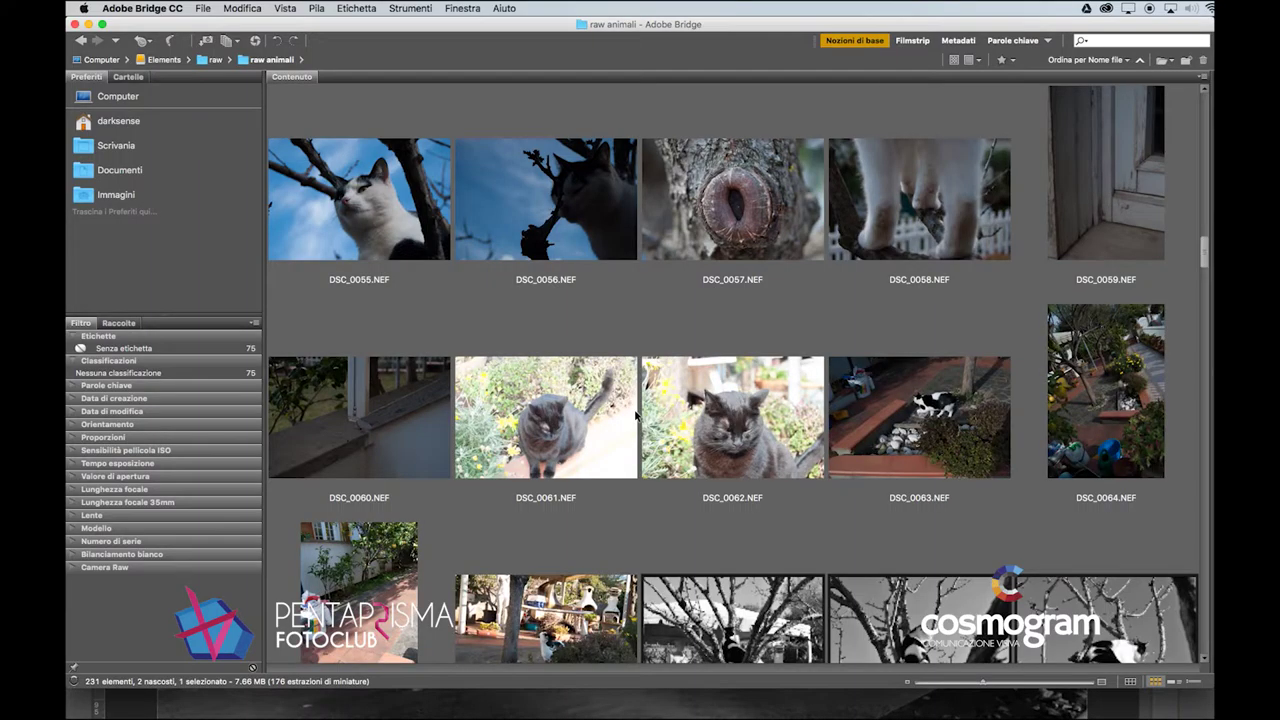
scroll(636, 415, "down", 5)
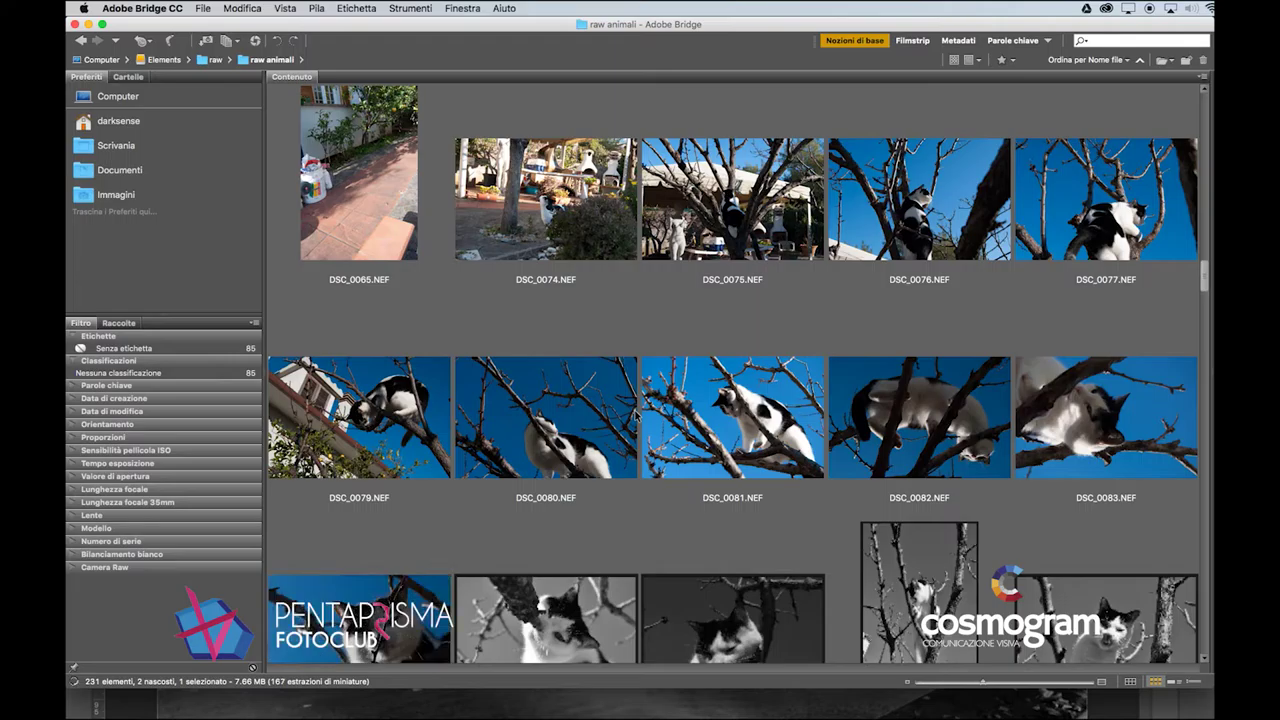
scroll(636, 415, "down", 3)
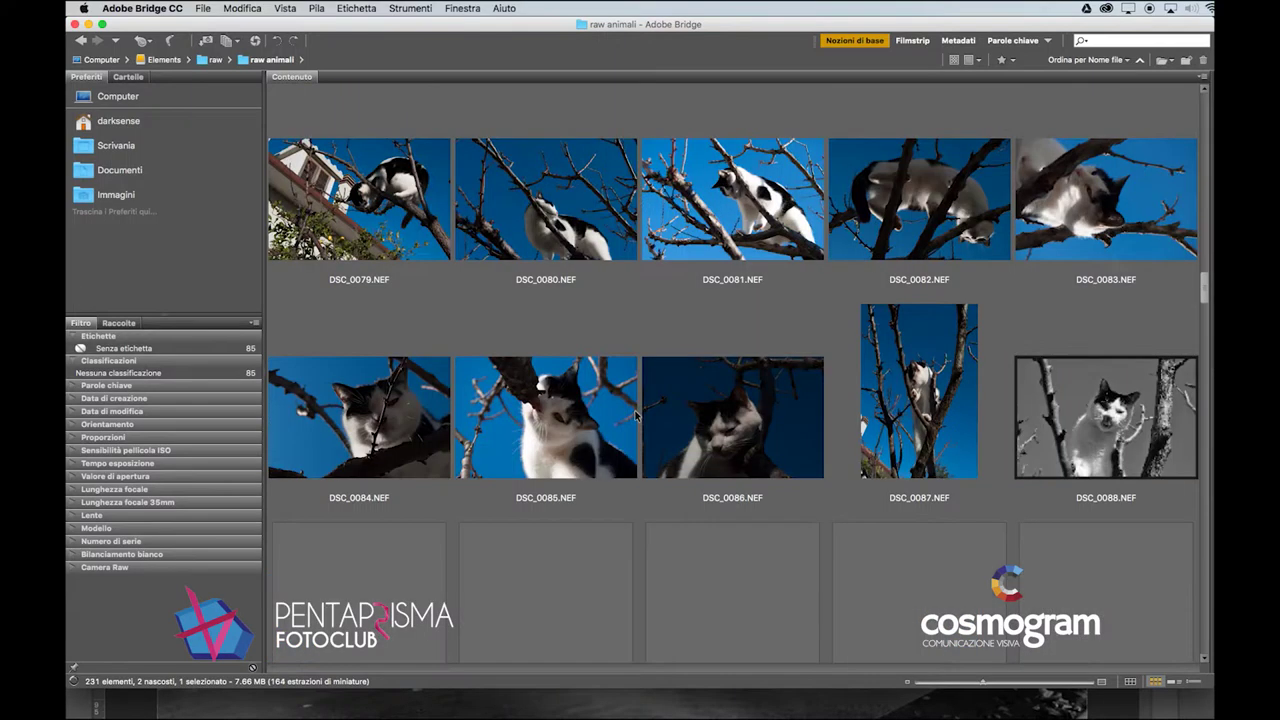
scroll(636, 415, "down", 3)
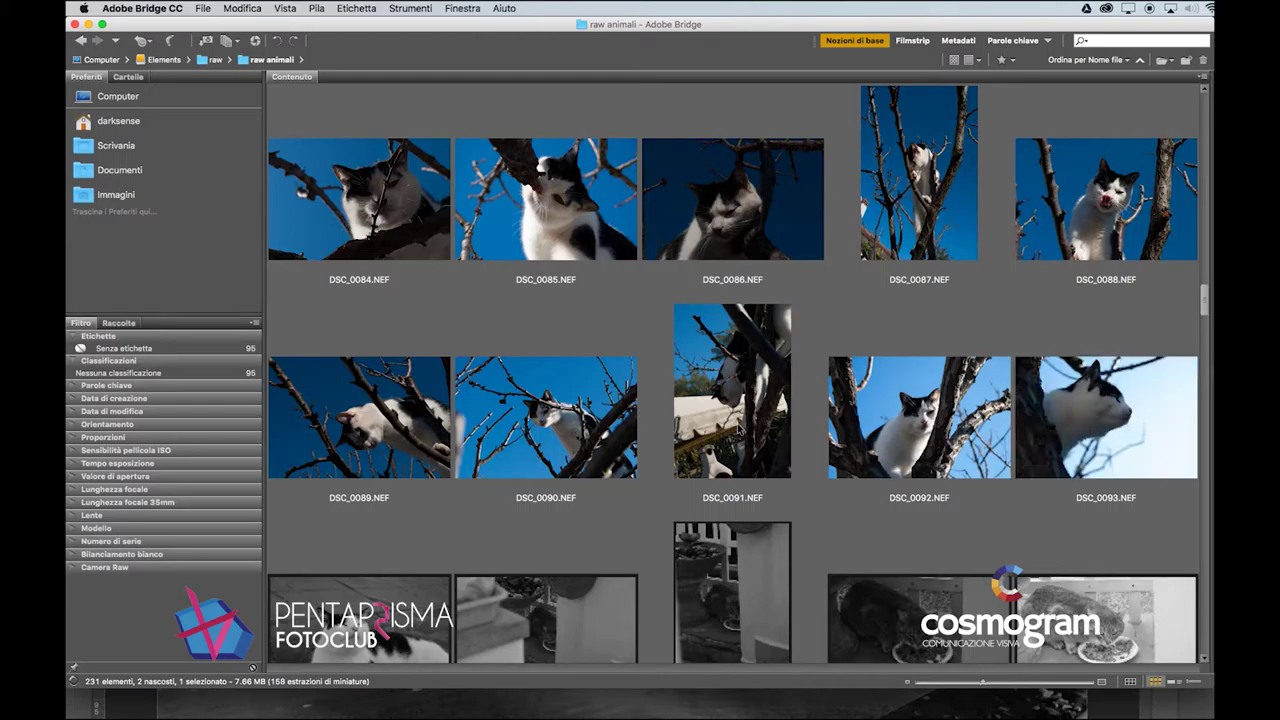
scroll(737, 429, "down", 6)
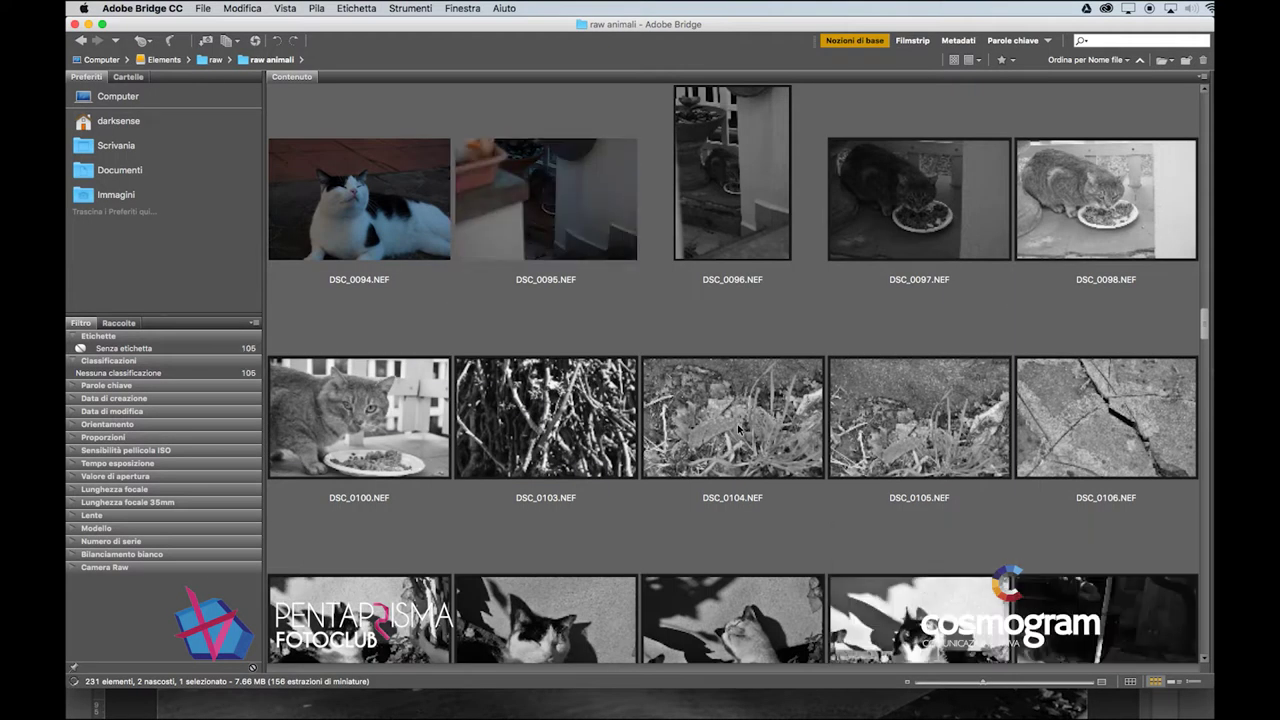
scroll(896, 458, "down", 9)
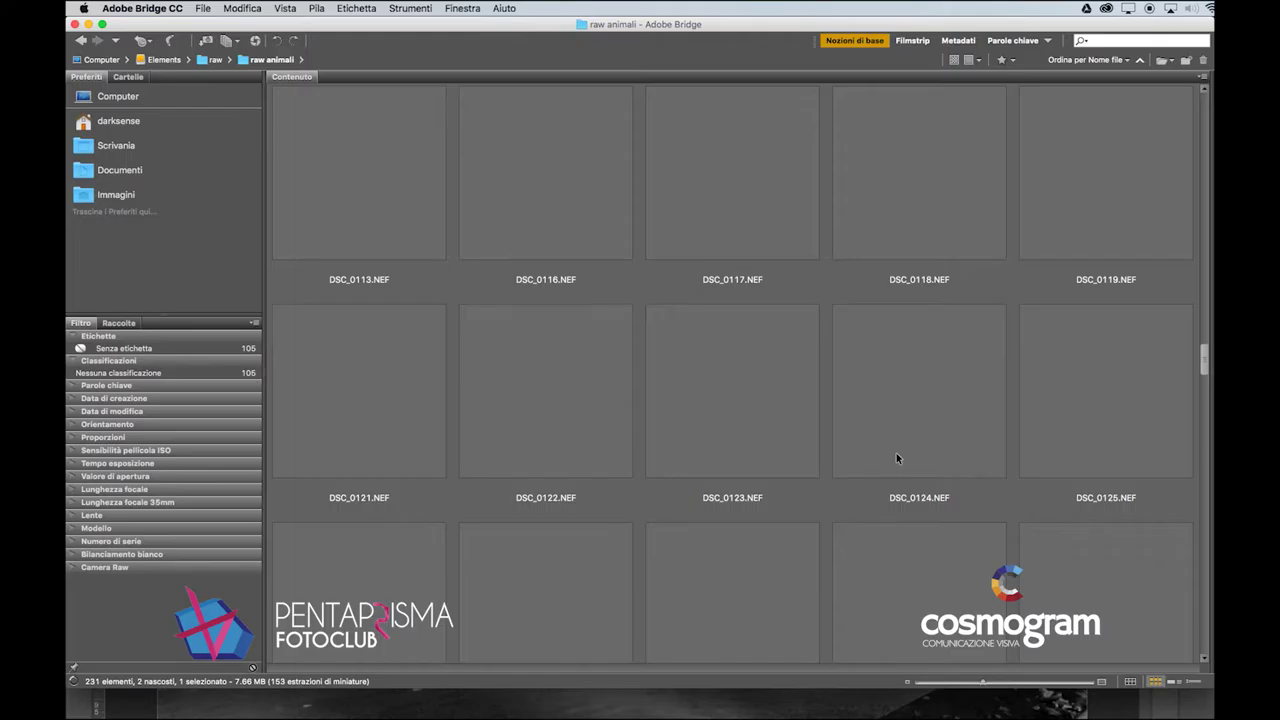
Step: Go back up to the Elements drive in Bridge and open the animali folder inside the photographer's personal folder
left_click(205, 60)
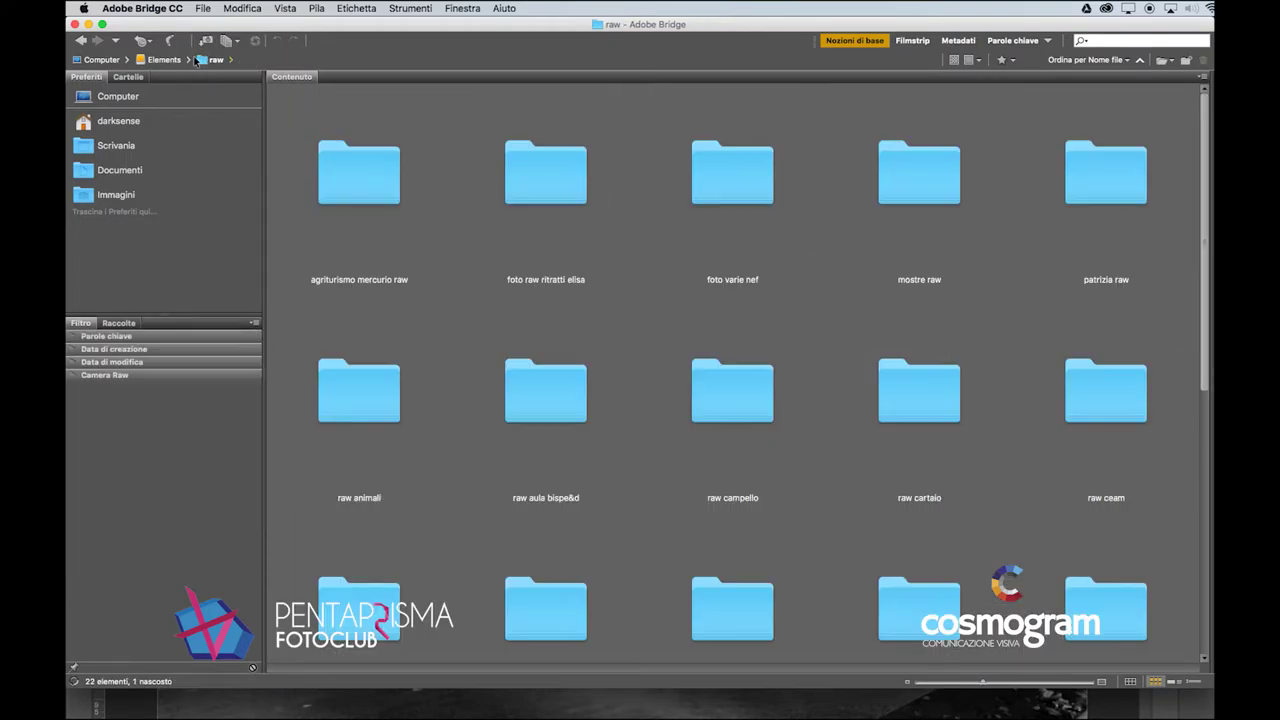
left_click(166, 60)
scroll(407, 191, "down", 6)
scroll(549, 200, "up", 6)
double_click(557, 377)
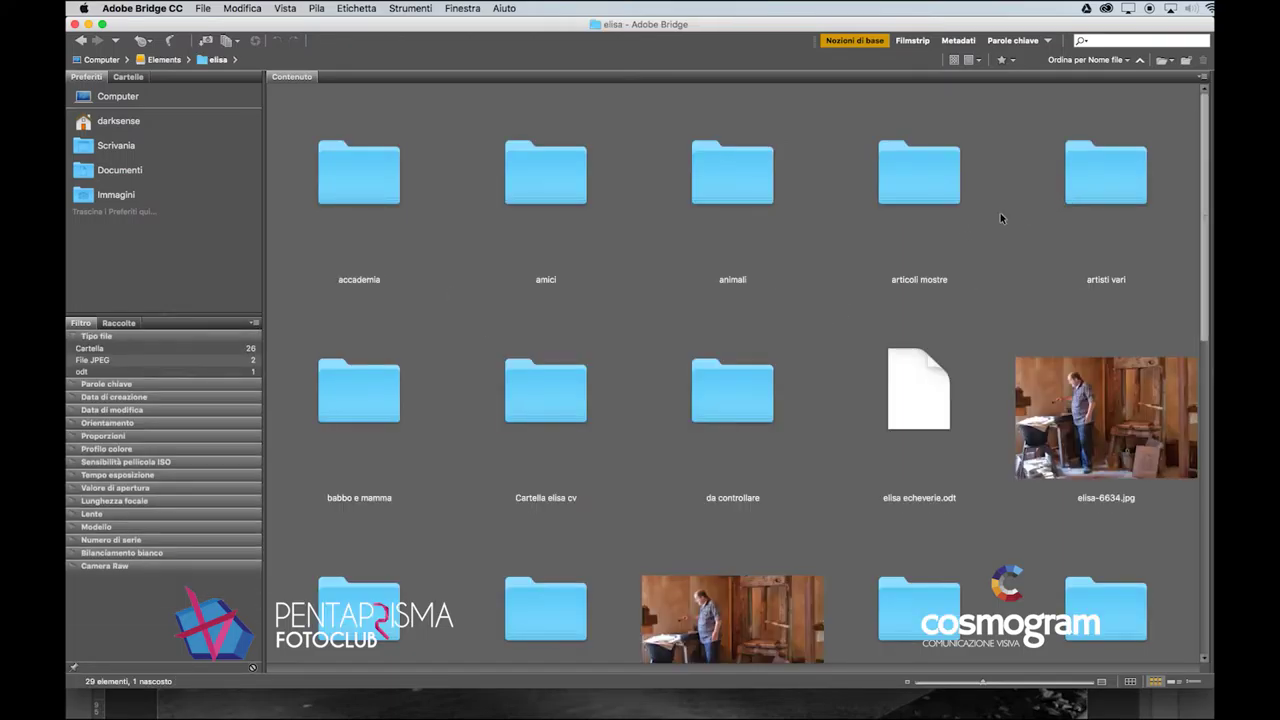
double_click(721, 188)
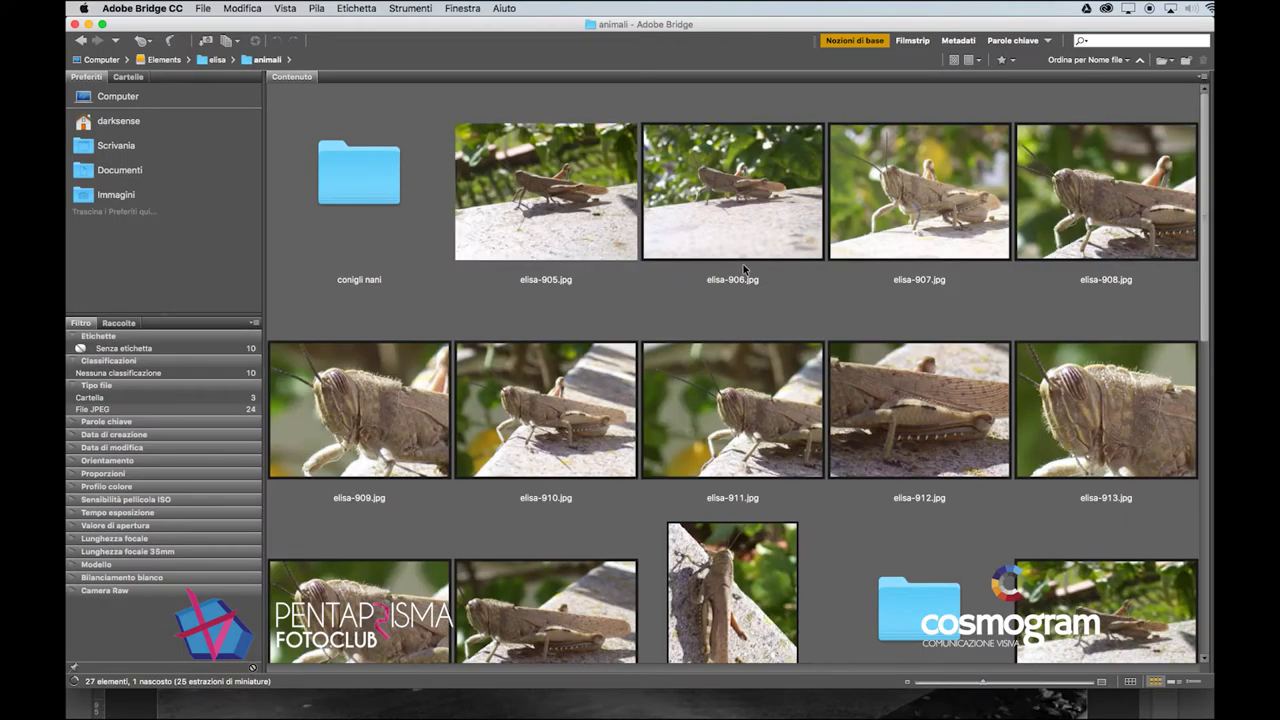
Step: Look through the animali folder's contents and open its gatti subfolder
scroll(743, 264, "down", 5)
scroll(743, 264, "up", 5)
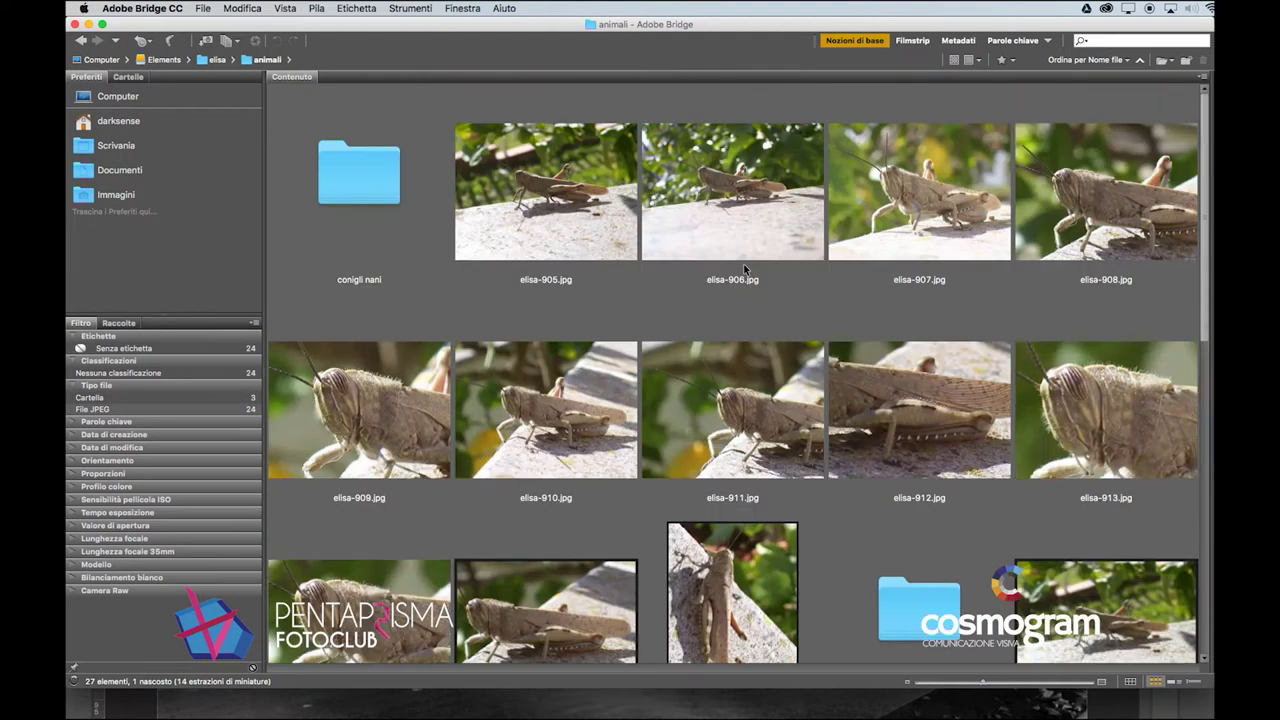
scroll(743, 264, "down", 3)
double_click(921, 172)
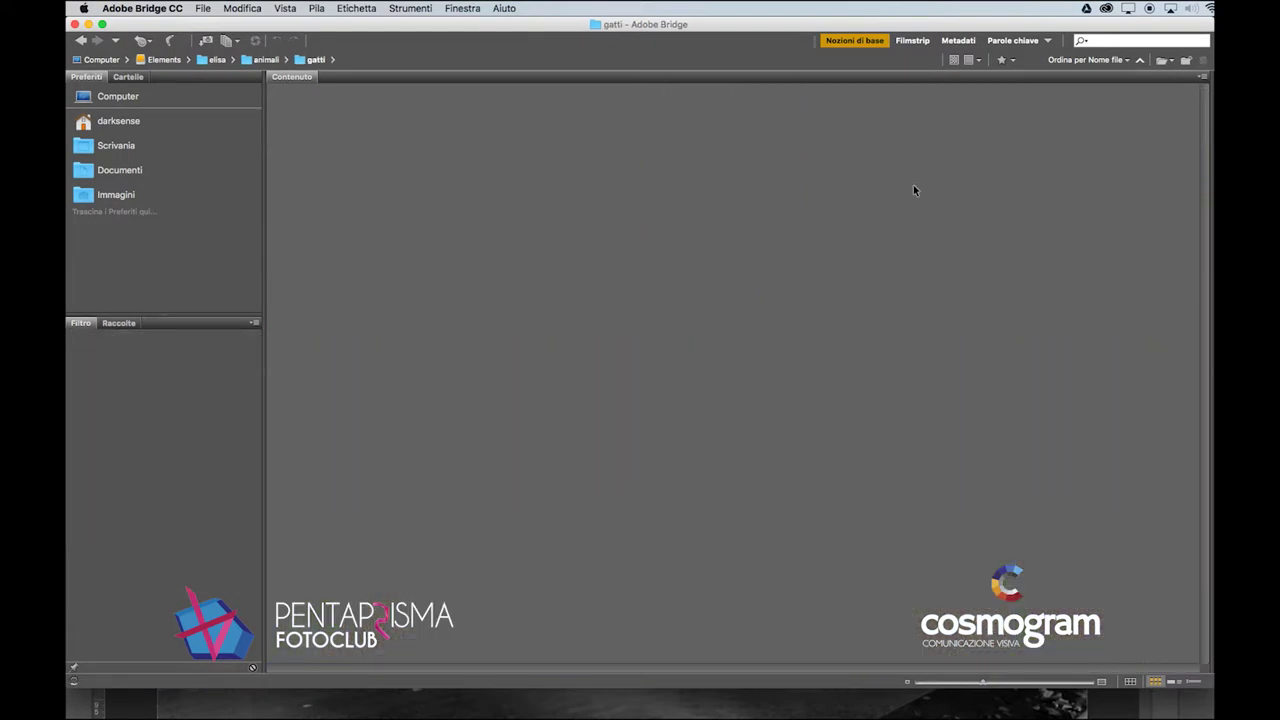
Step: Find the cat profile photo DSC_0007.JPG in the gatti folder and check it in the full-screen preview
scroll(880, 277, "down", 5)
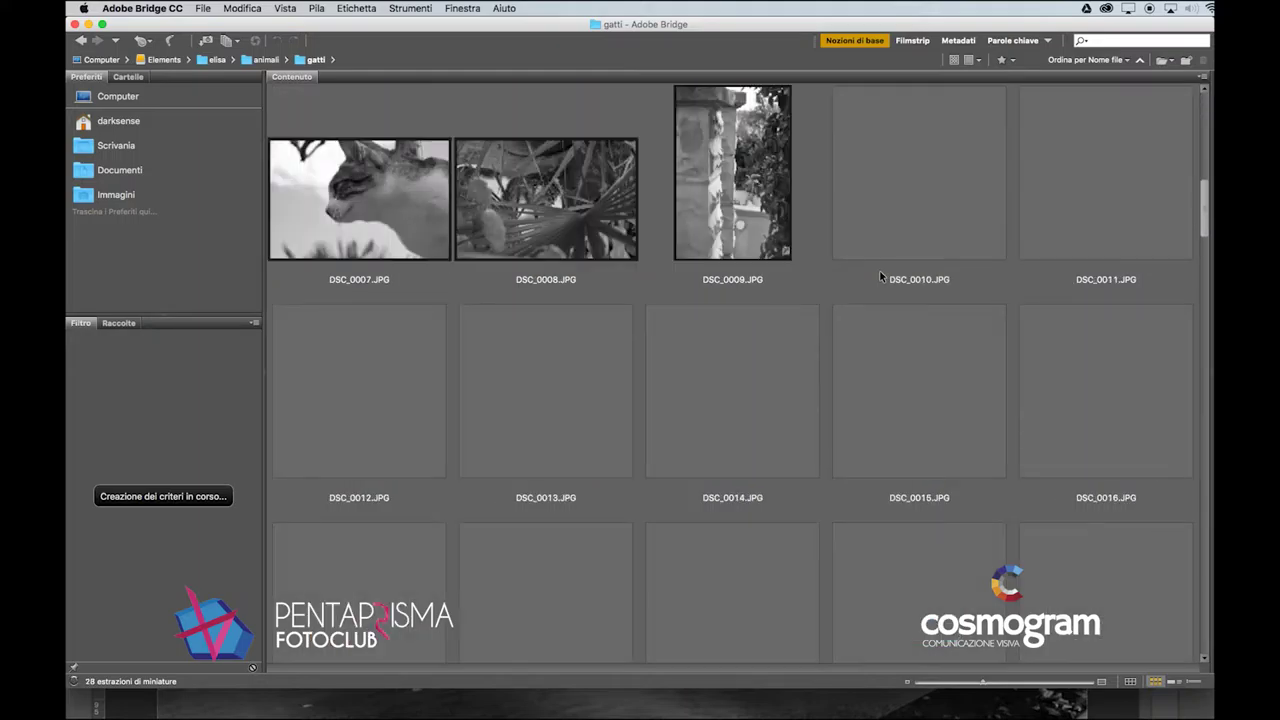
left_click(378, 208)
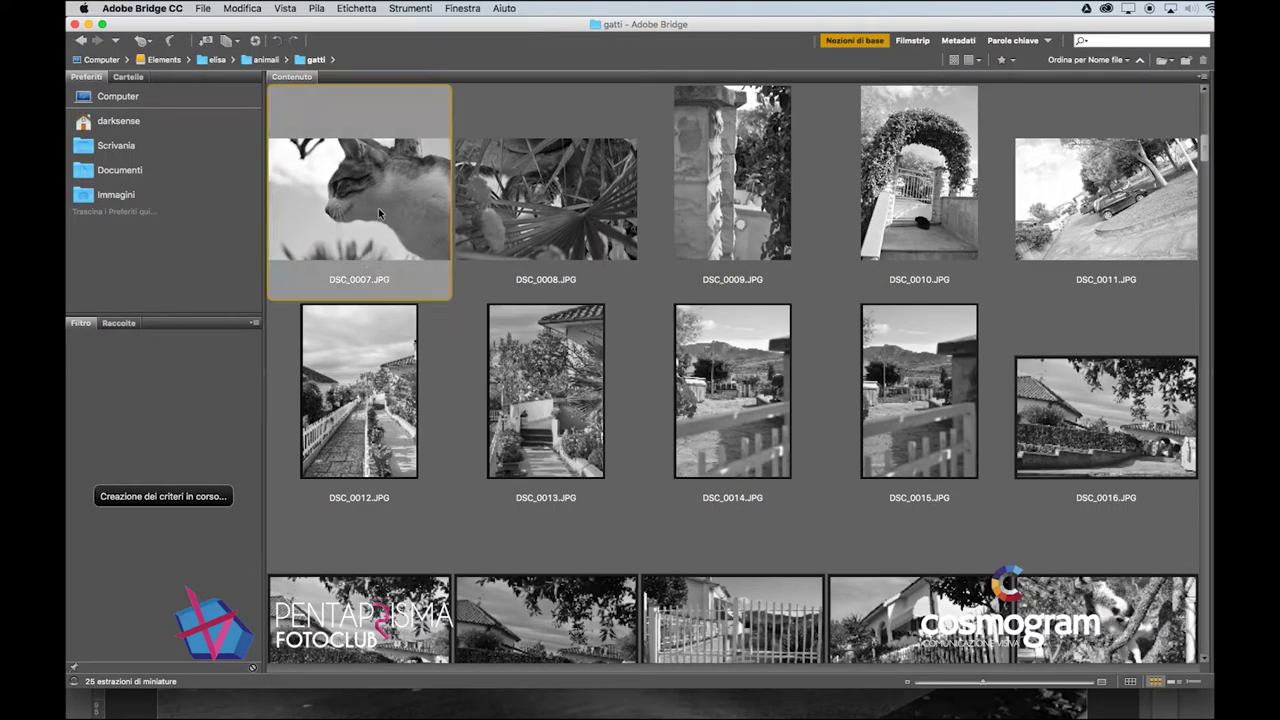
key("space")
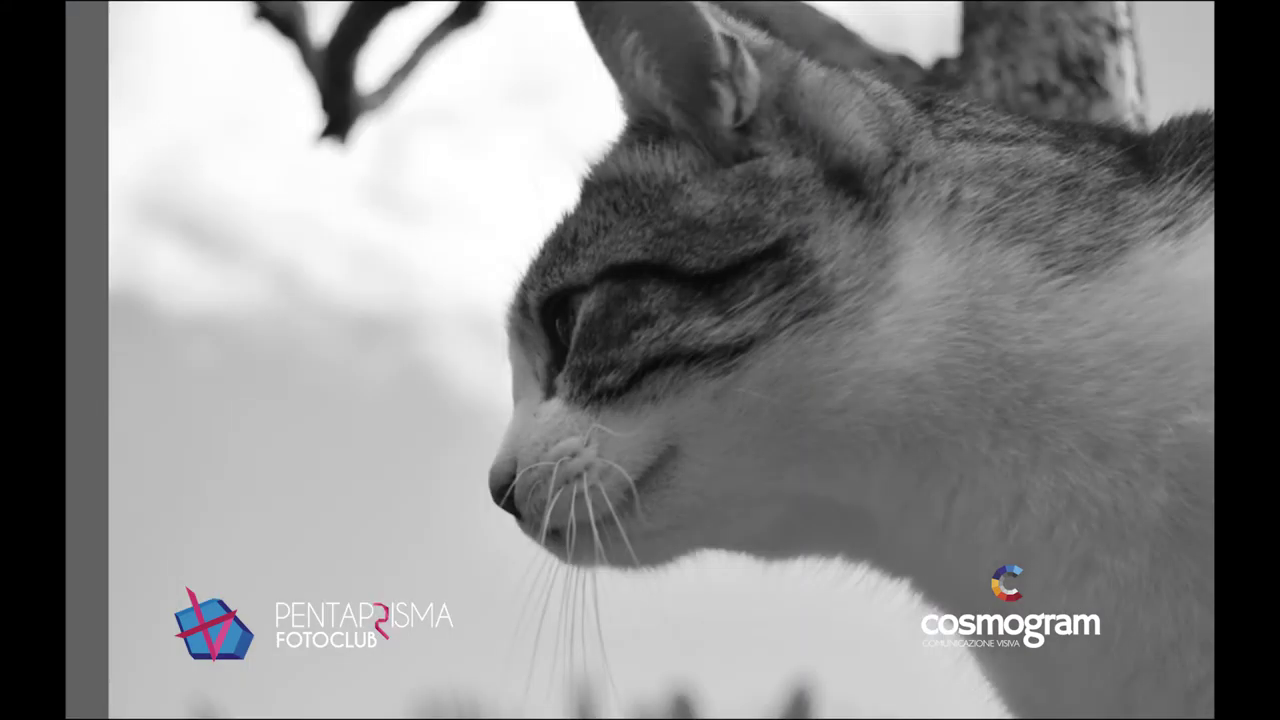
key("space")
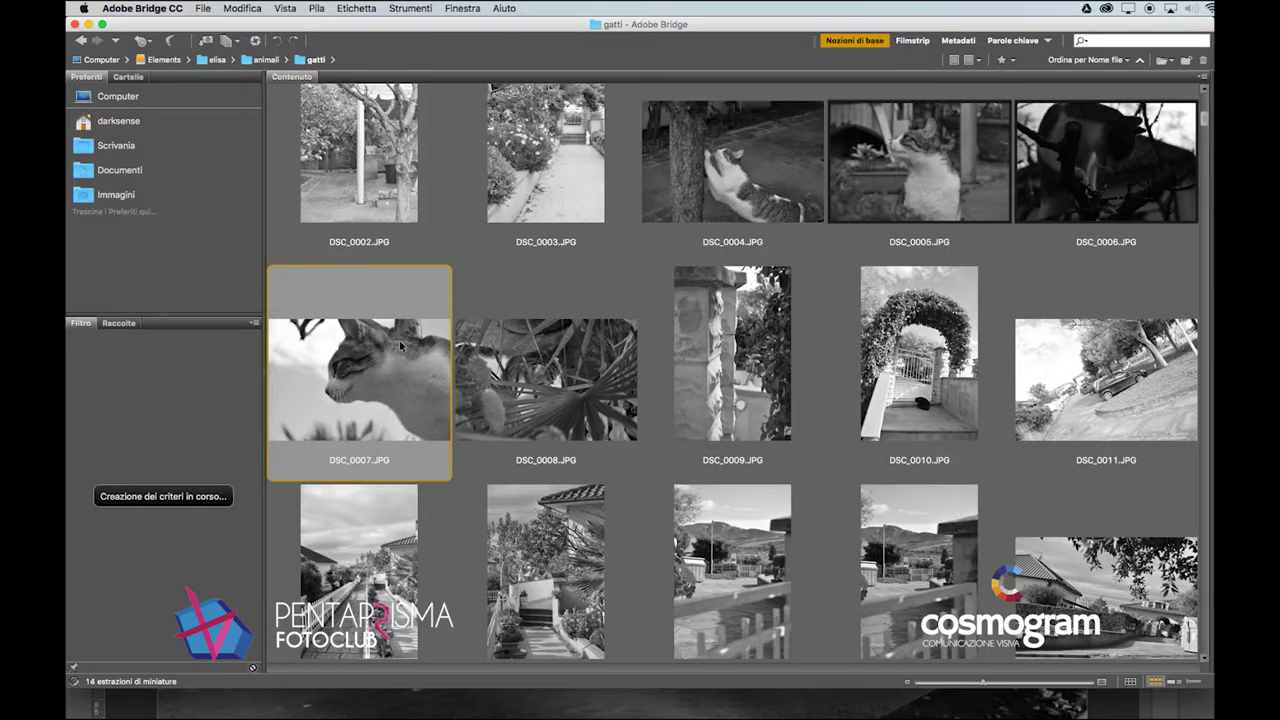
Step: Try to open DSC_0007.JPG in Photoshop, and cancel the Camera Raw window still open there
right_click(404, 369)
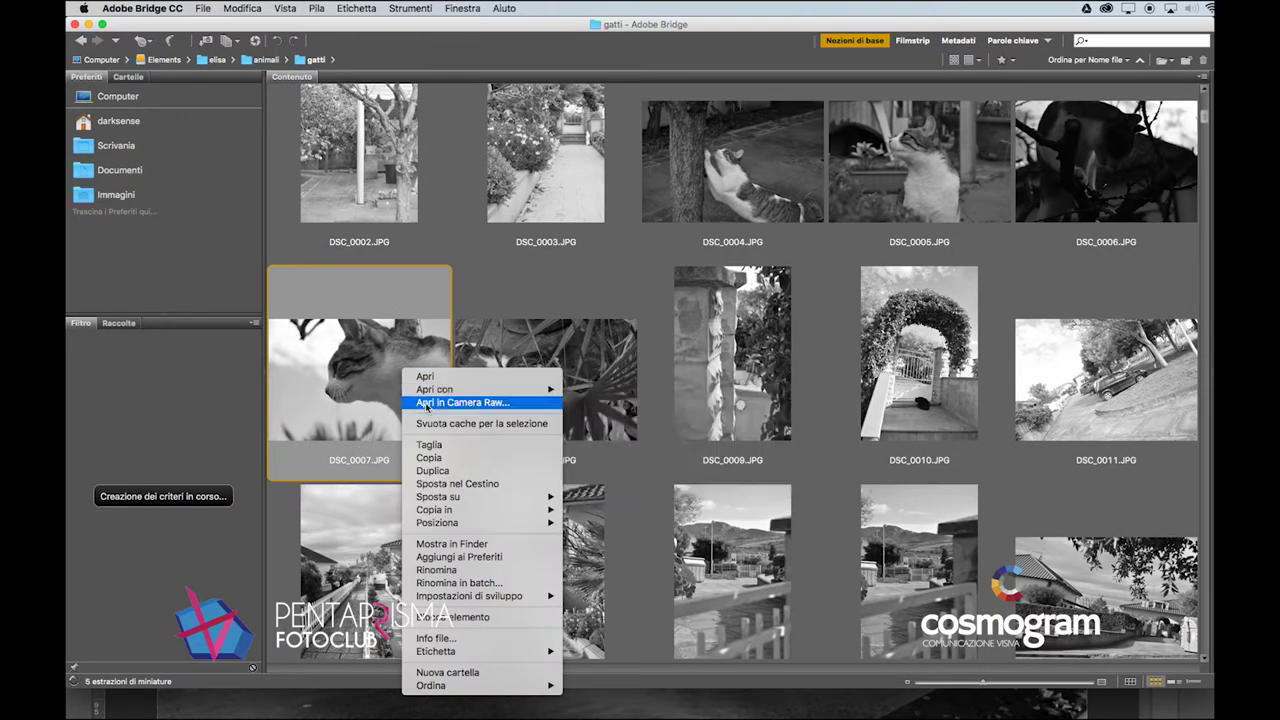
mouse_move(440, 389)
left_click(680, 399)
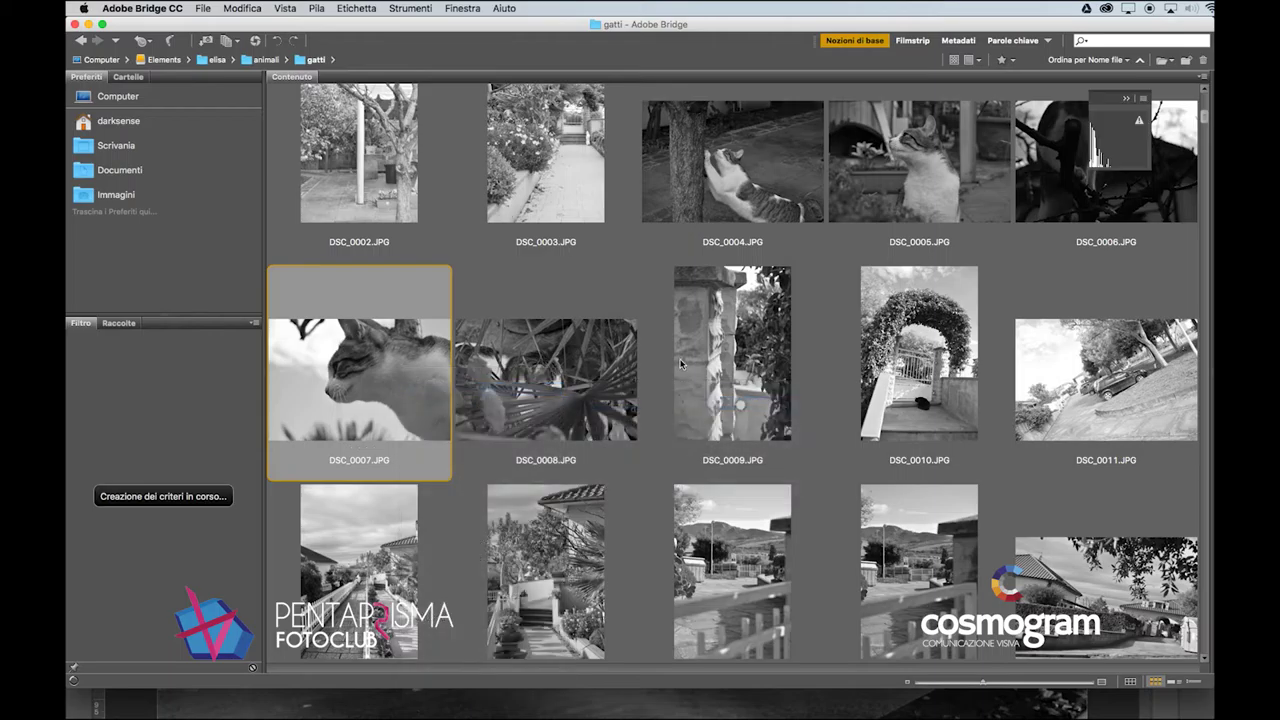
left_click(940, 566)
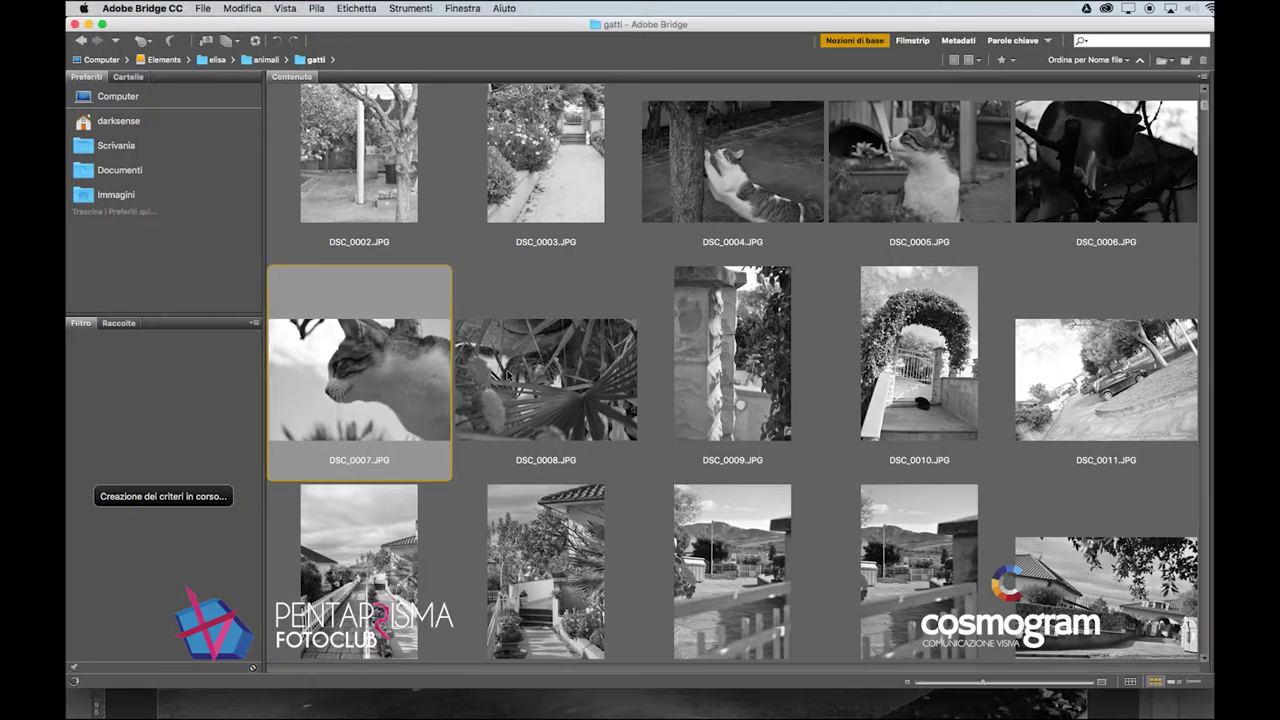
Step: Open DSC_0007.JPG from Bridge with Adobe Photoshop CC 2015, using the embedded profile instead of the working space
right_click(416, 364)
mouse_move(428, 390)
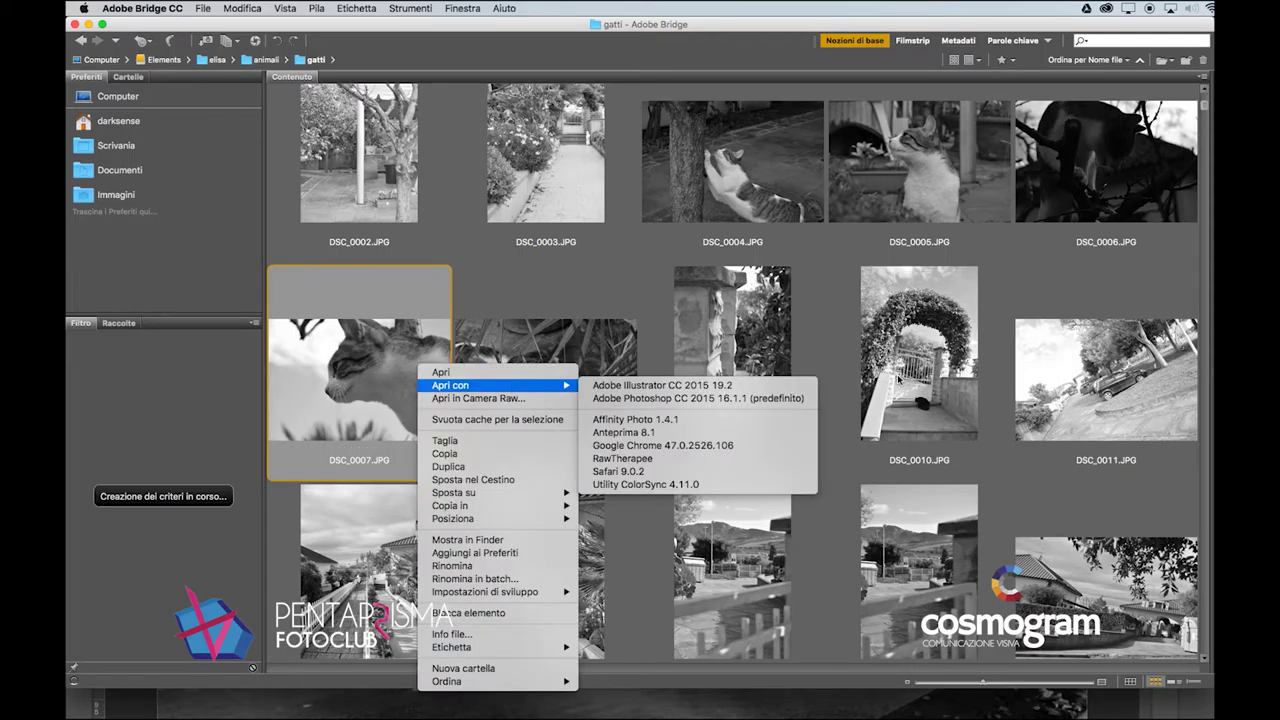
left_click(815, 399)
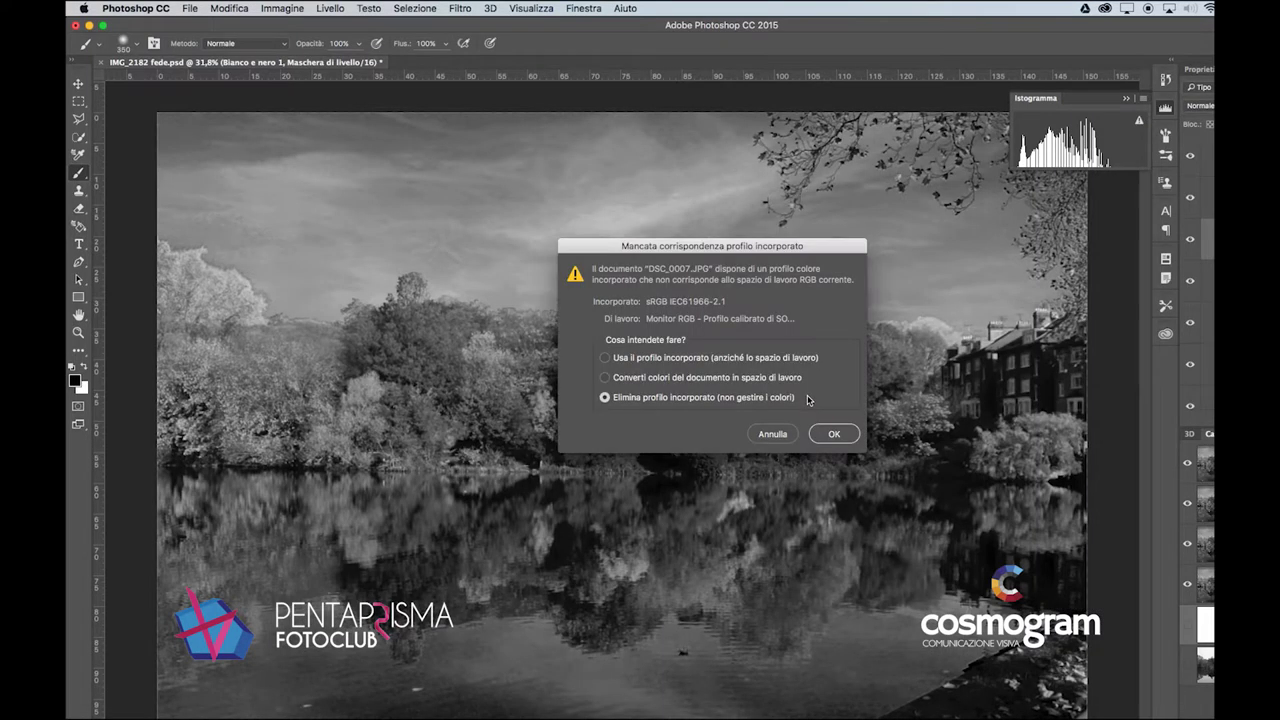
left_click(797, 359)
left_click(833, 433)
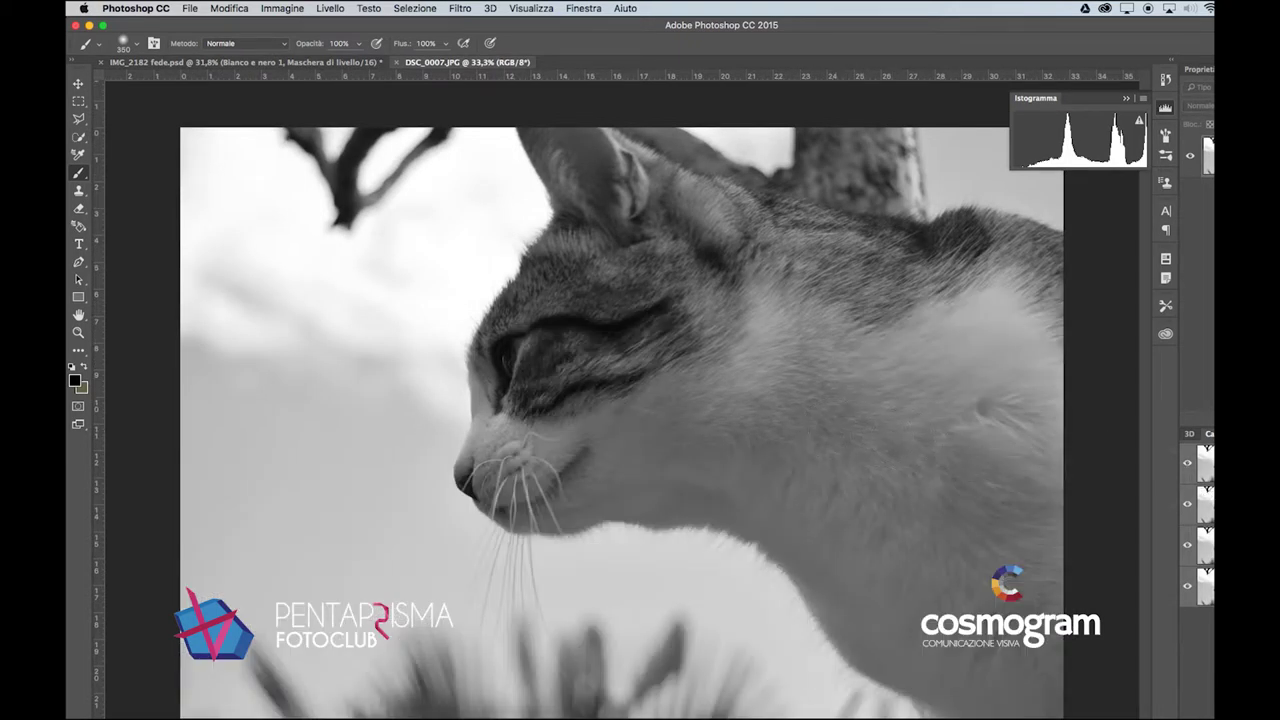
Step: Check the cat photo's green and blue channels and return to the composite RGB view
key("super+4")
key("super+5")
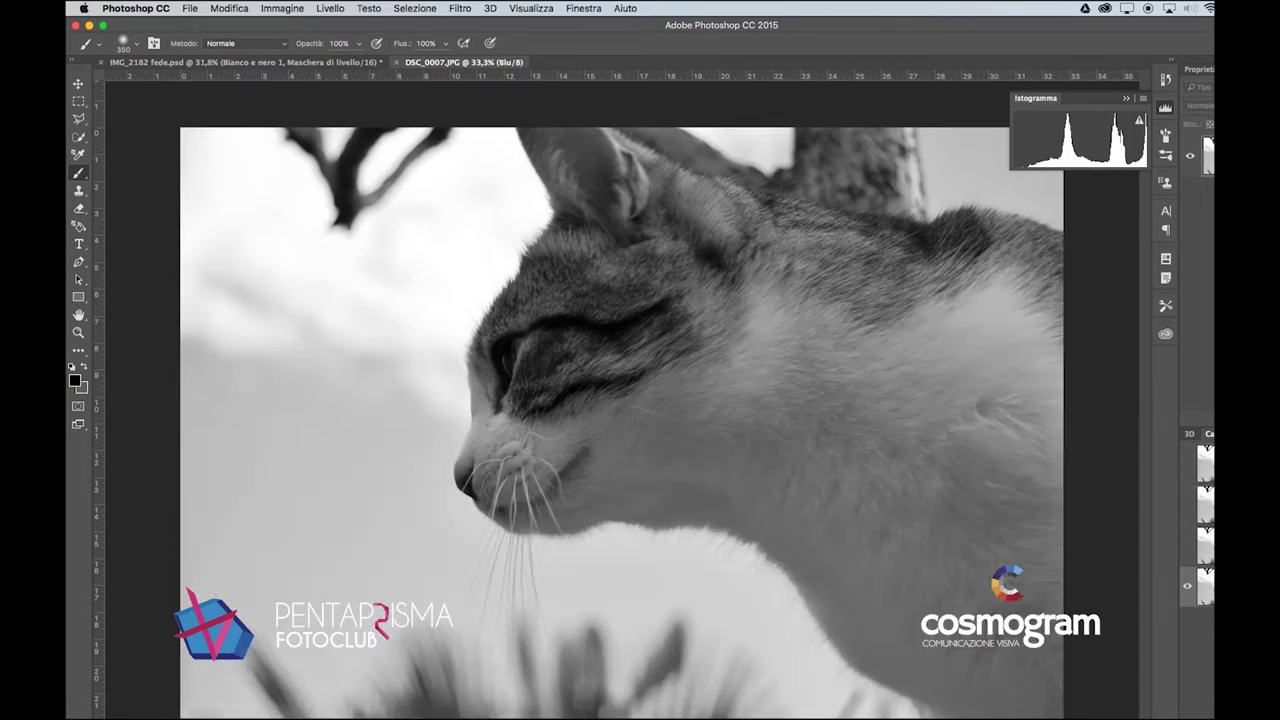
left_click(1203, 463)
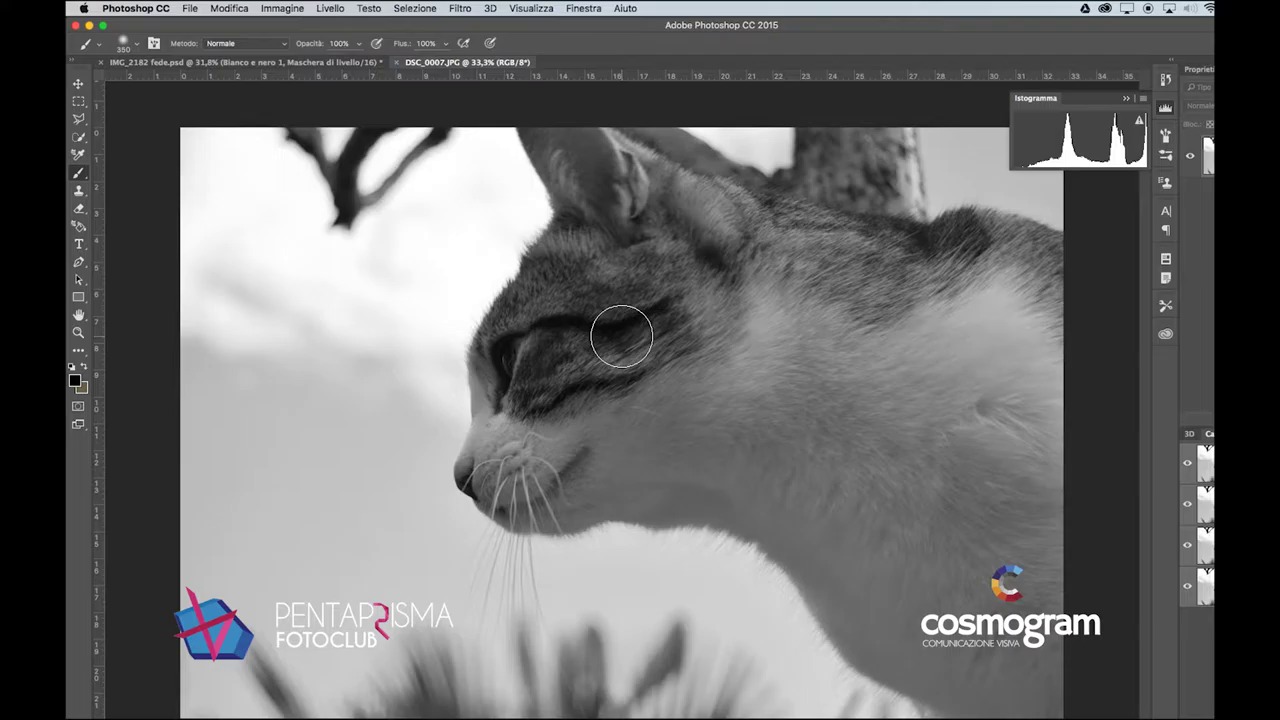
Step: Switch back to Bridge and check the full-screen preview of DSC_0004.JPG in the gatti folder
key("super+Tab")
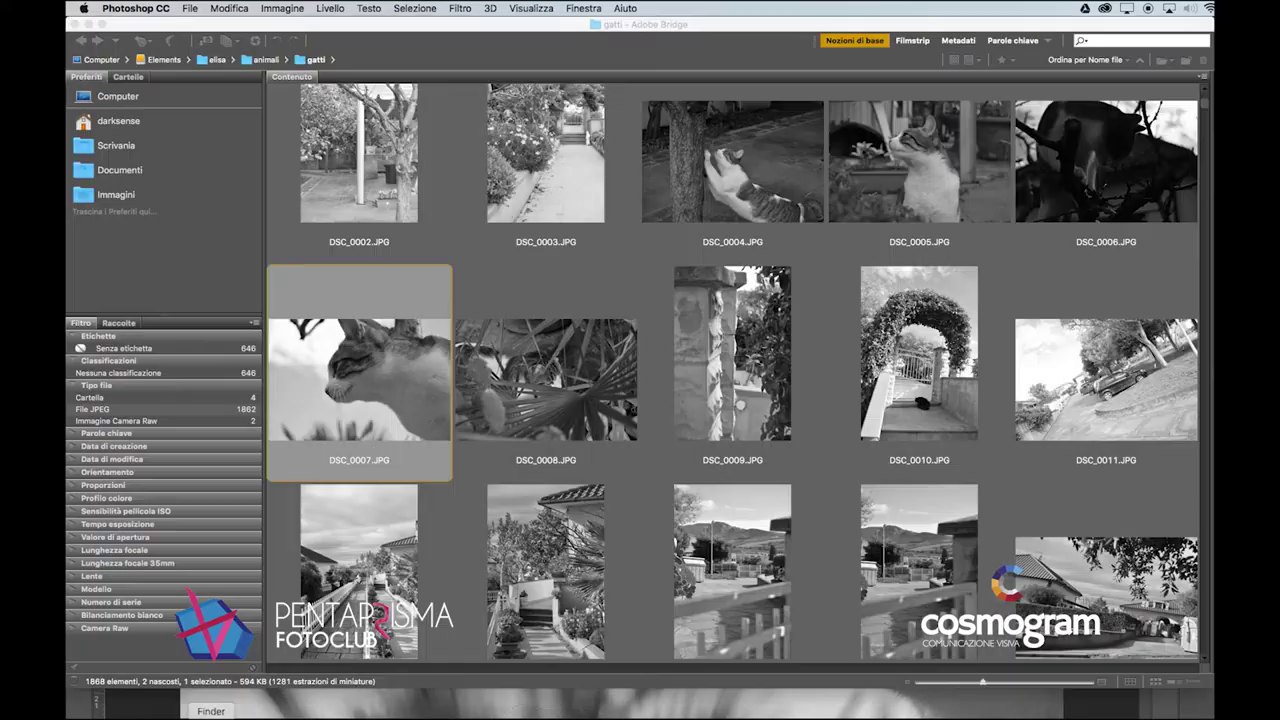
left_click(211, 714)
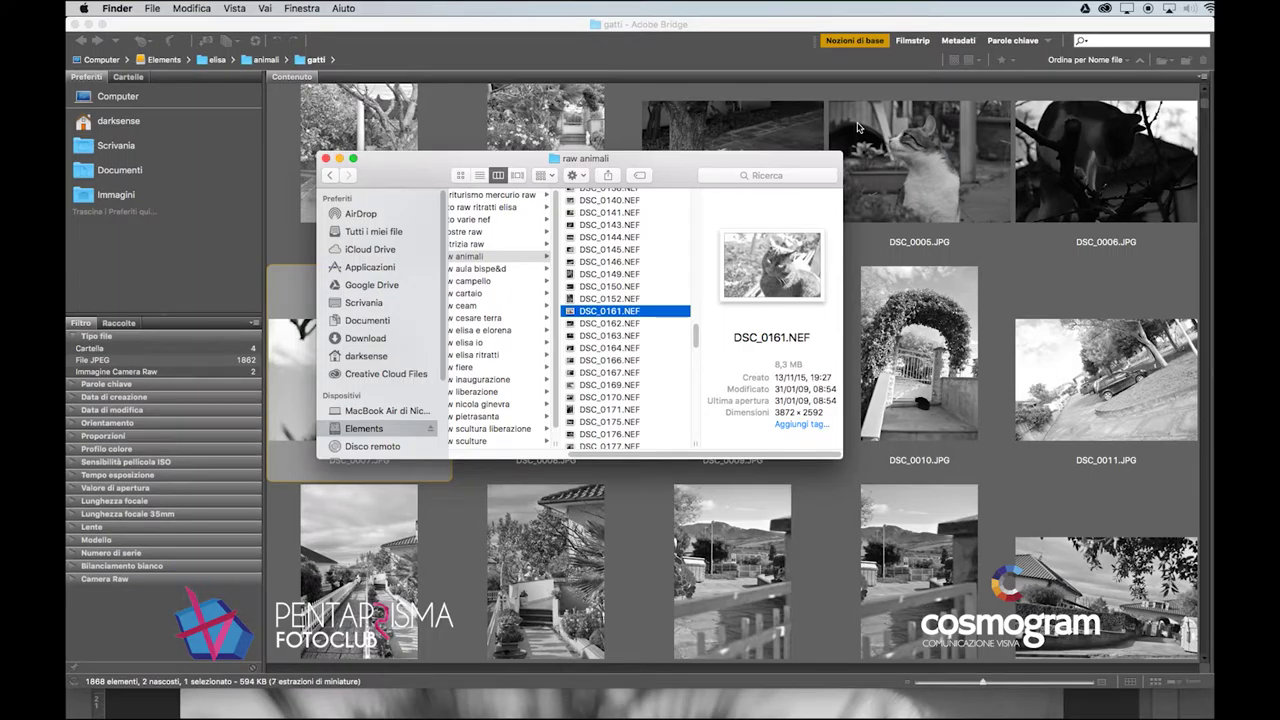
left_click(858, 128)
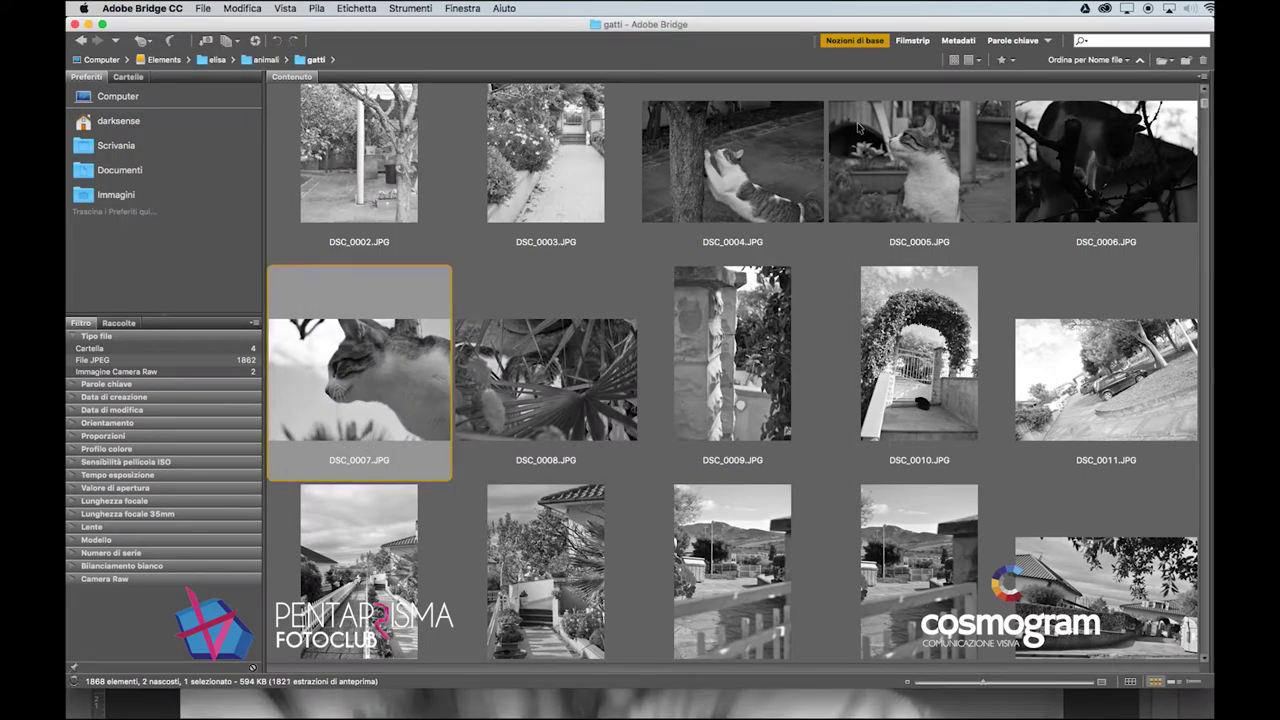
left_click(790, 156)
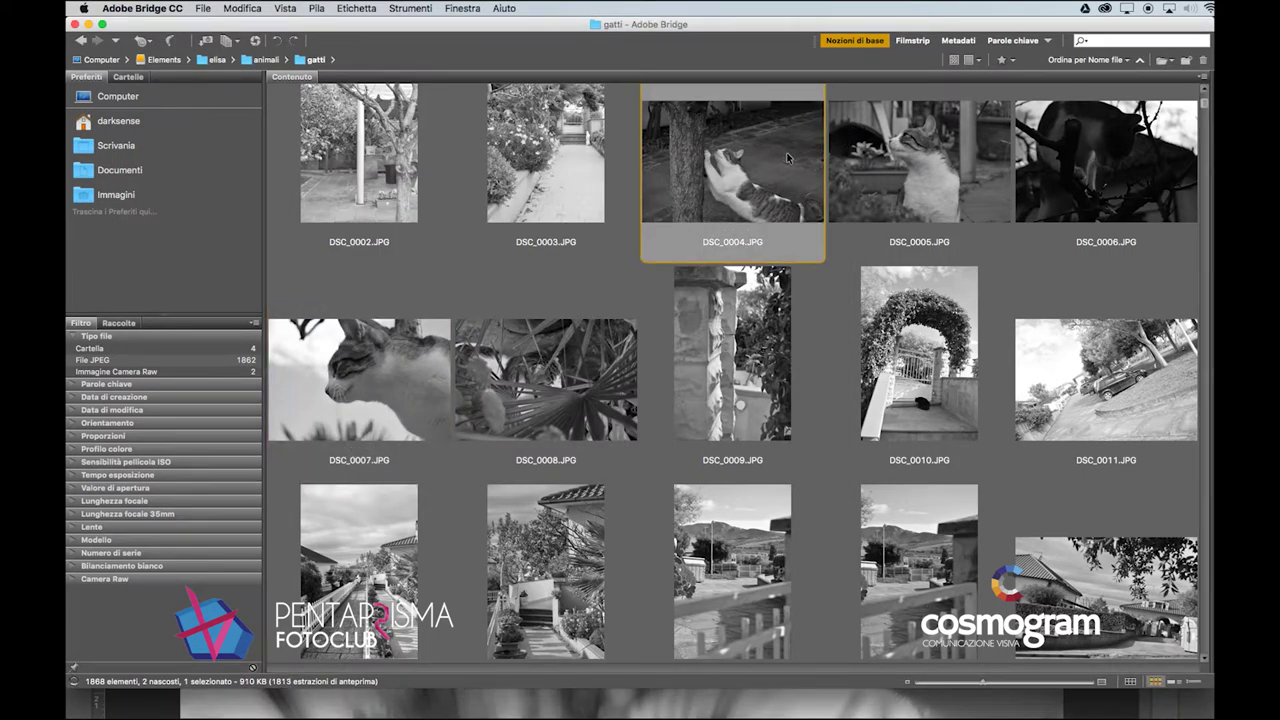
key("space")
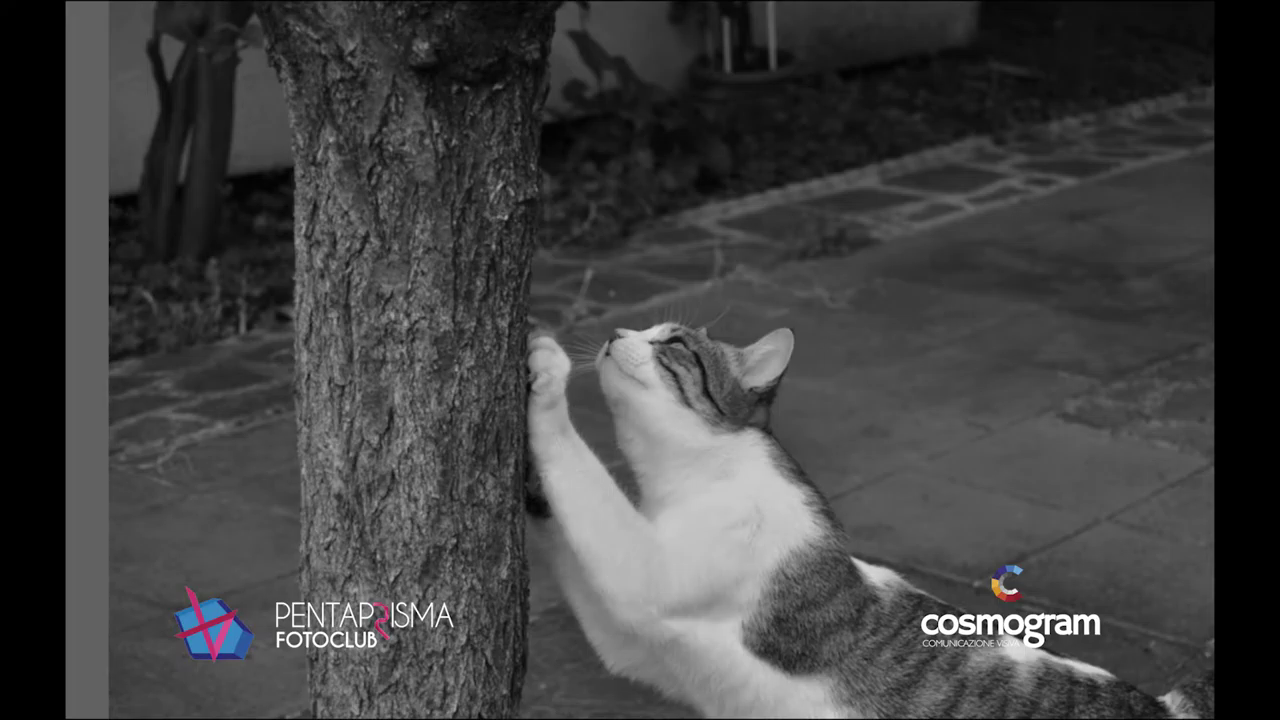
key("space")
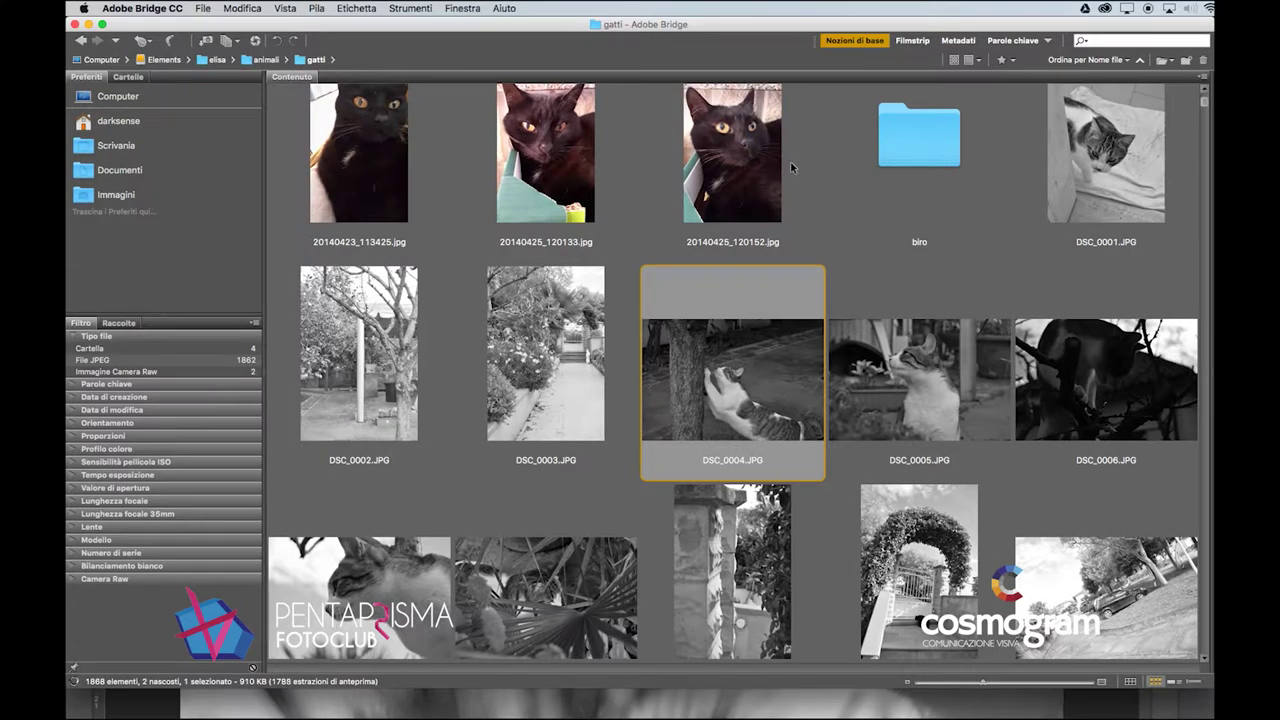
Step: Find DSC_0085 (1).JPG in the gatti folder and check its full-screen preview
scroll(907, 330, "down", 5)
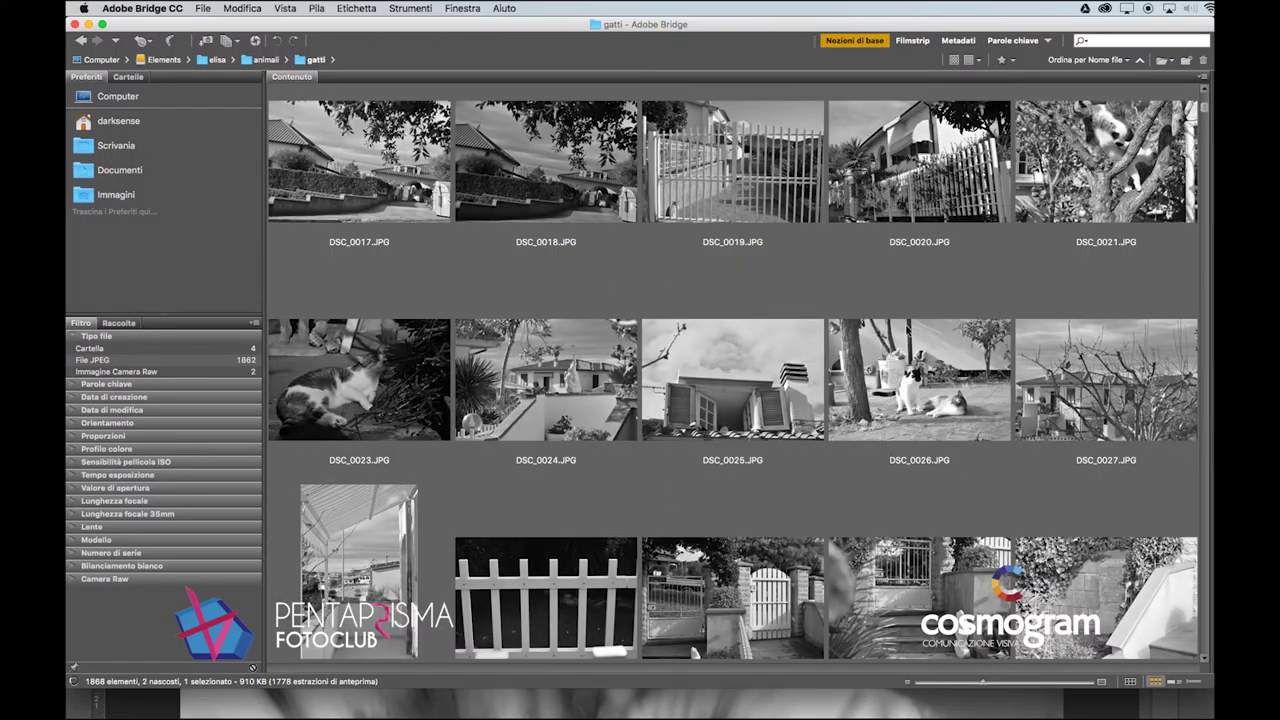
scroll(732, 380, "down", 15)
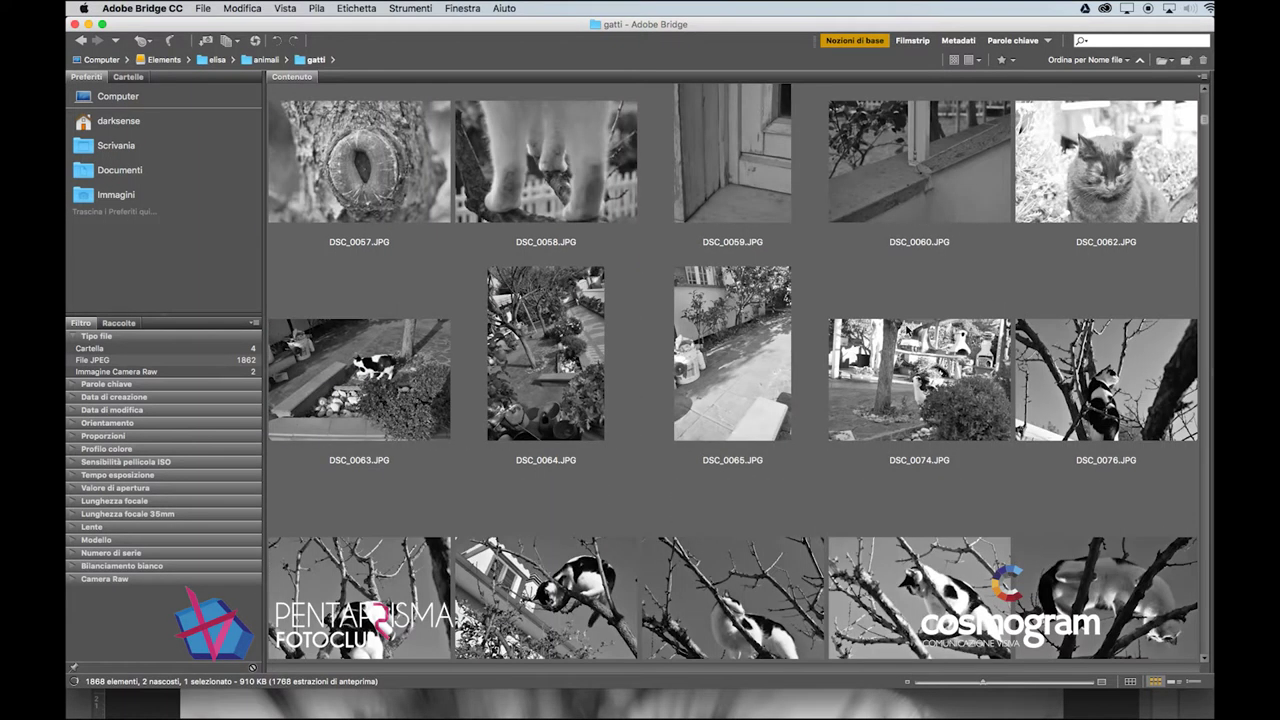
scroll(905, 324, "down", 6)
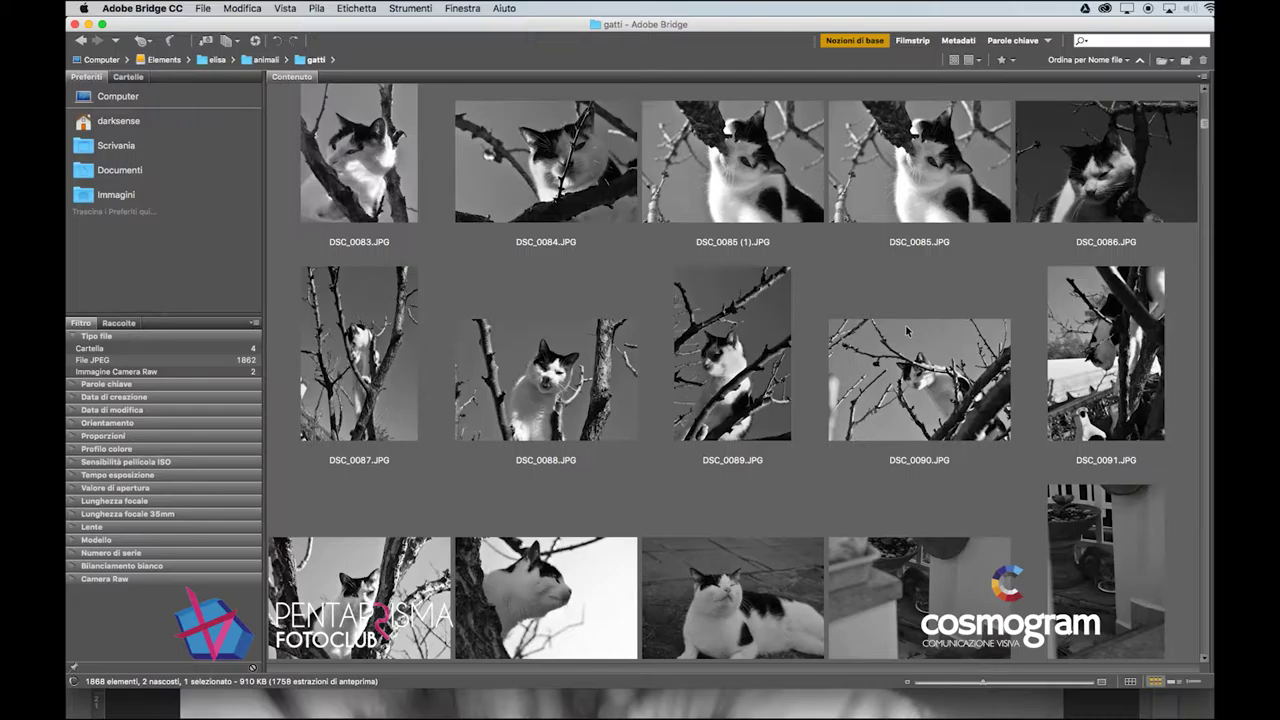
left_click(761, 168)
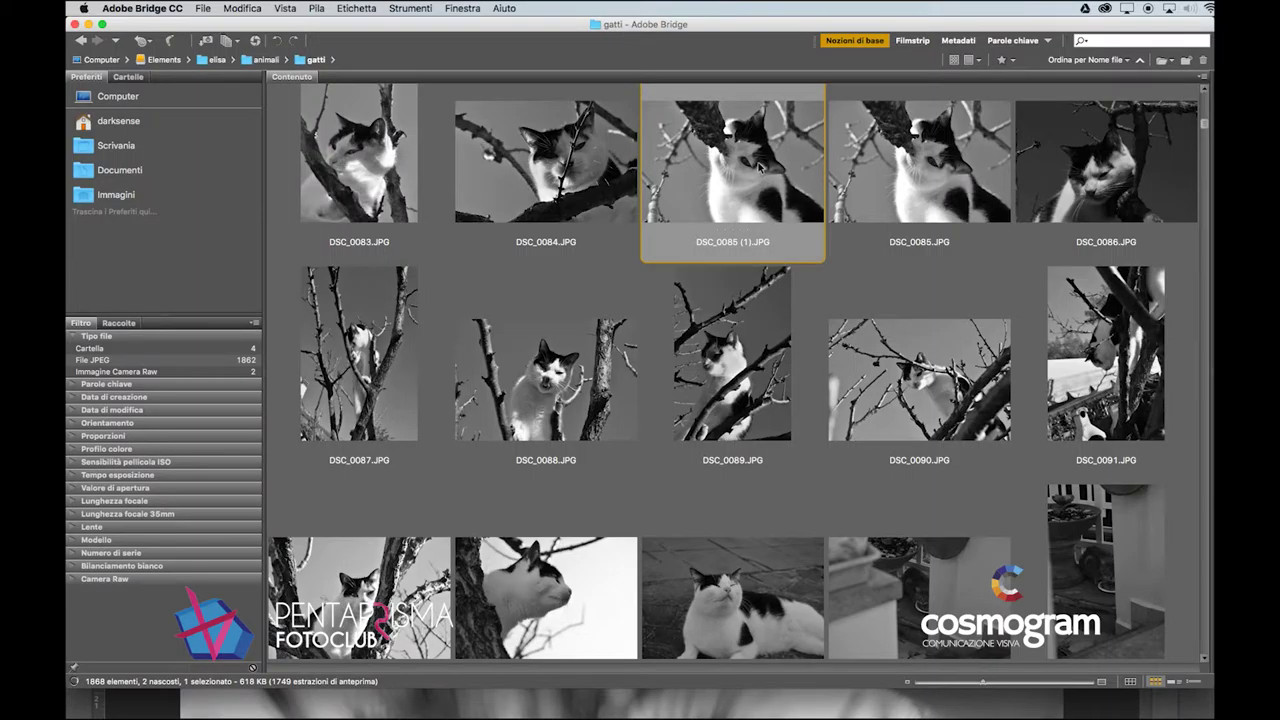
key("space")
key("space")
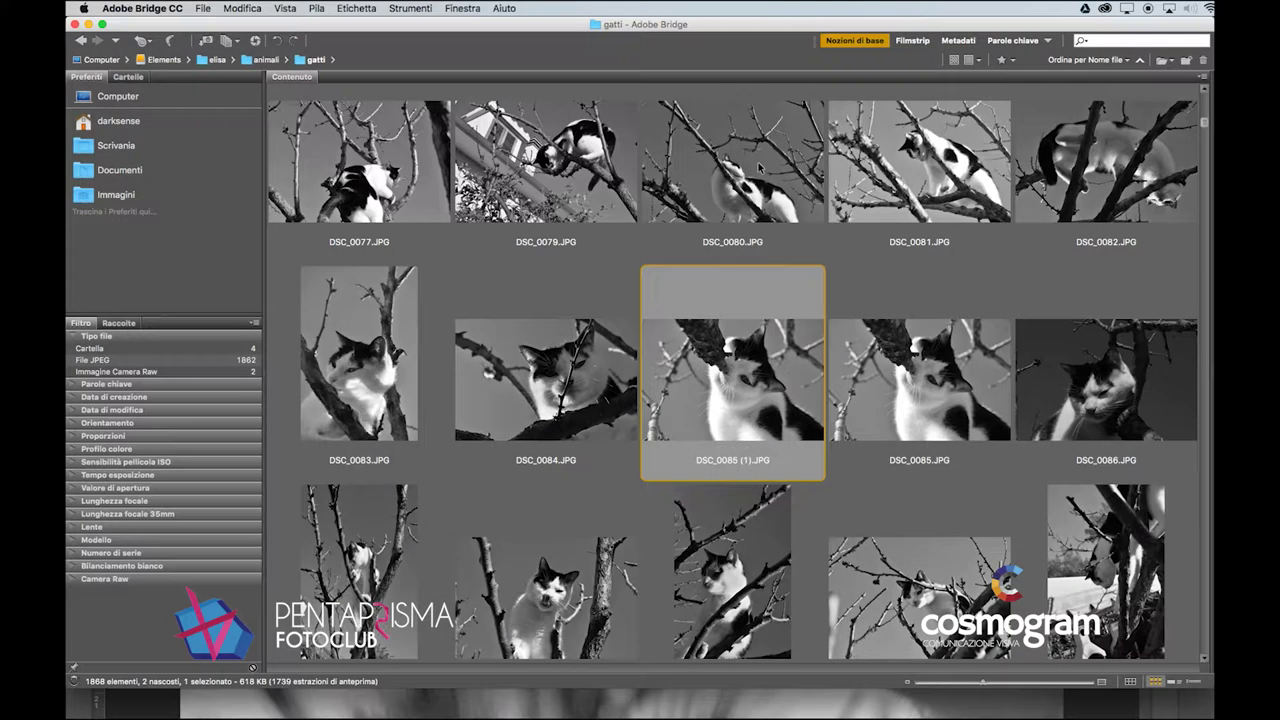
Step: Open DSC_0085 (1).JPG from Bridge in Photoshop, using the embedded profile instead of the working space
right_click(738, 386)
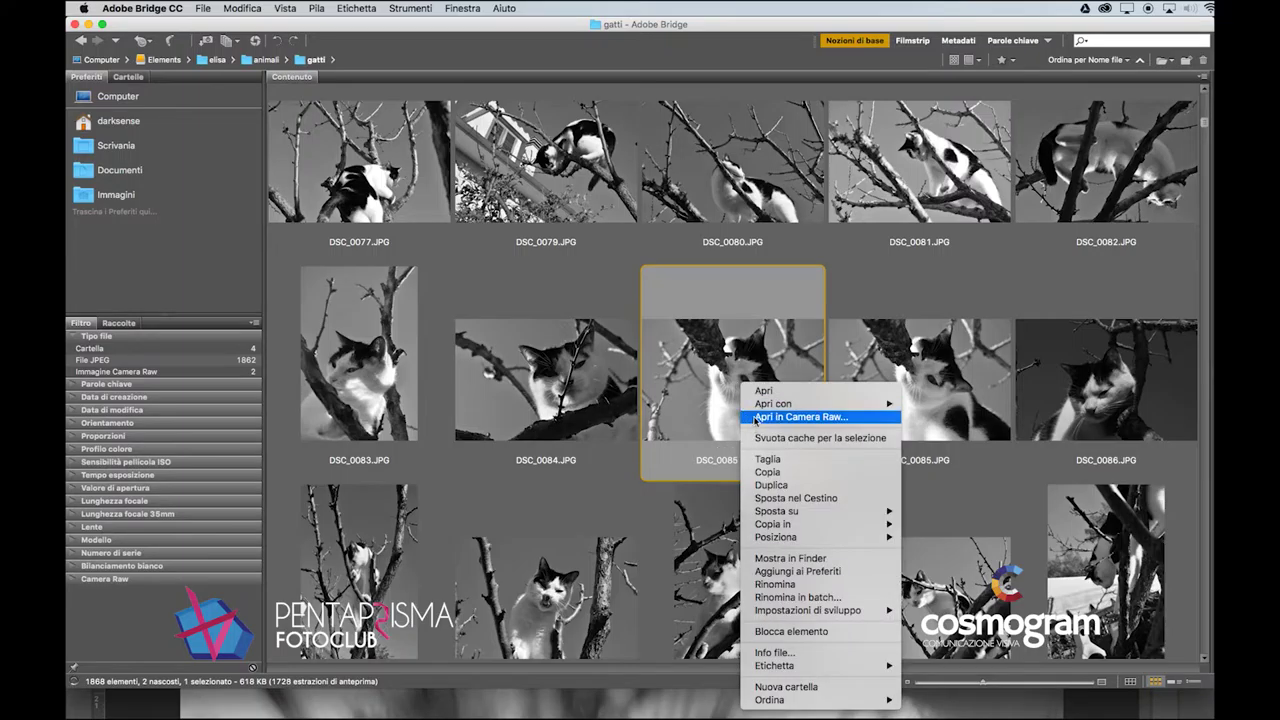
mouse_move(790, 403)
left_click(1005, 416)
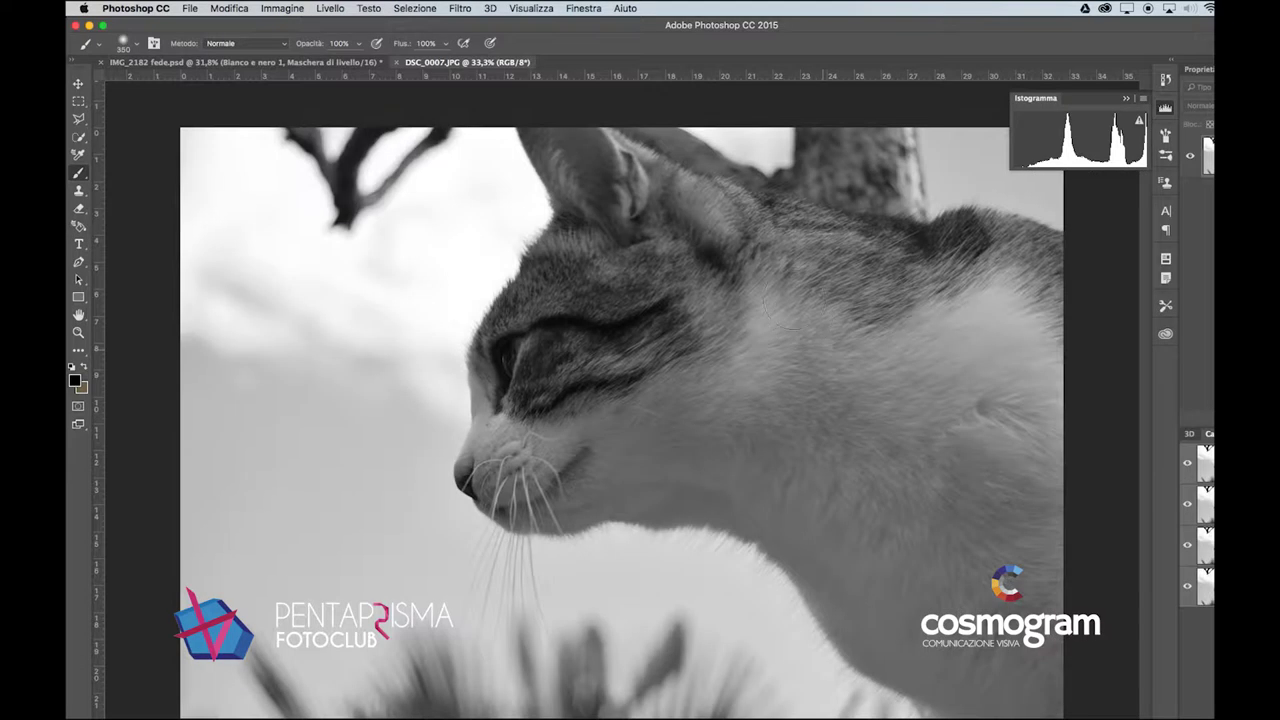
left_click(790, 358)
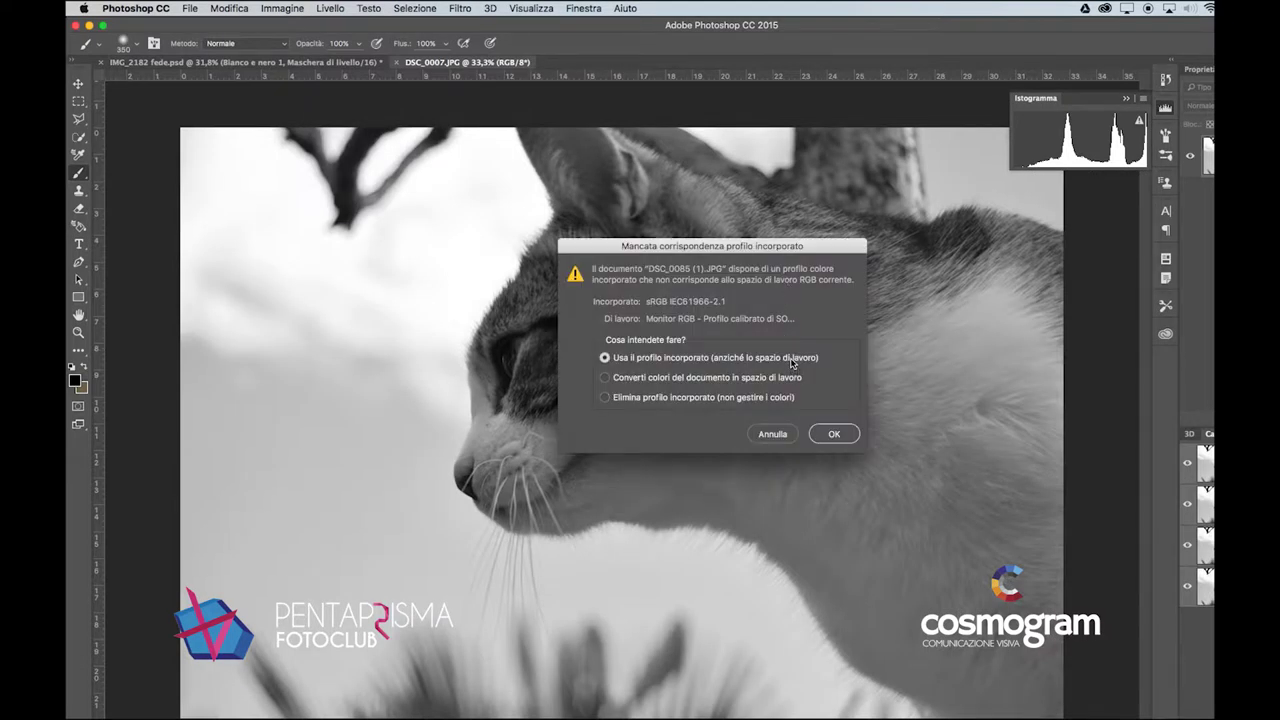
left_click(834, 434)
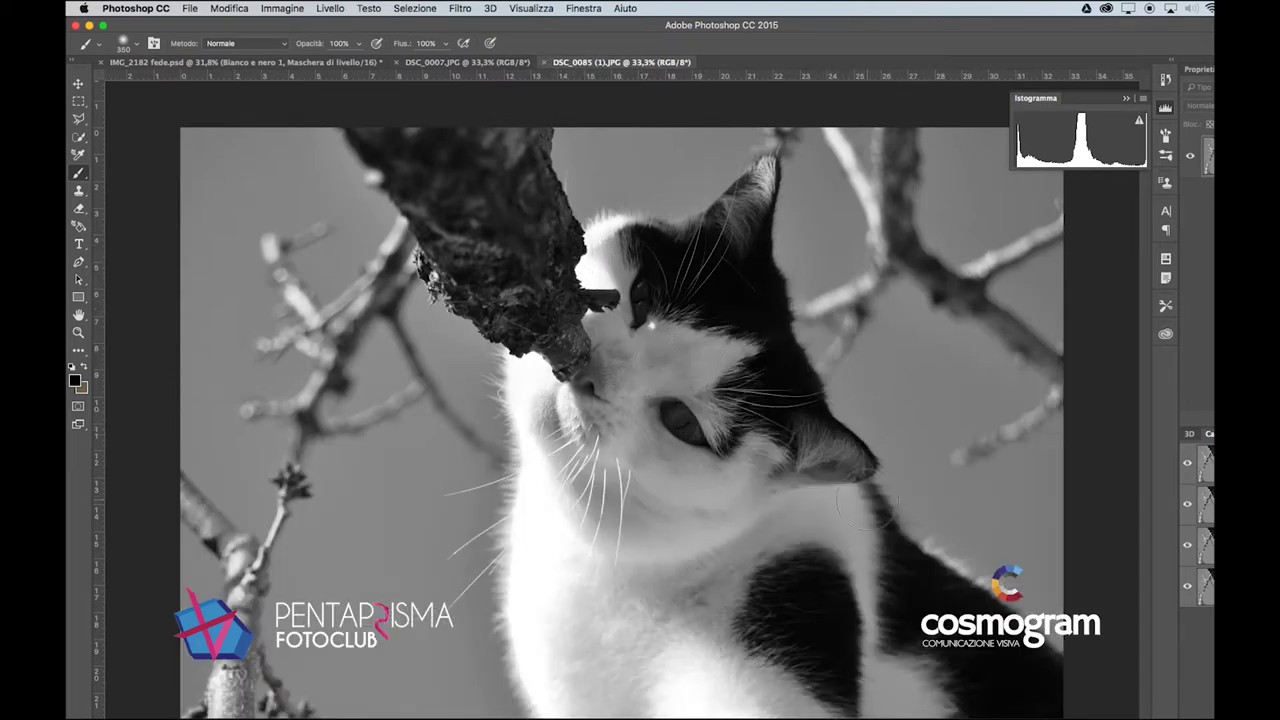
Step: Switch back to Bridge and find the colour version of the cat photo in the raw animali folder, inside raw on the Elements drive
left_click(450, 716)
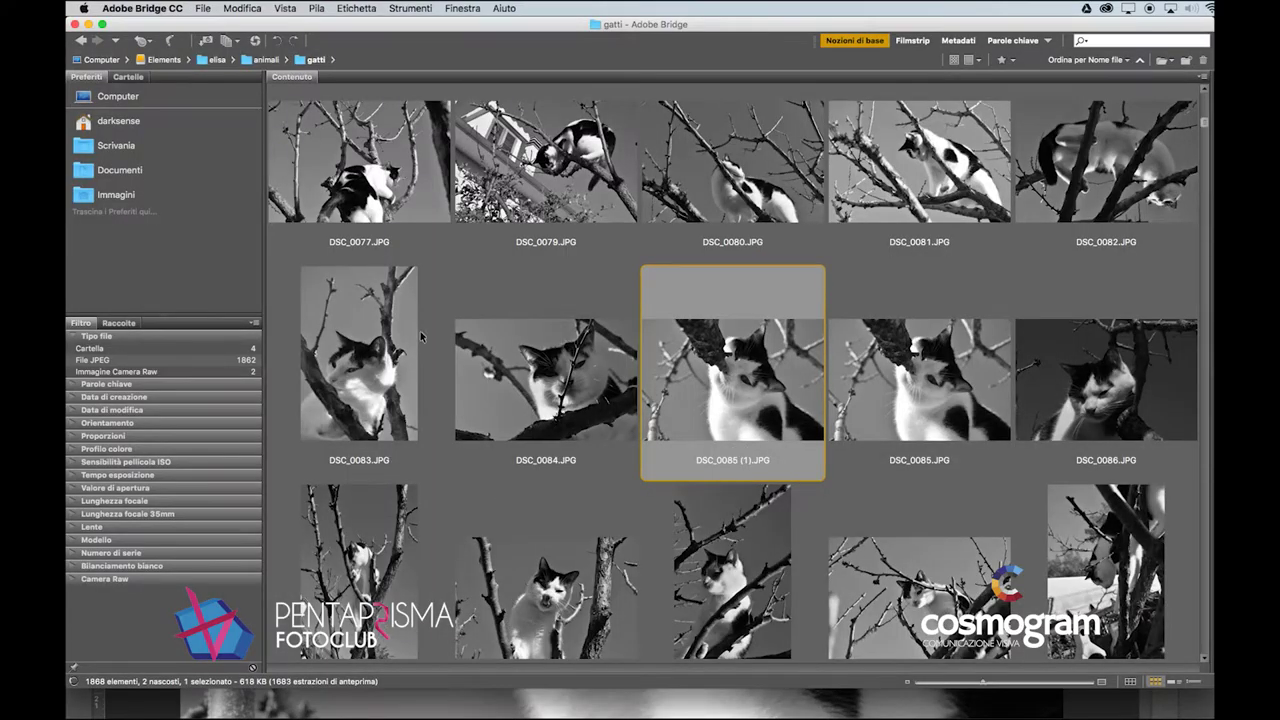
left_click(170, 60)
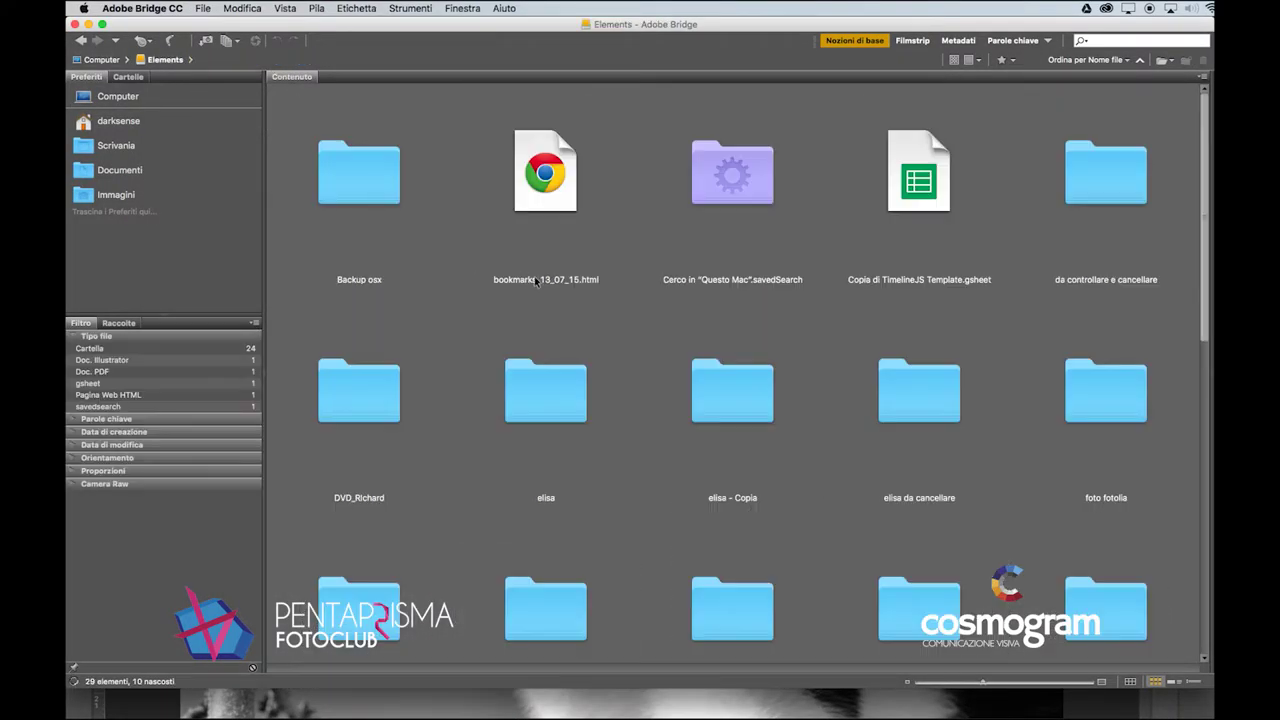
scroll(552, 289, "down", 10)
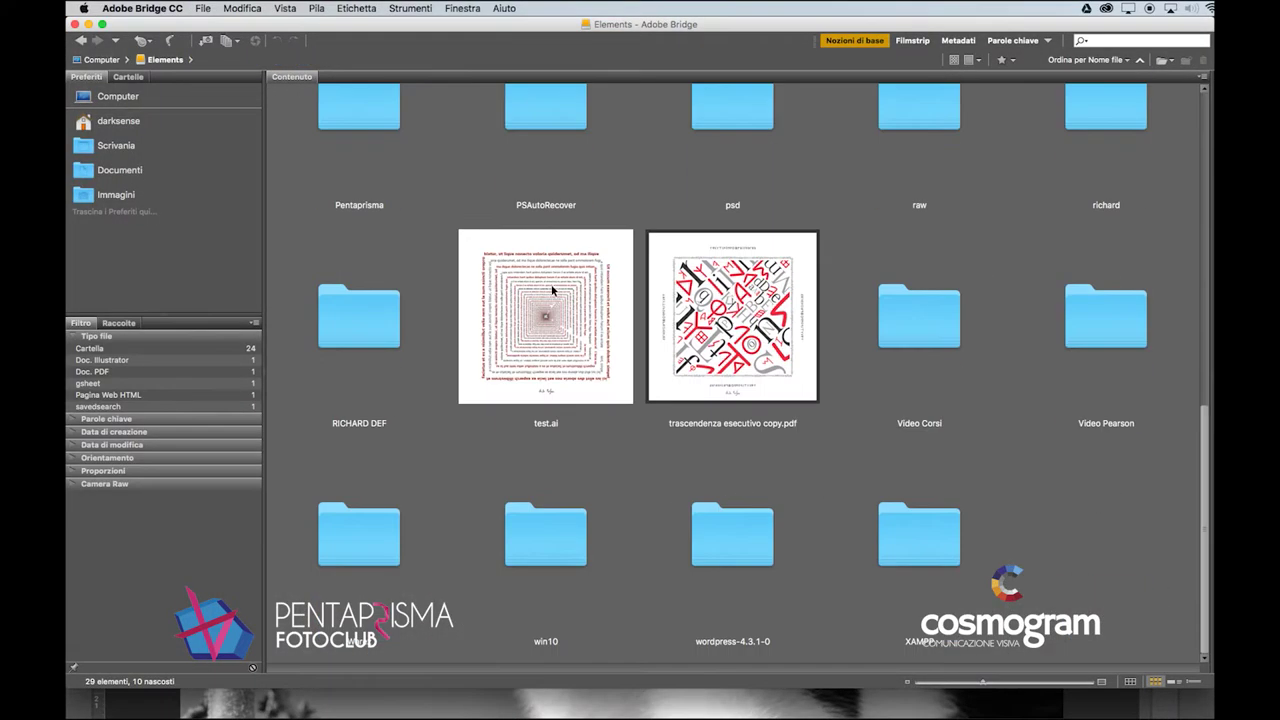
double_click(926, 130)
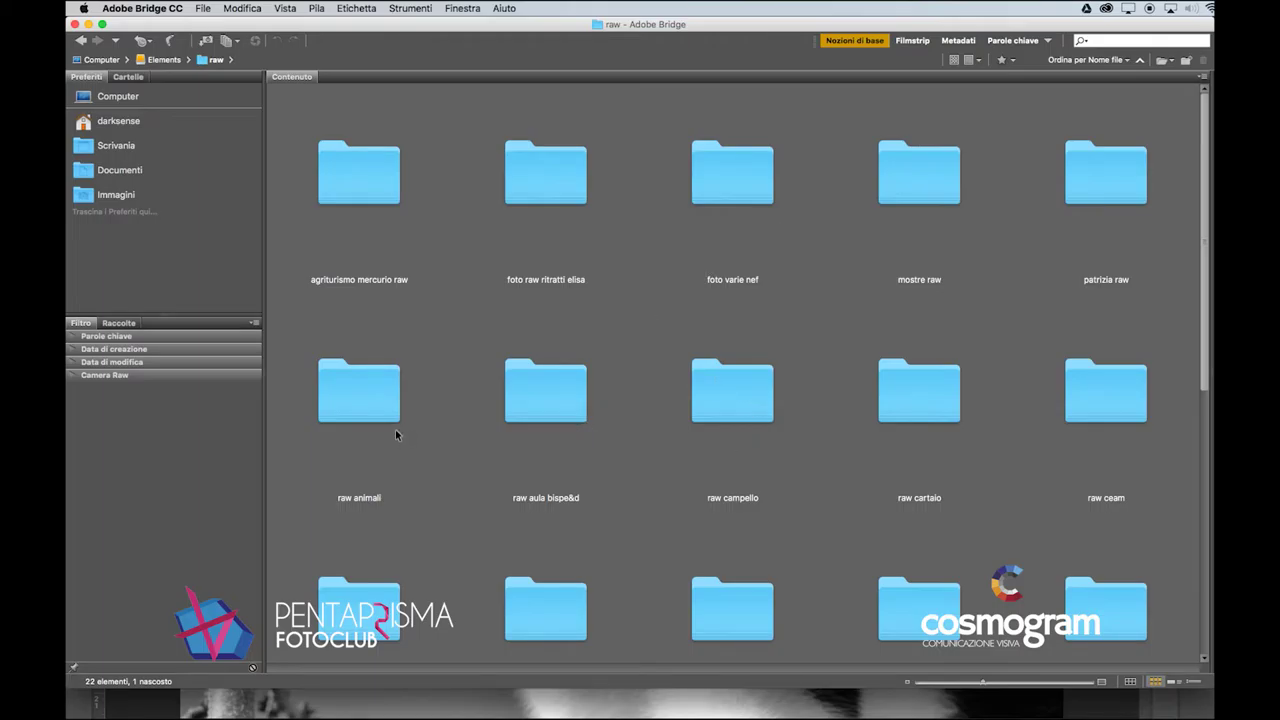
double_click(372, 405)
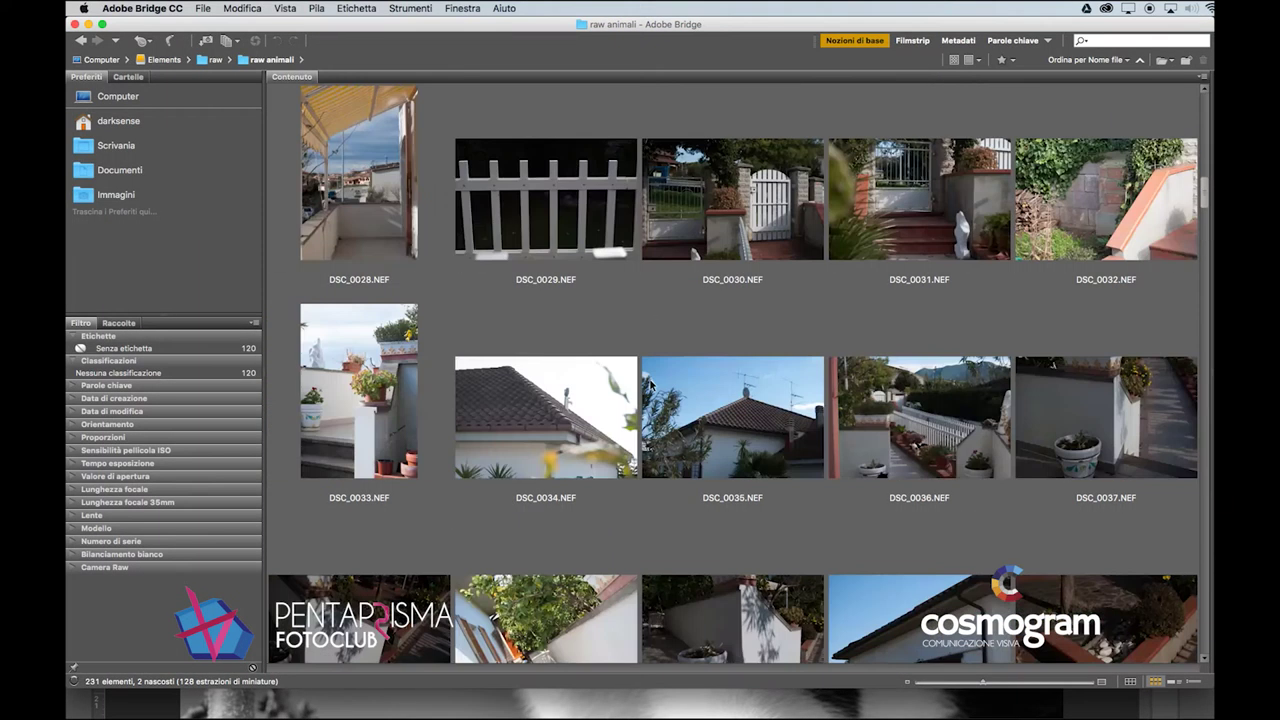
scroll(650, 385, "down", 10)
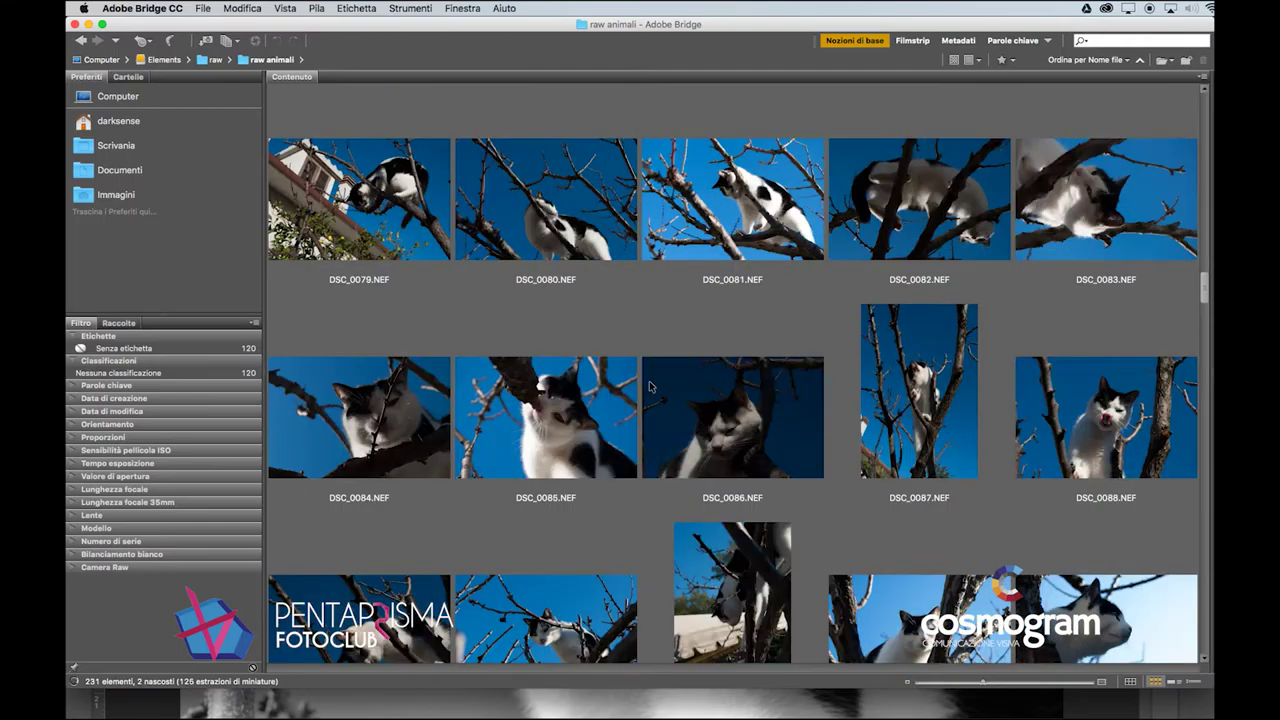
Step: Open DSC_0085.NEF in Photoshop through Camera Raw with its settings unchanged, using the embedded profile instead of the working space
right_click(578, 424)
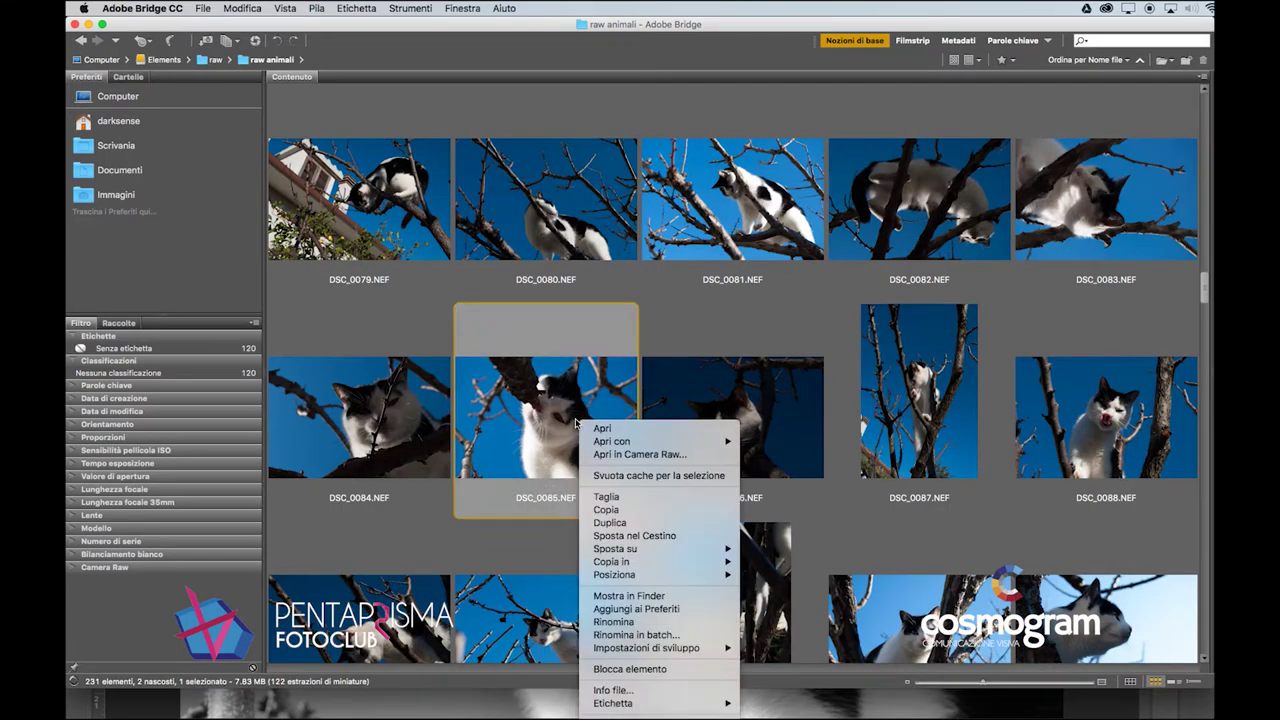
mouse_move(595, 440)
left_click(820, 441)
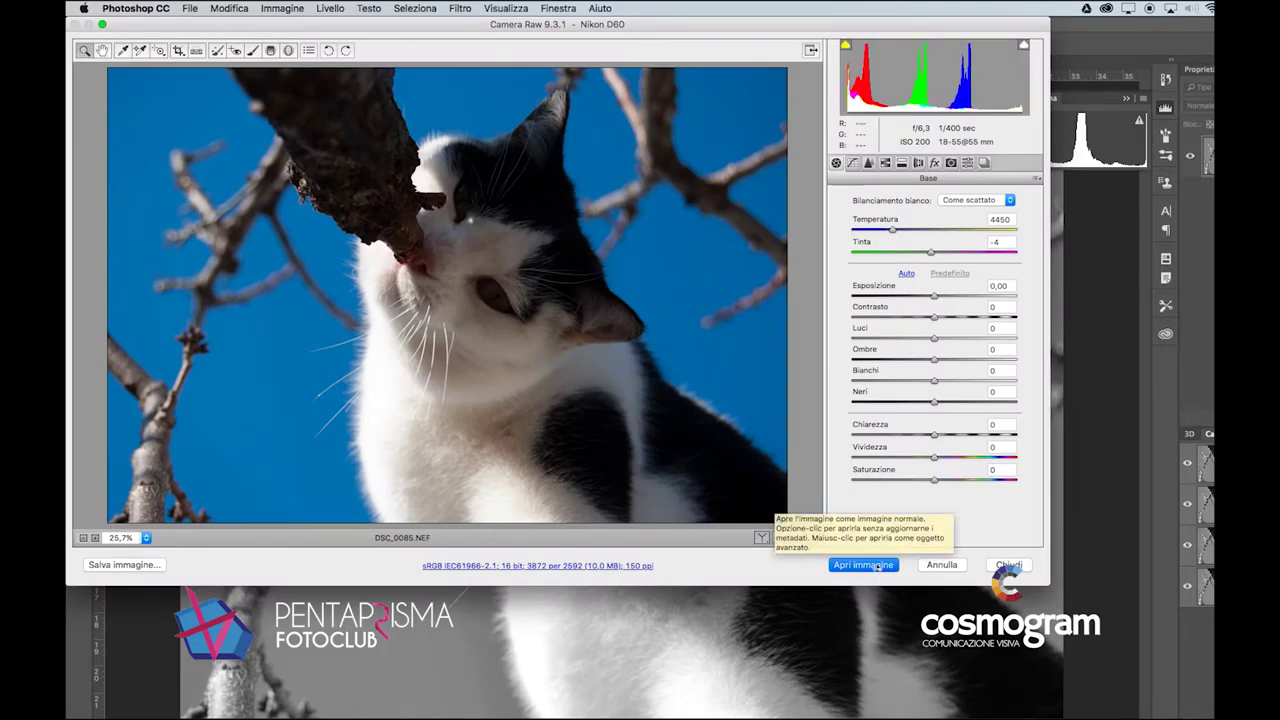
left_click(875, 566)
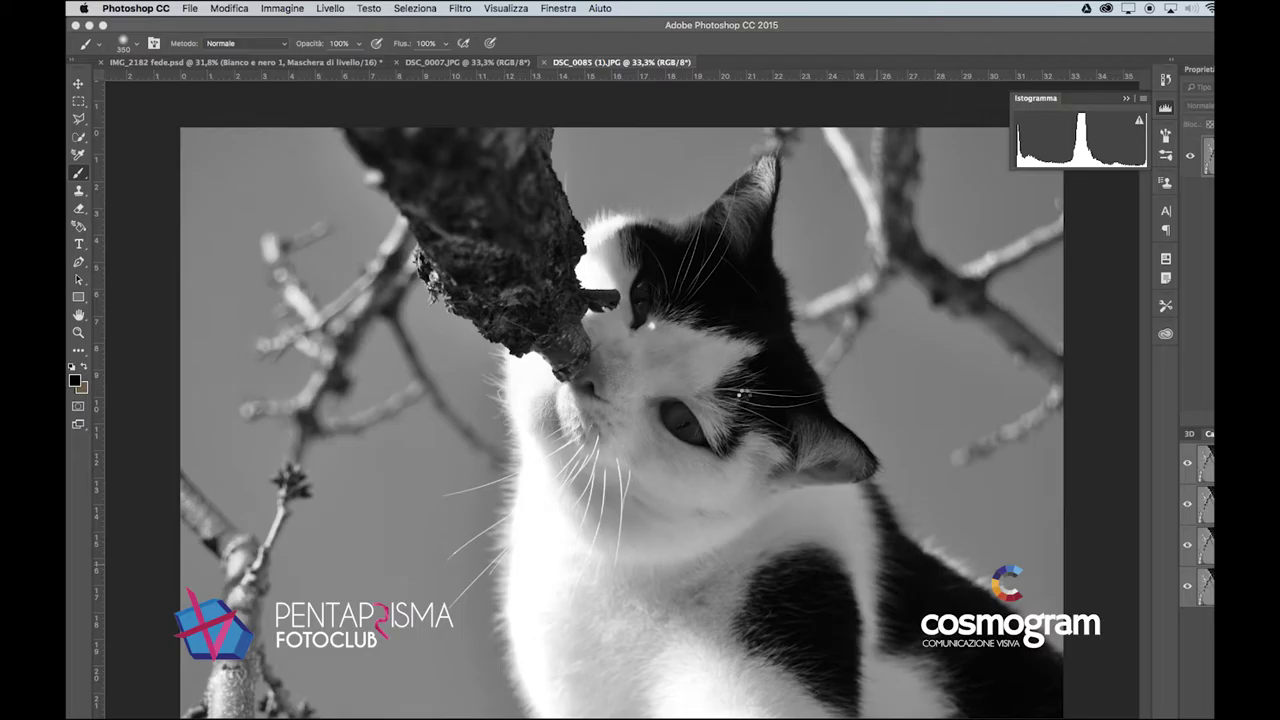
left_click(766, 358)
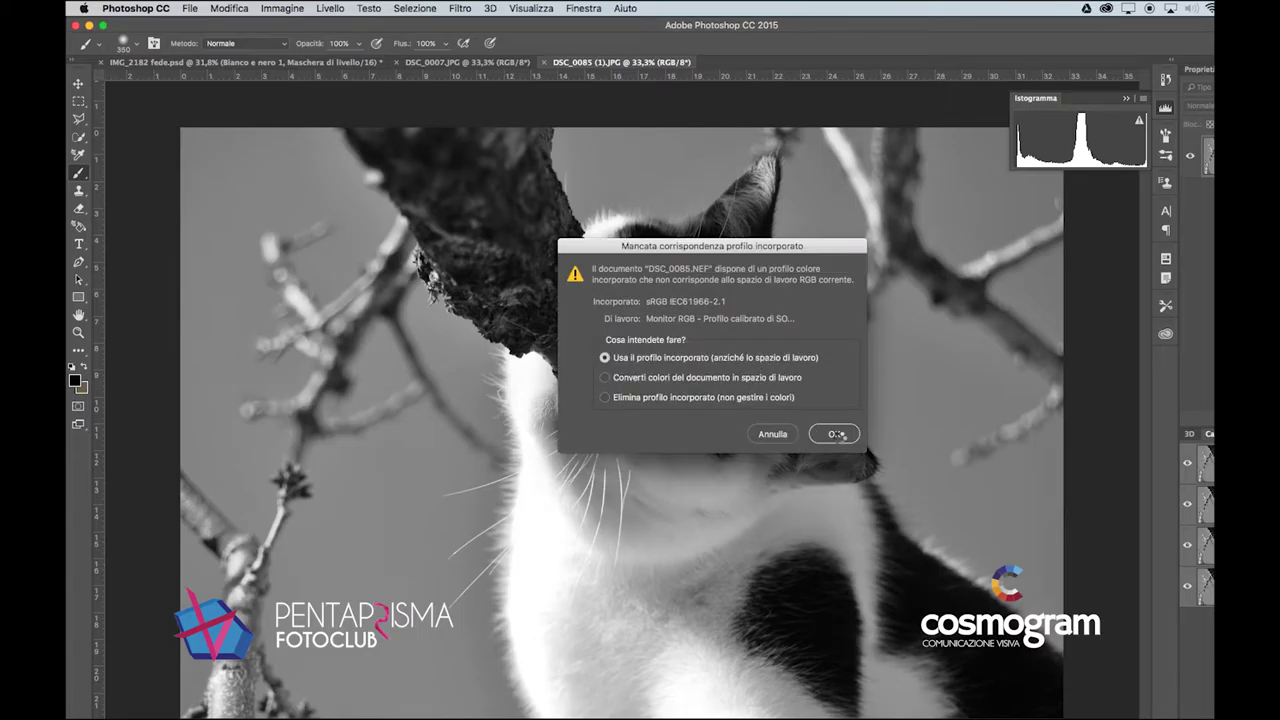
left_click(835, 434)
Step: Copy the entire black-and-white image from DSC_0085 (1).JPG and paste it into DSC_0085.NEF as a new layer
left_click(614, 60)
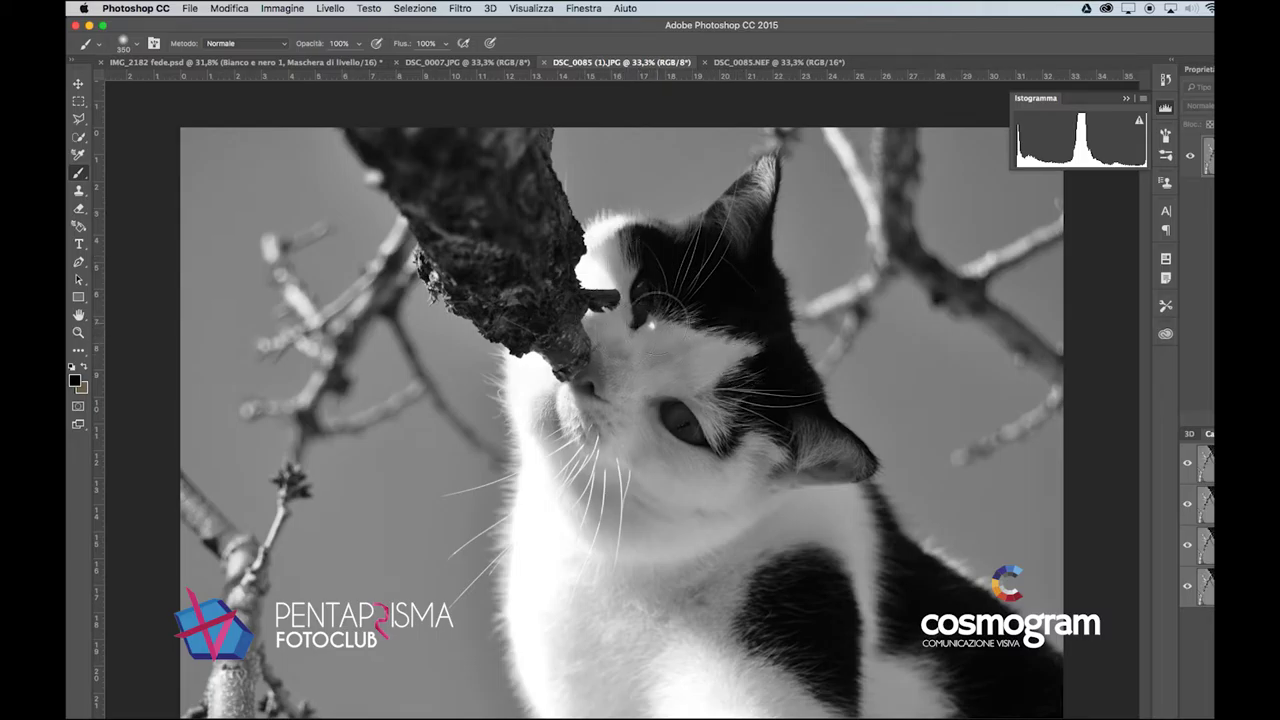
key("super+a")
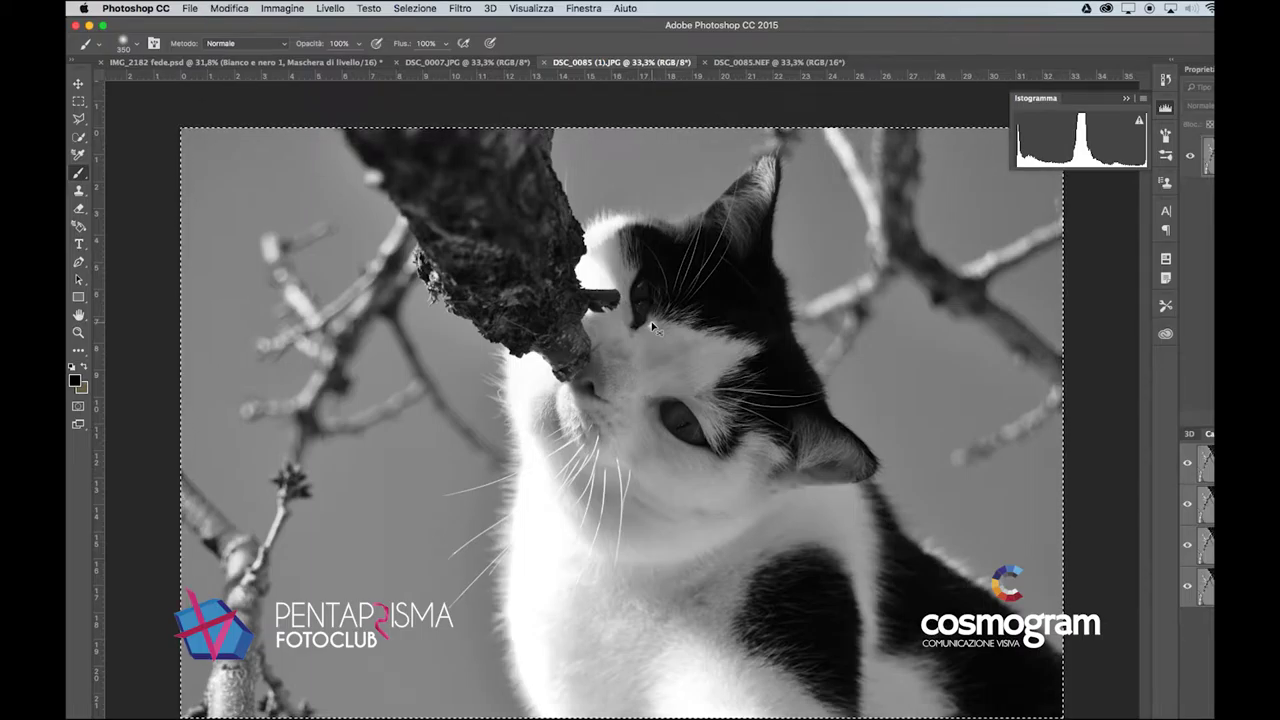
left_click(757, 63)
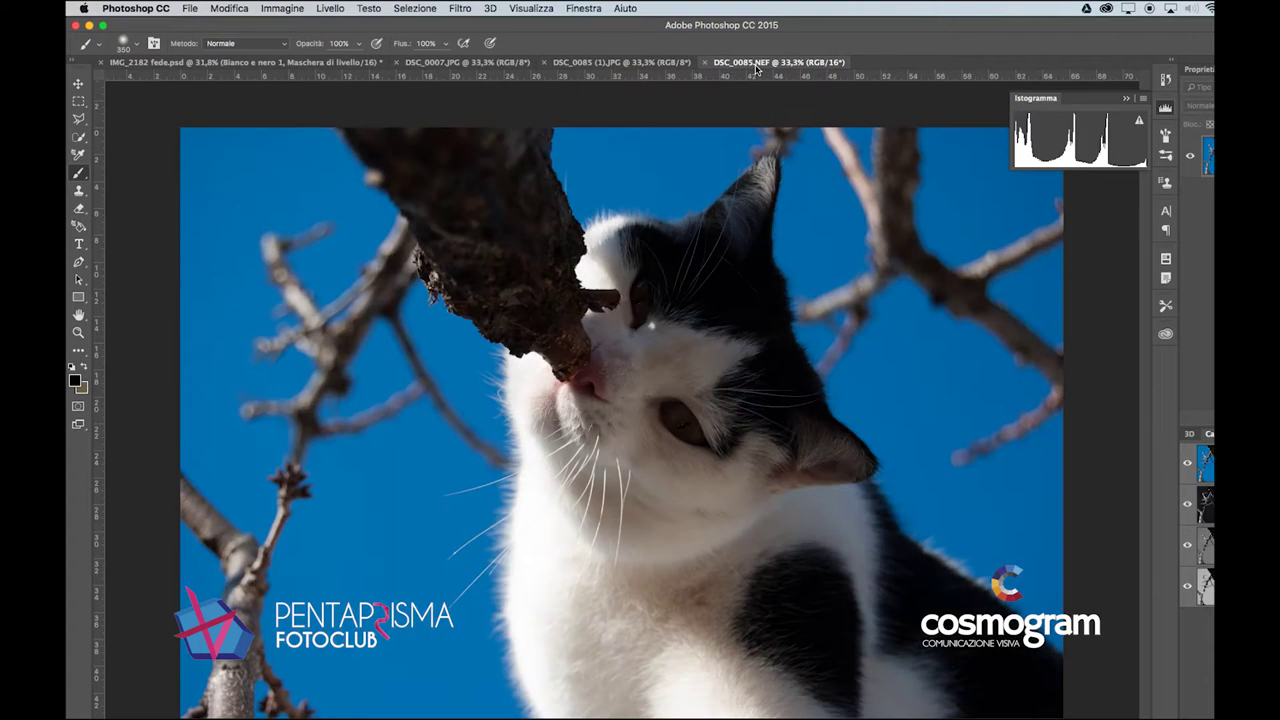
key("super+v")
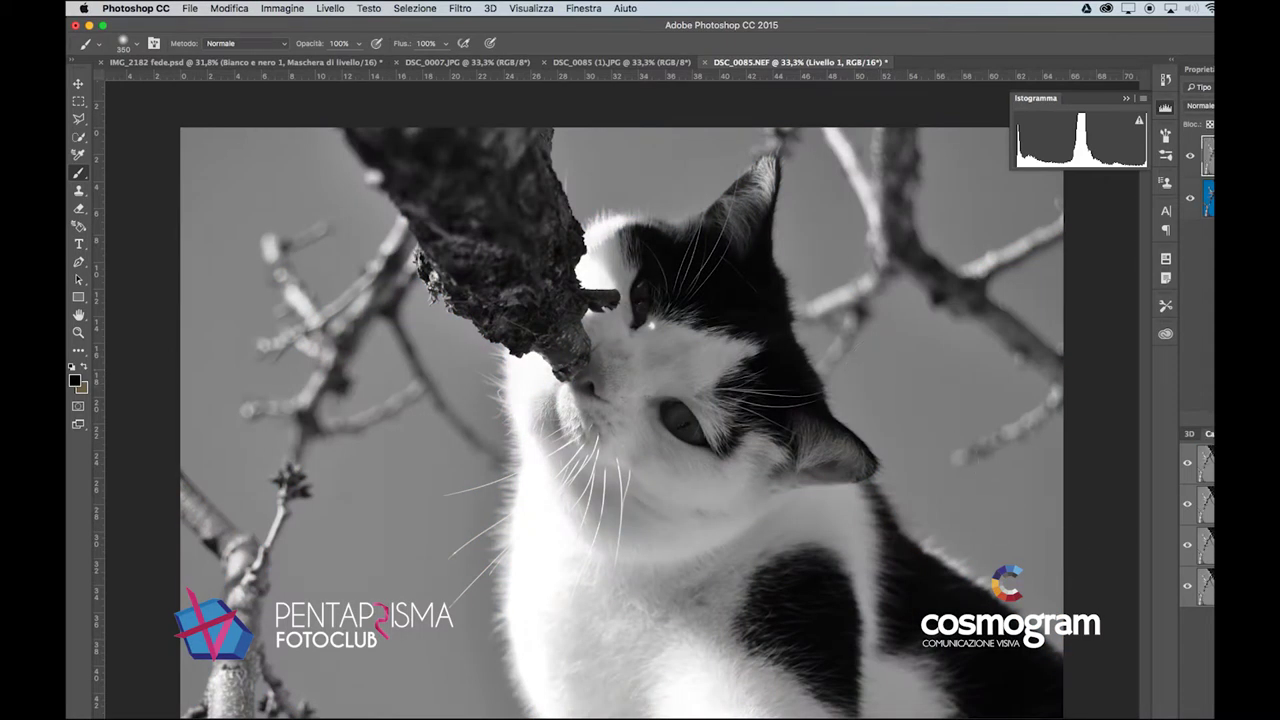
Step: Convert the colour photo's background into a regular layer named Livello 0 and move it above the black-and-white layer
double_click(1208, 197)
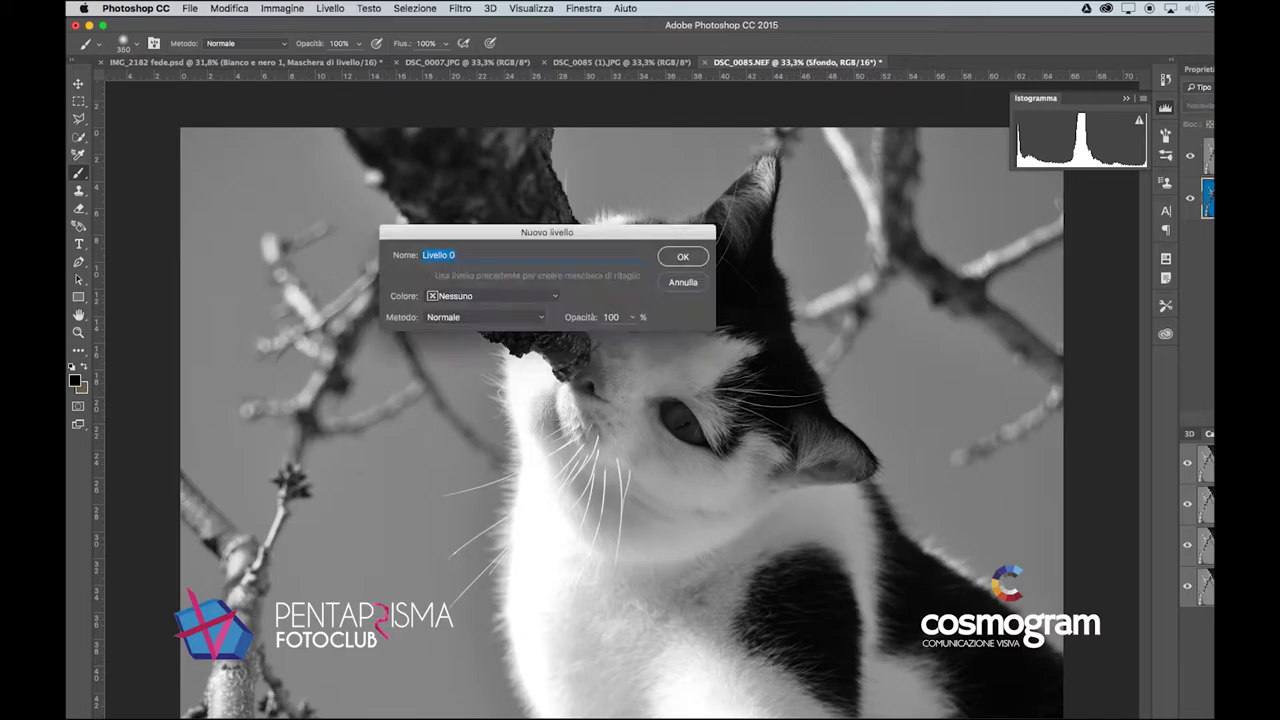
left_click(681, 258)
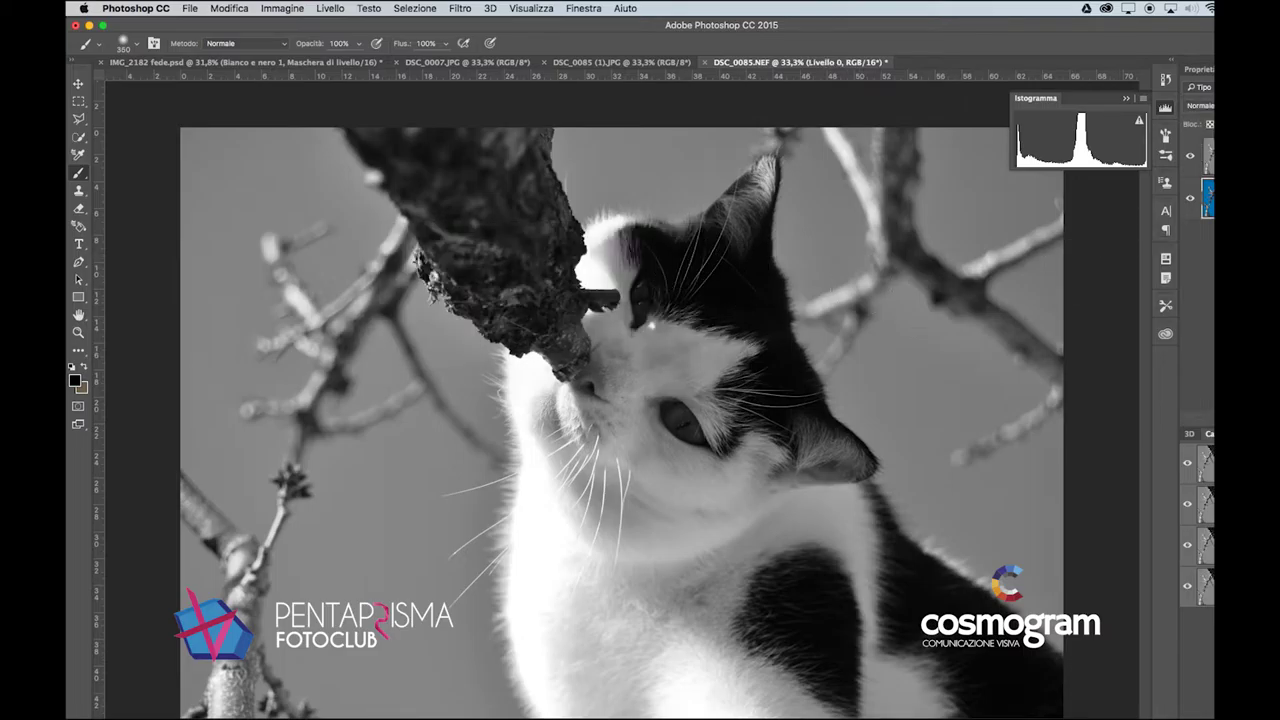
left_click_drag(1208, 197, 1208, 150)
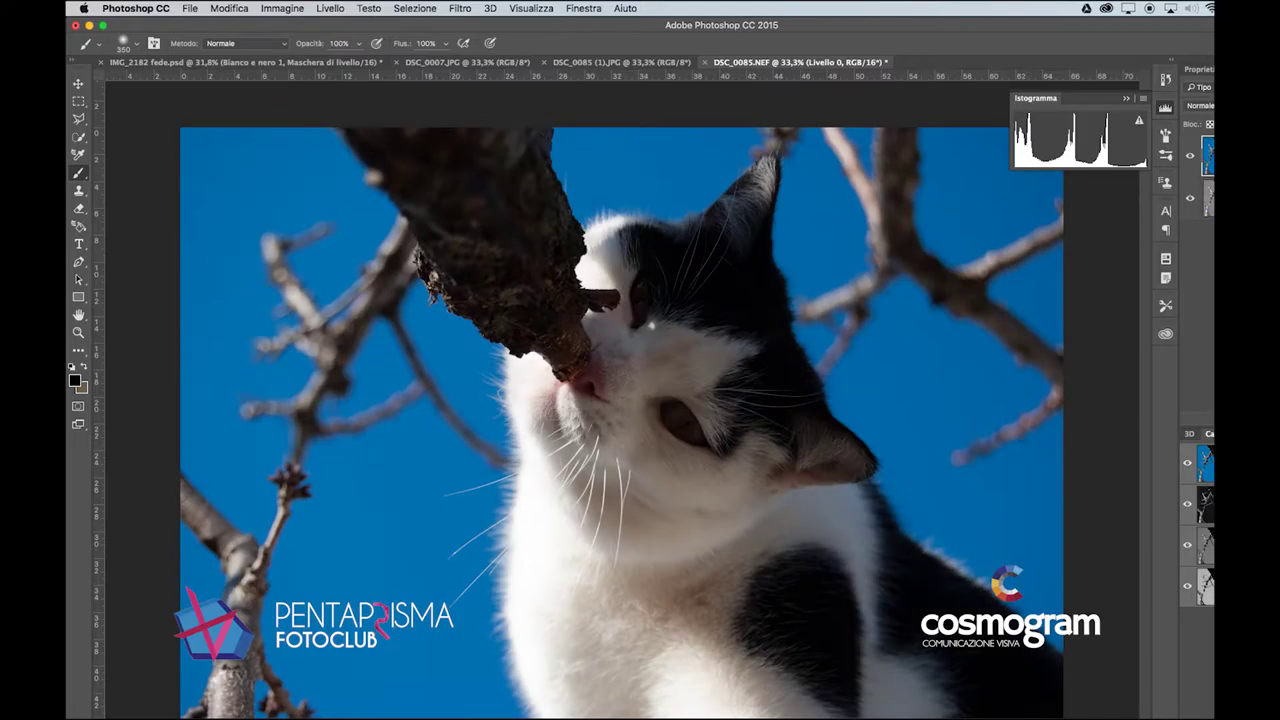
Step: Try the Luminosità and Colore blending modes on the colour layer, and return it to Normale
left_click(1200, 105)
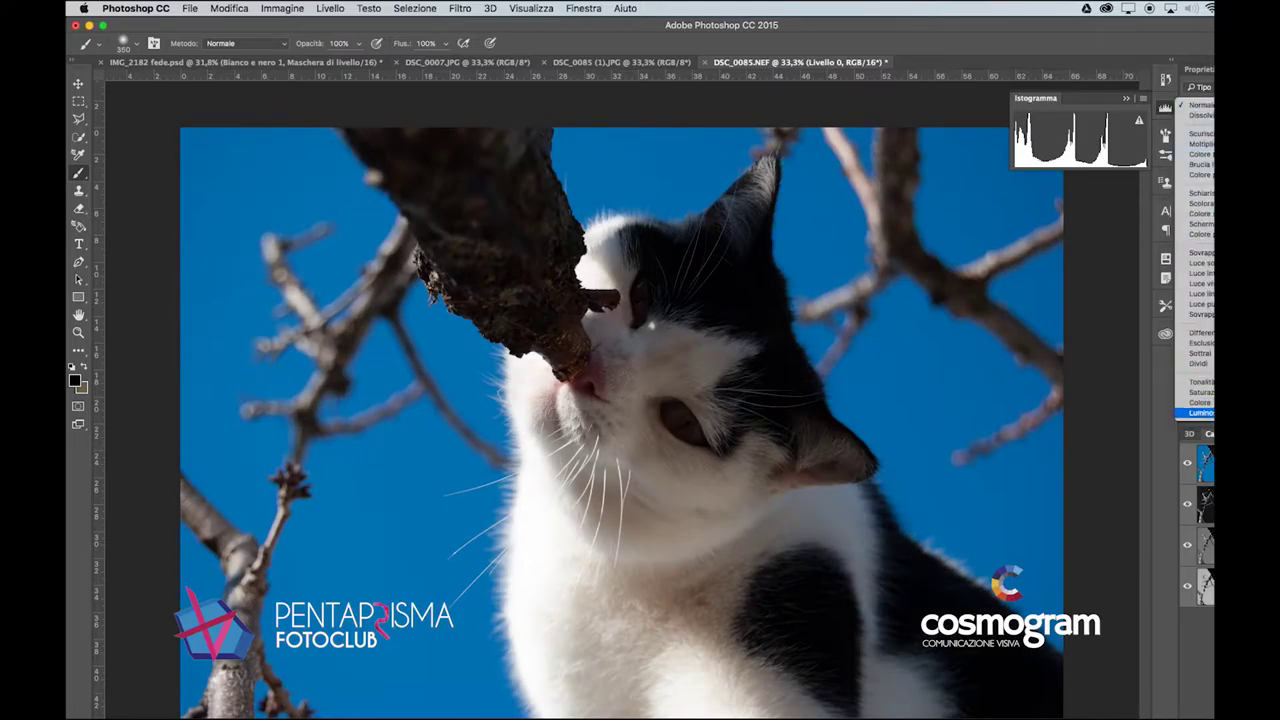
left_click(1200, 410)
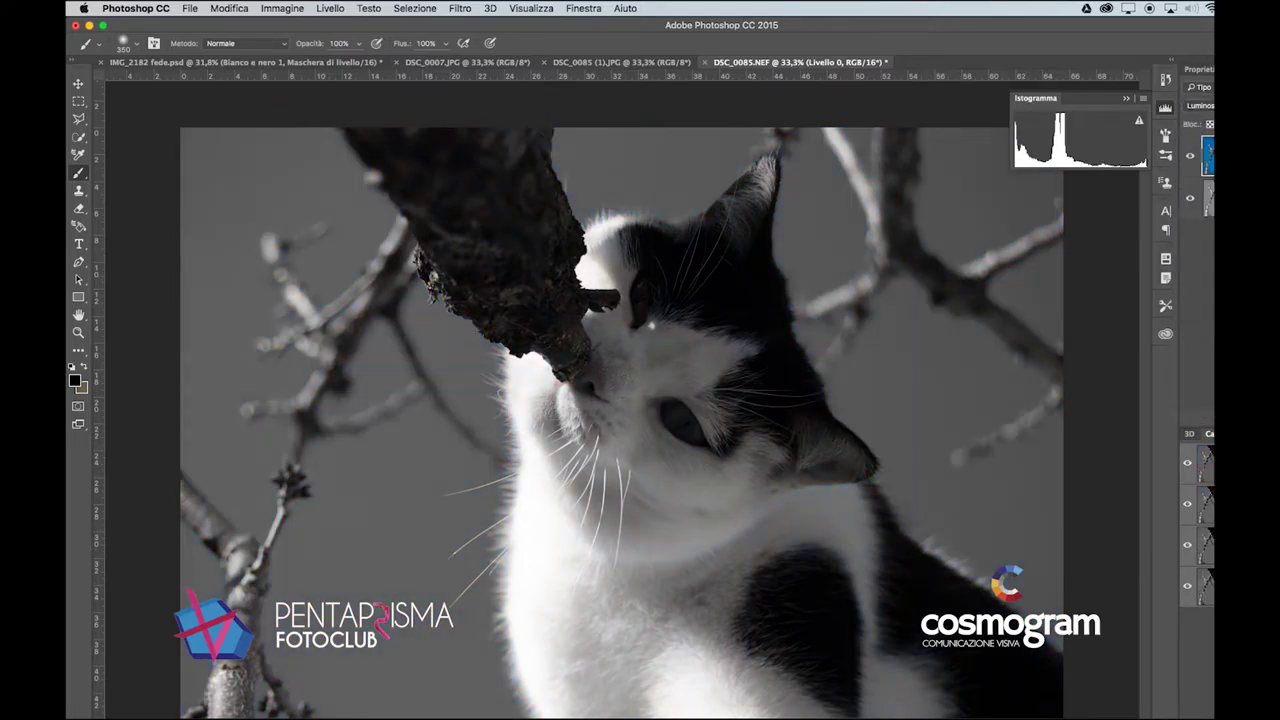
left_click(1200, 105)
left_click(1200, 93)
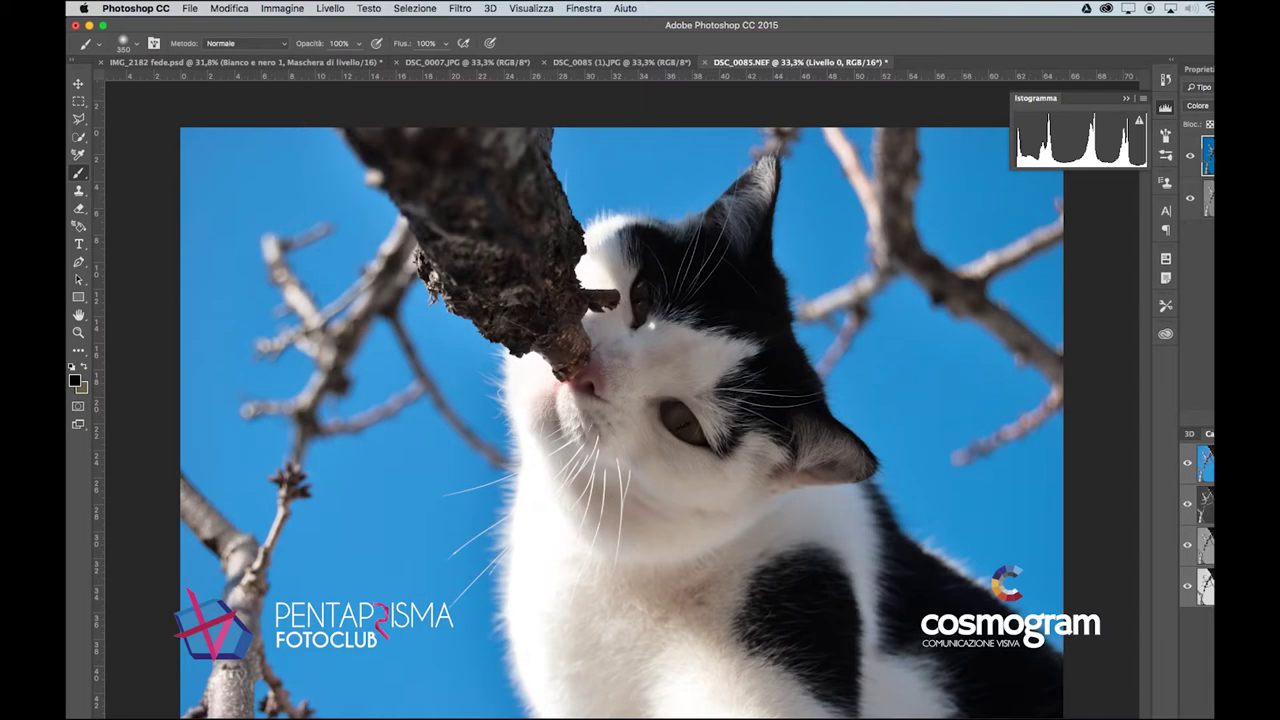
left_click(1197, 105)
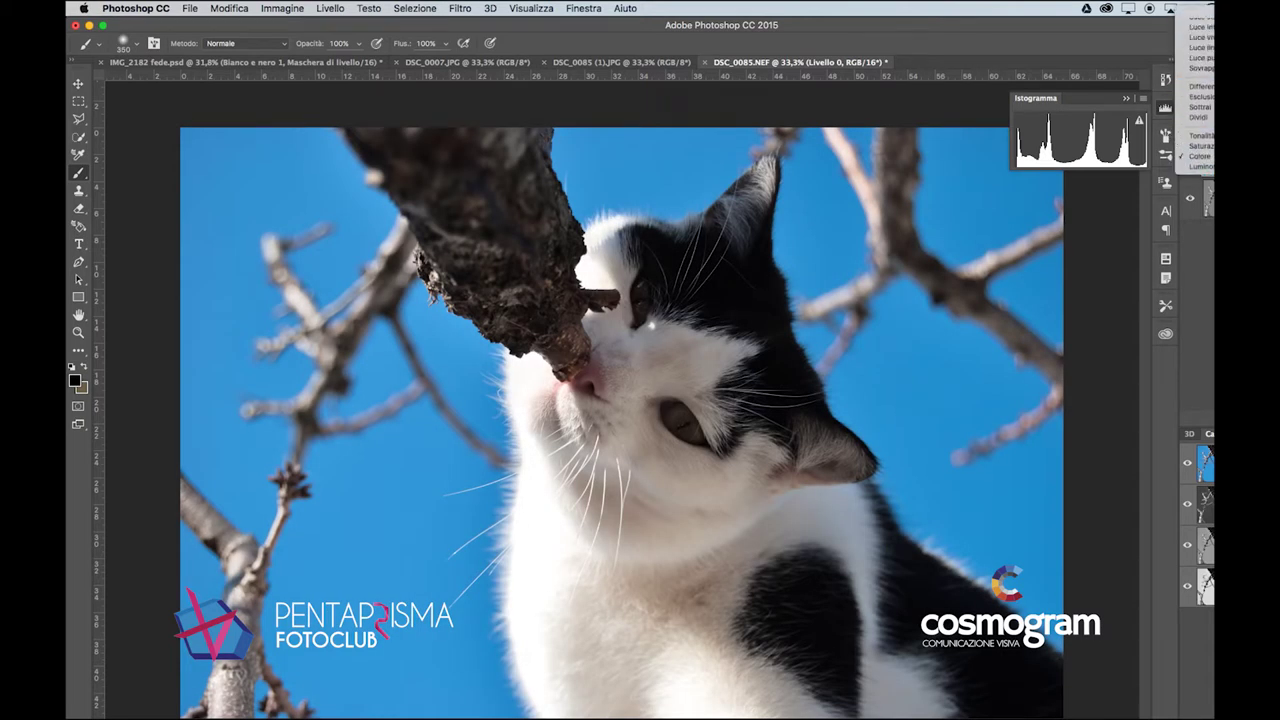
left_click(1200, 16)
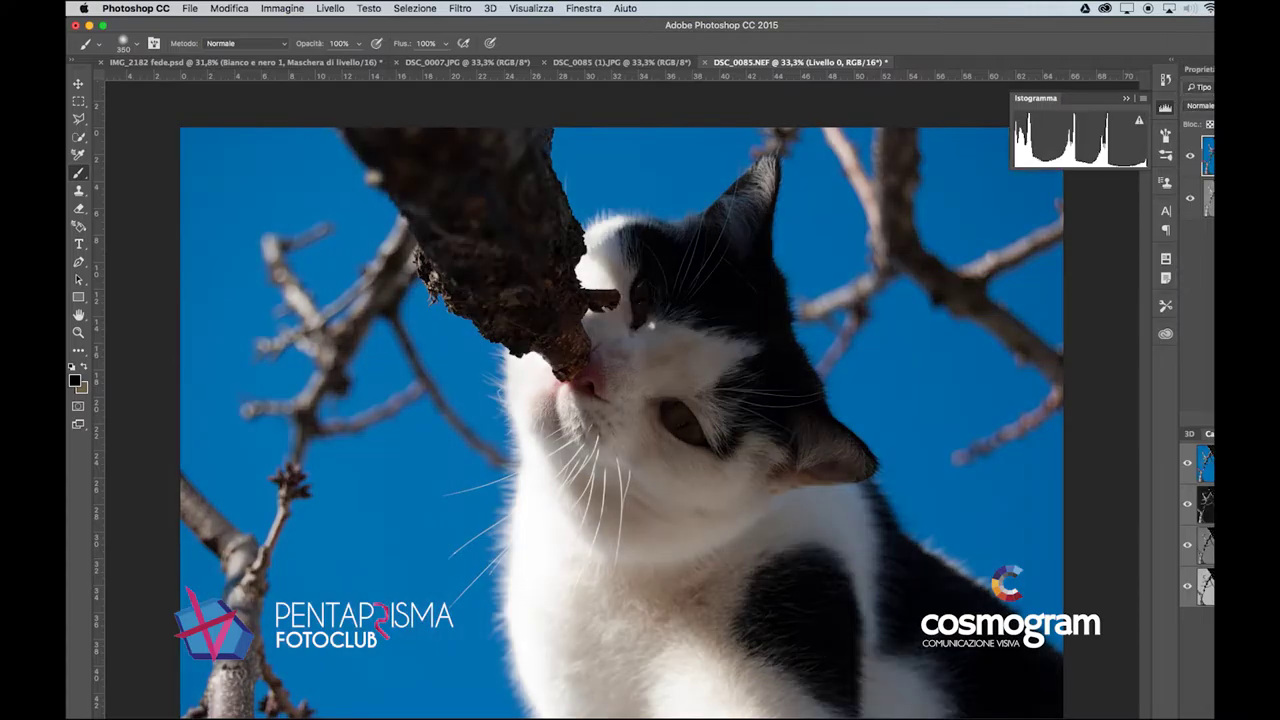
Step: Apply the Colore blending mode to Livello 0 again for comparison, and restore Normale
left_click(1200, 105)
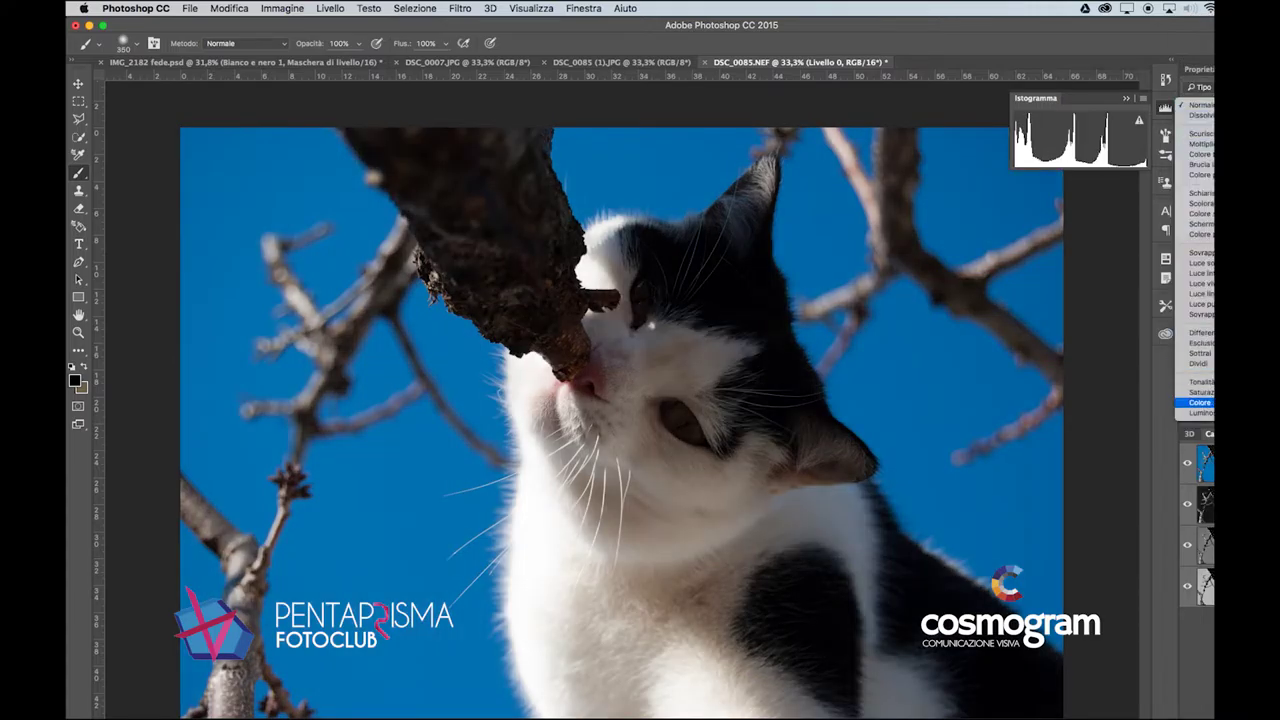
left_click(1200, 400)
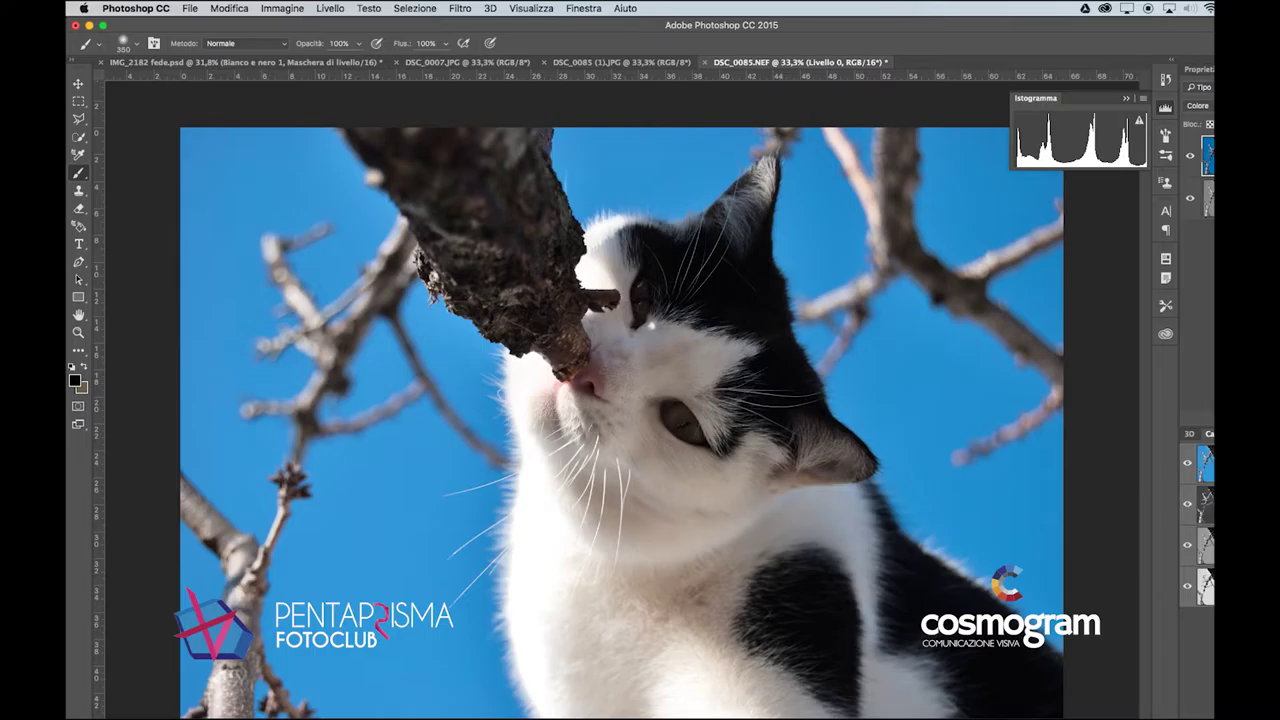
left_click(1200, 105)
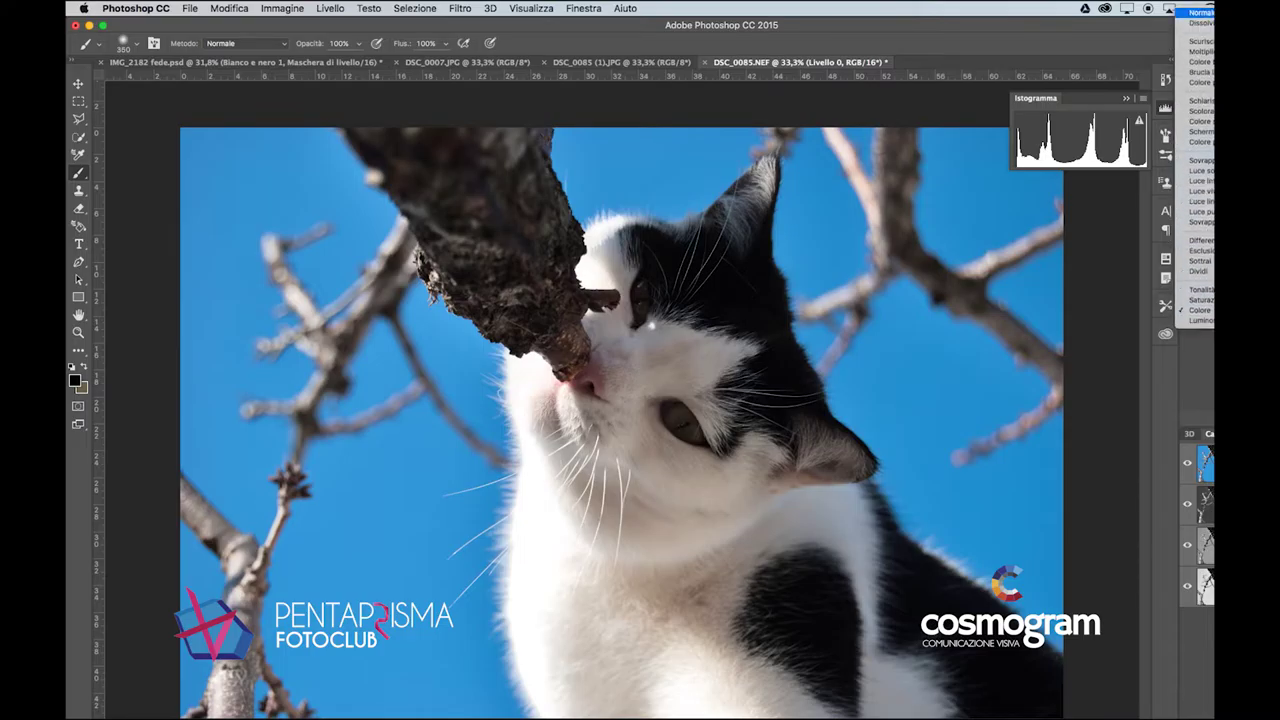
left_click(1199, 12)
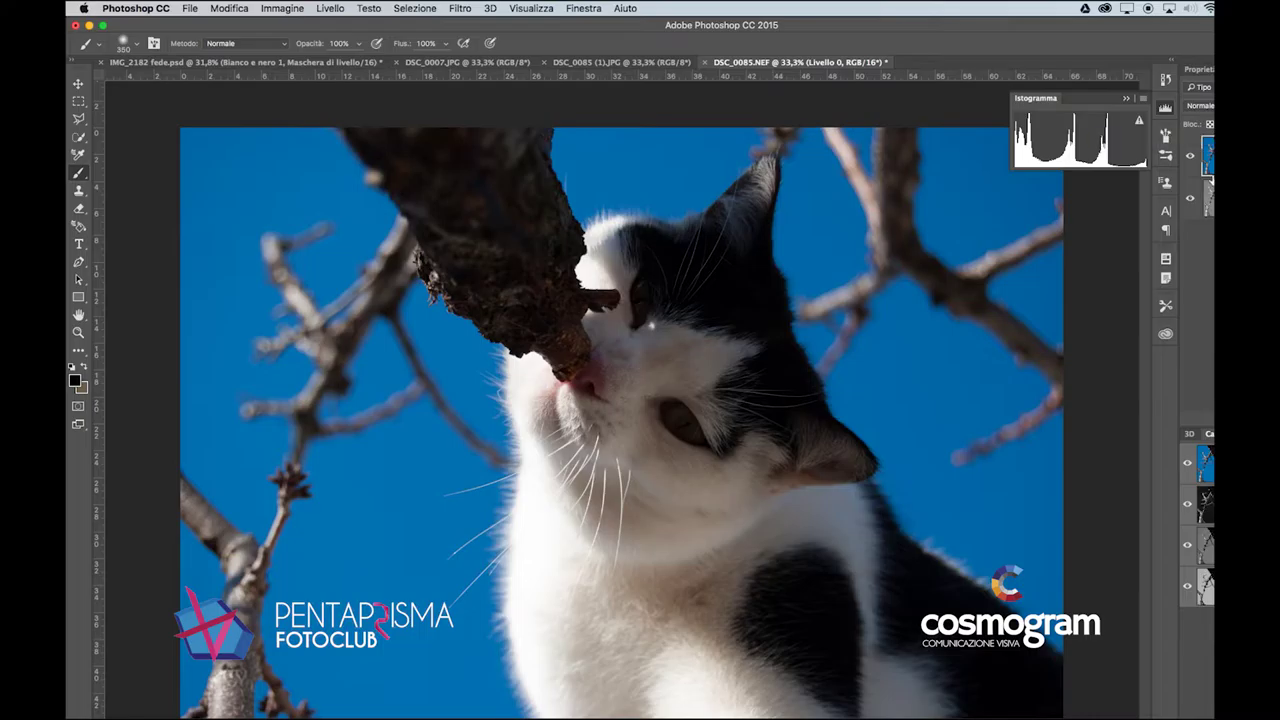
Step: Compare the image with and without Livello 0, and try the Colore blending mode on it before restoring Normale
left_click(1190, 158)
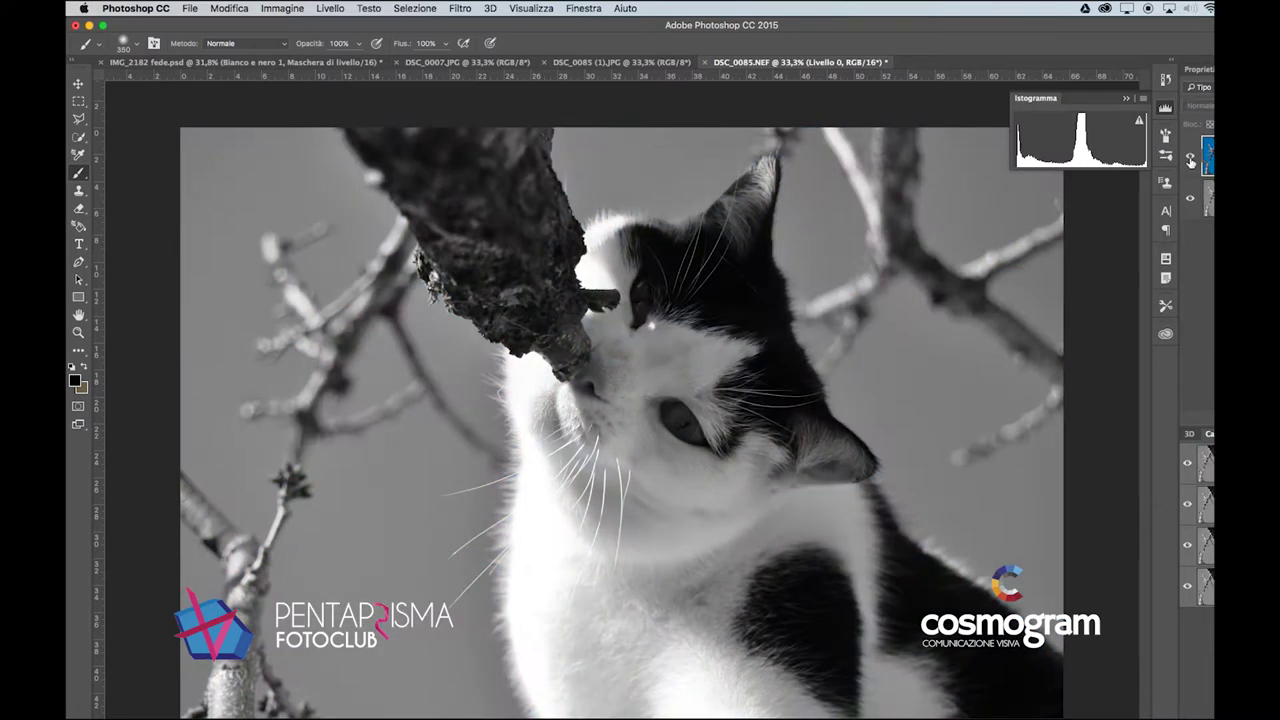
left_click(1190, 158)
left_click(1197, 105)
left_click(1200, 413)
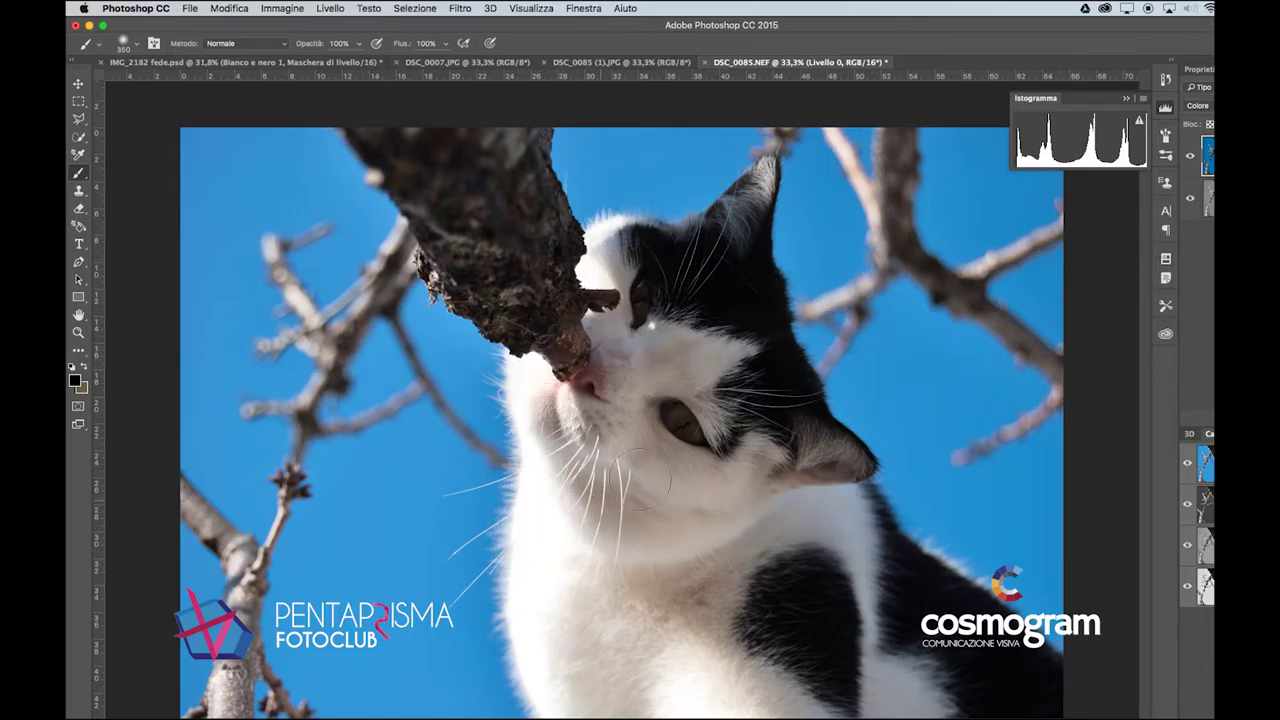
left_click(1198, 105)
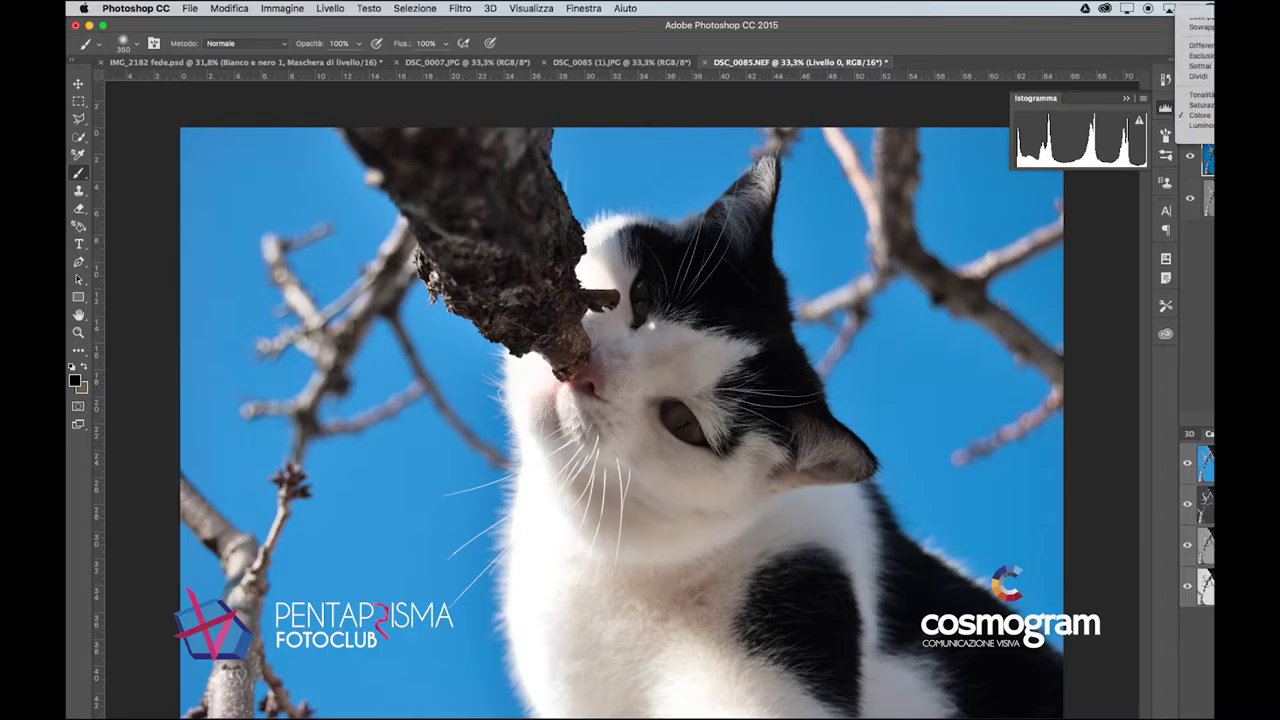
left_click(1198, 13)
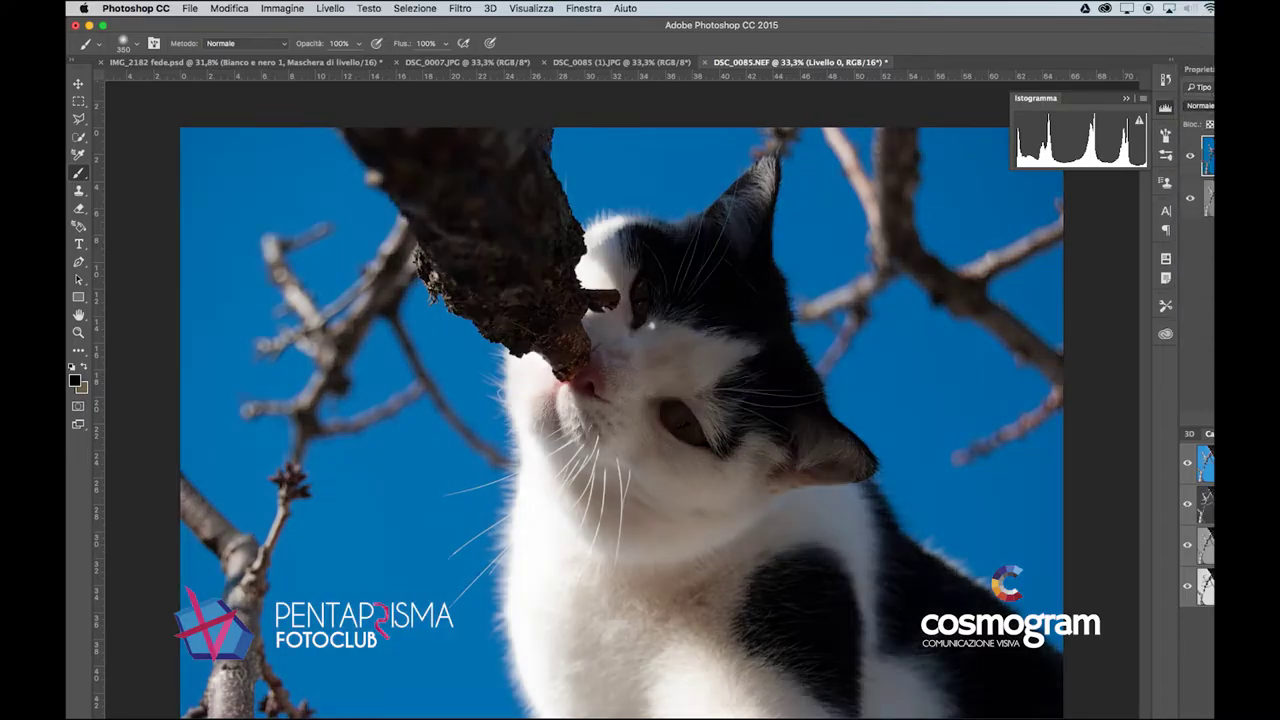
Step: Try an Ombre/Luci adjustment on Livello 0 with Ombre Quantità 46%, Luci Fattore 63% and Colore +4, and compare its preview
left_click(459, 8)
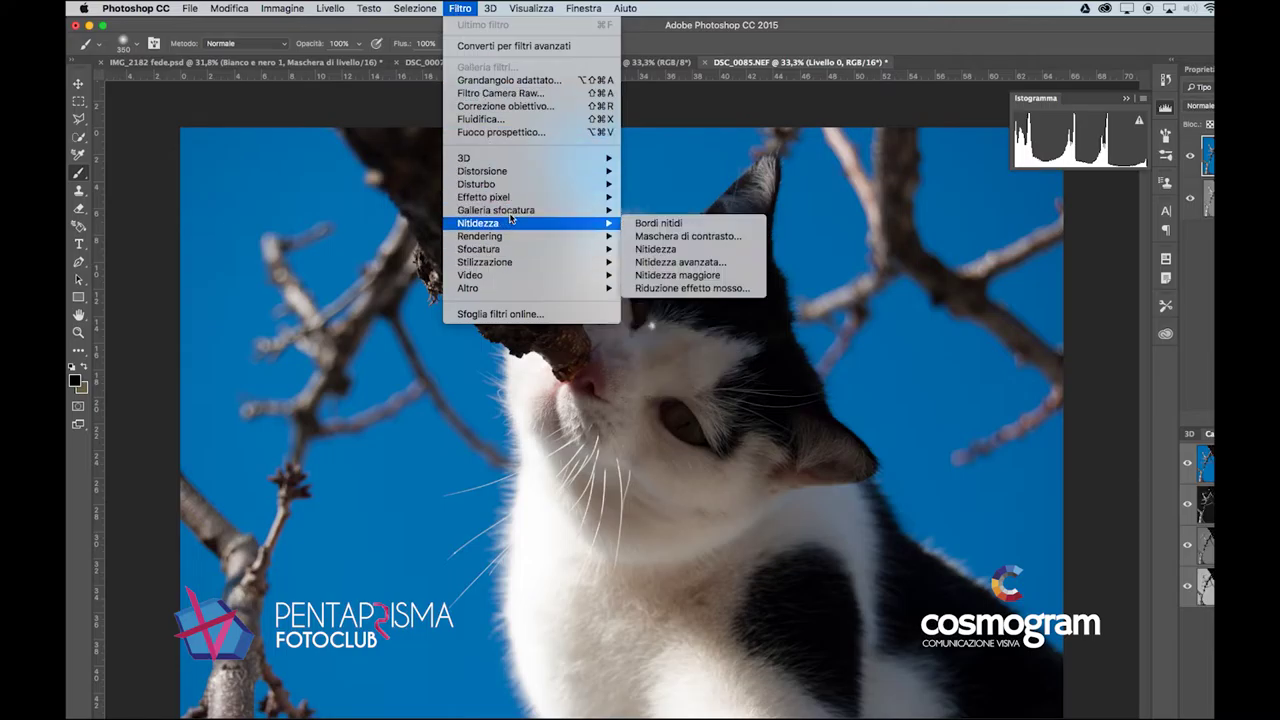
mouse_move(512, 173)
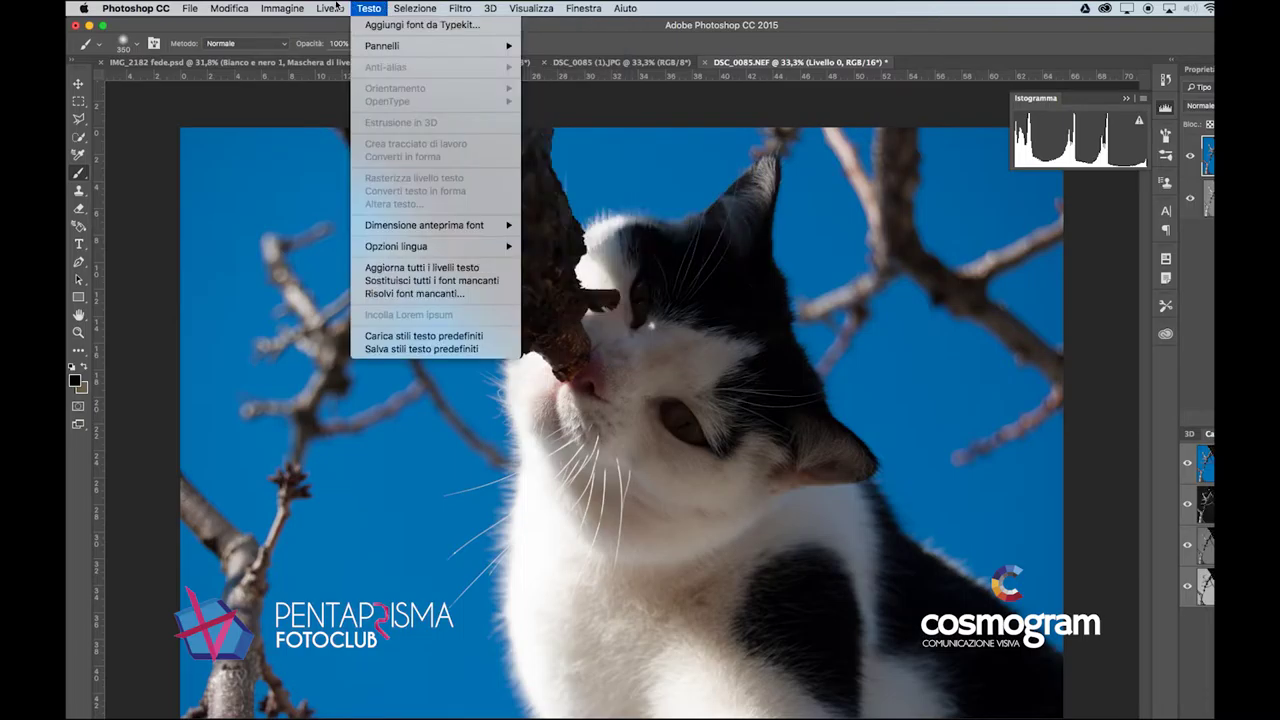
mouse_move(305, 46)
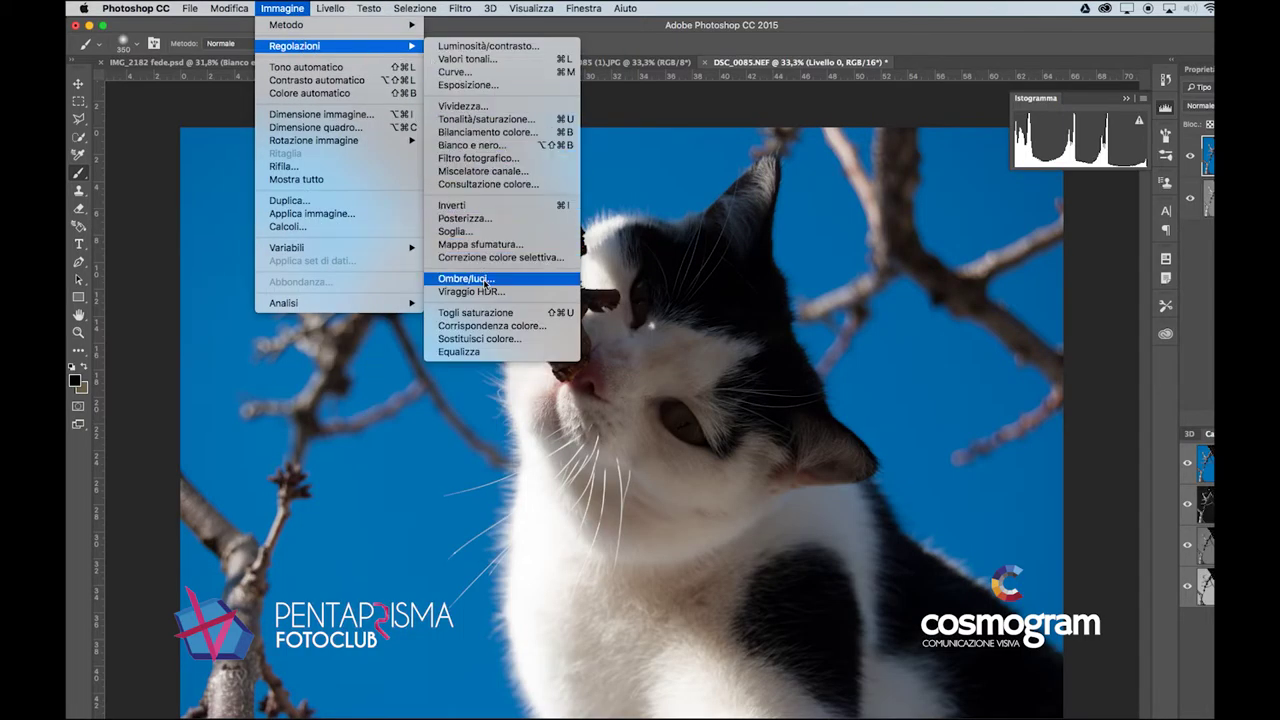
left_click(485, 284)
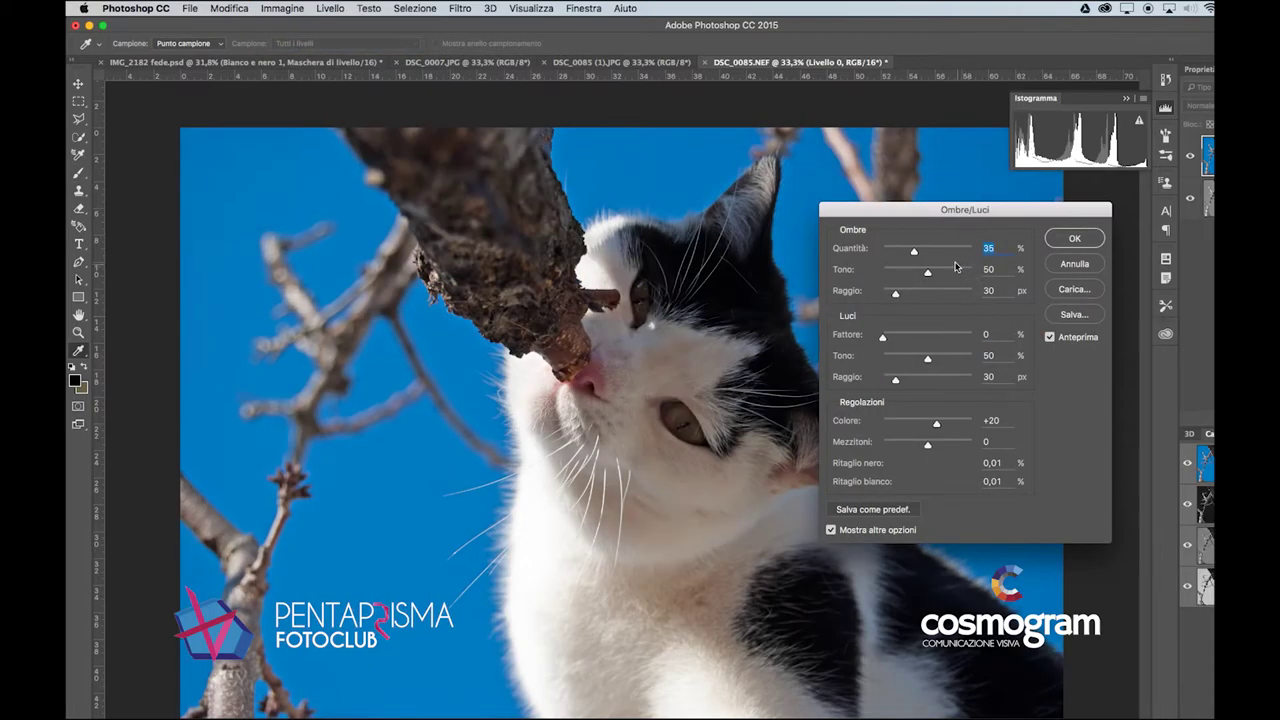
left_click_drag(913, 250, 924, 251)
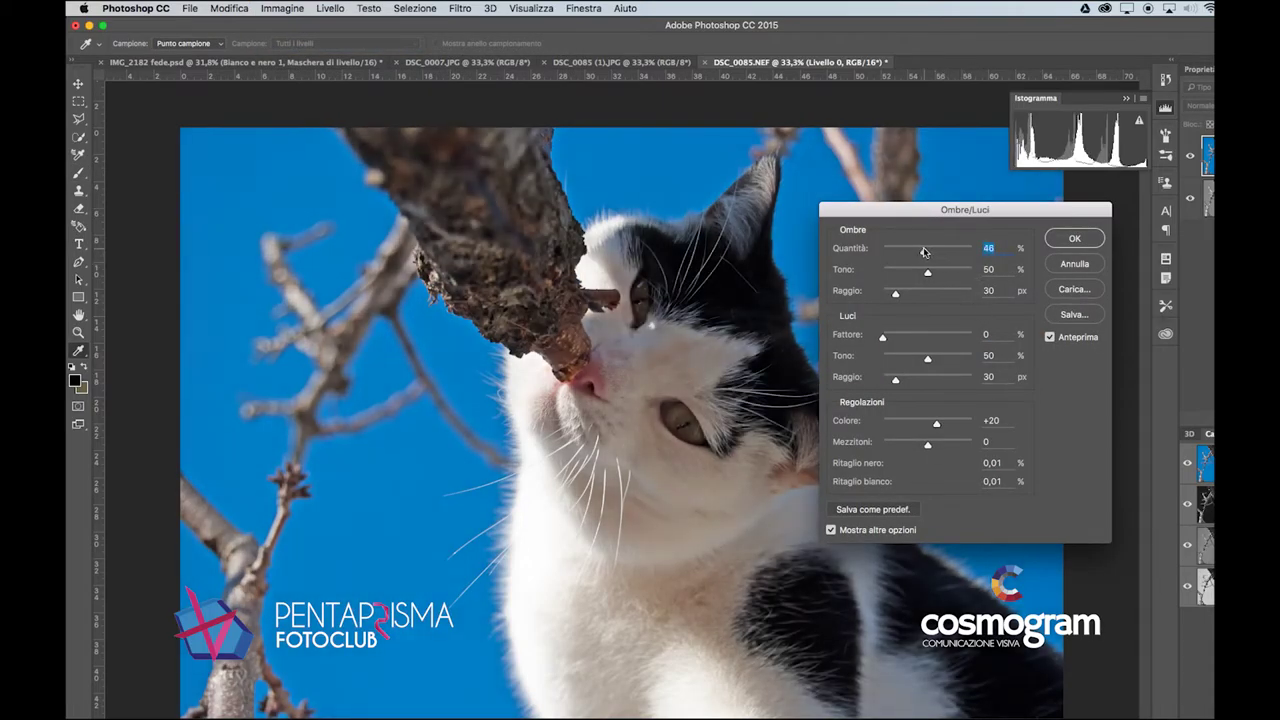
left_click(913, 337)
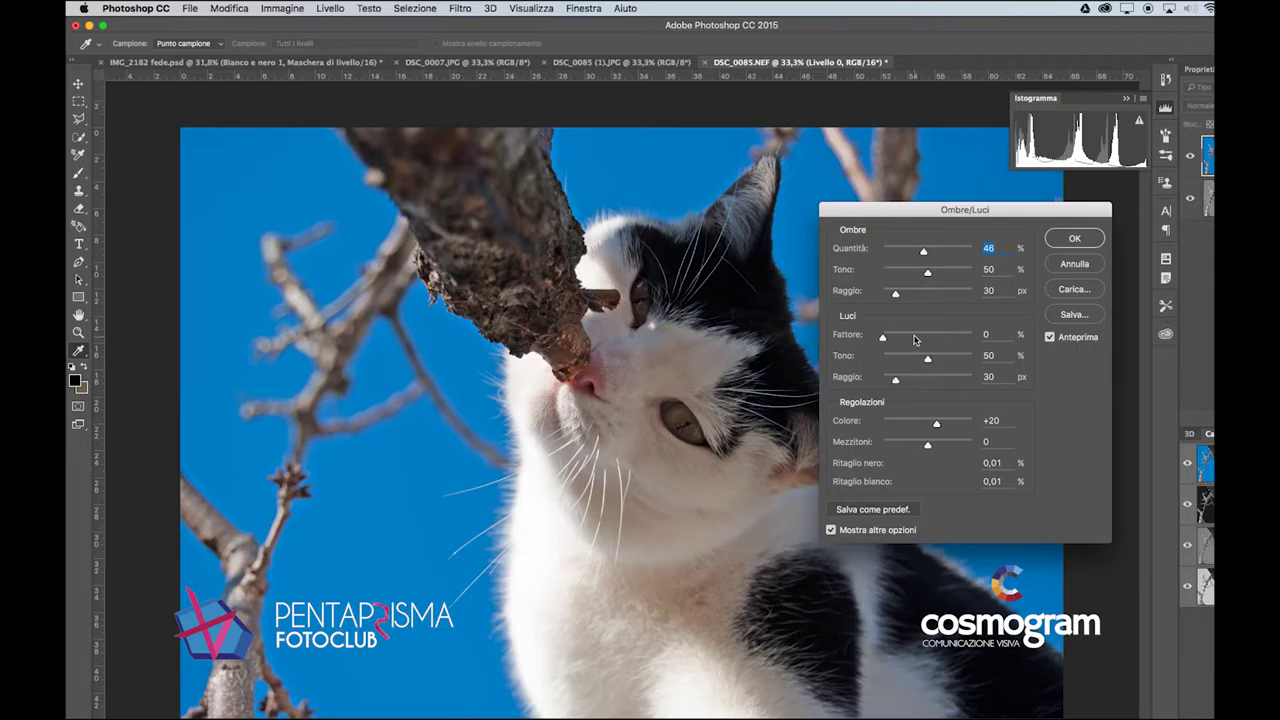
left_click_drag(913, 337, 938, 338)
mouse_move(935, 425)
left_mouse_down()
mouse_move(870, 423)
mouse_move(952, 425)
mouse_move(930, 425)
left_mouse_up()
left_click(1067, 341)
left_click(1067, 341)
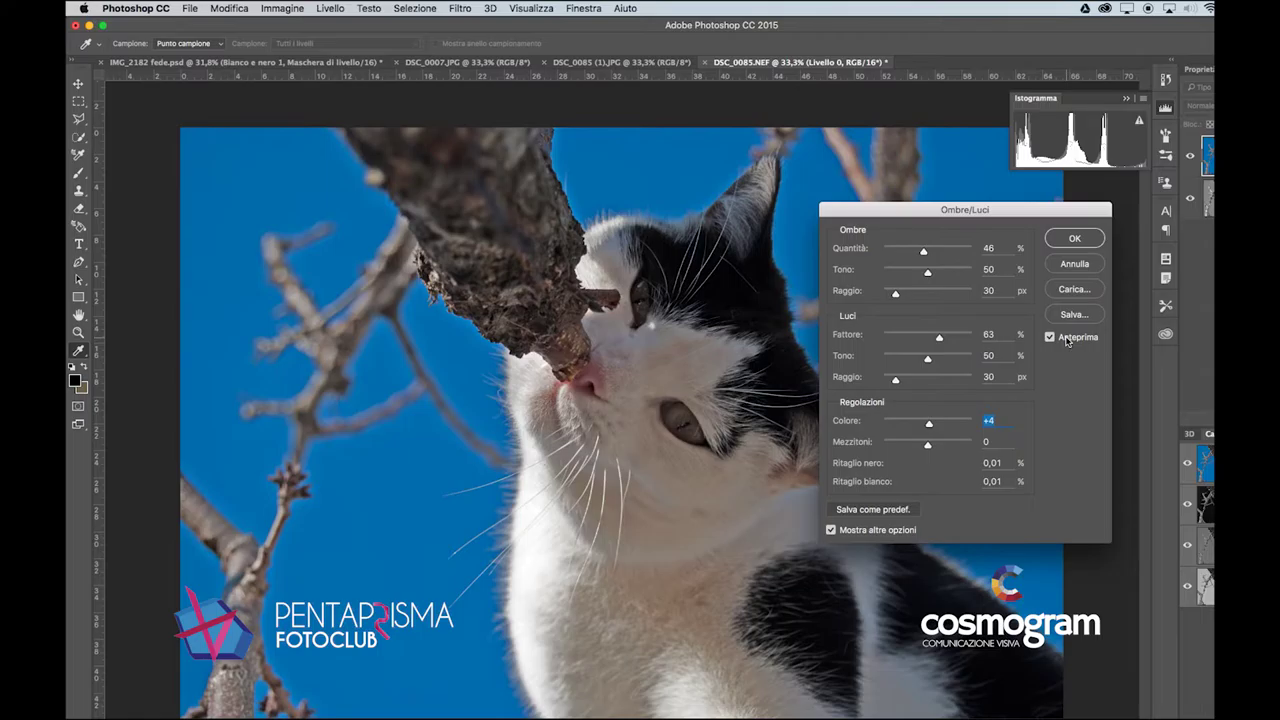
Step: Reduce the Ombre Quantità to 21%, compare the preview on and off, and cancel the Ombre/Luci adjustment
left_click_drag(923, 250, 901, 250)
left_click(1078, 339)
left_click(1078, 341)
left_click(1078, 341)
left_click(1078, 341)
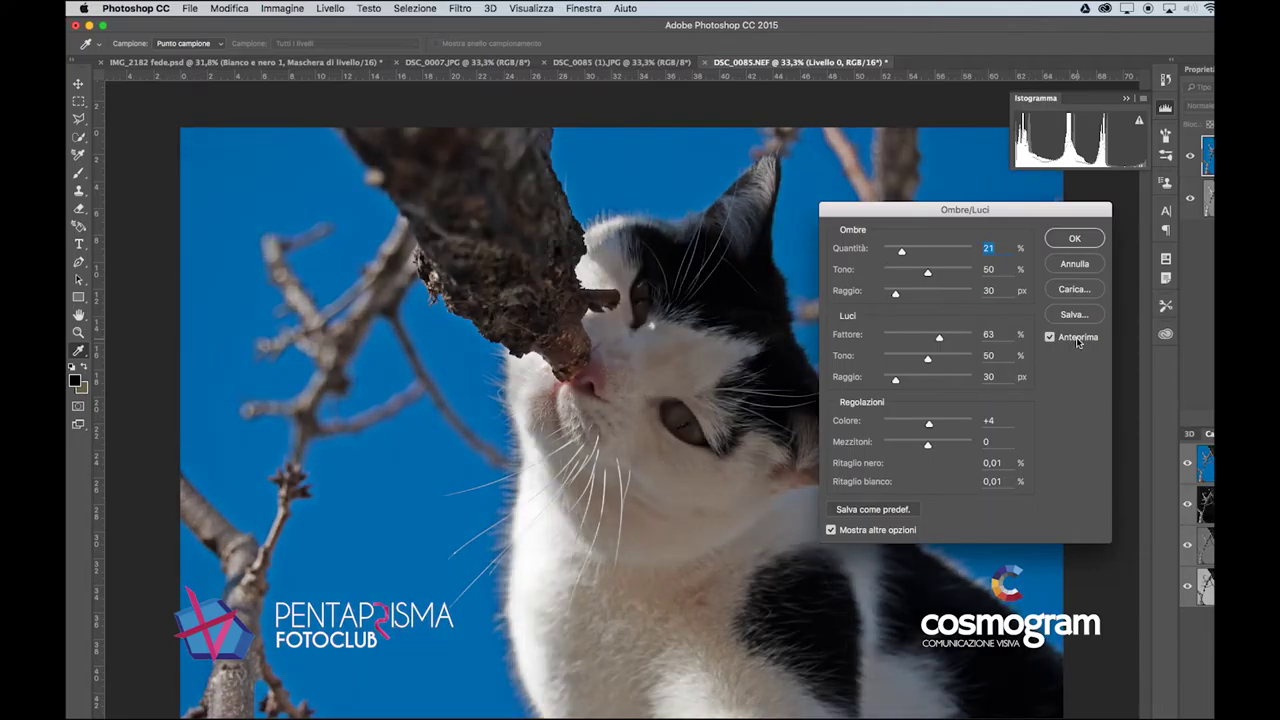
left_click(1078, 341)
left_click(1078, 341)
left_click(1072, 264)
key("b")
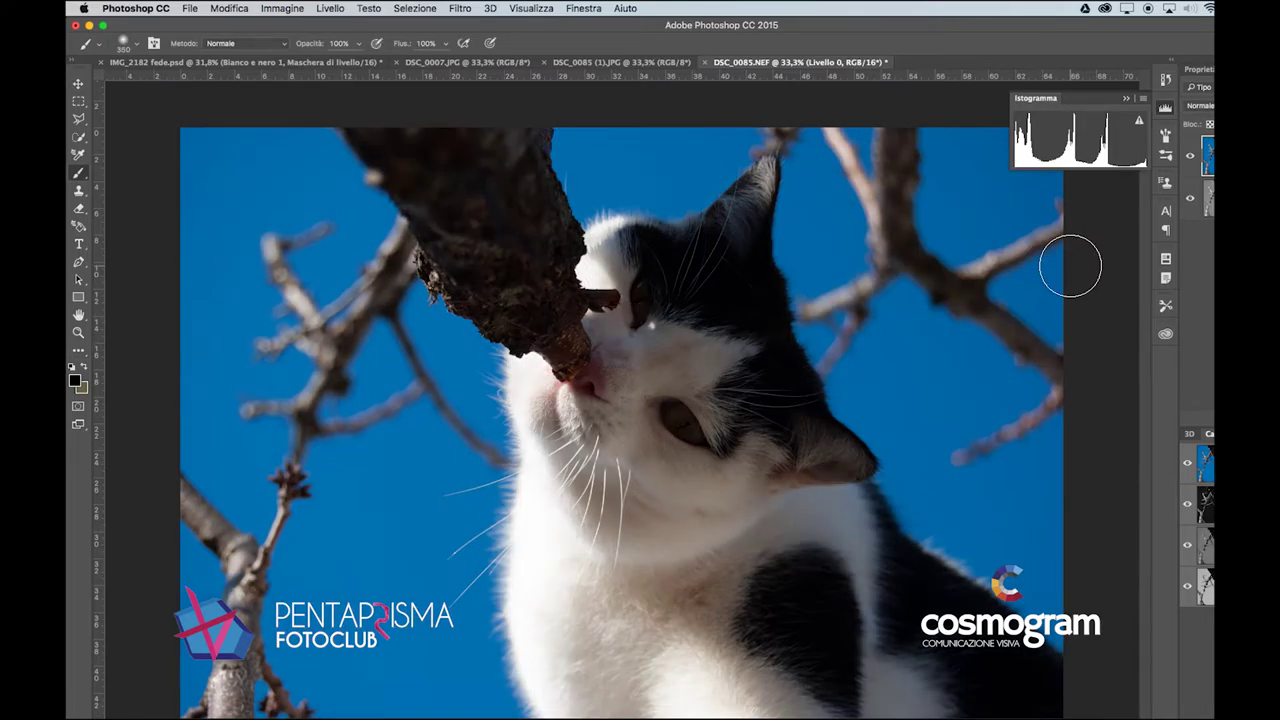
Step: Set the blending mode of Livello 0 to Colore
left_click(1200, 105)
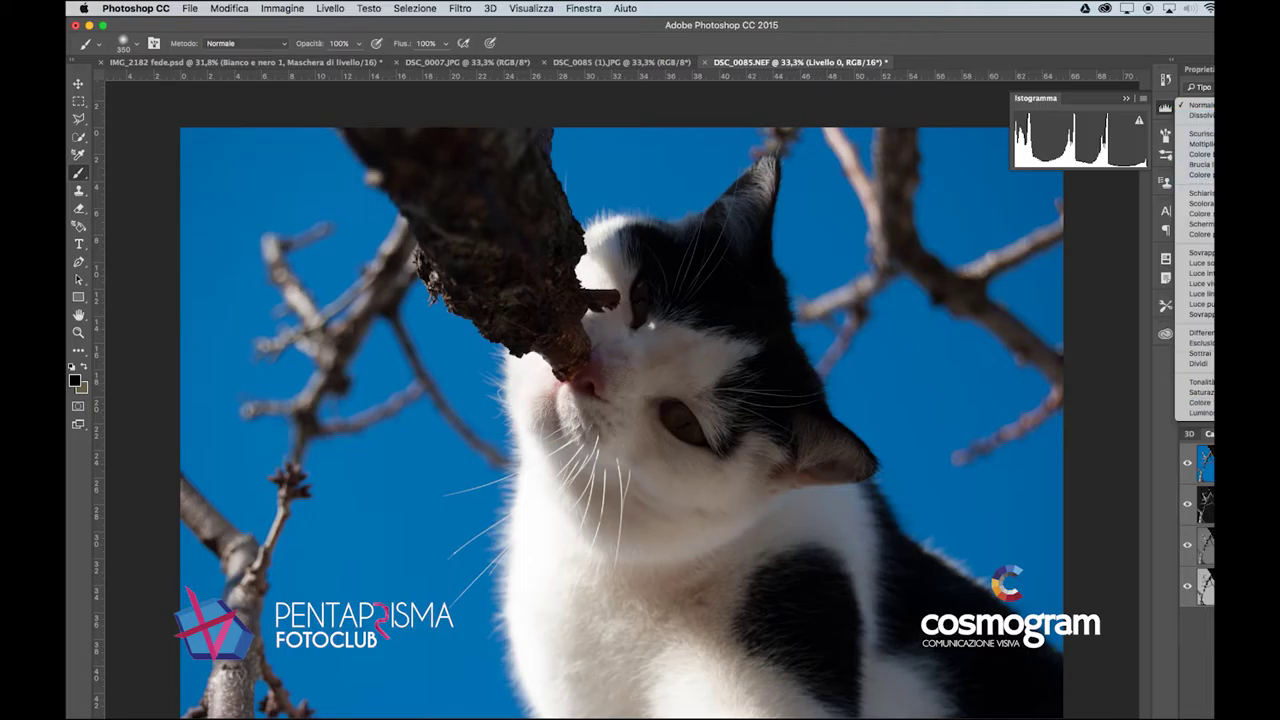
left_click(1198, 228)
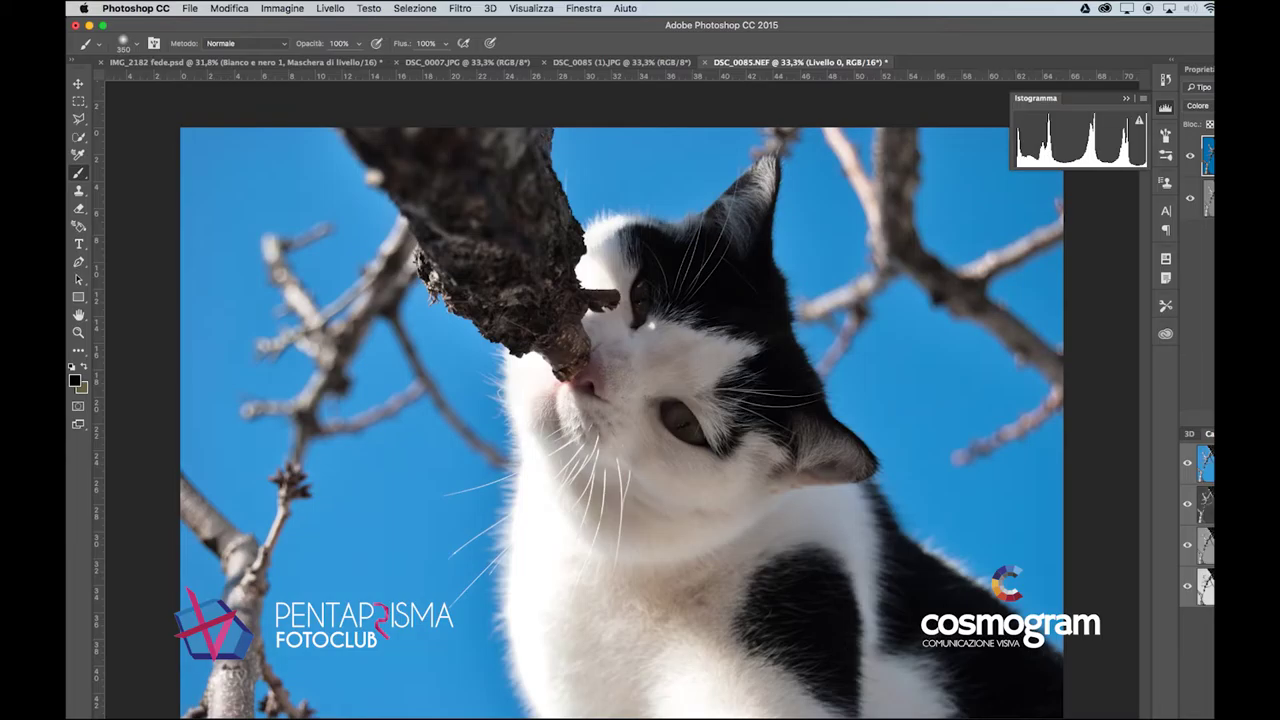
Step: Add a new layer and paint soft white strokes over the black fur on the cat's head, ear and back
key("alt+shift+super+n")
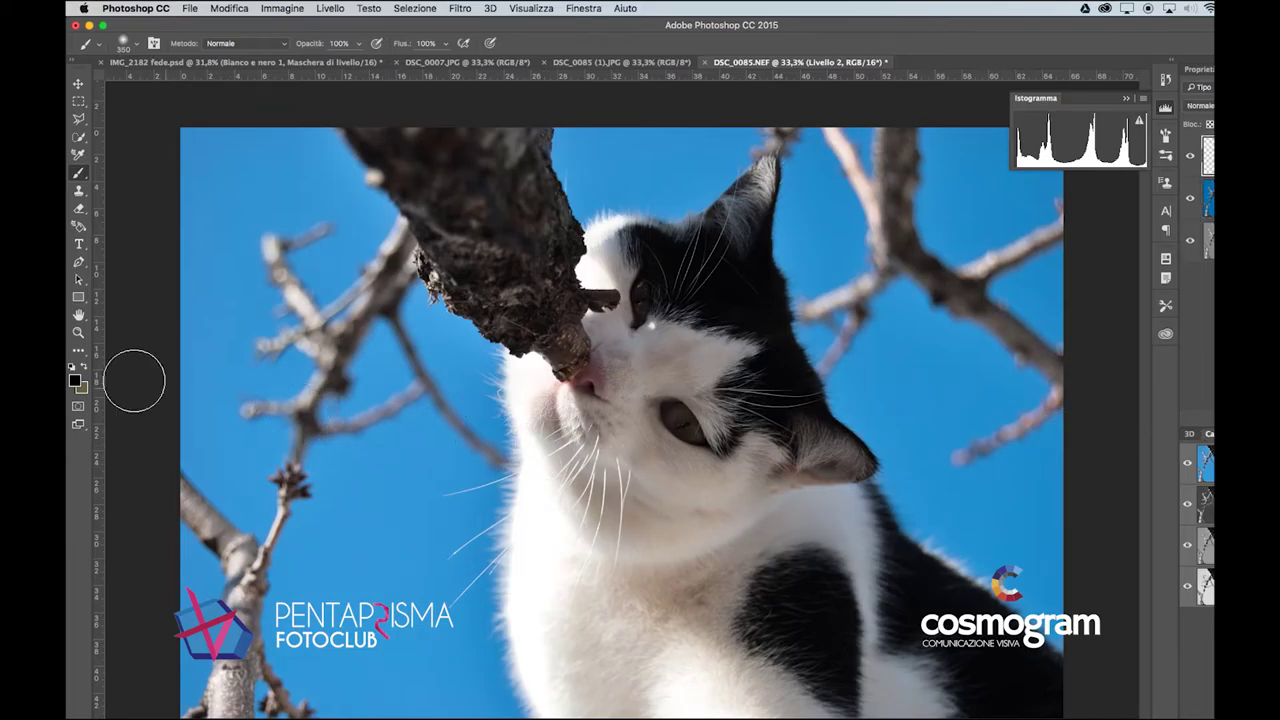
key("d")
key("x")
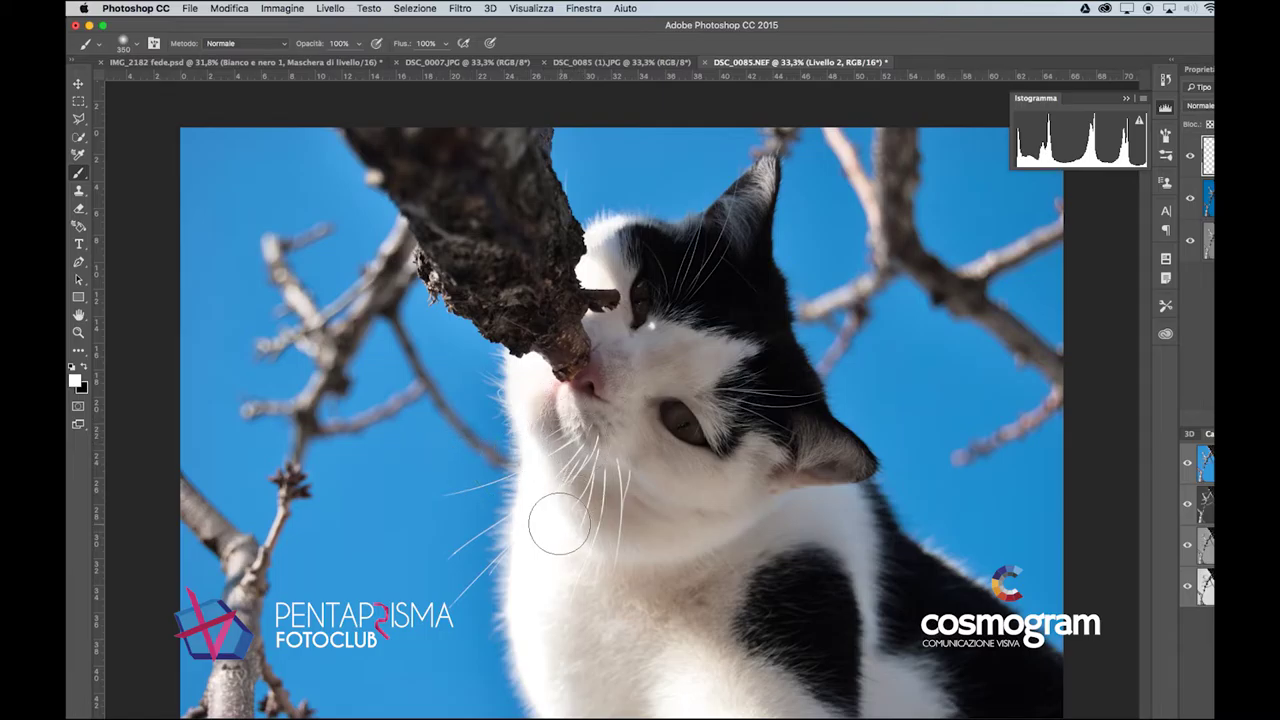
mouse_move(682, 251)
left_mouse_down()
mouse_move(822, 456)
mouse_move(748, 205)
mouse_move(695, 315)
mouse_move(803, 414)
mouse_move(975, 630)
mouse_move(1060, 712)
left_mouse_up()
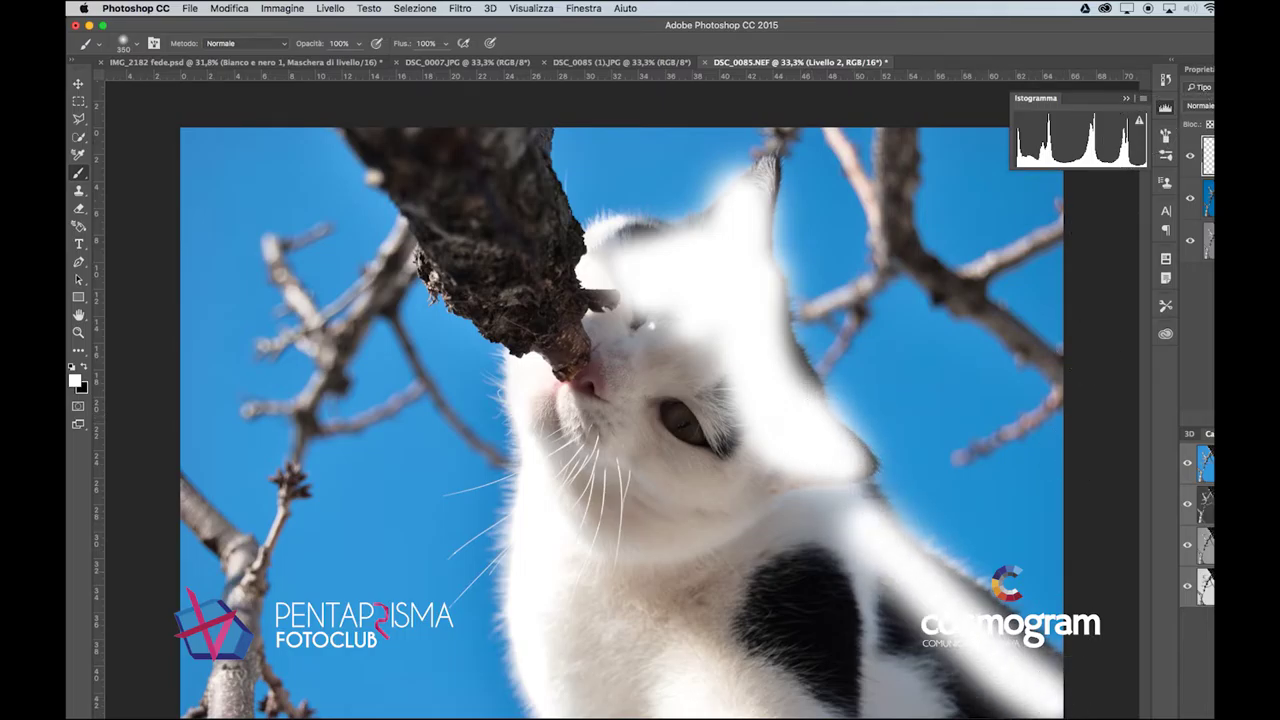
Step: Set the white-painted layer to Luminosità and extend the white painting over the large dark branch
left_click(1200, 105)
left_click(1200, 412)
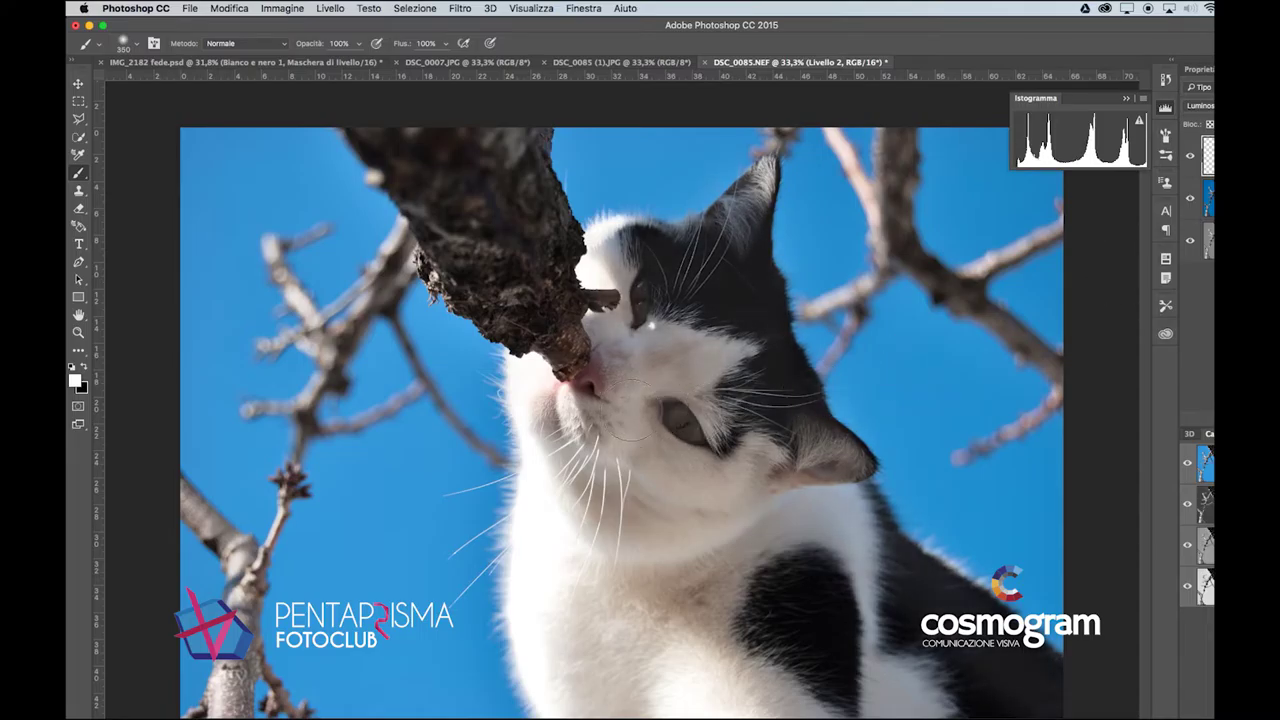
mouse_move(568, 308)
left_mouse_down()
mouse_move(510, 224)
mouse_move(446, 203)
mouse_move(468, 143)
left_mouse_up()
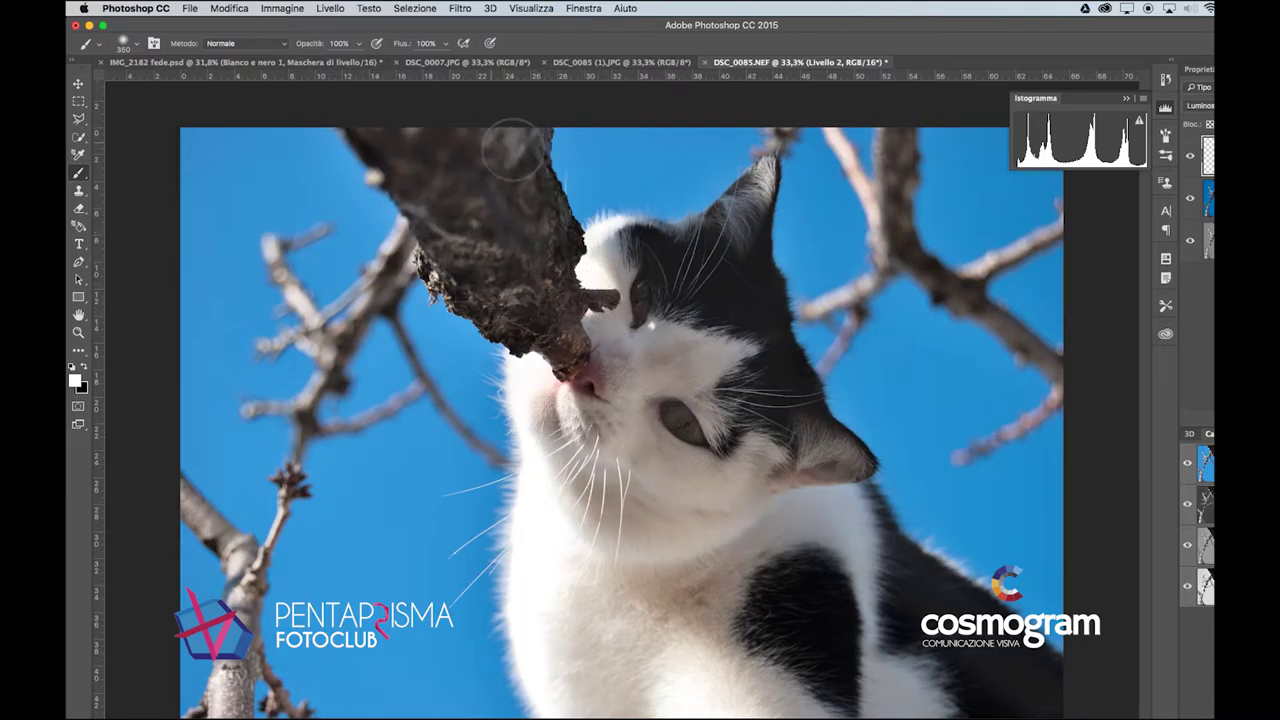
Step: Change the white-painted layer's blending mode to Luce soffusa and compare the image with the layer hidden and shown
left_click(1205, 105)
mouse_move(1210, 4)
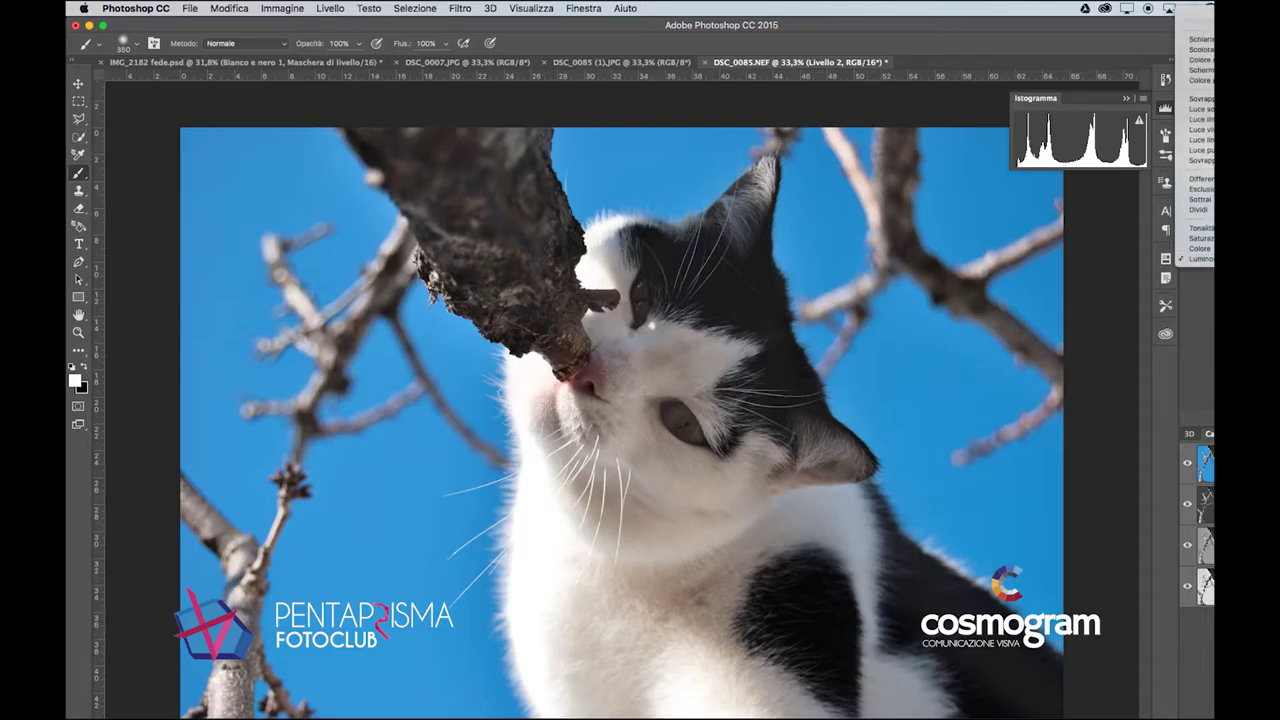
left_click(1197, 110)
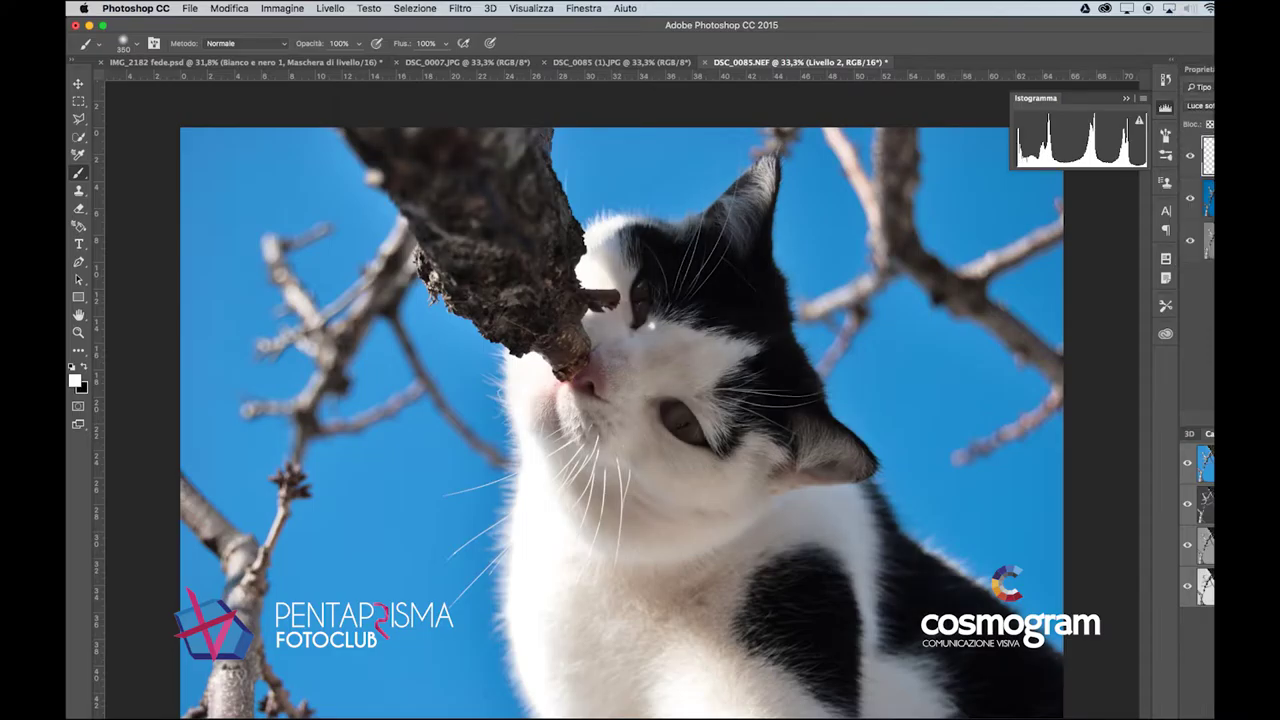
left_click(1189, 157)
left_click(1189, 157)
left_click(1189, 157)
left_click(1189, 157)
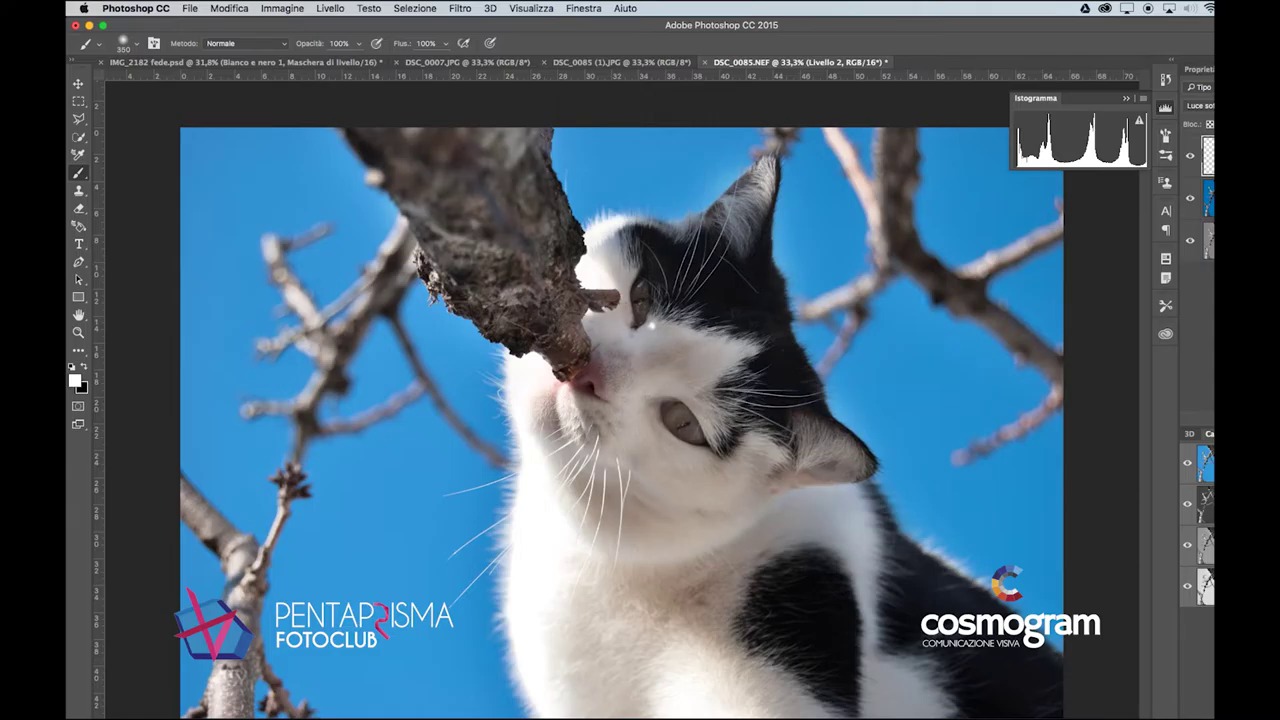
Step: Try the Dissolvi and Normale blending modes on the white-painted layer, and return it to Luce soffusa
left_click(1200, 105)
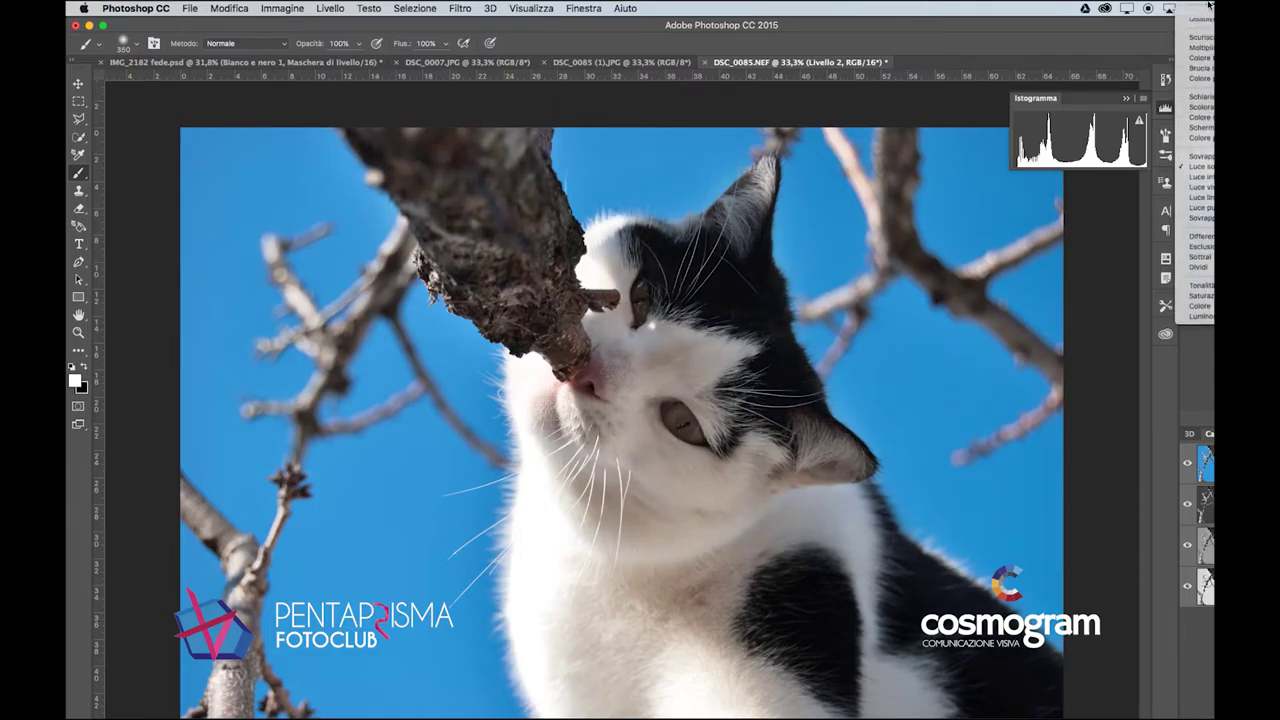
left_click(1201, 22)
left_click(1200, 105)
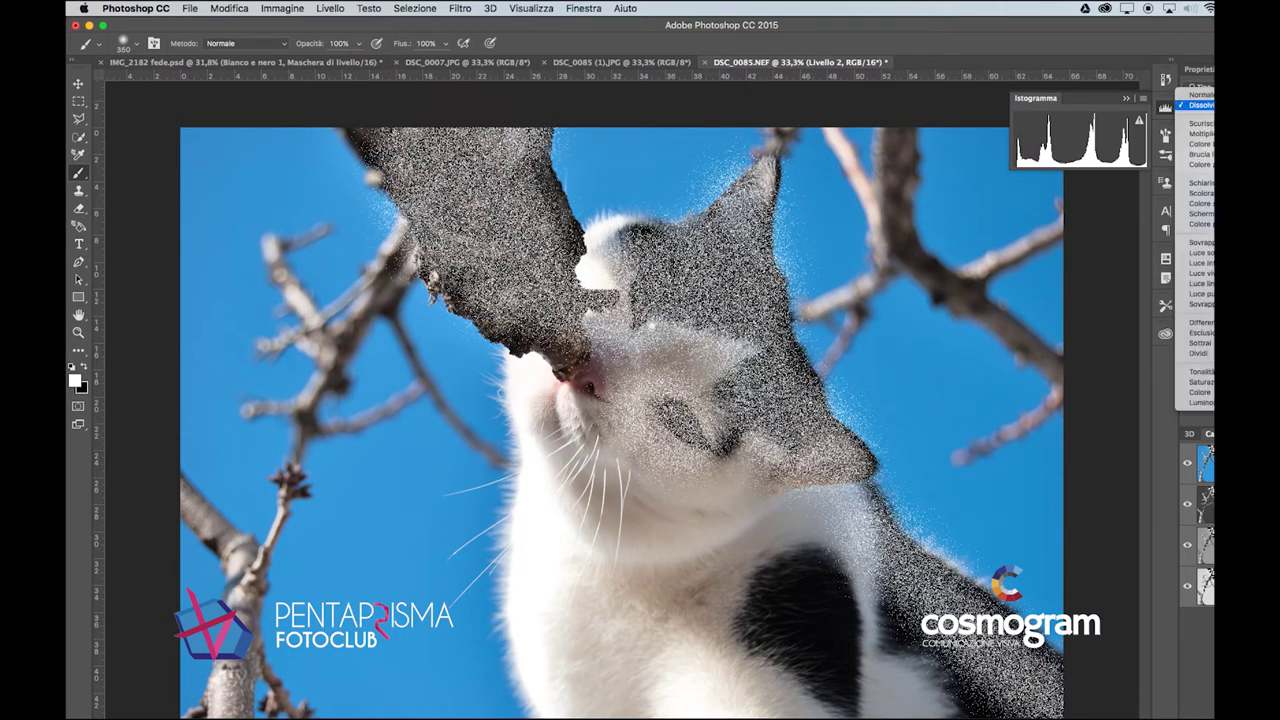
left_click(1200, 94)
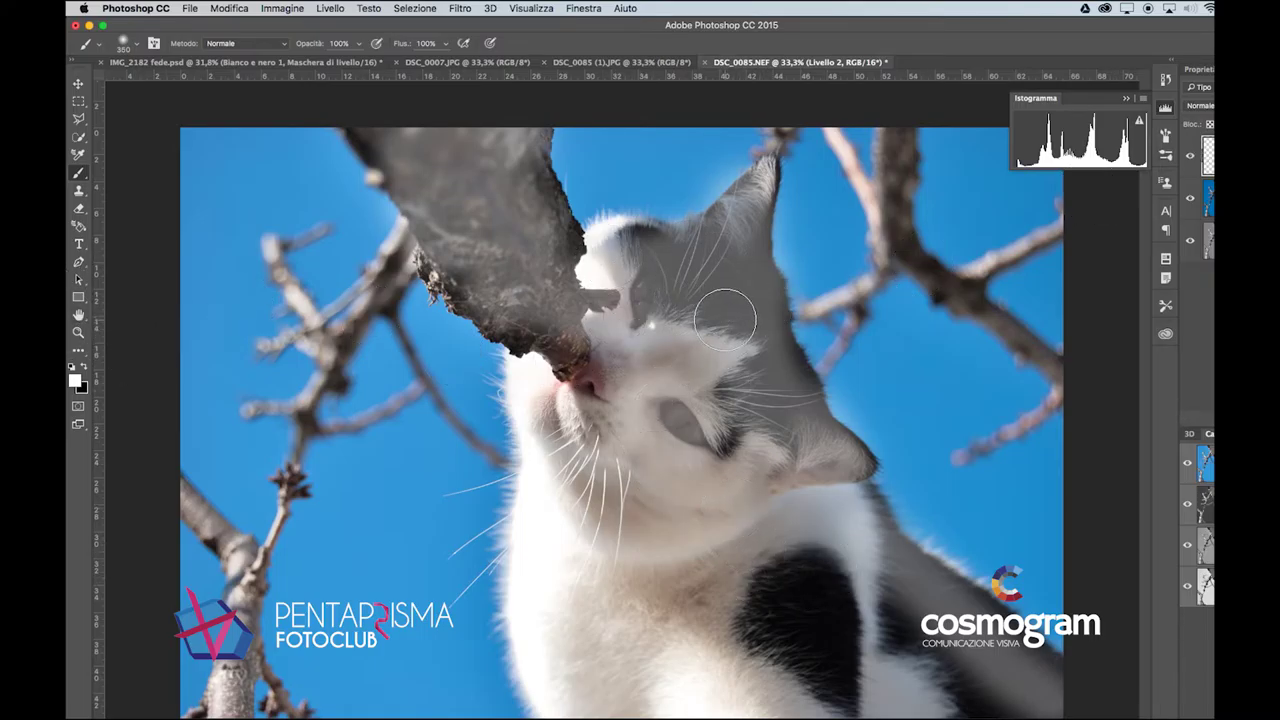
left_click(1207, 108)
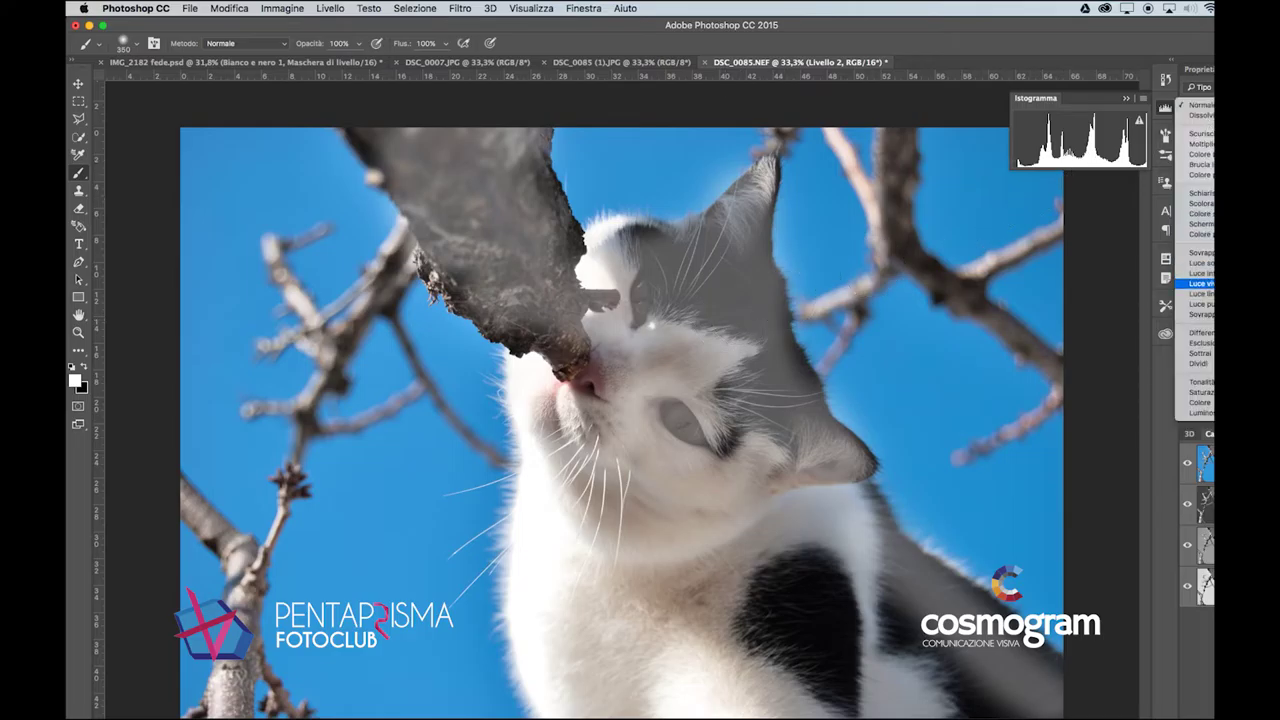
left_click(1200, 263)
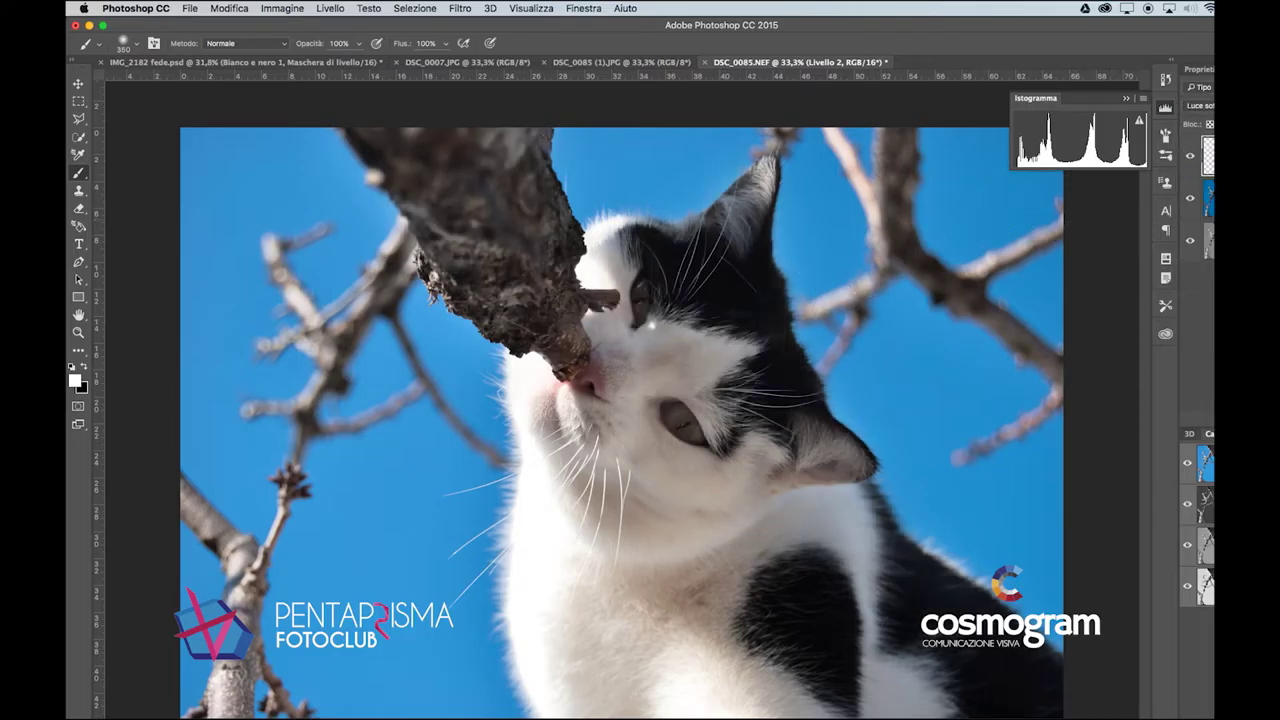
Step: Add another new layer and paint soft black over the large branch in front of the cat
key("alt+shift+super+n")
key("x")
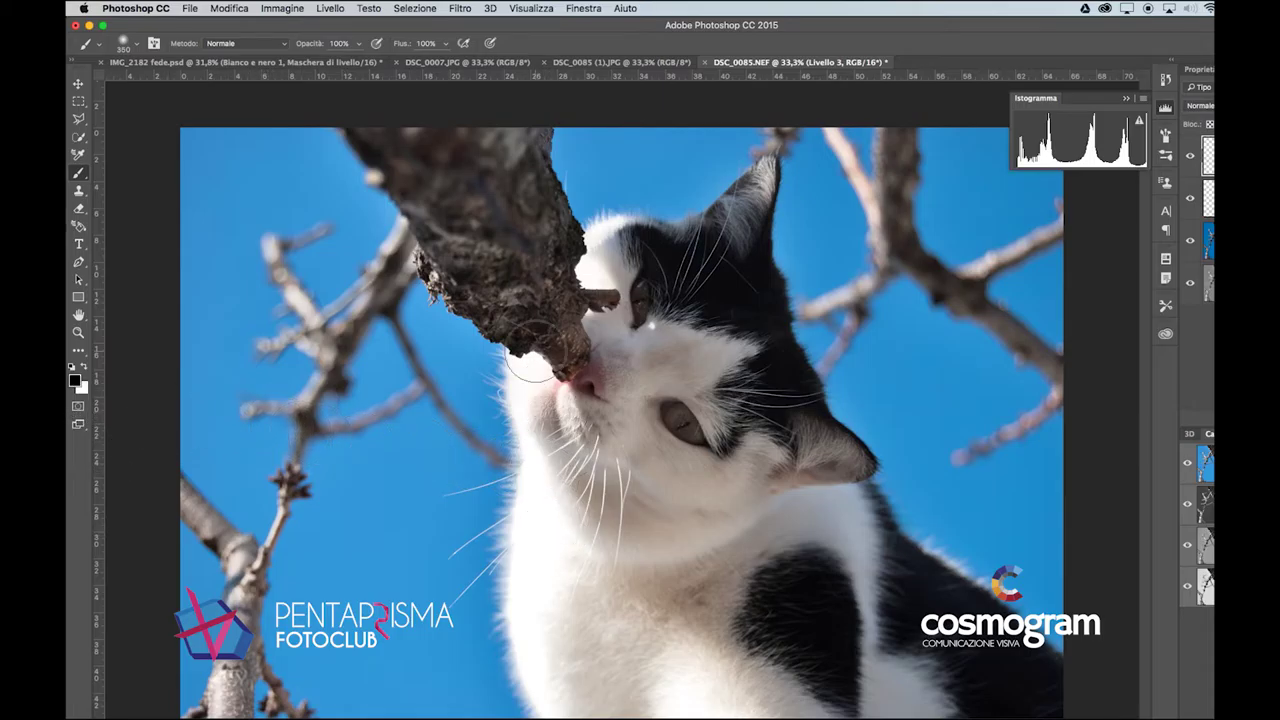
mouse_move(412, 119)
left_mouse_down()
mouse_move(523, 355)
mouse_move(456, 185)
mouse_move(492, 155)
mouse_move(539, 297)
mouse_move(494, 122)
mouse_move(564, 302)
mouse_move(489, 137)
mouse_move(378, 129)
mouse_move(460, 206)
left_mouse_up()
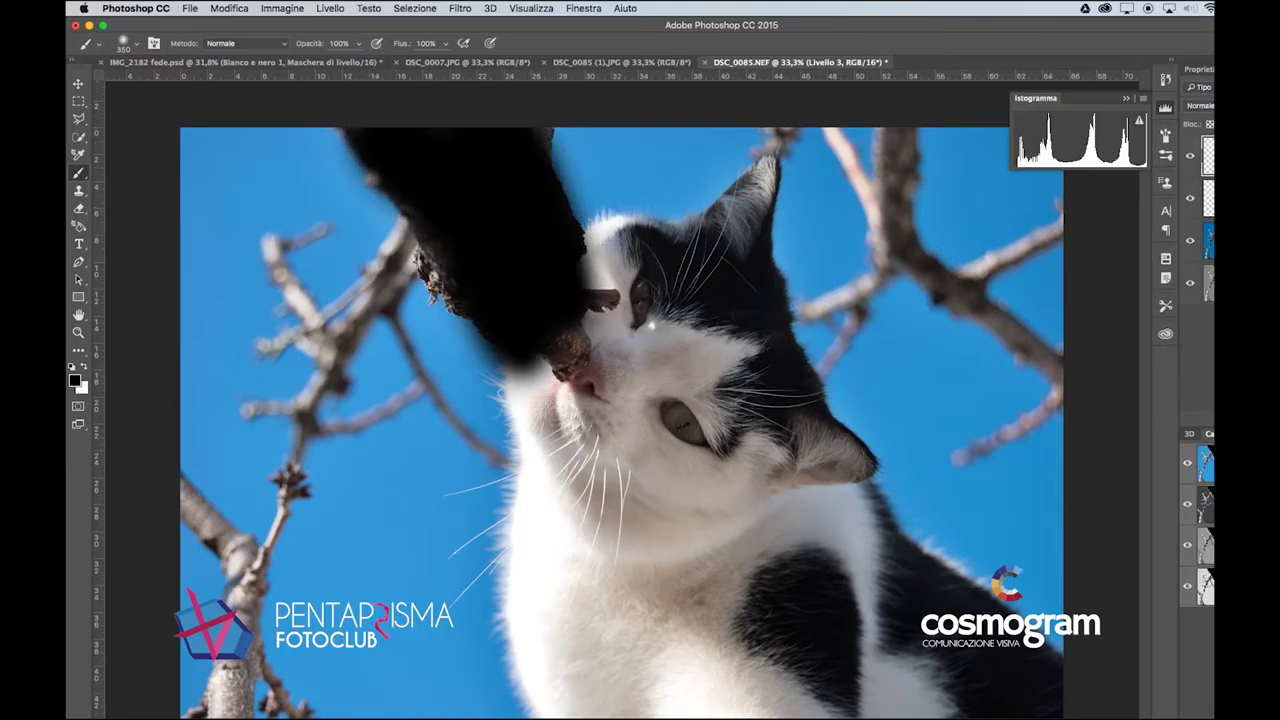
Step: Set the black-painted layer to Luce soffusa and compare the branch with the layer hidden and shown
left_click(1200, 105)
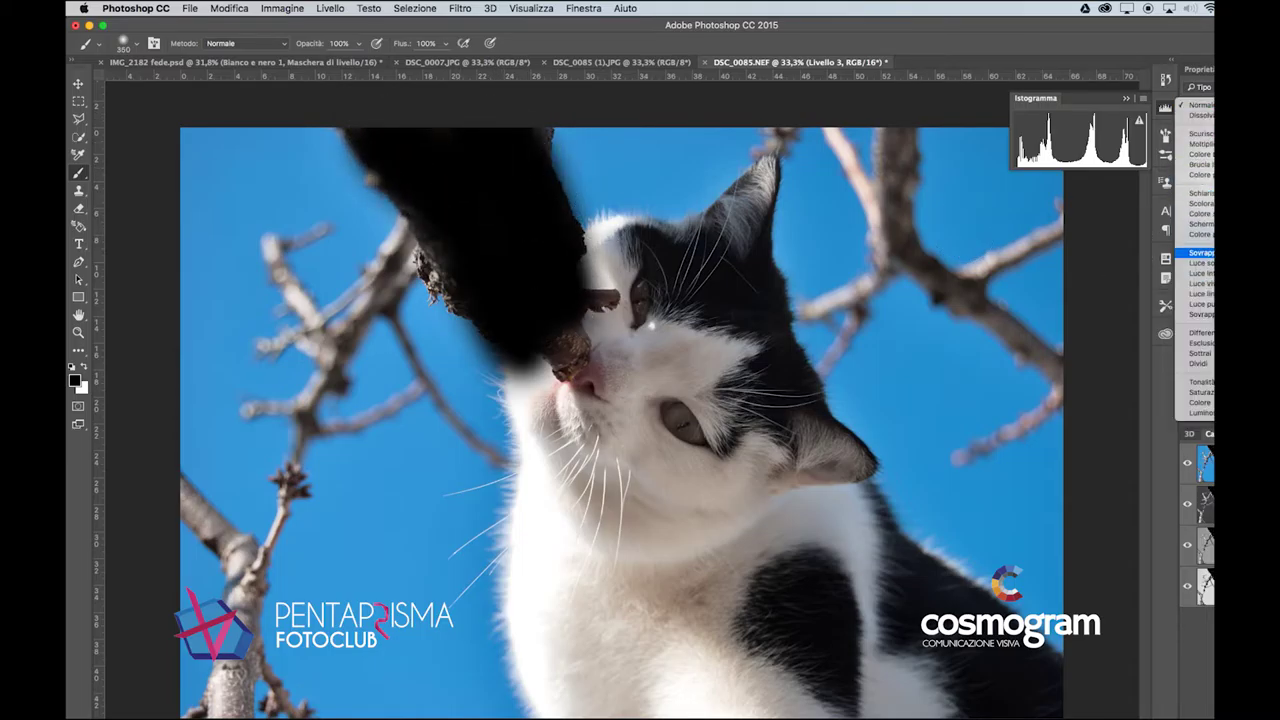
left_click(1200, 263)
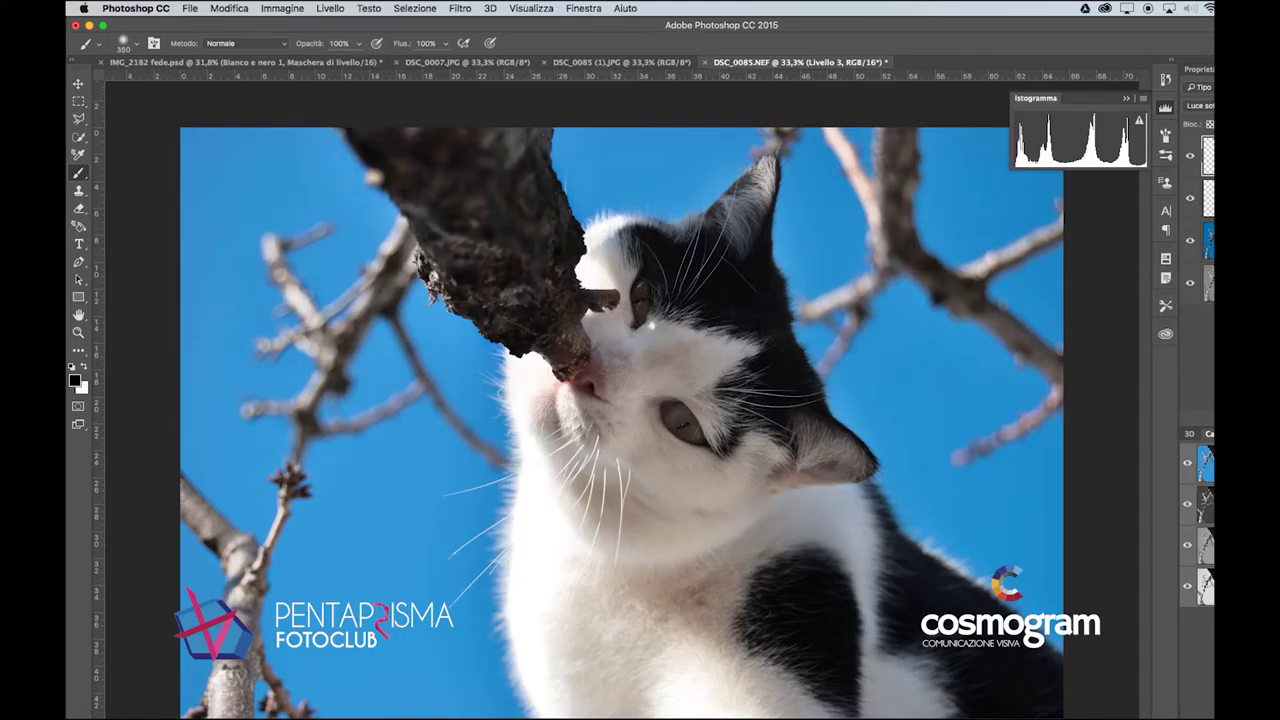
left_click(1190, 157)
left_click(1190, 157)
left_click(1190, 157)
left_click(1190, 157)
Step: Save the layered image as DSC_0085.psd in the Giovedi 17 folder, under Pentaprisma and fotoamatori on the Elements drive
left_click(190, 8)
left_click(228, 150)
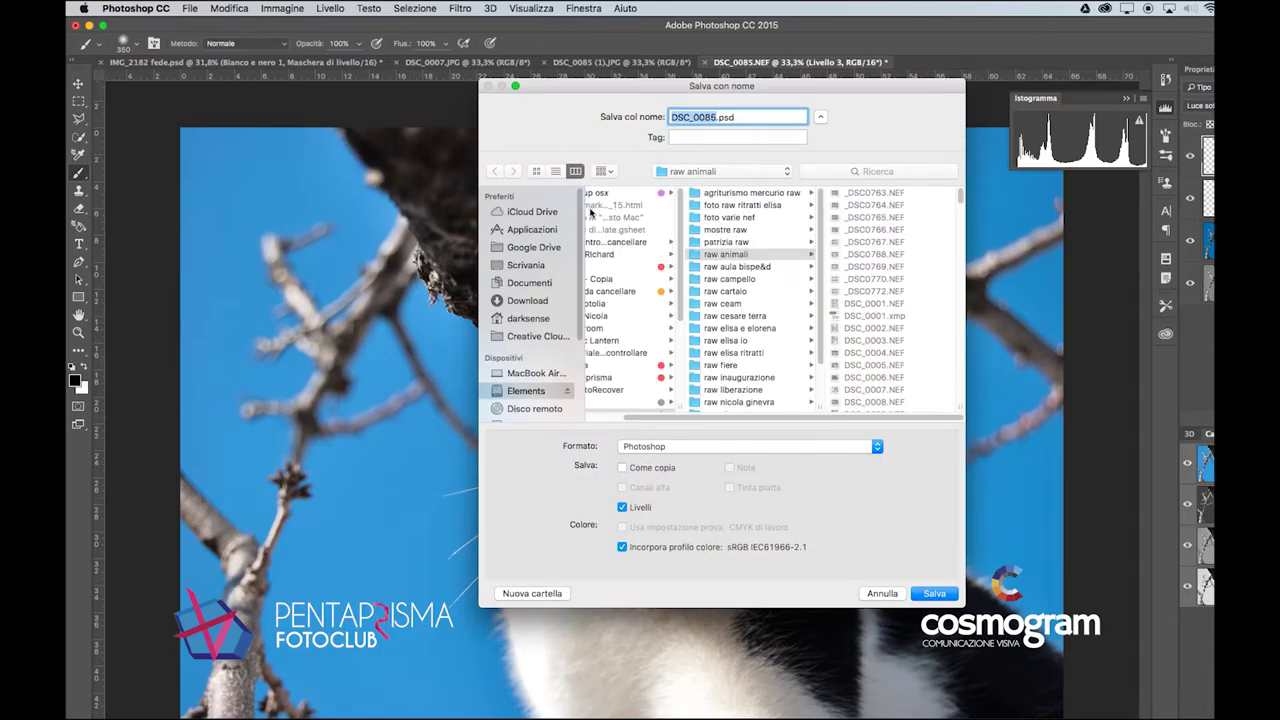
left_click(528, 265)
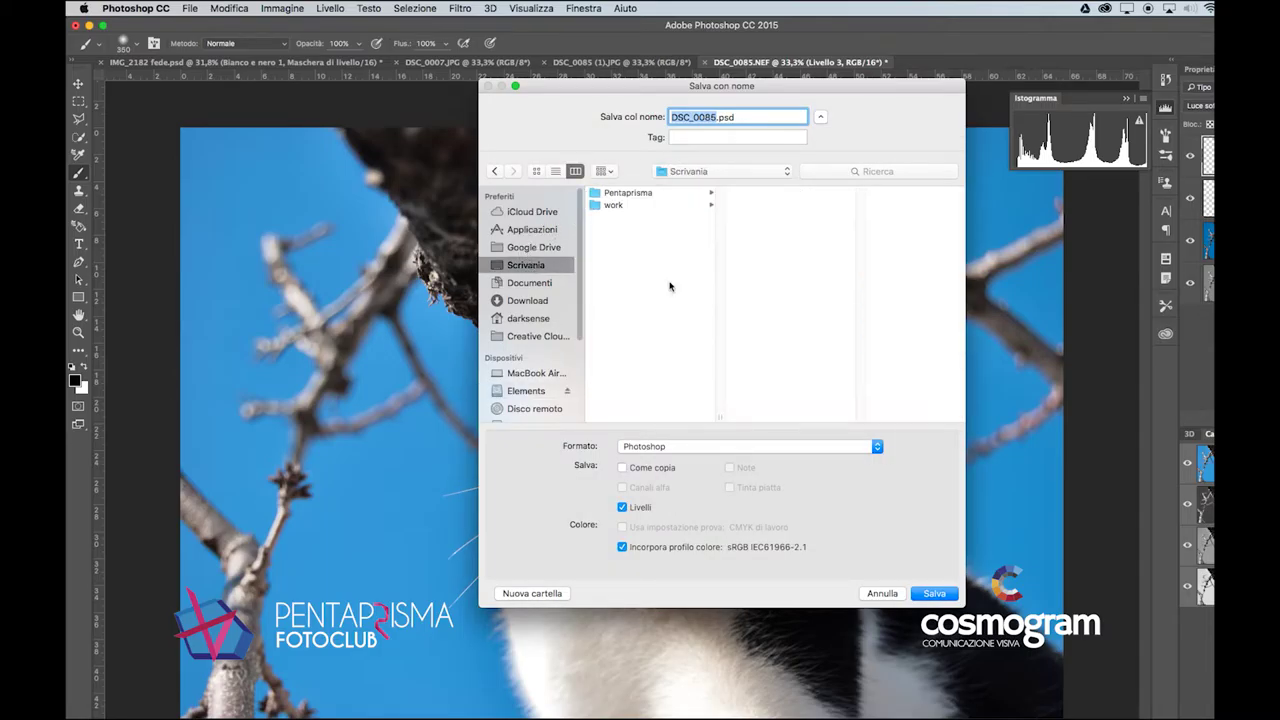
left_click(669, 195)
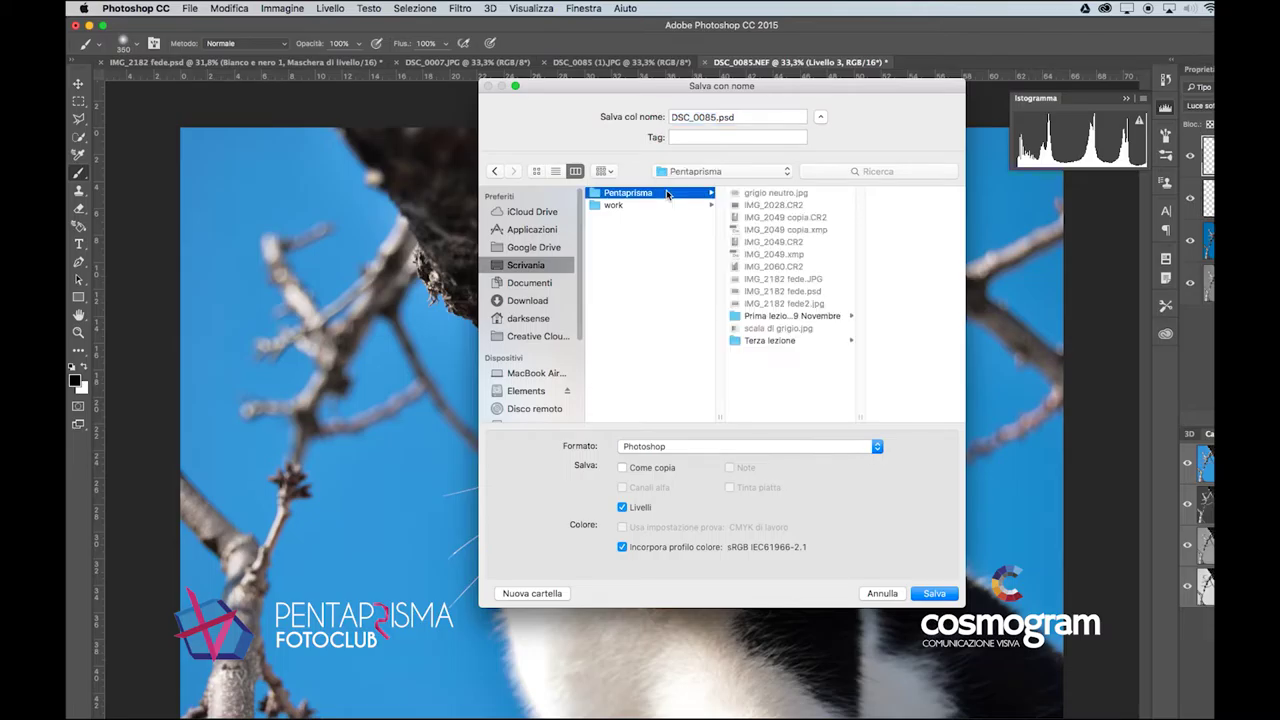
left_click(769, 341)
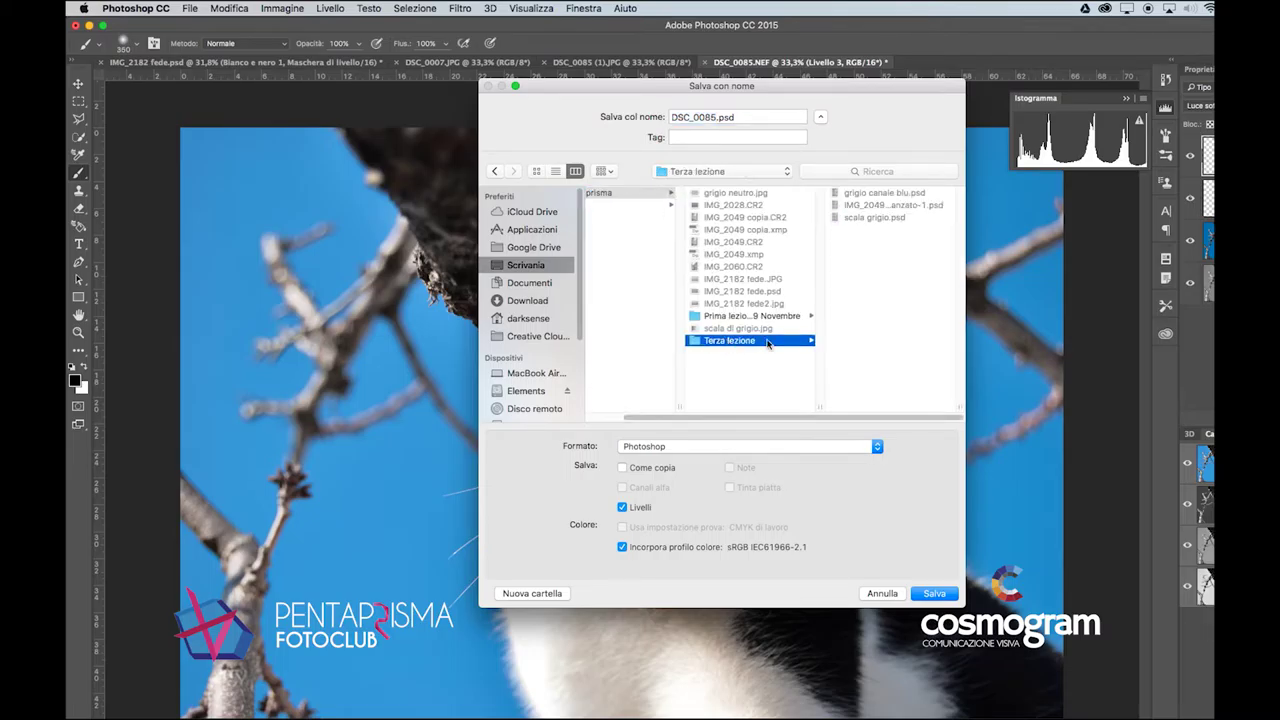
left_click(532, 391)
scroll(660, 300, "down", 5)
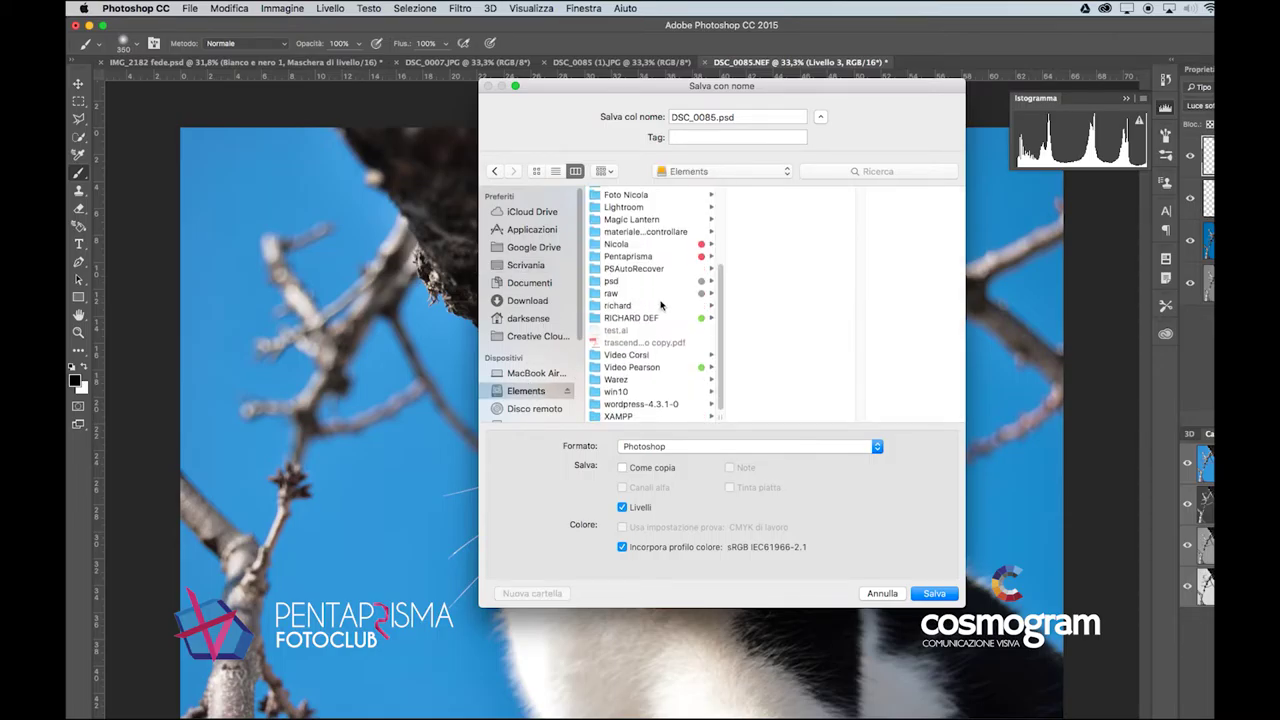
left_click(652, 258)
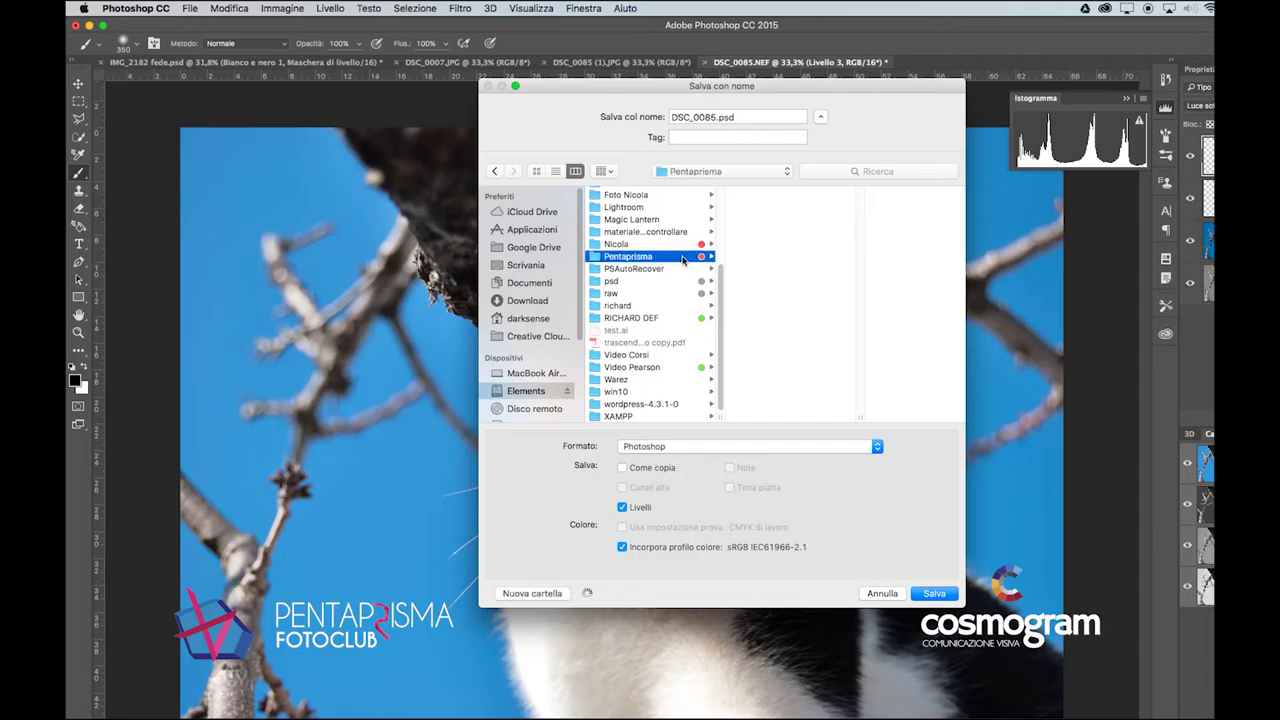
left_click(767, 195)
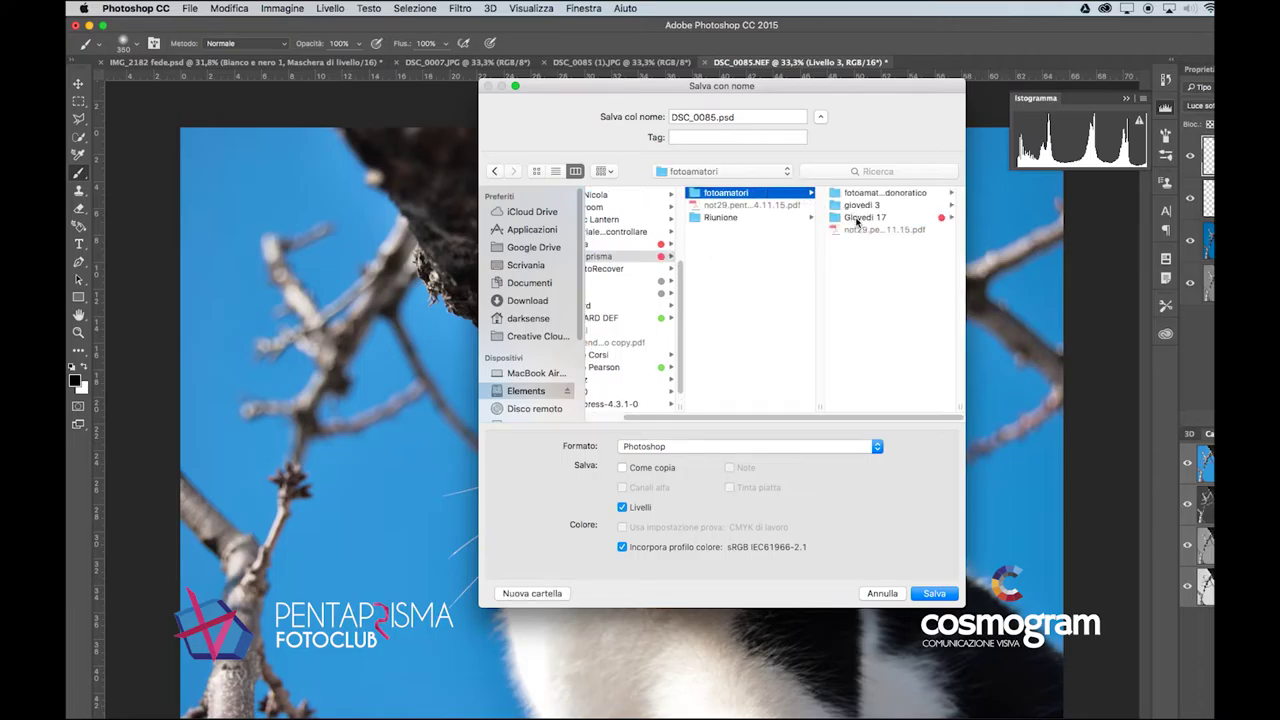
left_click(857, 219)
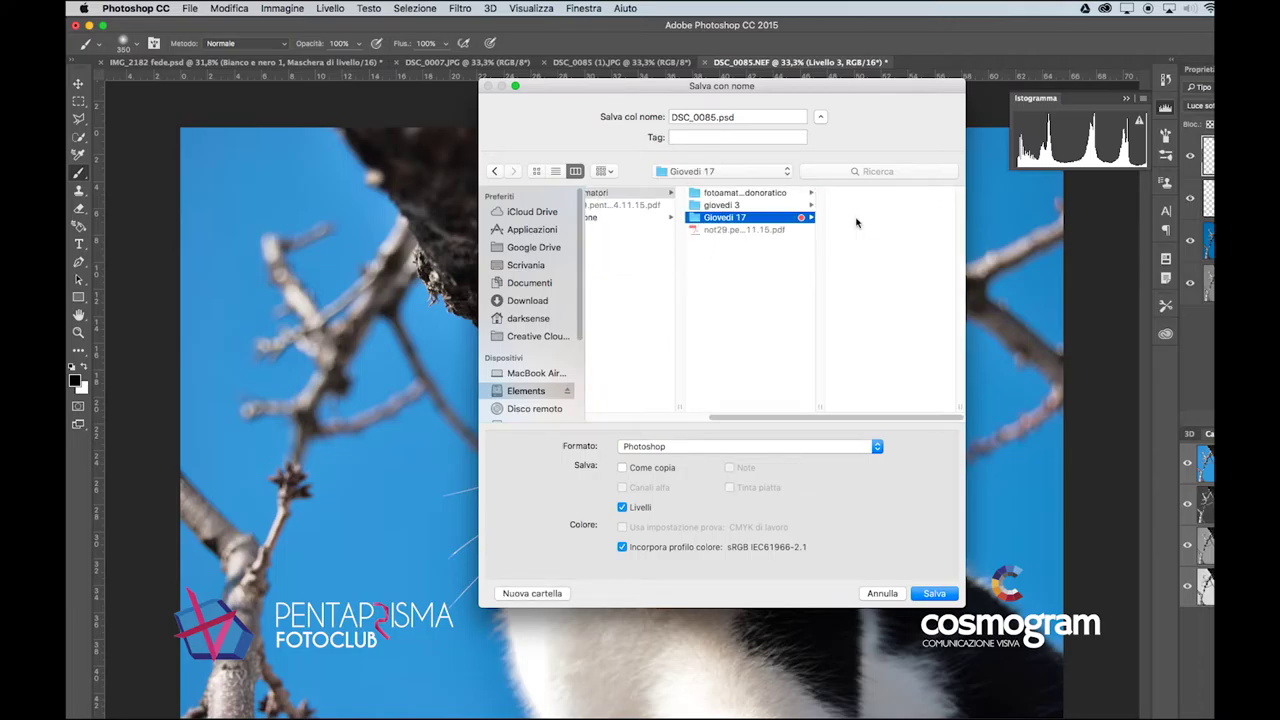
left_click(932, 593)
left_click(750, 244)
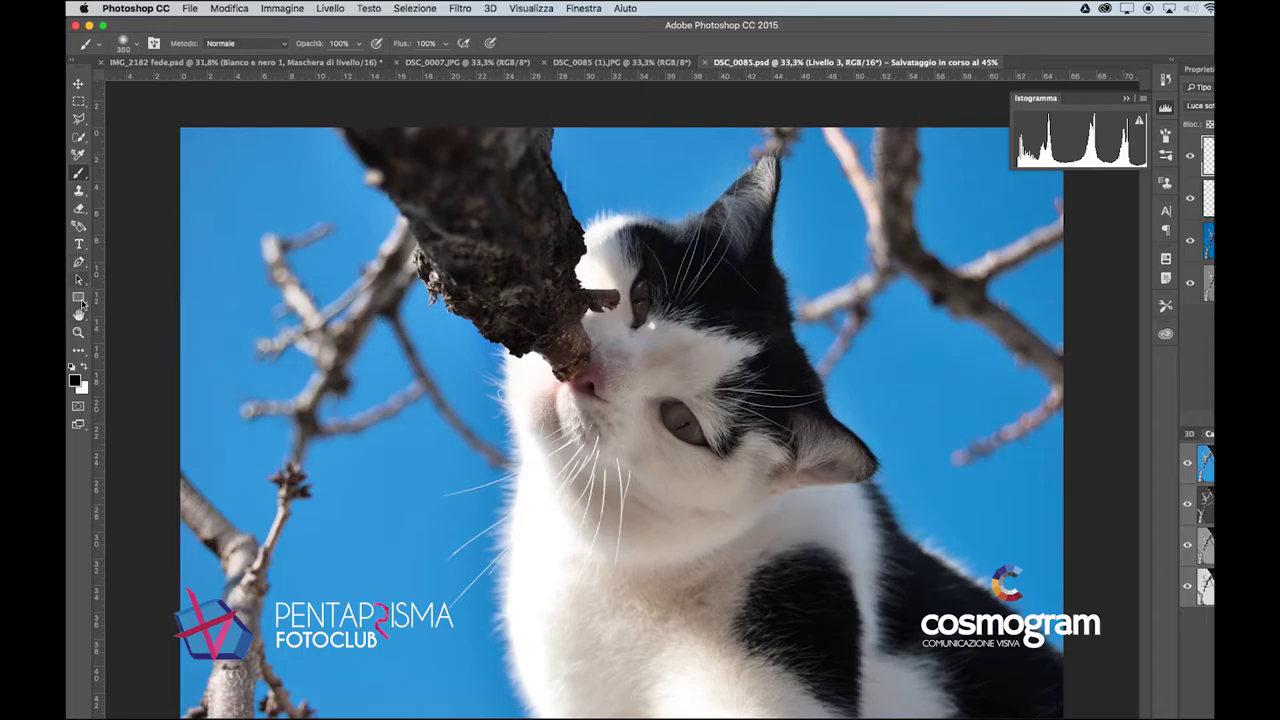
Step: Choose the Burn tool, set its brush size to 165 px, and dab it over the cat's upper eye
left_click(78, 353)
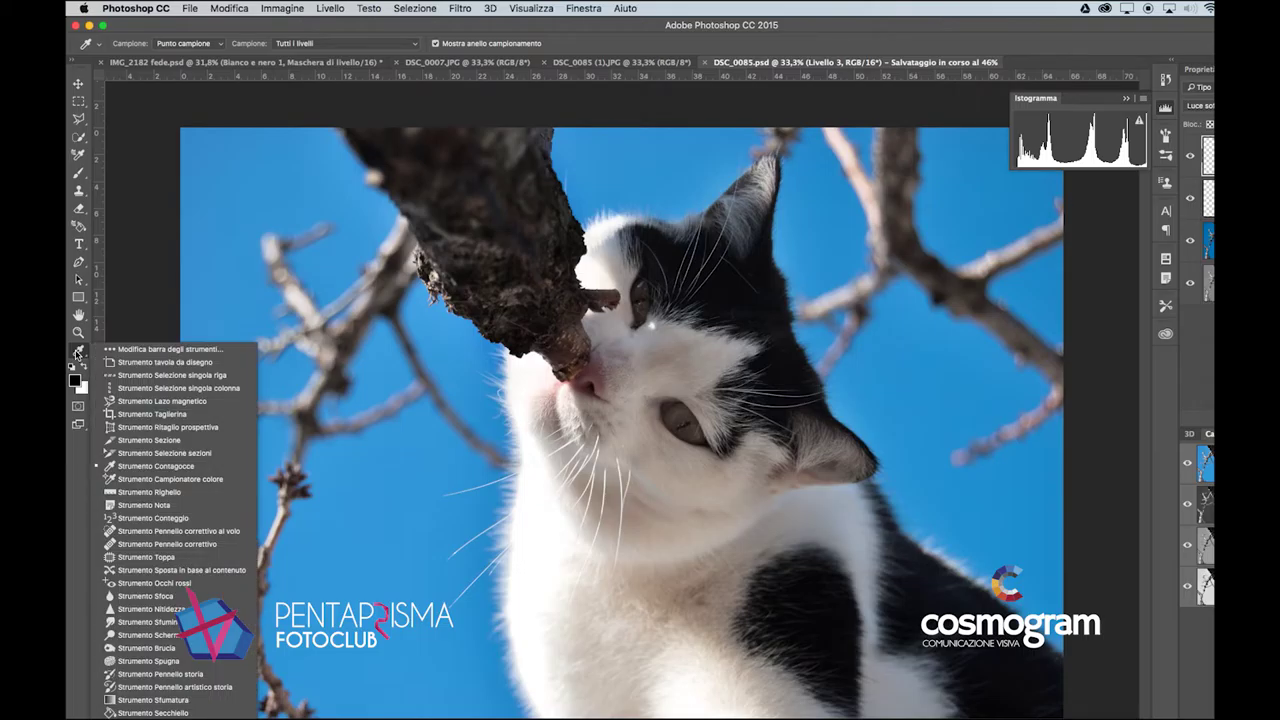
left_click(160, 648)
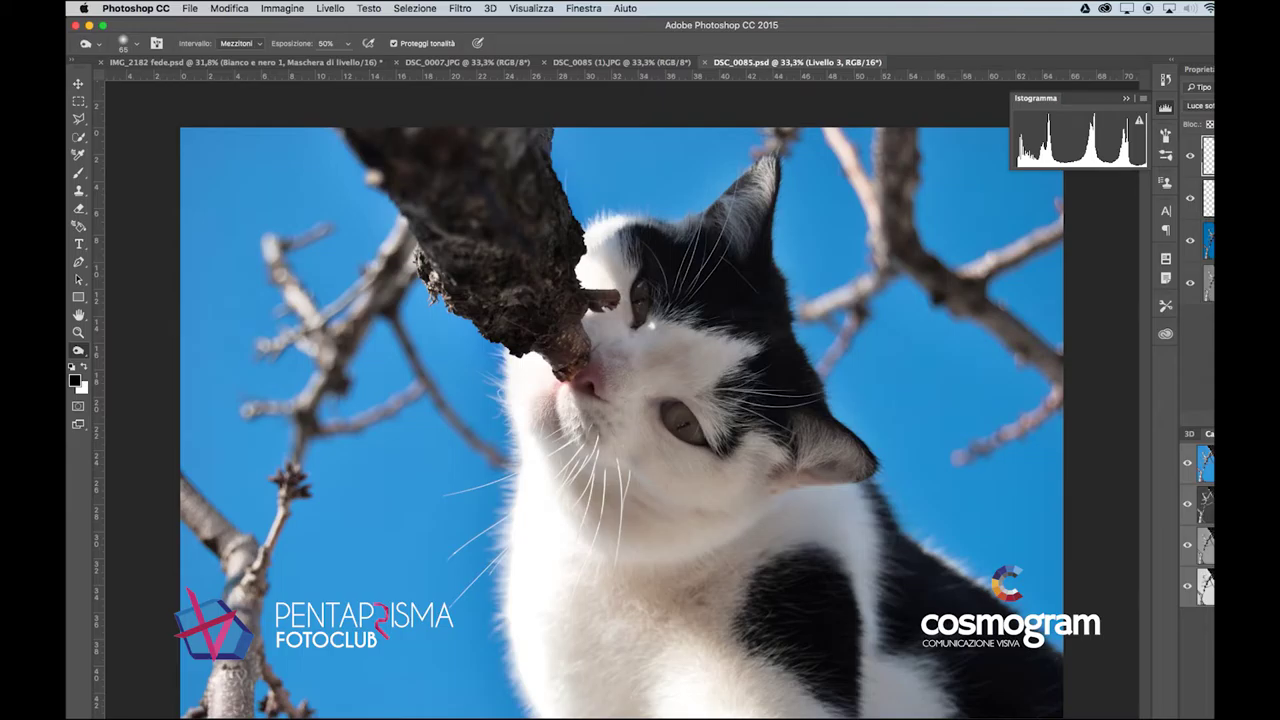
right_click(693, 440)
left_click_drag(829, 478, 840, 474)
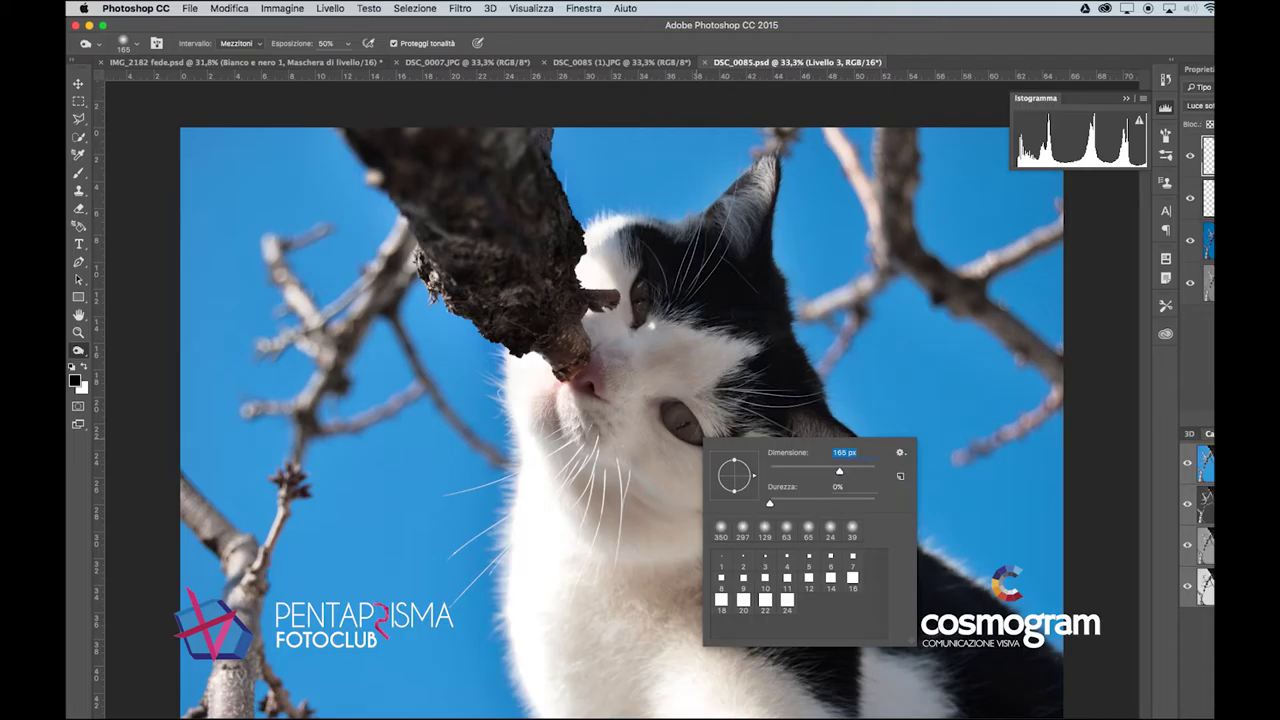
key("Return")
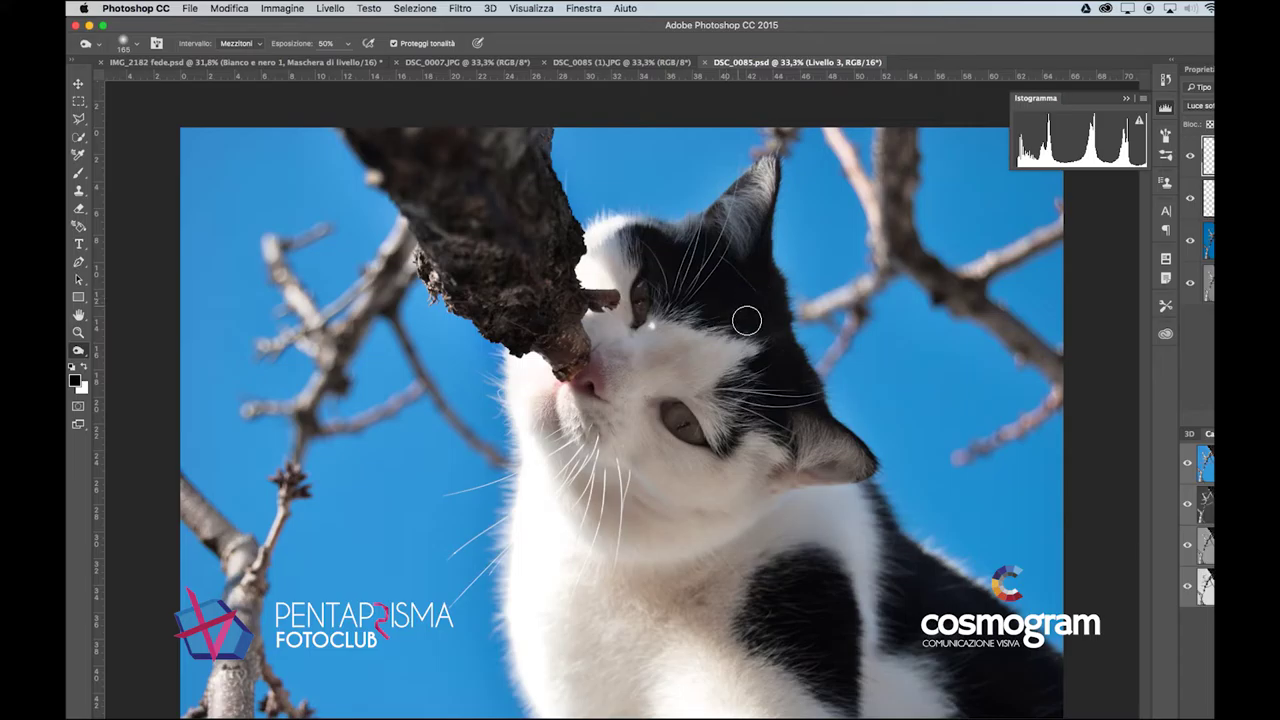
left_click(647, 310)
Step: Select the colour cat layer and burn parts of it with the range set to Ombre and the exposure at 100%
left_click(1207, 240)
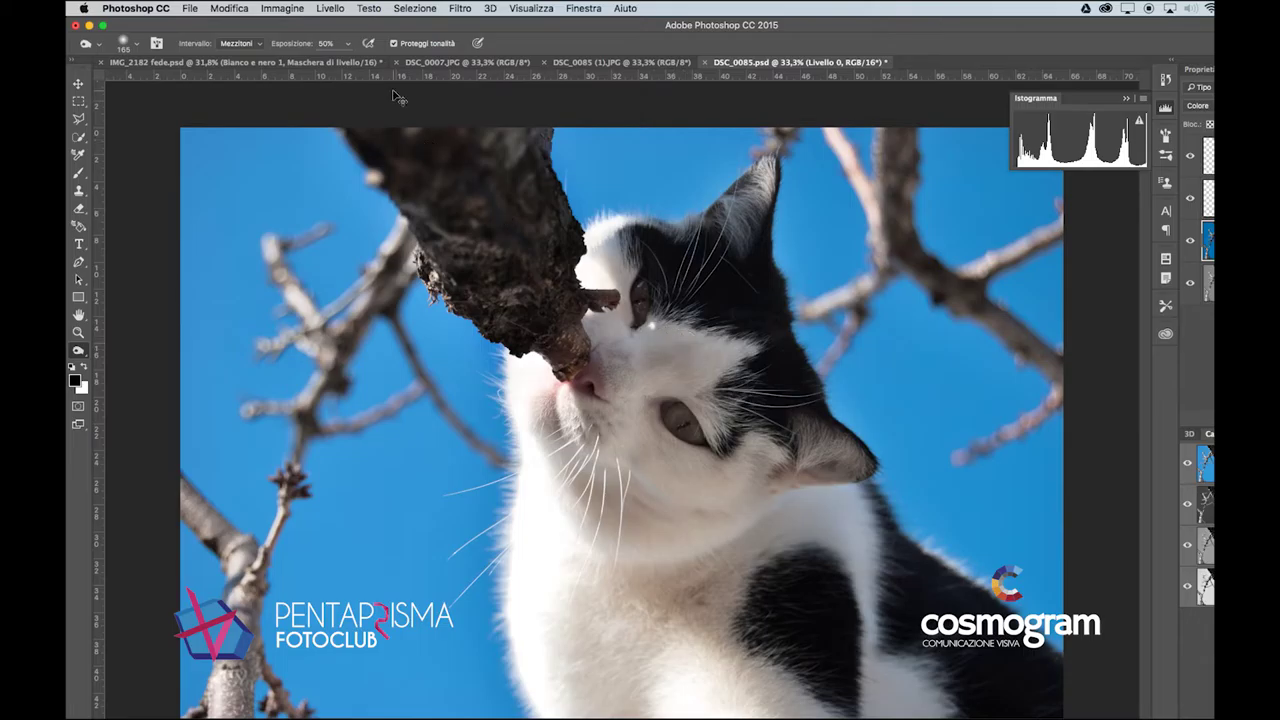
left_click(248, 44)
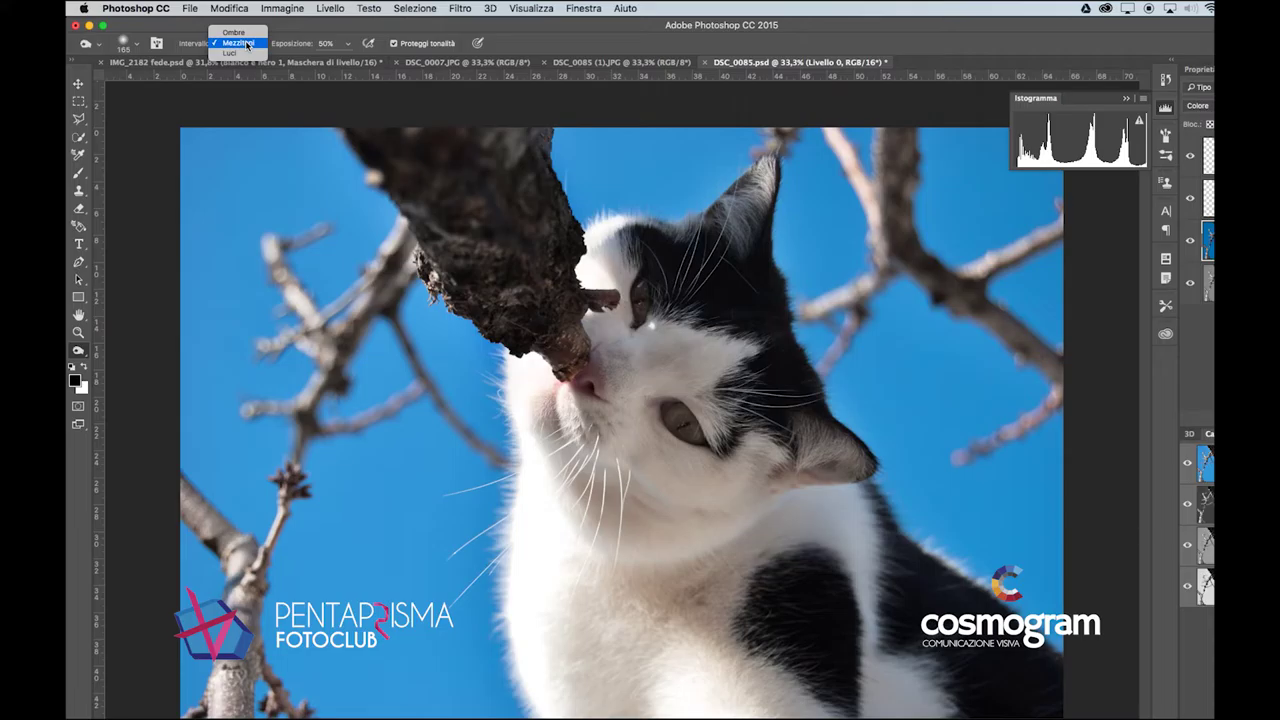
left_click(234, 32)
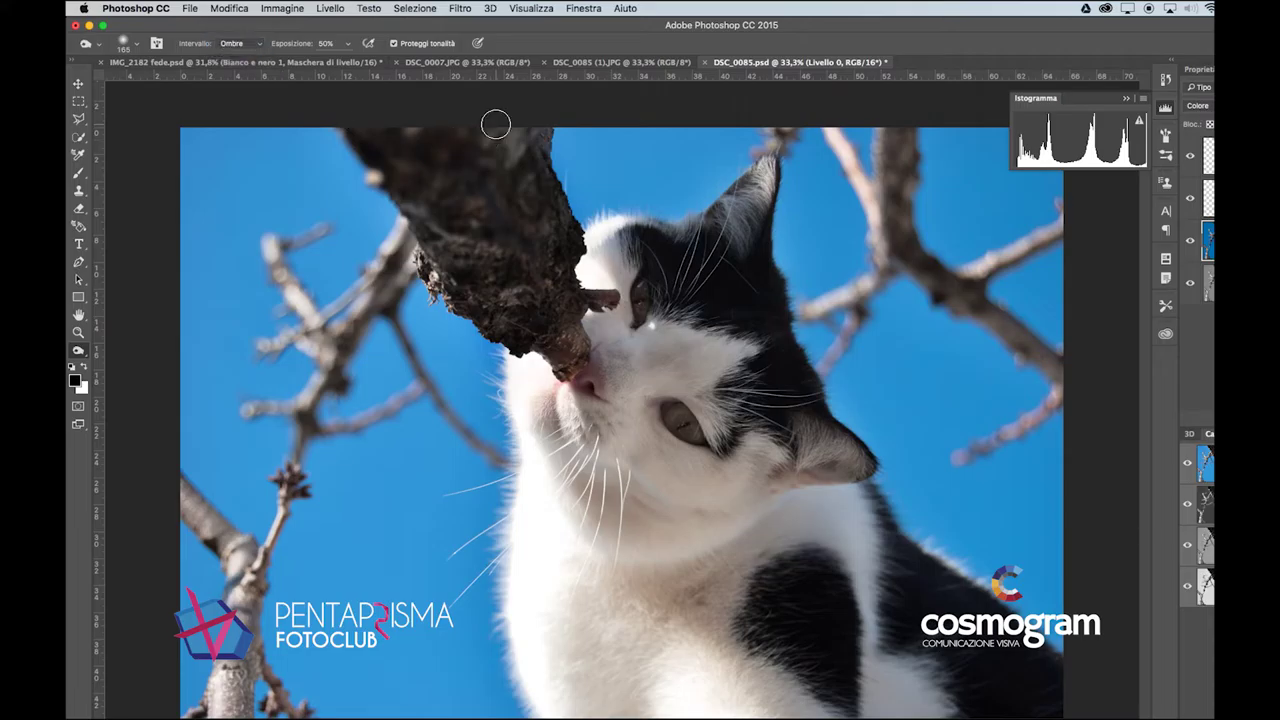
type("6")
key("Return")
left_click(349, 45)
left_click_drag(343, 58, 408, 59)
left_click(445, 154)
left_click_drag(695, 378, 696, 379)
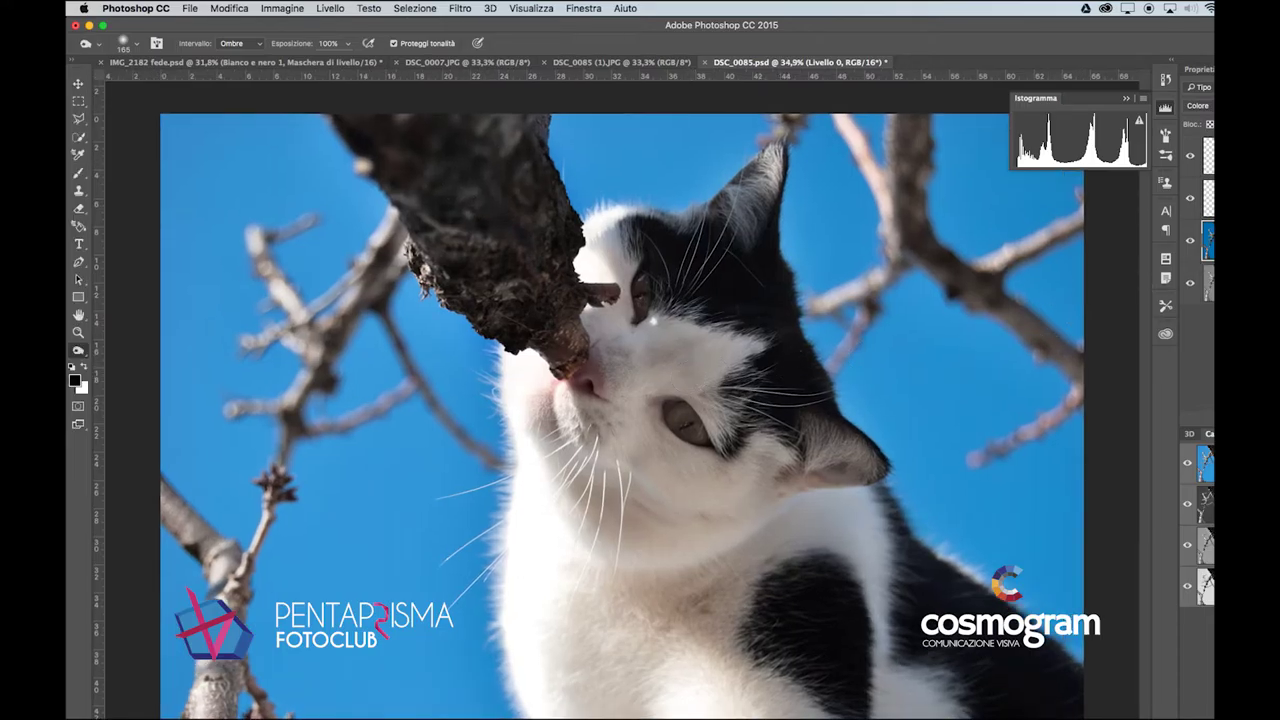
Step: Set the colour cat layer's blending mode to Normale, try a burn stroke on the large branch, and undo it
left_click(1208, 283)
left_click(1208, 240)
left_click(1200, 105)
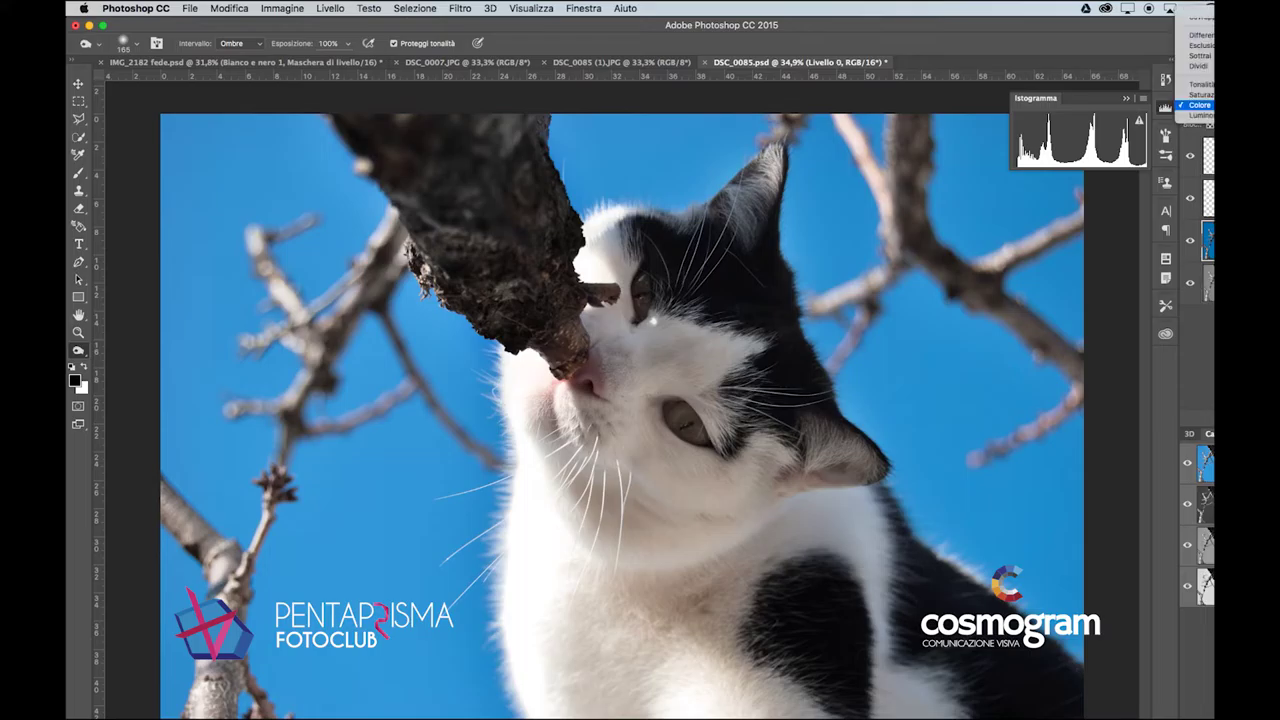
left_click(1197, 16)
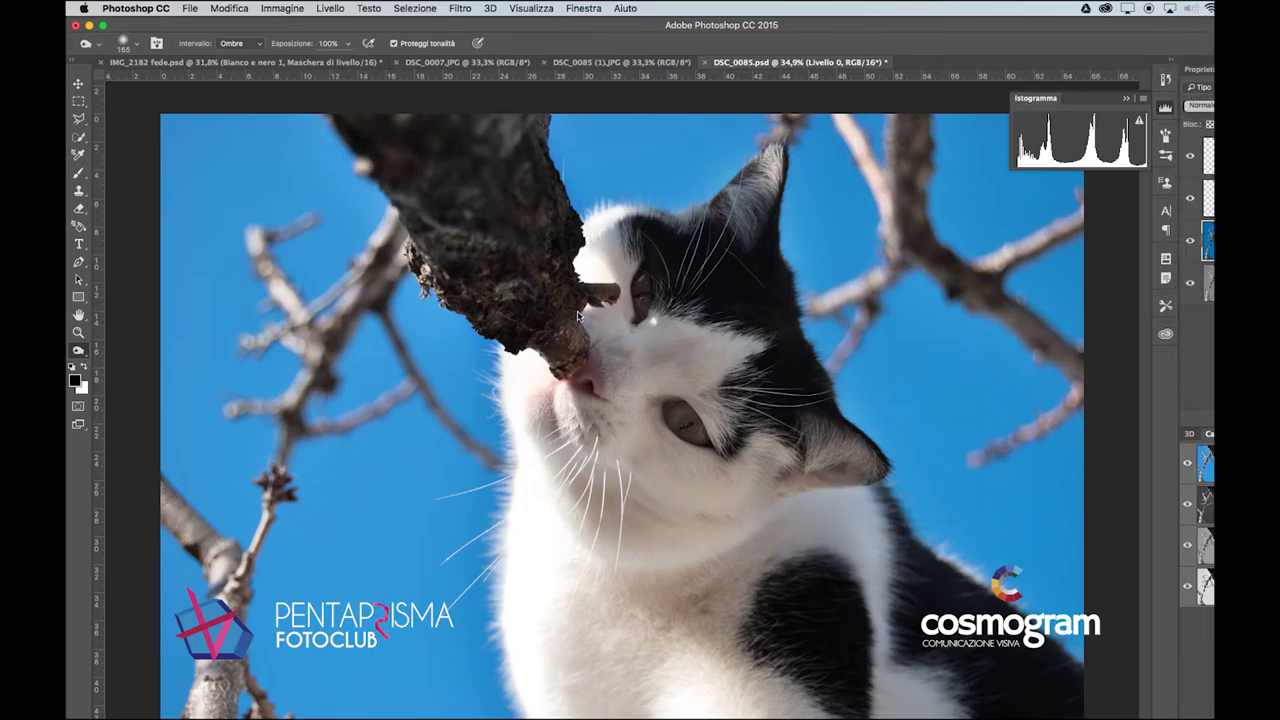
mouse_move(489, 231)
left_mouse_down()
mouse_move(525, 229)
mouse_move(535, 297)
mouse_move(533, 250)
left_mouse_up()
key("super+z")
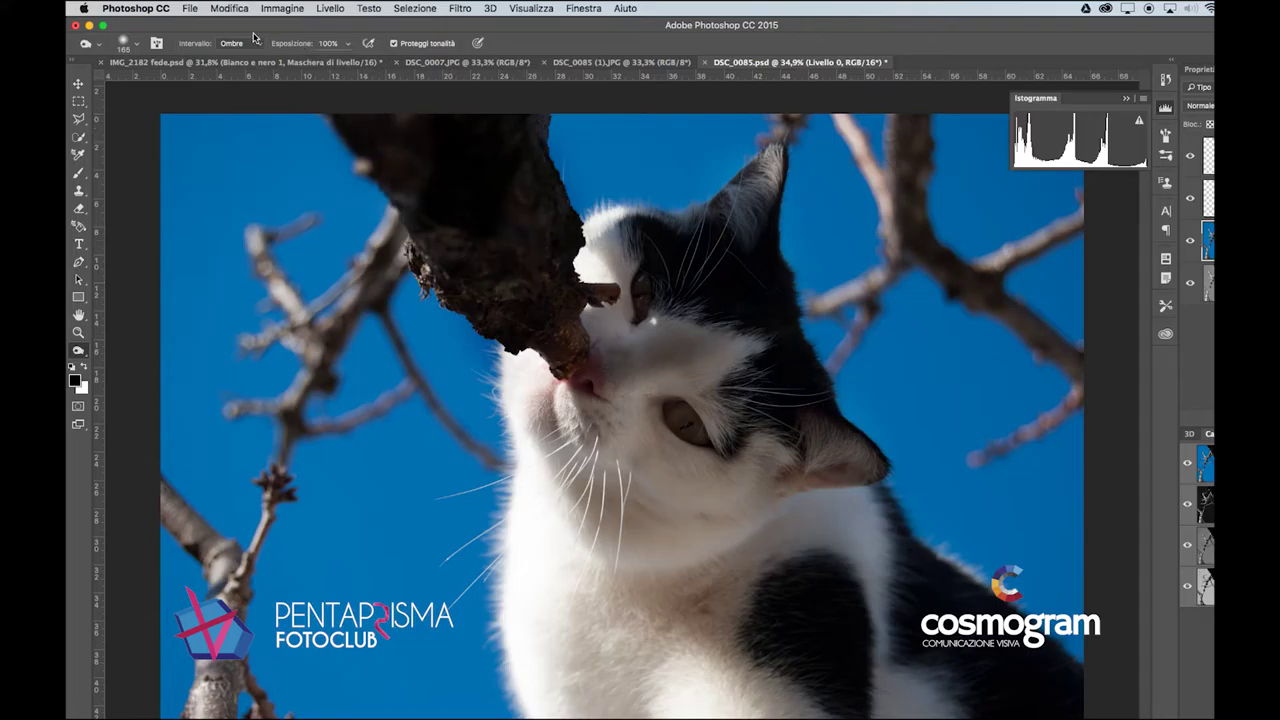
Step: Set the Burn exposure to 6% and darken the shadows of the large branch near the cat's face
left_click(347, 44)
left_click(329, 44)
left_click(329, 44)
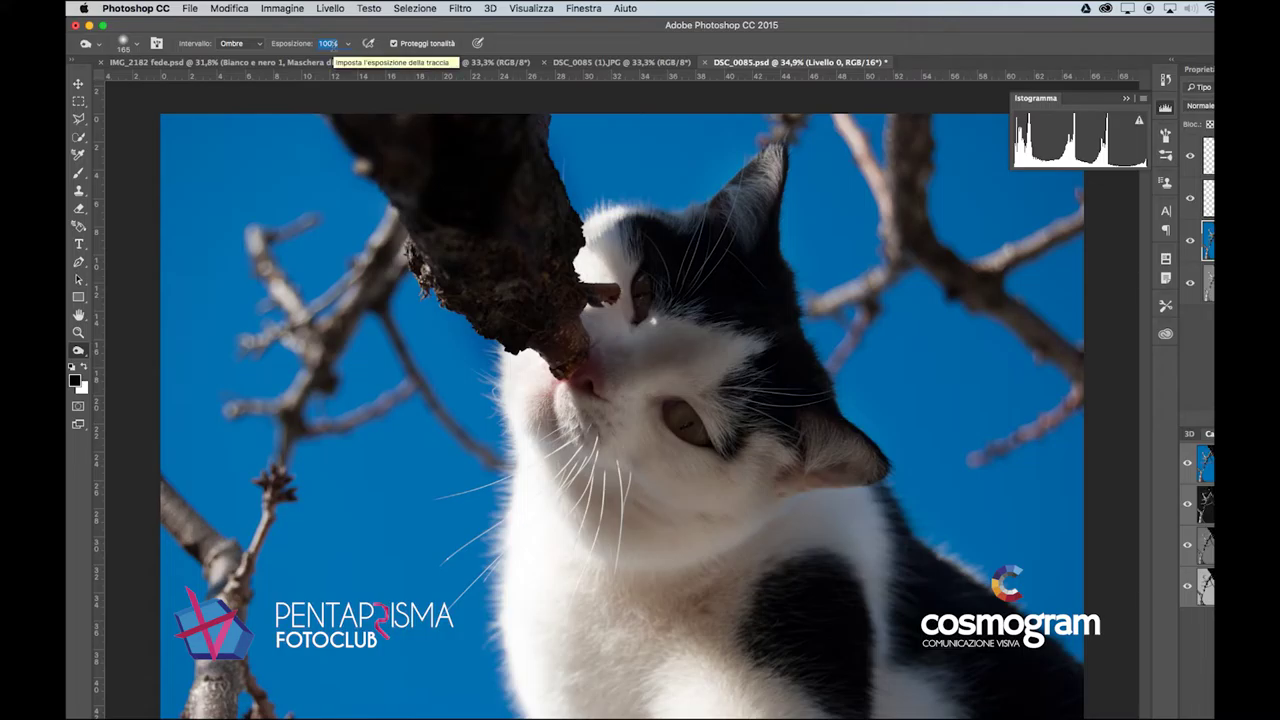
type("6")
left_click_drag(522, 242, 621, 365)
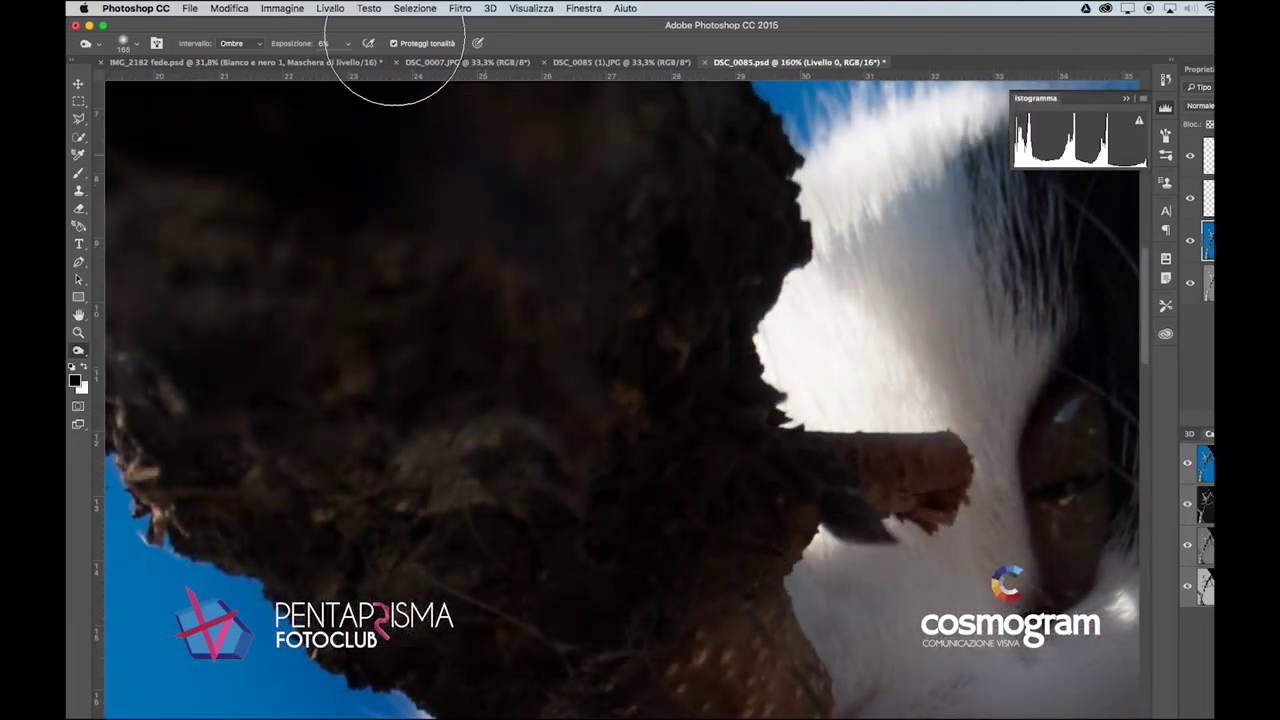
Step: Burn the highlights of the white fur beside the branch with the range on Luci, and set the exposure to 15%
left_click(238, 43)
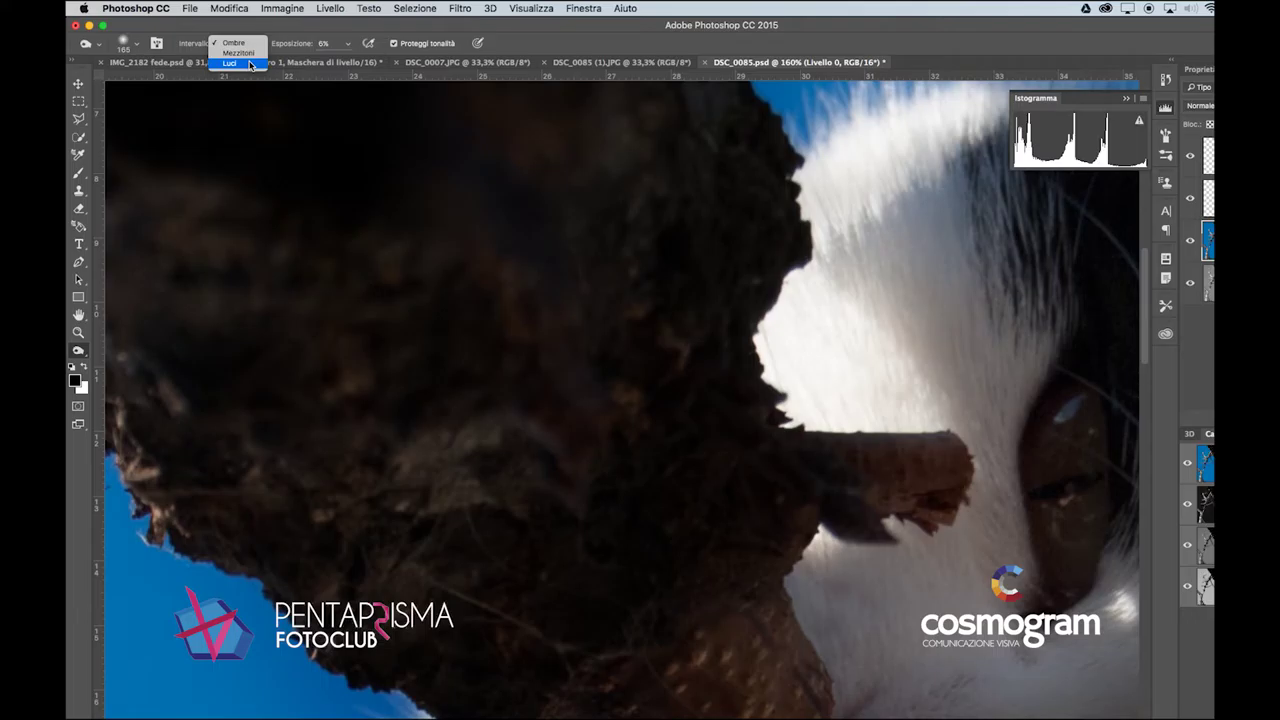
left_click(250, 64)
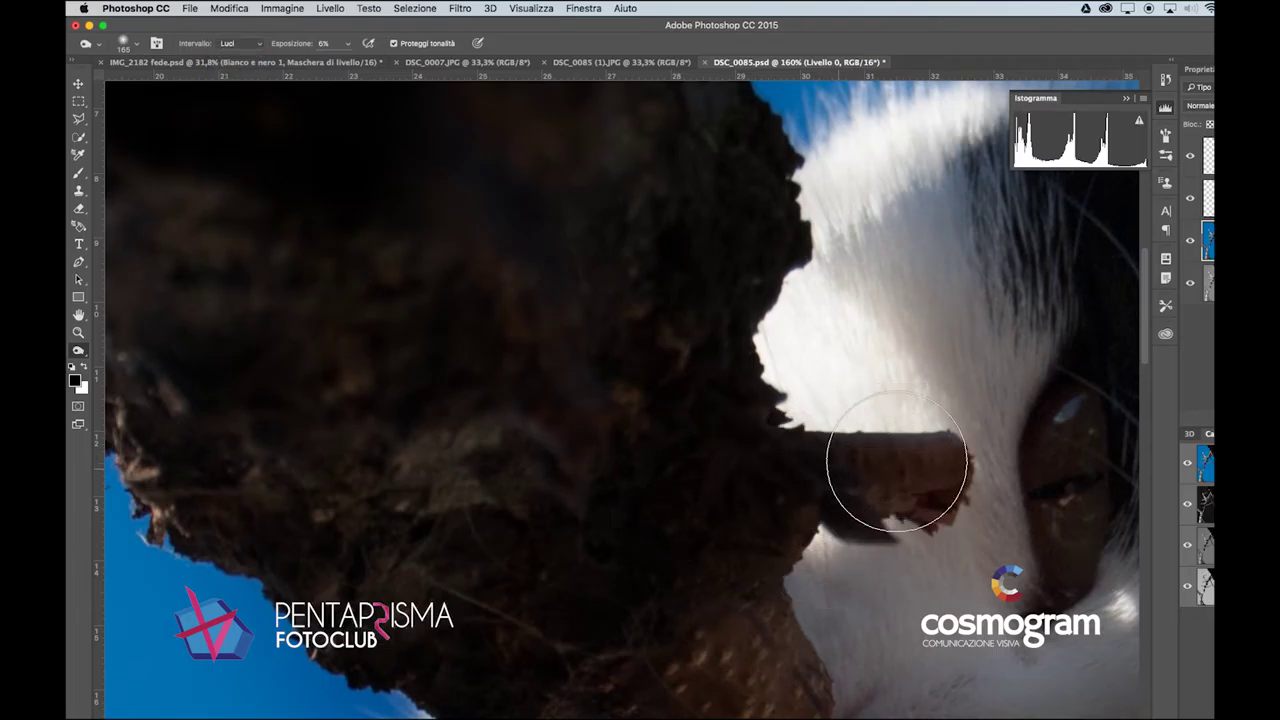
mouse_move(940, 342)
left_mouse_down()
mouse_move(953, 314)
mouse_move(964, 247)
mouse_move(906, 246)
mouse_move(1077, 57)
mouse_move(993, 130)
mouse_move(964, 202)
mouse_move(904, 250)
mouse_move(941, 209)
mouse_move(951, 258)
left_mouse_up()
left_click(323, 43)
type("15")
key("Return")
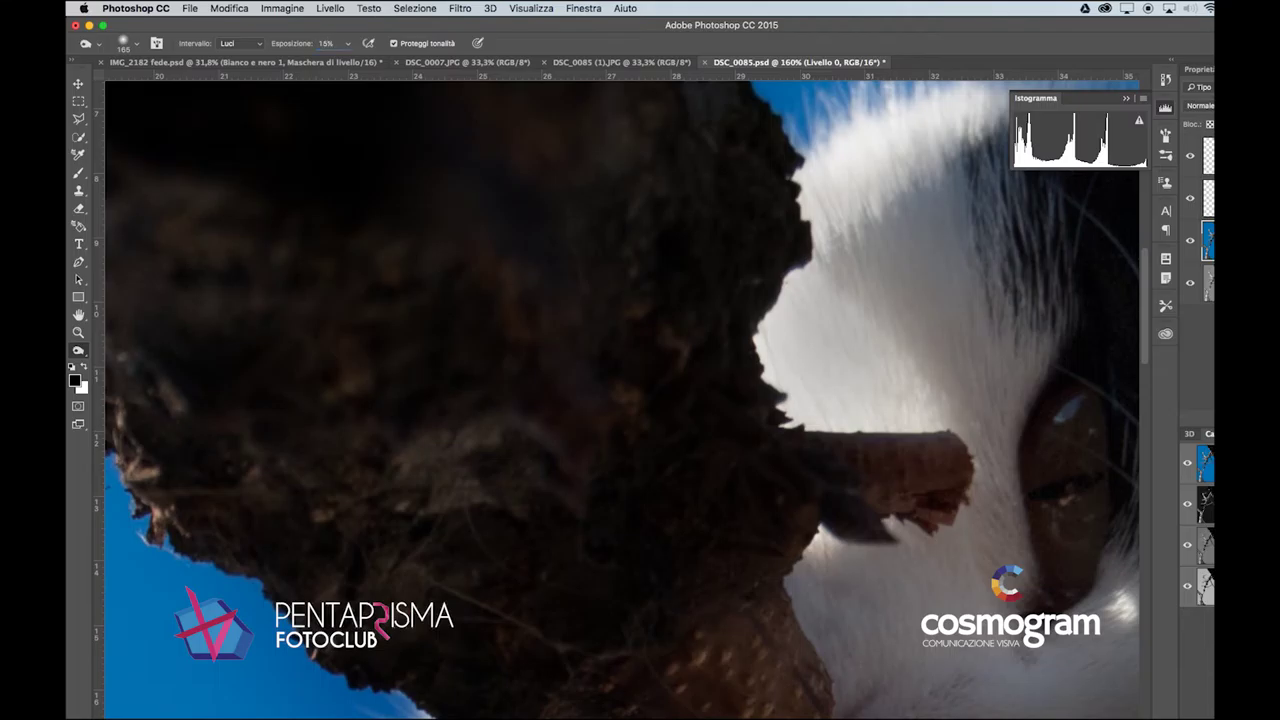
Step: Switch the Burn range to Mezzitoni and darken the white fur between the branch and the cat's eye
left_click(240, 44)
left_click(240, 30)
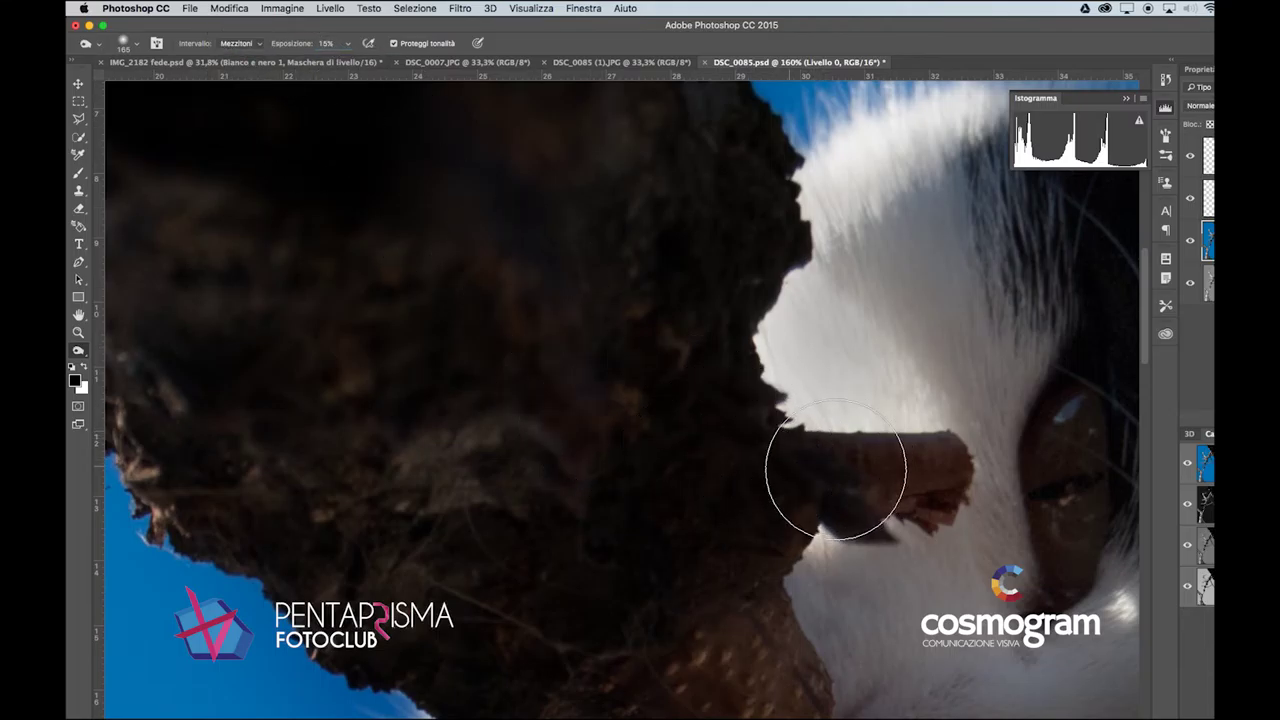
mouse_move(948, 206)
left_mouse_down()
mouse_move(926, 275)
mouse_move(968, 288)
mouse_move(929, 311)
mouse_move(994, 370)
mouse_move(902, 422)
mouse_move(905, 435)
mouse_move(1022, 394)
mouse_move(995, 466)
mouse_move(1010, 517)
mouse_move(1023, 519)
mouse_move(1067, 388)
left_mouse_up()
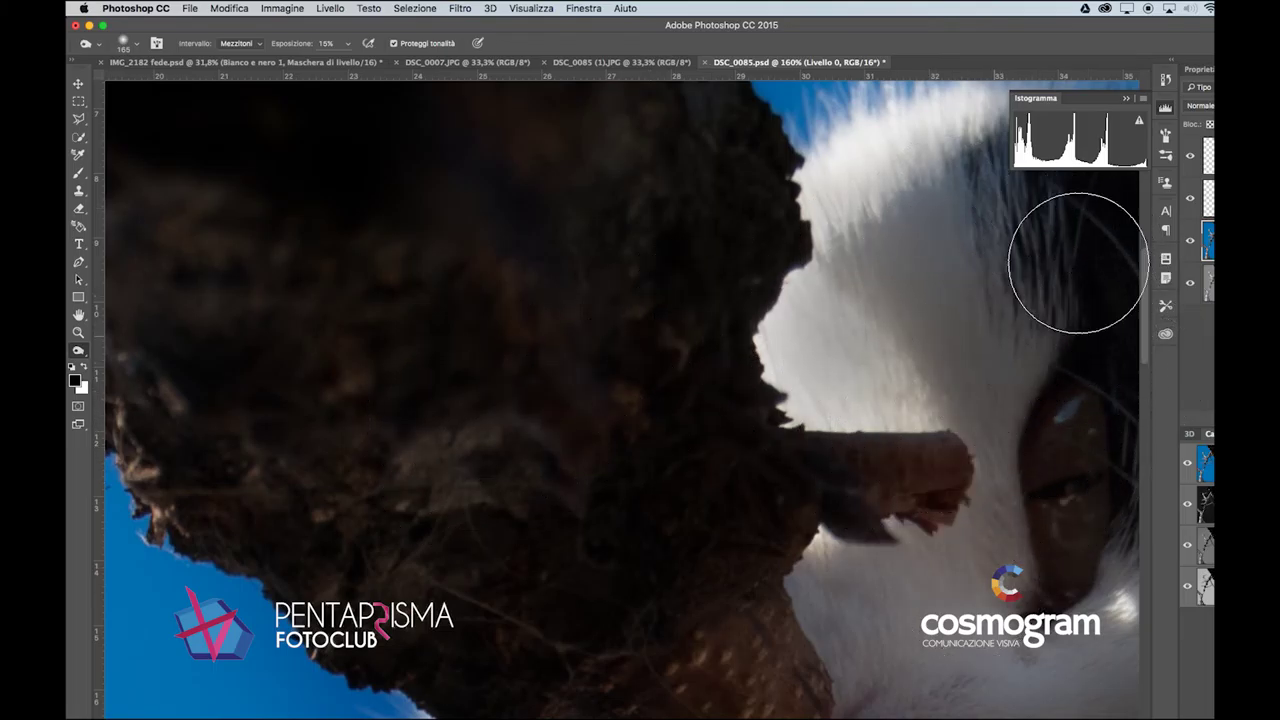
left_click(943, 397)
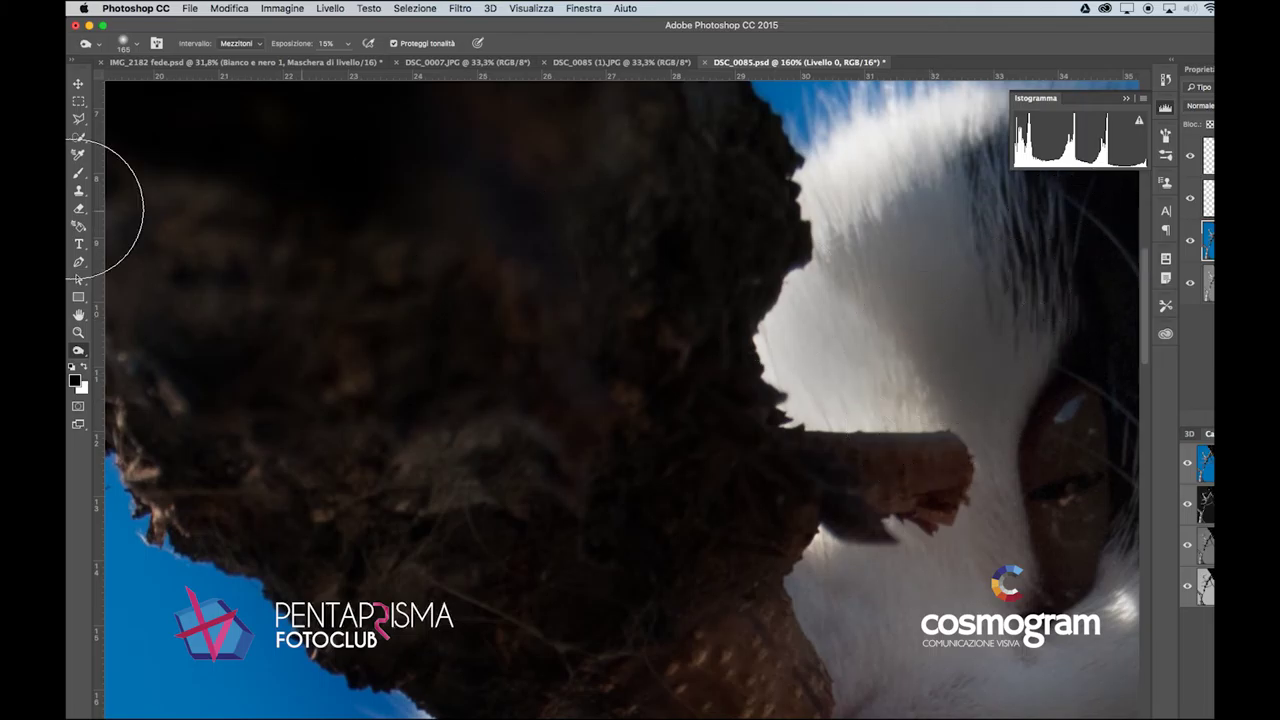
Step: Try the Dodge tool with the range on Luci over the white fur at the branch's edge, and undo the stroke
right_click(80, 352)
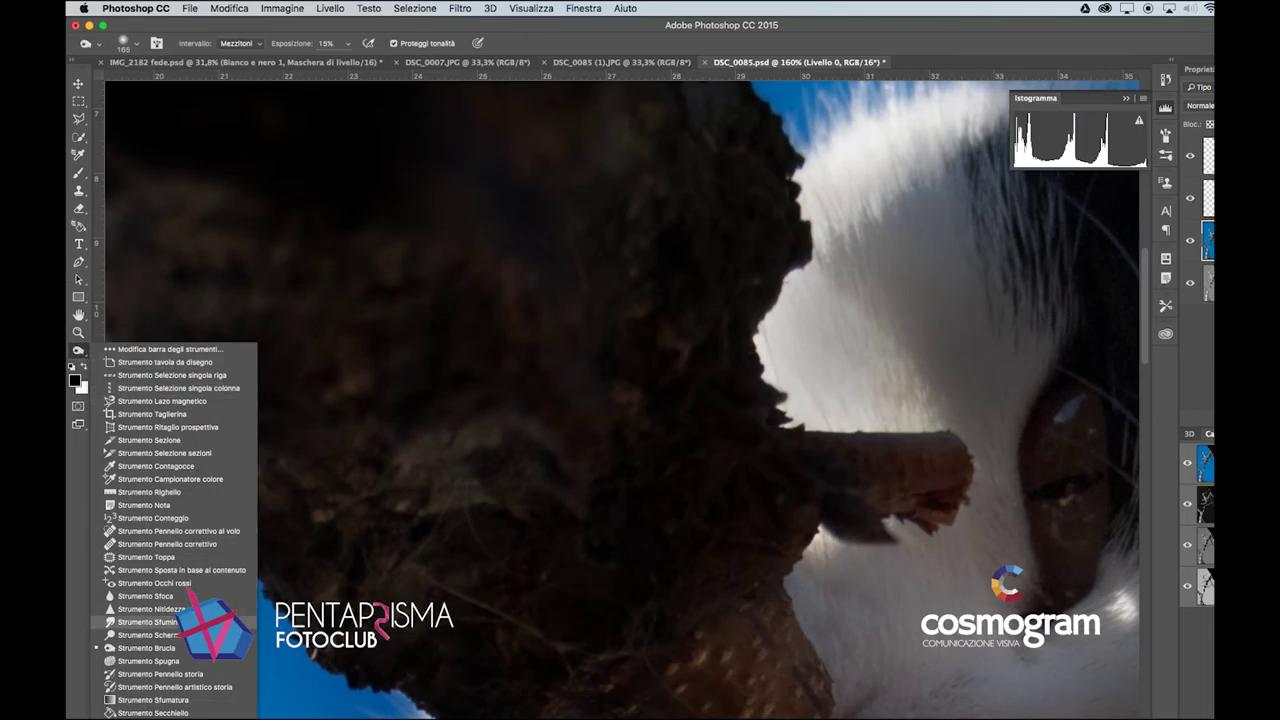
left_click(140, 635)
left_click(250, 43)
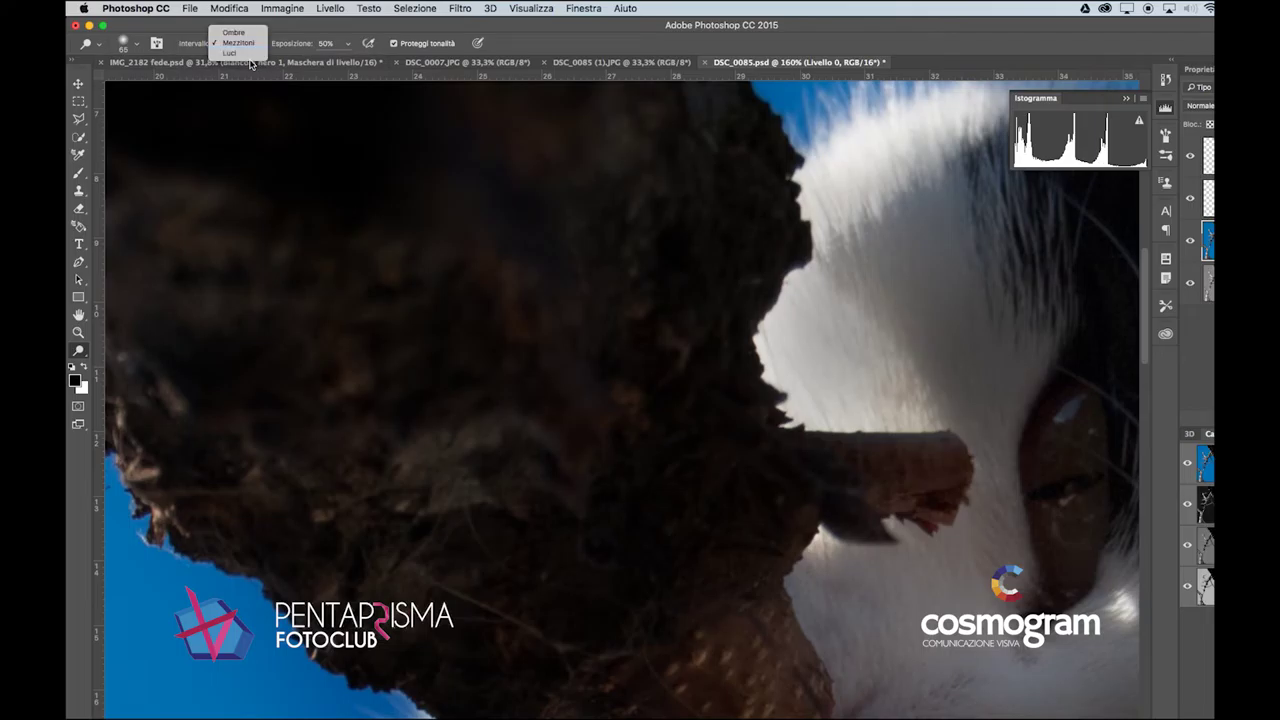
left_click(240, 57)
mouse_move(853, 362)
left_mouse_down()
mouse_move(797, 390)
mouse_move(897, 365)
mouse_move(940, 370)
mouse_move(922, 389)
mouse_move(931, 399)
mouse_move(764, 414)
mouse_move(780, 343)
left_mouse_up()
key("super+z")
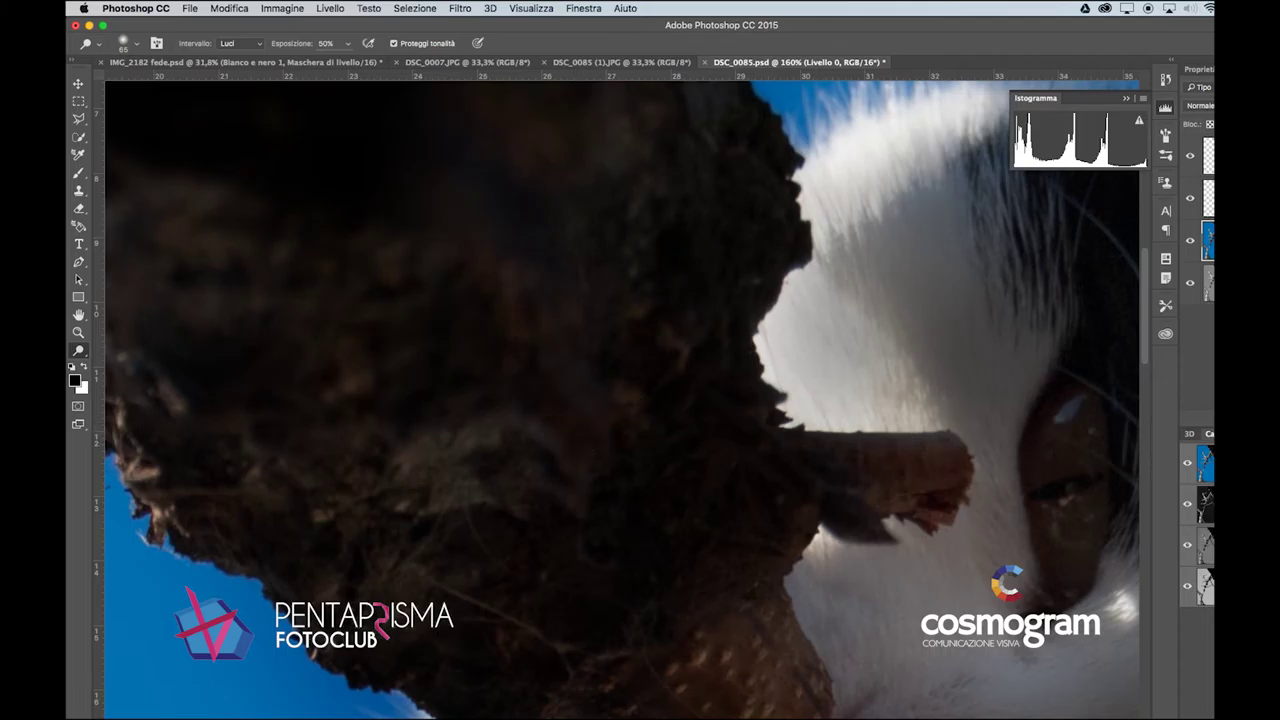
Step: Return the colour cat layer's blending mode to Colore and fit the whole image in the window
left_click(1198, 105)
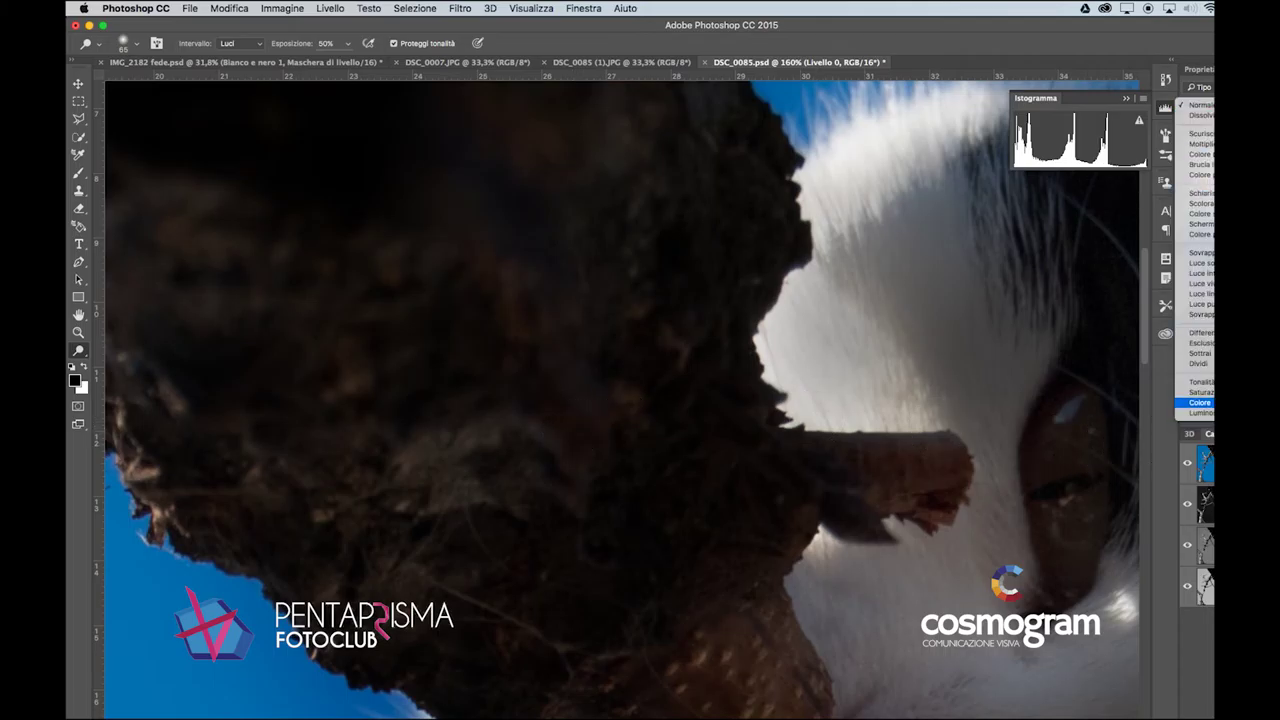
left_click(1196, 402)
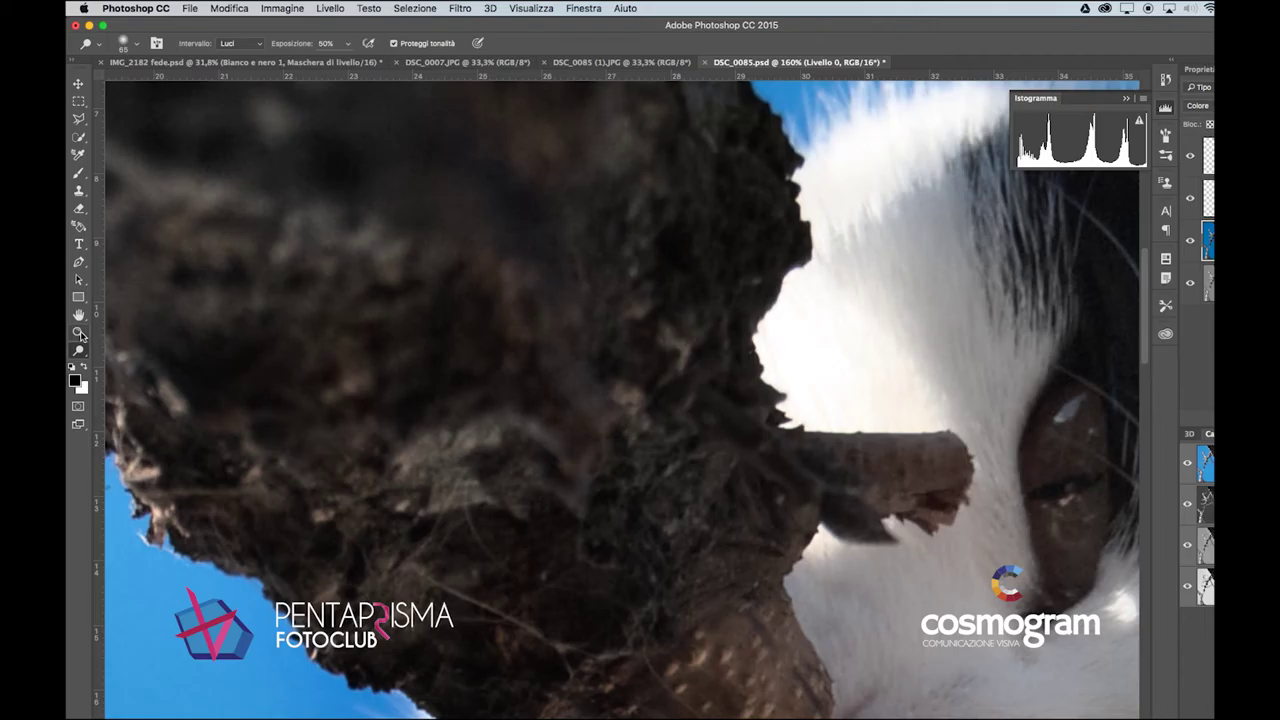
left_click(78, 333)
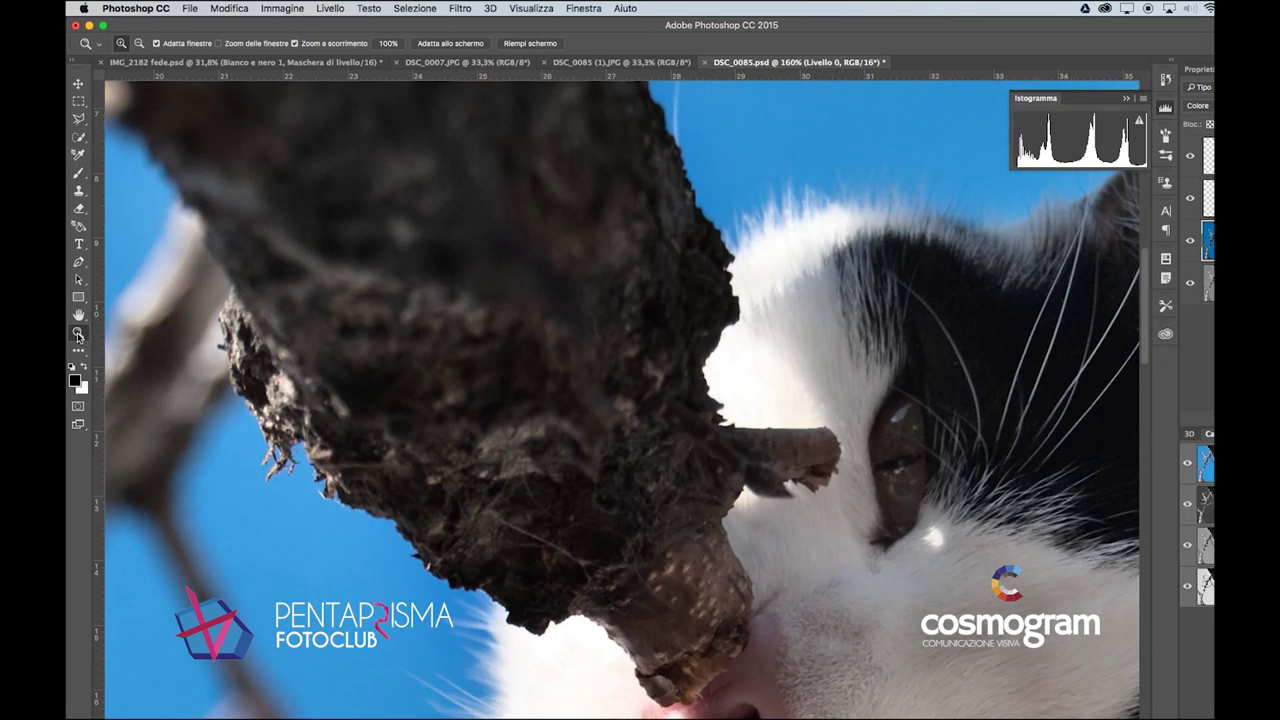
double_click(78, 316)
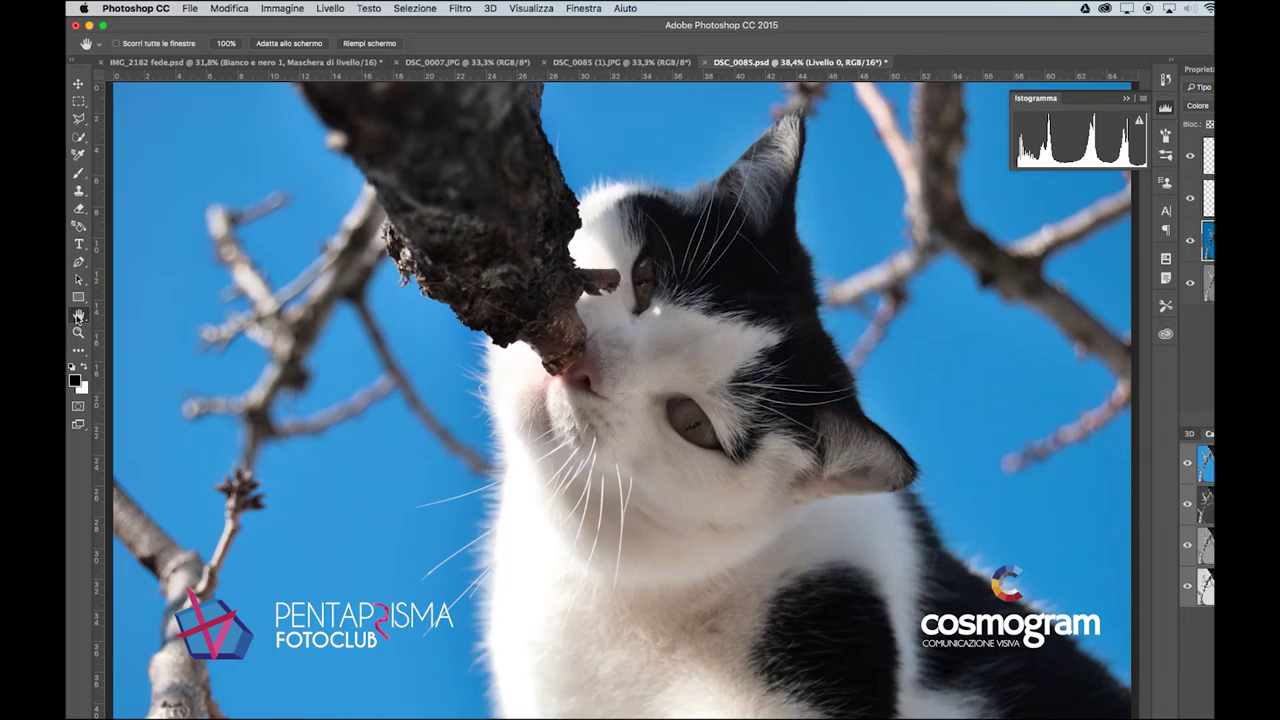
Step: Toggle the visibility of the two uppermost layers to compare their effect, and leave the topmost layer hidden
left_click(1190, 156)
left_click(1190, 198)
left_click(1190, 198)
left_click(1190, 156)
left_click(1190, 159)
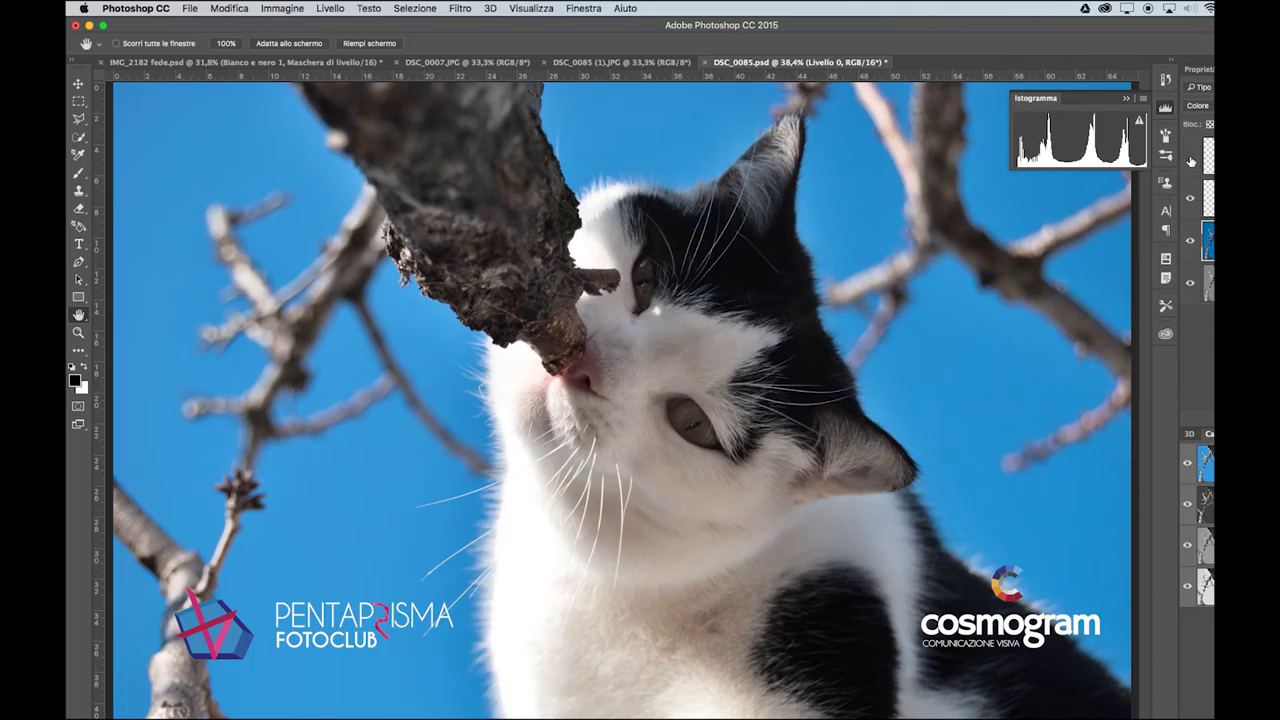
Step: Save the layered cat image as DSC_0085.psd in the Giovedi 17 folder, replacing the existing file and keeping Ottimizza compatibilità enabled
left_click(195, 8)
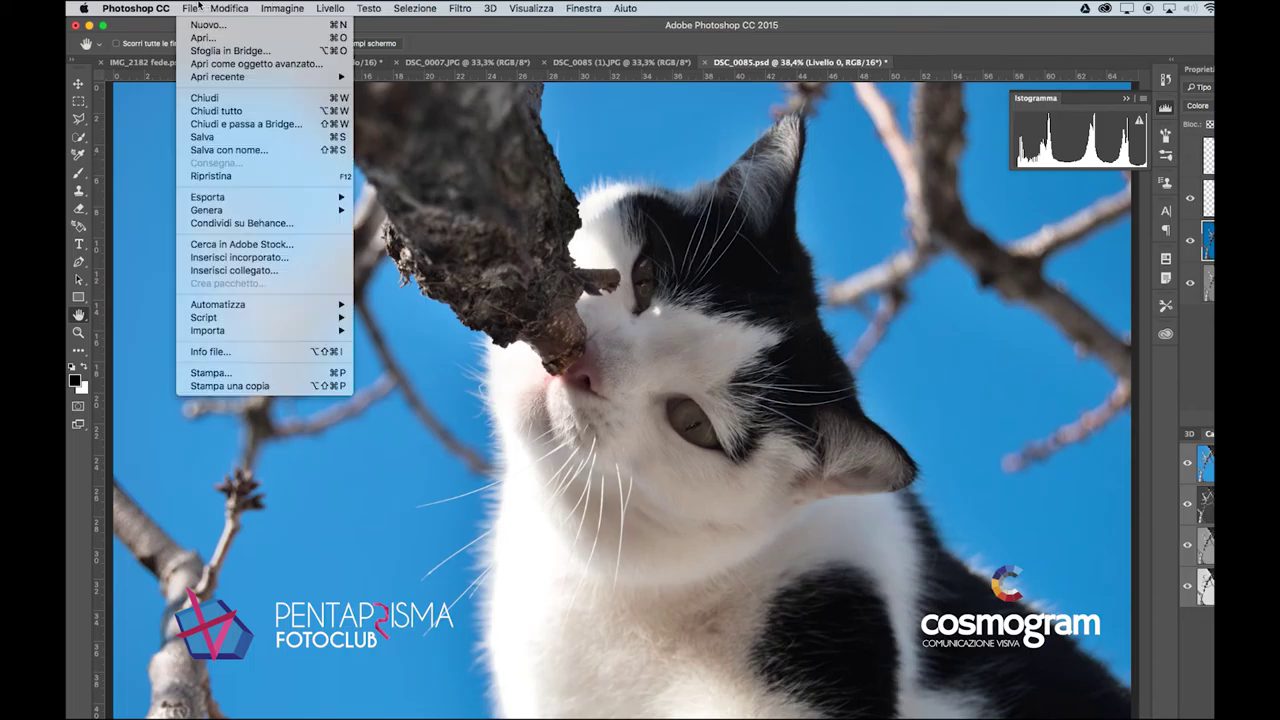
left_click(222, 149)
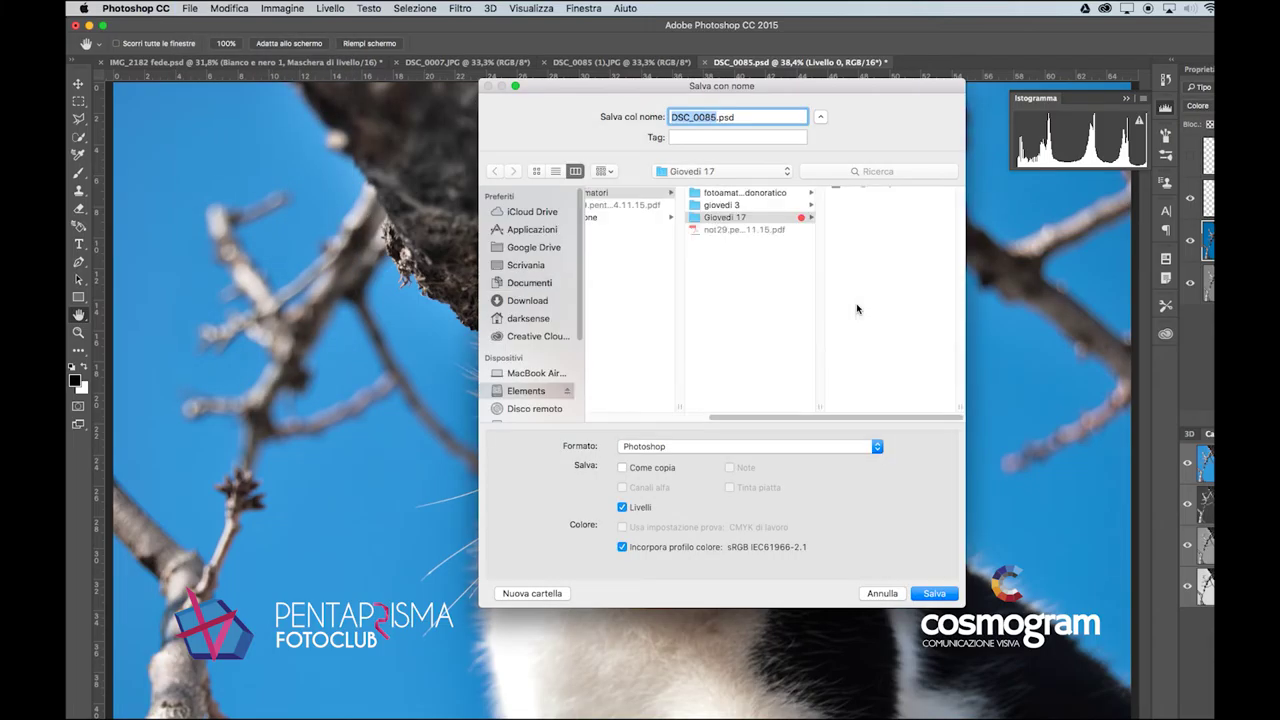
left_click(939, 596)
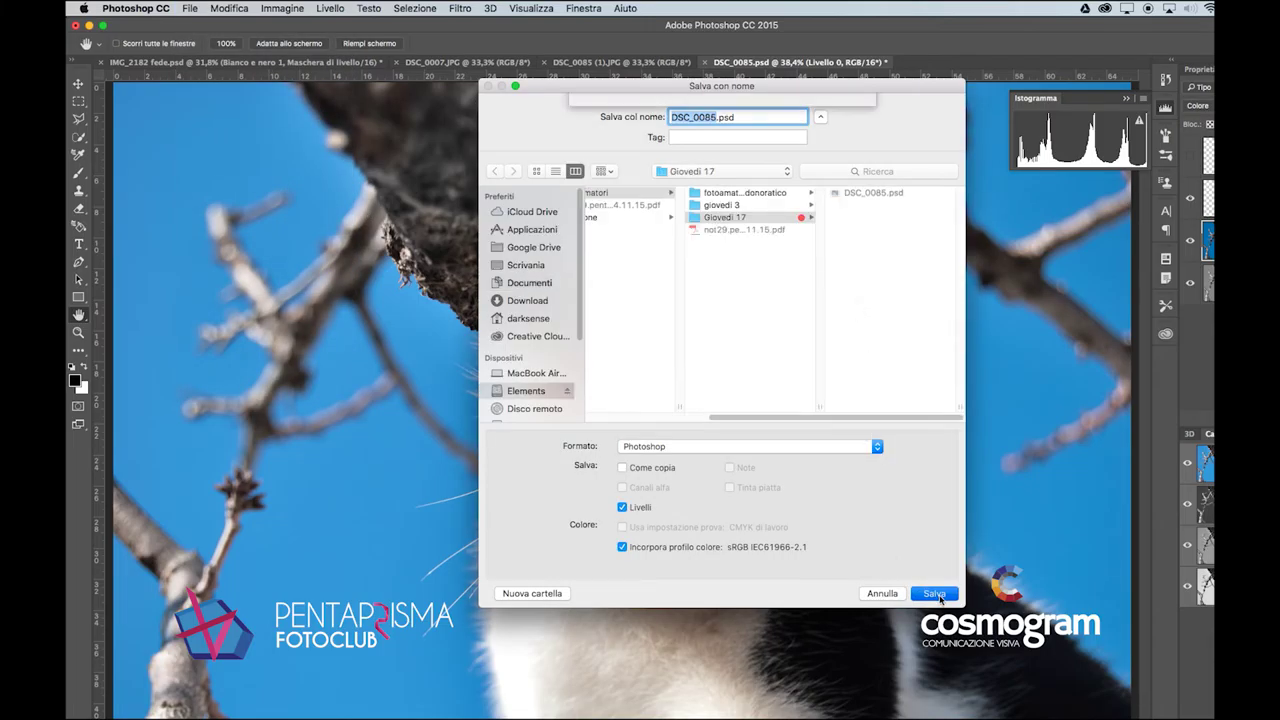
left_click(833, 162)
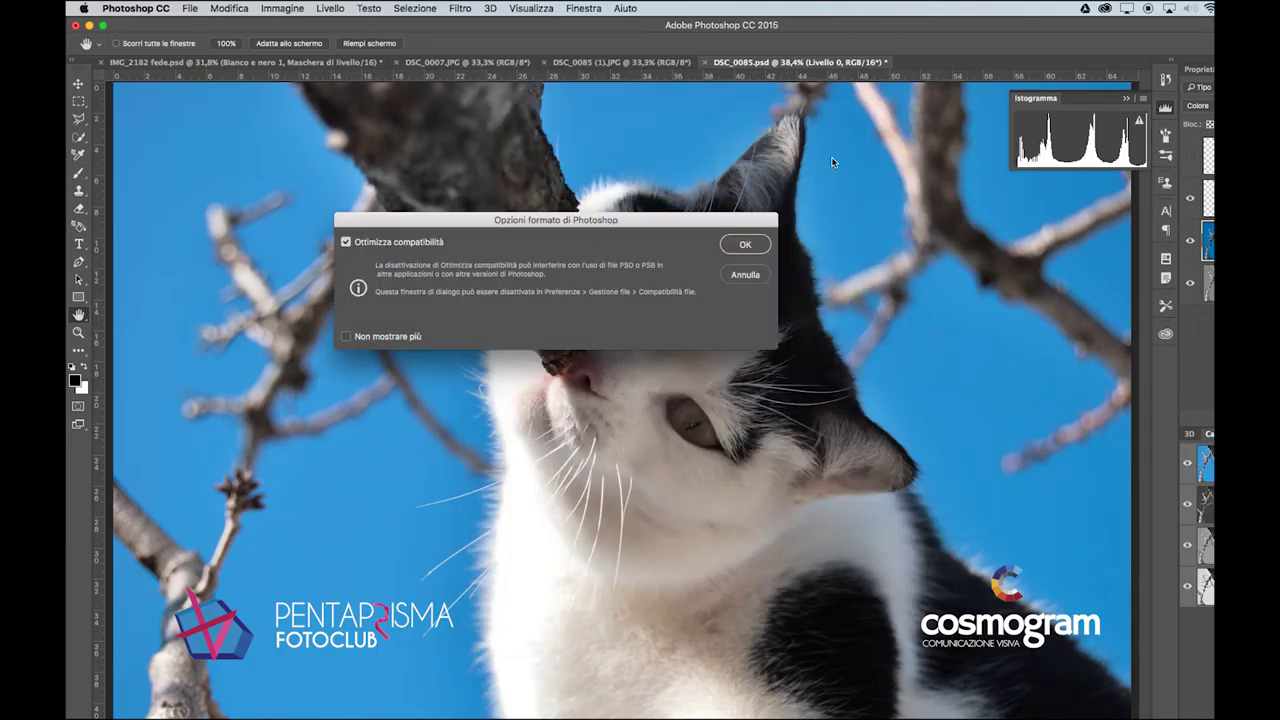
left_click(752, 244)
Step: Switch to the lake landscape document and save it as IMG_2182 fede.psd in the Giovedi 17 folder, keeping Ottimizza compatibilità enabled
left_click(498, 64)
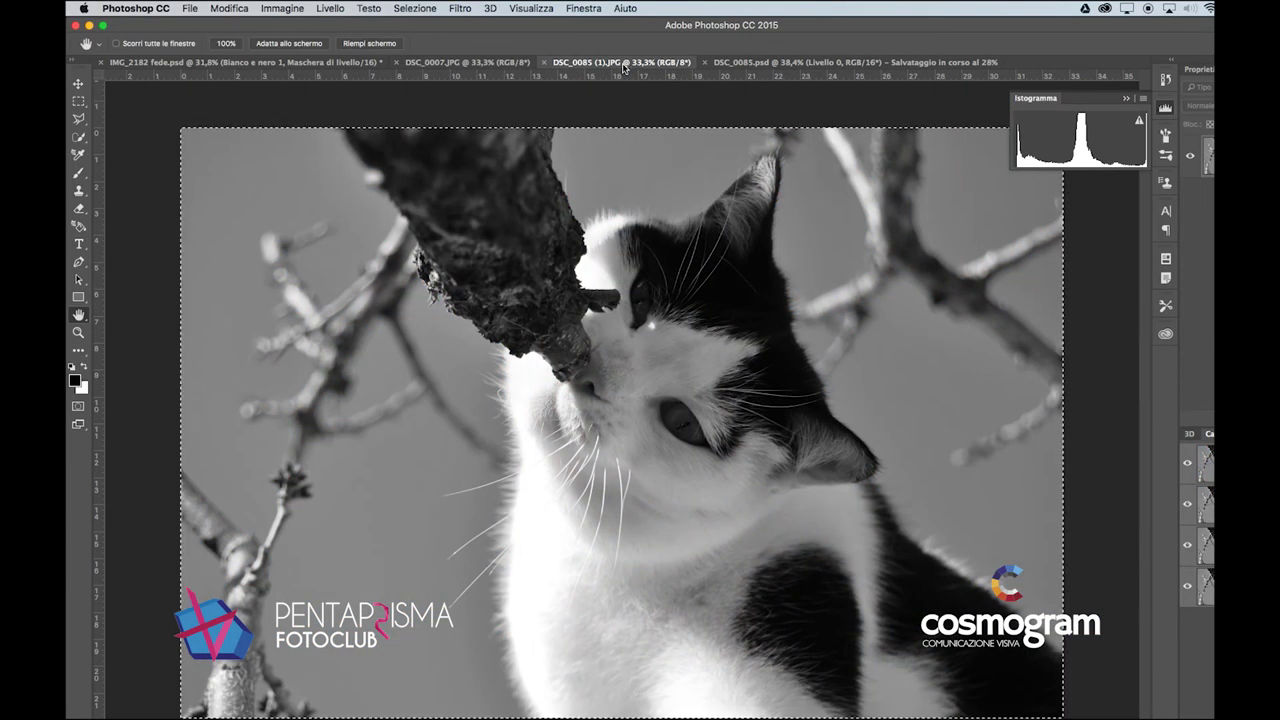
left_click(498, 64)
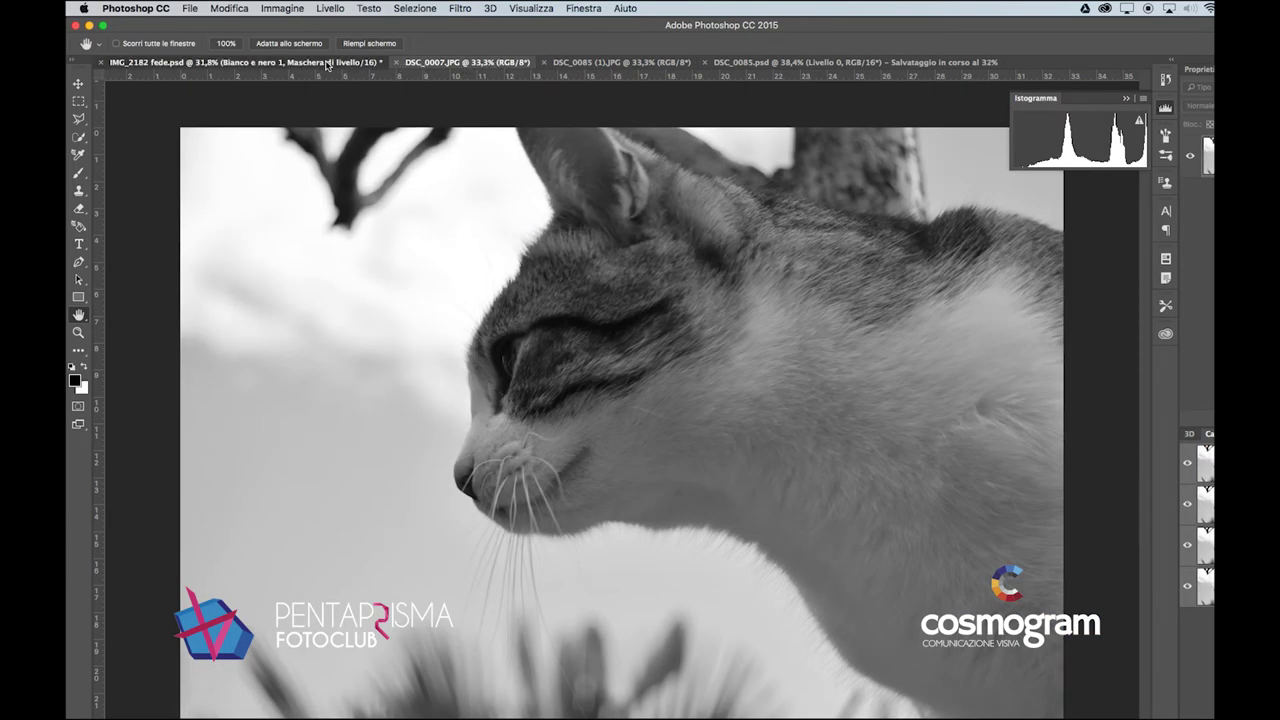
left_click(326, 63)
left_click(195, 8)
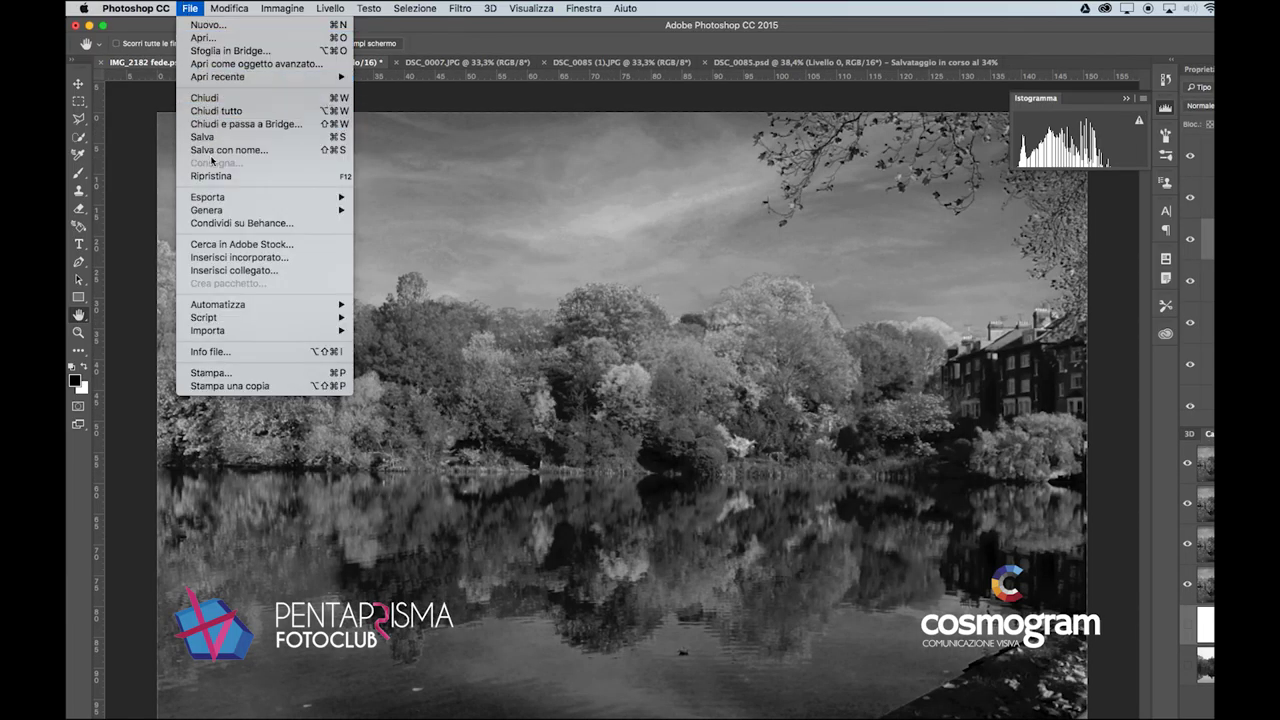
left_click(199, 7)
left_click(199, 7)
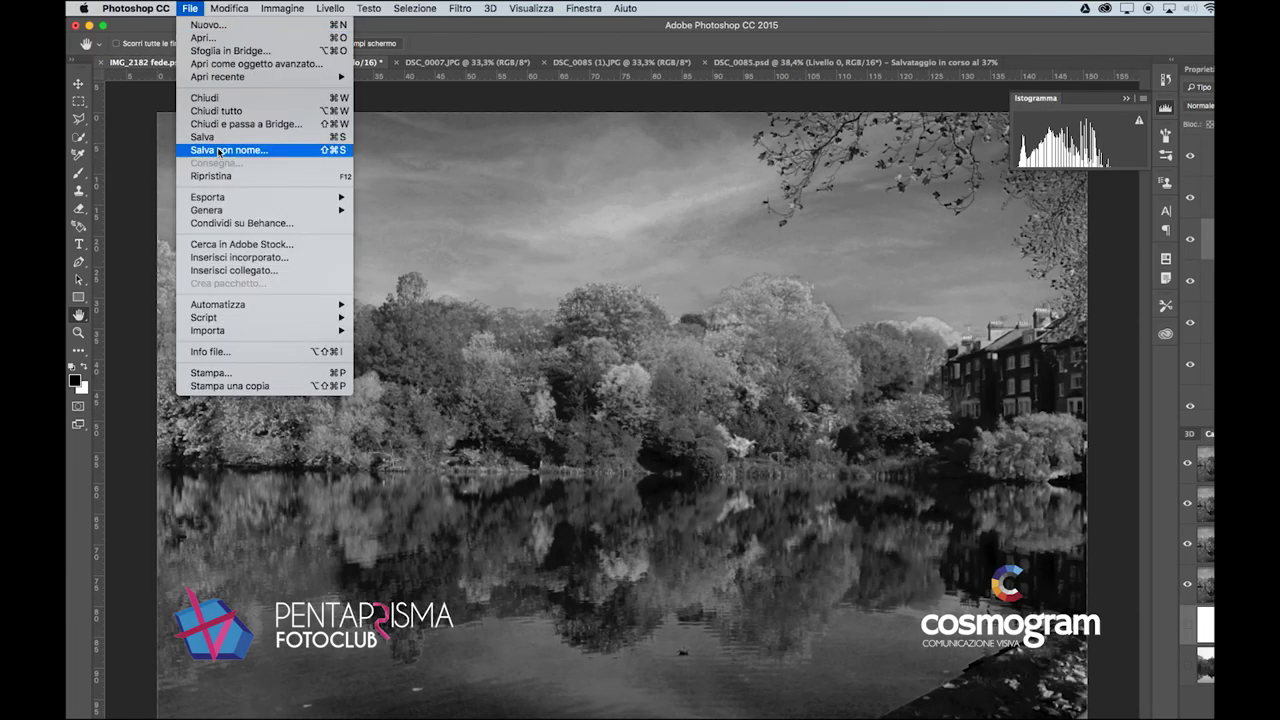
left_click(220, 152)
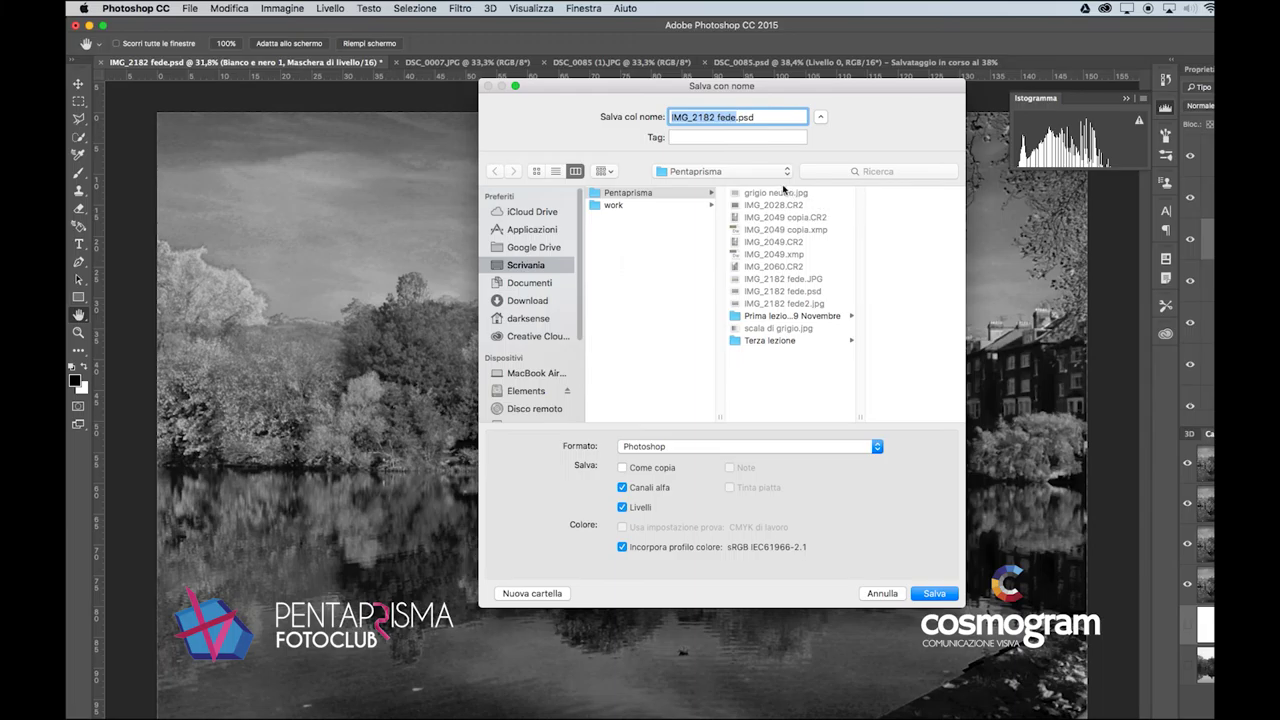
left_click(726, 171)
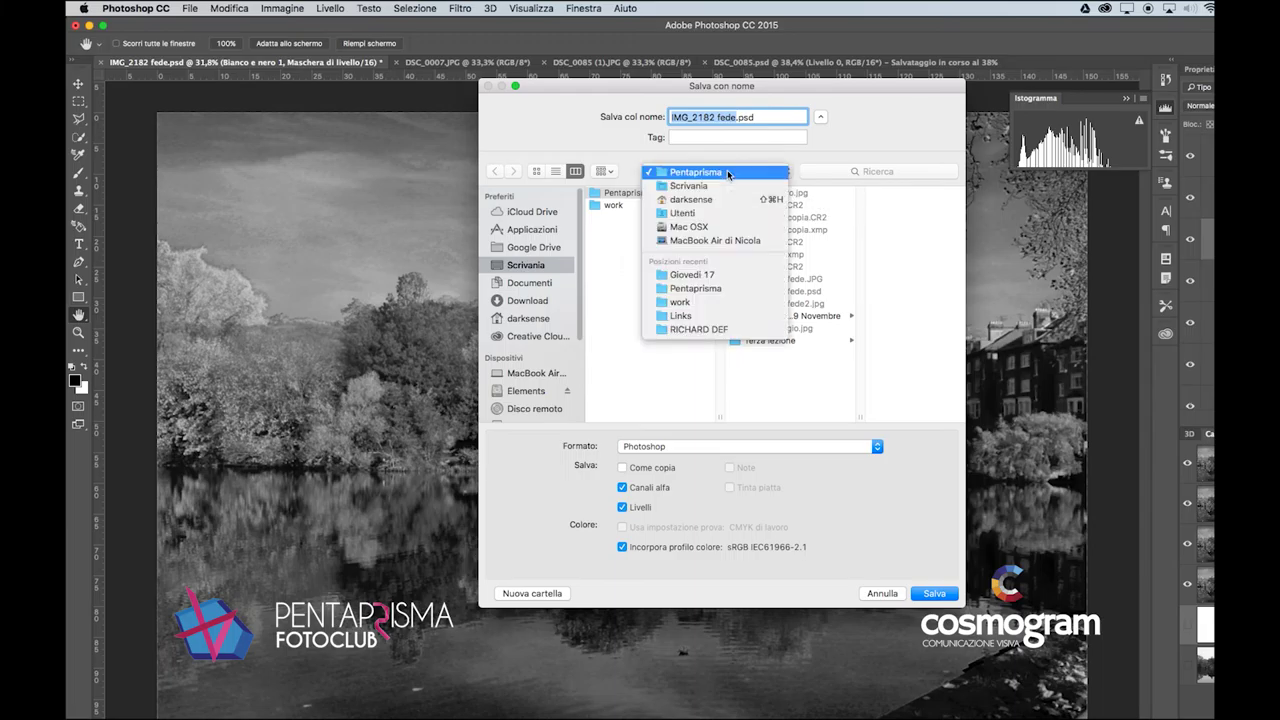
left_click(728, 274)
left_click(936, 593)
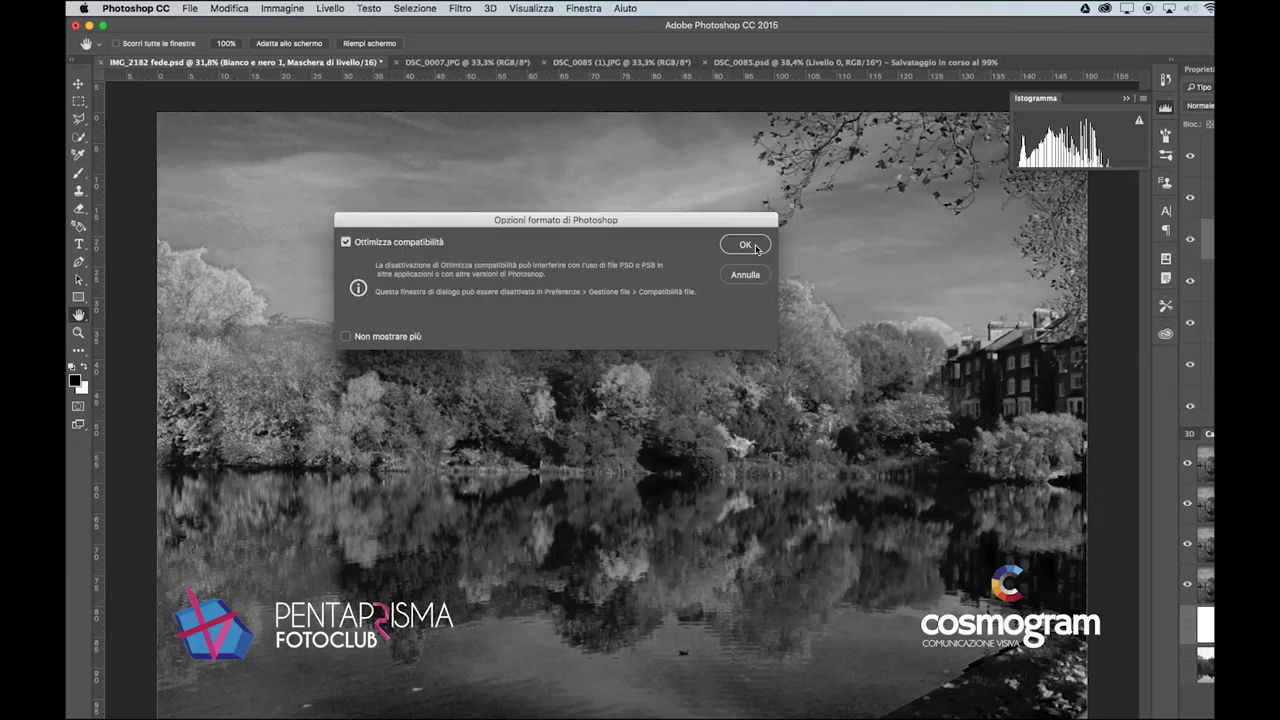
left_click(745, 245)
Step: Try to save another copy of the lake landscape with Salva con nome
left_click(198, 8)
left_click(218, 150)
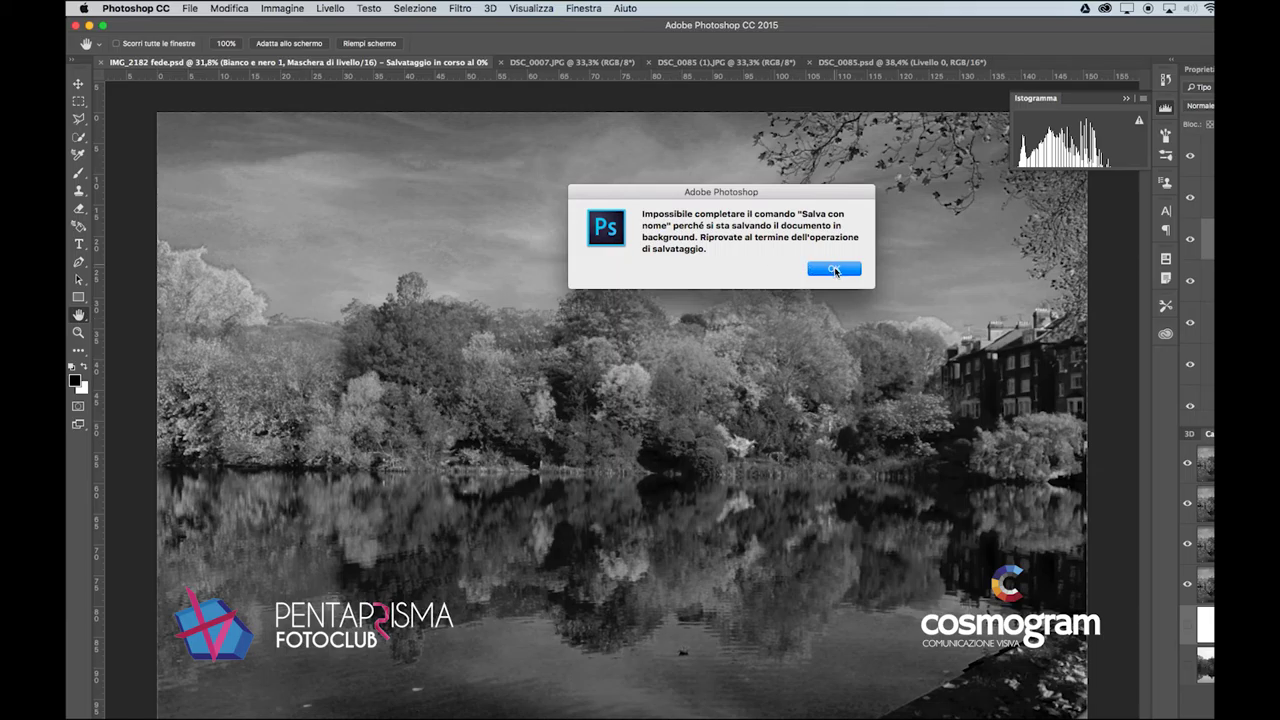
left_click(834, 270)
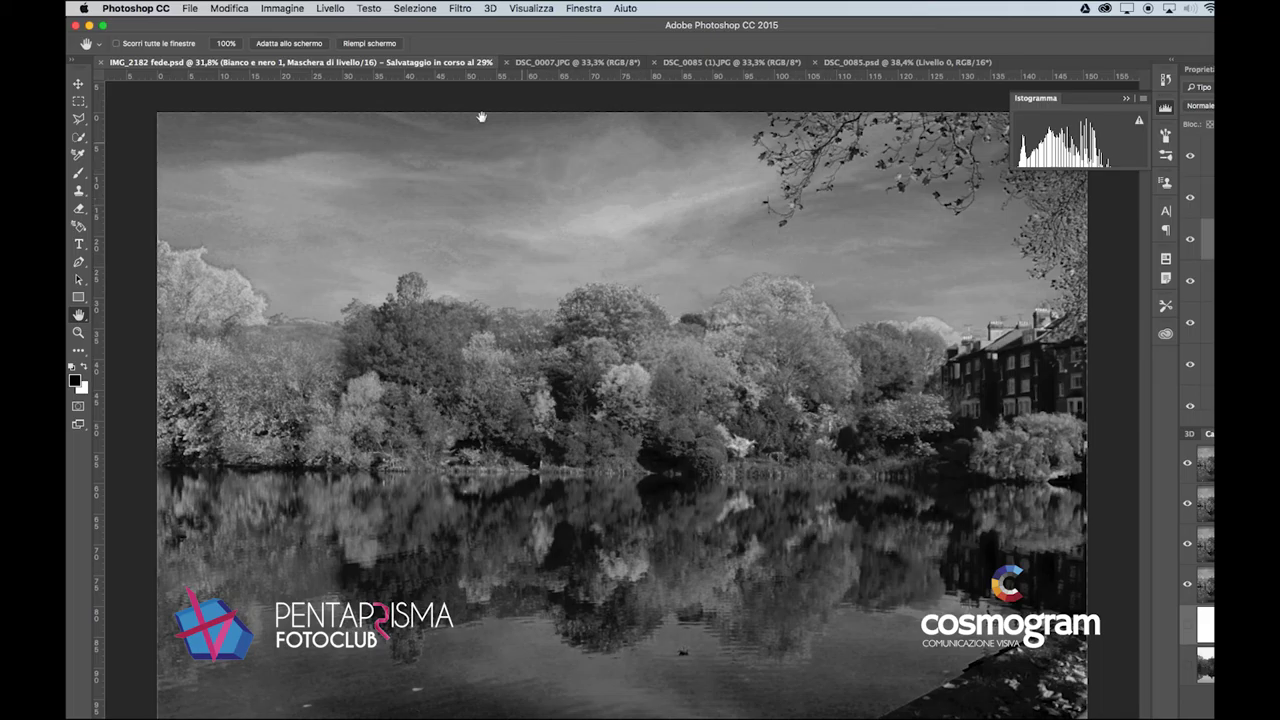
left_click(190, 8)
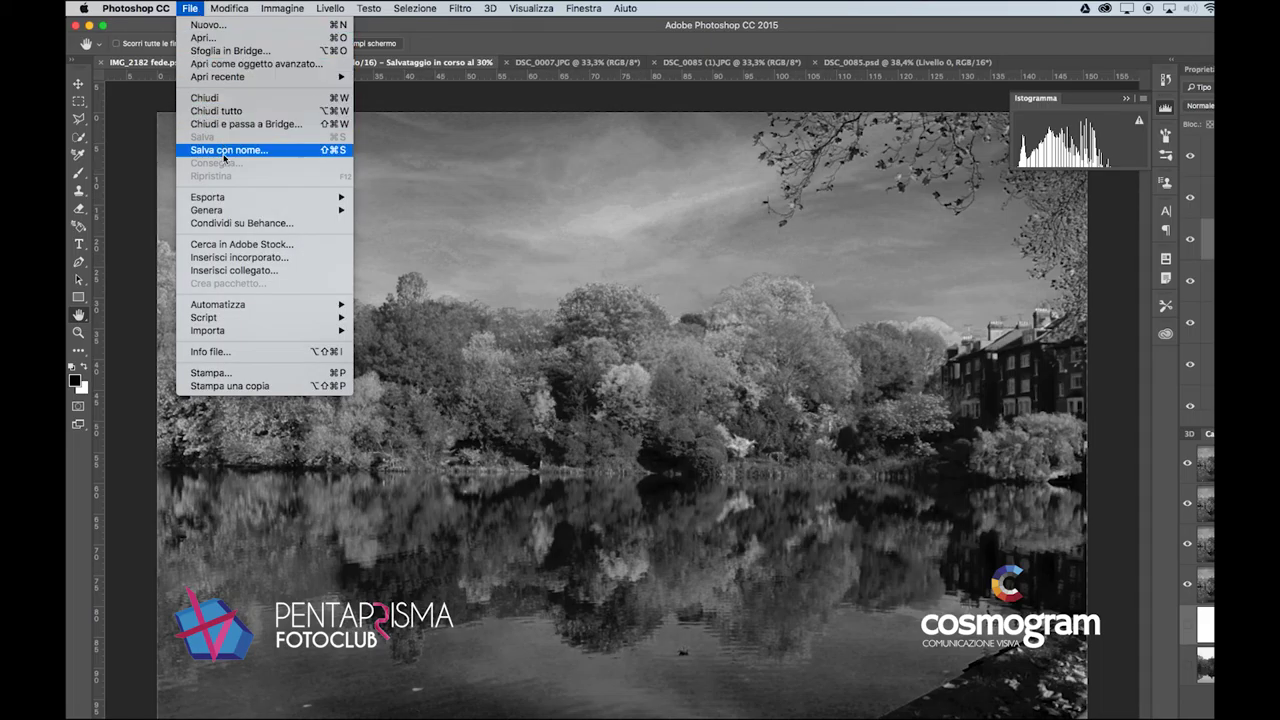
left_click(254, 161)
left_click(845, 270)
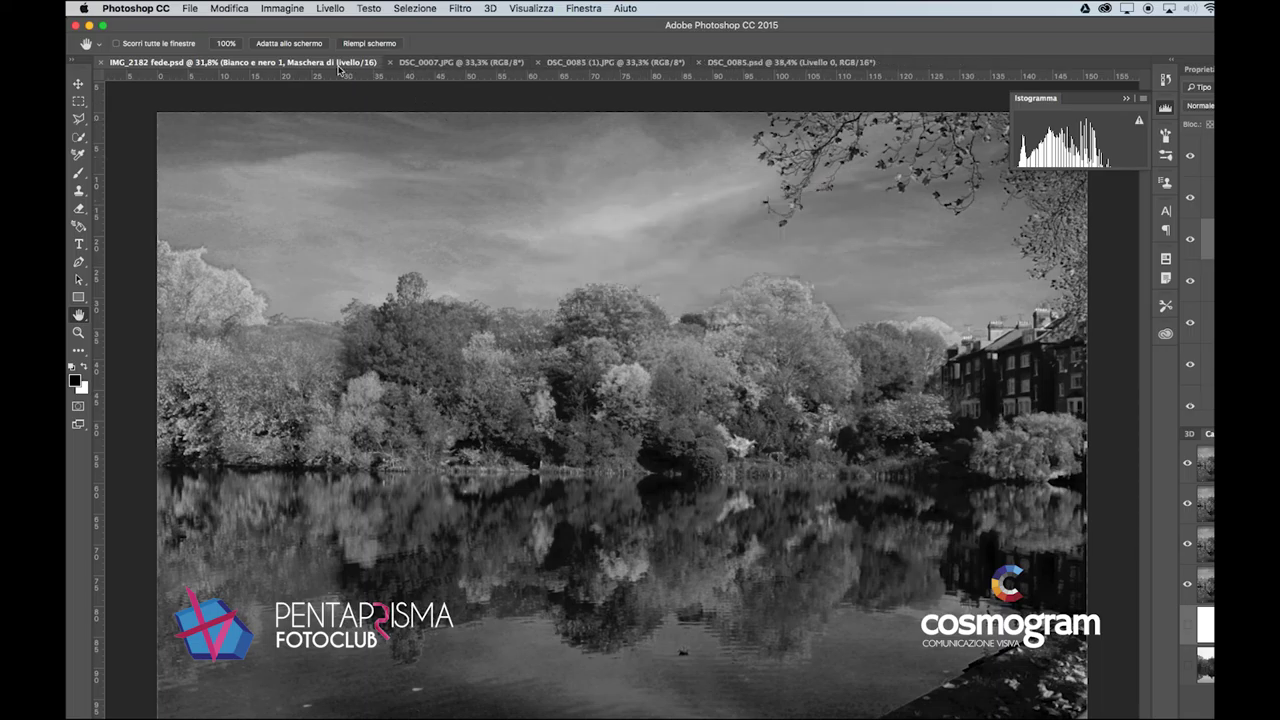
Step: Save a Photoshop-format copy of IMG_2182 fede.psd with its layers on the NO NAME drive, keeping Ottimizza compatibilità enabled
left_click(189, 8)
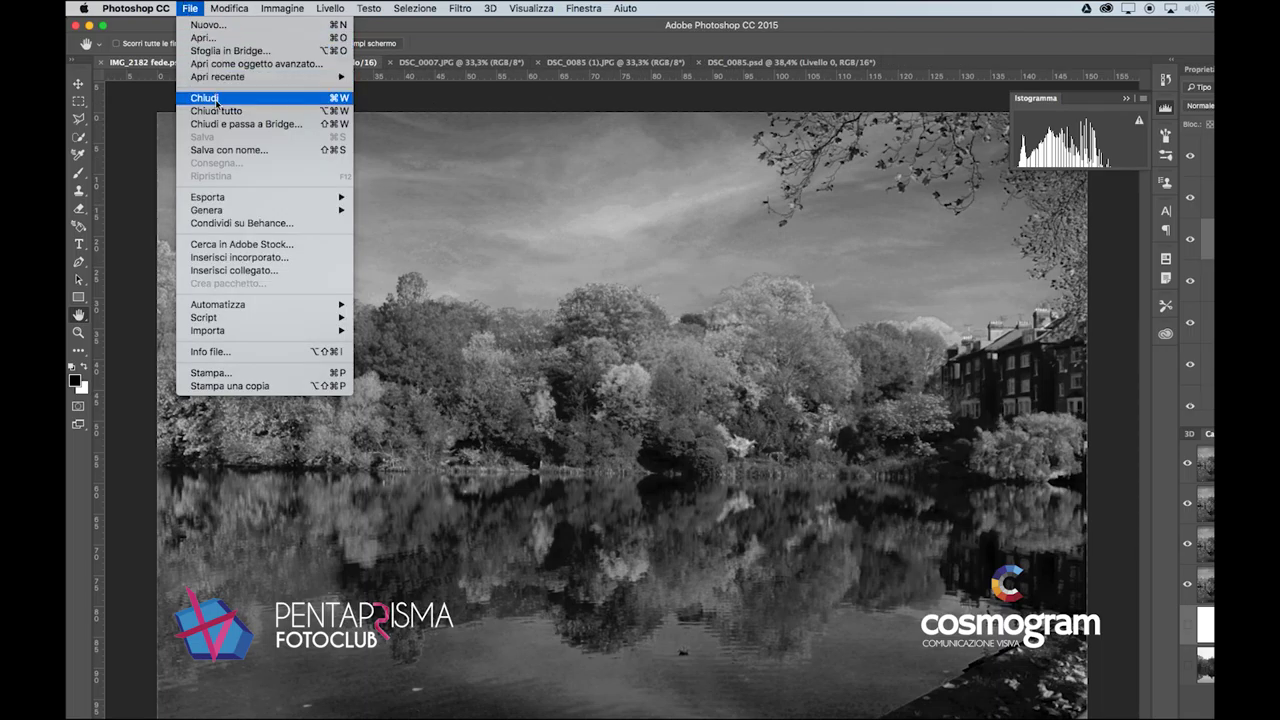
left_click(228, 150)
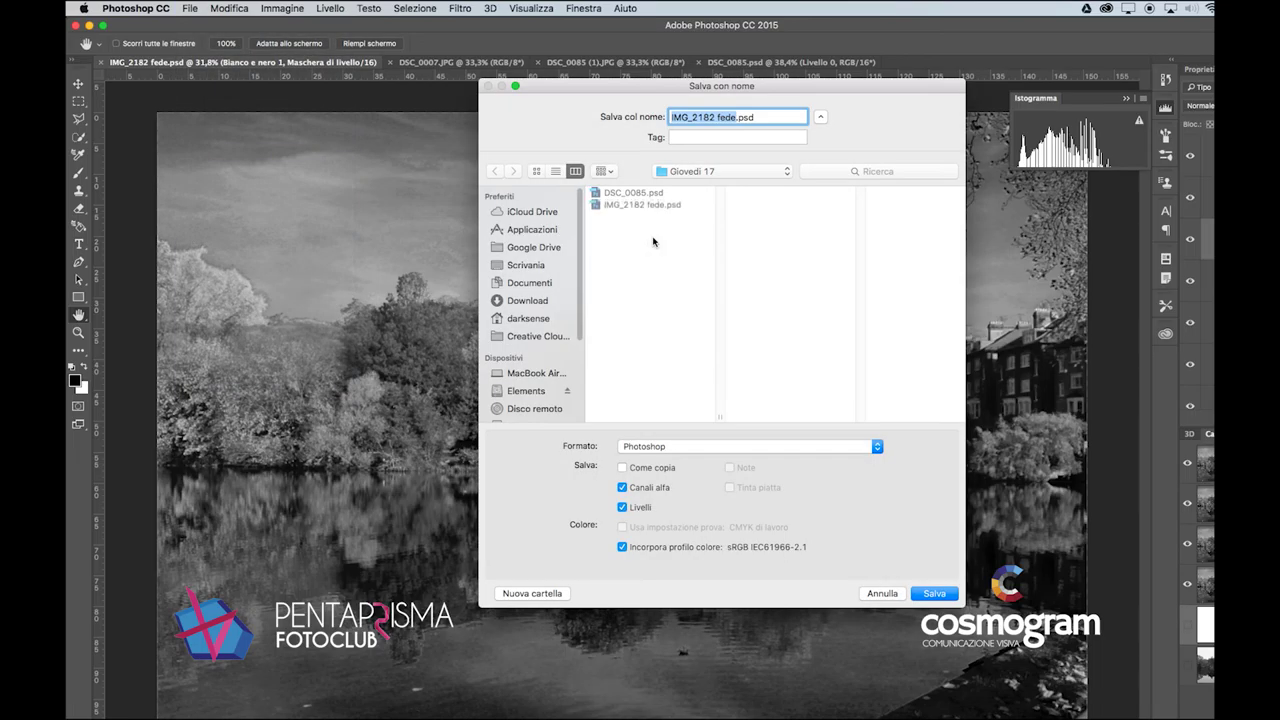
left_click(712, 171)
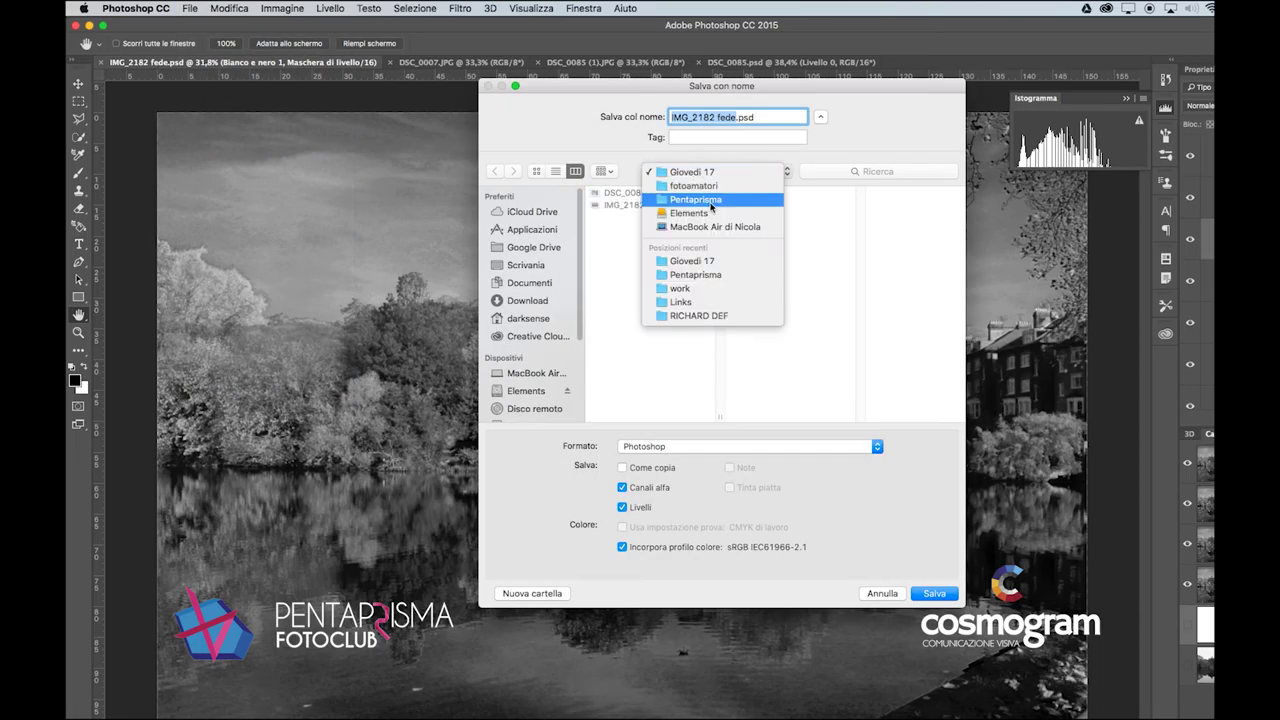
left_click(582, 322)
scroll(581, 363, "down", 5)
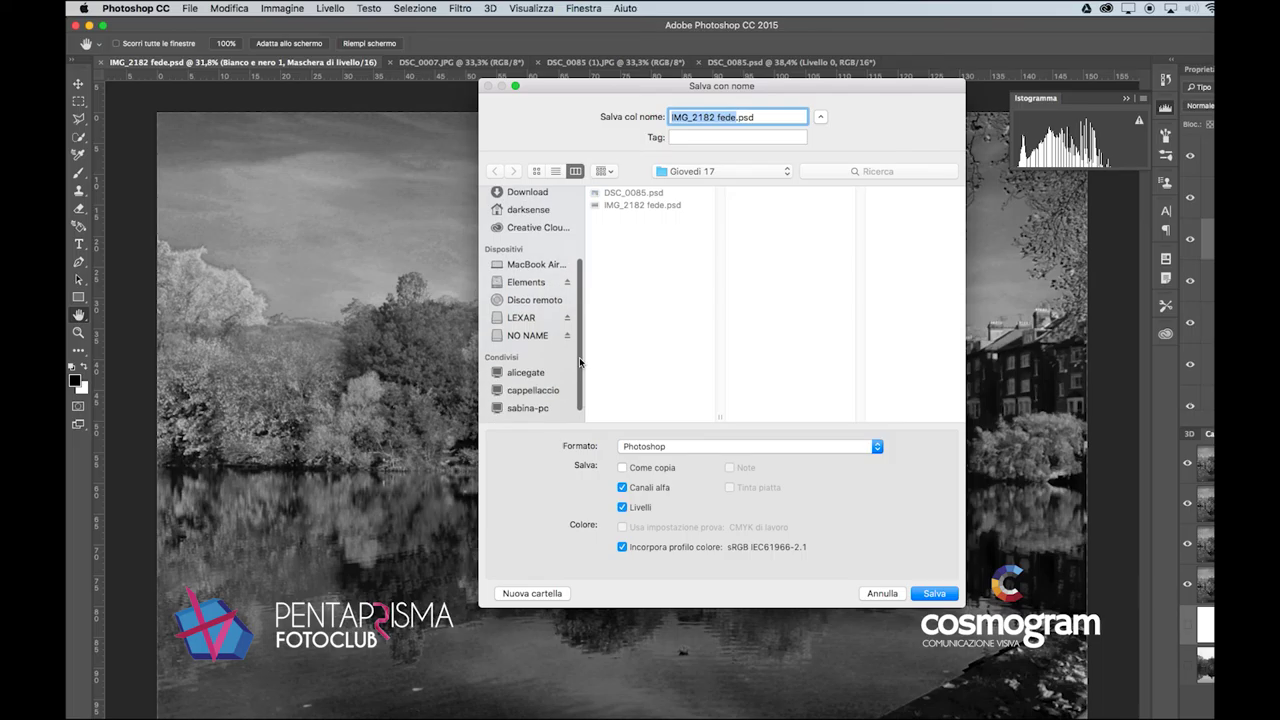
left_click(527, 321)
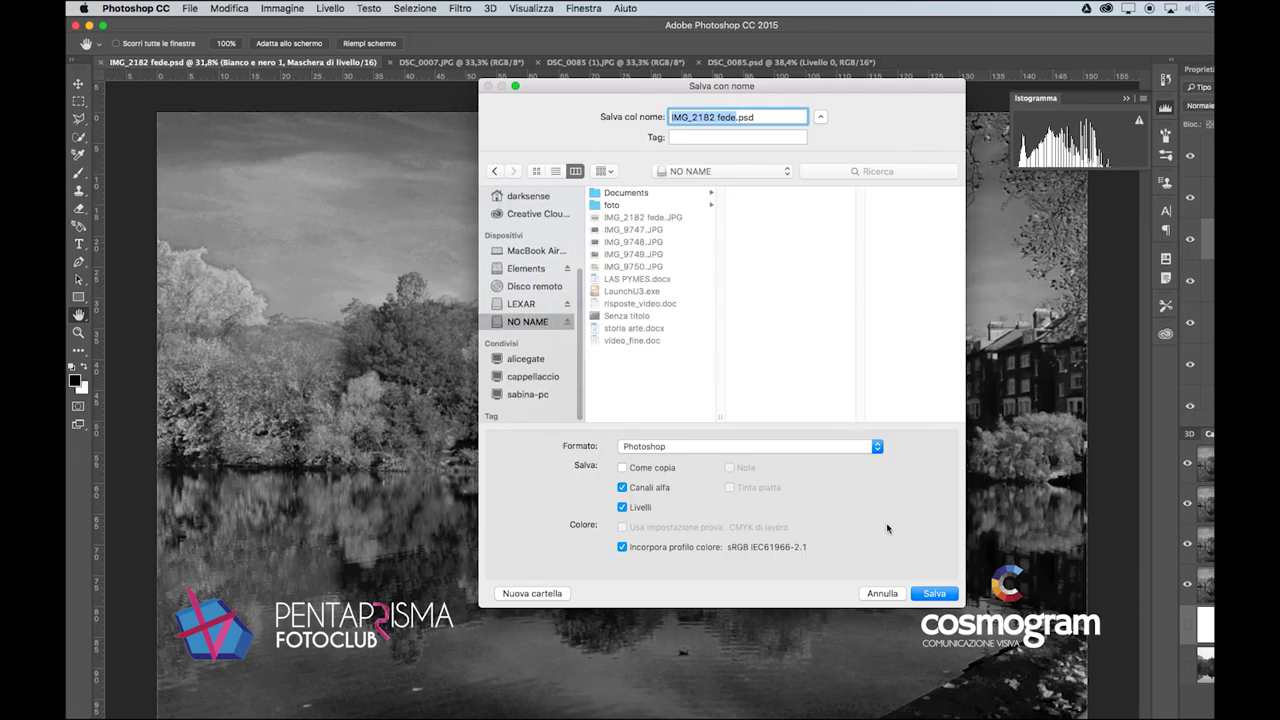
left_click(934, 594)
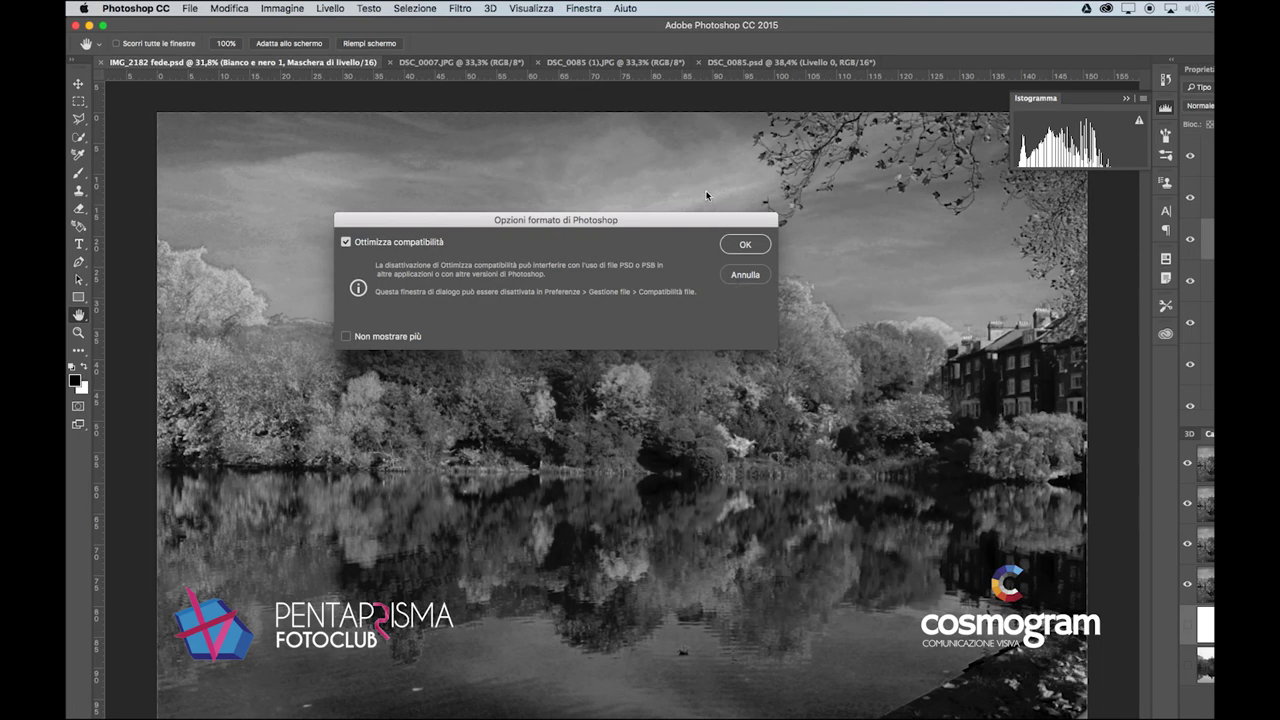
left_click(735, 242)
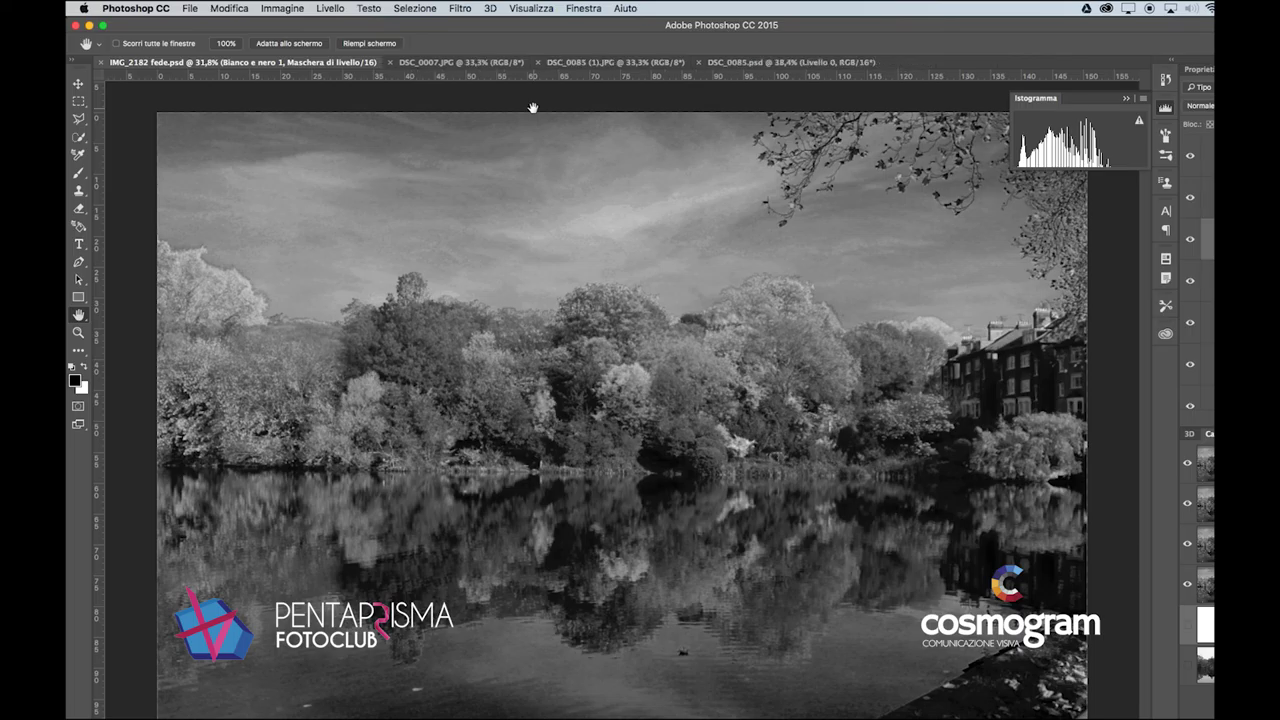
Step: Close all open documents: the lake landscape, both black-and-white cat JPGs and the layered DSC_0085.psd
left_click(278, 8)
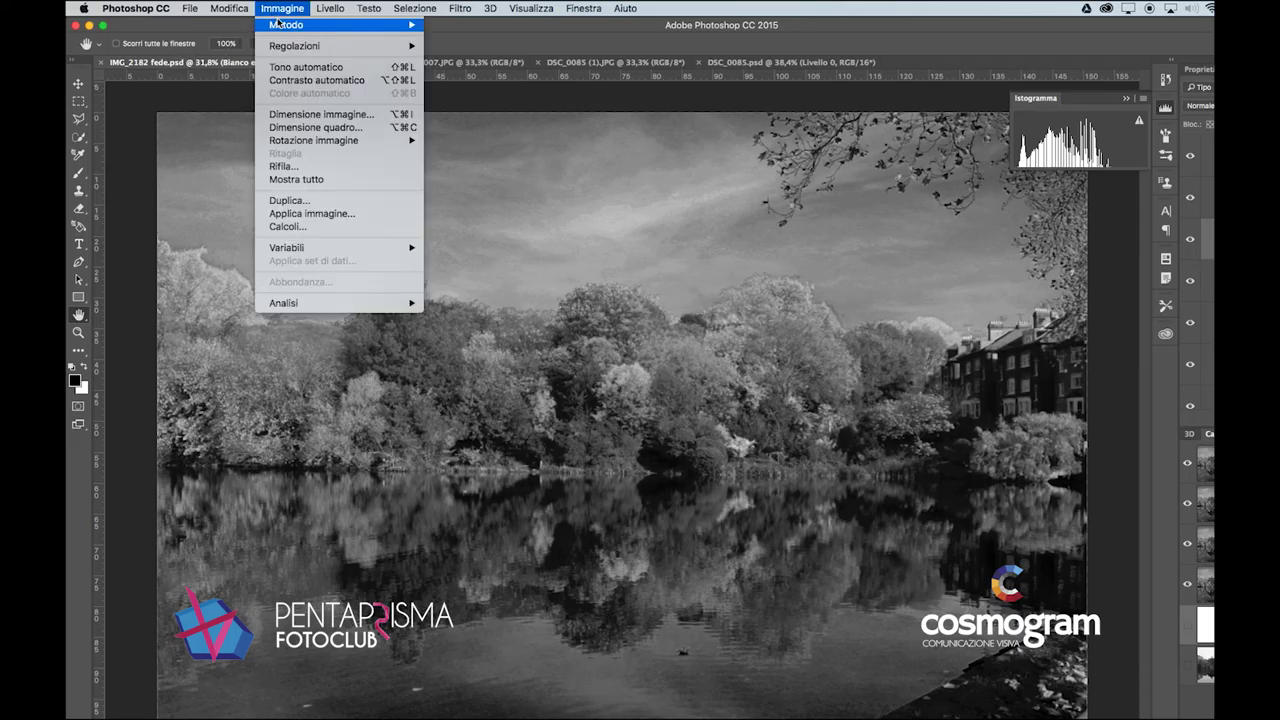
left_click(100, 65)
left_click(100, 65)
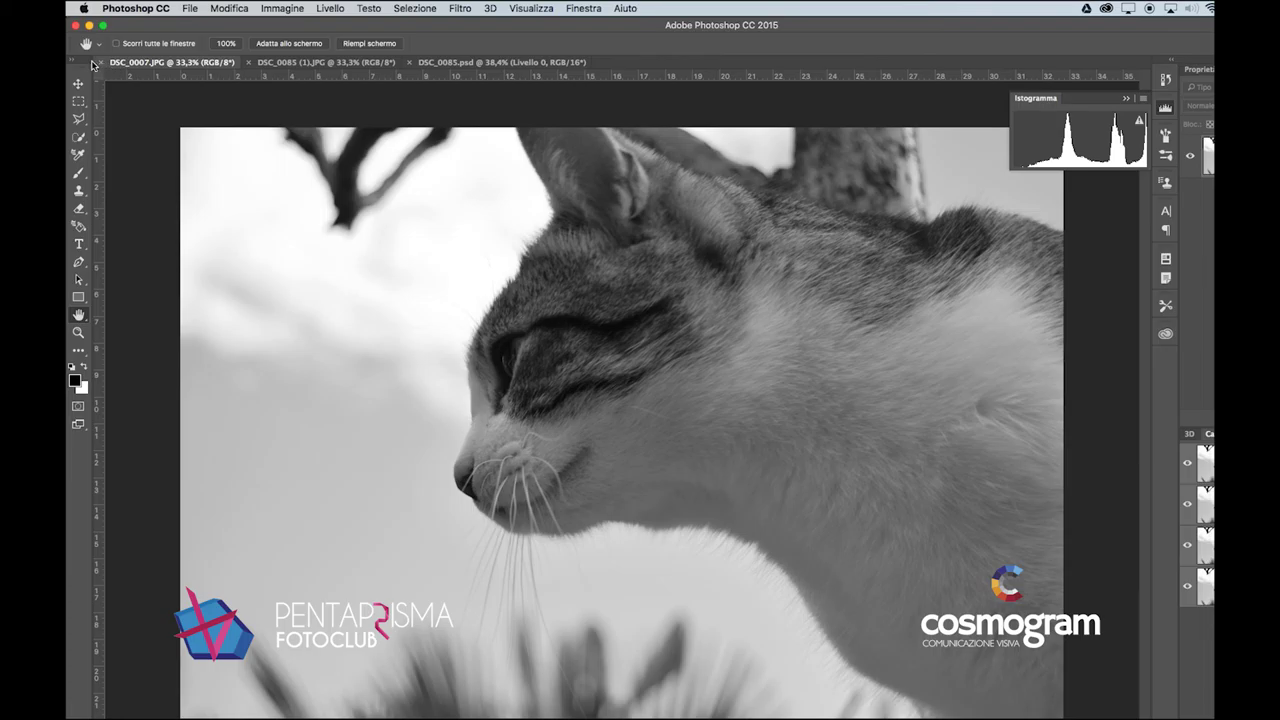
left_click(102, 65)
left_click(102, 65)
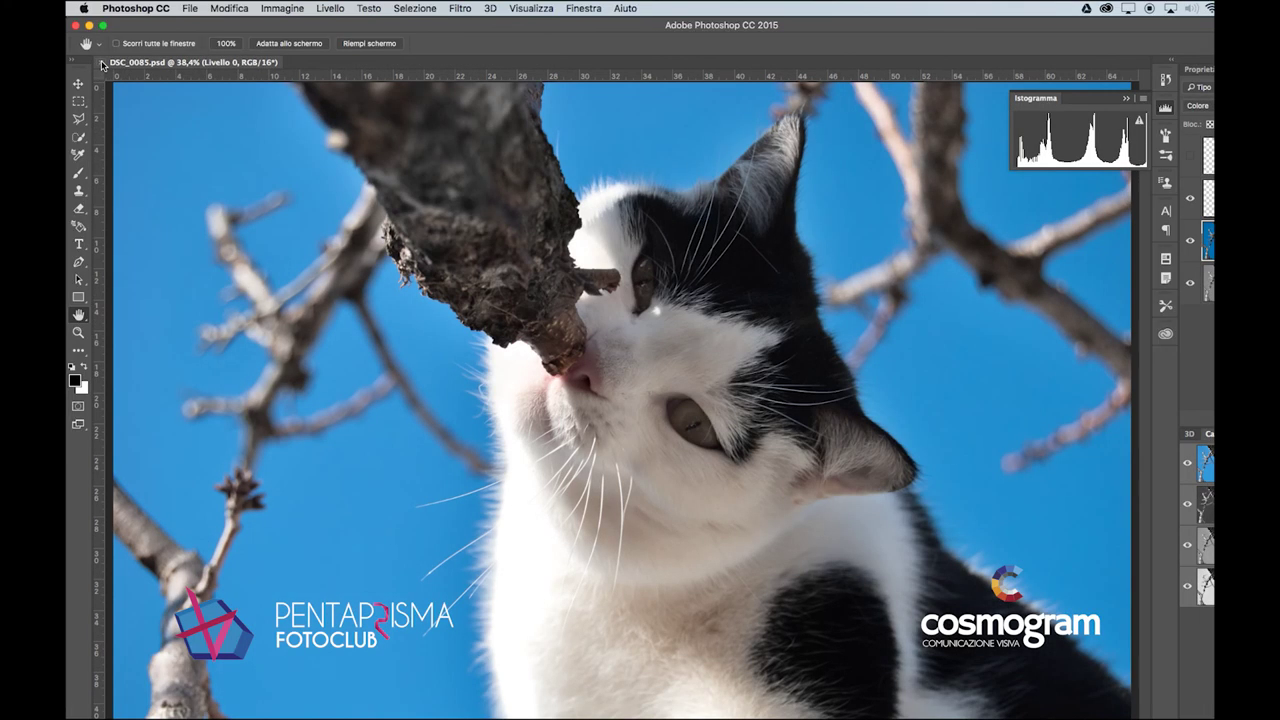
left_click(102, 65)
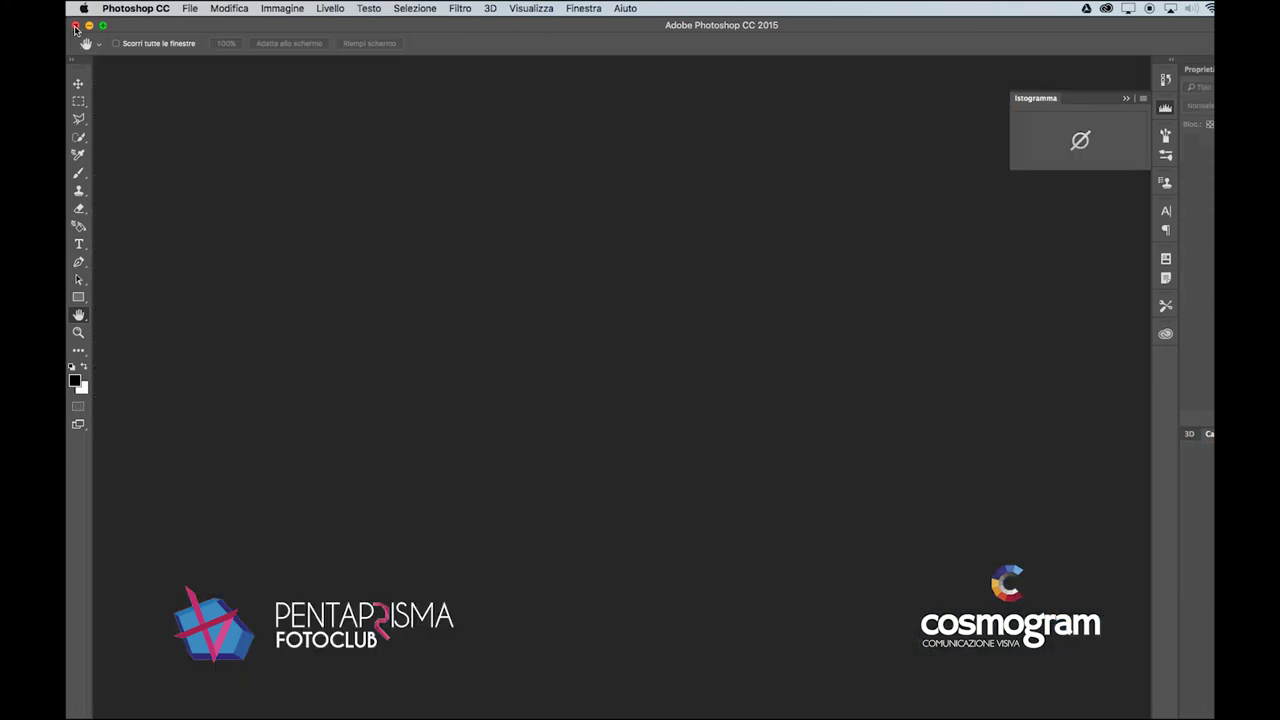
Step: Close the empty Photoshop window, the Adobe Bridge window and the Finder window of the raw animali folder
left_click(75, 25)
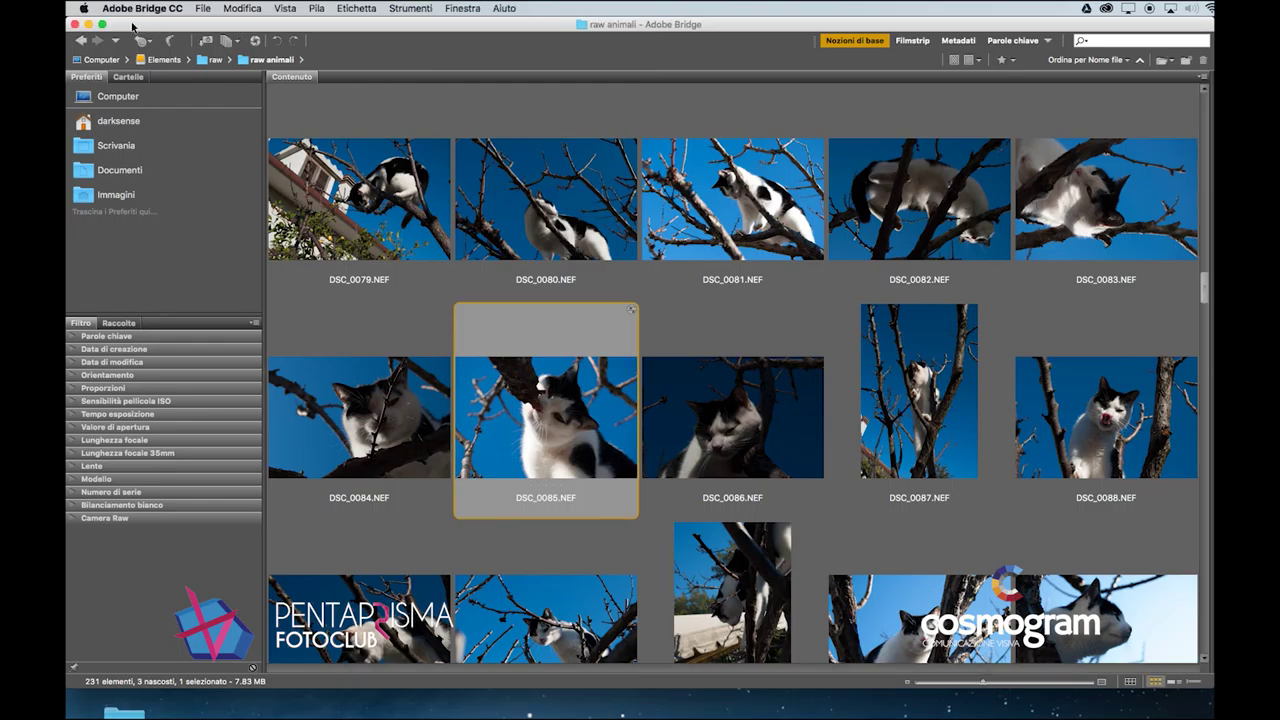
left_click(75, 25)
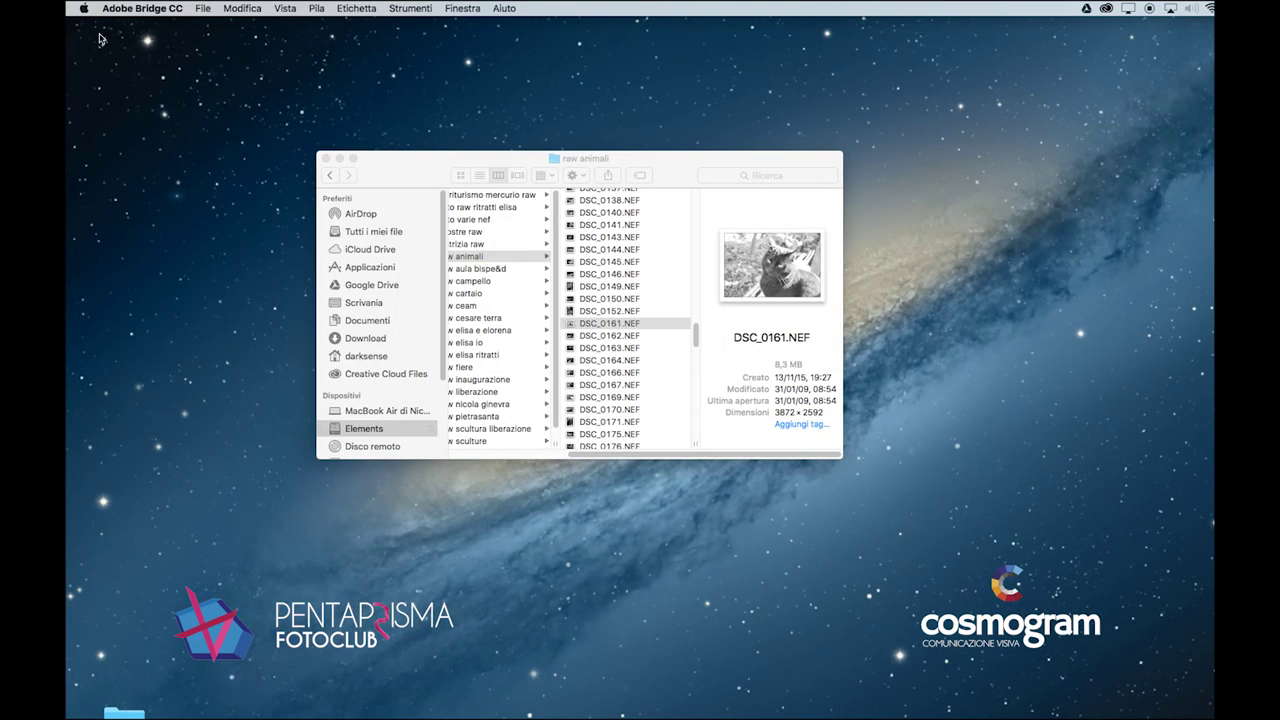
left_click_drag(500, 157, 383, 155)
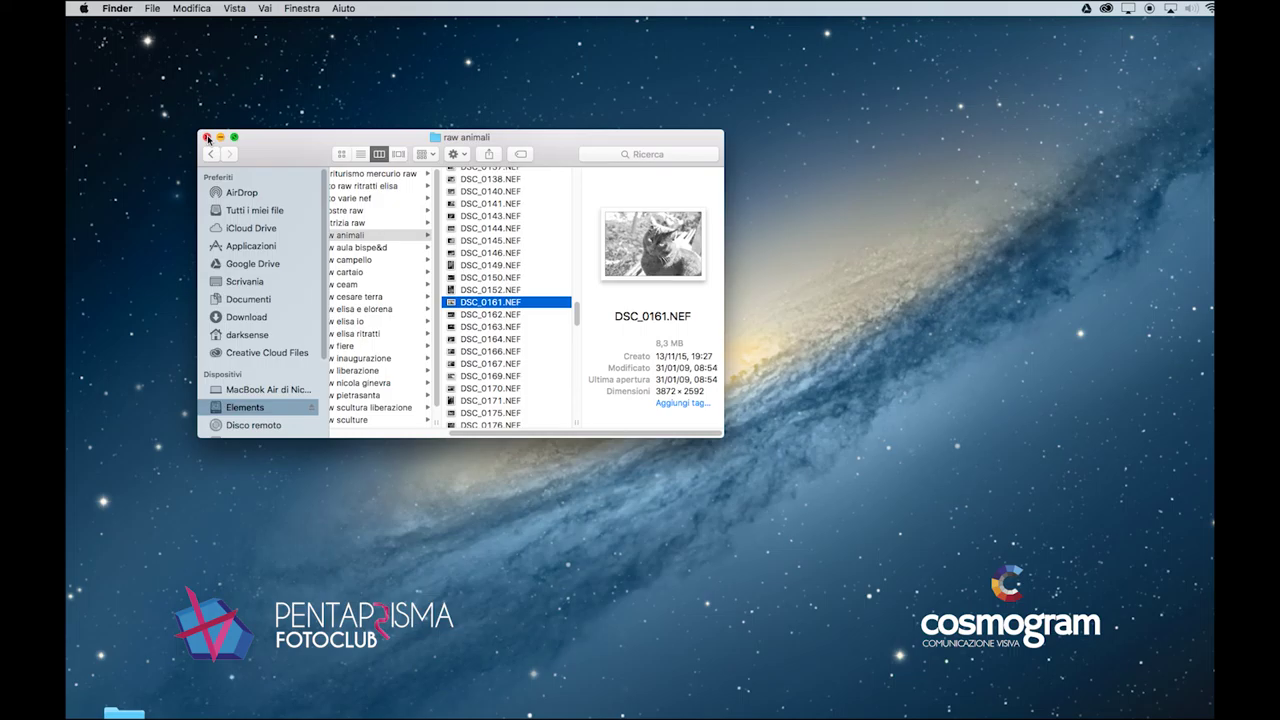
left_click(207, 137)
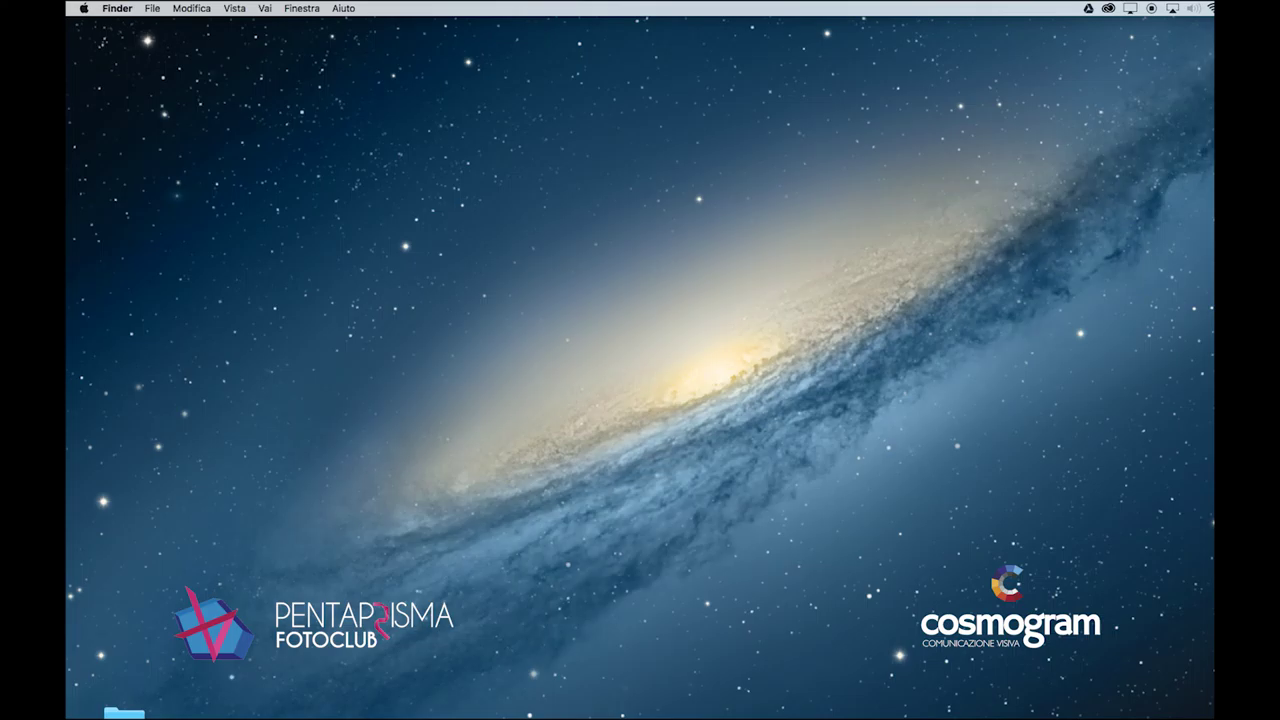
left_click(1140, 717)
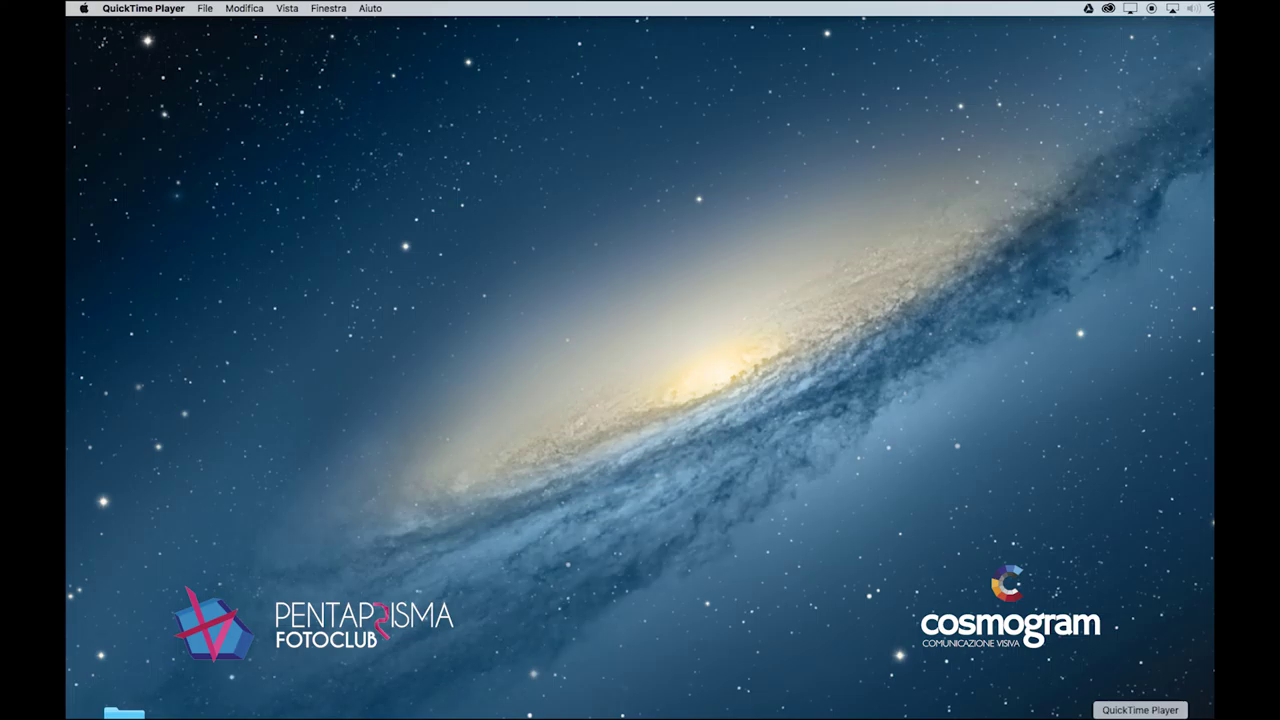